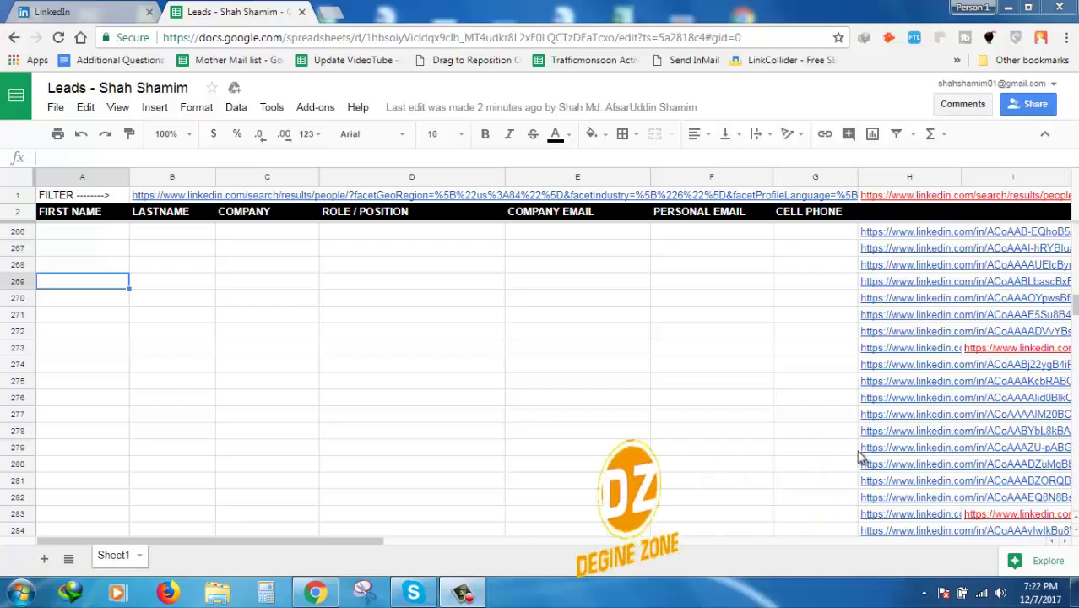
Select an empty cell below the leads and scroll through the lead list.
left_click(427, 308)
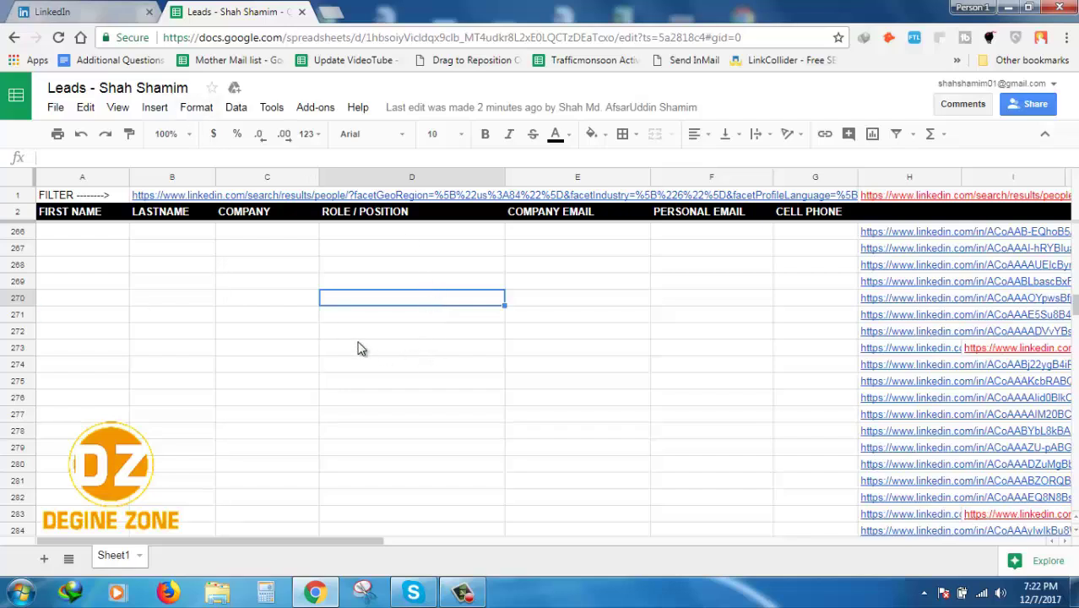
scroll(344, 340, "up", 2)
scroll(341, 337, "down", 2)
scroll(366, 333, "up", 2)
scroll(367, 333, "down", 2)
scroll(486, 330, "up", 3)
scroll(506, 330, "down", 1)
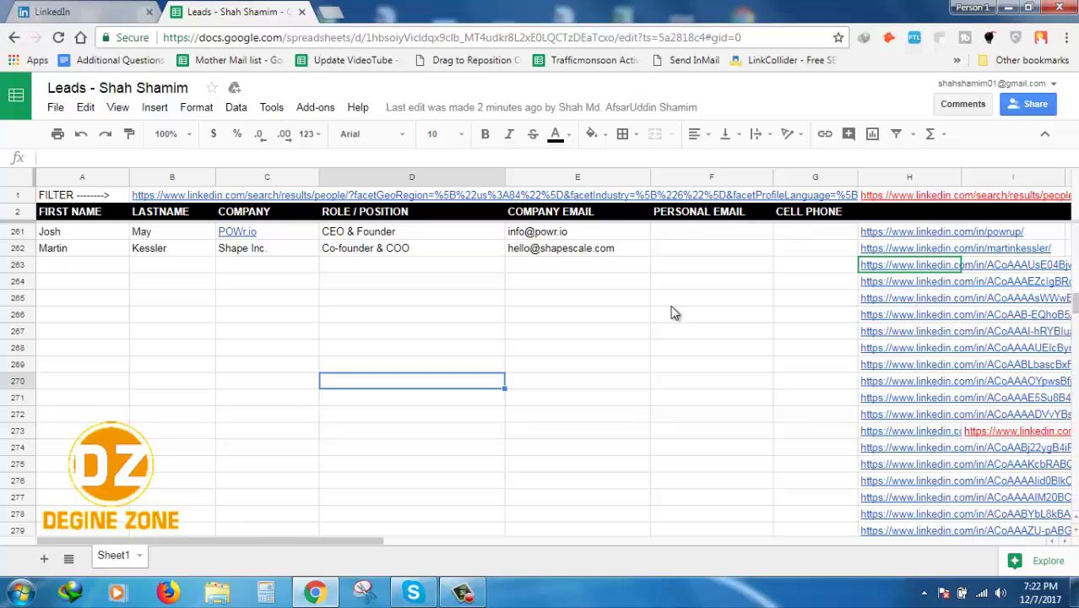
scroll(641, 333, "up", 4)
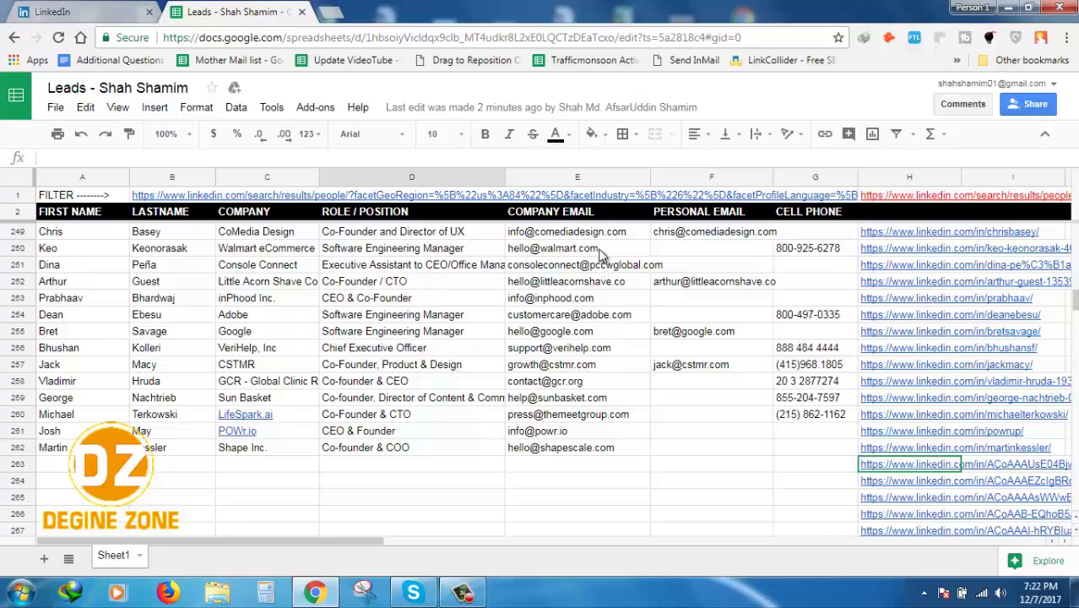
scroll(604, 290, "up", 1)
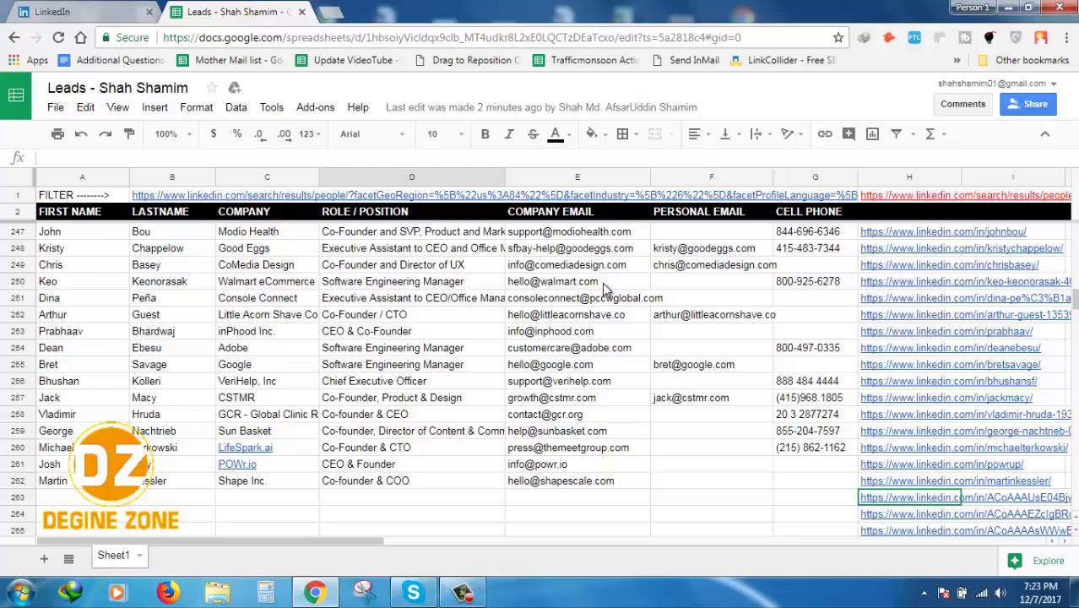
Check the Modio Health and Chatalytic company emails and row 245's empty personal email.
left_click(553, 236)
scroll(548, 291, "up", 3)
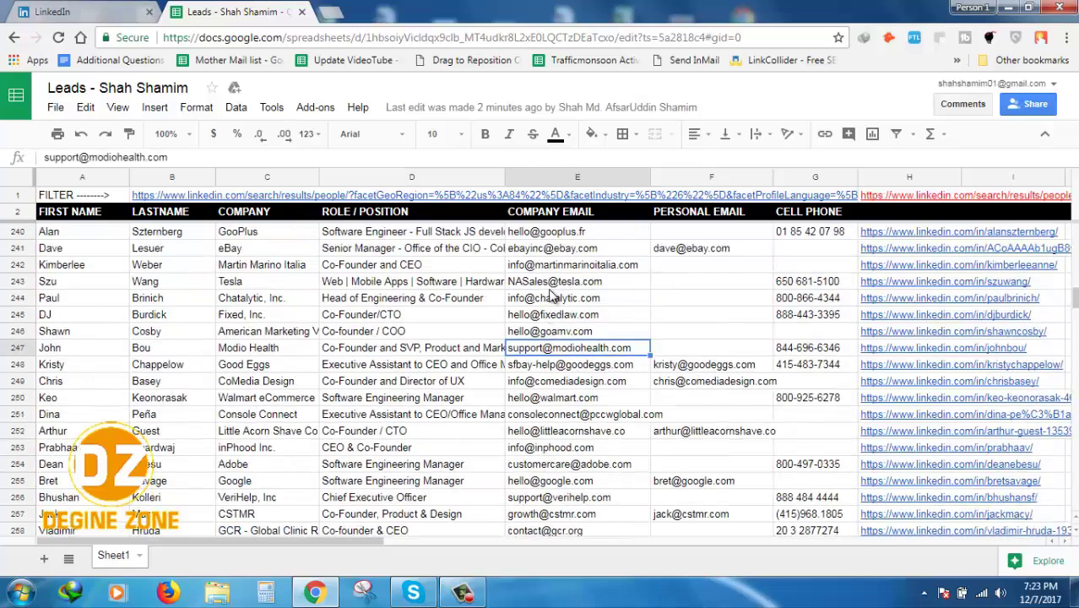
left_click(524, 301)
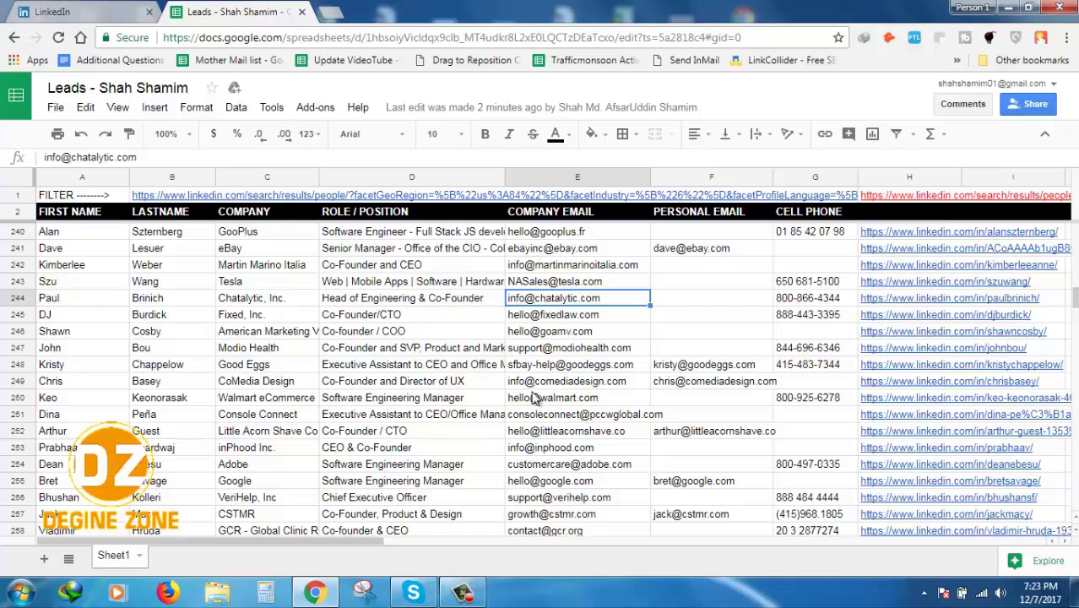
scroll(547, 387, "down", 1)
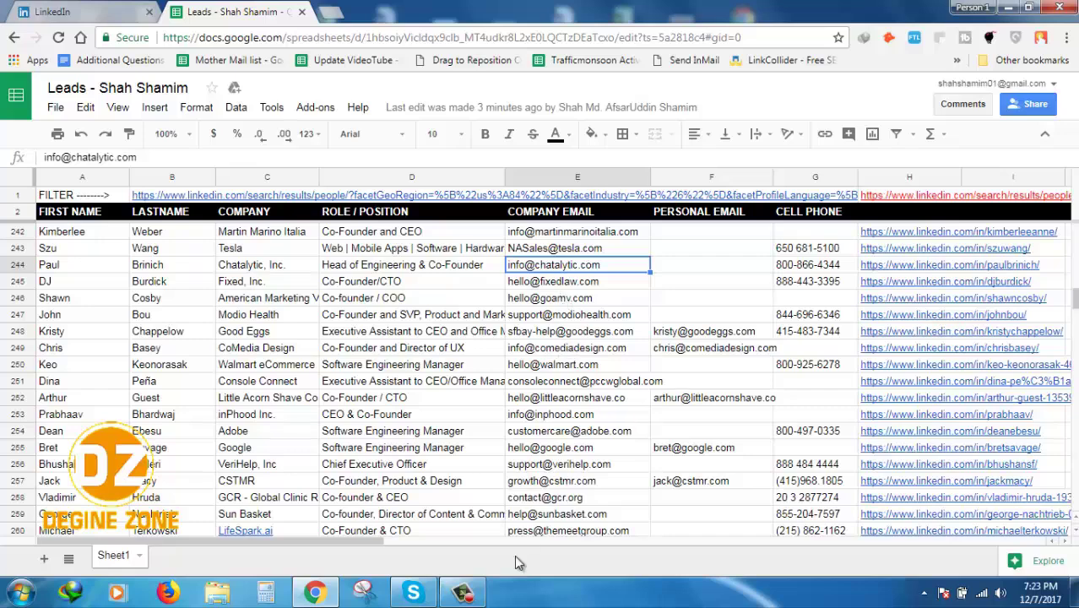
left_click(463, 592)
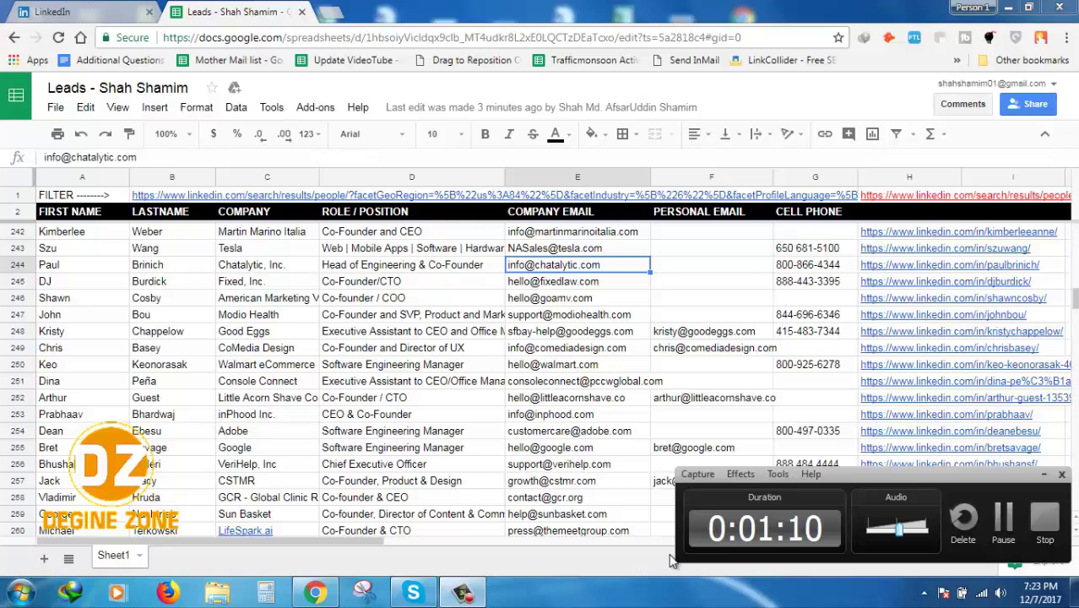
left_click(1044, 473)
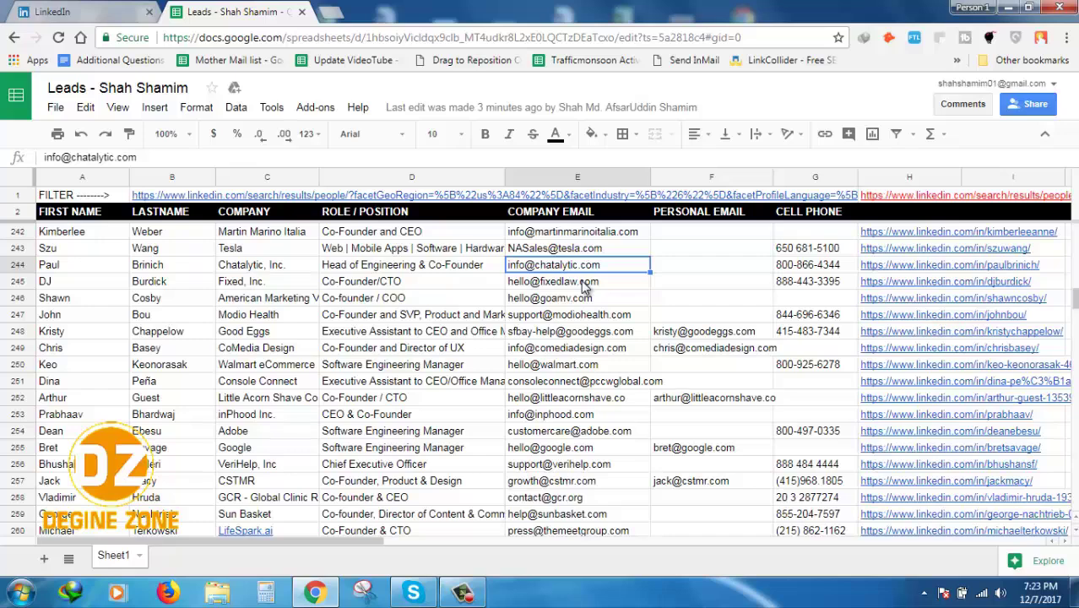
left_click(673, 284)
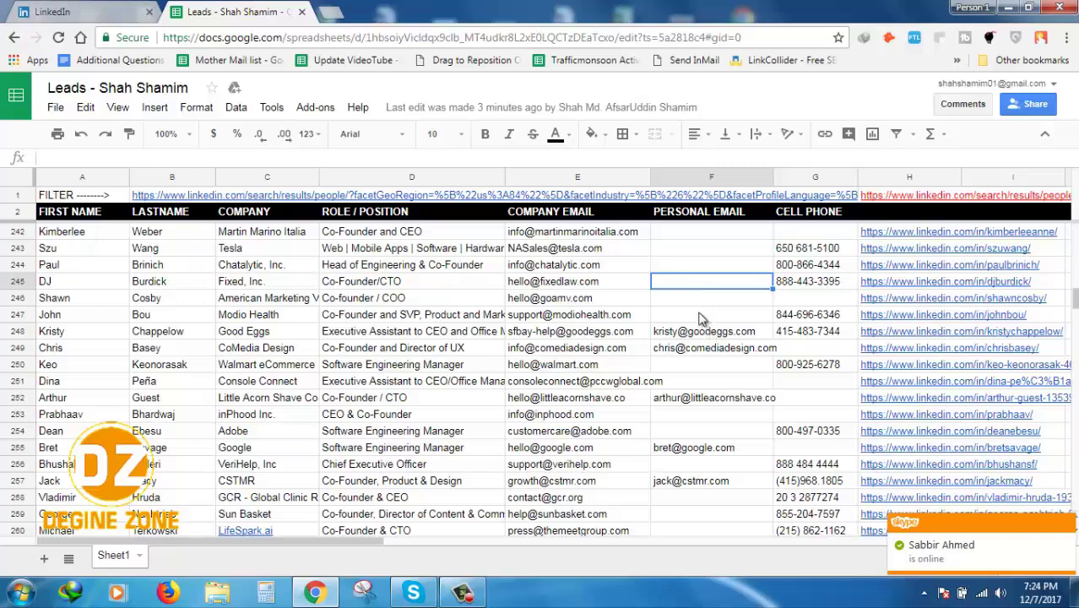
Review the Minkasu lead's company email, personal email and cell phone in row 230.
scroll(699, 319, "up", 2)
scroll(699, 317, "up", 2)
scroll(699, 318, "up", 2)
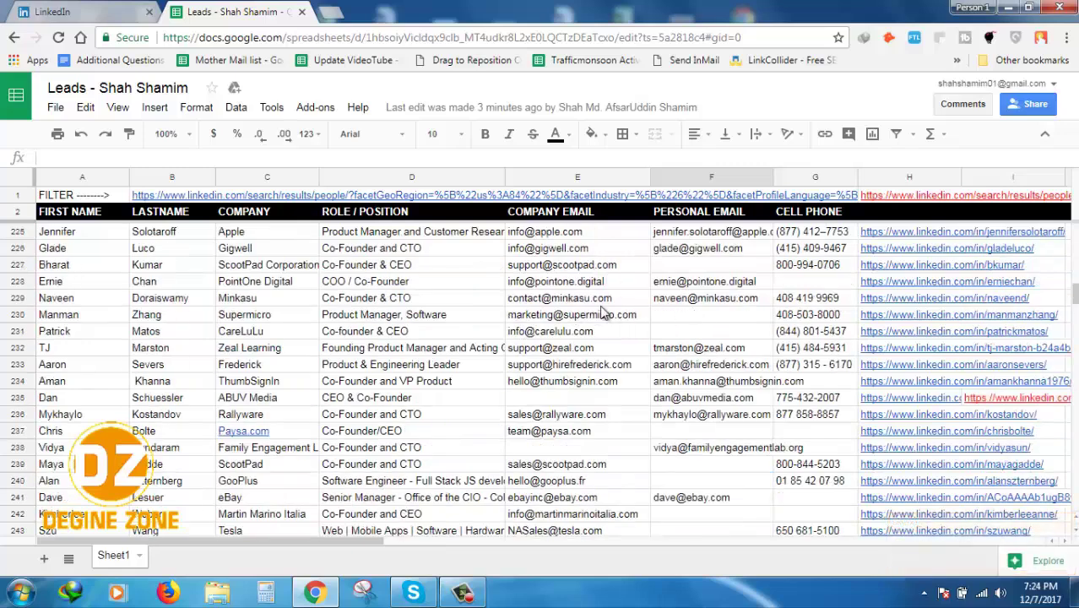
left_click(554, 302)
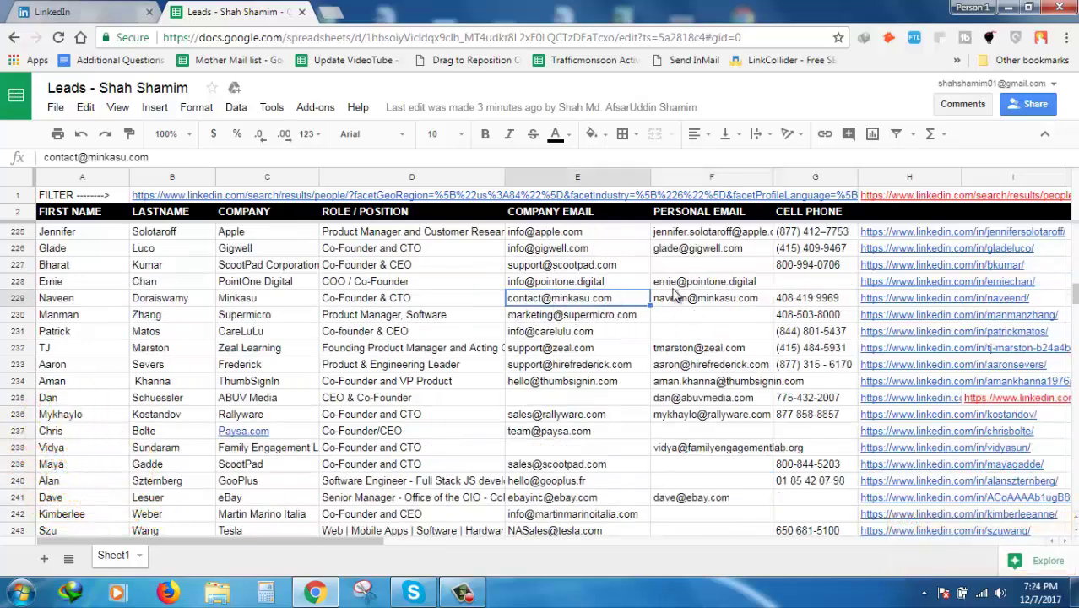
left_click(698, 303)
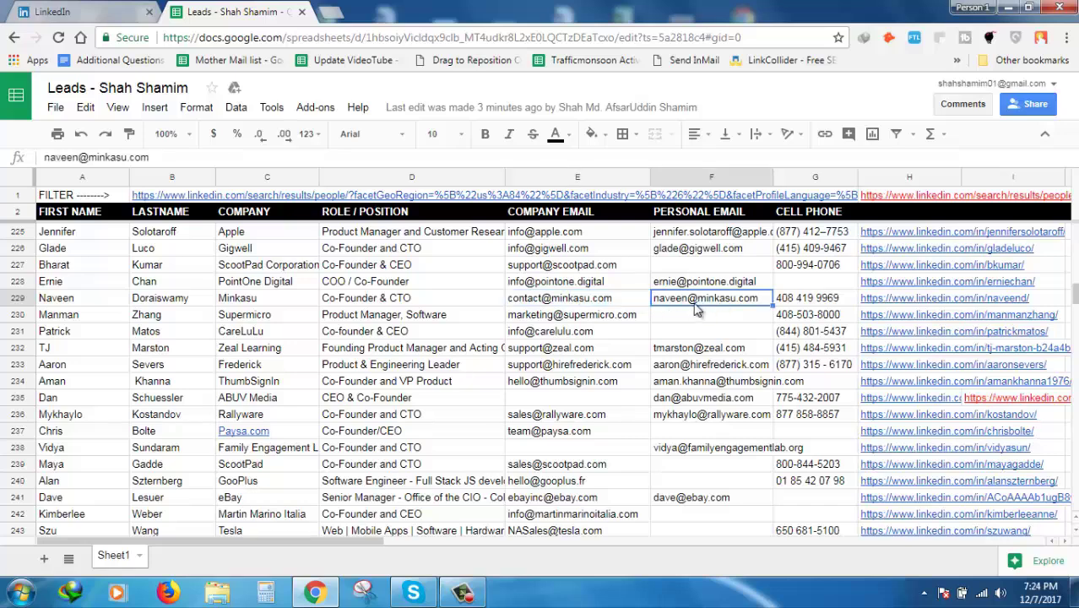
left_click(64, 316)
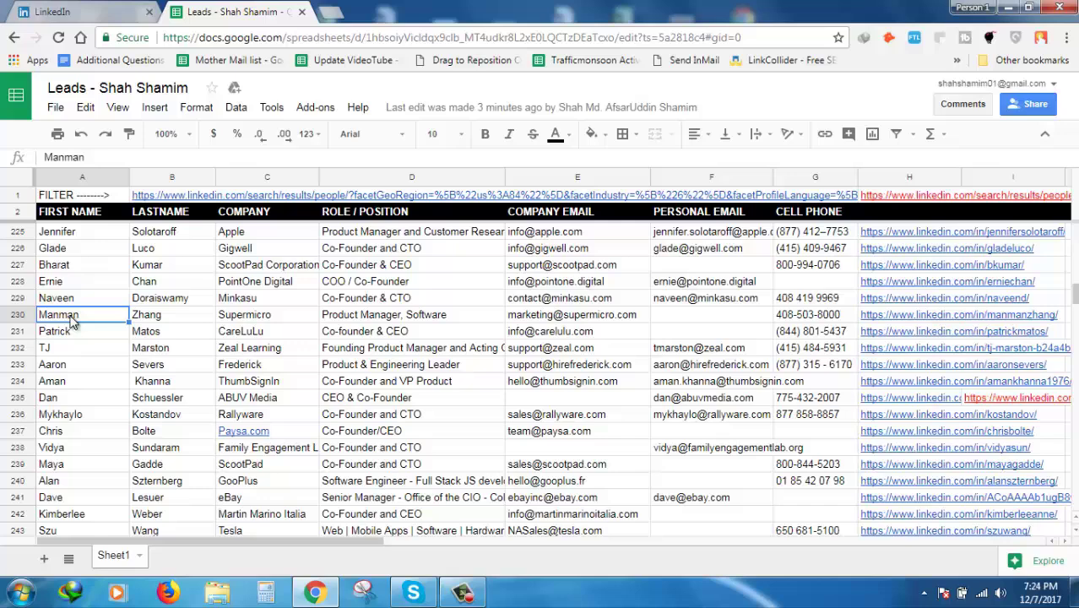
left_click(702, 301)
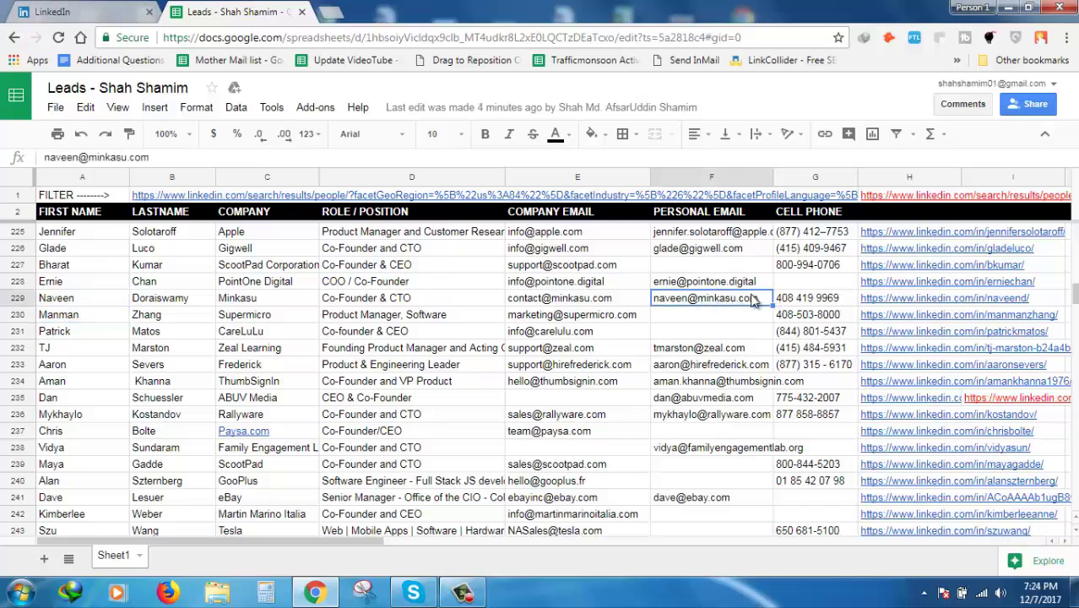
left_click(825, 304)
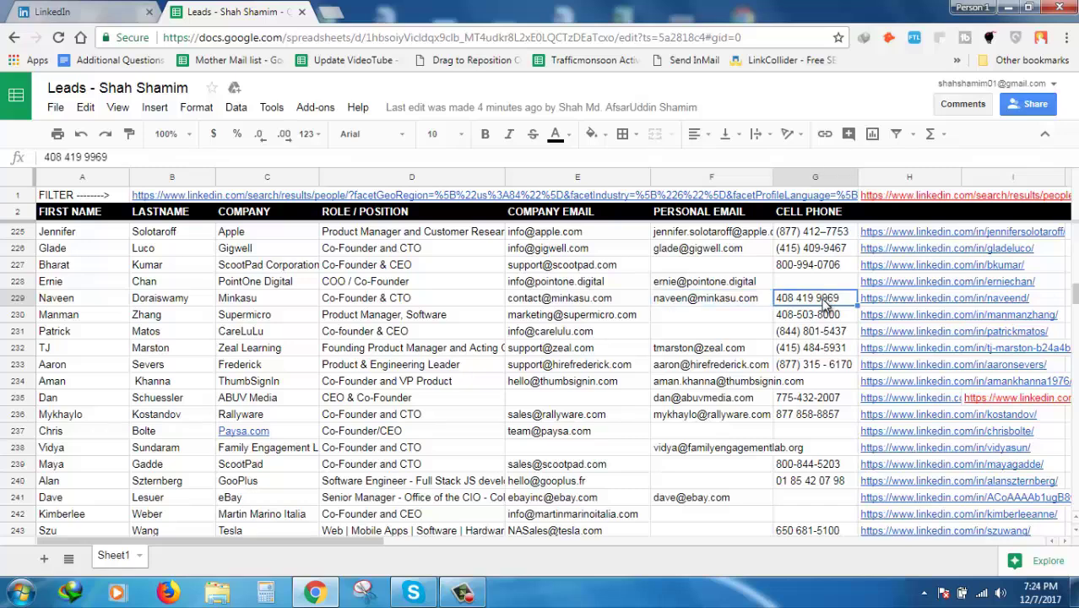
Open row 272's profile link in a new tab and paste the short profile URL into H272.
scroll(494, 346, "down", 1)
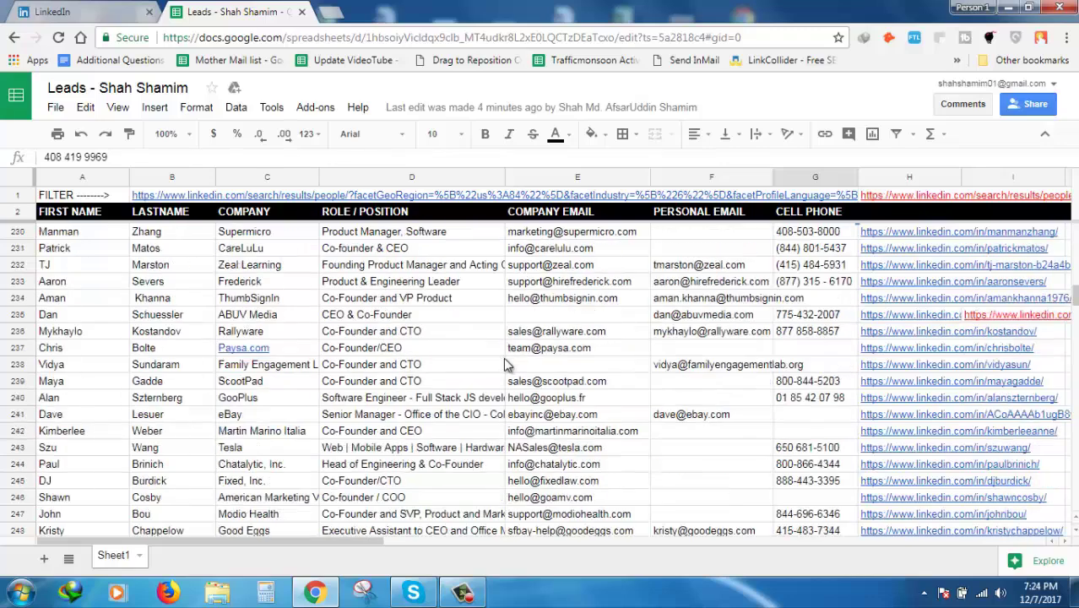
scroll(517, 363, "down", 4)
scroll(515, 363, "down", 3)
scroll(822, 379, "down", 1)
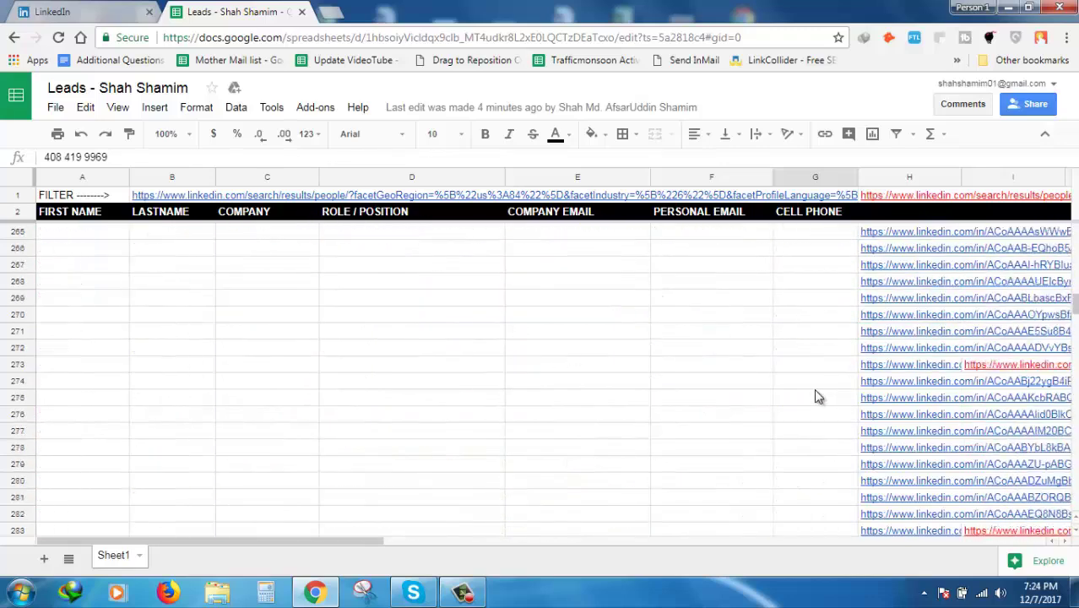
left_click(905, 349)
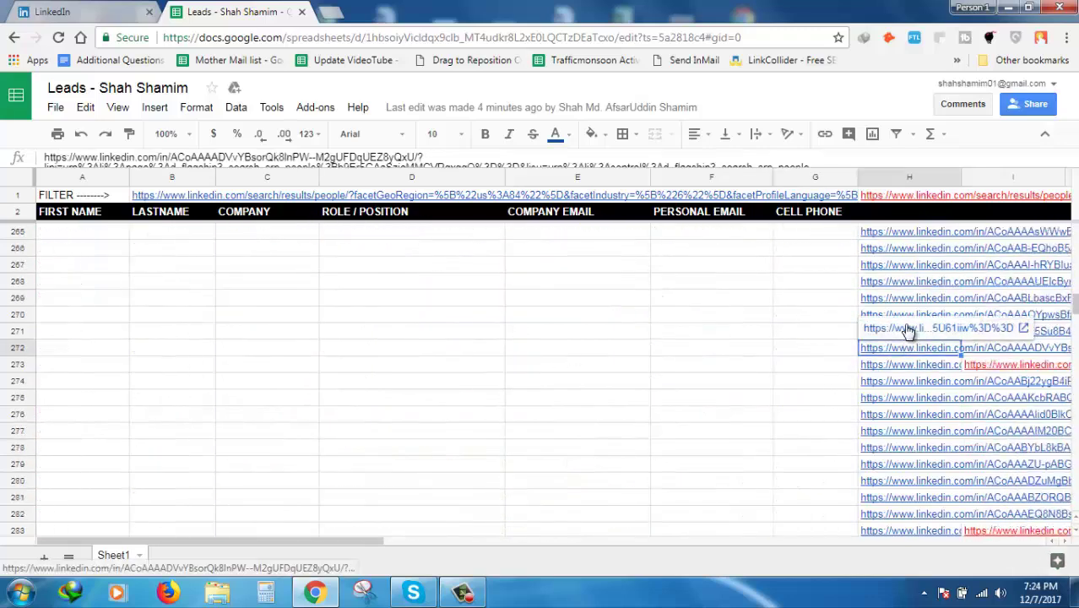
left_click(912, 328)
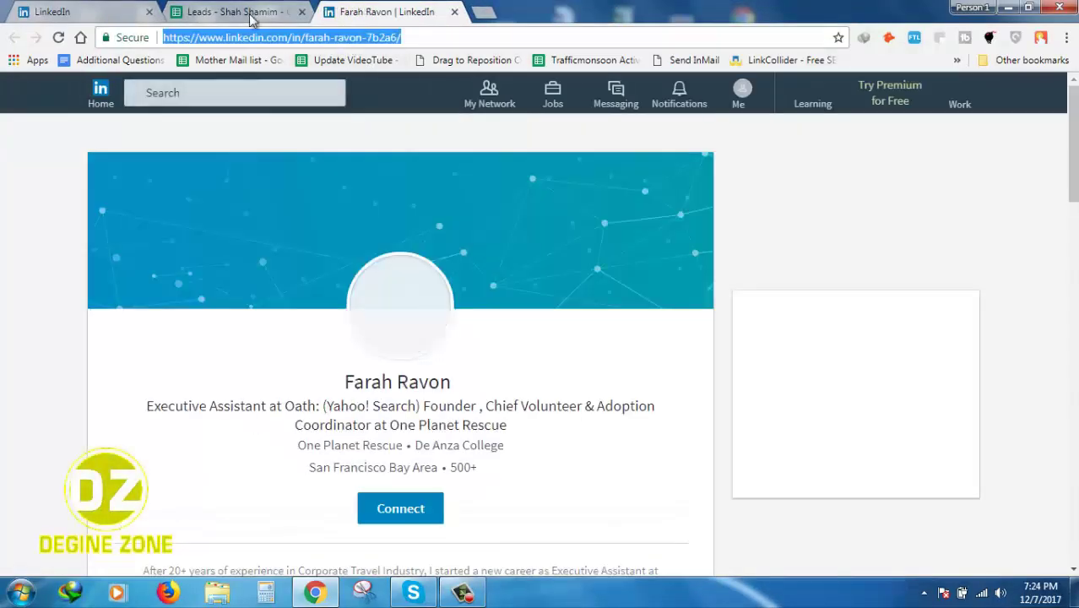
left_click(245, 12)
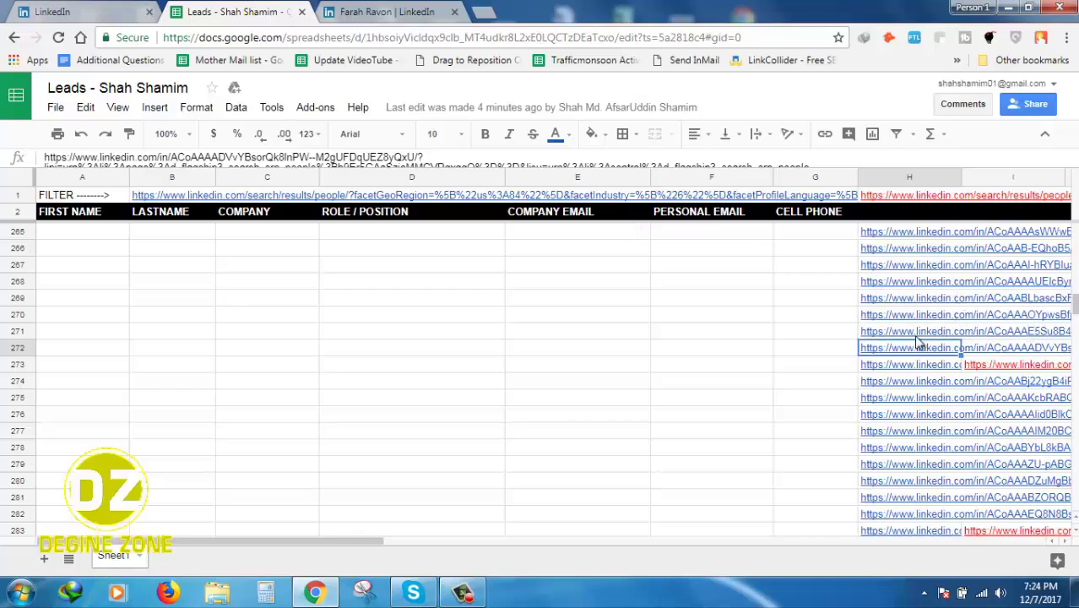
key("ctrl+v")
left_click(832, 353)
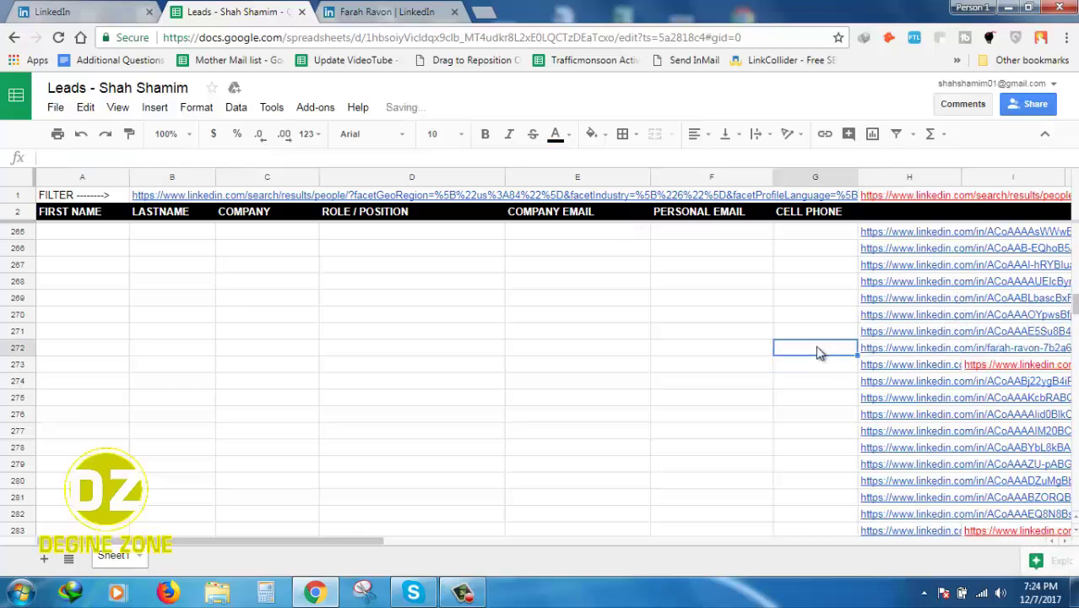
left_click(52, 352)
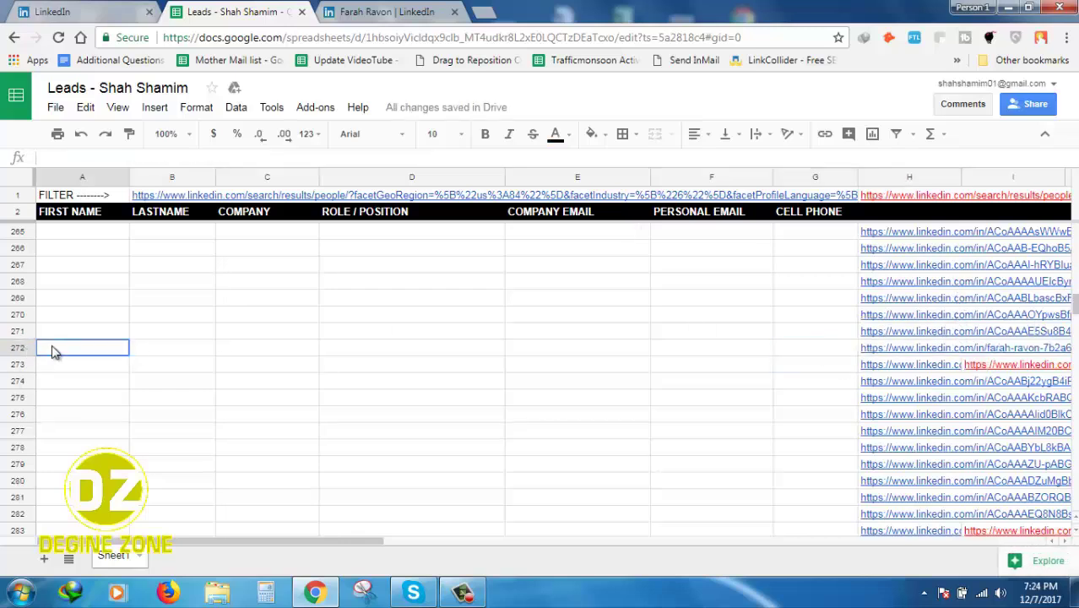
left_click(387, 11)
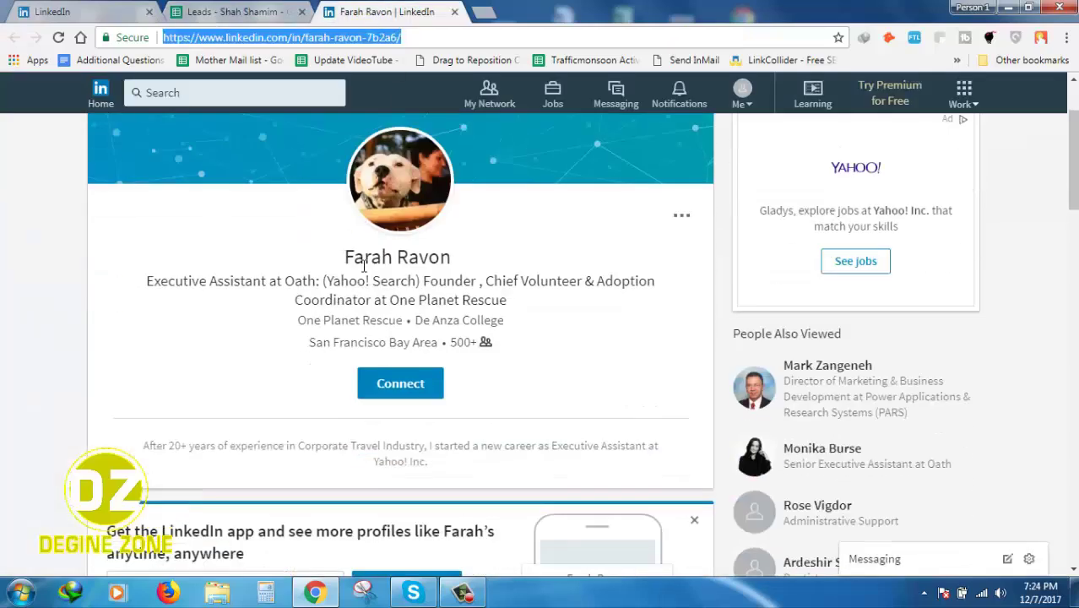
Look over the lead's LinkedIn profile, briefly checking back on the spreadsheet.
scroll(365, 265, "down", 1)
left_click_drag(343, 224, 456, 239)
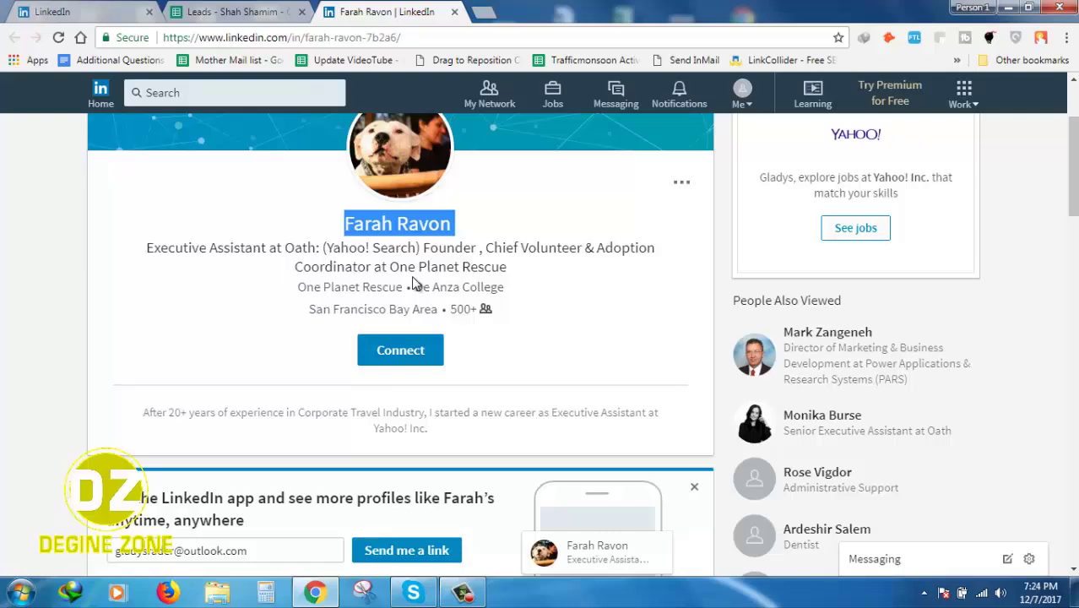
scroll(424, 267, "down", 3)
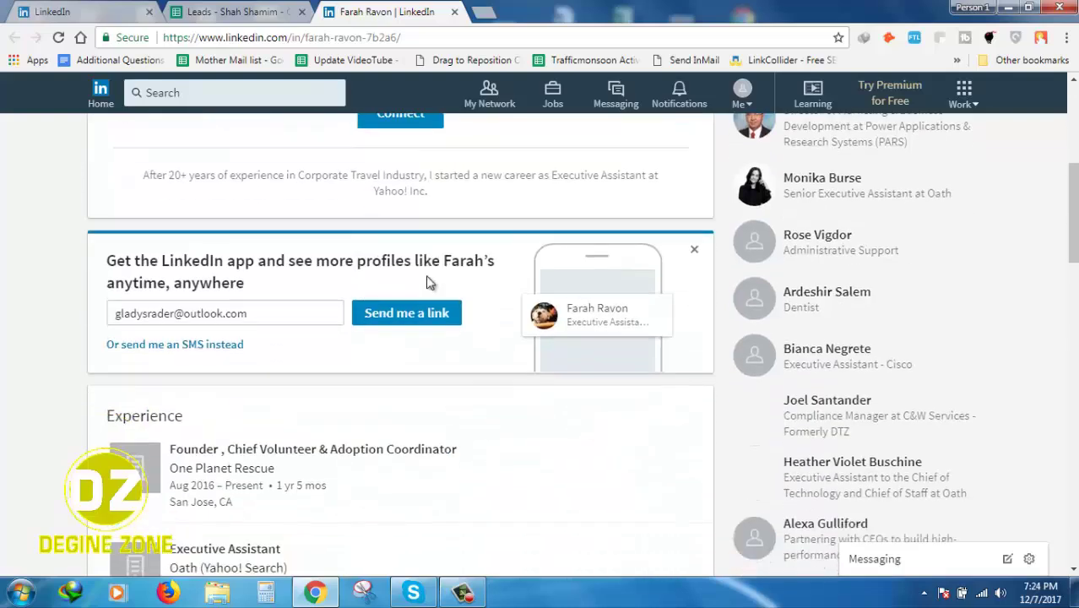
scroll(426, 275, "down", 3)
scroll(429, 282, "up", 1)
scroll(429, 282, "up", 3)
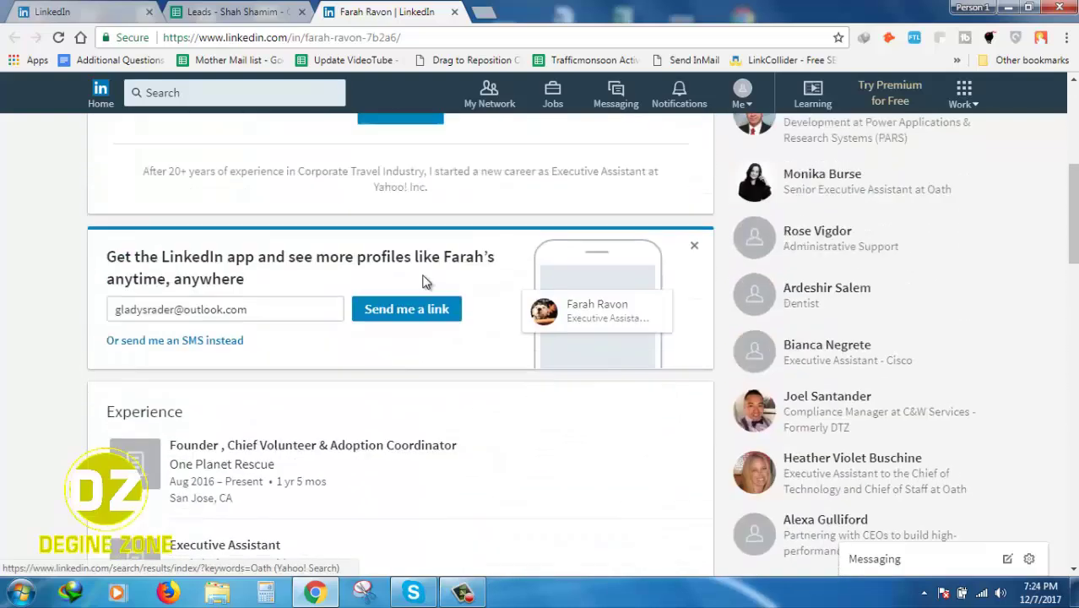
scroll(420, 270, "up", 3)
left_click(241, 11)
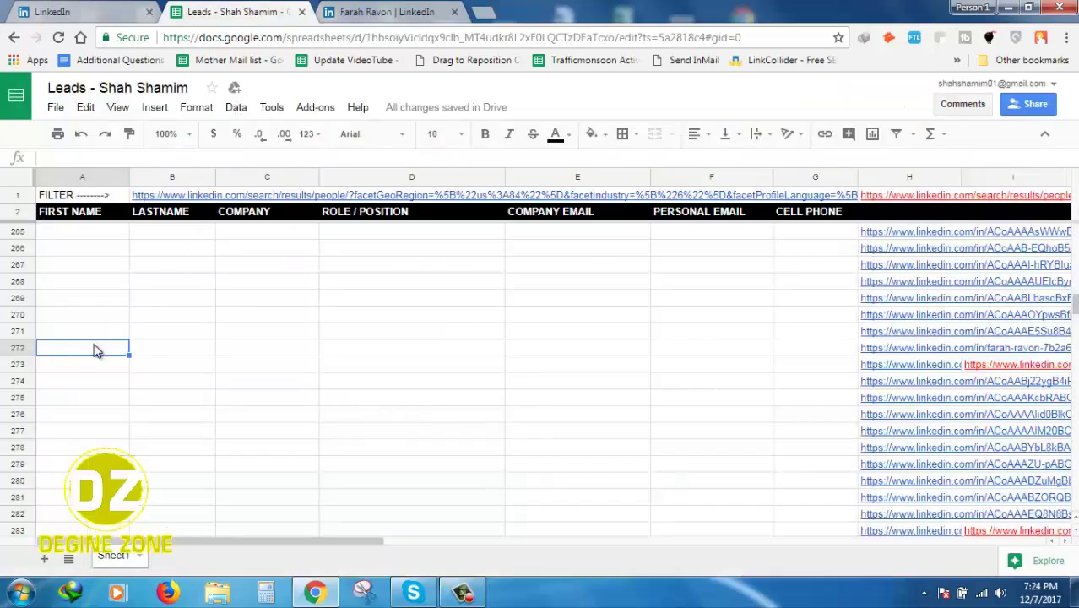
left_click(383, 8)
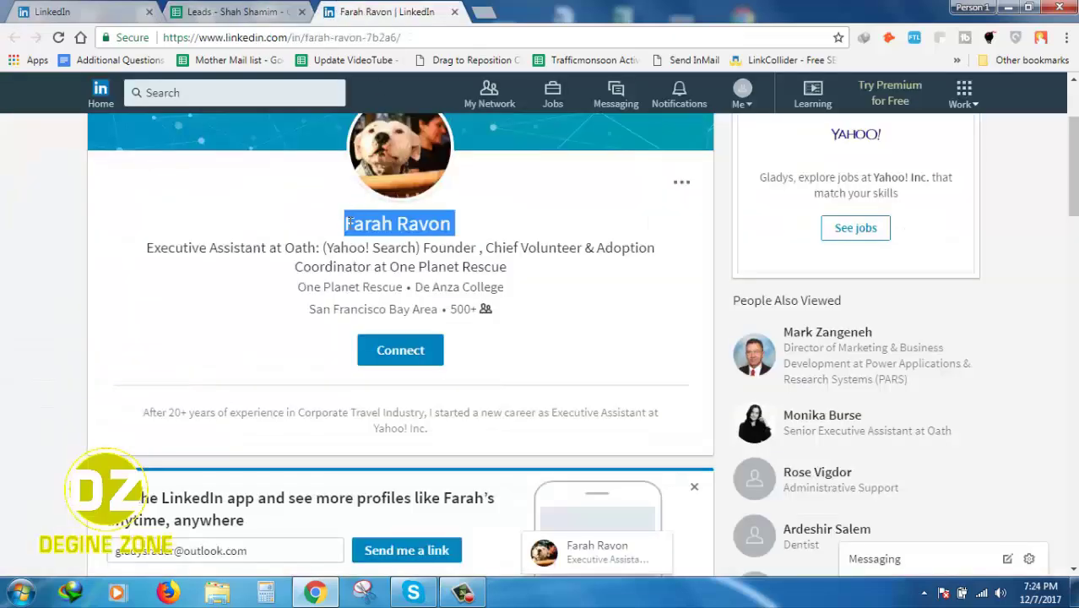
Copy the lead's full name from the profile, ready to paste into cell A272.
left_click_drag(345, 222, 453, 224)
right_click(441, 227)
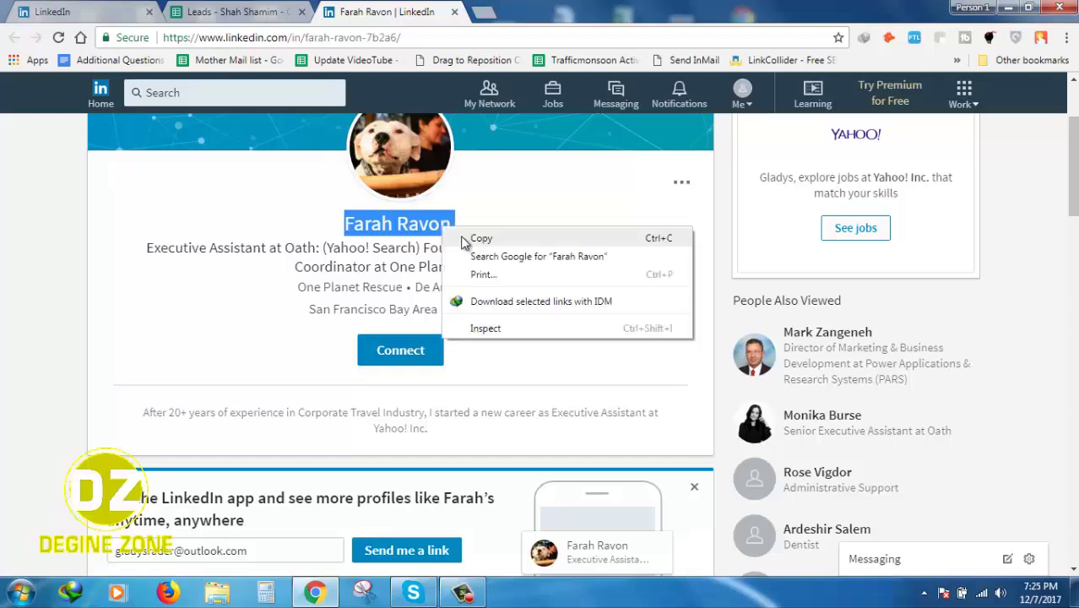
left_click(478, 239)
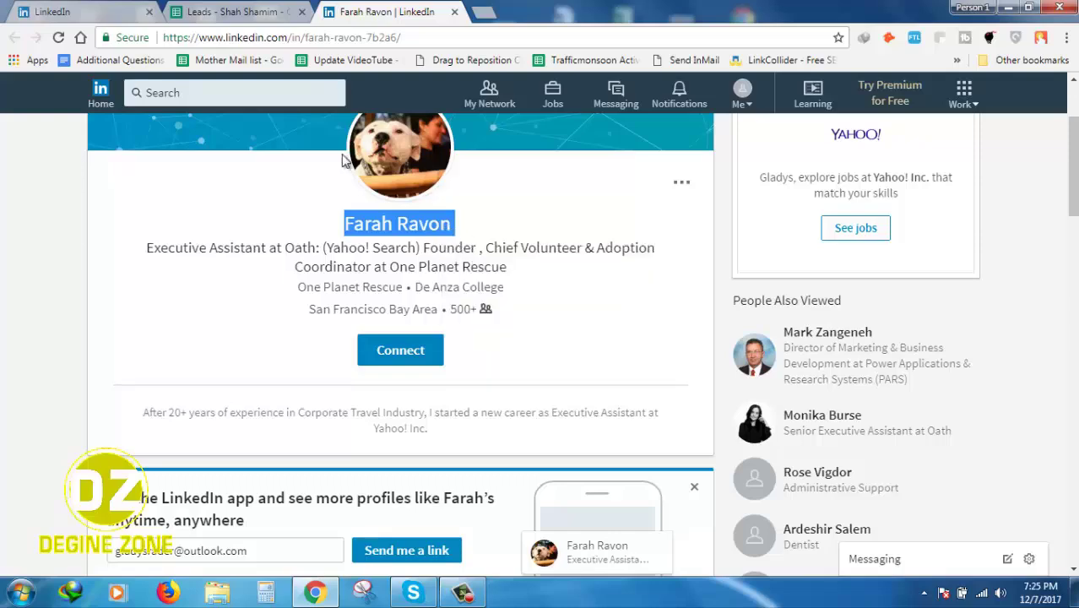
left_click(230, 12)
double_click(117, 354)
Paste the lead's name into A272, then move the surname from A272 into B272.
key("ctrl+v")
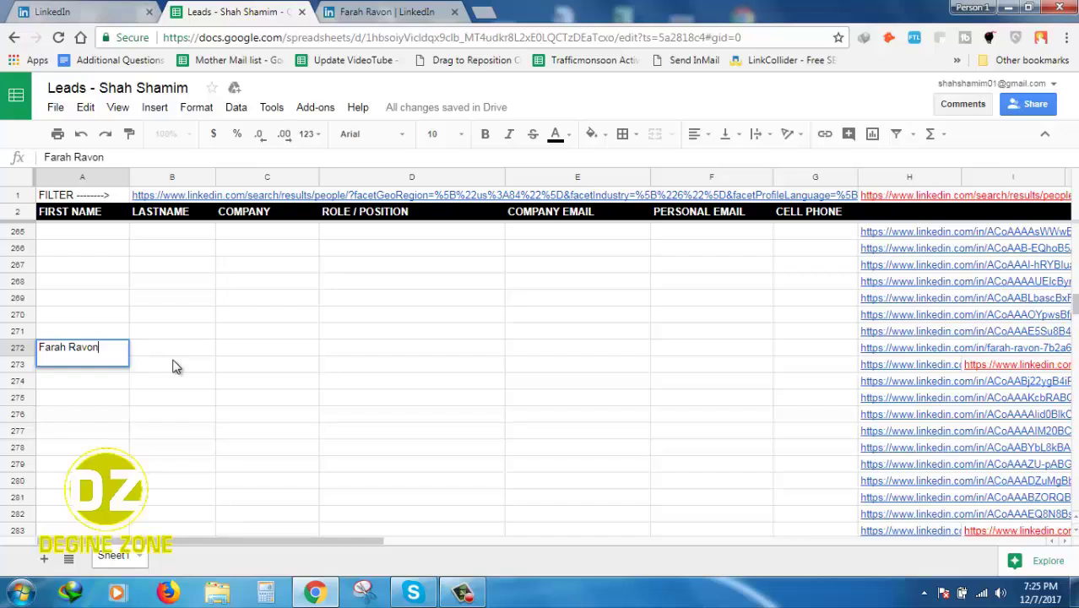
left_click(200, 365)
left_click(116, 356)
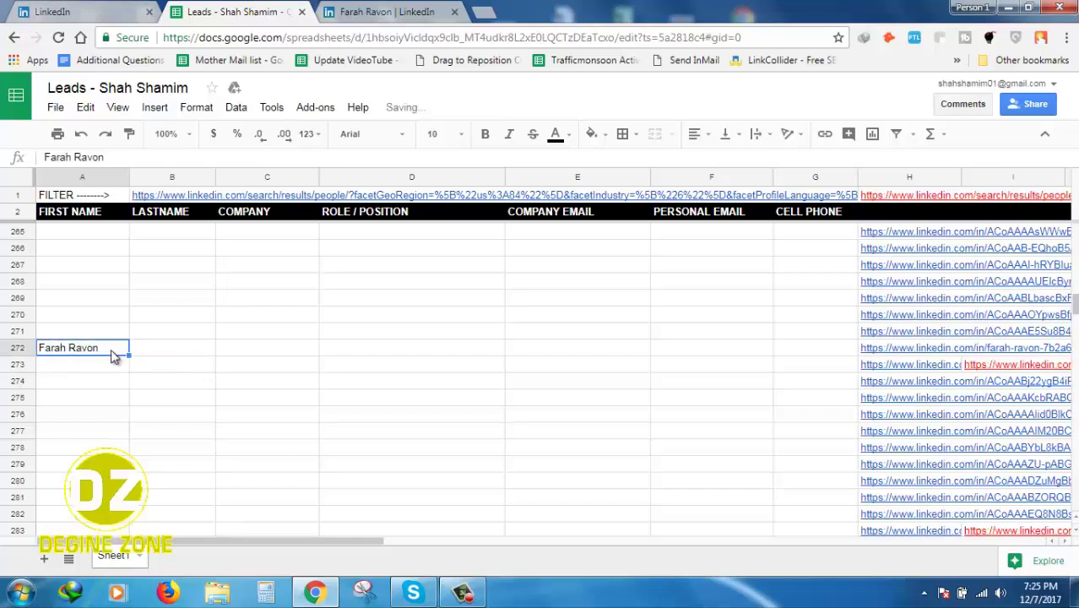
double_click(67, 348)
left_click_drag(66, 348, 169, 352)
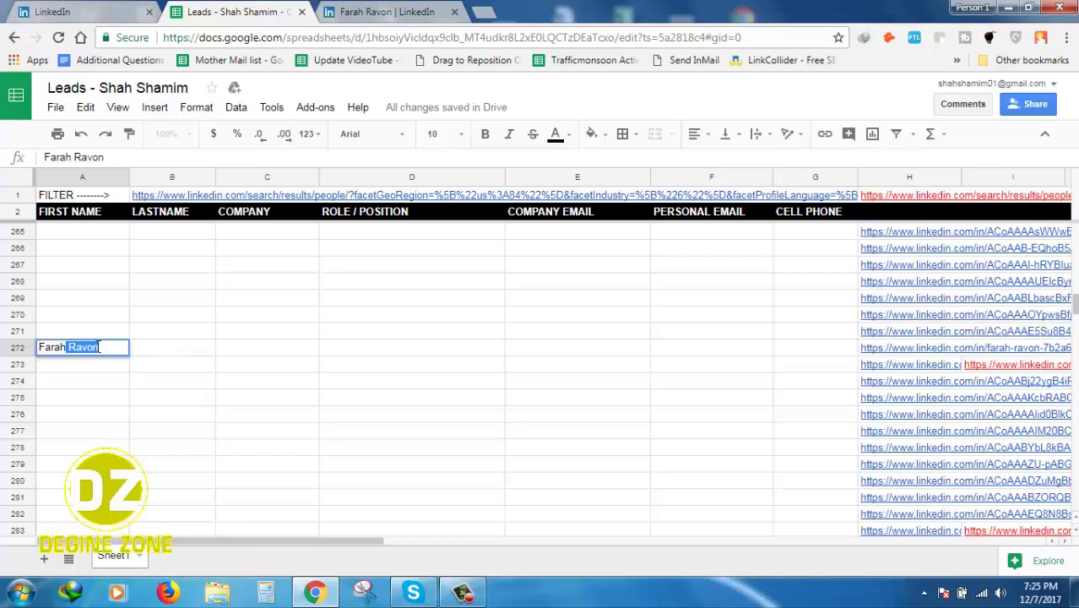
key("ctrl+x")
left_click(174, 351)
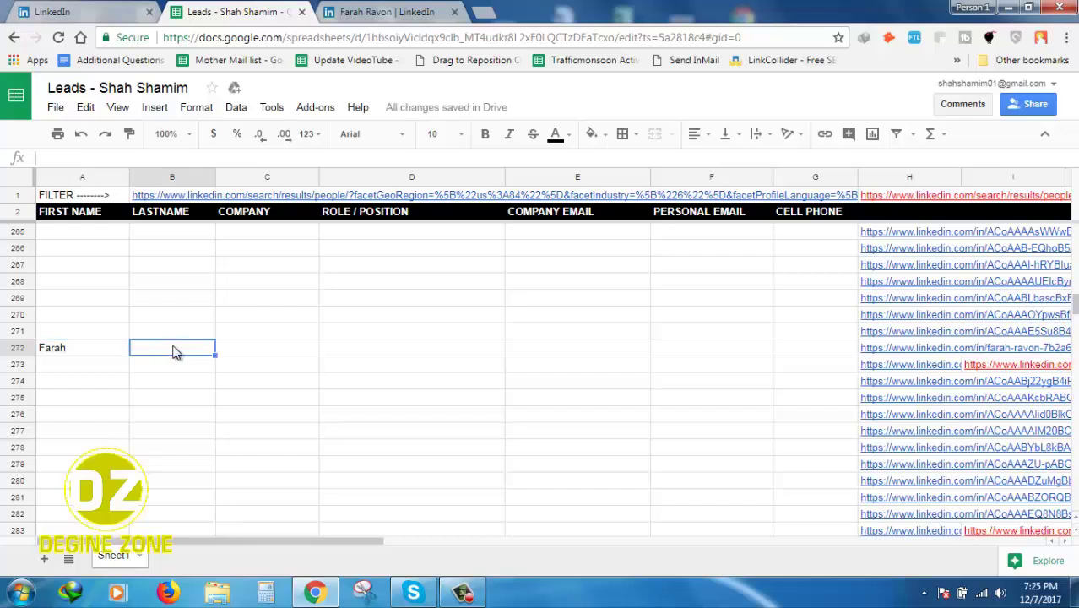
key("ctrl+v")
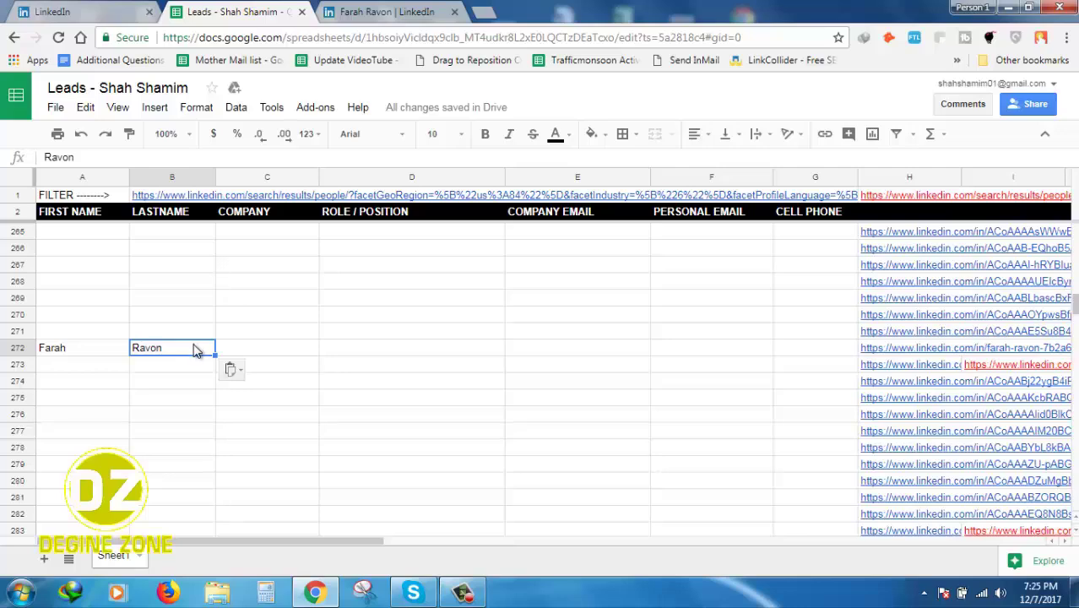
left_click(353, 10)
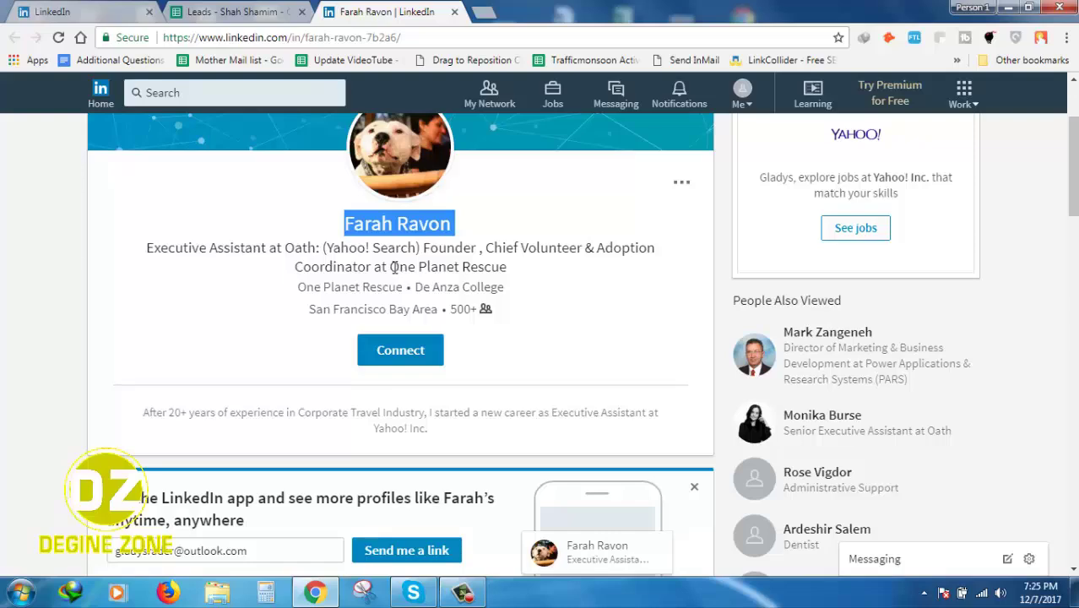
Scroll the profile and briefly highlight the Experience section heading.
scroll(402, 290, "down", 3)
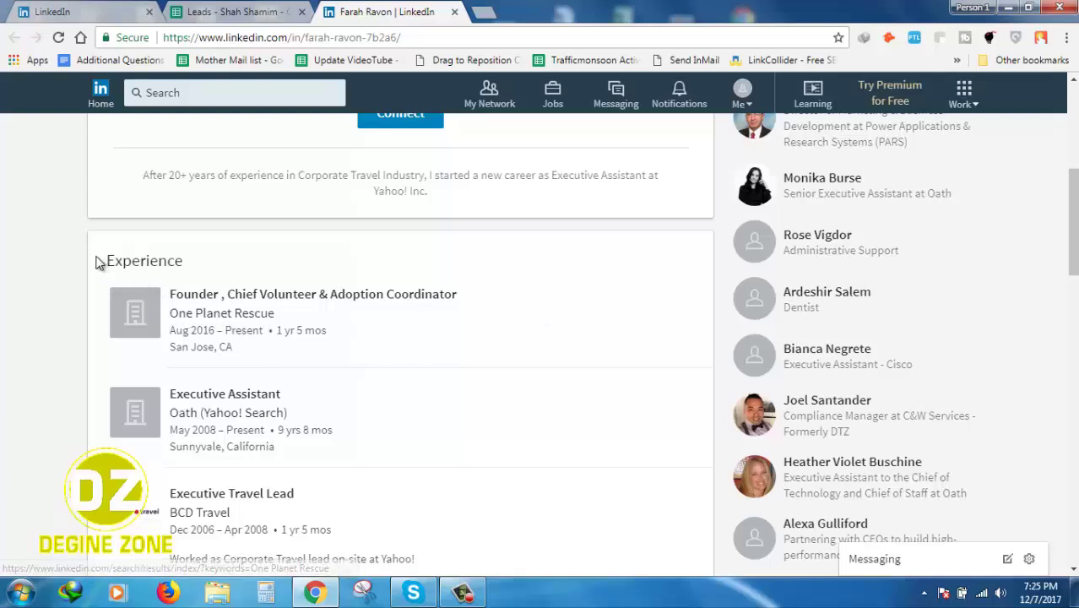
left_click_drag(98, 263, 197, 267)
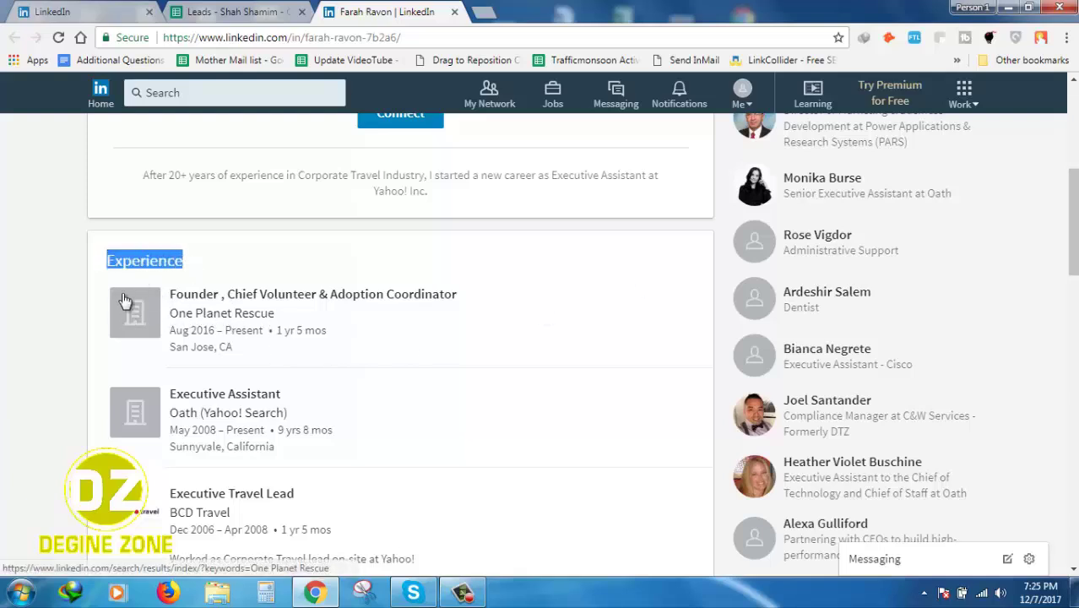
scroll(221, 319, "up", 5)
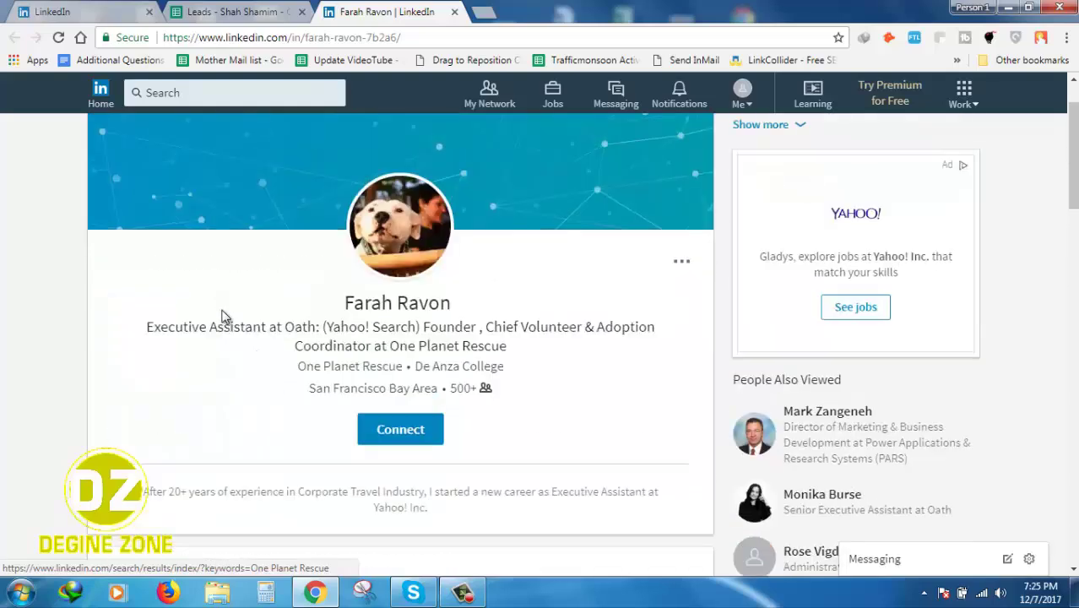
scroll(236, 291, "down", 5)
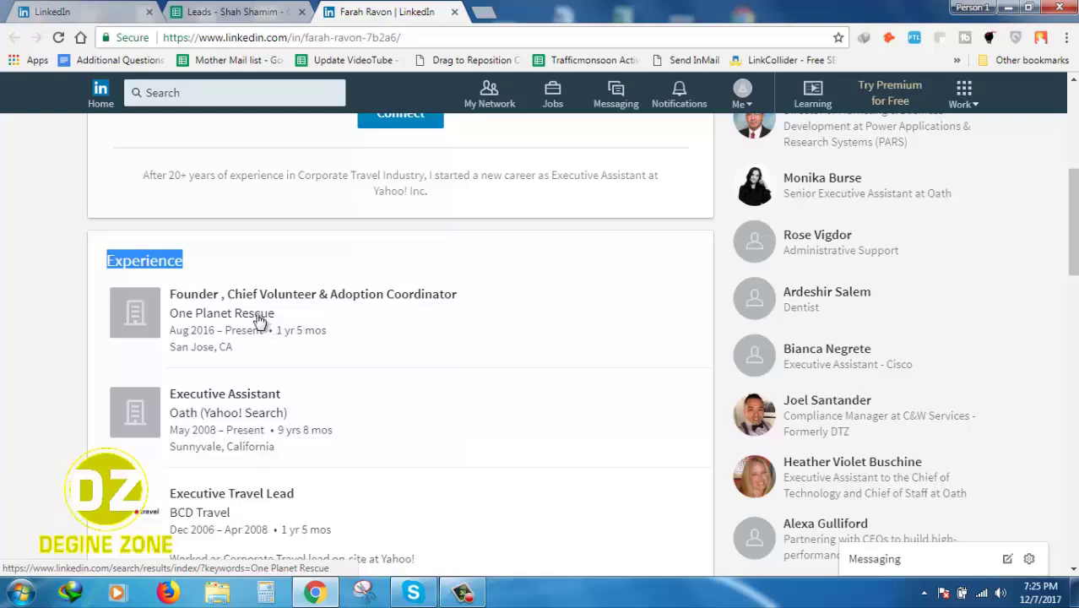
scroll(253, 329, "up", 1)
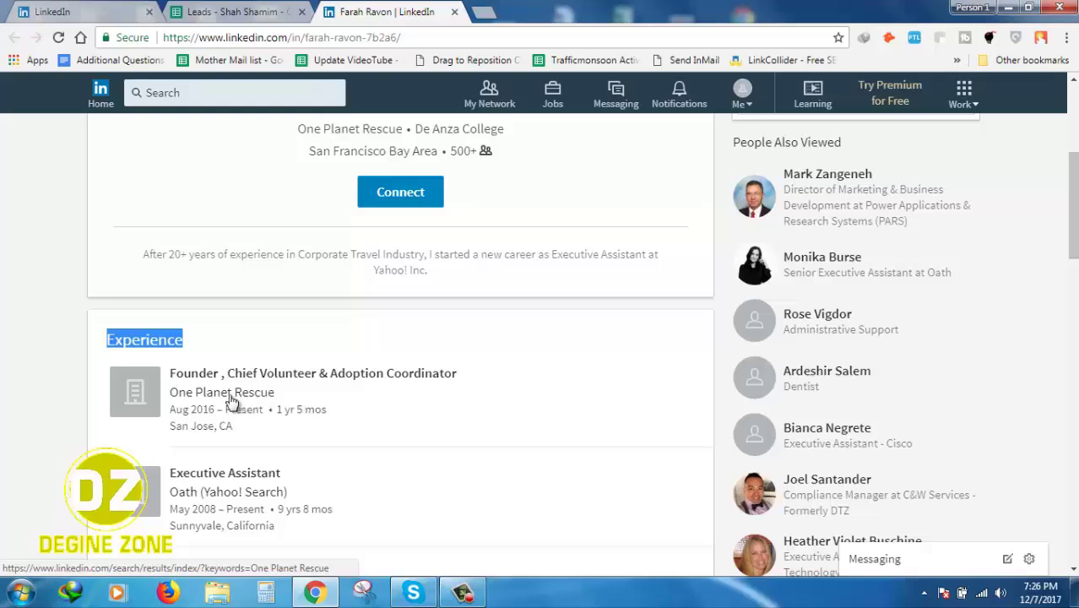
left_click(61, 379)
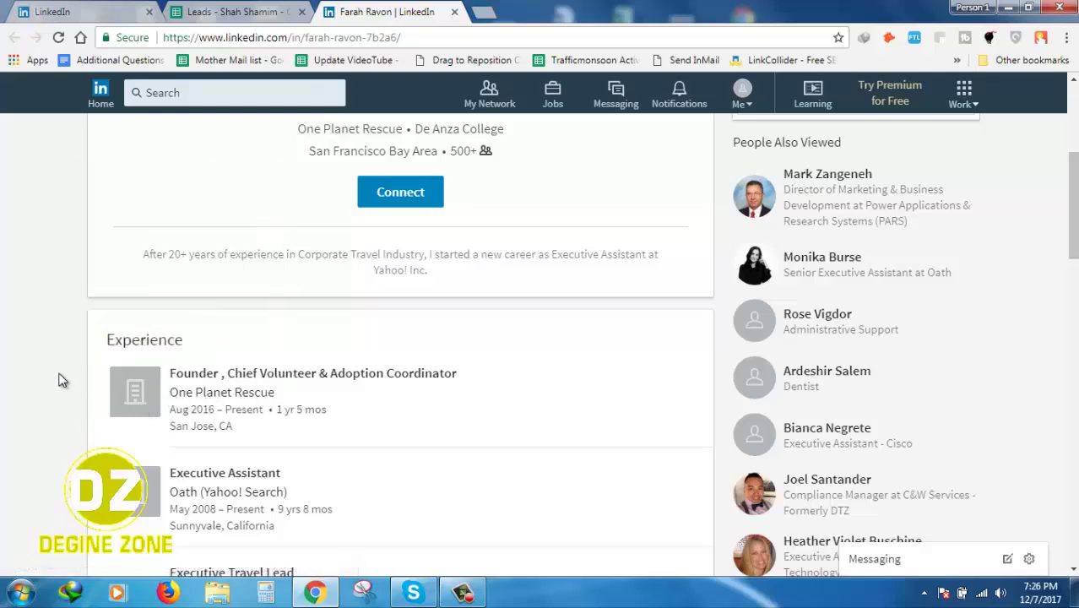
scroll(321, 328, "up", 4)
scroll(325, 329, "down", 1)
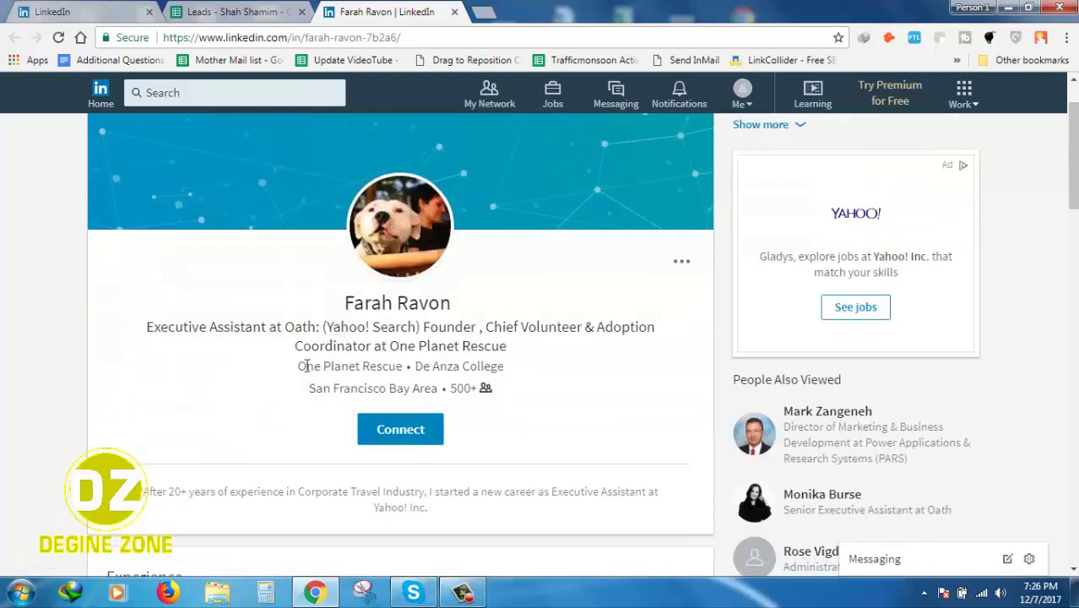
Run a Google search for the company name 'One Planet Rescue' from the profile.
left_click_drag(306, 366, 402, 372)
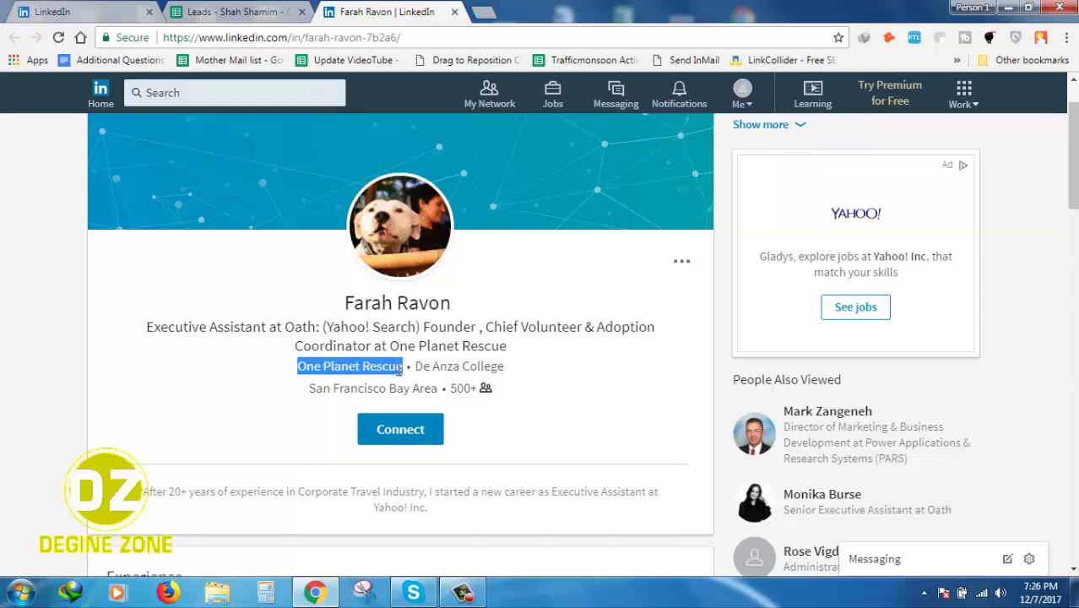
scroll(401, 369, "down", 1)
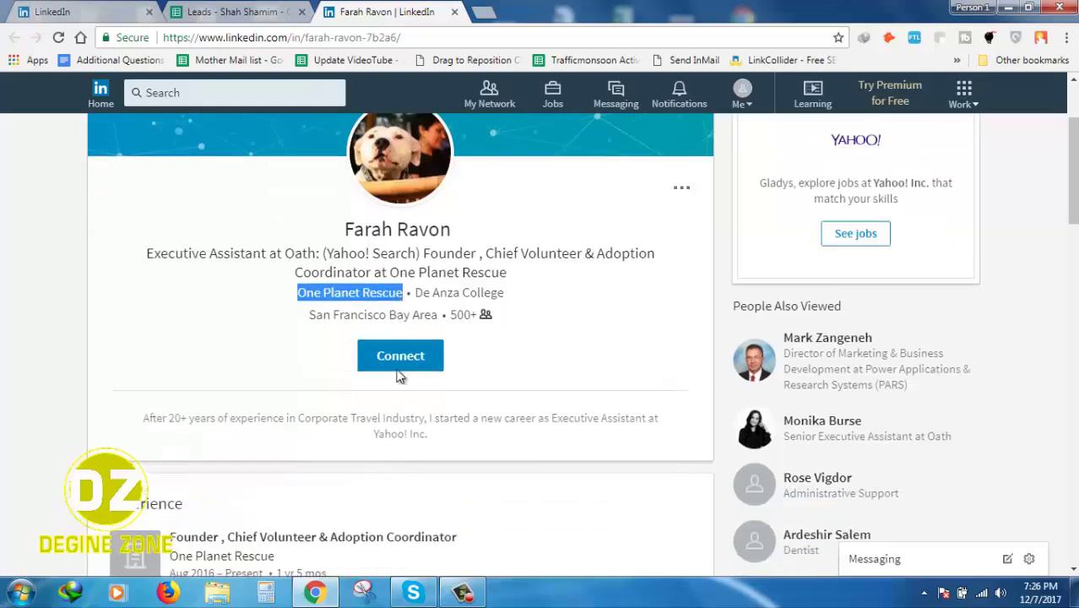
scroll(400, 373, "down", 1)
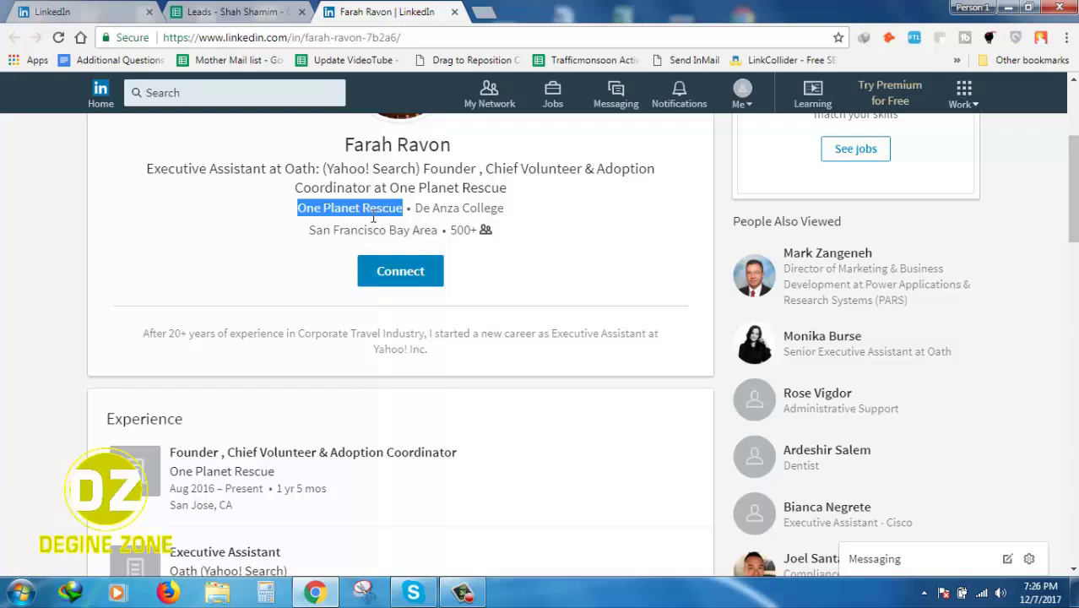
right_click(374, 212)
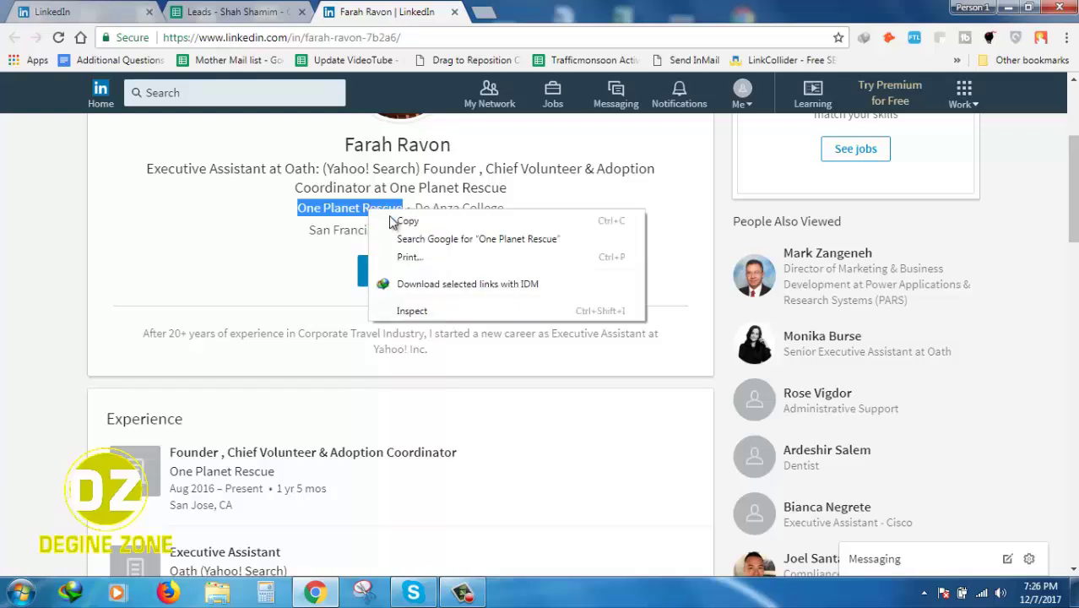
left_click(446, 239)
From the Google results, open the One Planet Rescue website in a new tab, then return to LinkedIn.
left_click(532, 10)
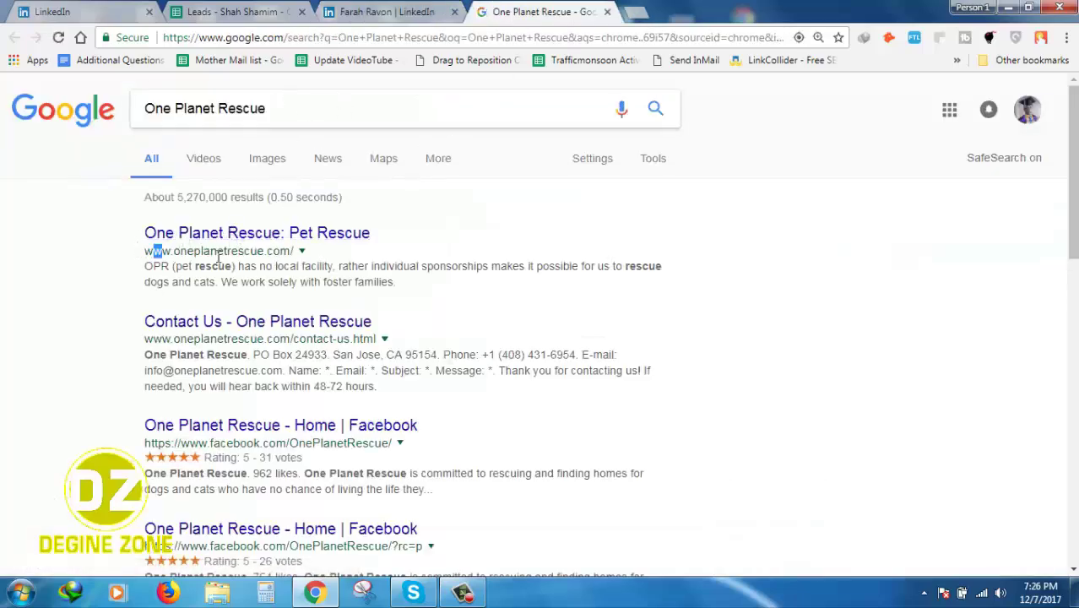
left_click_drag(152, 251, 290, 256)
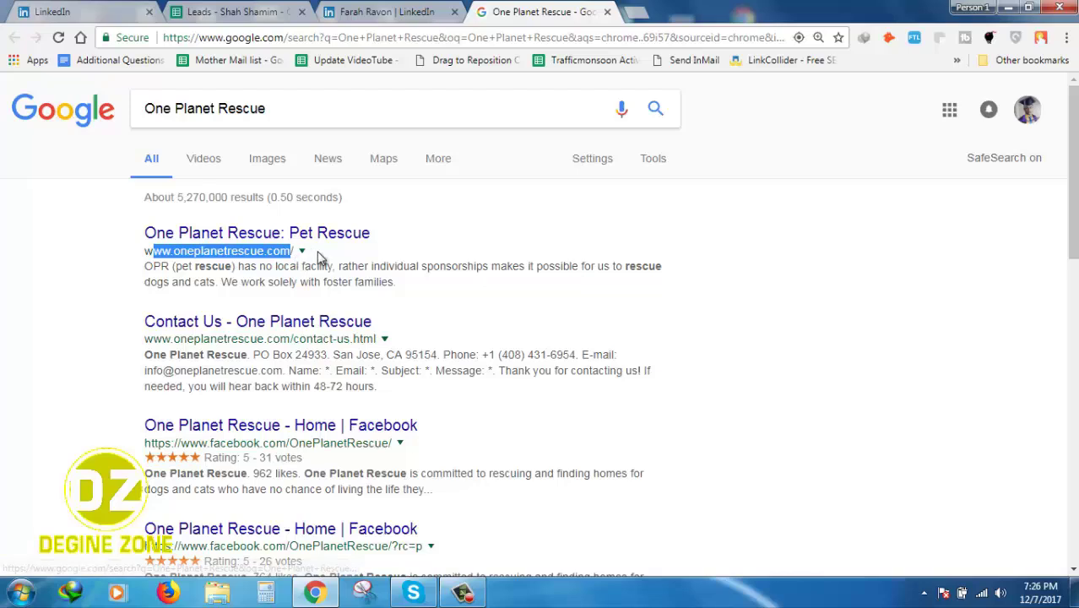
left_click(285, 257)
left_click_drag(291, 252, 145, 251)
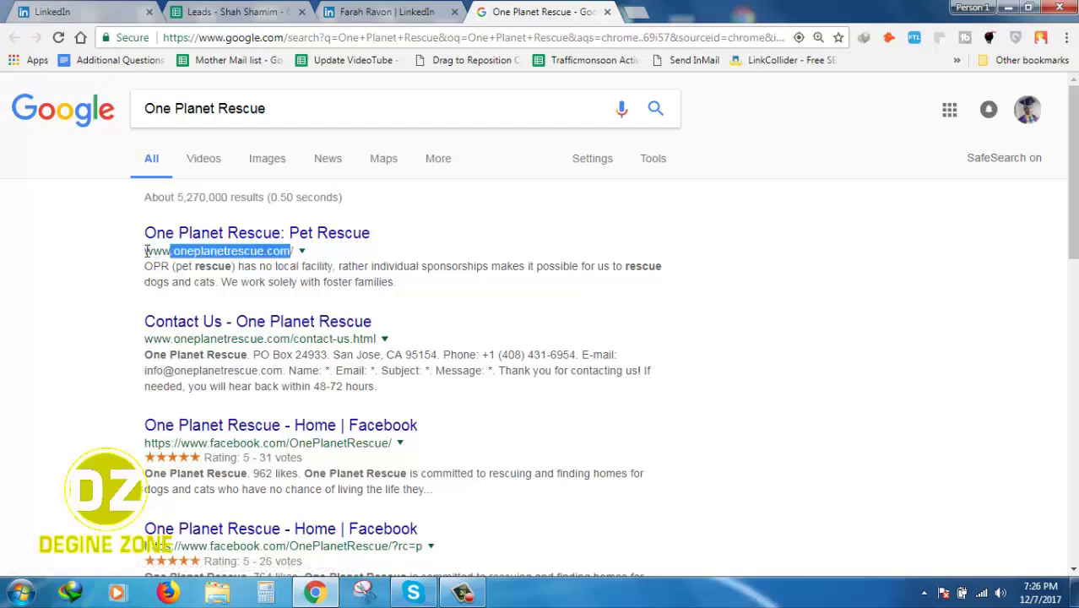
left_click(256, 233, "ctrl+shift")
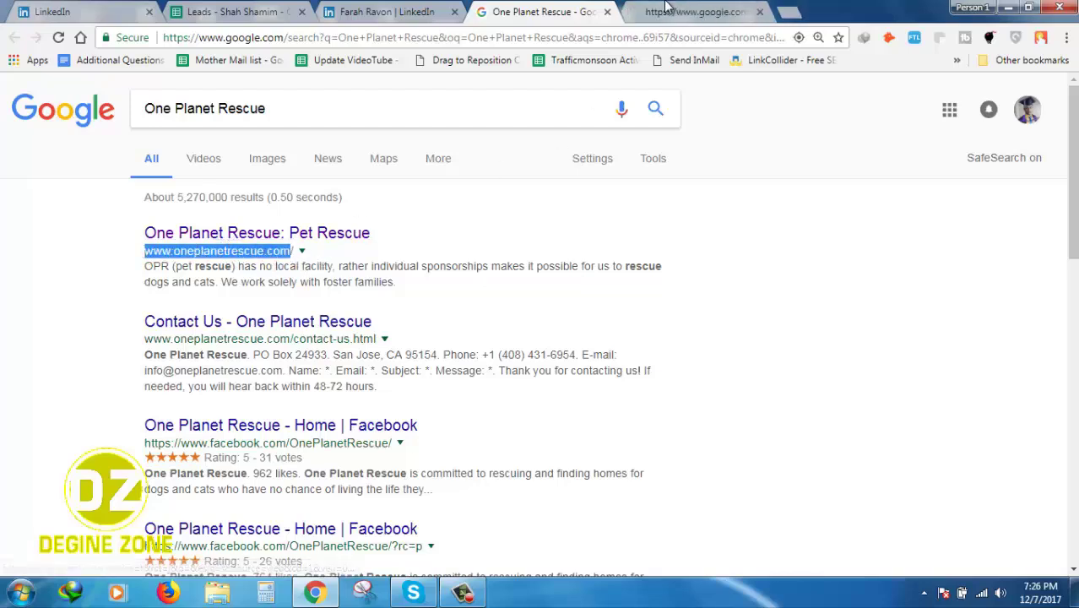
left_click(371, 10)
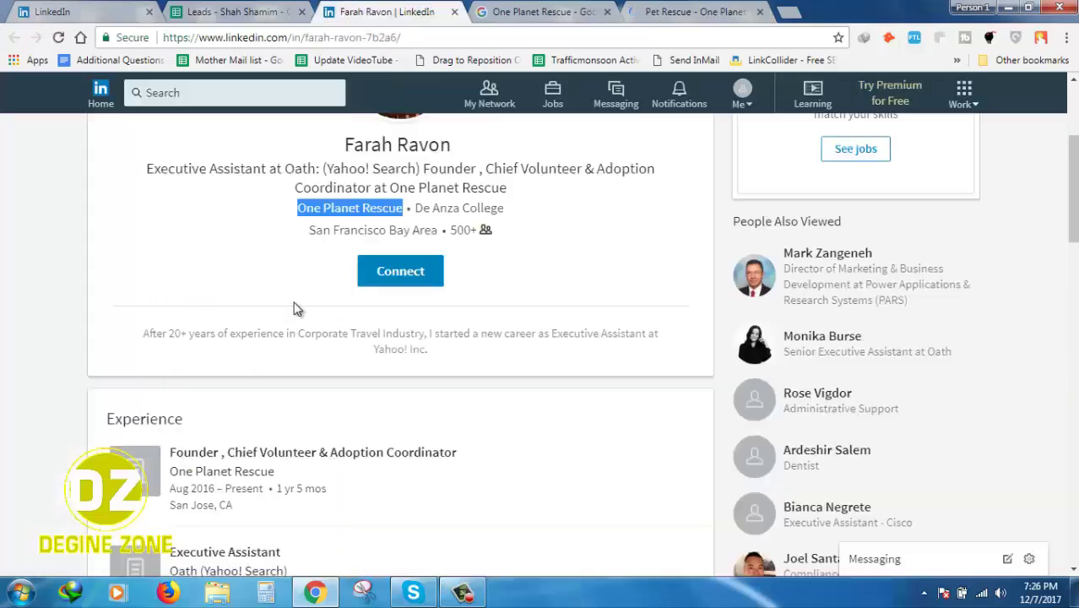
Browse the 45 LinkedIn results for One Planet Rescue, then go back and view the company website.
left_click(217, 457)
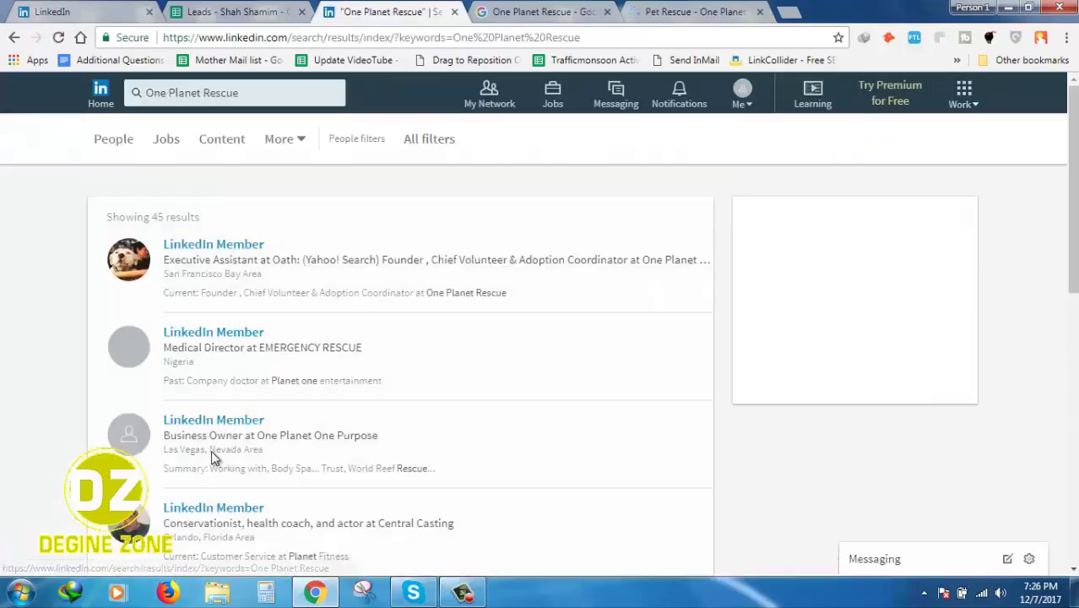
scroll(240, 417, "down", 2)
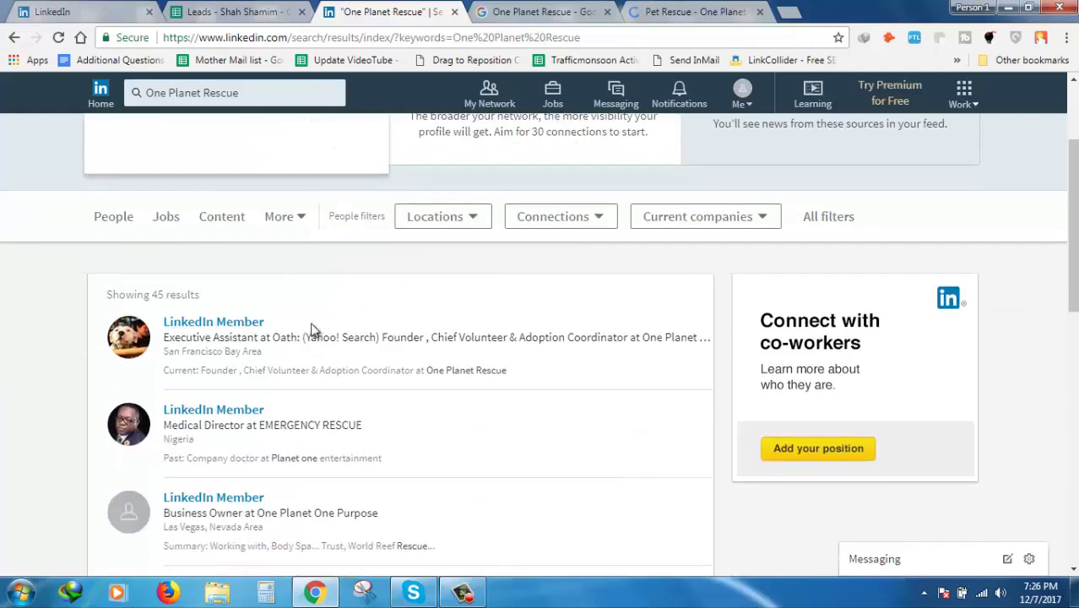
scroll(377, 301, "up", 2)
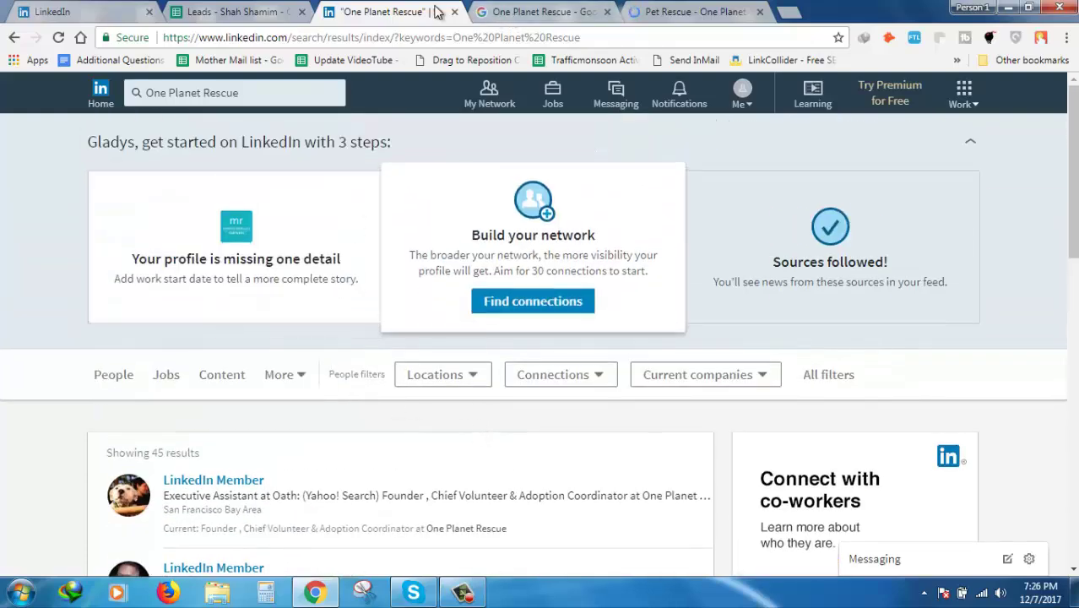
left_click(15, 42)
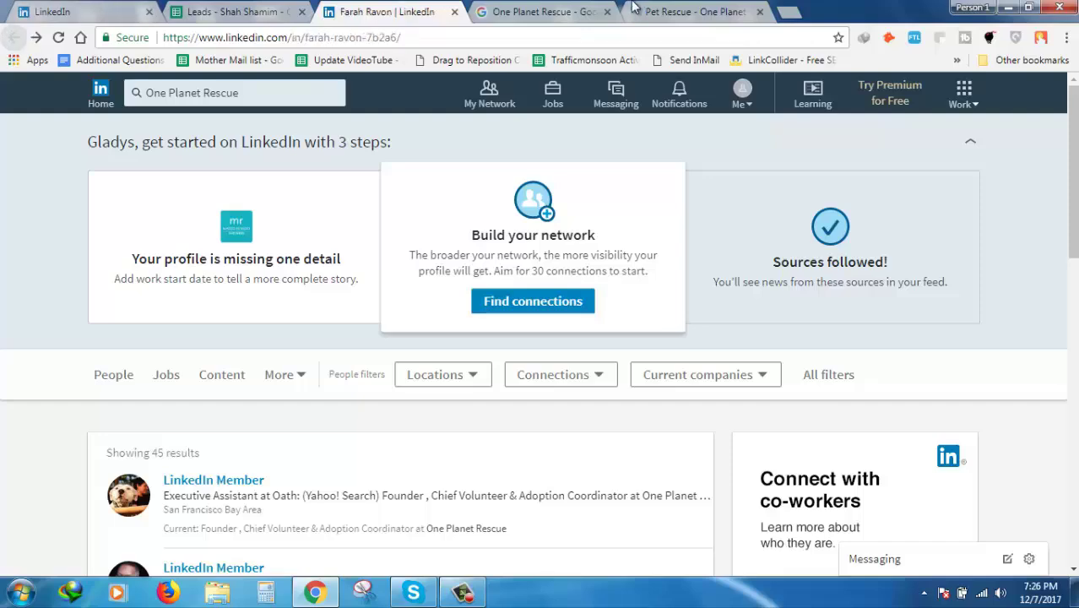
key("ctrl+Tab")
key("ctrl+Tab")
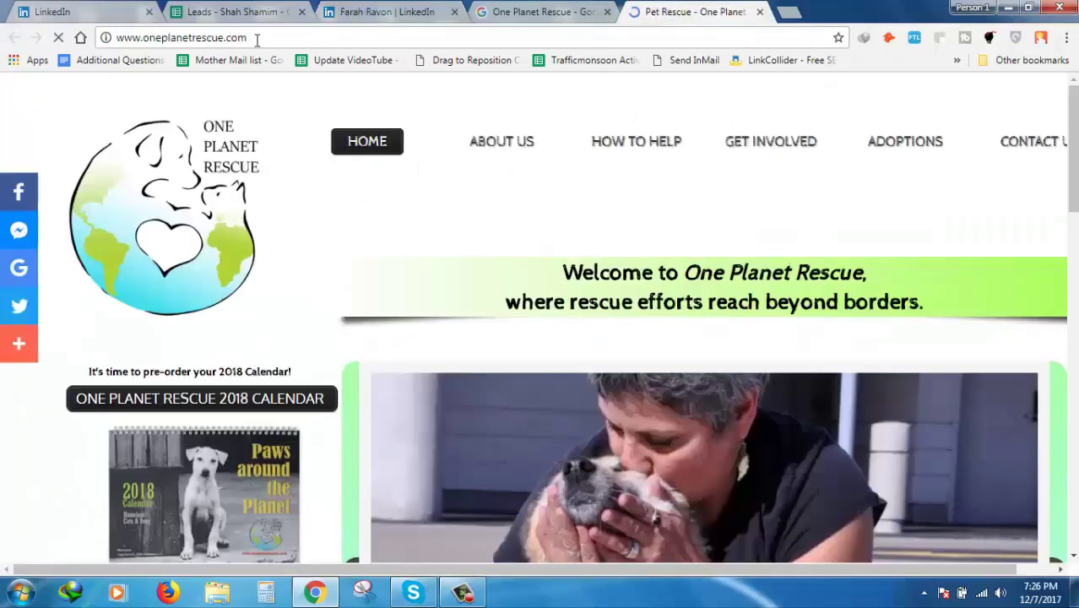
left_click(257, 40)
Copy 'One Planet Rescue' from the LinkedIn profile into row 272's company cell.
left_click(272, 8)
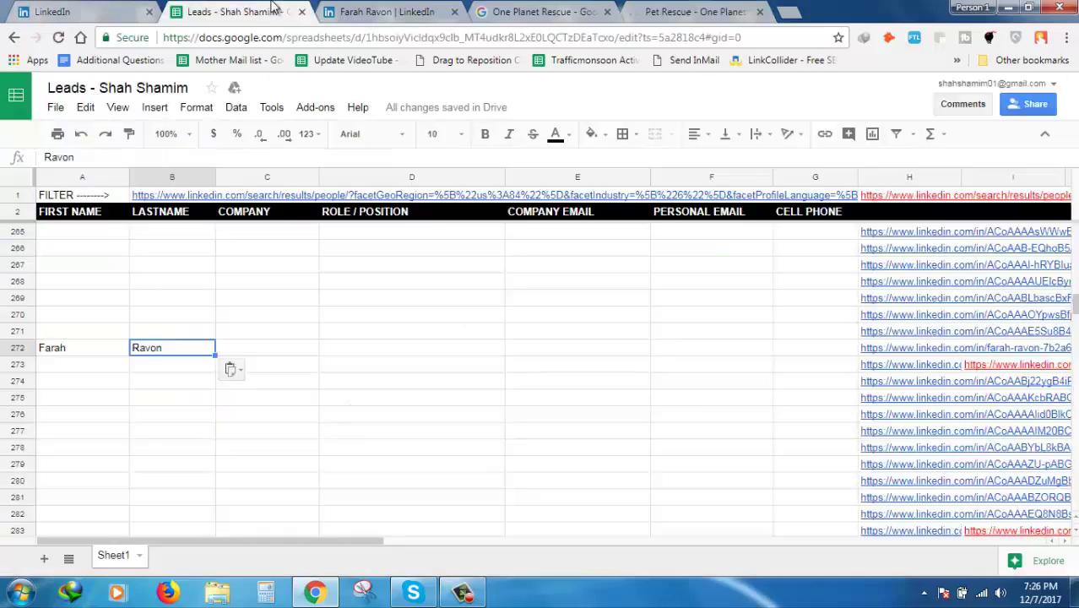
left_click(377, 10)
scroll(405, 412, "down", 2)
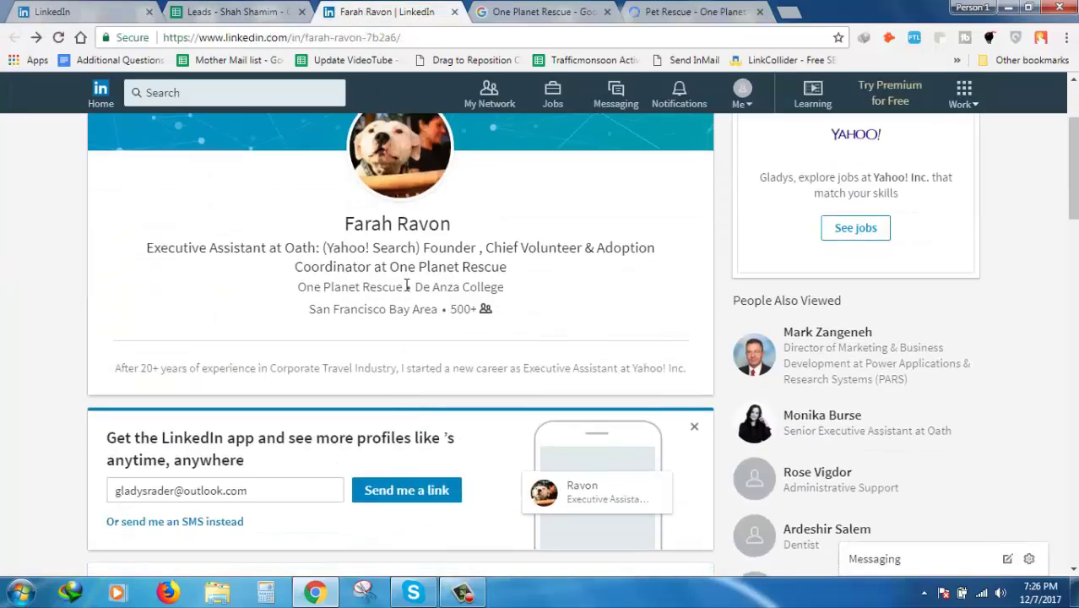
left_click_drag(390, 268, 512, 272)
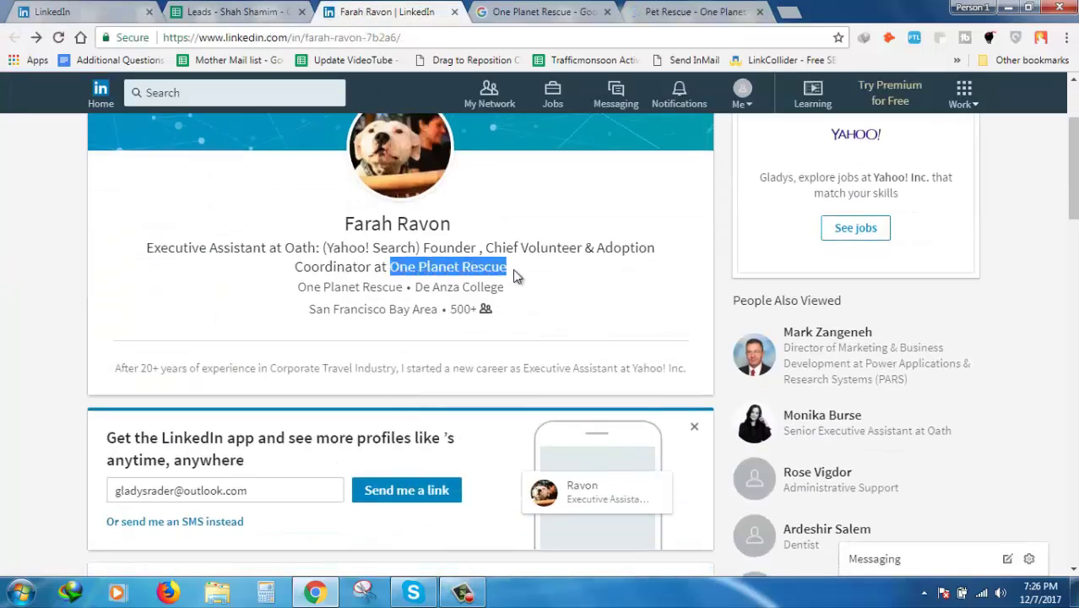
left_click(261, 10)
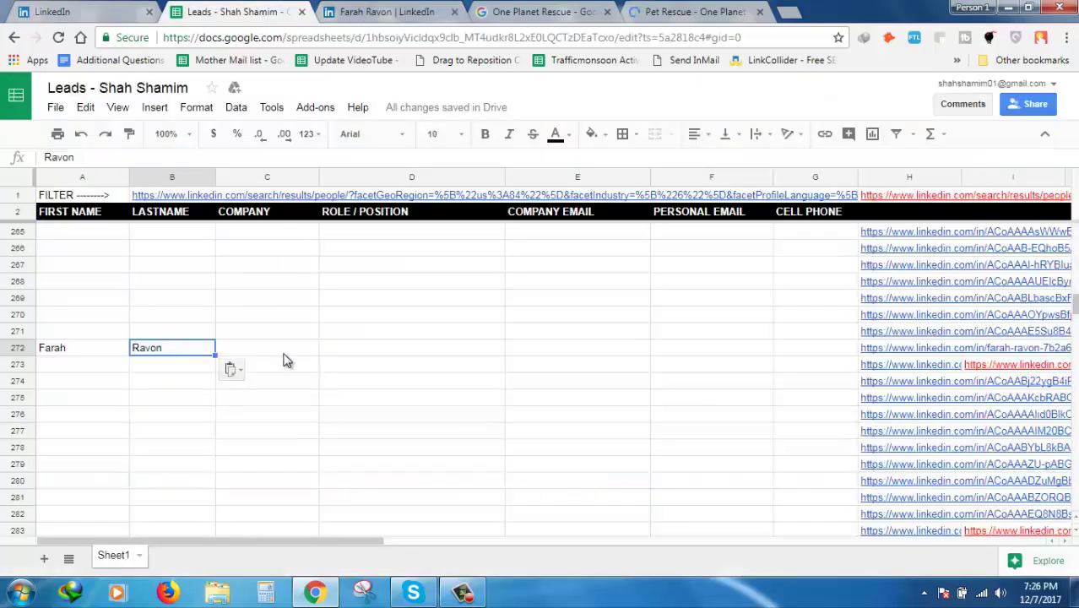
key("Tab")
type("One Planet Rescue")
key("Down")
key("Down")
left_click(338, 354)
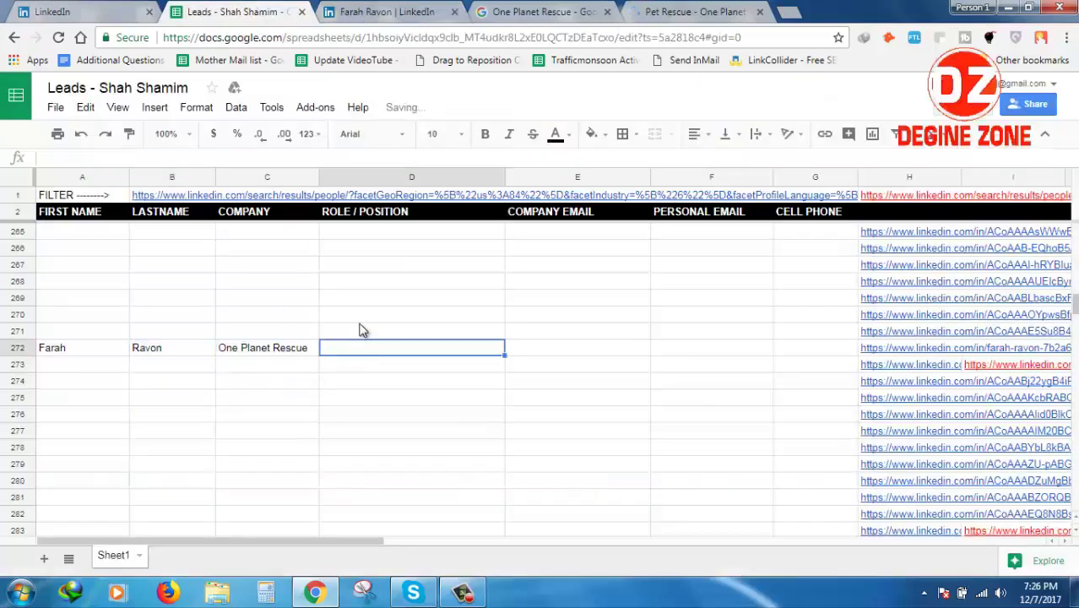
Copy the role 'Founder , Chief Volunteer & Adoption Coordinator' into row 272's role cell.
left_click(434, 6)
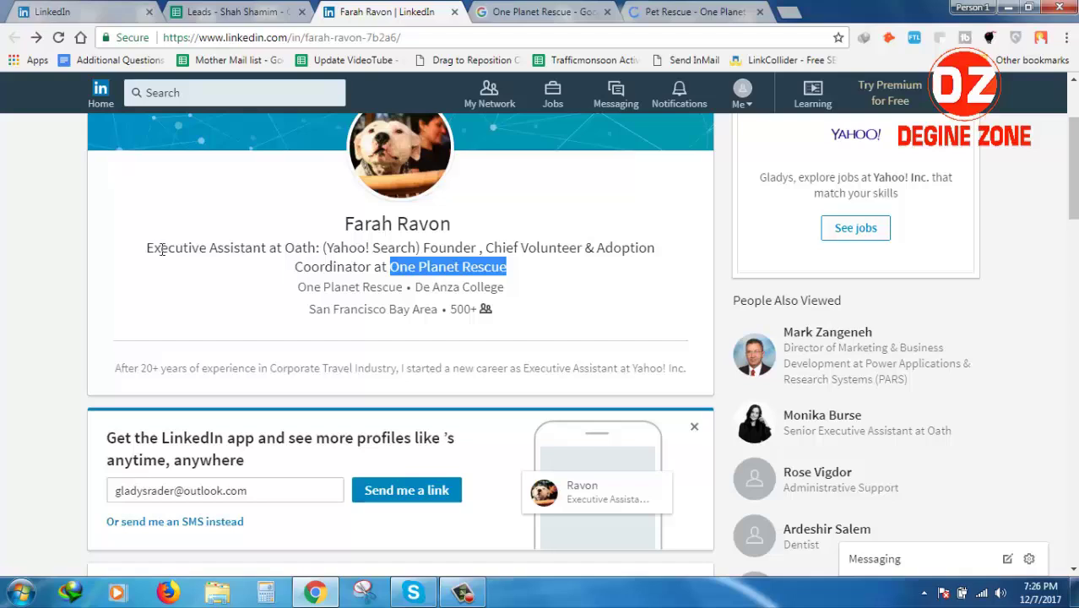
left_click_drag(148, 248, 279, 249)
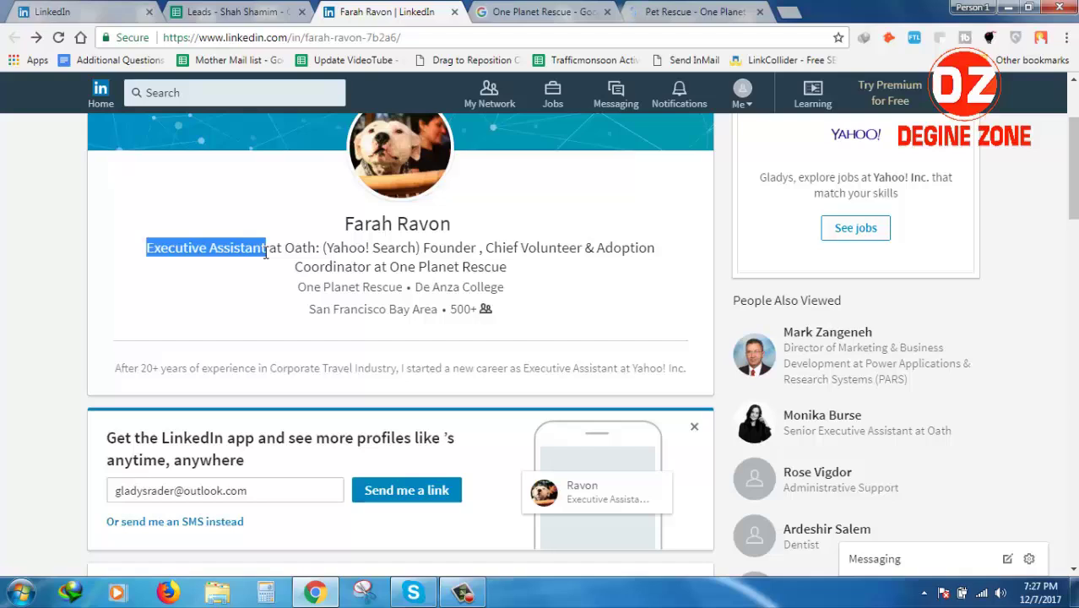
left_click(463, 248)
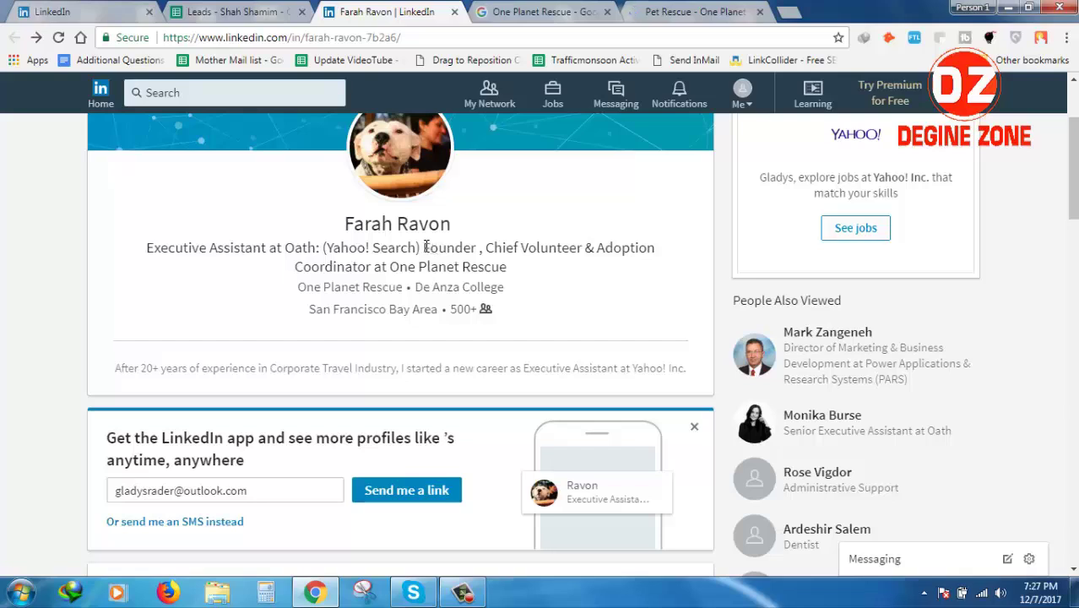
left_click_drag(424, 247, 639, 246)
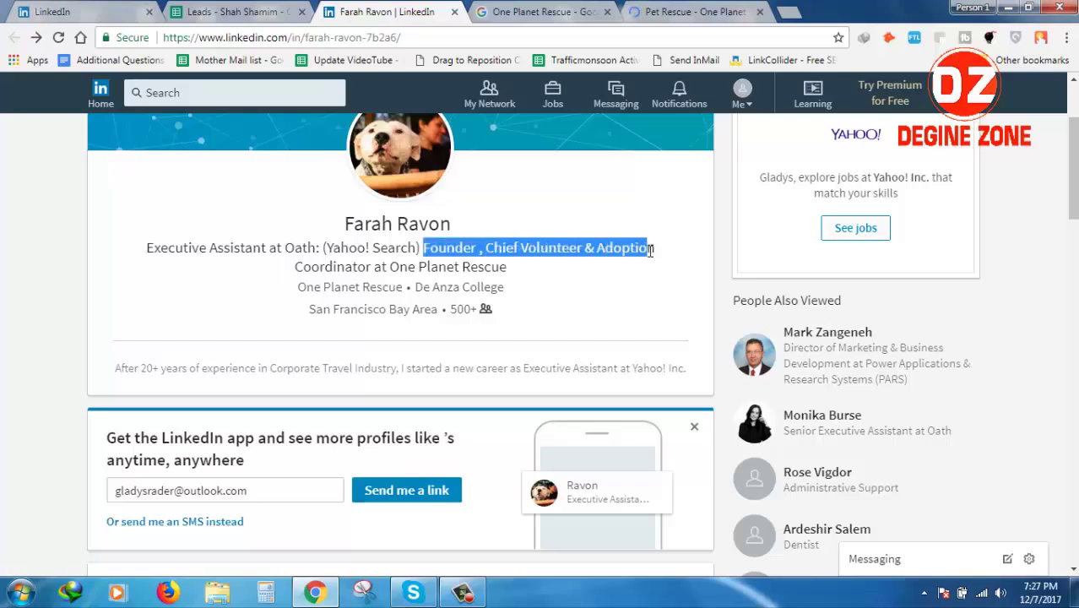
left_click_drag(651, 248, 371, 255)
key("ctrl+c")
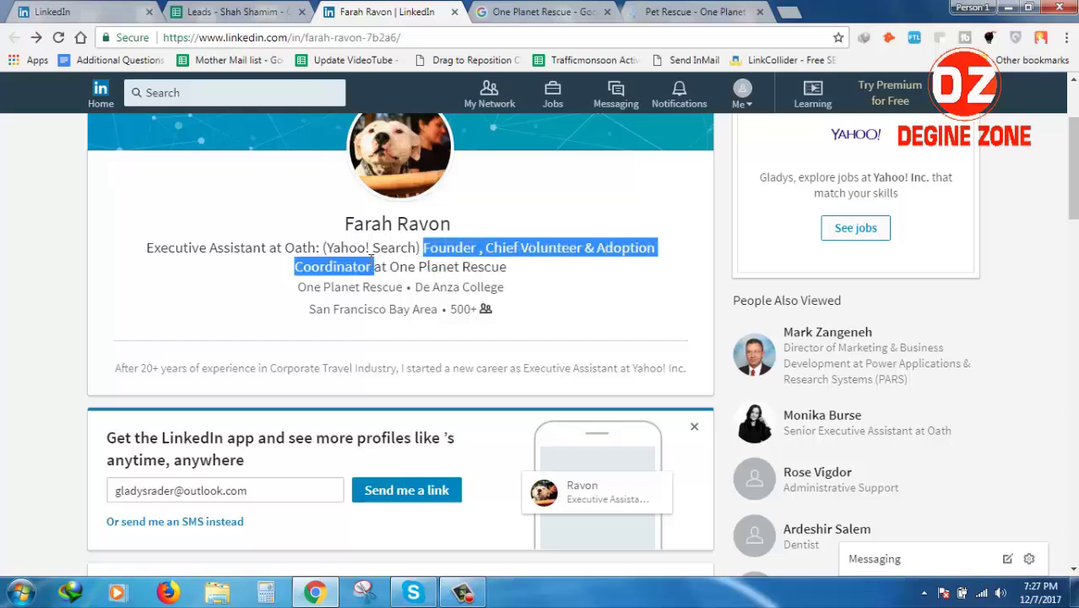
left_click(189, 17)
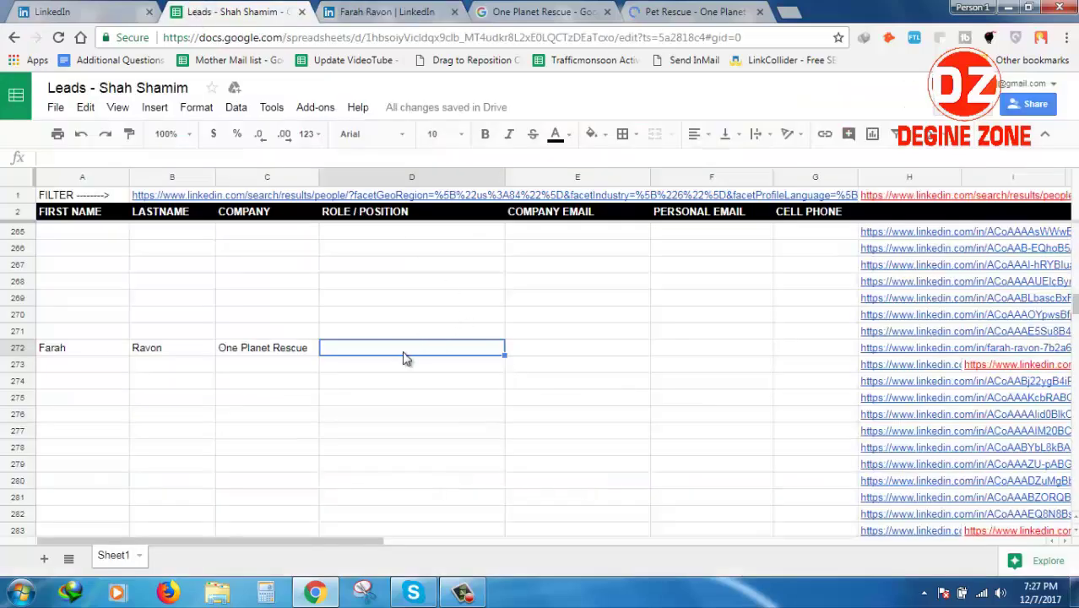
key("ctrl+v")
key("Return")
key("Up")
key("Right")
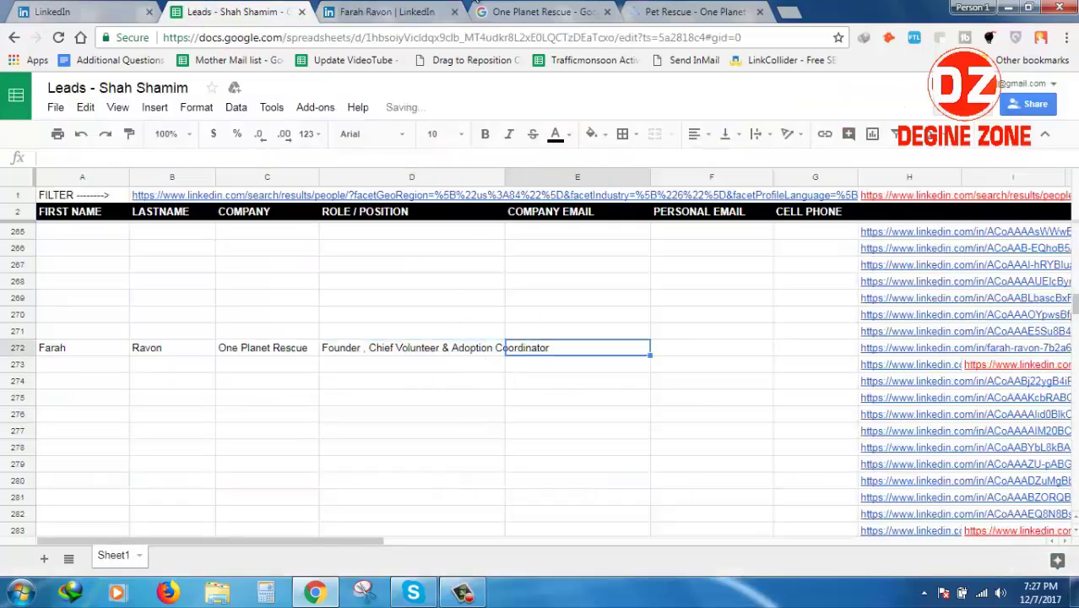
left_click(391, 10)
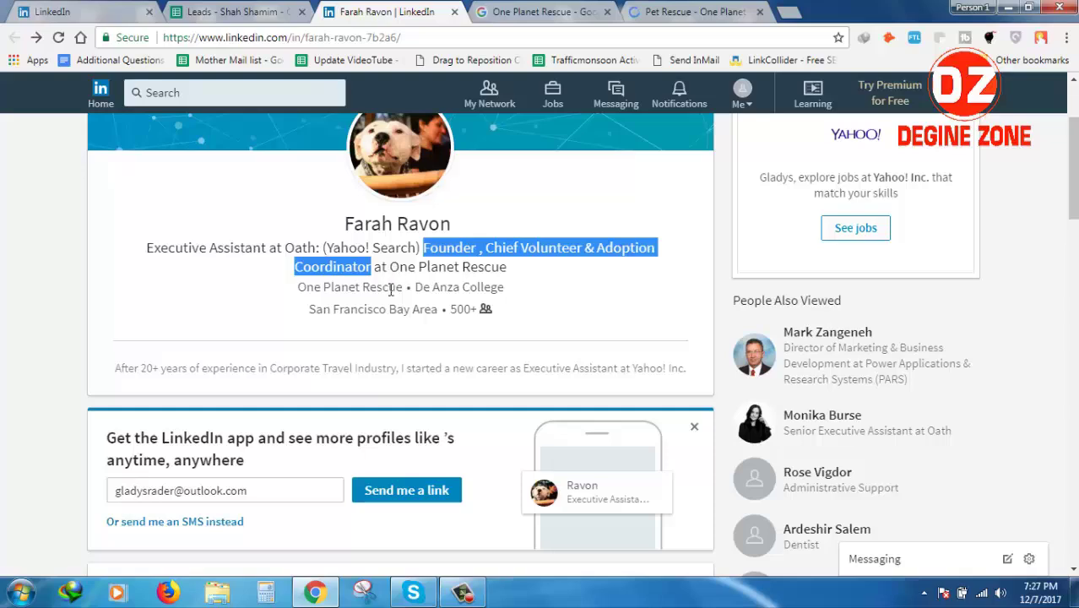
scroll(393, 300, "down", 3)
Open the One Planet Rescue website's Contact Us page and locate the contact e-mail.
left_click(698, 11)
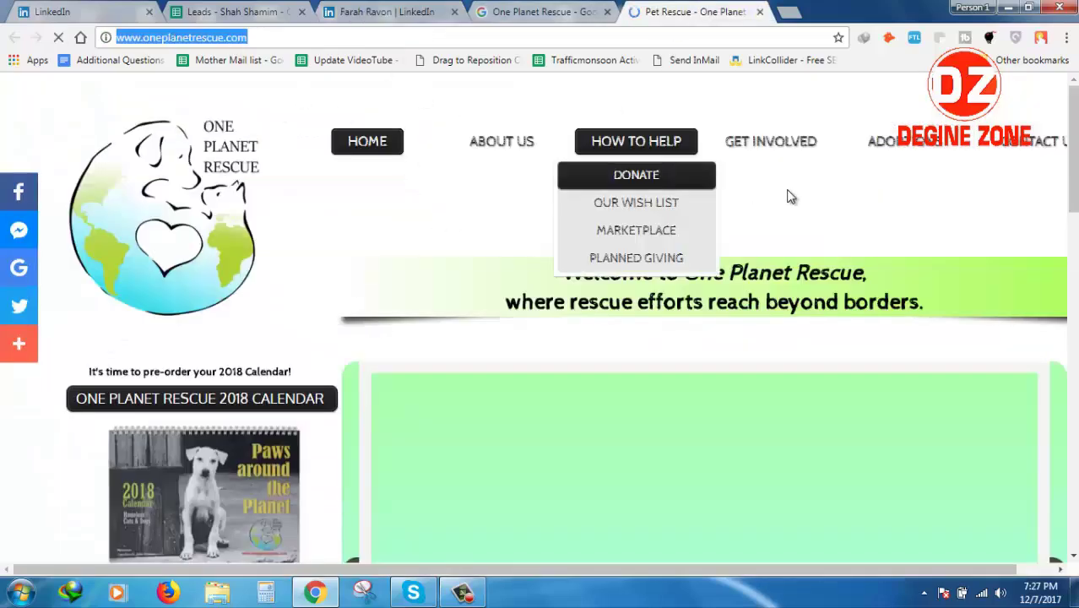
key("ctrl+minus")
key("ctrl+minus")
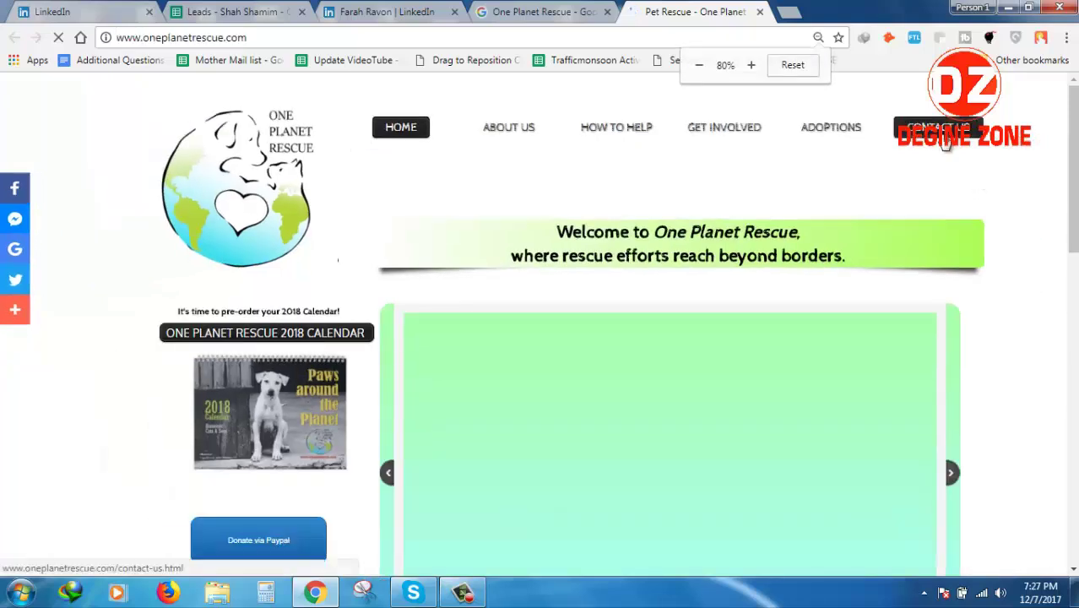
left_click(946, 134)
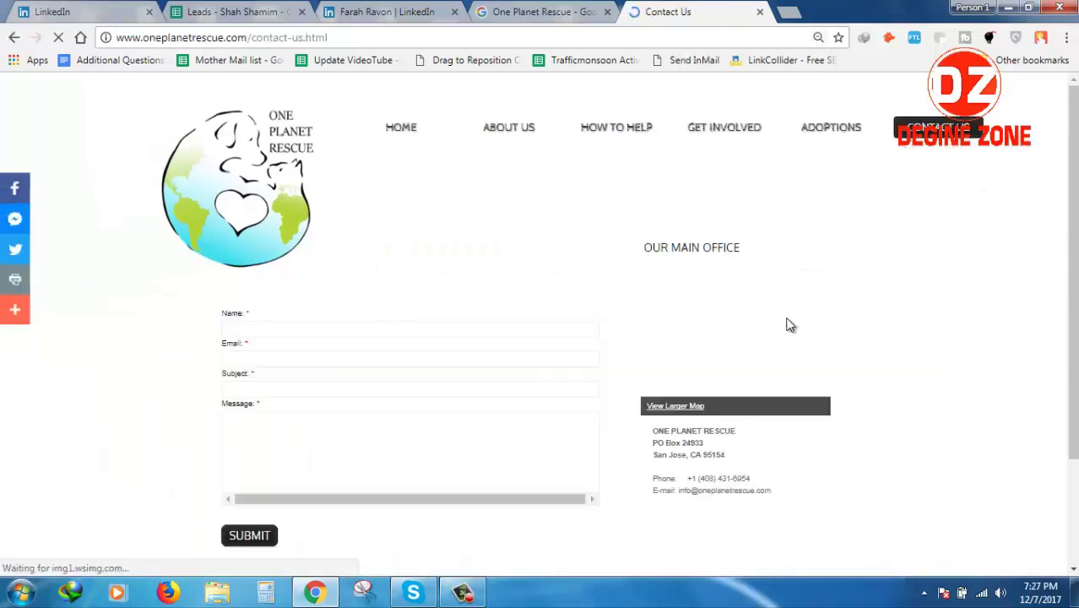
scroll(907, 179, "down", 2)
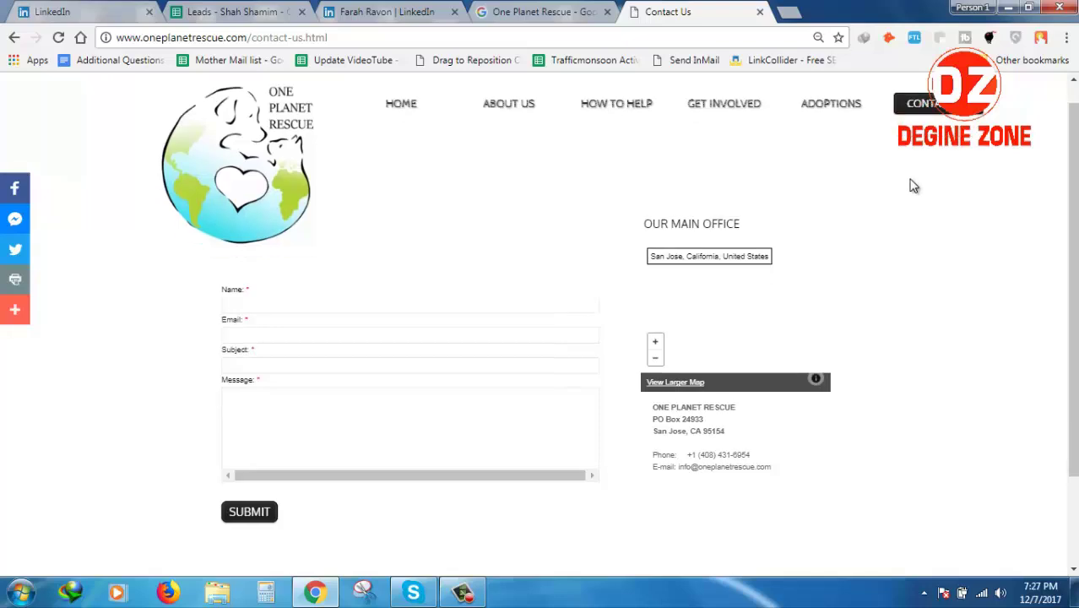
left_click_drag(763, 355, 680, 355)
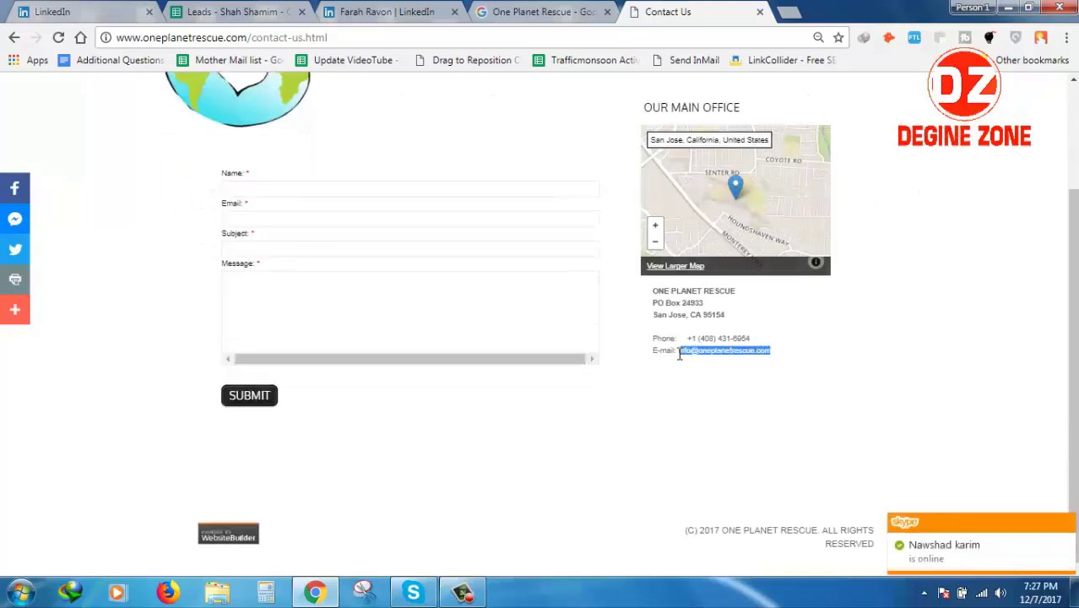
key("ctrl+plus")
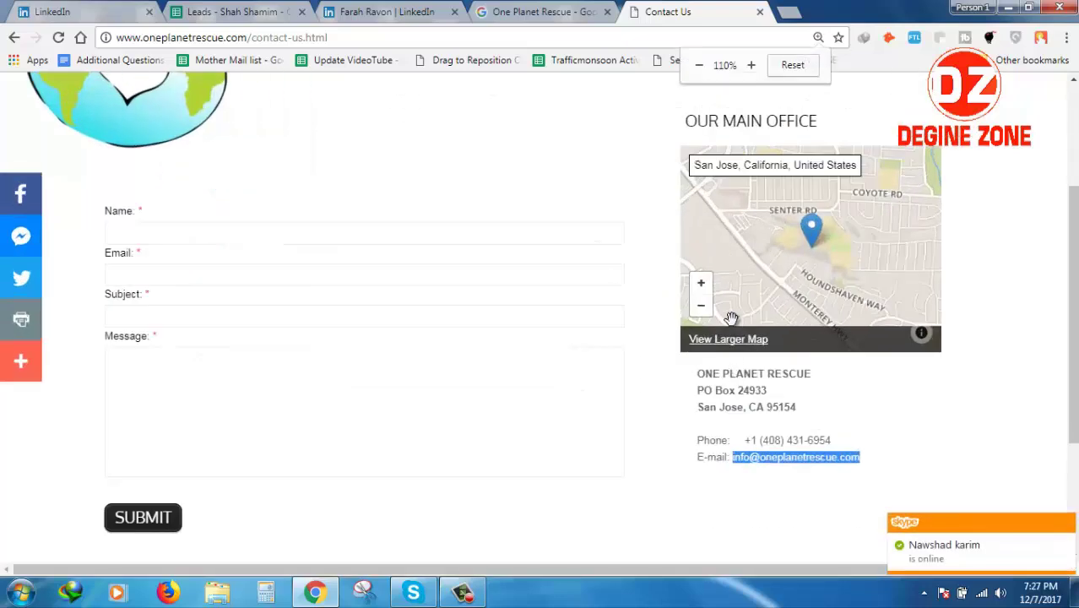
scroll(915, 193, "up", 3)
Copy the organisation's contact e-mail address from the Contact Us page.
left_click(1033, 181)
scroll(971, 169, "up", 2)
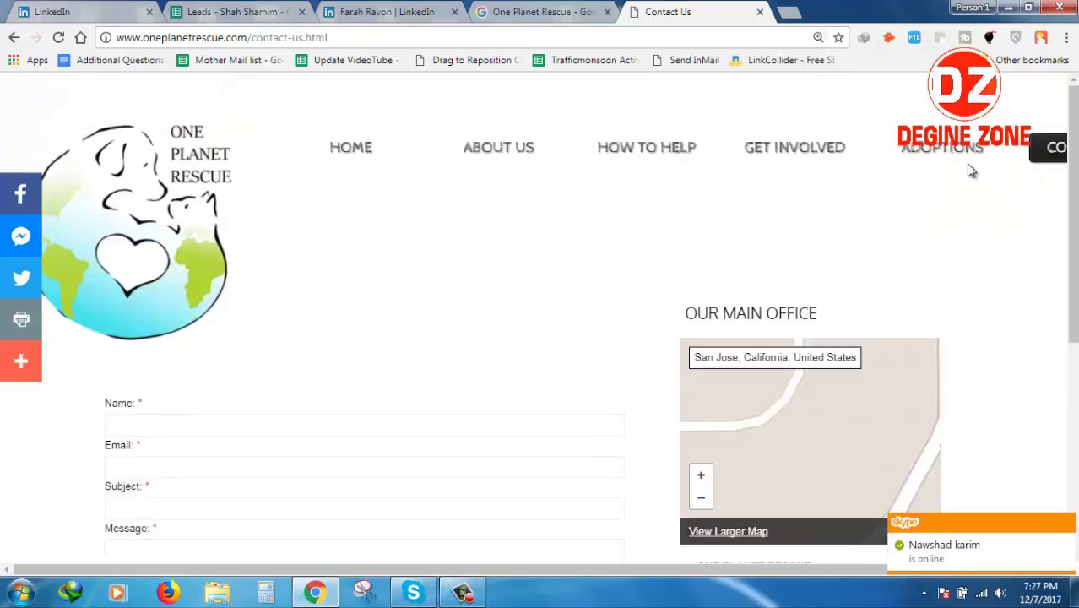
key("ctrl+minus")
key("ctrl+minus")
key("ctrl+minus")
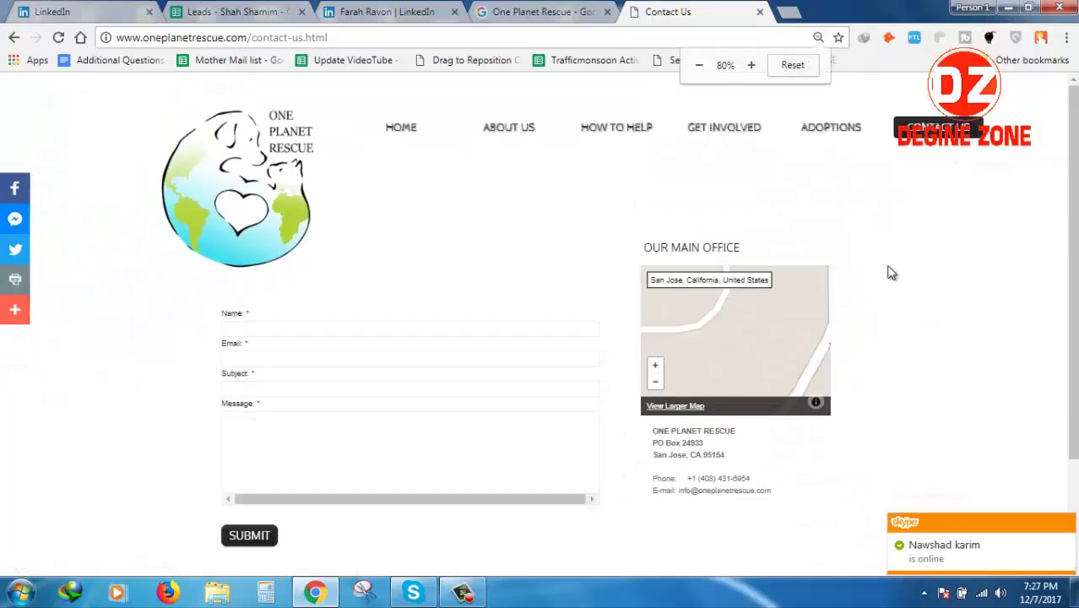
scroll(890, 272, "down", 2)
scroll(1012, 265, "up", 2)
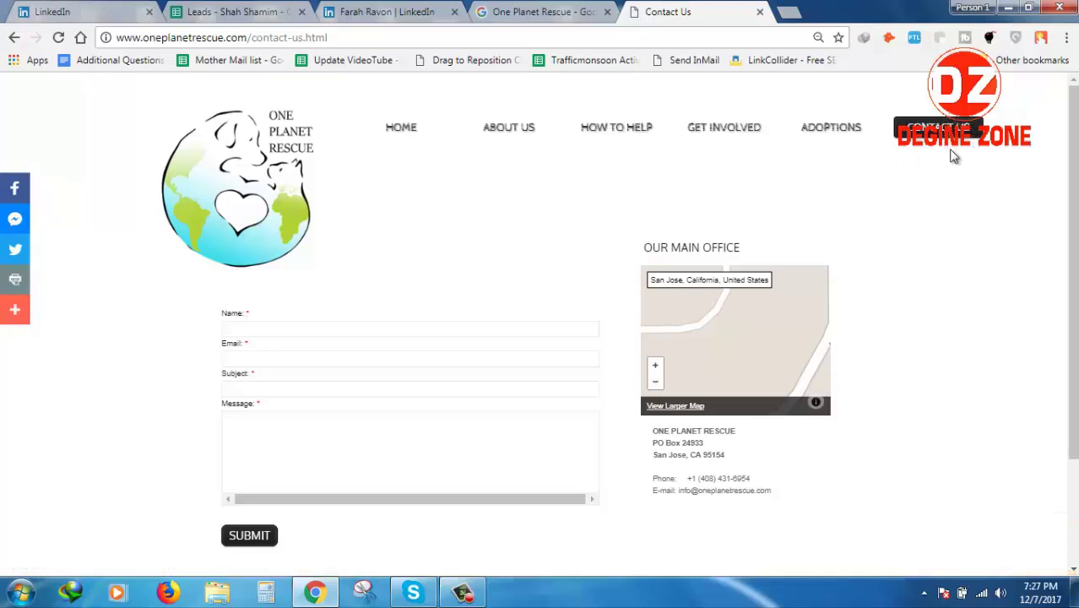
scroll(794, 455, "down", 2)
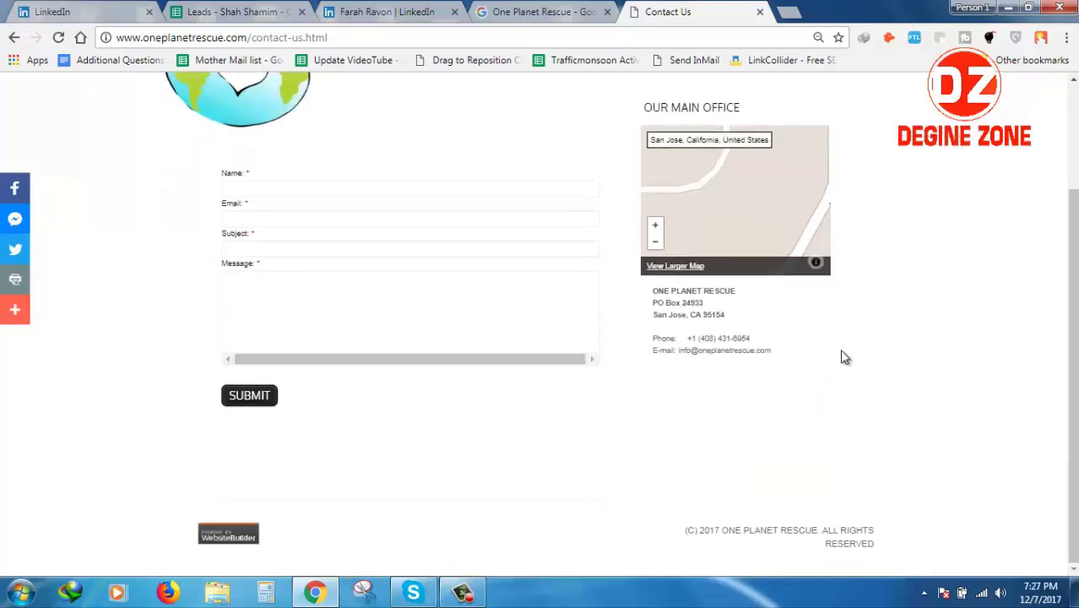
scroll(843, 356, "up", 2)
scroll(842, 356, "down", 2)
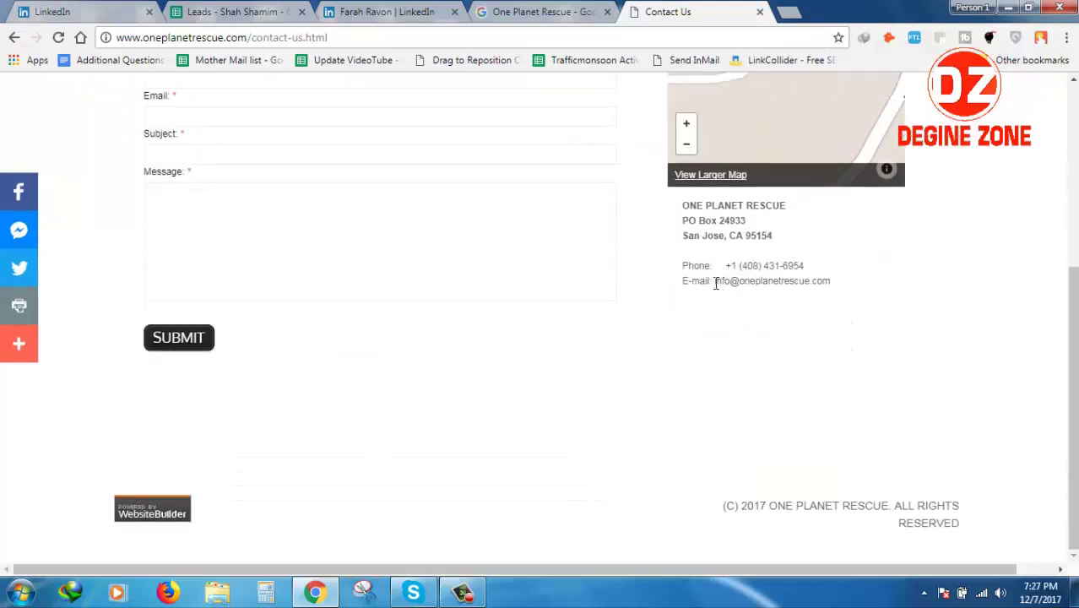
mouse_move(726, 283)
left_mouse_down()
mouse_move(799, 284)
mouse_move(717, 286)
left_mouse_up()
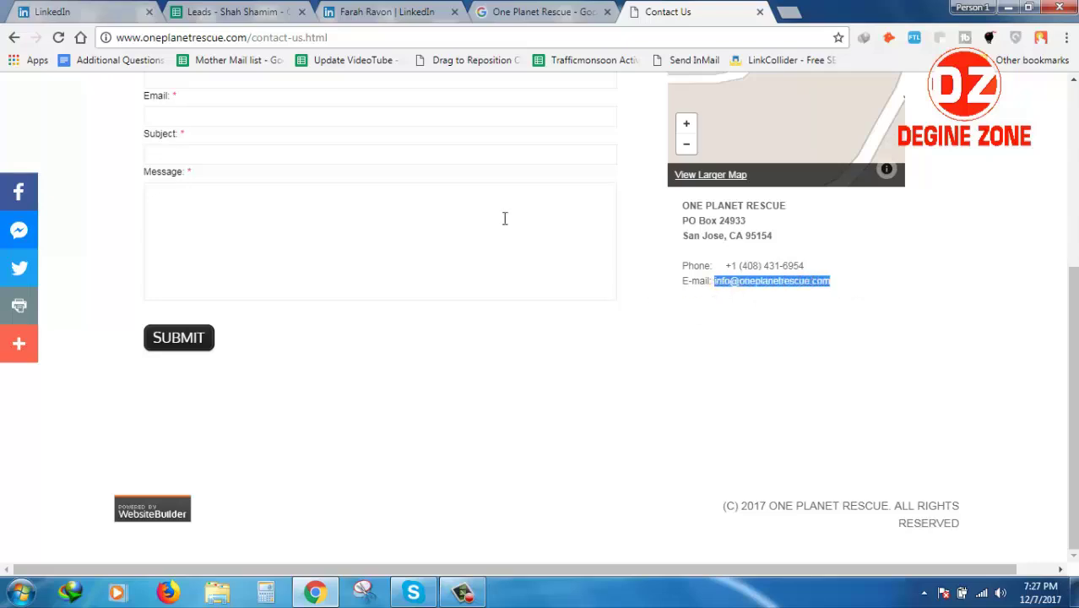
key("ctrl+c")
left_click(237, 12)
Paste the One Planet Rescue contact e-mail into cell E272.
double_click(607, 353)
key("ctrl+v")
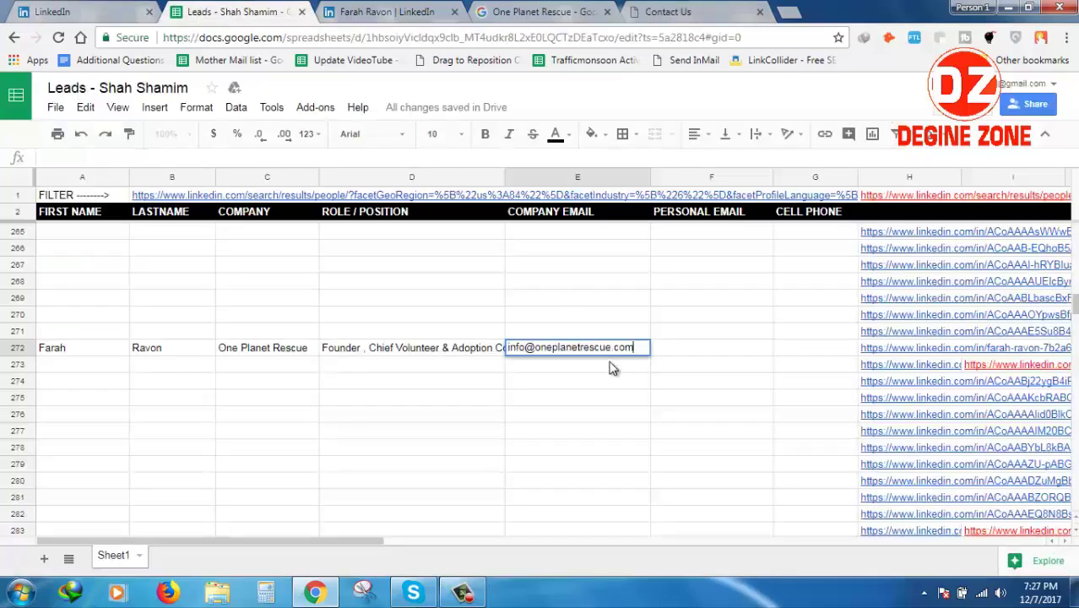
left_click(612, 367)
left_click(673, 353)
left_click(725, 12)
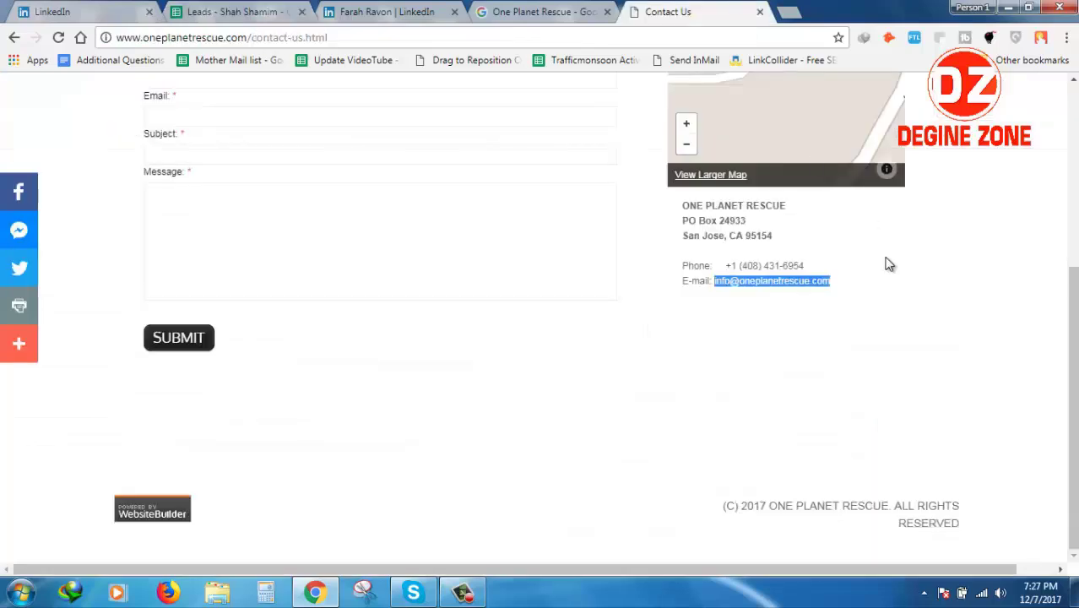
left_click_drag(739, 266, 814, 269)
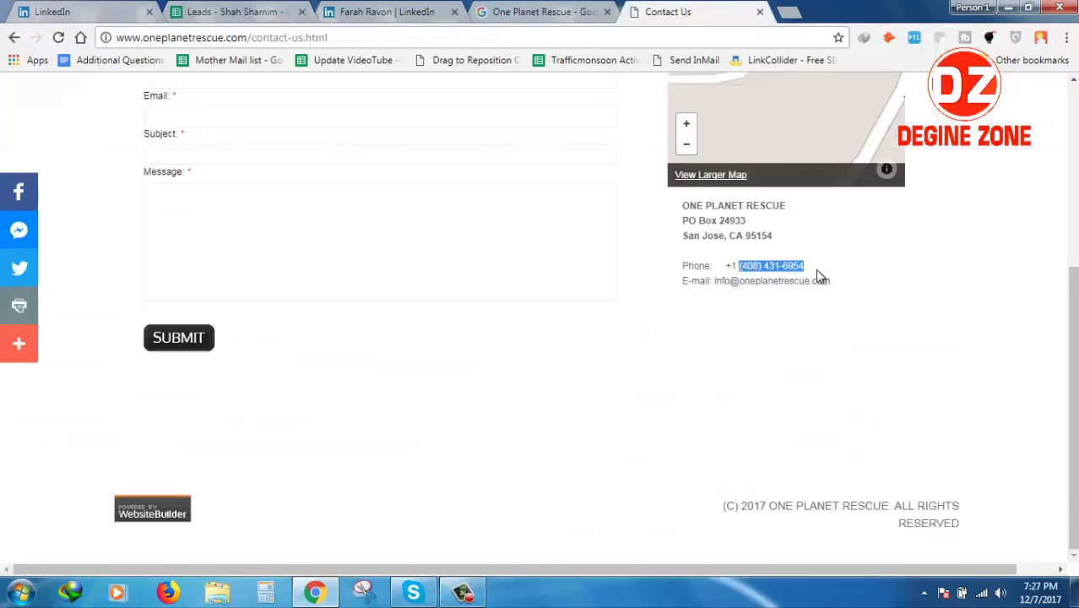
left_click(287, 10)
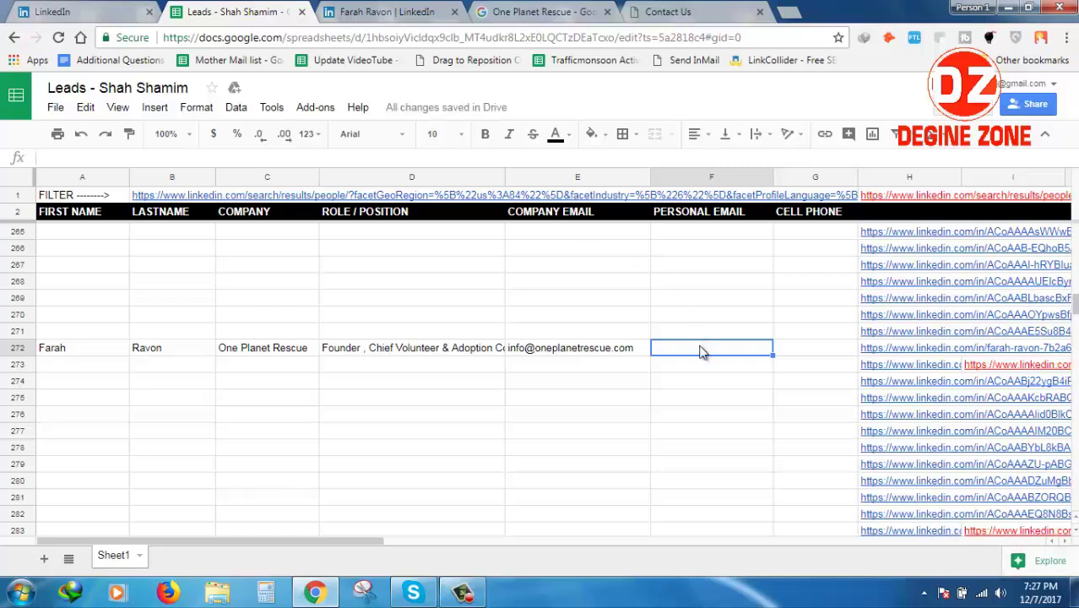
left_click(792, 356)
double_click(793, 354)
key("ctrl+v")
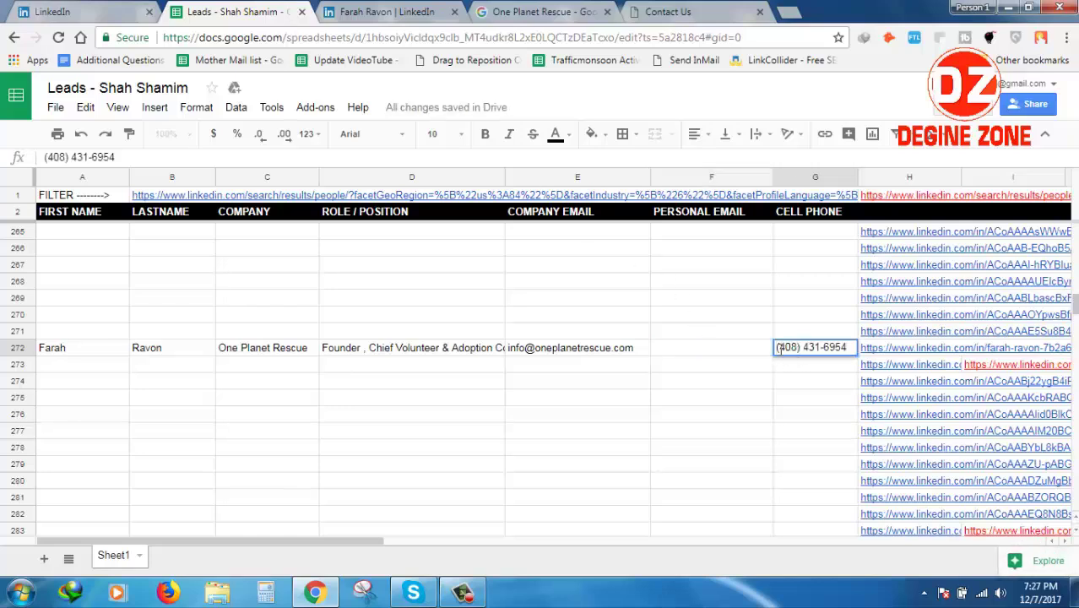
key("Delete")
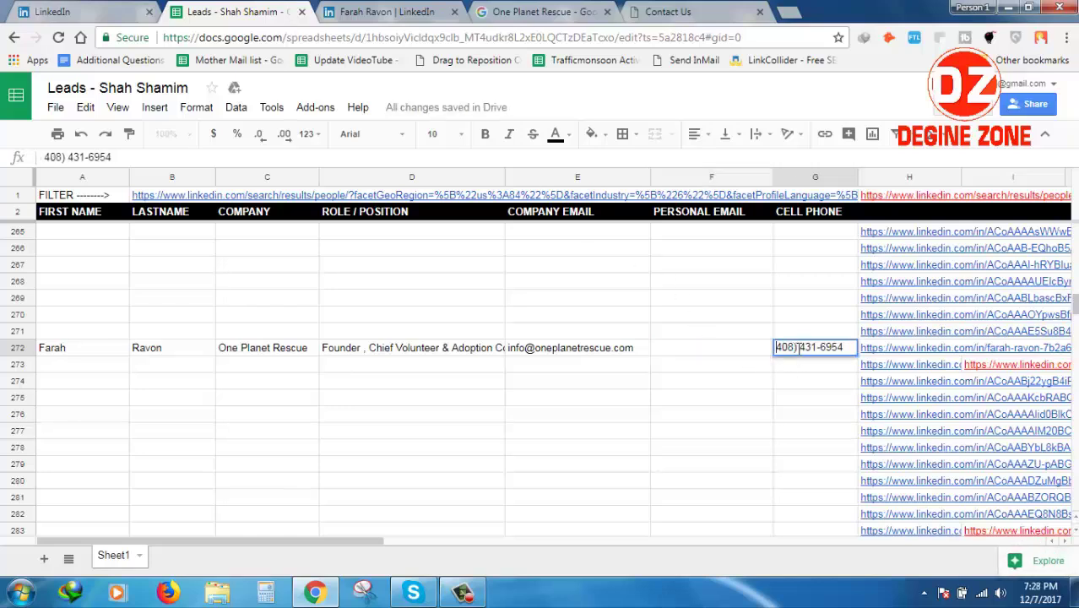
key("Delete")
key("Return")
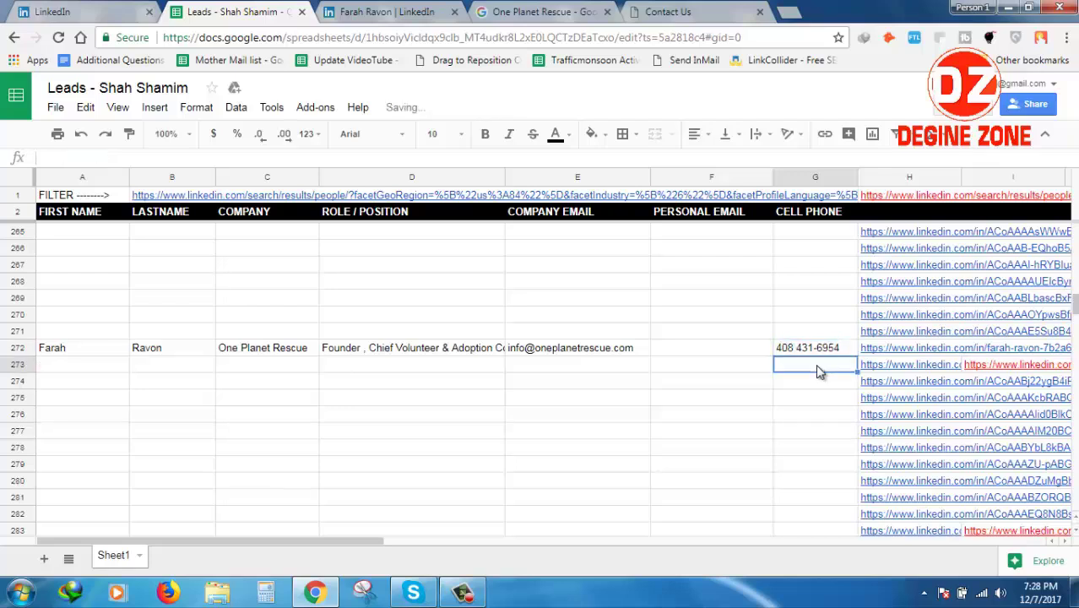
Review cells G272, F272 and E272, then return to the lead's LinkedIn profile.
left_click(798, 353)
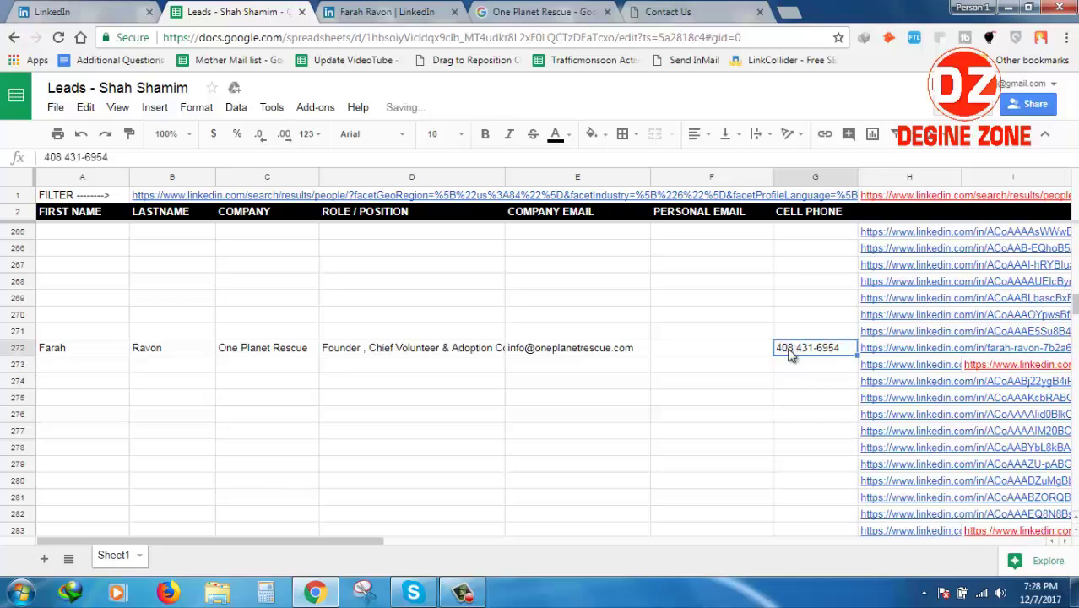
left_click(726, 354)
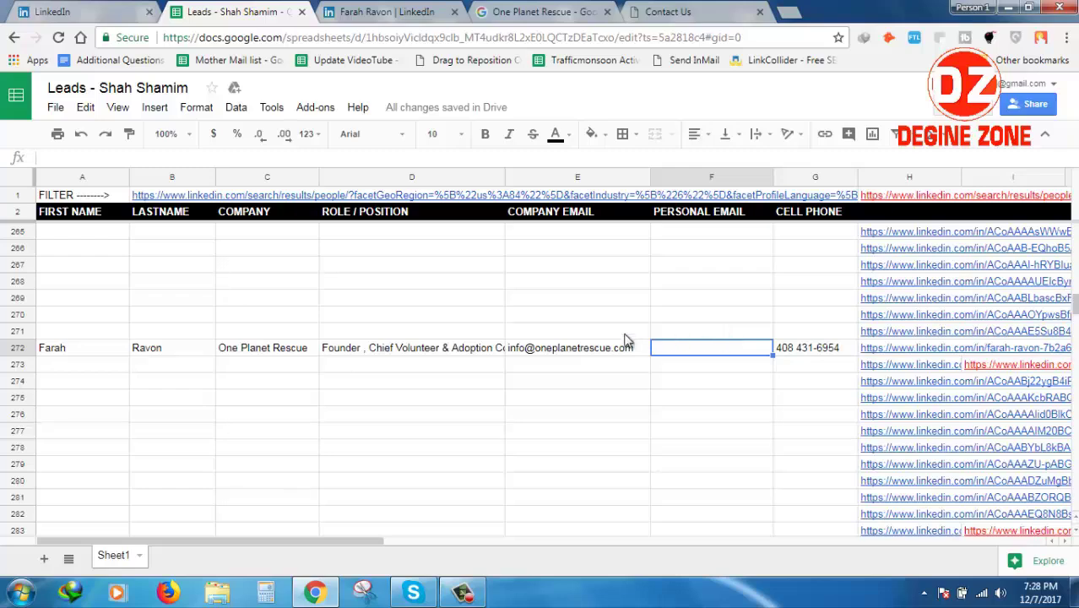
left_click(564, 353)
left_click(681, 6)
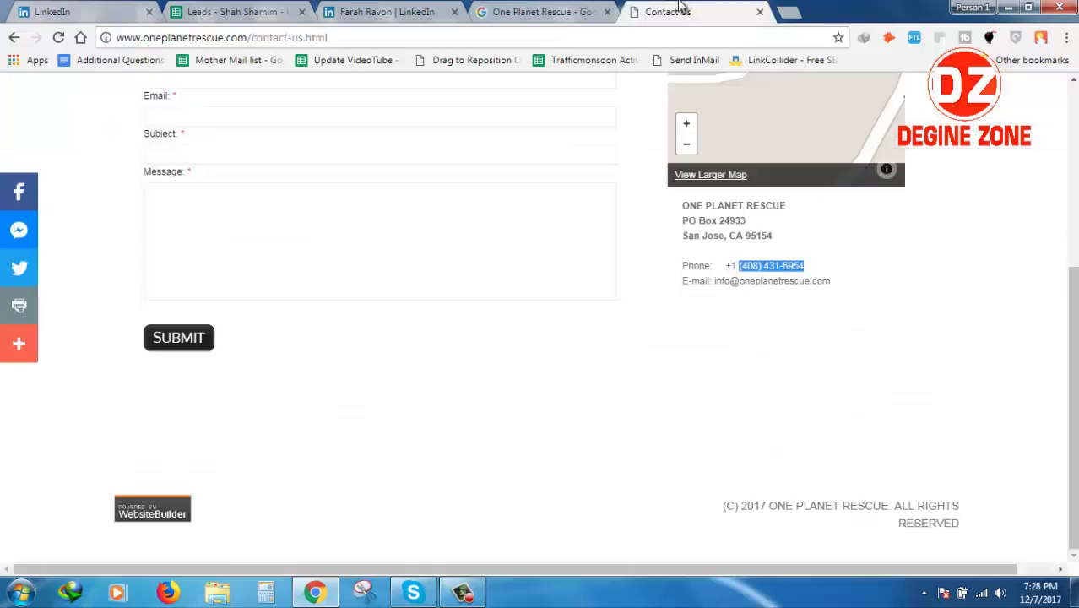
left_click(372, 11)
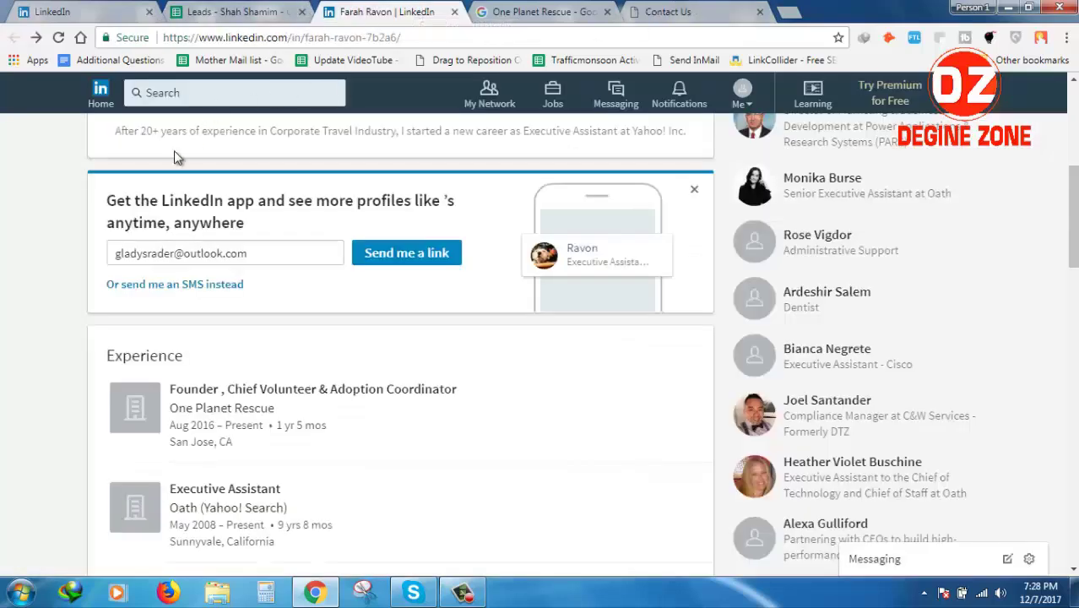
Copy the lead's first name from LinkedIn and open MailTester.com through a 'mailtester' search.
scroll(338, 252, "up", 5)
left_click_drag(345, 382, 392, 385)
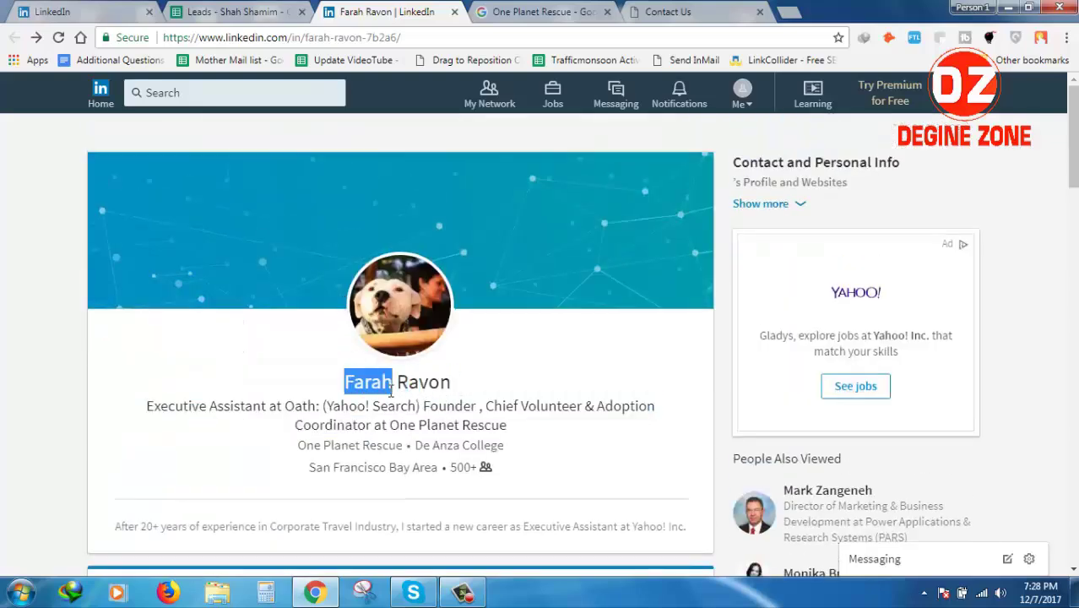
left_click(787, 11)
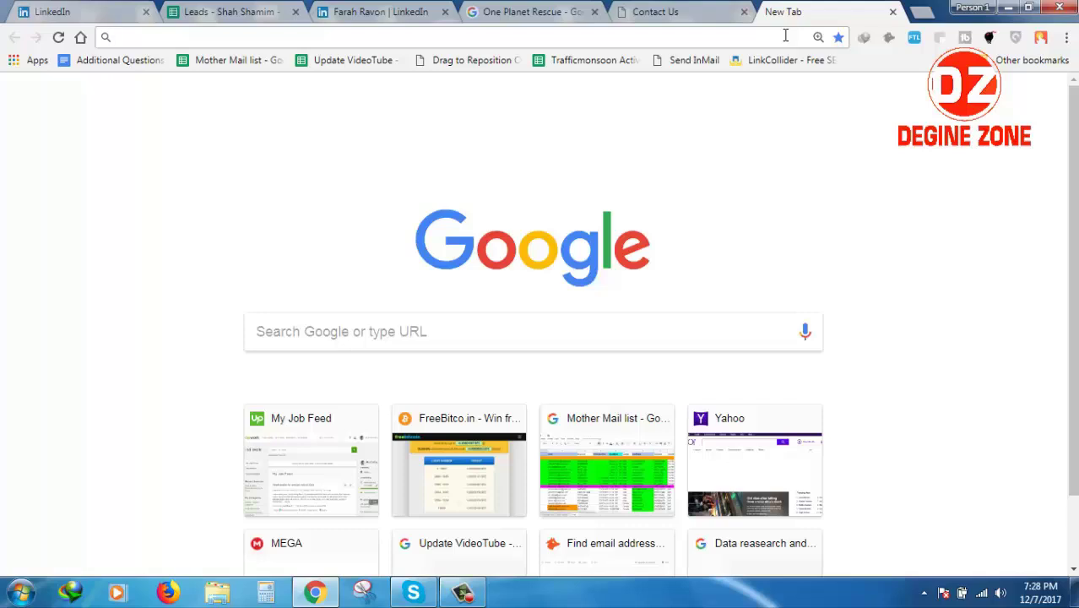
type("mailtester")
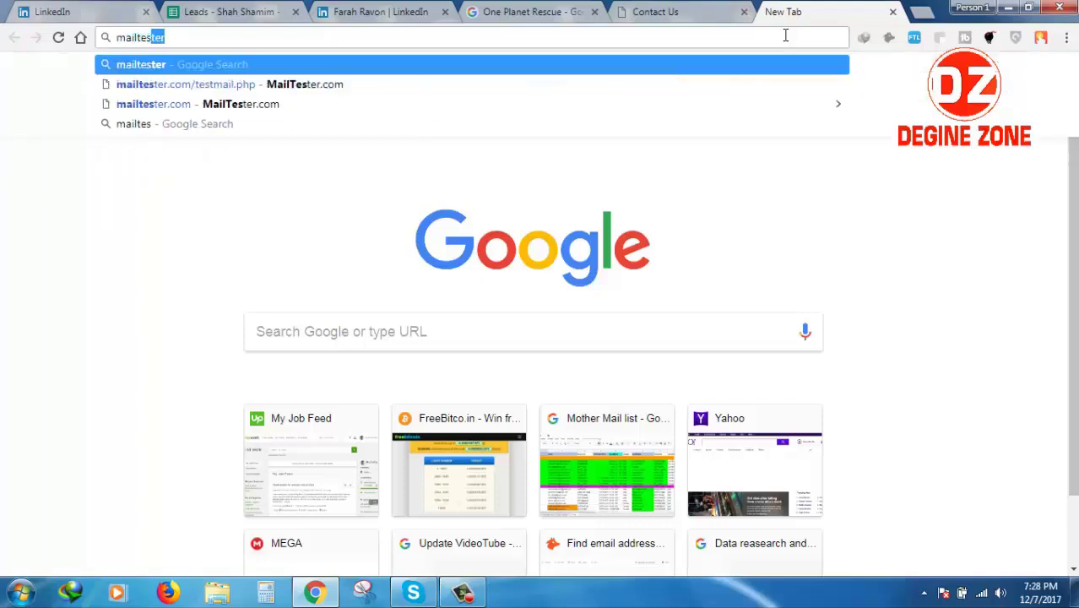
key("Return")
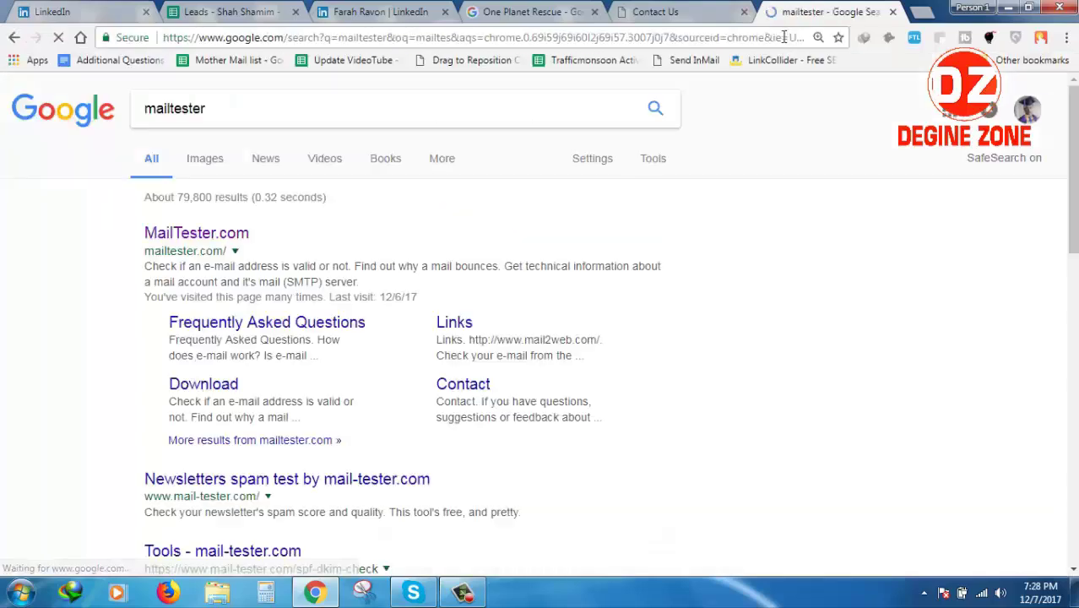
left_click(194, 234)
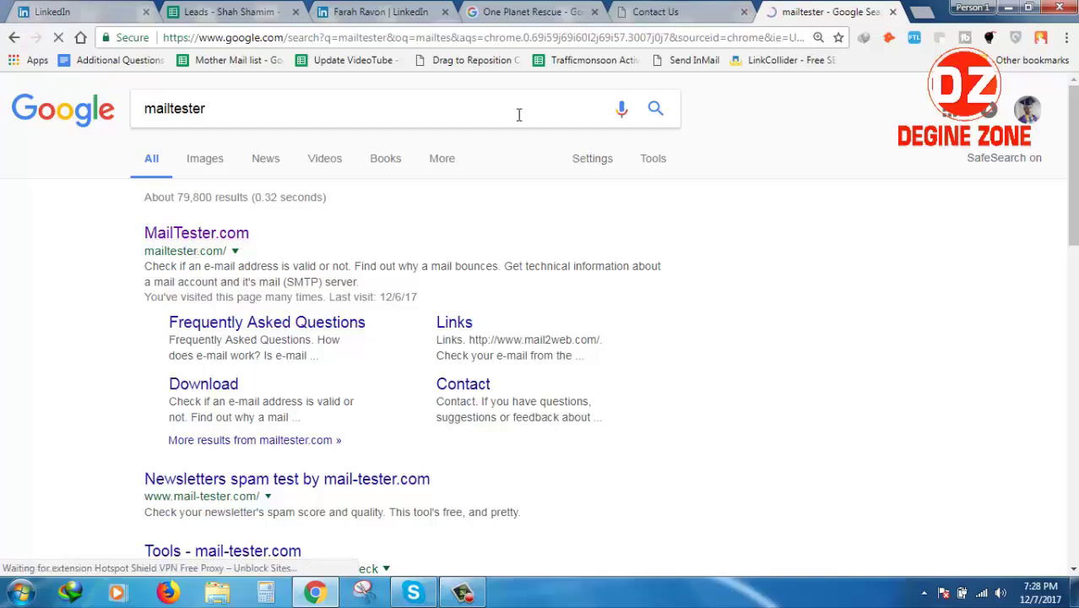
Copy the company's domain from the Contact Us page's web address.
left_click(694, 8)
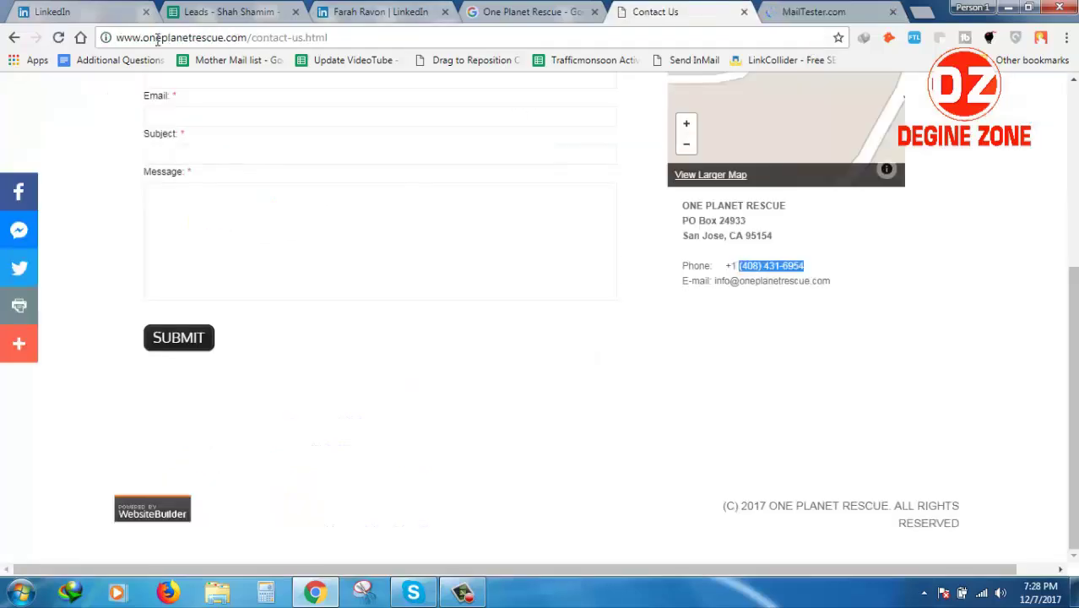
left_click_drag(144, 37, 248, 37)
key("ctrl+c")
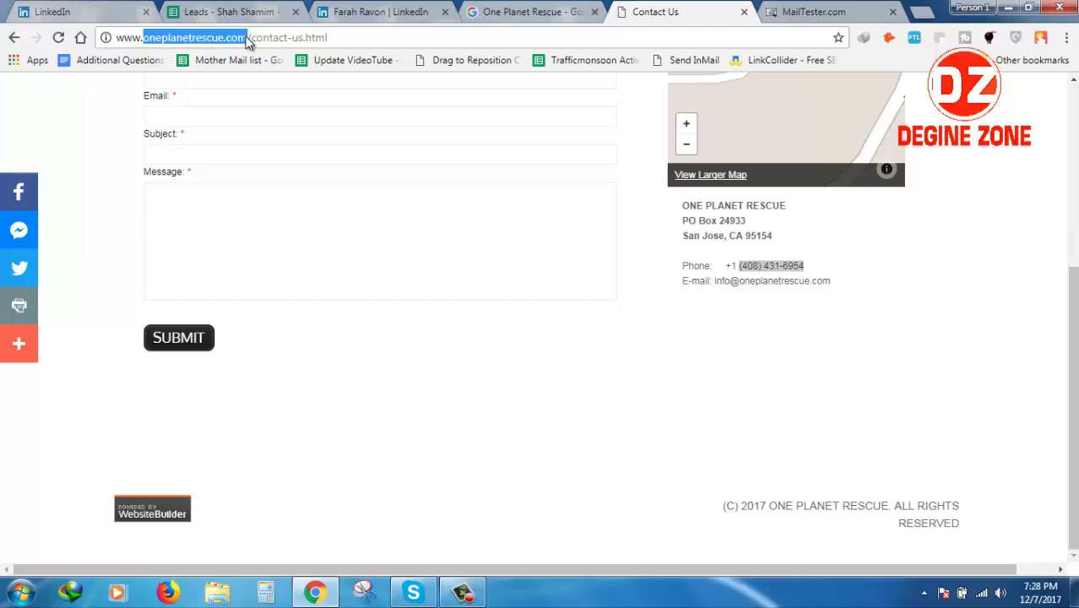
left_click(812, 10)
Build the first-name address at oneplanetrescue.com in the e-mail field and check it.
left_click(356, 246)
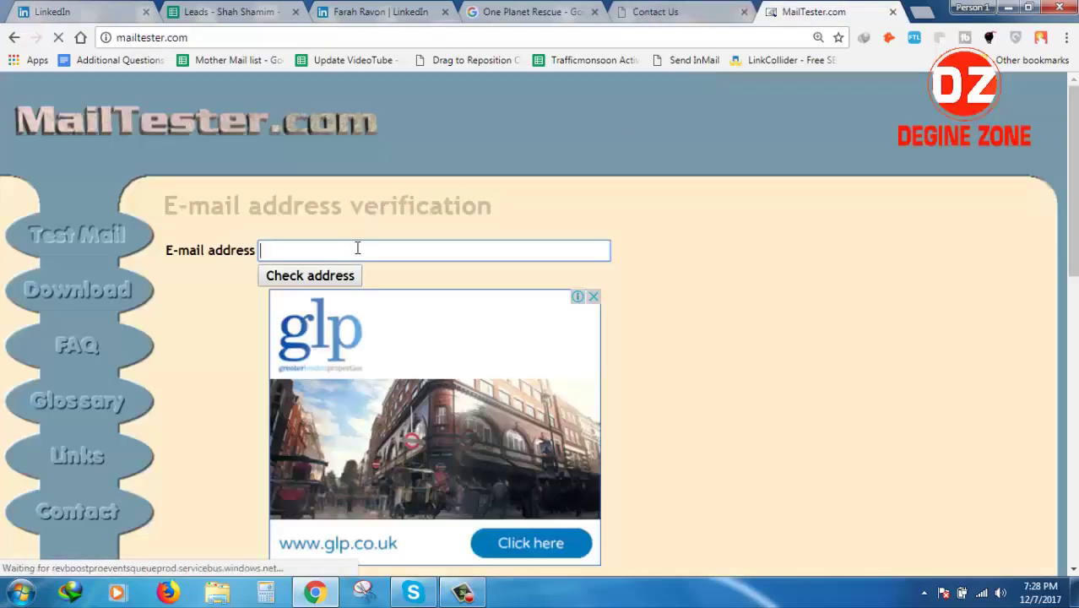
key("ctrl+v")
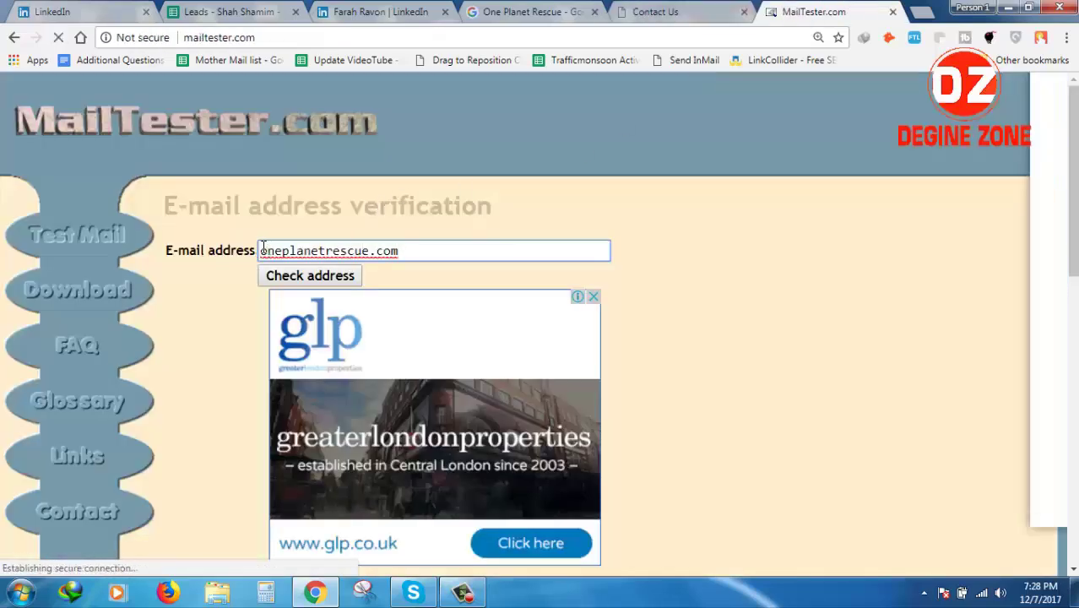
type("@")
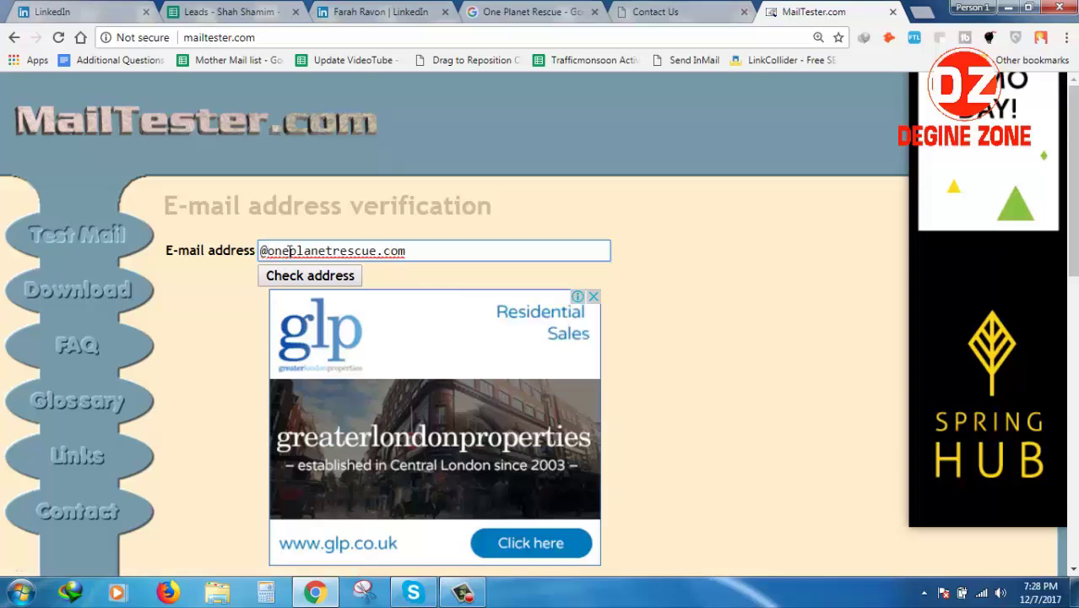
left_click(363, 11)
left_click(757, 9)
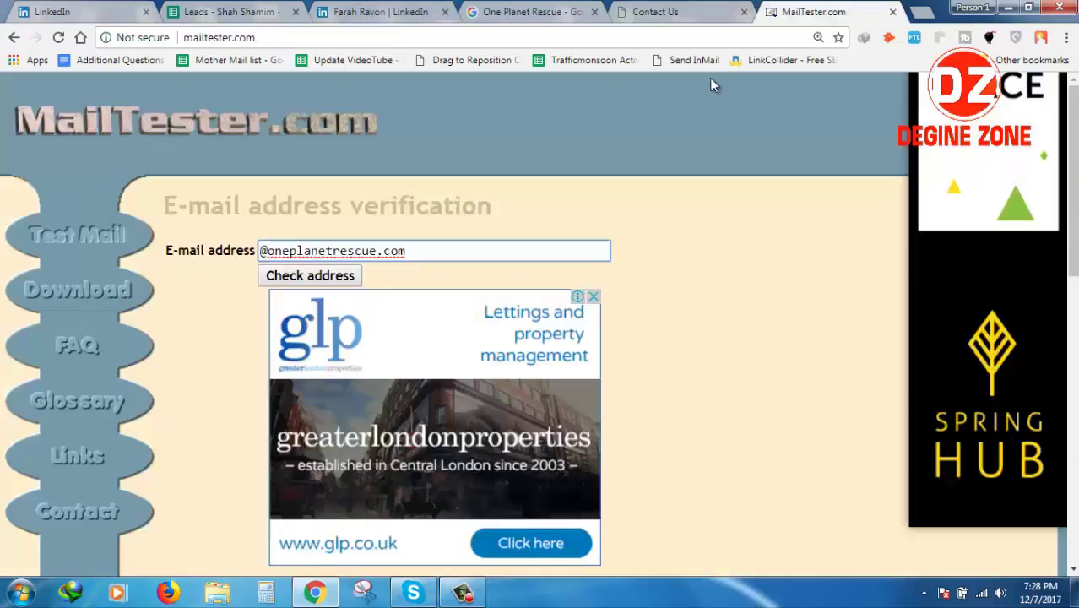
left_click(331, 277)
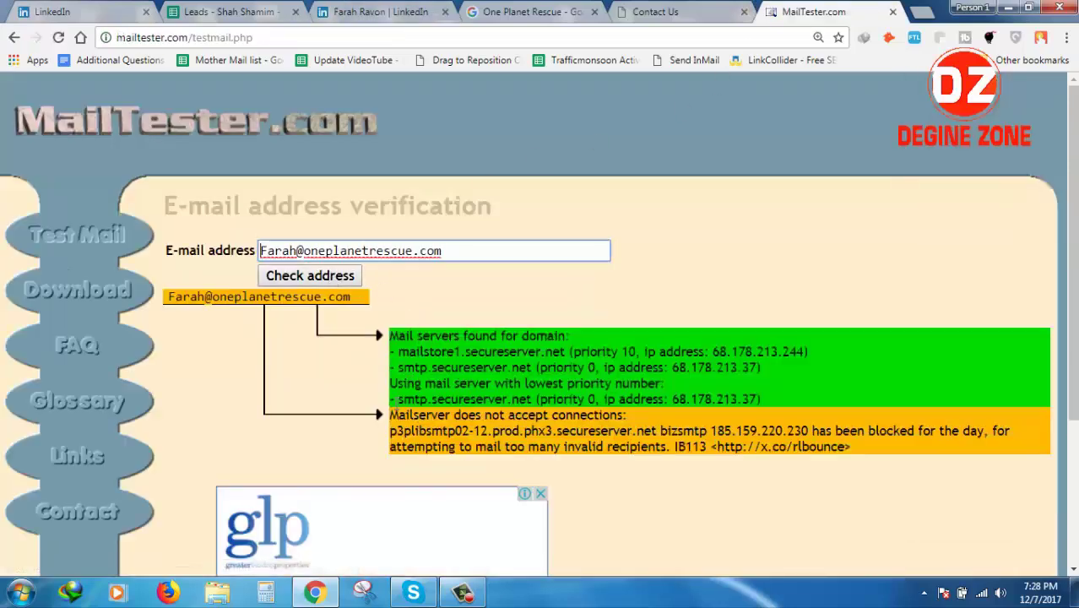
Select the full tested address on the results page for copying.
left_click_drag(220, 297, 327, 297)
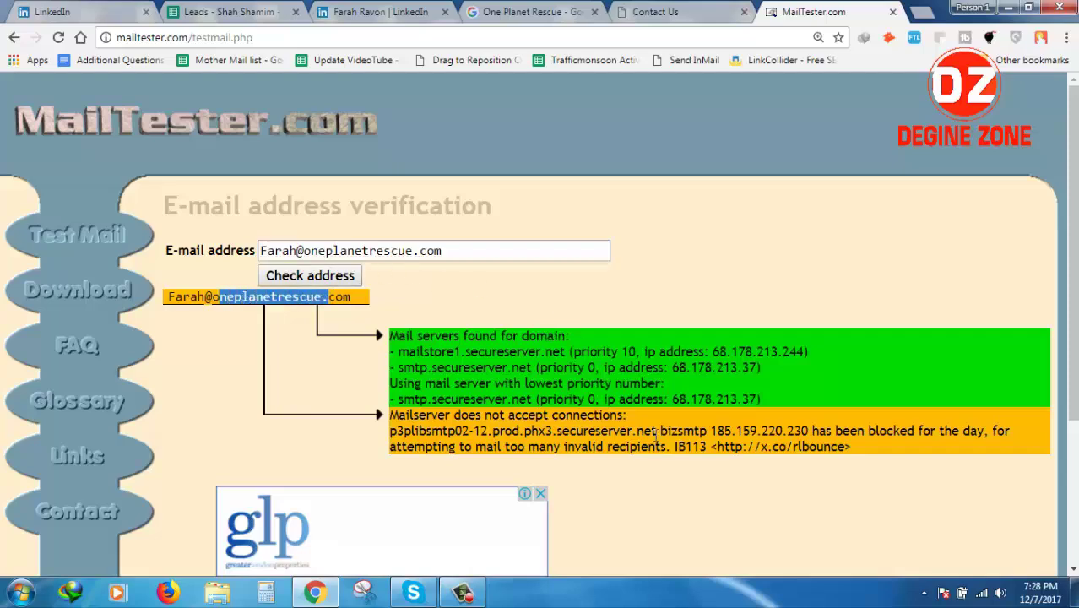
scroll(655, 434, "down", 4)
scroll(613, 411, "up", 3)
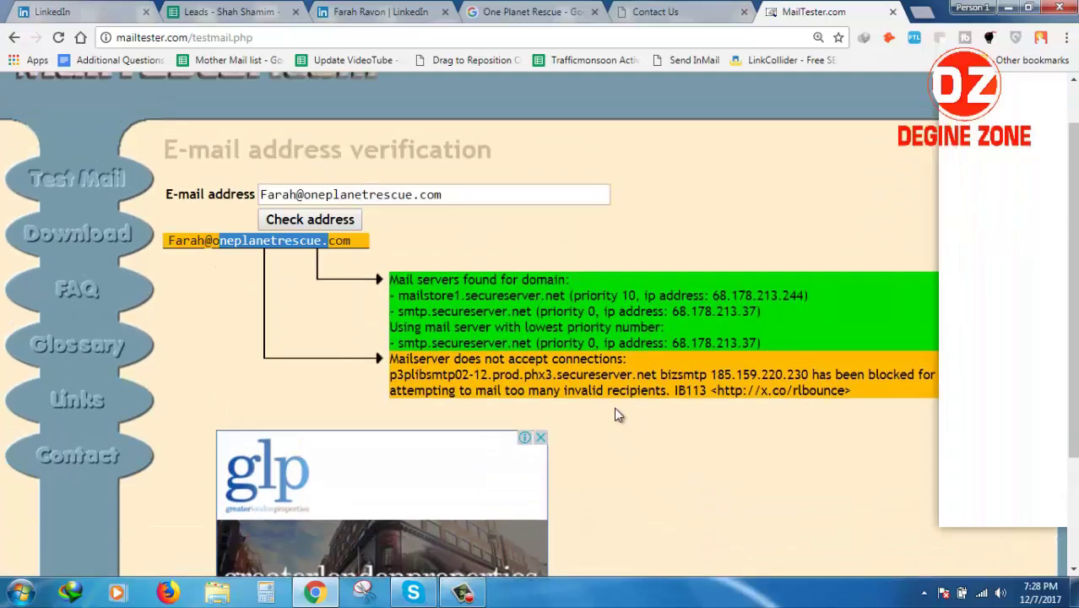
triple_click(467, 196)
key("ctrl+c")
Open gmail.com in a new tab and start a new message.
key("ctrl+t")
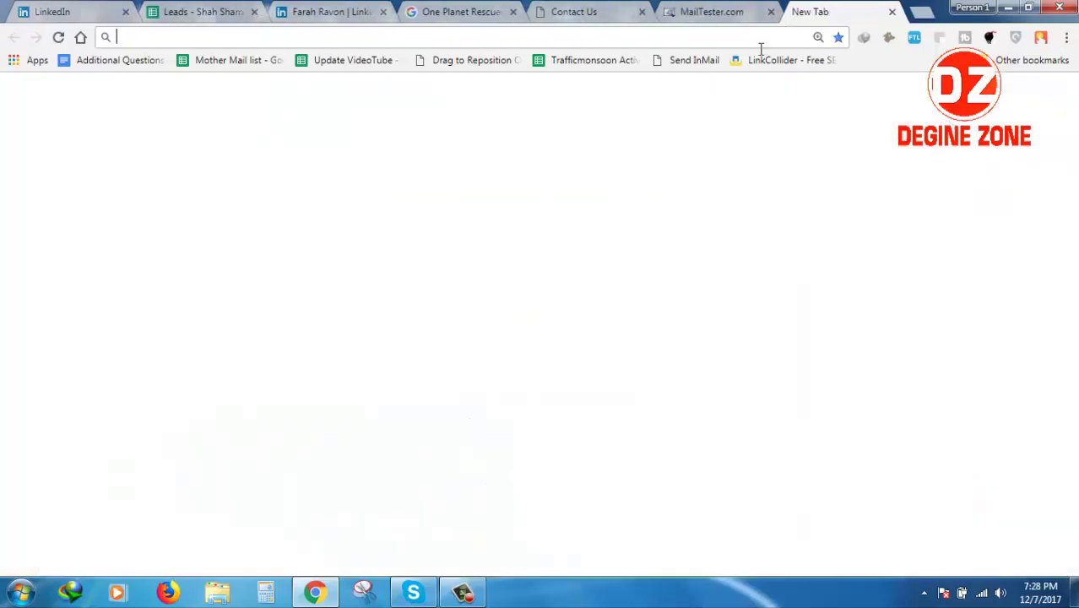
type("gm")
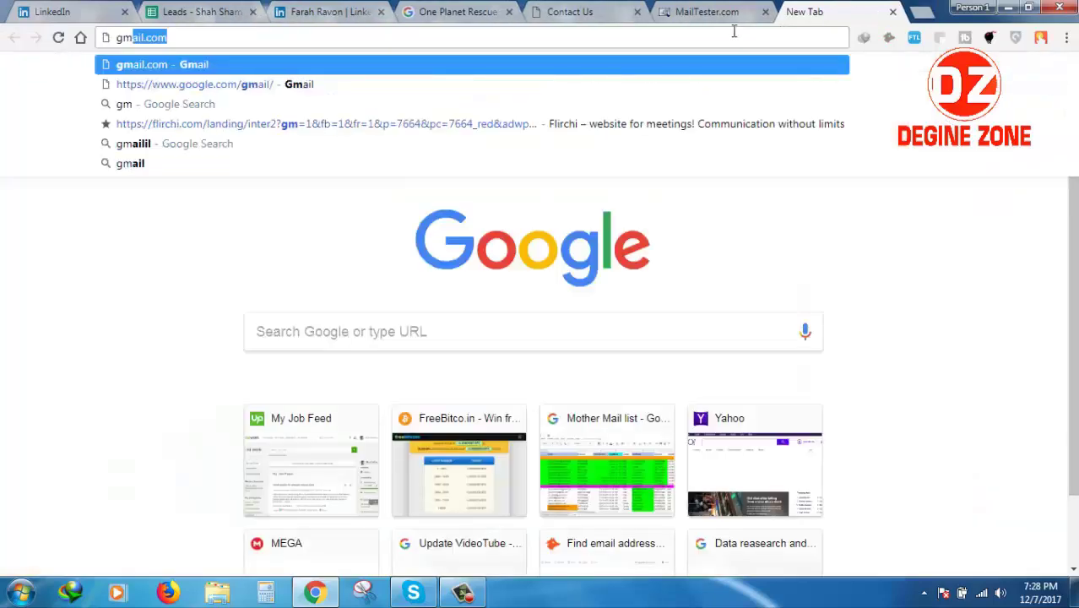
key("Return")
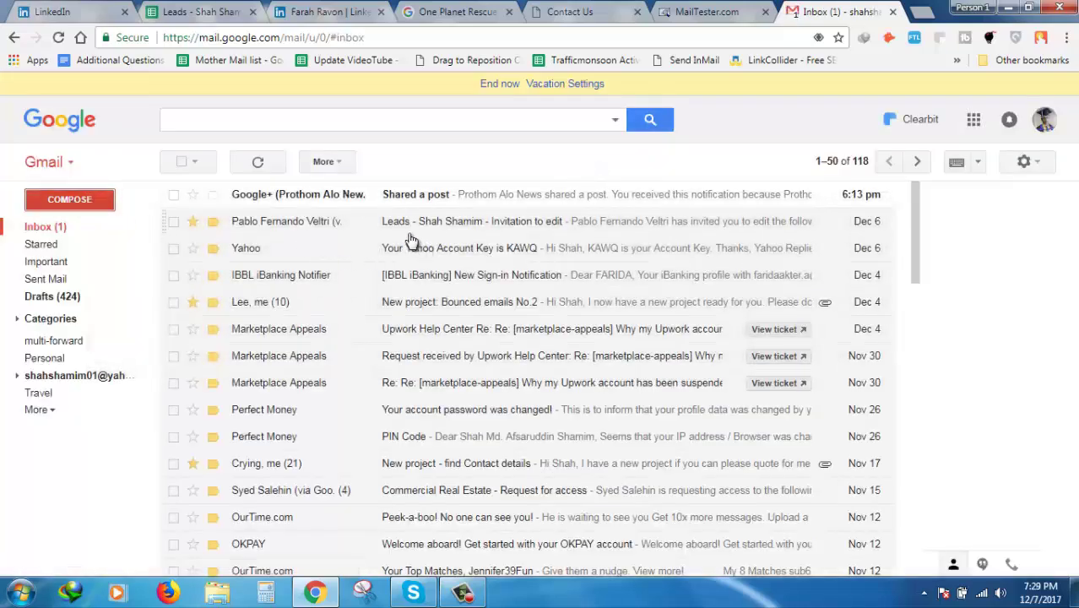
scroll(393, 231, "down", 3)
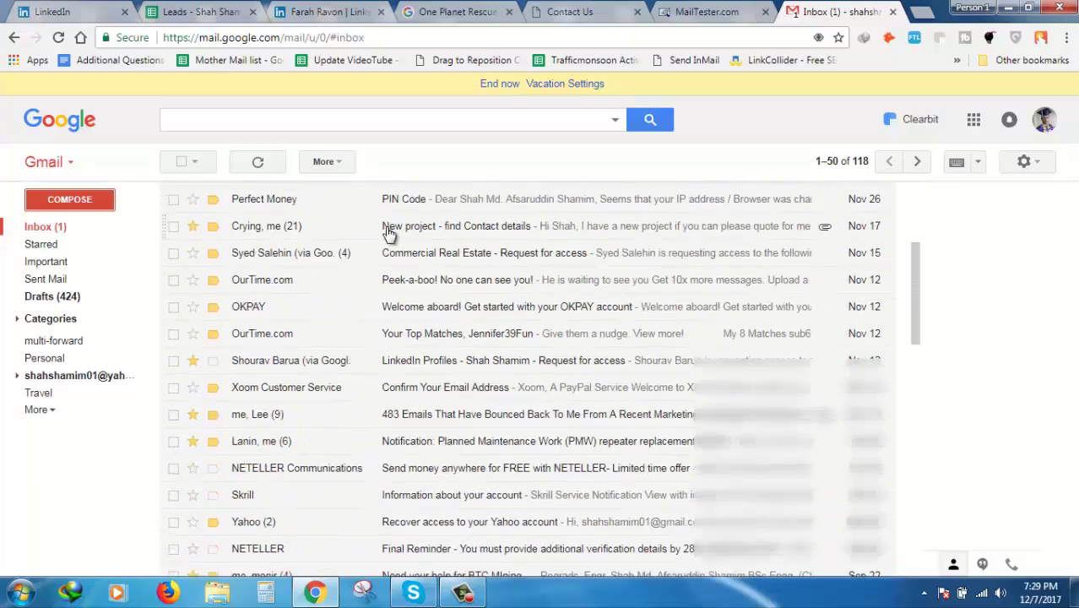
left_click(88, 200)
Address the message to the guessed first-name address and view the recipient's contact card.
left_click(601, 253)
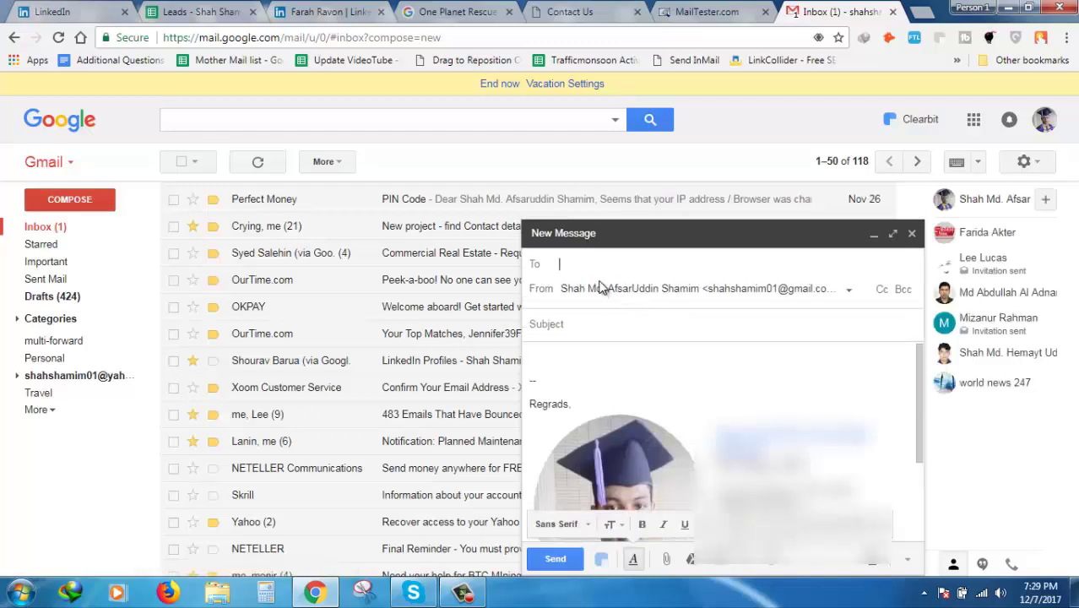
key("ctrl+v")
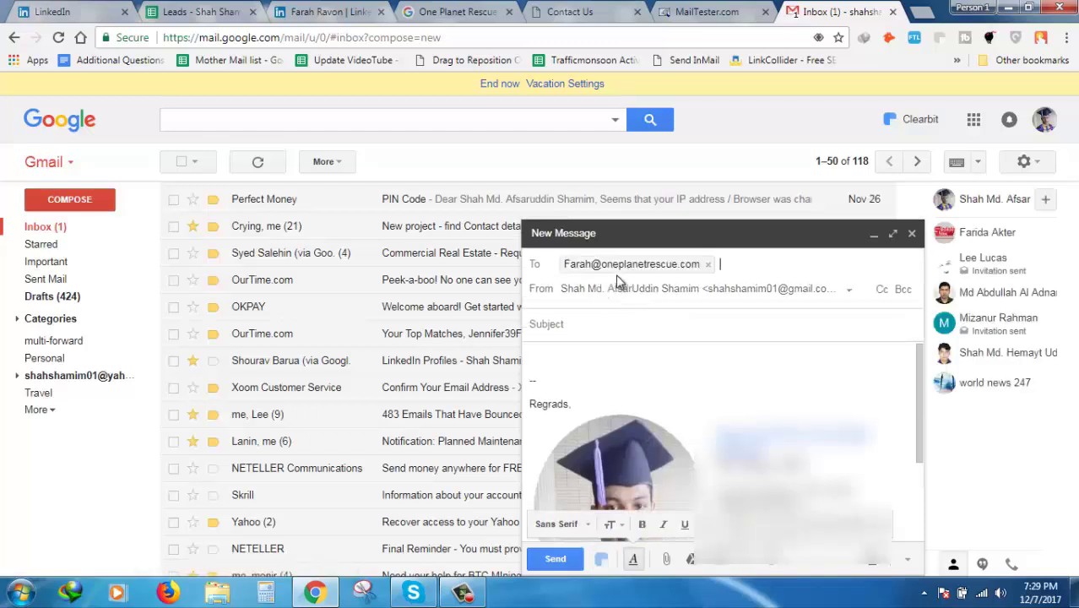
left_click(602, 318)
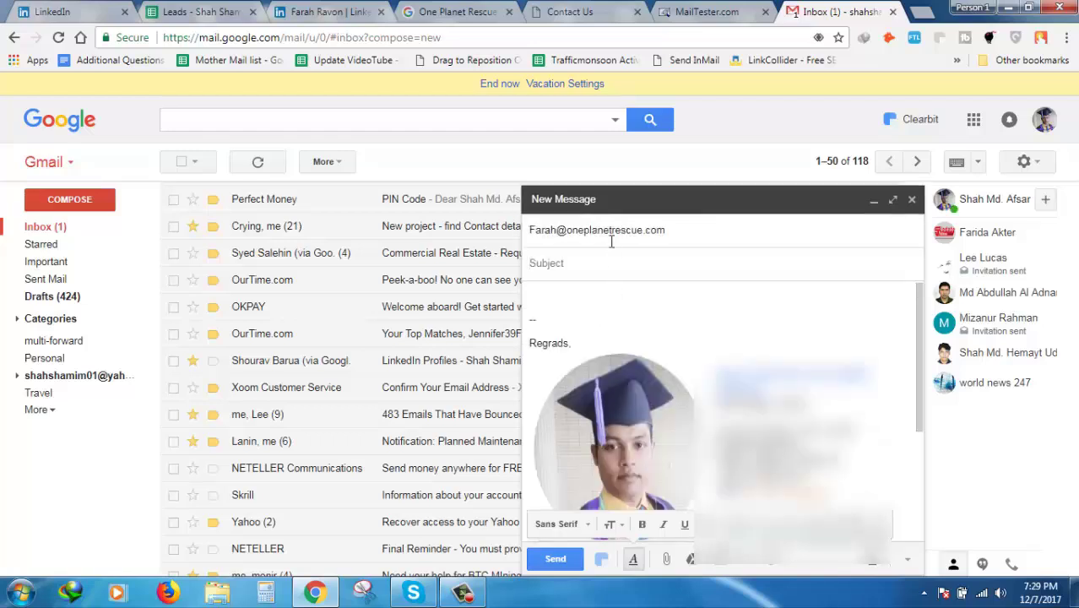
mouse_move(611, 233)
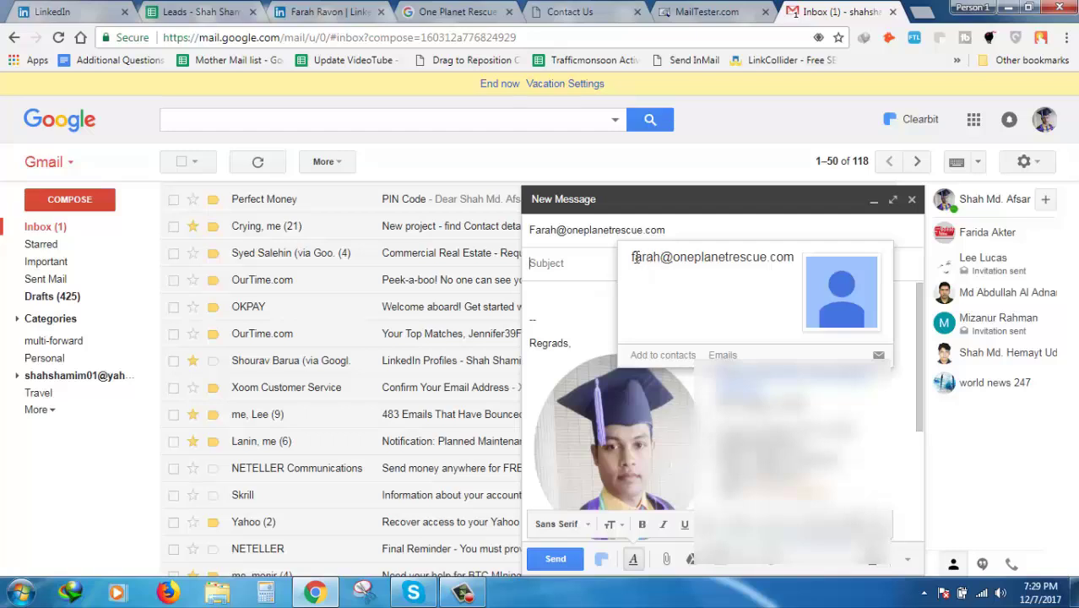
left_click_drag(633, 256, 742, 252)
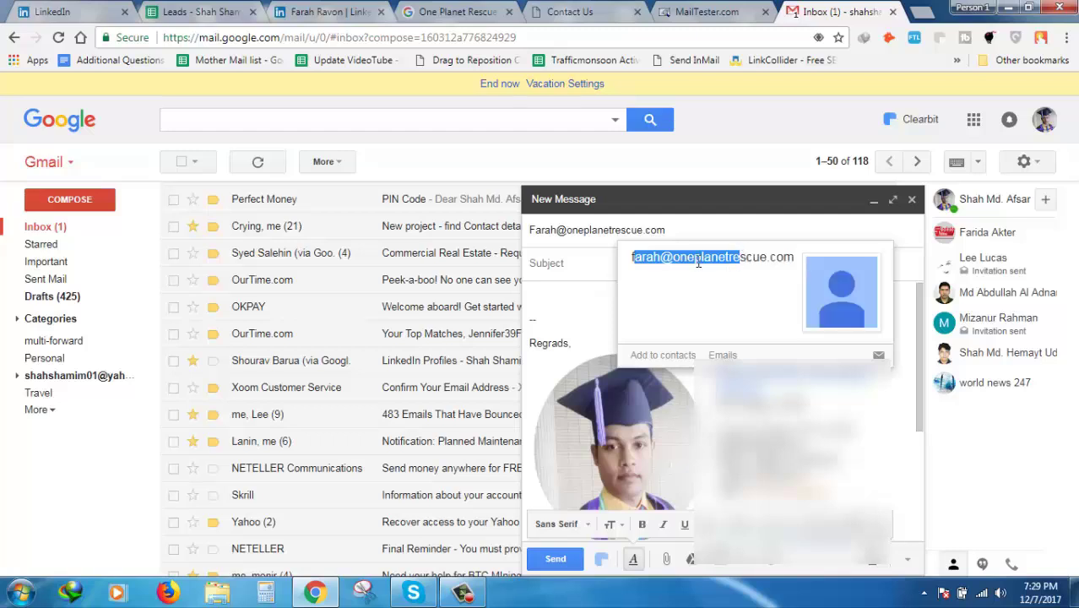
left_click(693, 263)
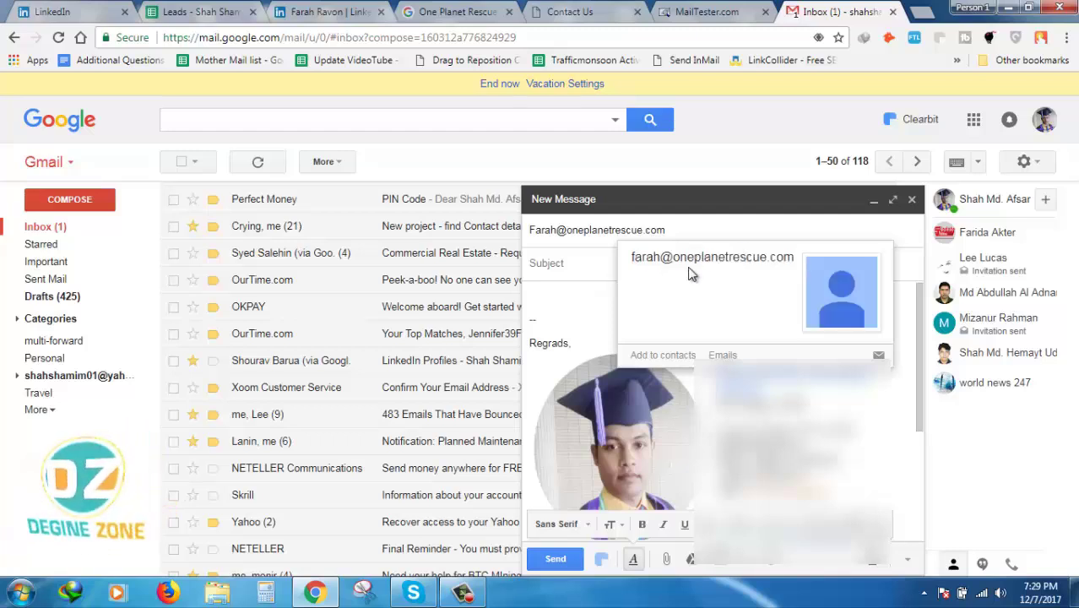
Append a dot and the lead's surname from LinkedIn to the address and verify it.
left_click(694, 11)
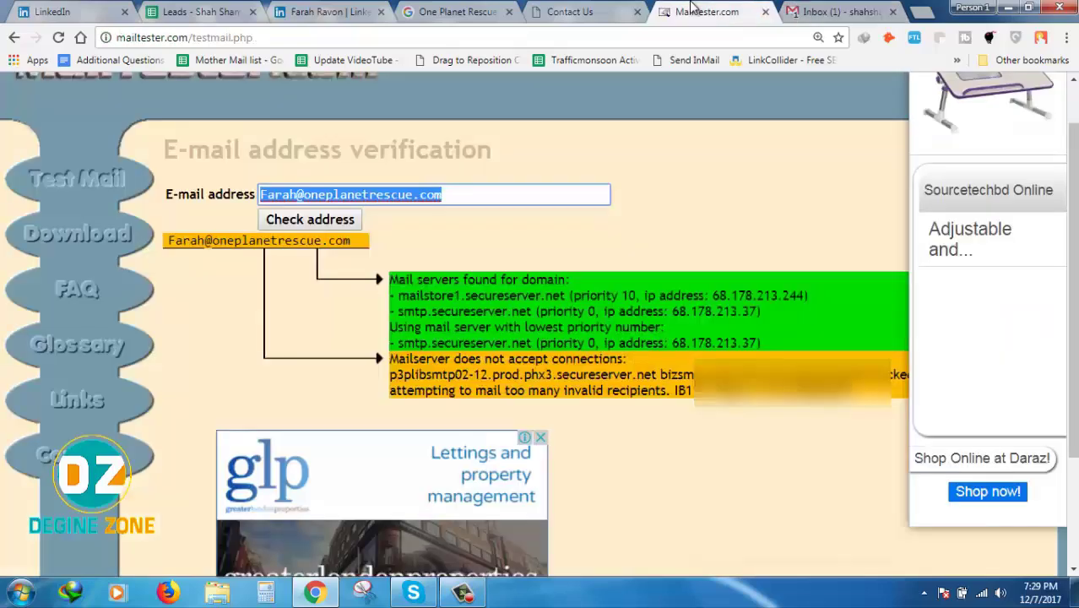
left_click(299, 8)
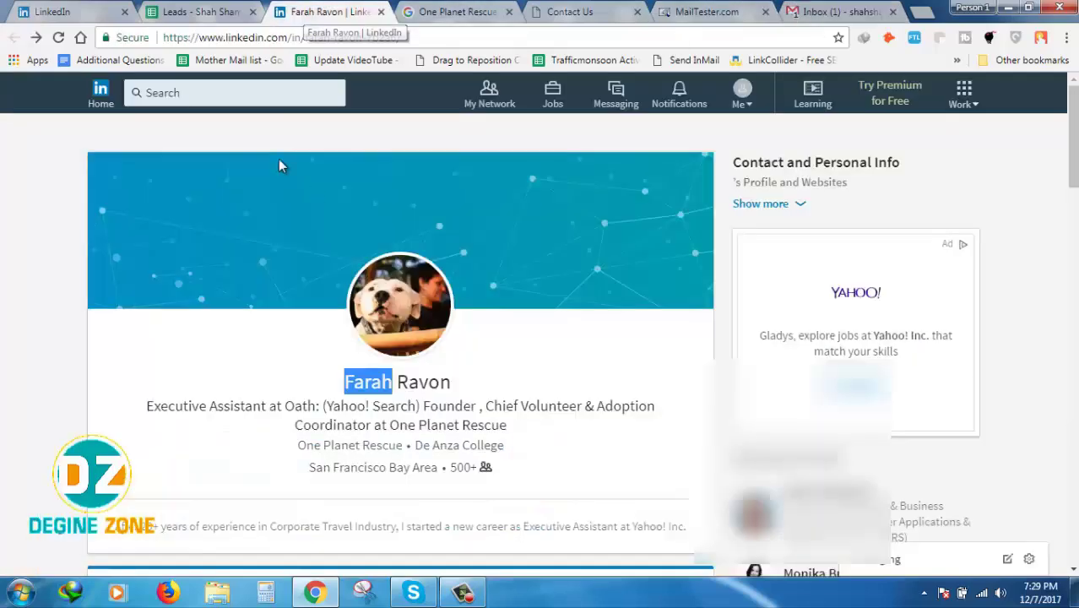
double_click(426, 385)
left_click(668, 9)
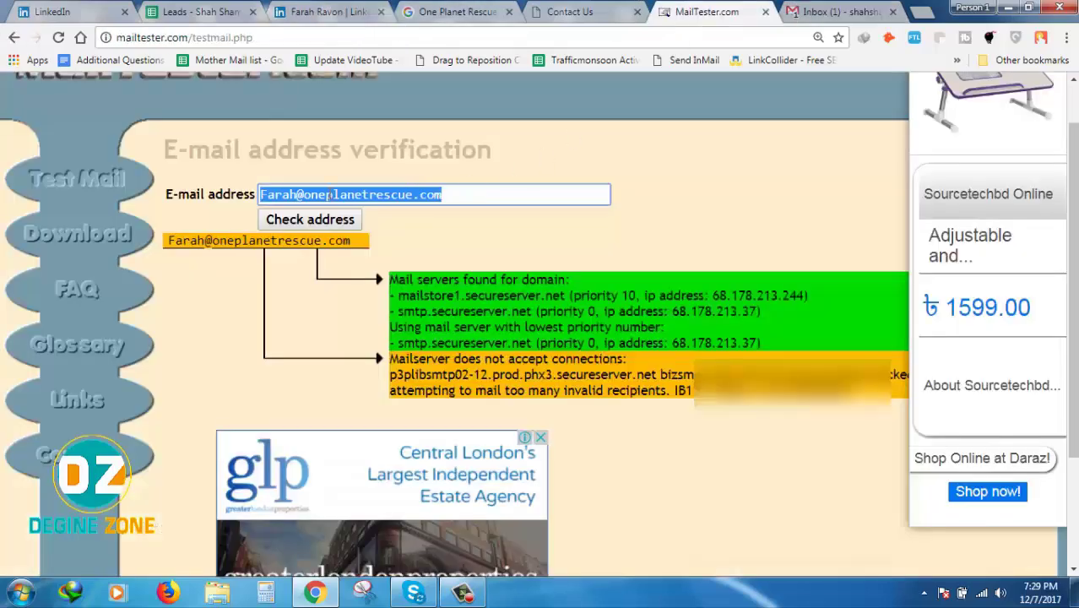
left_click(291, 194)
double_click(287, 194)
left_click(296, 194)
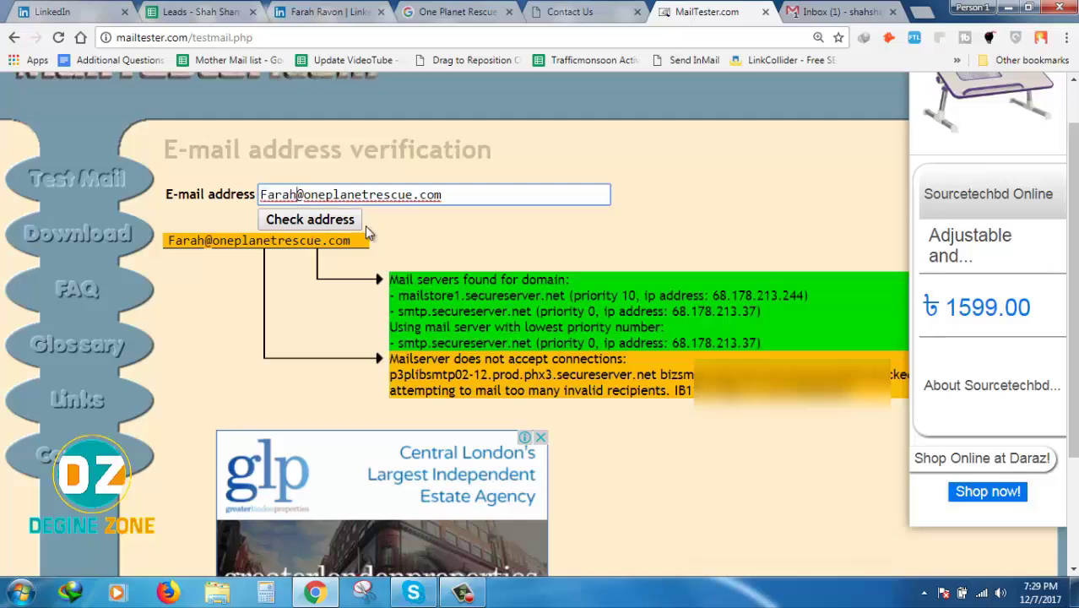
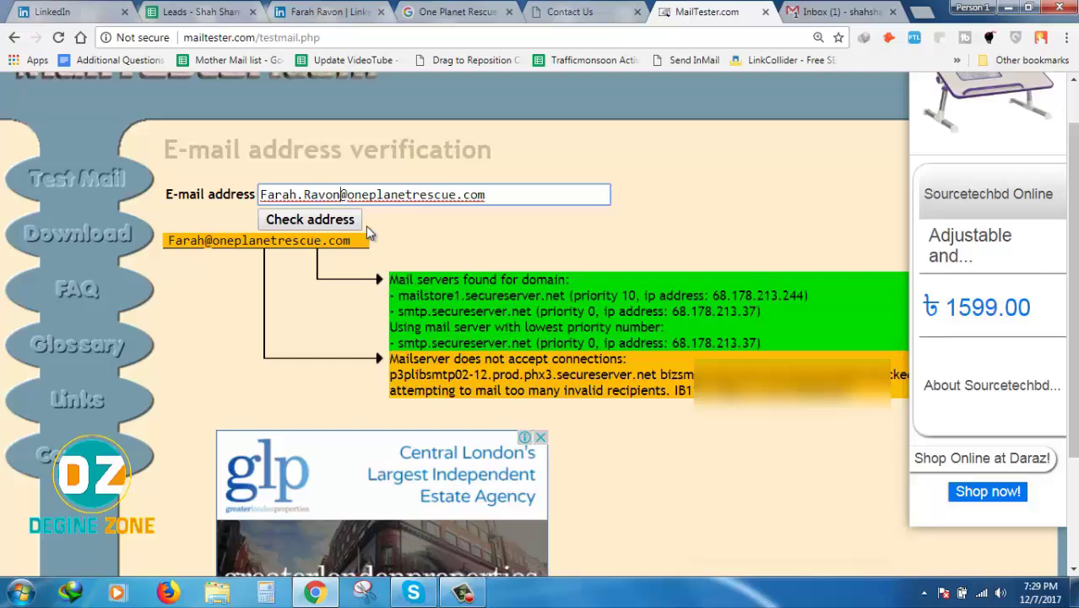
key("Return")
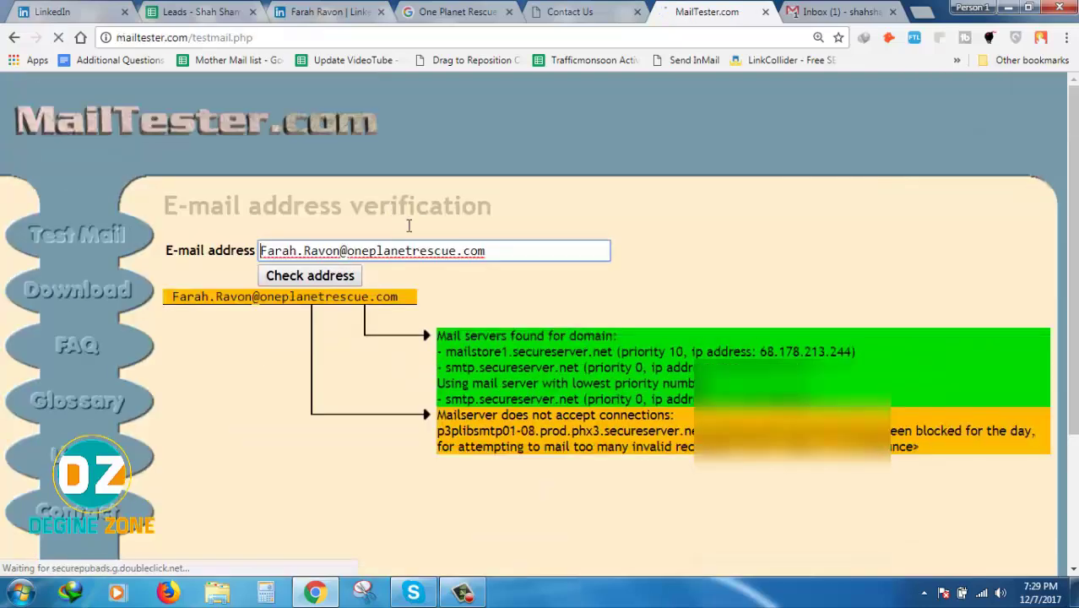
Put the first.last address into the Gmail draft's To field, then remove it.
left_click_drag(506, 251, 253, 250)
key("ctrl+c")
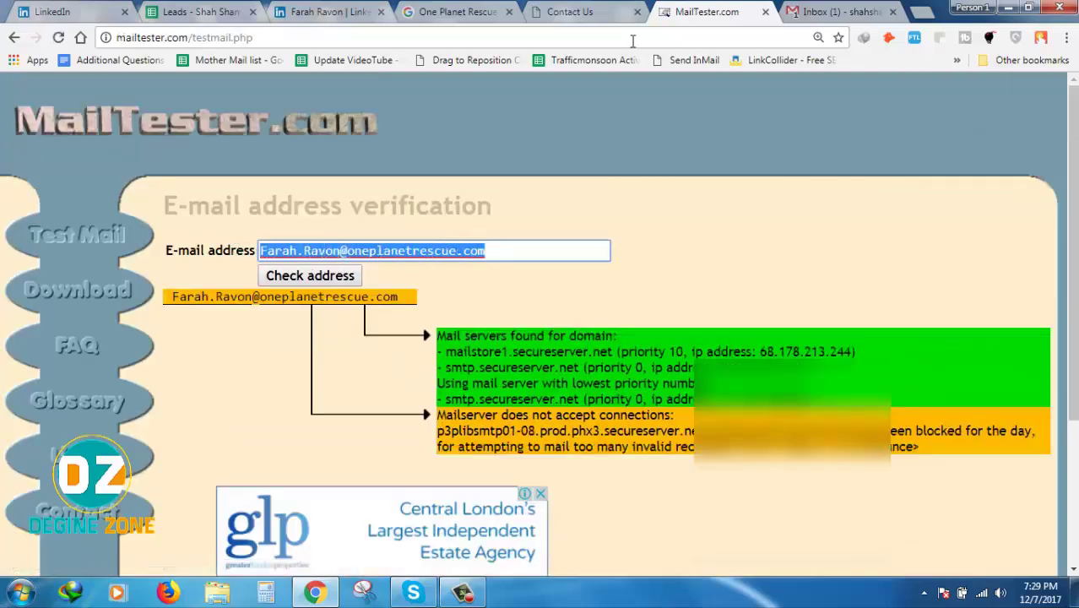
left_click(849, 11)
triple_click(678, 226)
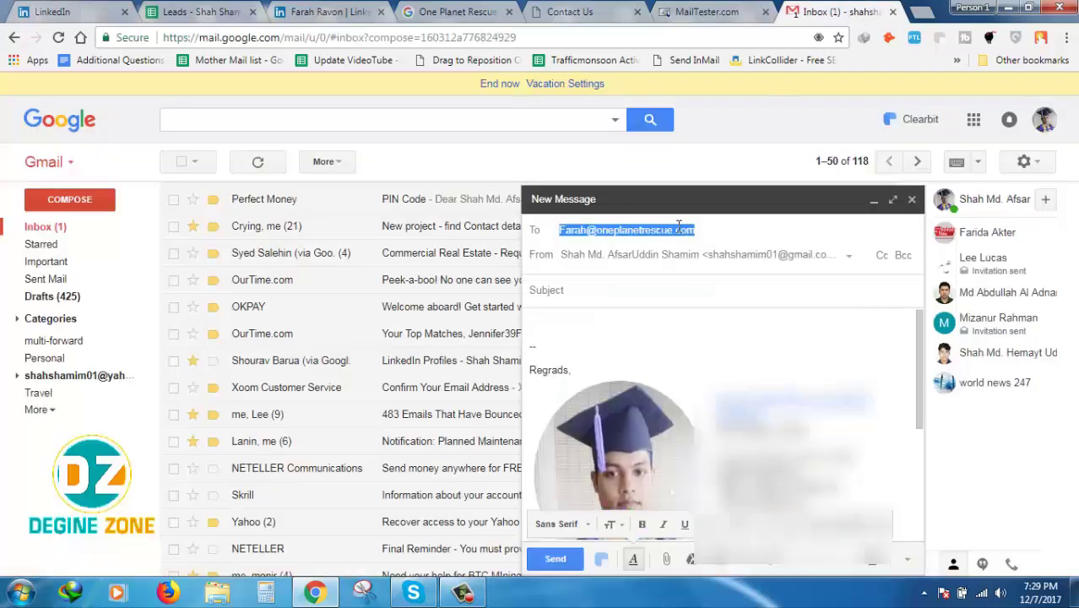
key("ctrl+v")
left_click(650, 290)
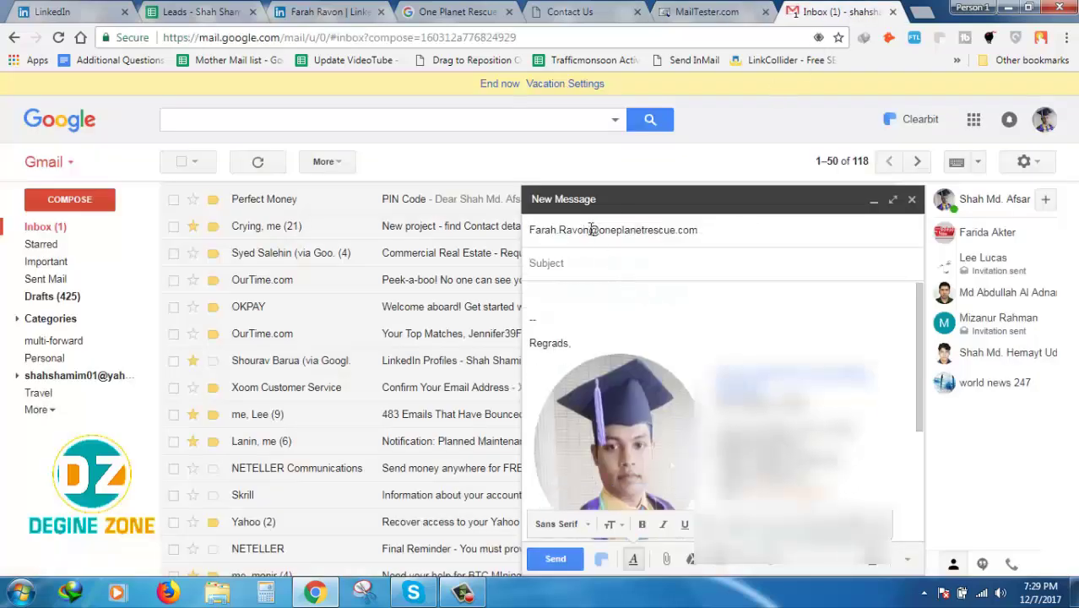
left_click(731, 228)
left_click(744, 231)
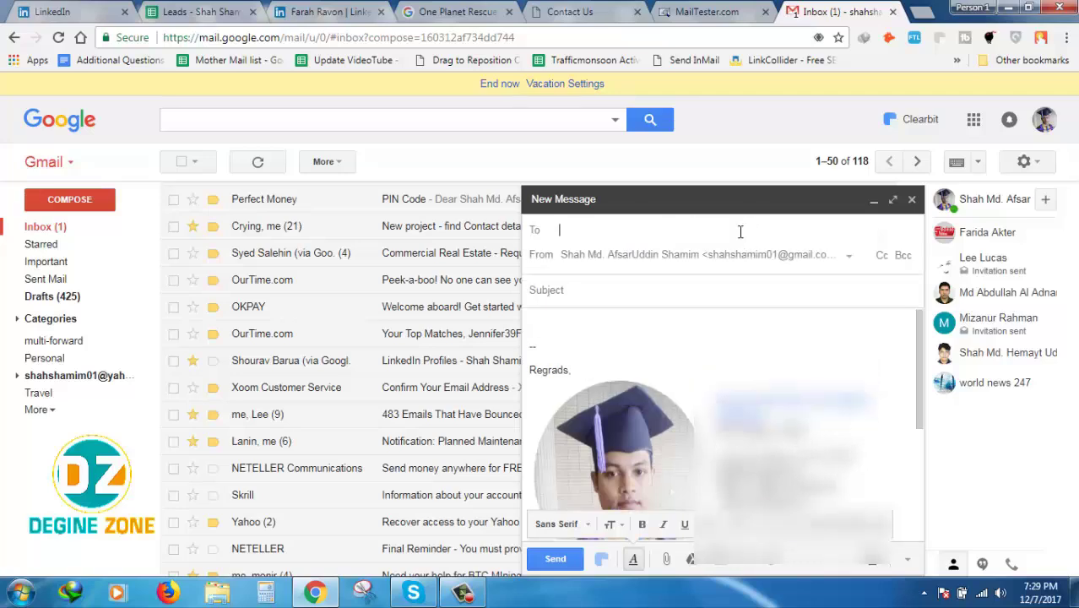
Replace the first name and dot with the initial and check the initial-plus-surname address.
left_click(752, 9)
left_click(298, 251)
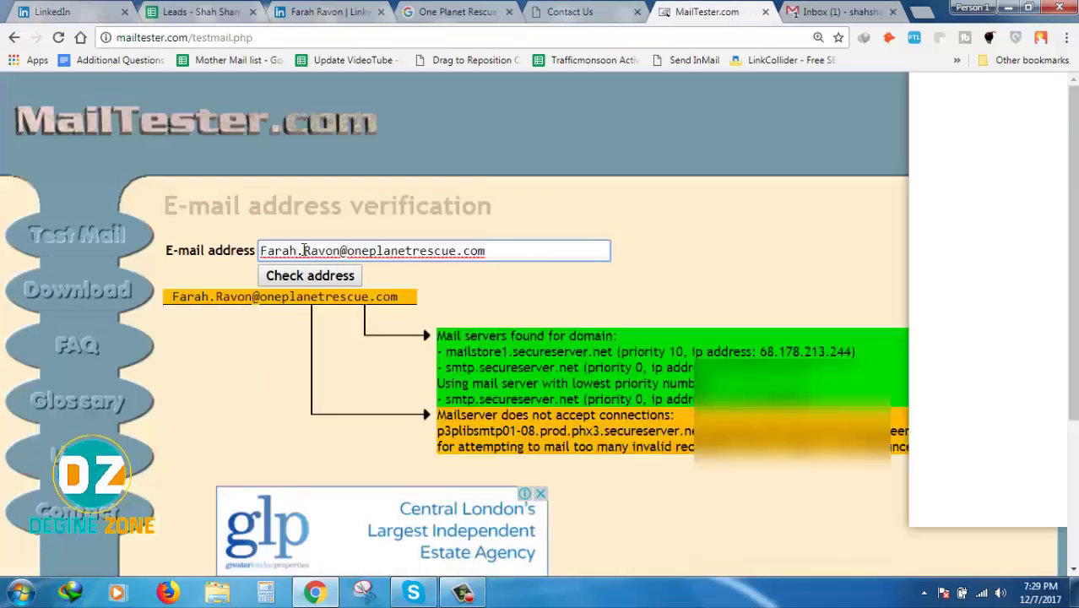
left_click_drag(261, 251, 305, 251)
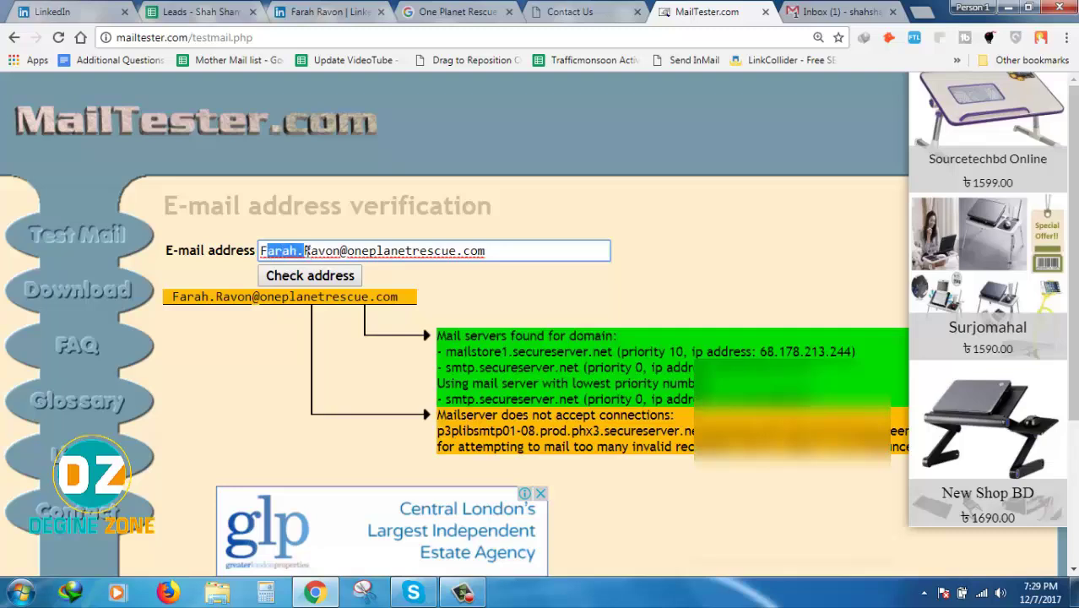
type("F")
left_click(321, 275)
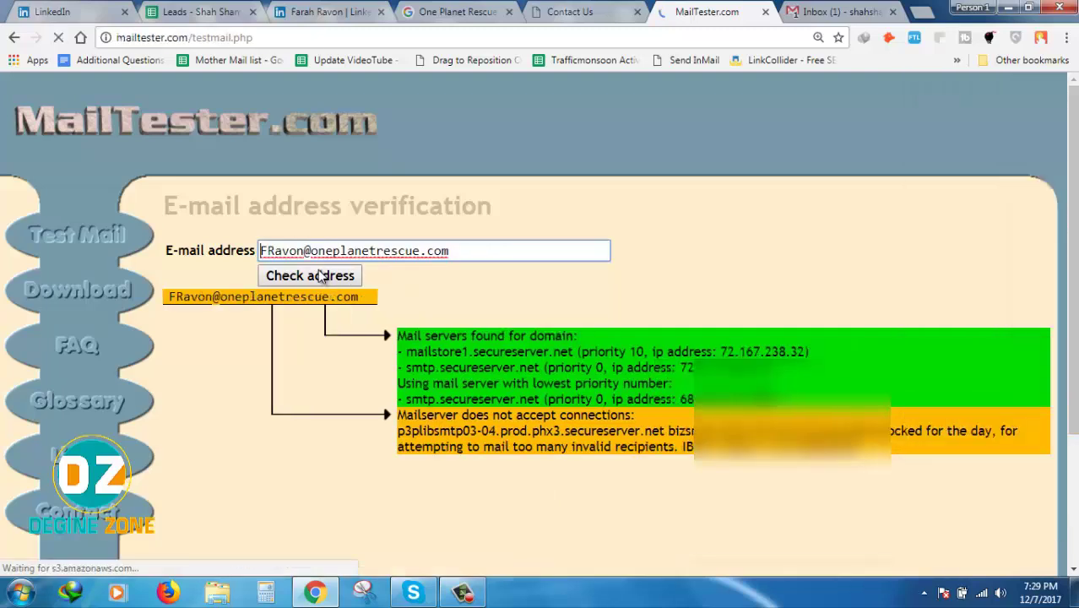
Paste the initial-plus-surname address as the Gmail draft's recipient.
left_click_drag(458, 252, 264, 240)
key("ctrl+c")
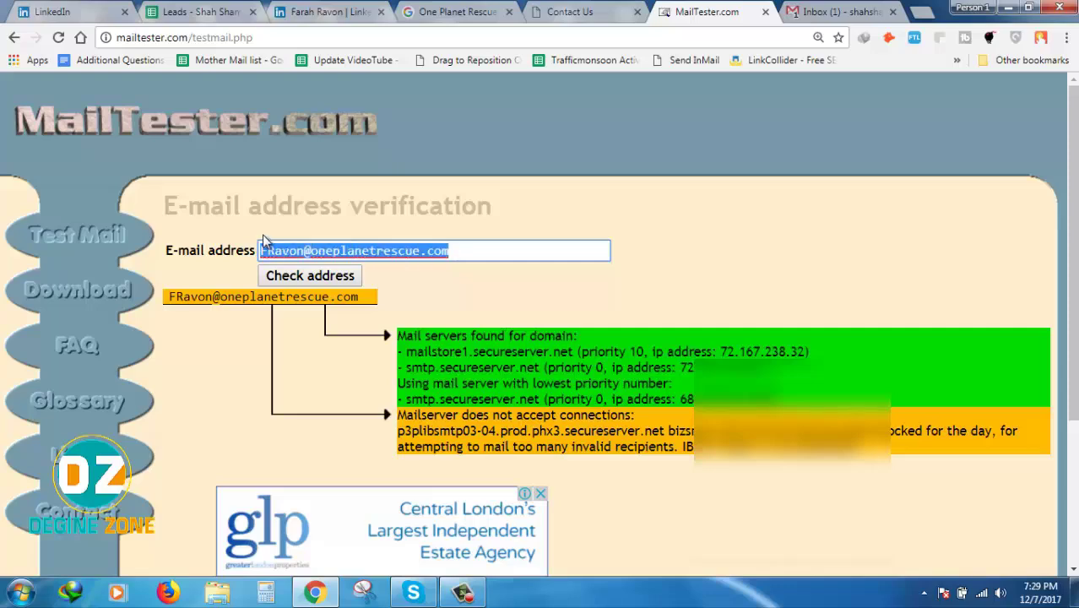
left_click(798, 8)
key("ctrl+v")
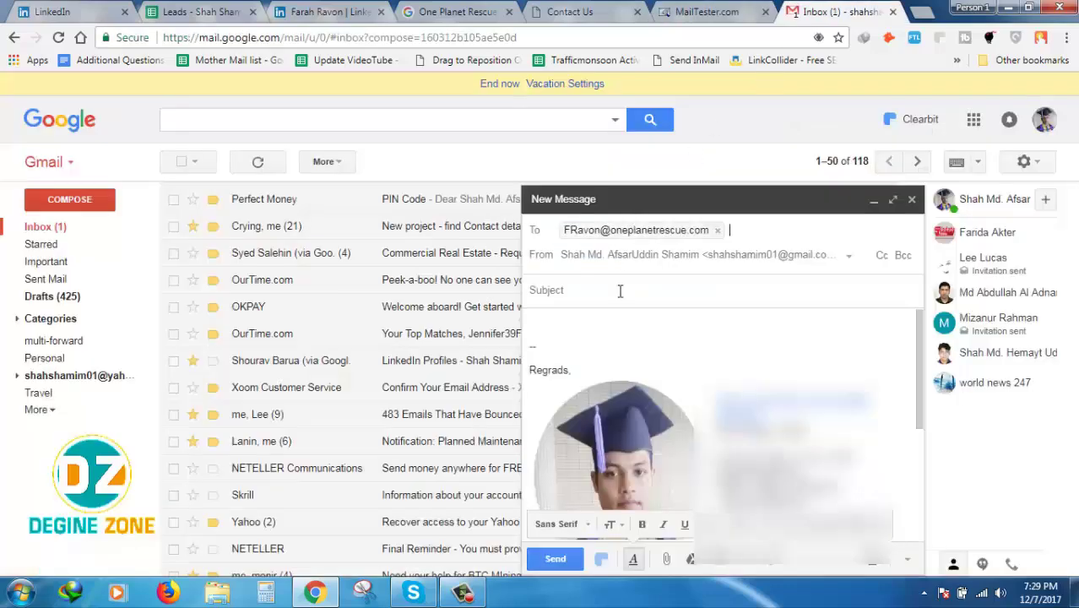
key("Tab")
mouse_move(614, 228)
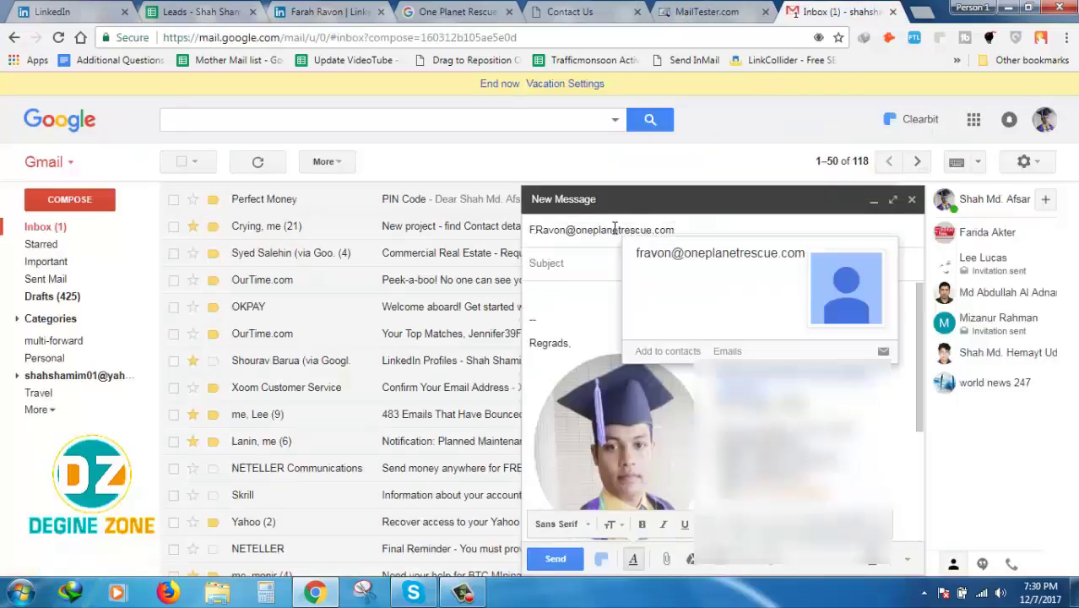
Delete the leading initial and check the surname-only address at oneplanetrescue.com.
left_click(719, 11)
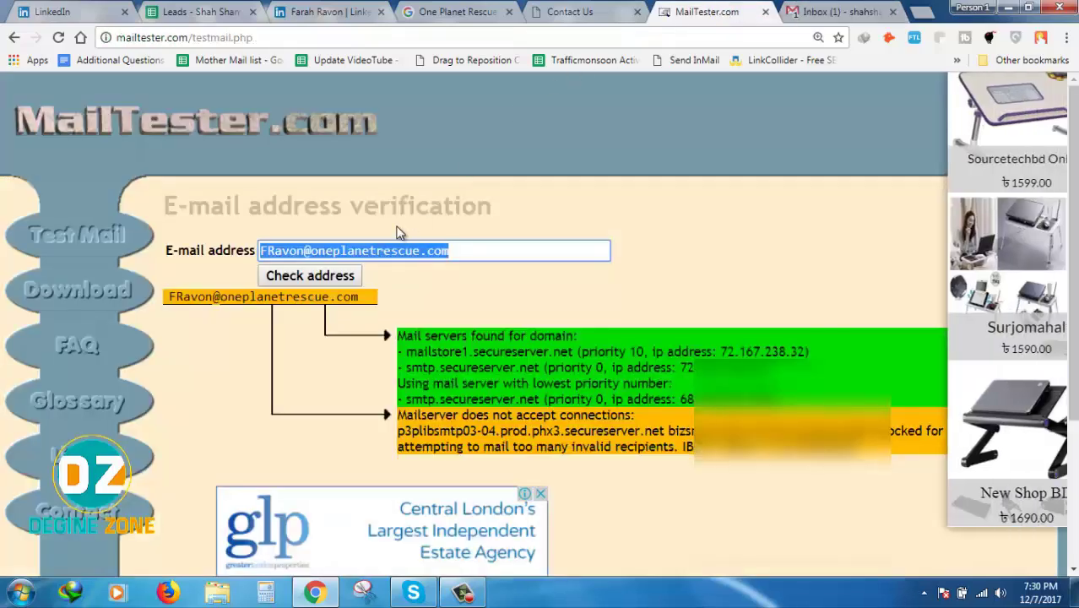
left_click(275, 251)
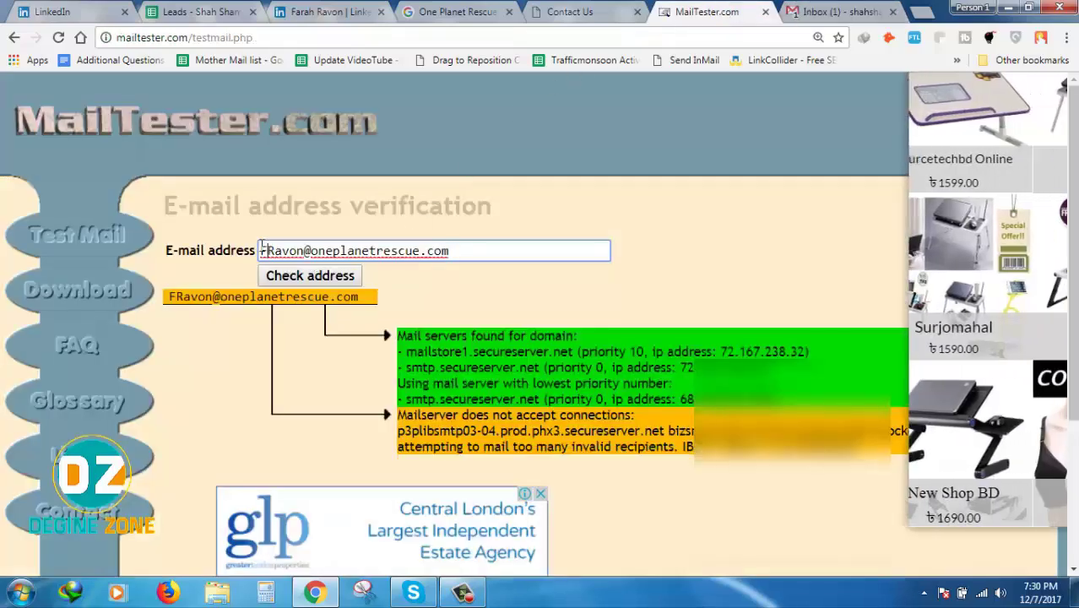
key("BackSpace")
left_click(340, 279)
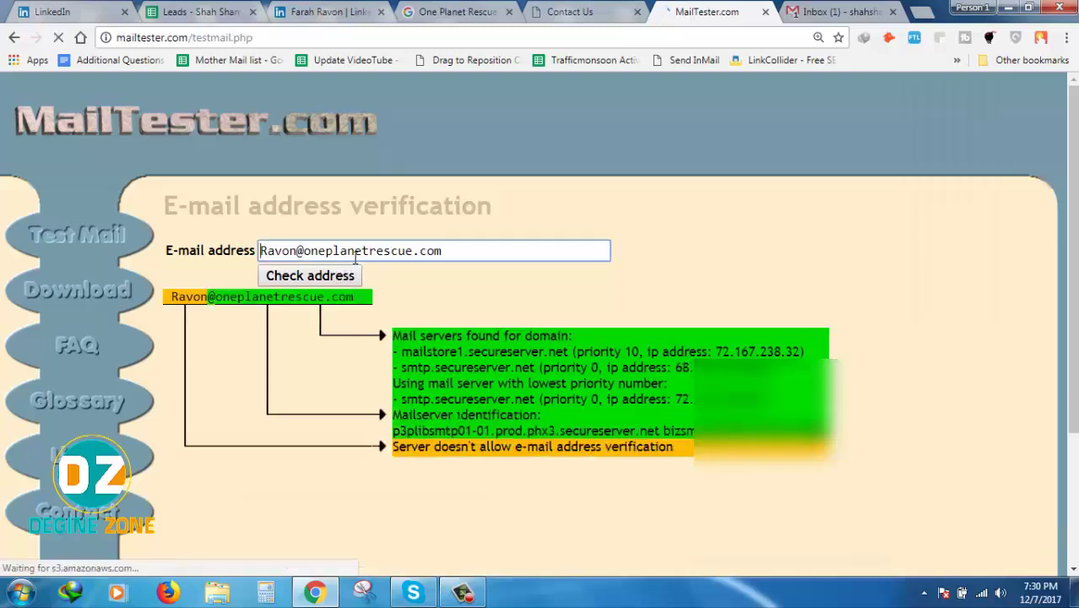
Replace the Gmail recipient with the surname-only address.
left_click_drag(438, 250, 267, 248)
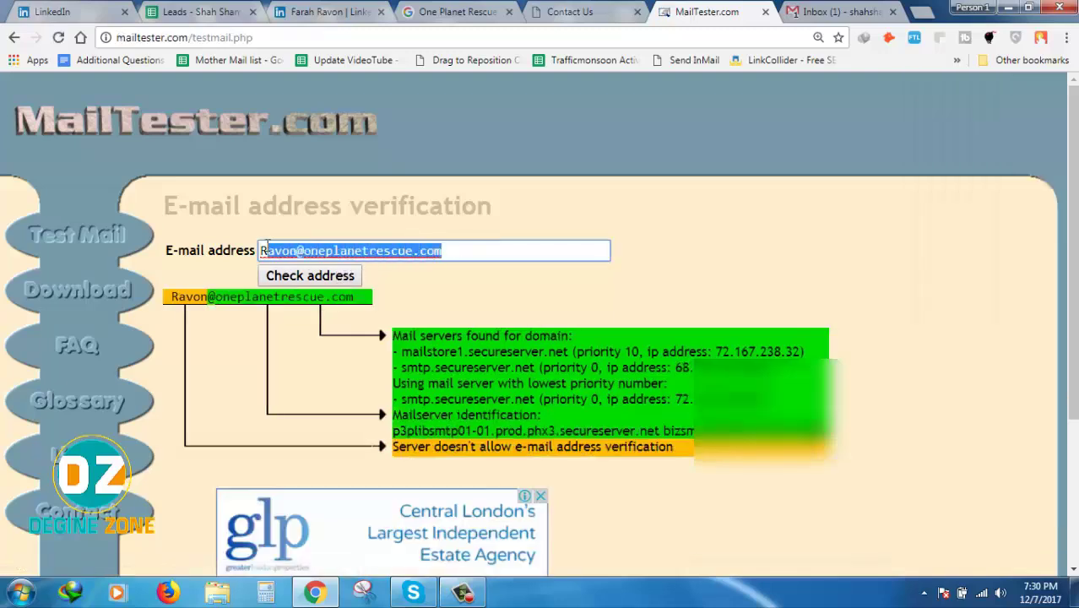
left_click(813, 11)
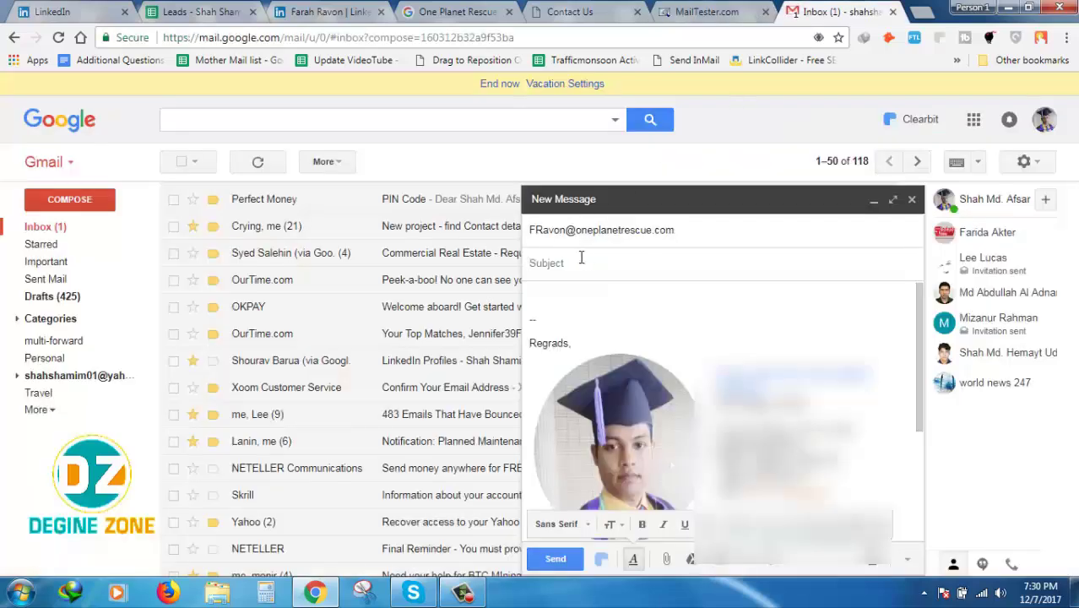
double_click(593, 230)
key("ctrl+v")
left_click(617, 290)
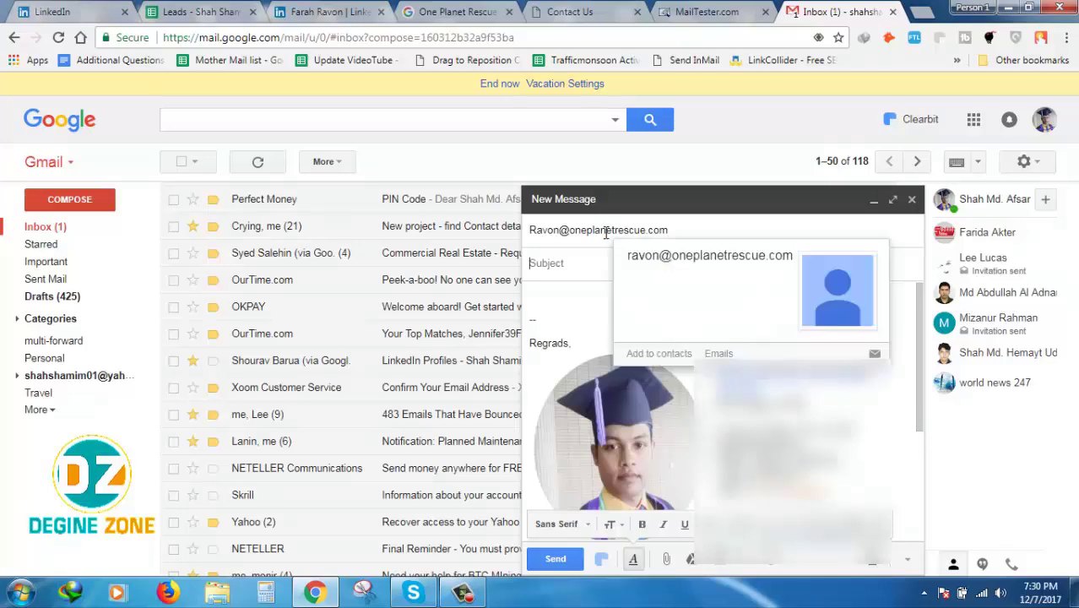
Copy the contact's full name from their LinkedIn profile.
left_click(709, 11)
left_click(583, 12)
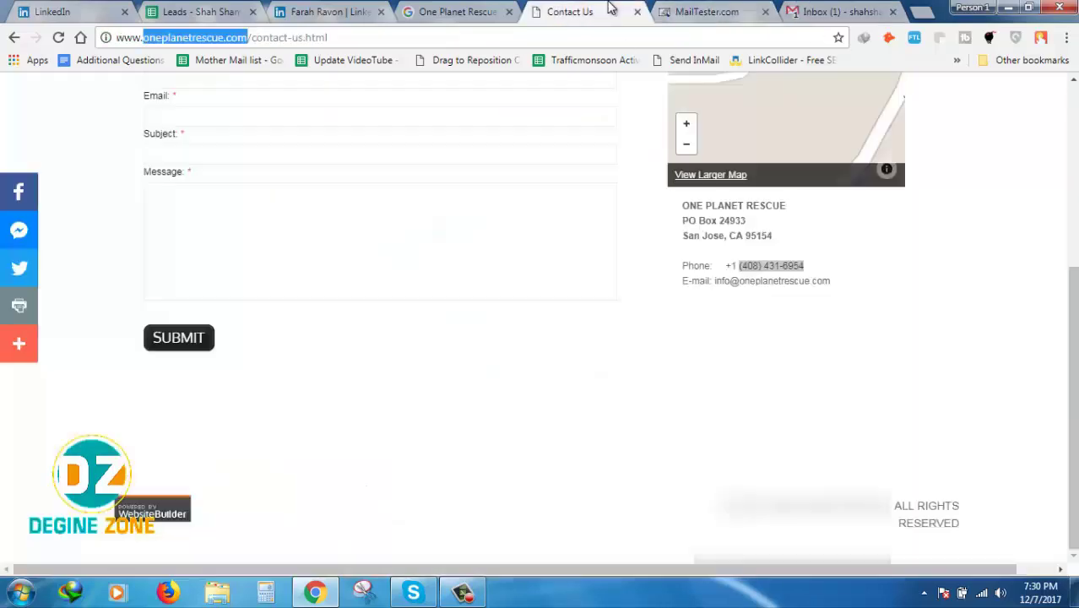
left_click(836, 10)
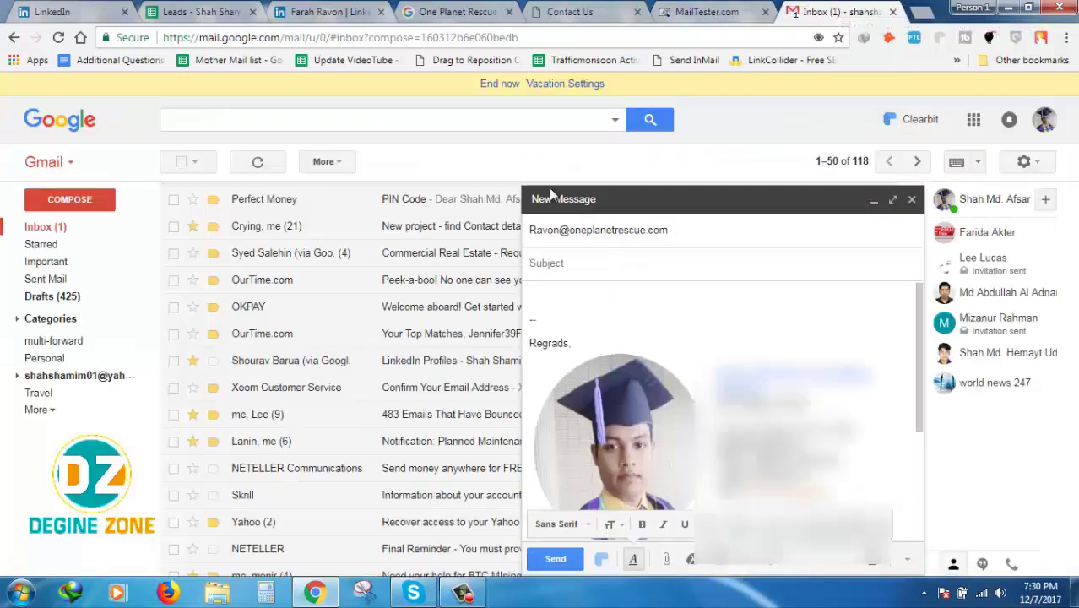
left_click(718, 12)
left_click(285, 253)
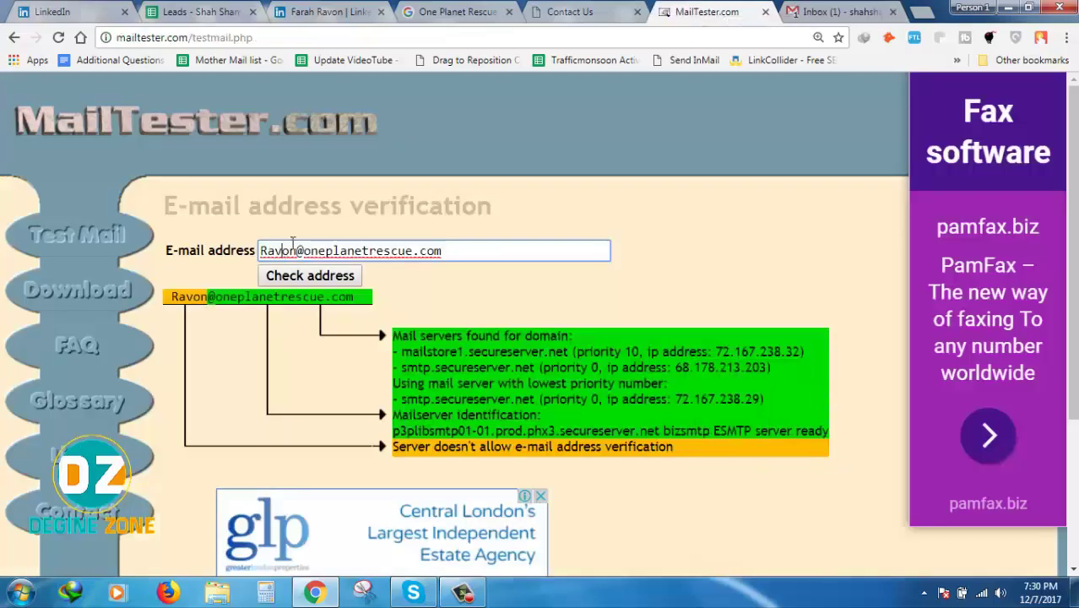
left_click(456, 12)
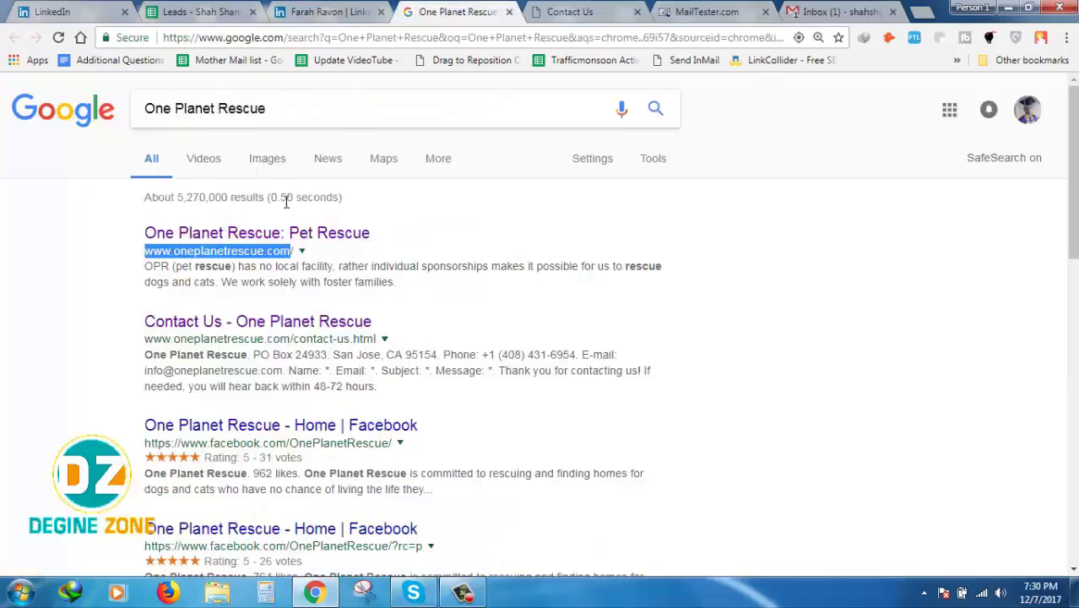
left_click(330, 12)
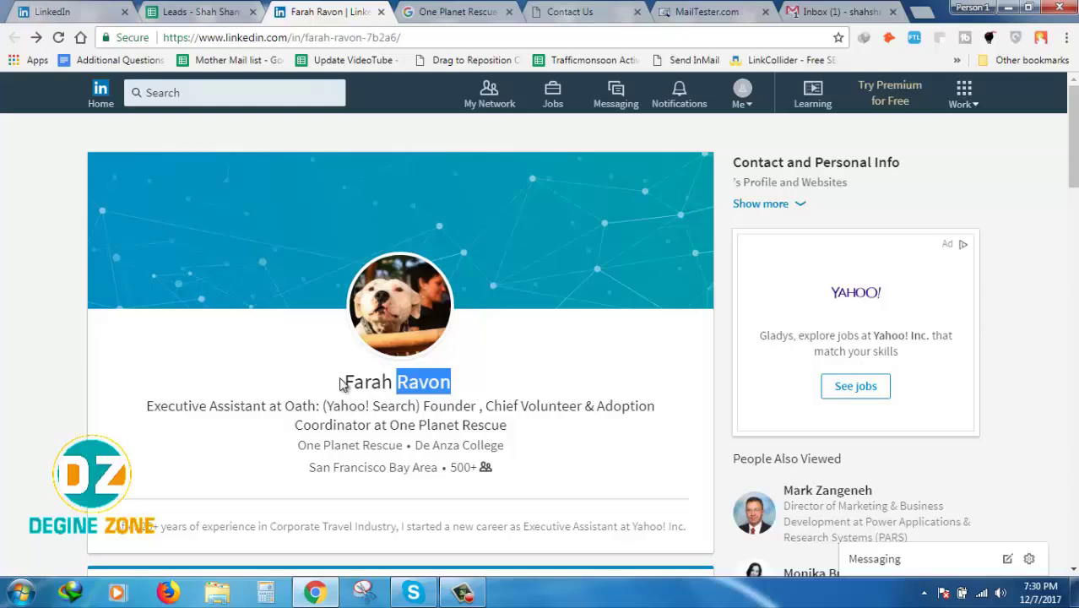
left_click_drag(341, 384, 465, 384)
key("ctrl+c")
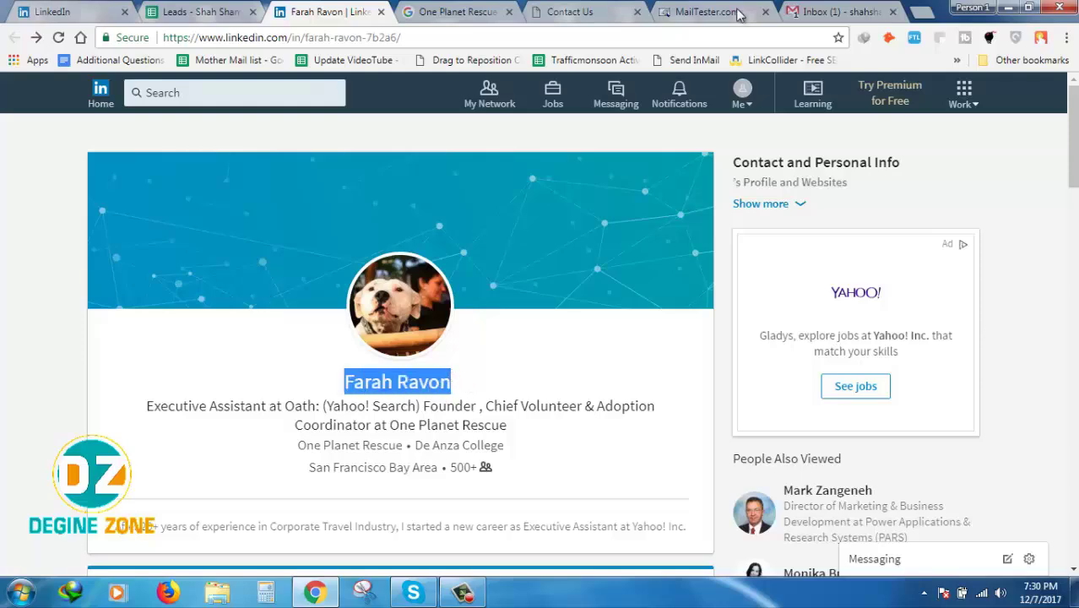
left_click(737, 14)
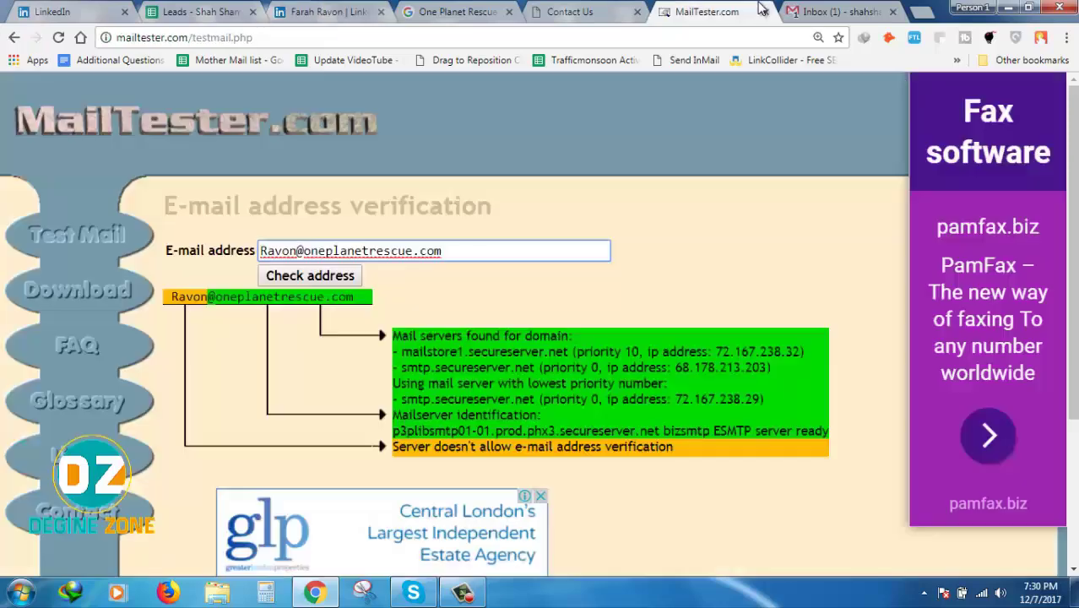
Check the first.last address, then the underscore-separated first_last version, at oneplanetrescue.com.
double_click(278, 251)
key("ctrl+v")
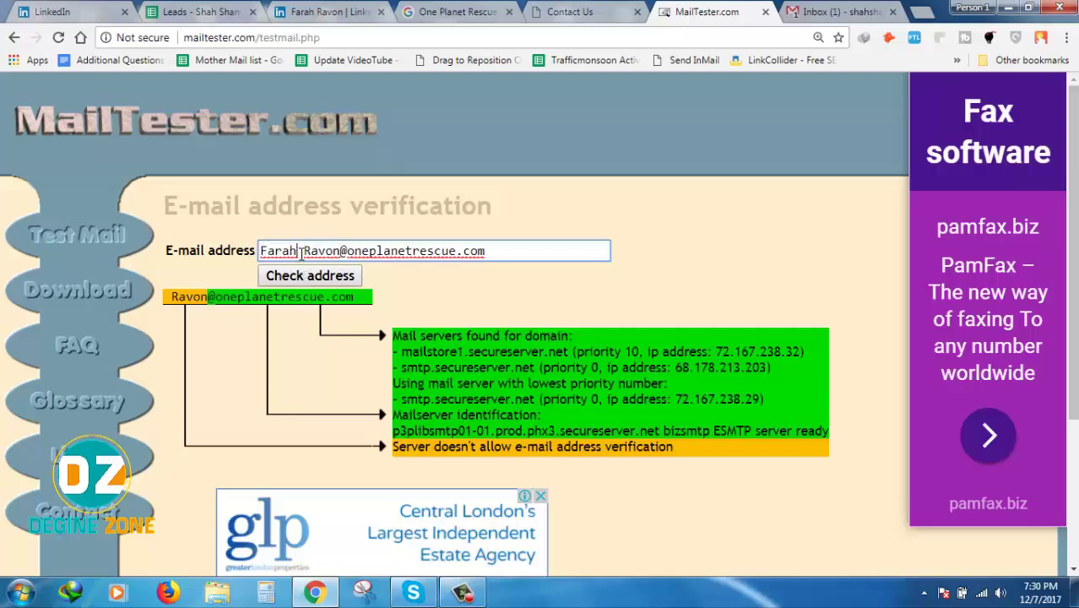
type(".")
key("Return")
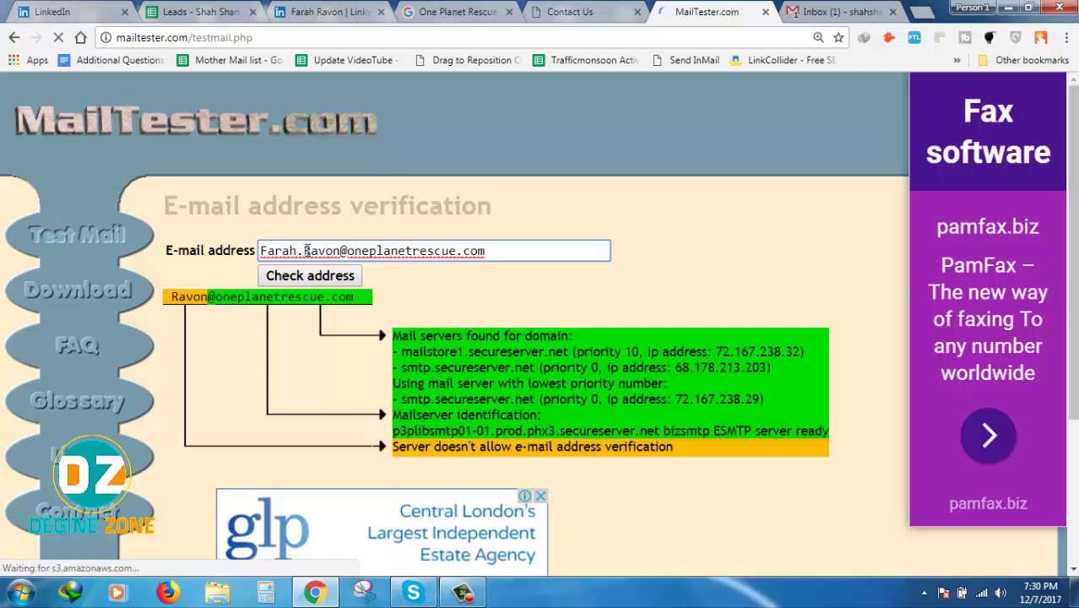
left_click(305, 250)
key("BackSpace")
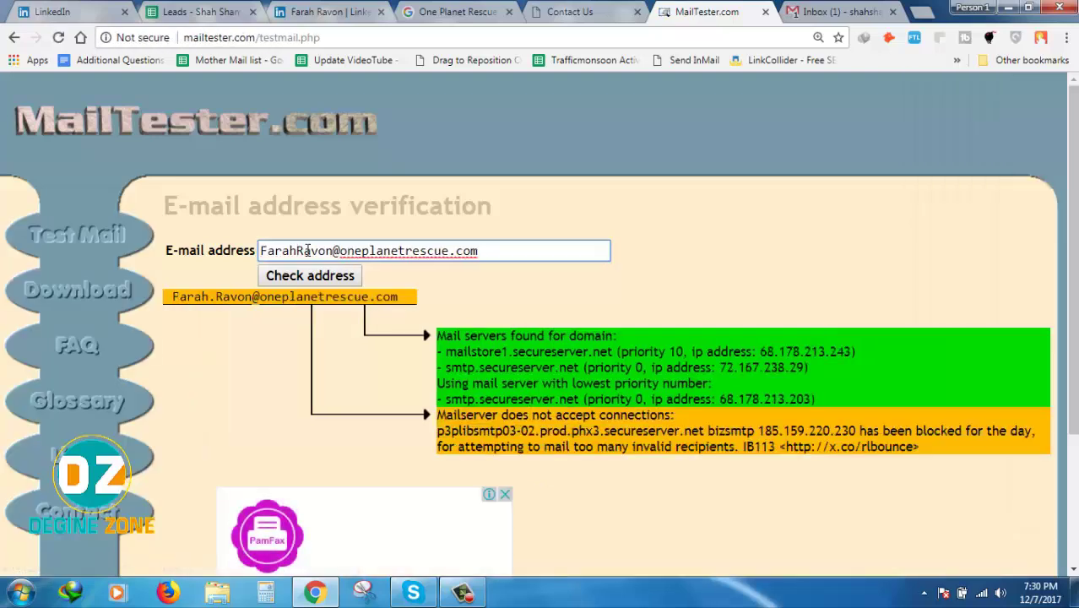
type("_")
key("Return")
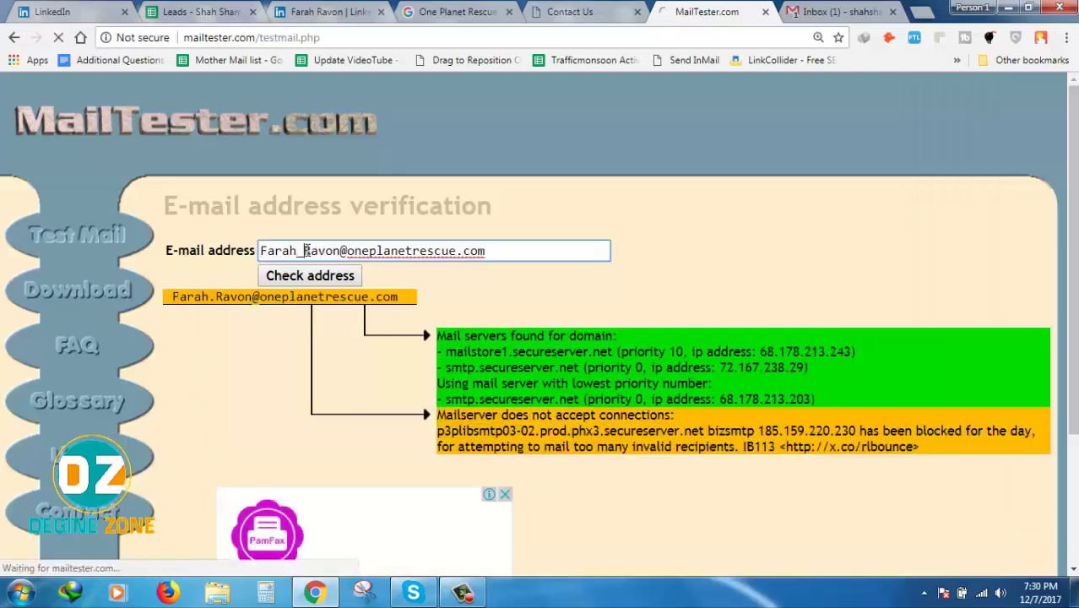
Copy the underscore address and make it the Gmail message's sole recipient.
triple_click(506, 250)
key("ctrl+c")
left_click(833, 13)
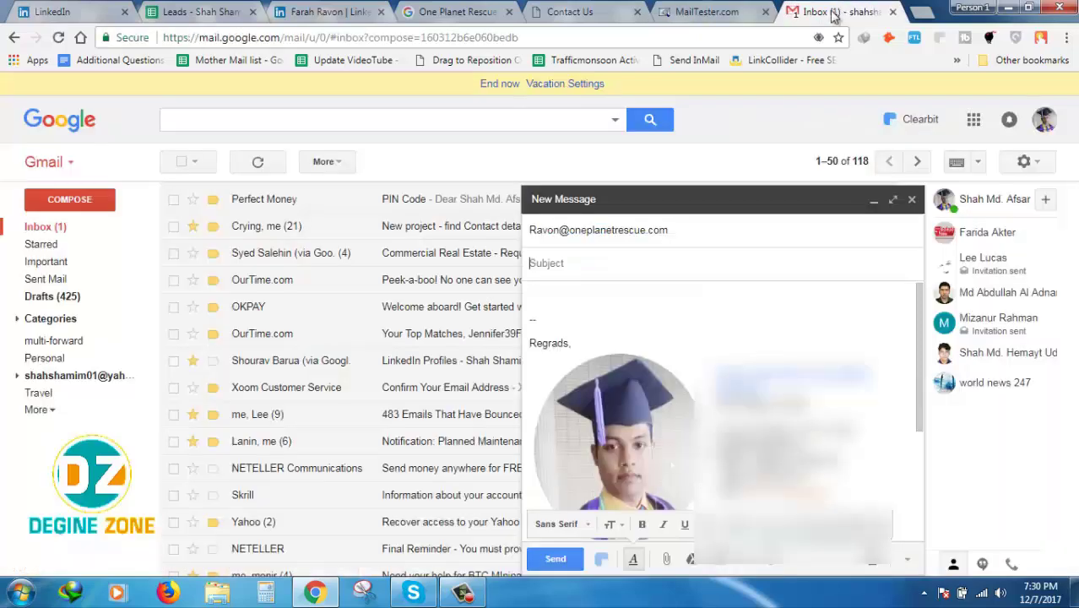
left_click(683, 225)
left_click(713, 234)
key("ctrl+v")
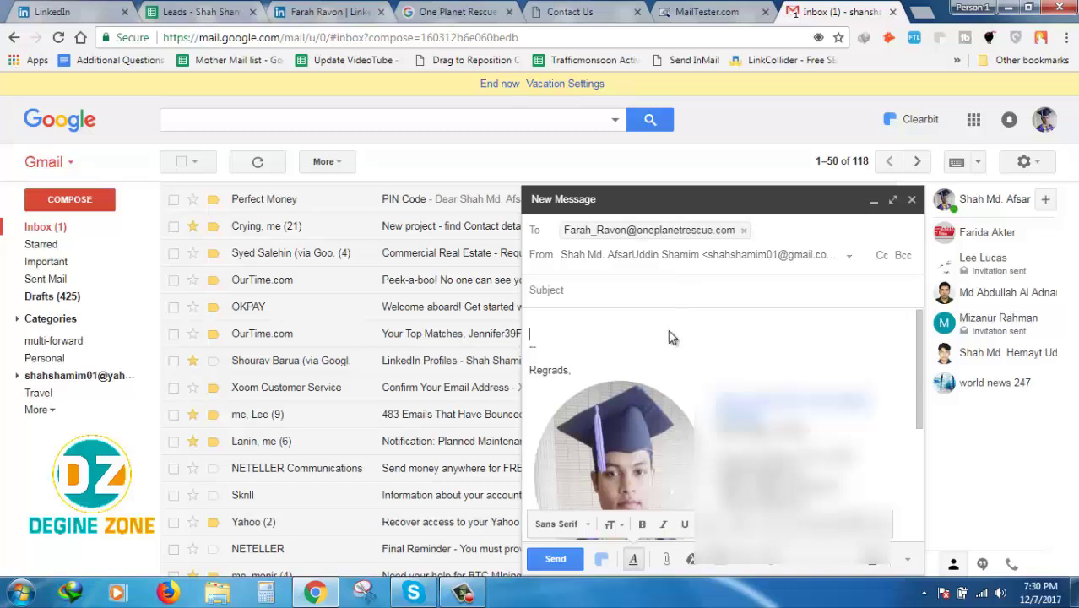
left_click(669, 335)
mouse_move(617, 230)
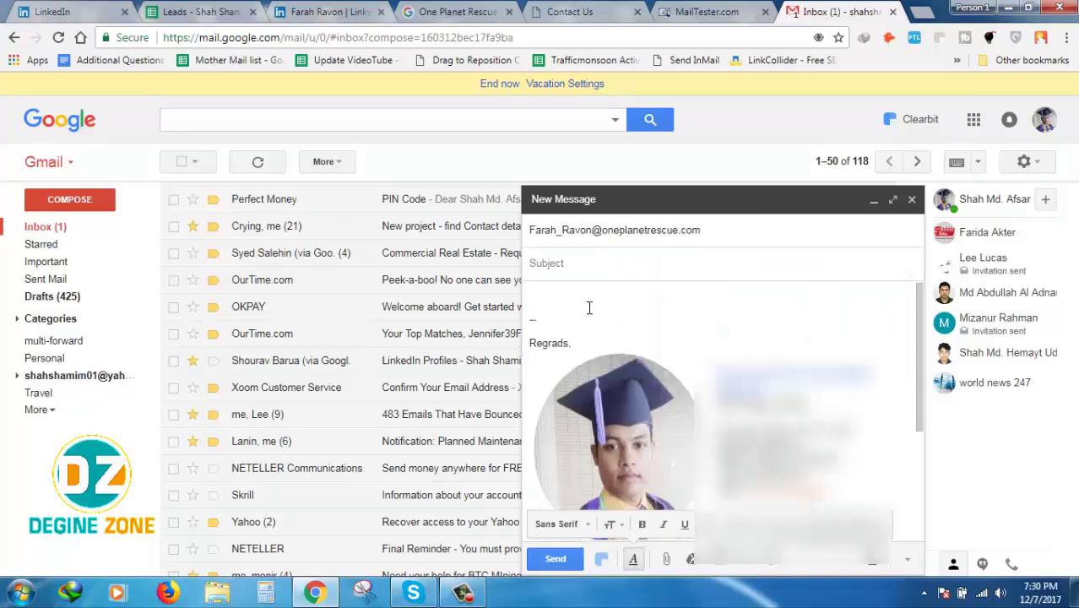
left_click(754, 9)
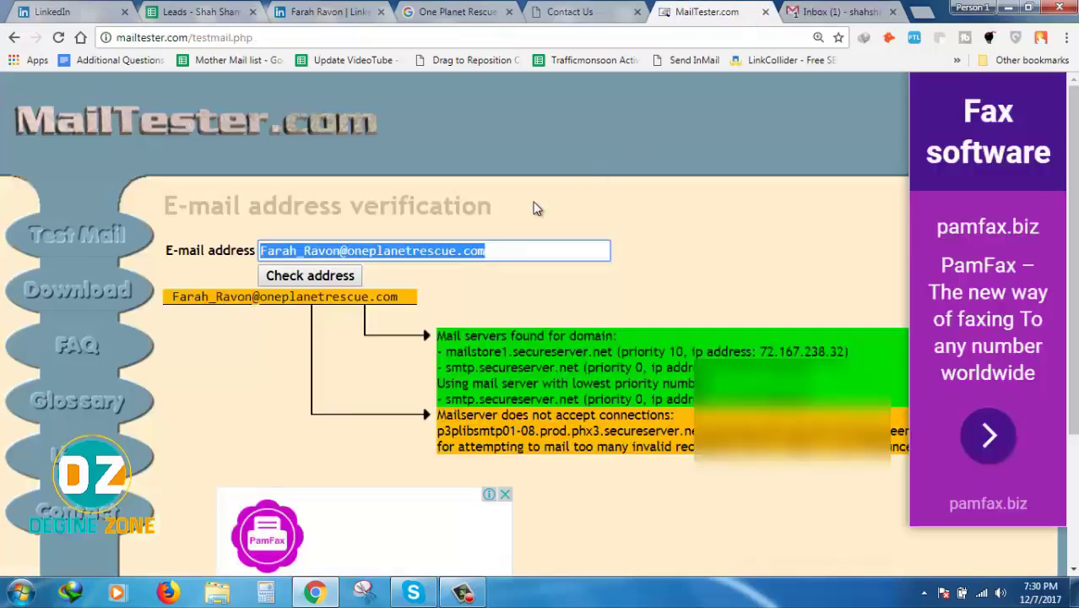
Open the Board of Directors page from the One Planet Rescue About Us menu.
left_click(604, 12)
scroll(523, 208, "up", 4)
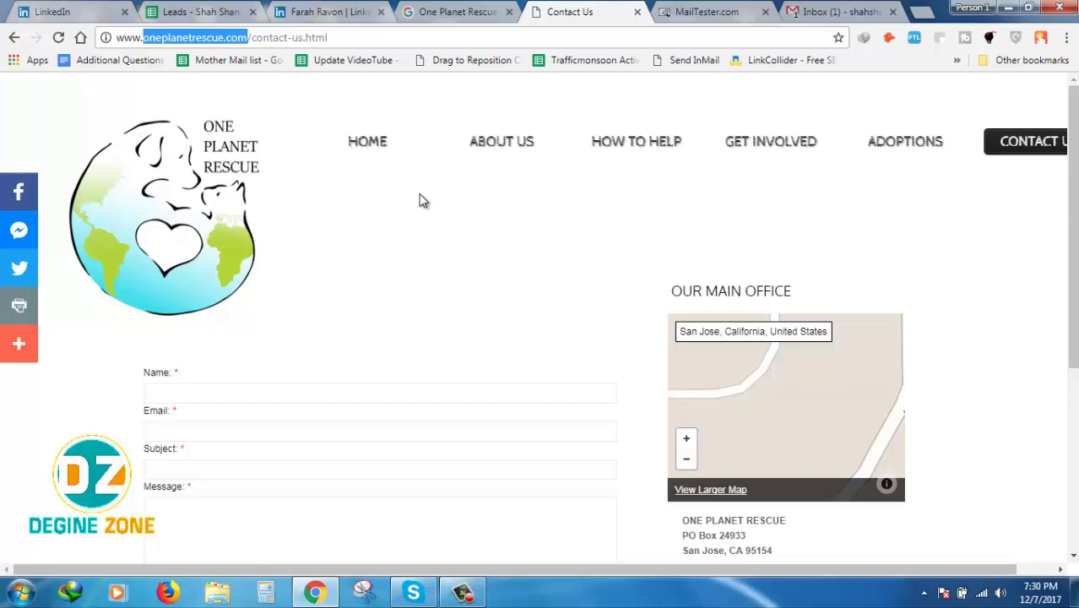
mouse_move(511, 143)
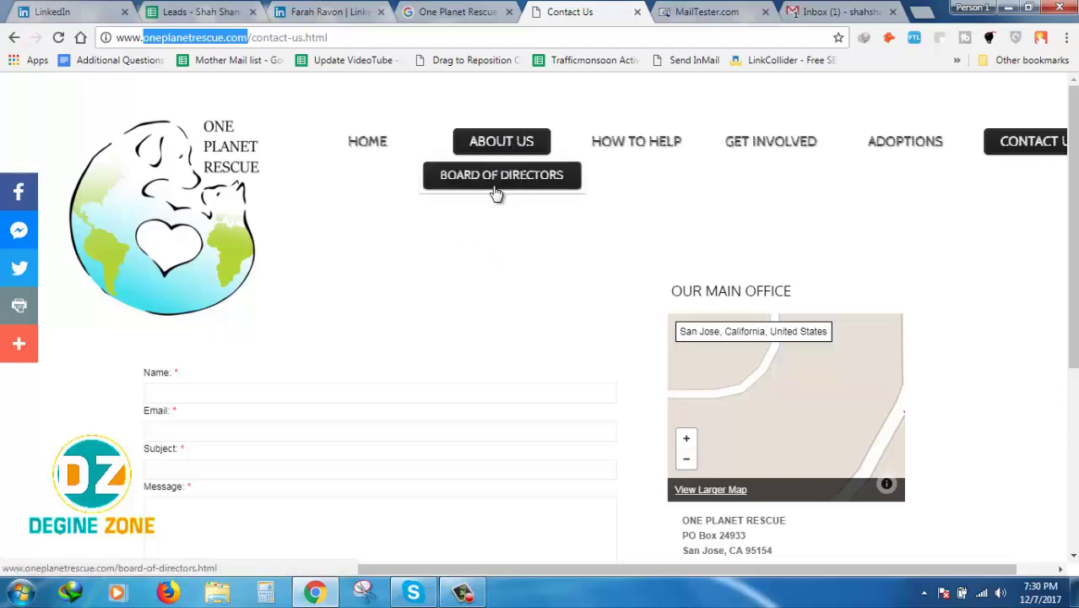
left_click(512, 184)
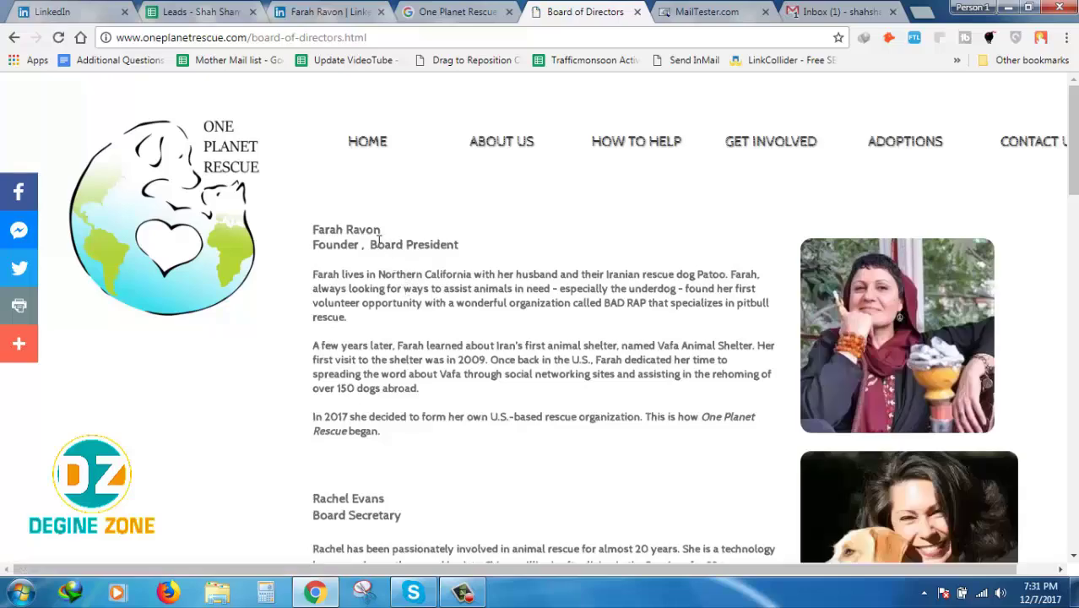
Compare the founder's name with LinkedIn, read the board bios, and zoom the page to 90%.
left_click(335, 10)
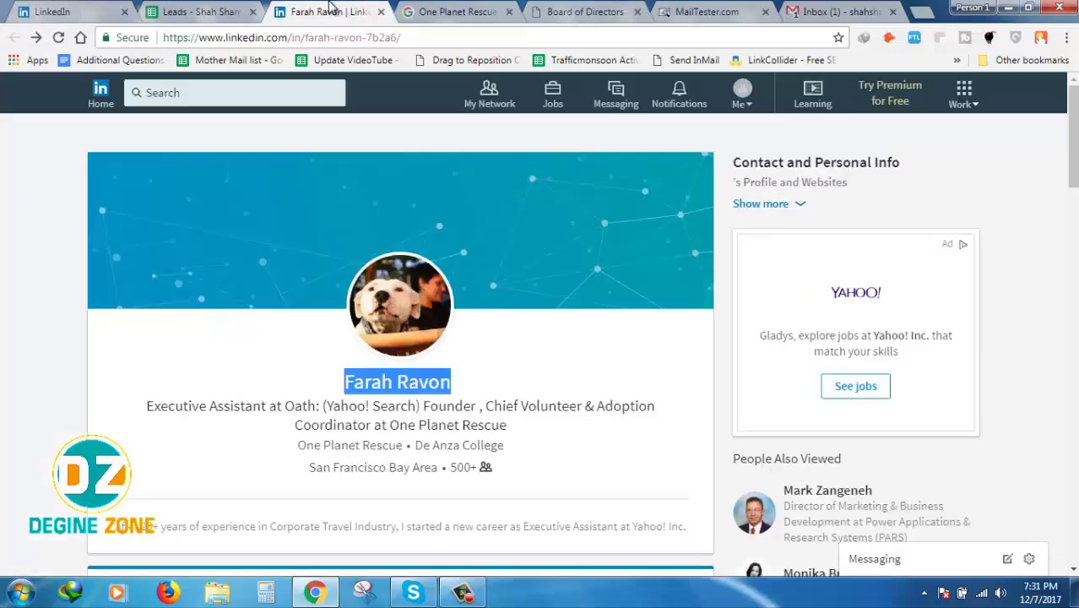
left_click(574, 11)
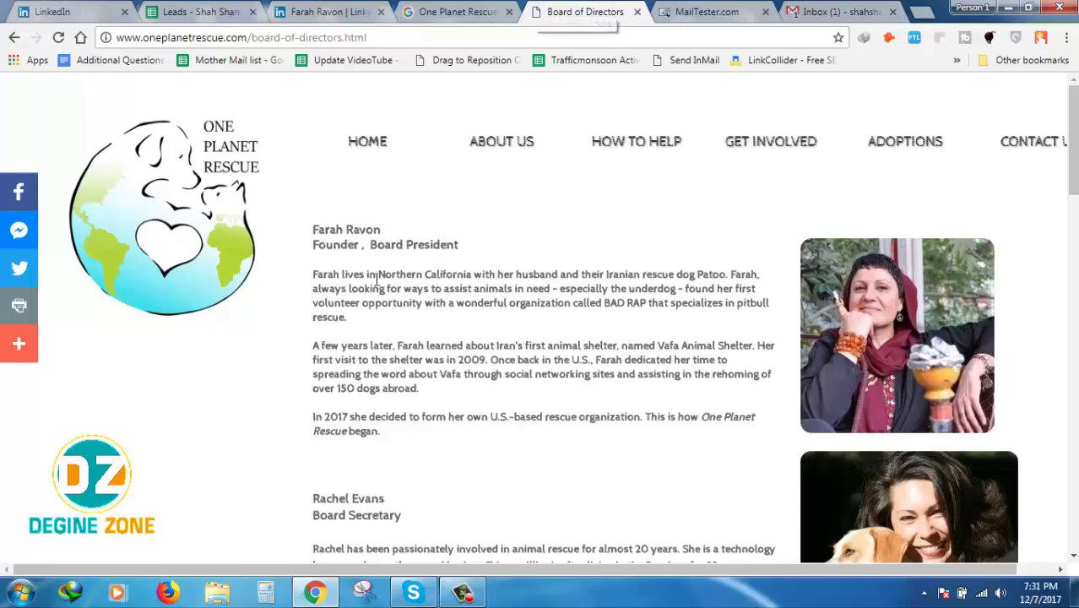
left_click_drag(321, 232, 376, 230)
left_click(383, 229)
scroll(498, 257, "down", 2)
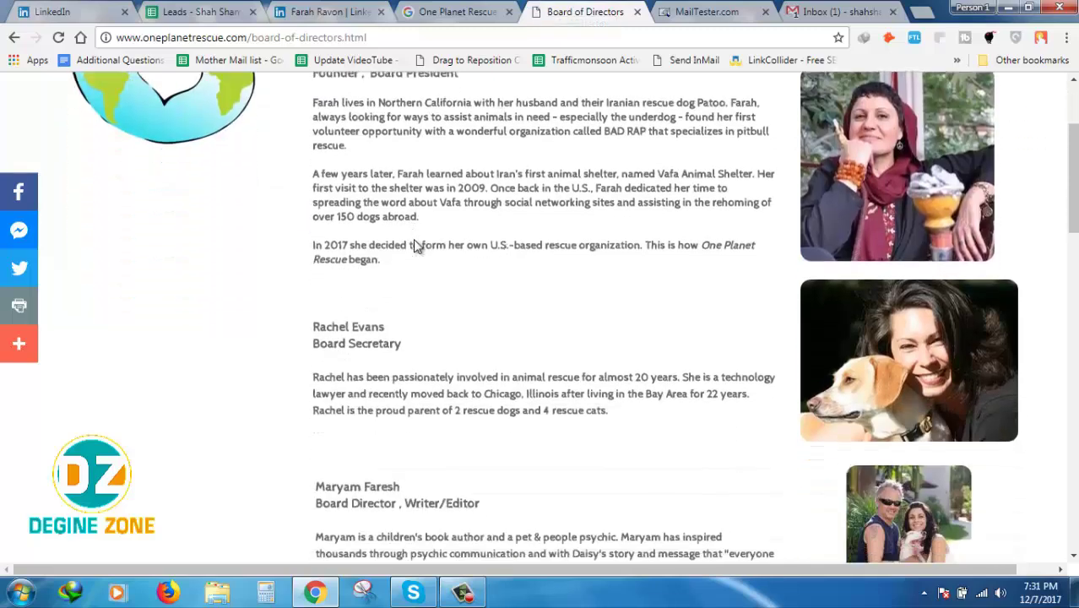
scroll(507, 245, "down", 4)
scroll(529, 230, "down", 3)
scroll(529, 230, "down", 2)
scroll(532, 253, "down", 5)
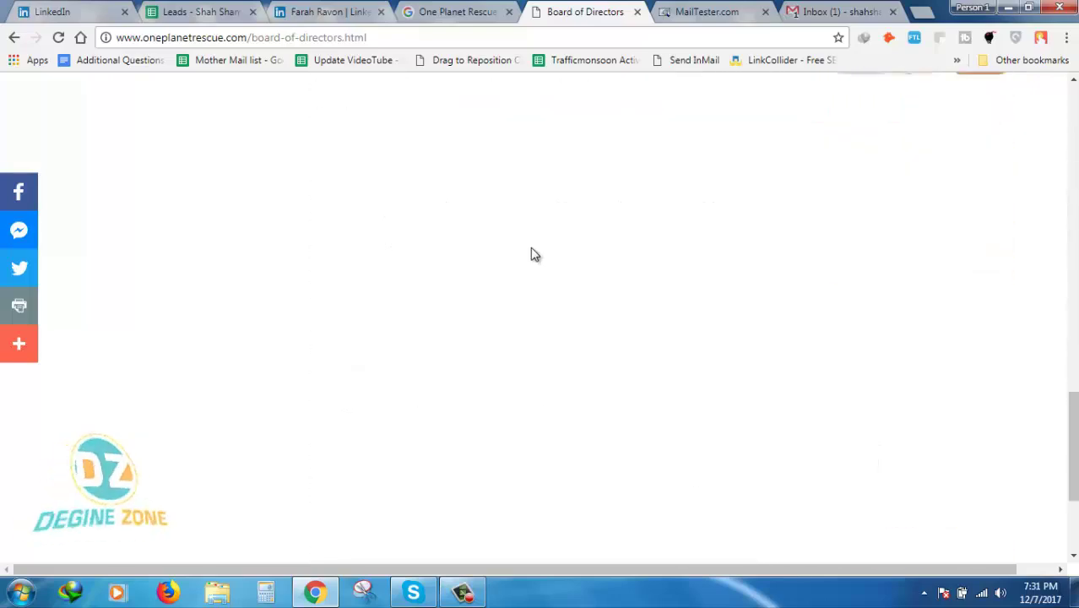
scroll(528, 255, "up", 4)
scroll(517, 268, "up", 10)
scroll(511, 282, "up", 2)
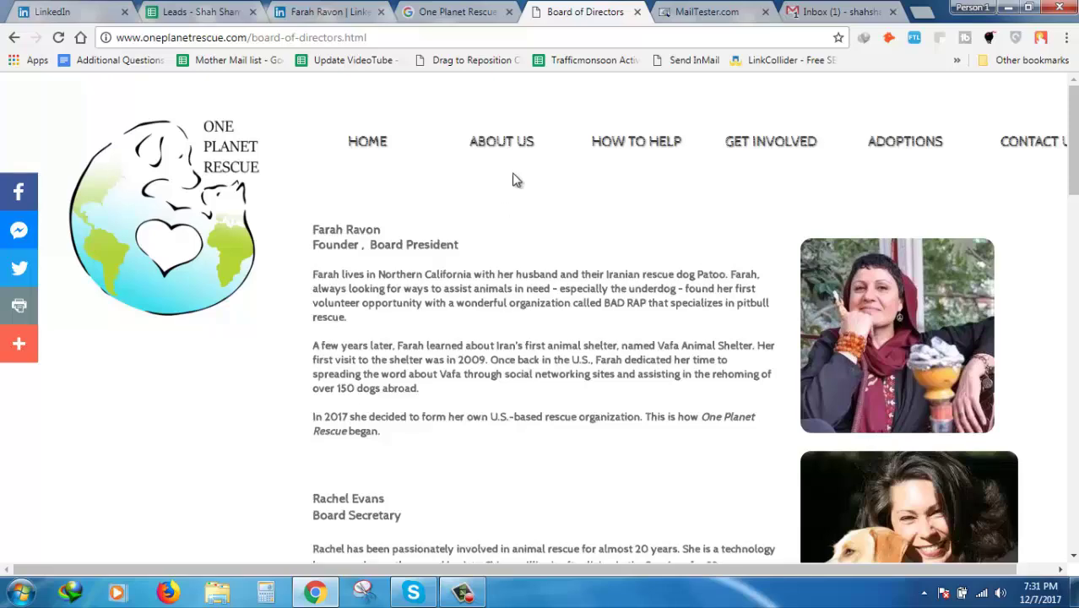
key("ctrl+minus")
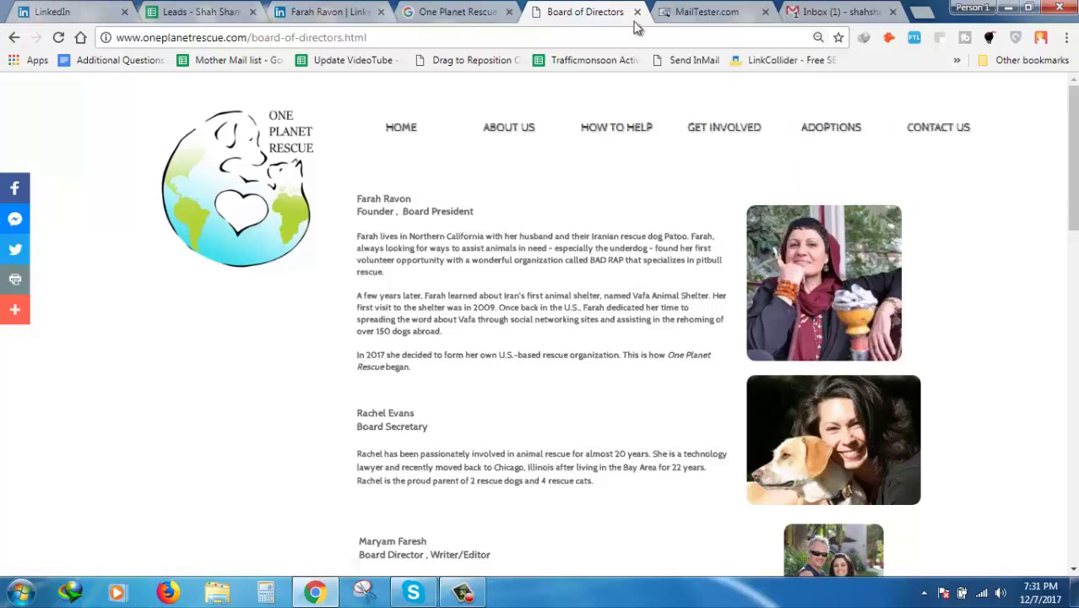
left_click(203, 12)
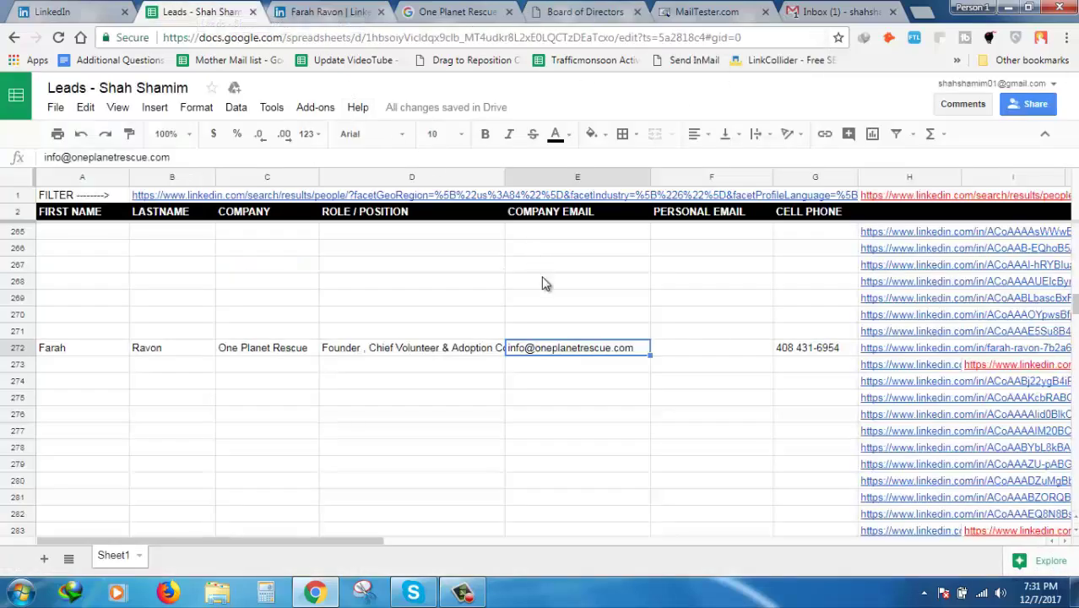
Review the lead's company e-mail in E272 and phone in G272.
left_click(630, 367)
left_click(596, 347)
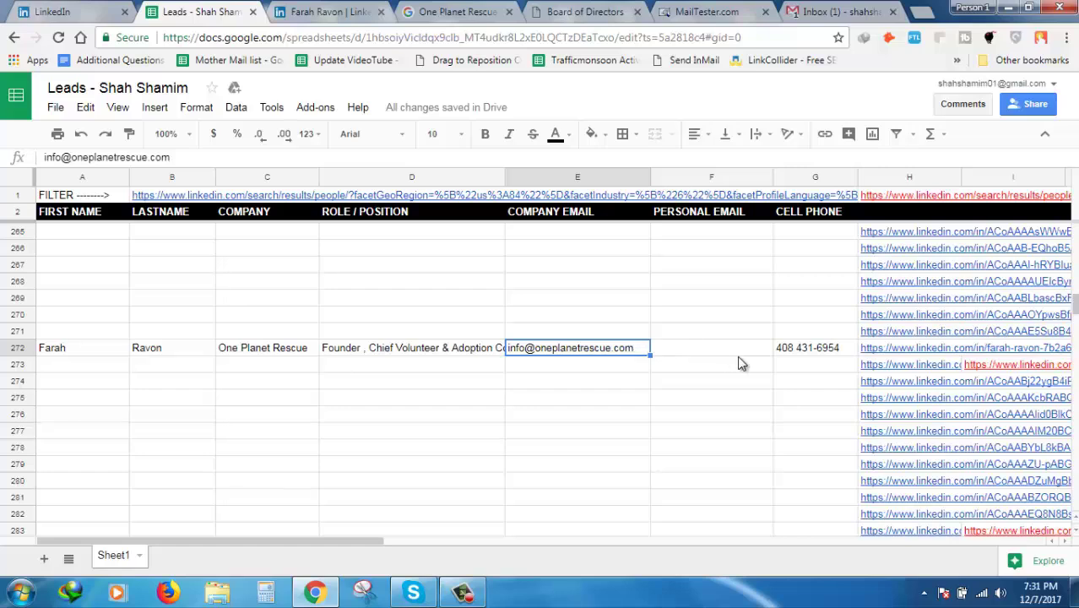
left_click(812, 352)
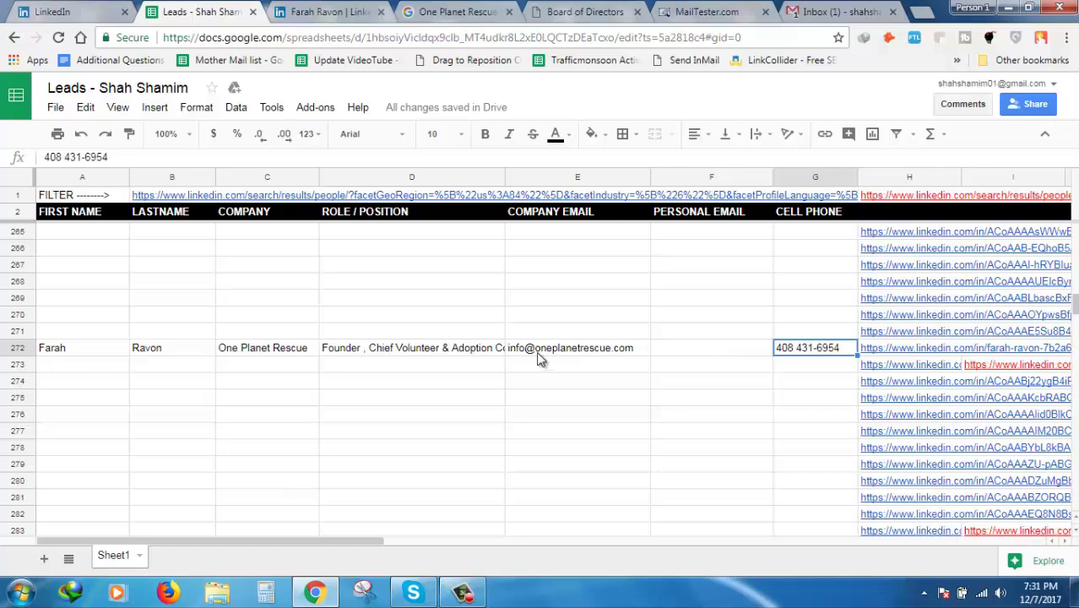
Close the unsent New Message draft in Gmail.
left_click(342, 10)
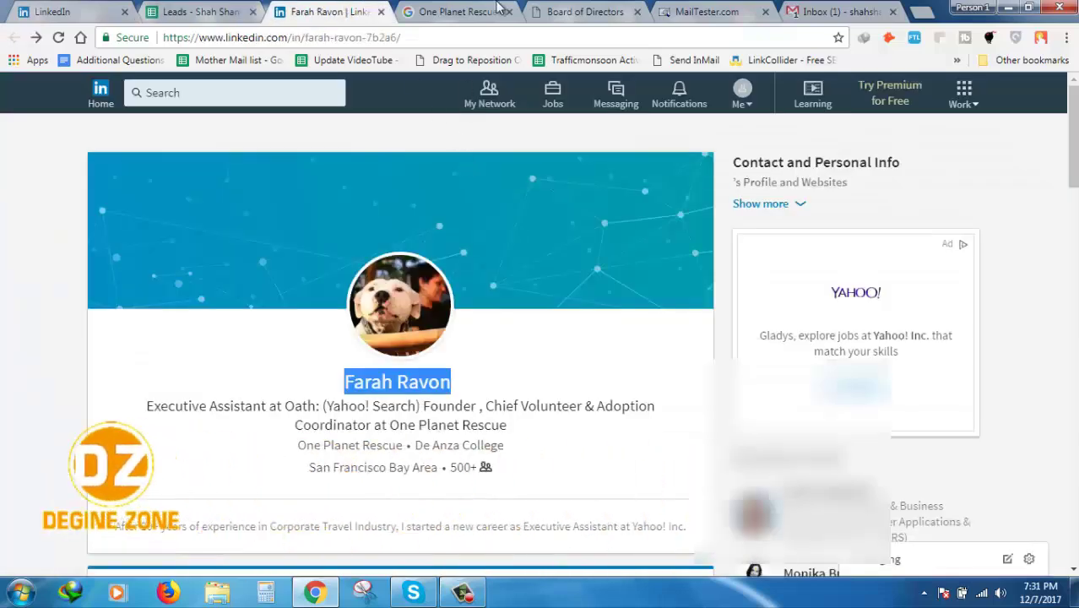
left_click(601, 9)
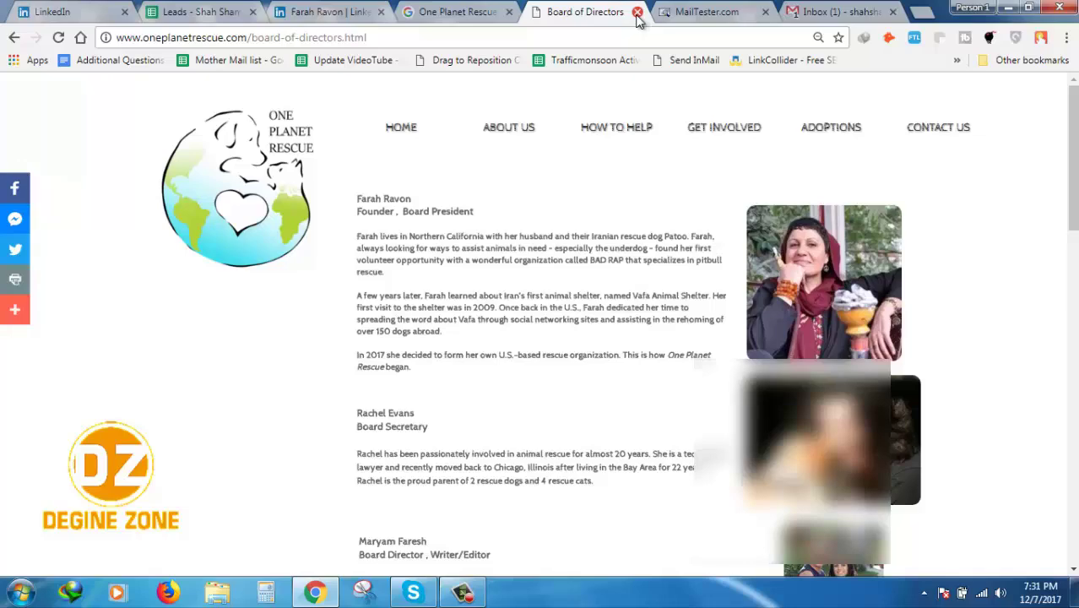
left_click(816, 10)
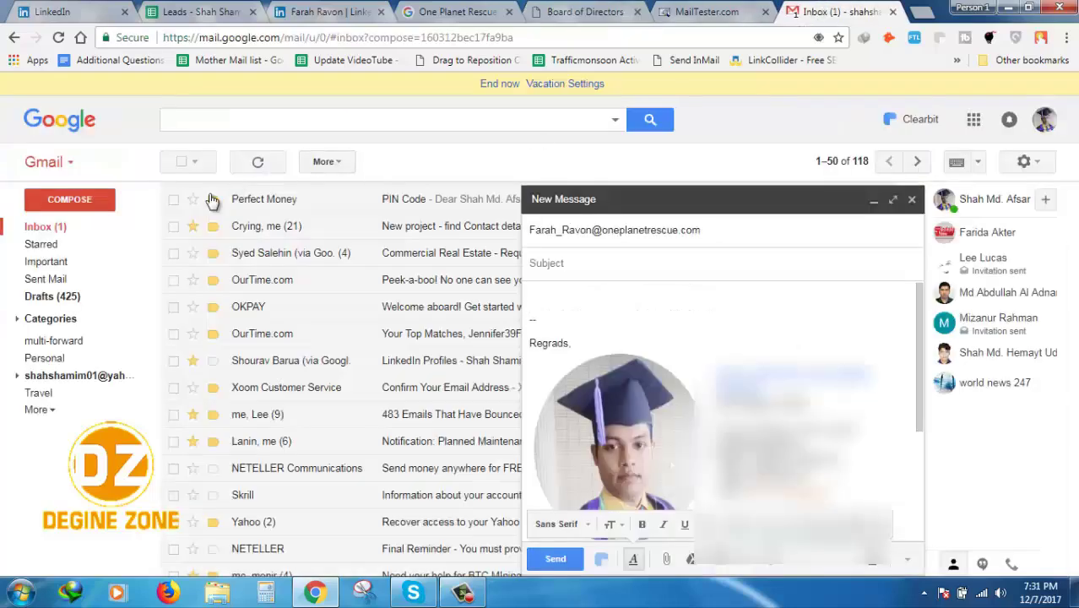
left_click(911, 200)
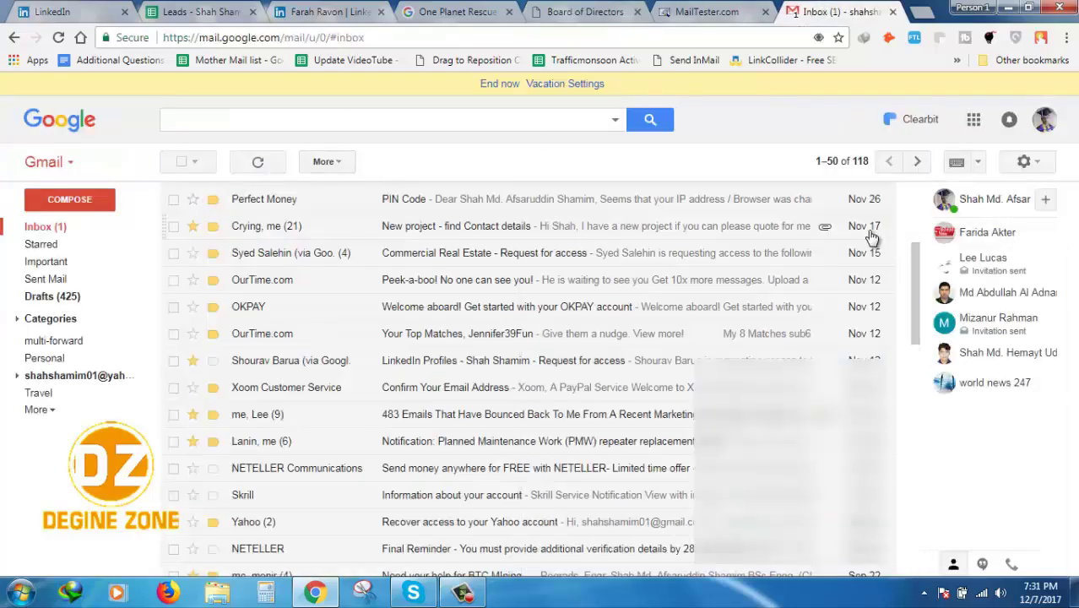
left_click(707, 12)
left_click(591, 10)
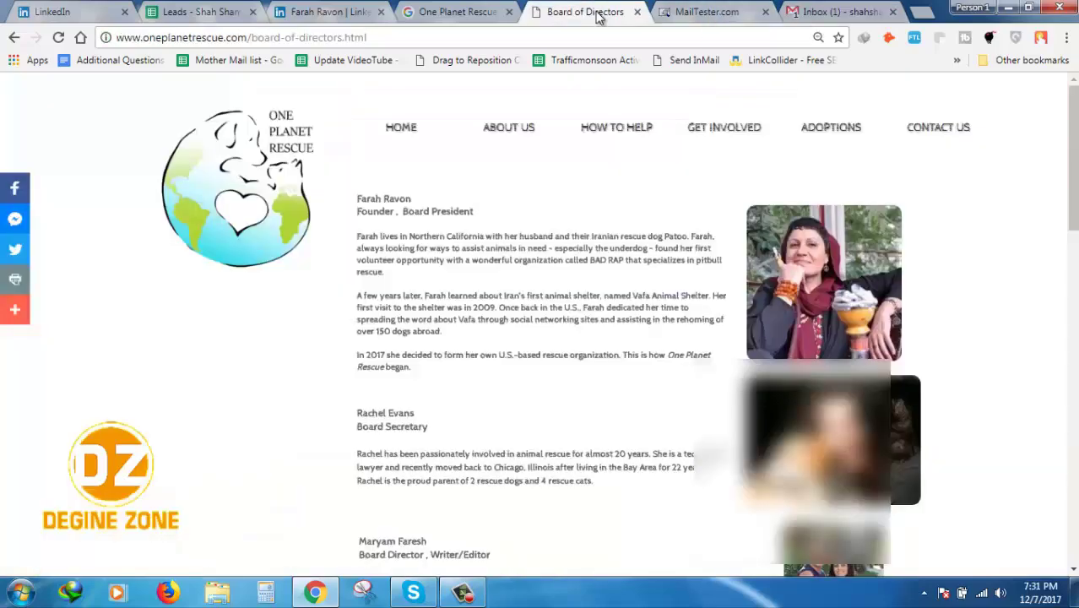
mouse_move(549, 184)
left_click_drag(399, 306, 357, 199)
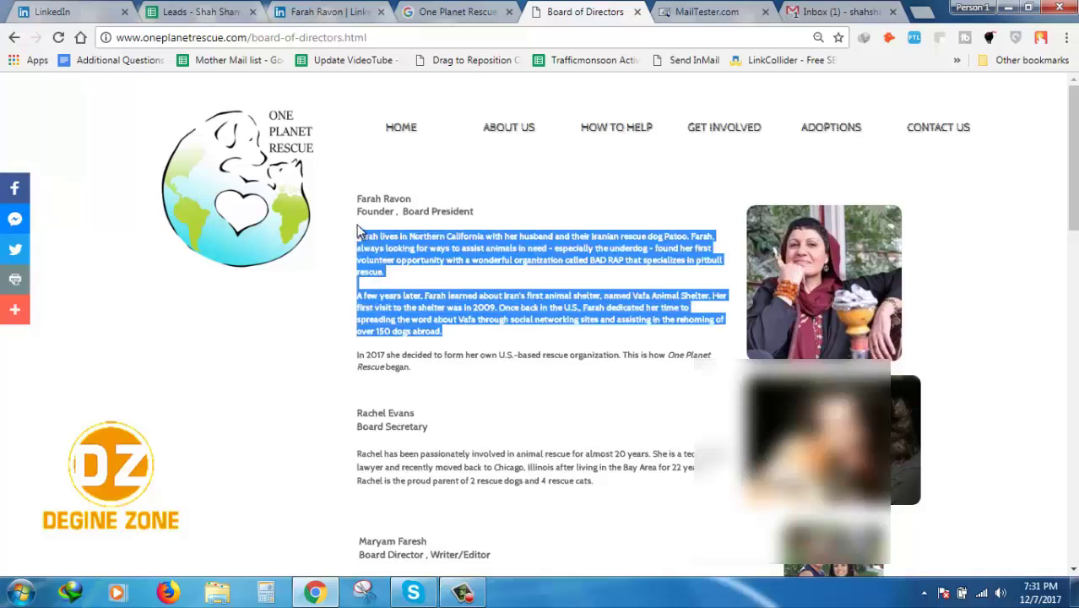
left_click(401, 266)
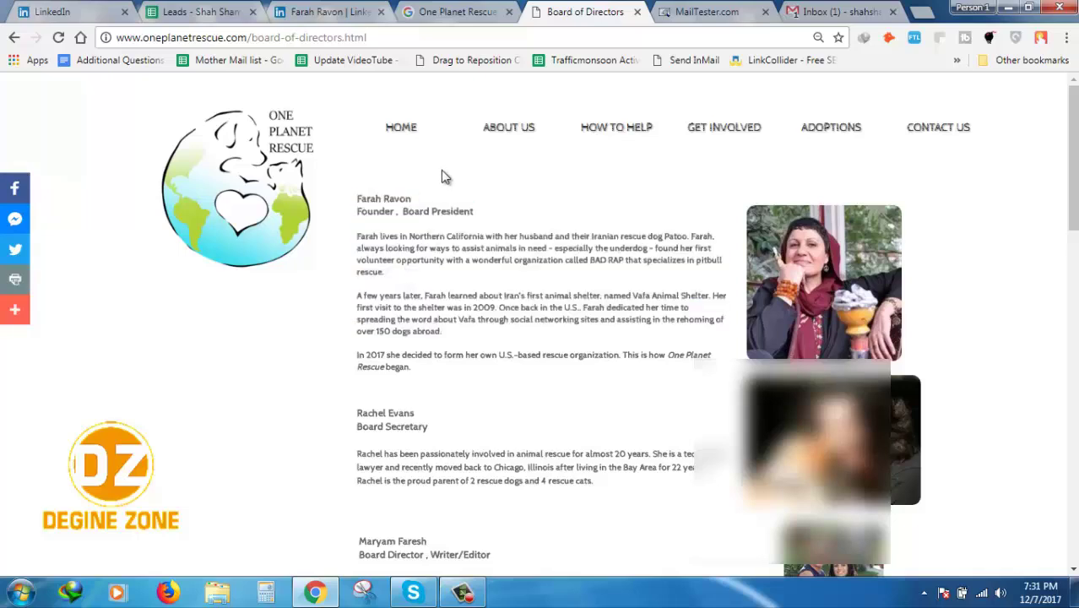
scroll(440, 179, "down", 5)
scroll(449, 187, "down", 5)
scroll(448, 189, "down", 5)
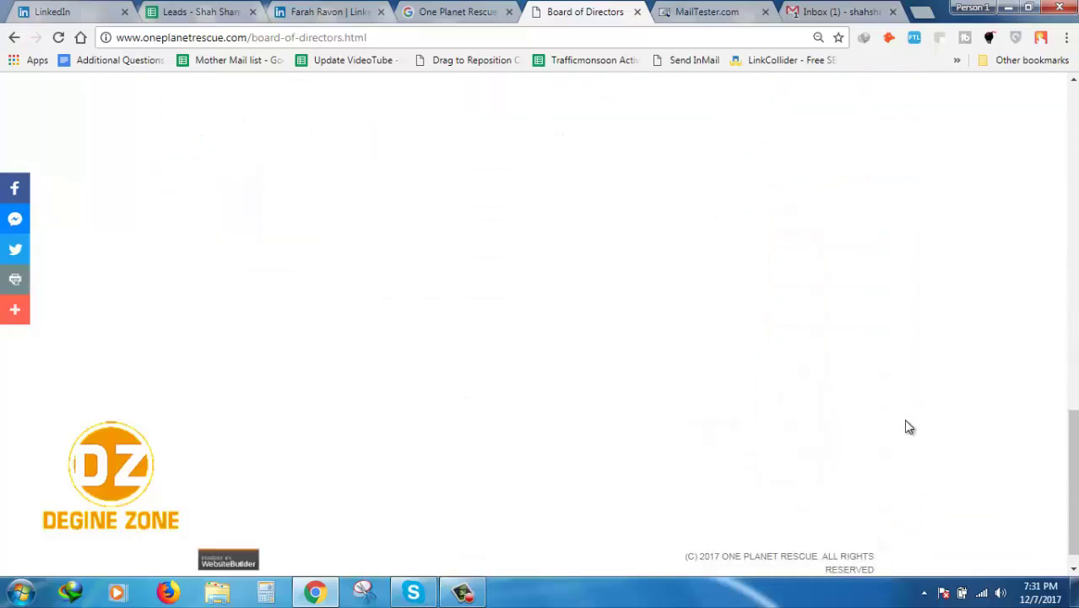
scroll(903, 418, "up", 10)
scroll(910, 390, "up", 5)
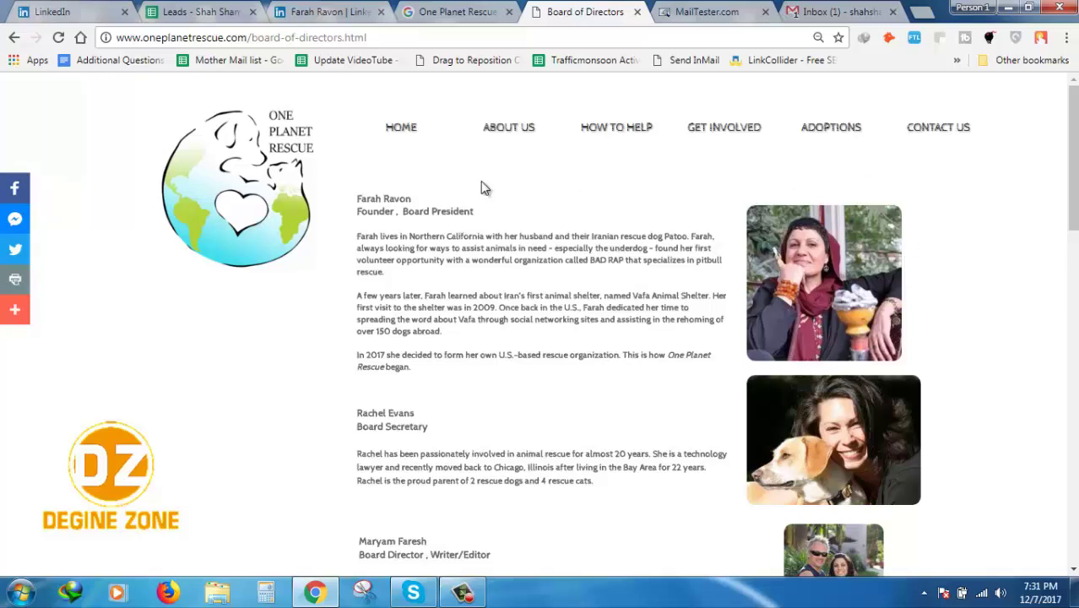
scroll(246, 410, "down", 5)
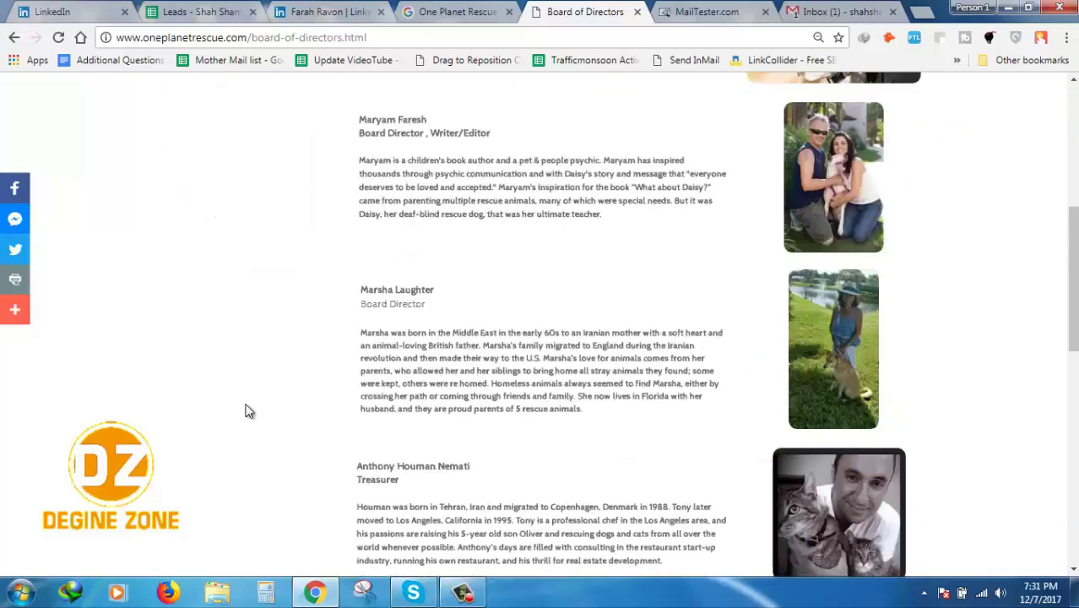
left_click(22, 187)
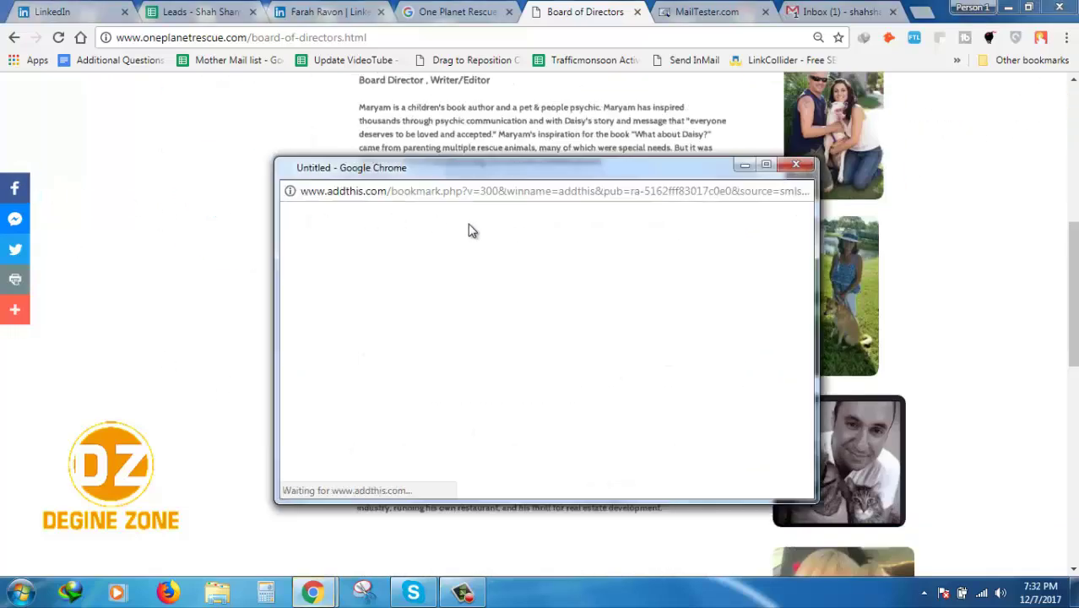
left_click(808, 168)
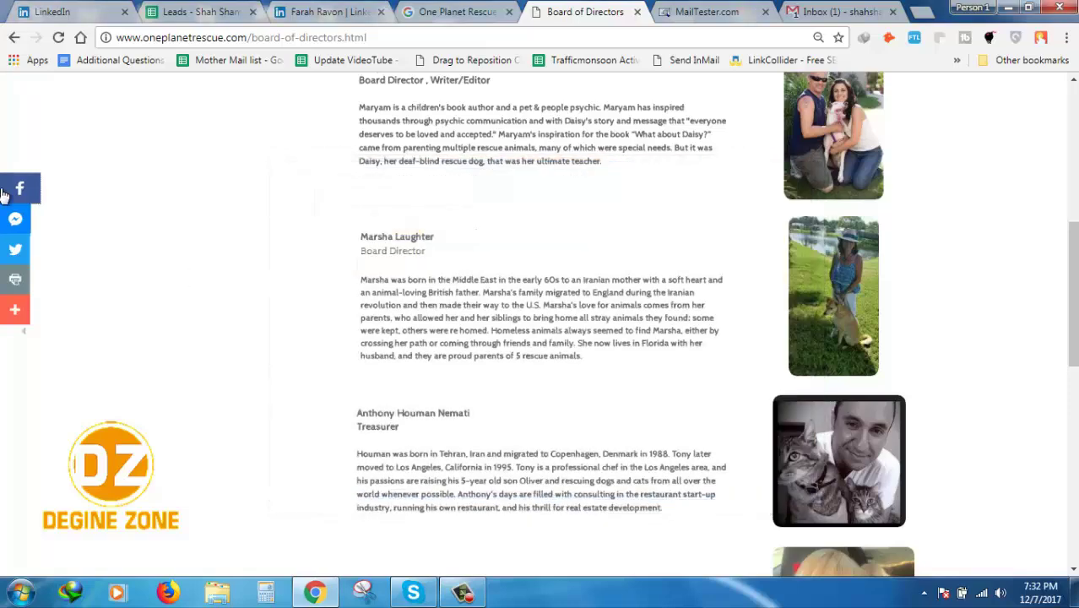
scroll(342, 333, "down", 5)
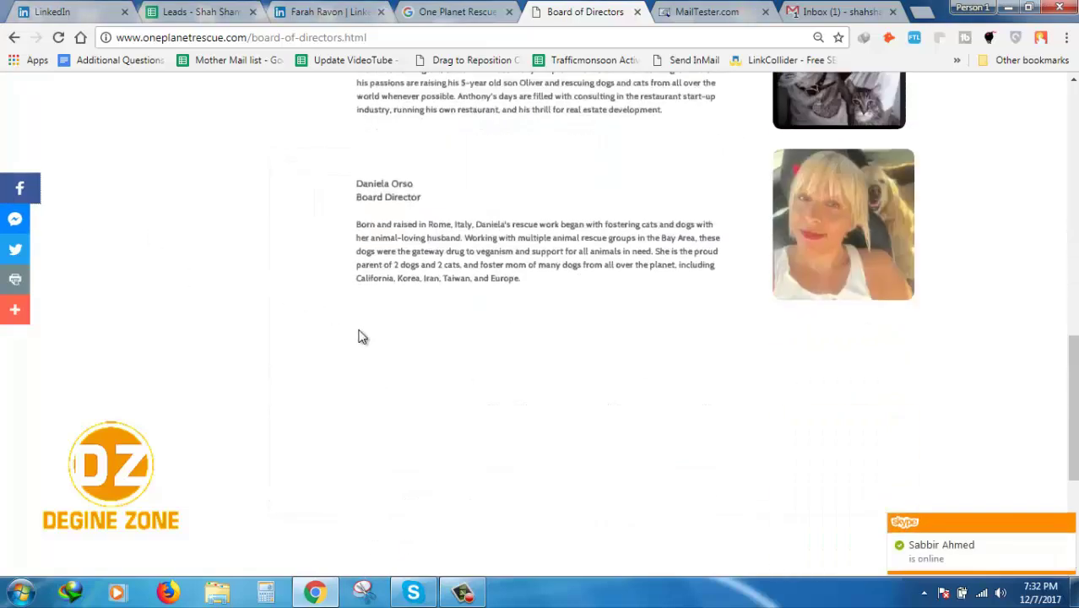
scroll(363, 334, "down", 5)
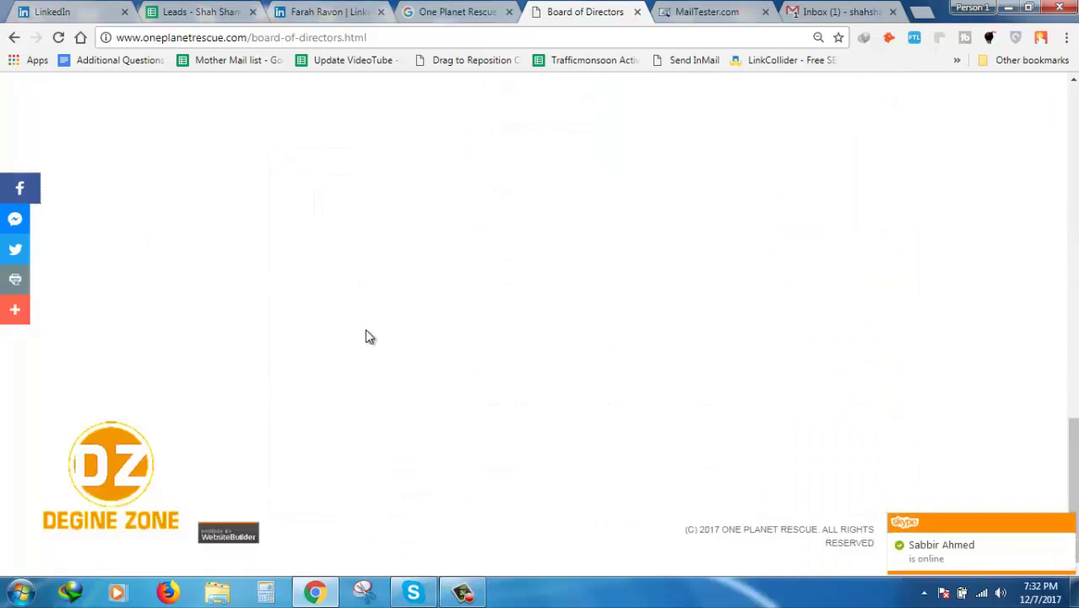
left_click(637, 13)
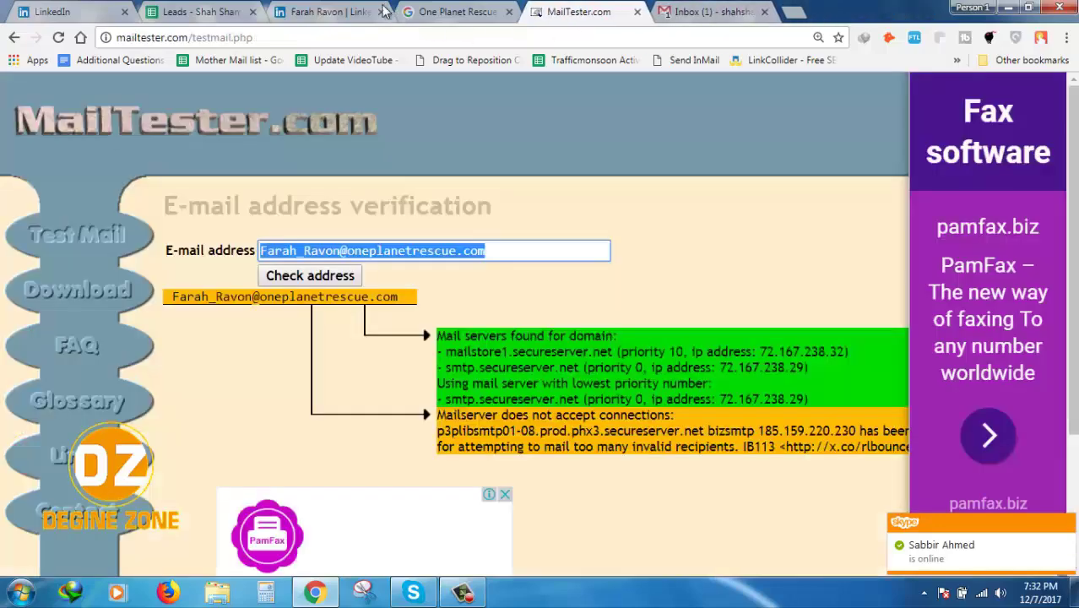
Open the next lead's LinkedIn profile from the link preview in H273.
left_click(203, 11)
left_click(713, 349)
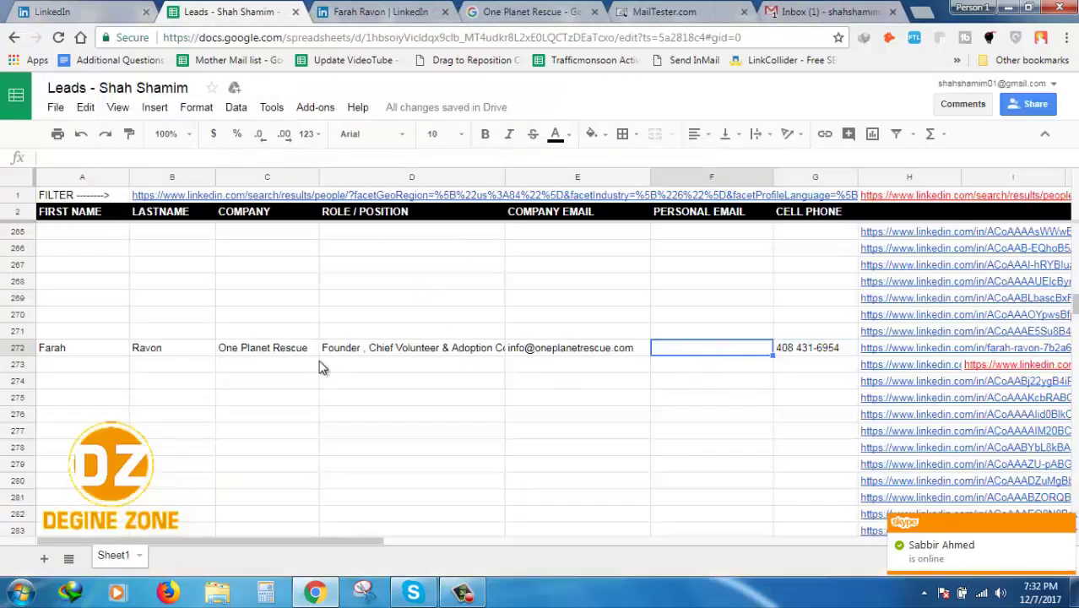
scroll(320, 363, "down", 2)
left_click(882, 287)
left_click(937, 262)
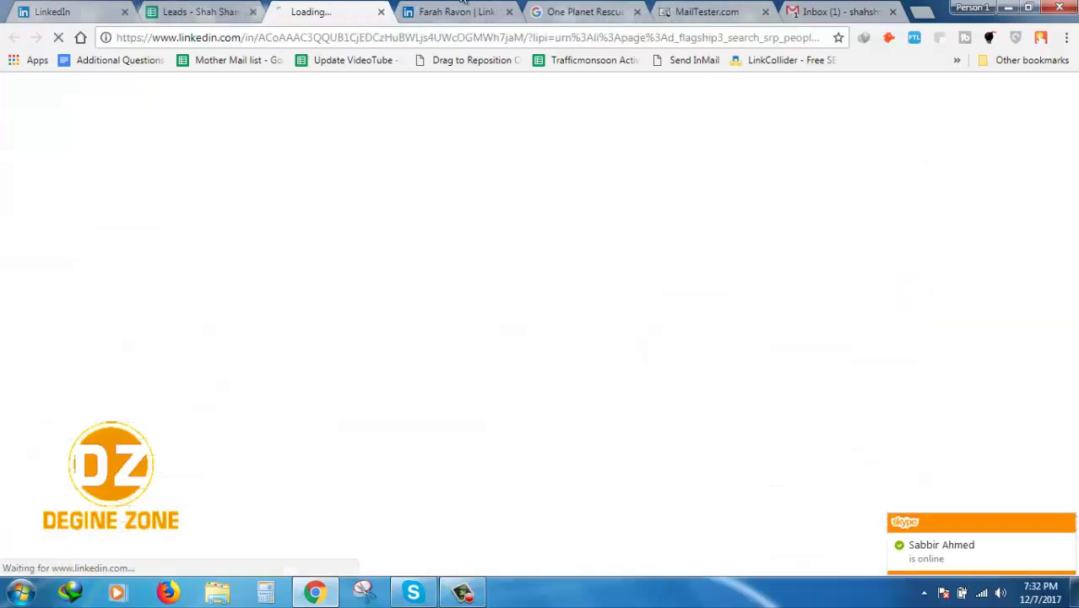
Close the previous lead's profile and company website tabs.
left_click(512, 18)
left_click(509, 12)
left_click(510, 12)
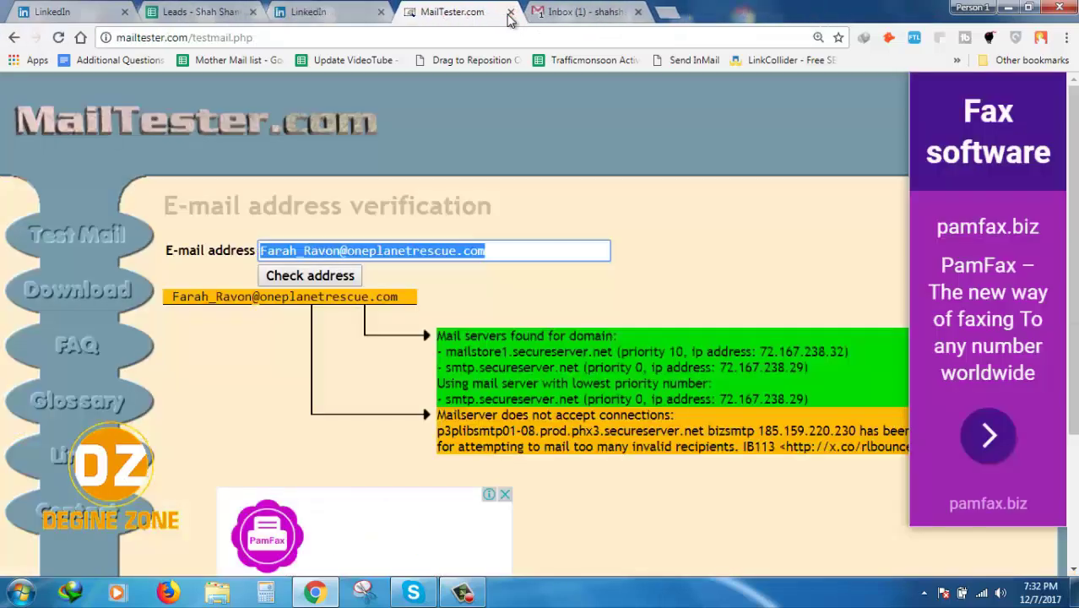
left_click(355, 12)
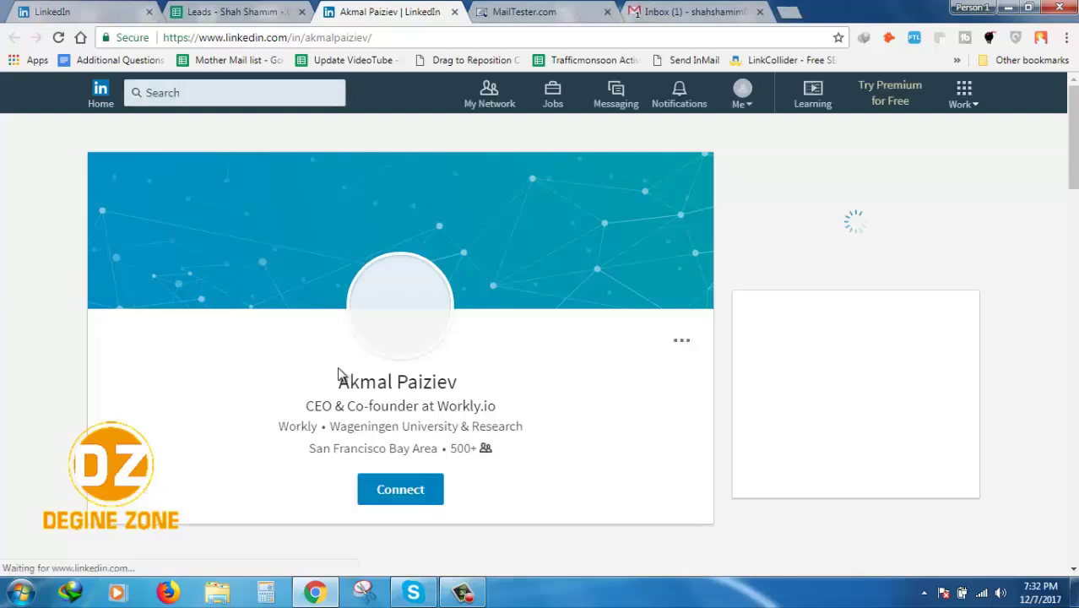
Copy the lead's full name from the profile and paste it into A273.
left_click_drag(338, 382, 447, 380)
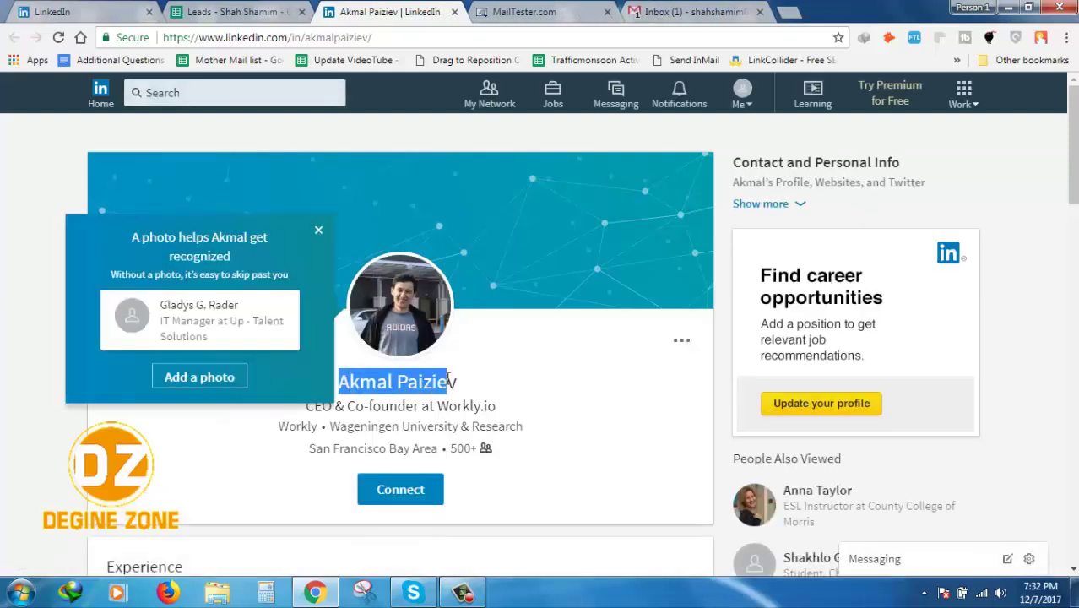
left_click(318, 234)
left_click_drag(337, 382, 471, 394)
key("ctrl+c")
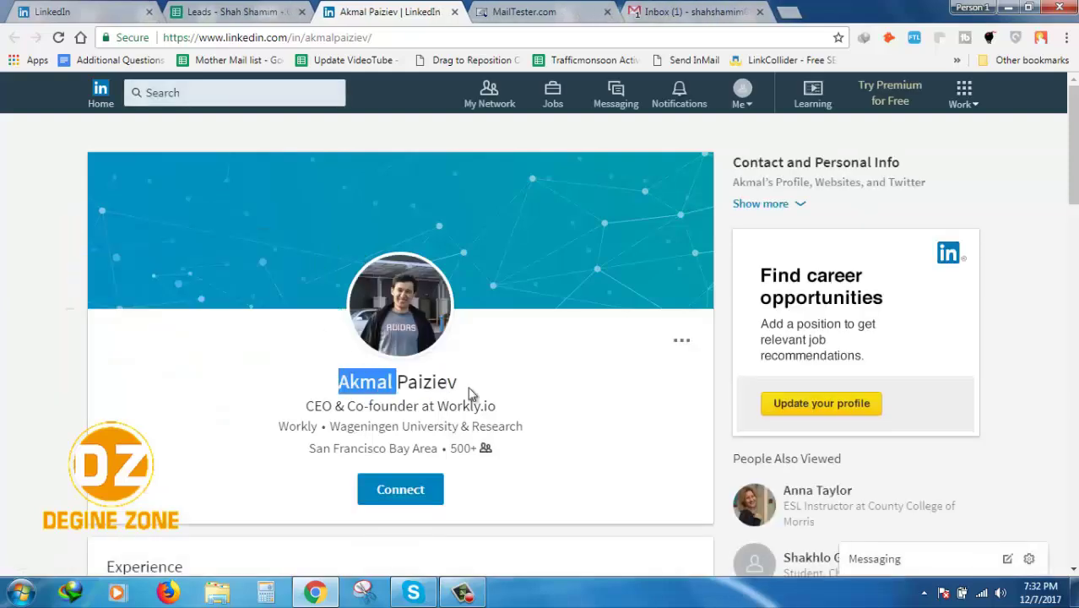
left_click(226, 7)
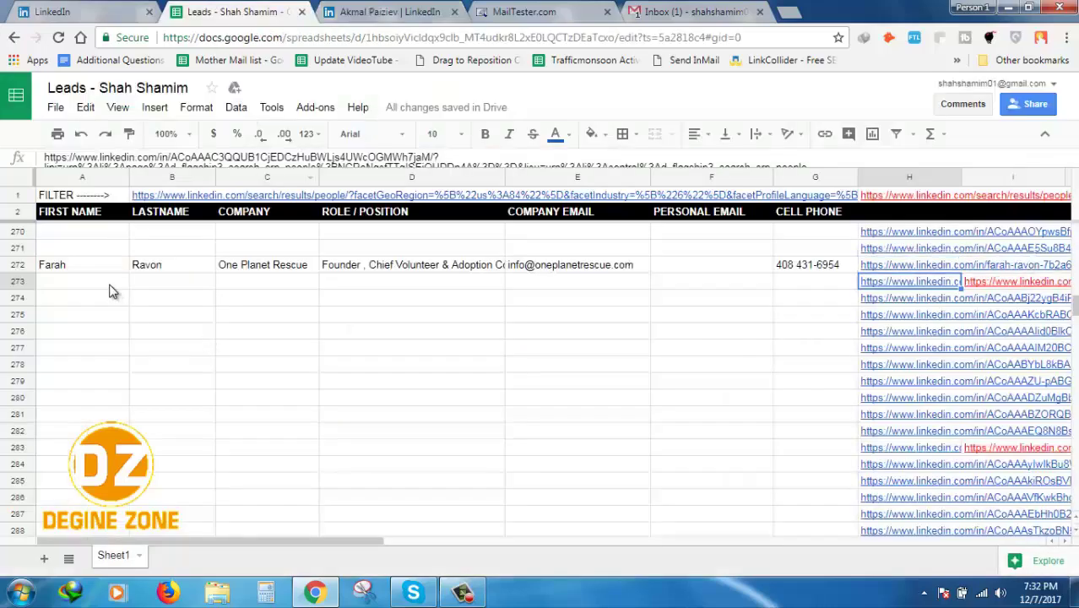
double_click(77, 284)
key("ctrl+v")
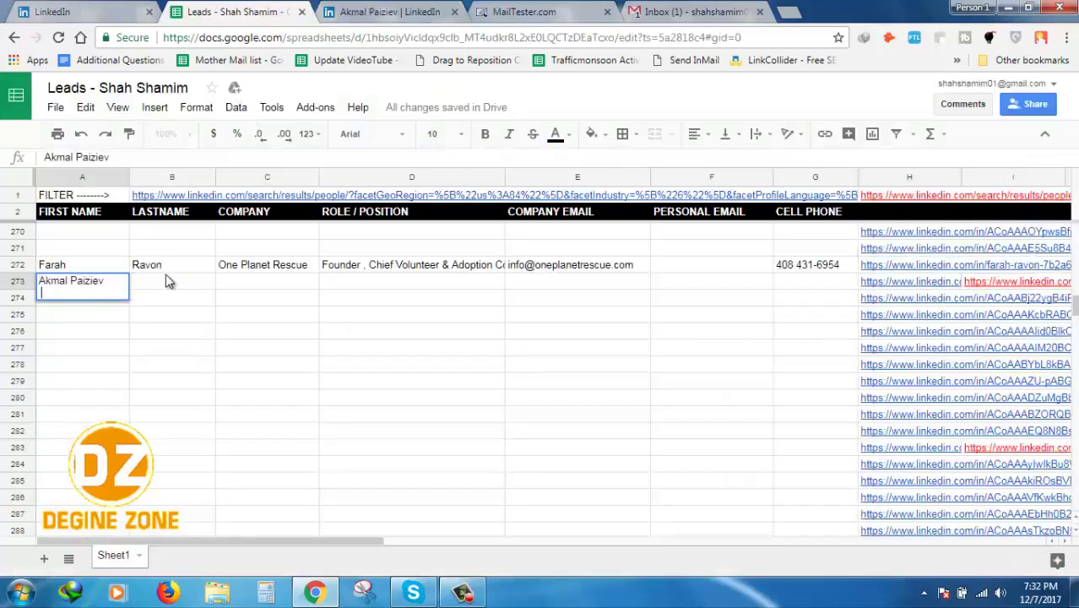
Trim the surname out of A273 so only the lead's first name remains.
key("BackSpace")
key("Tab")
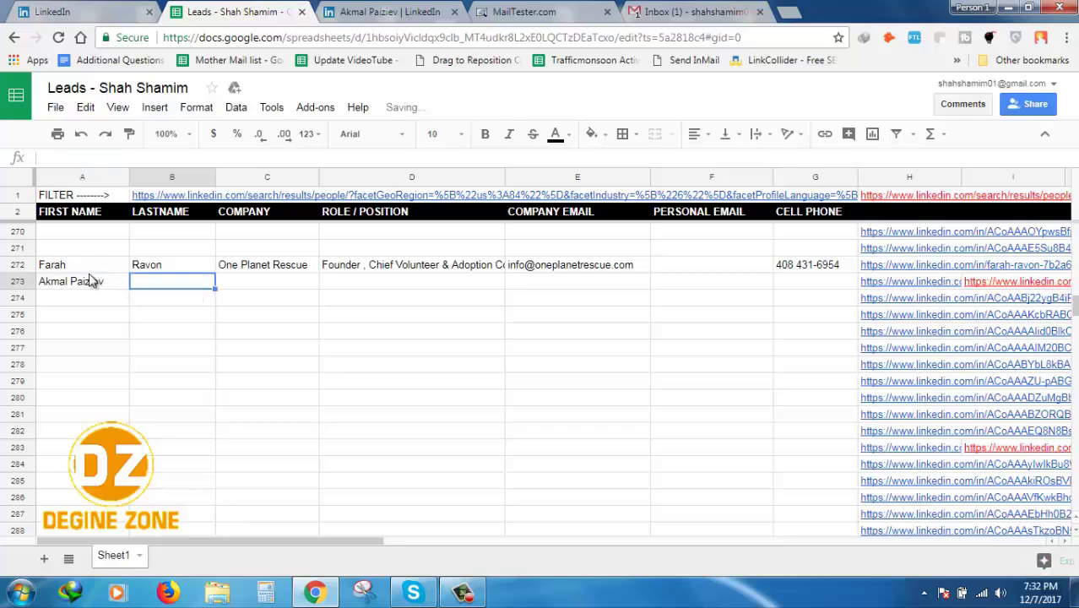
left_click(94, 287)
double_click(96, 291)
left_click_drag(69, 281, 185, 279)
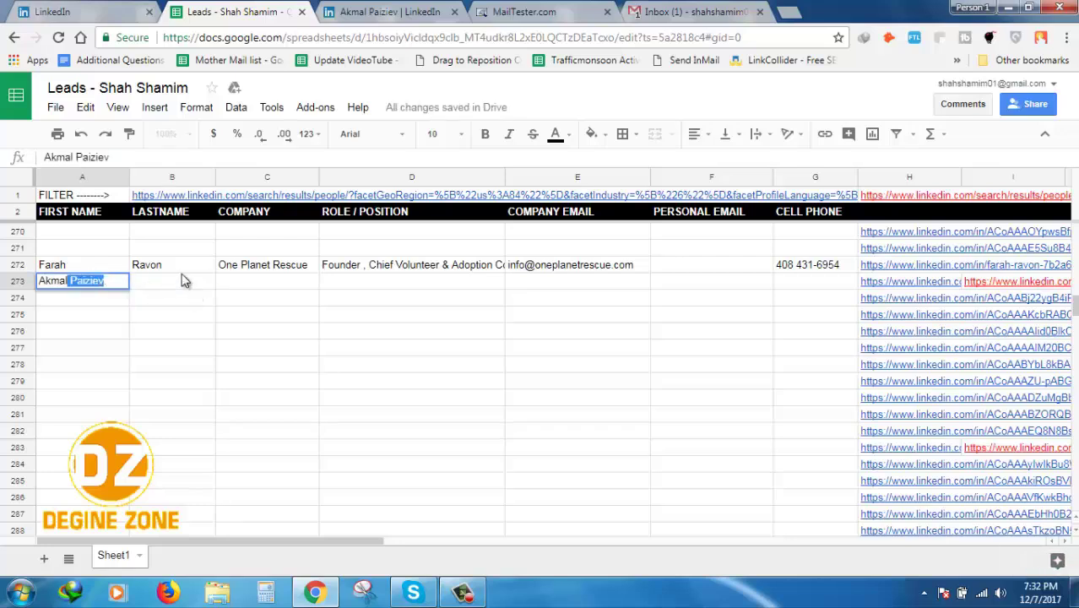
key("ctrl+x")
left_click(212, 272)
Check the previous lead's name entries, then enter the lead's surname in B273.
left_click(177, 289)
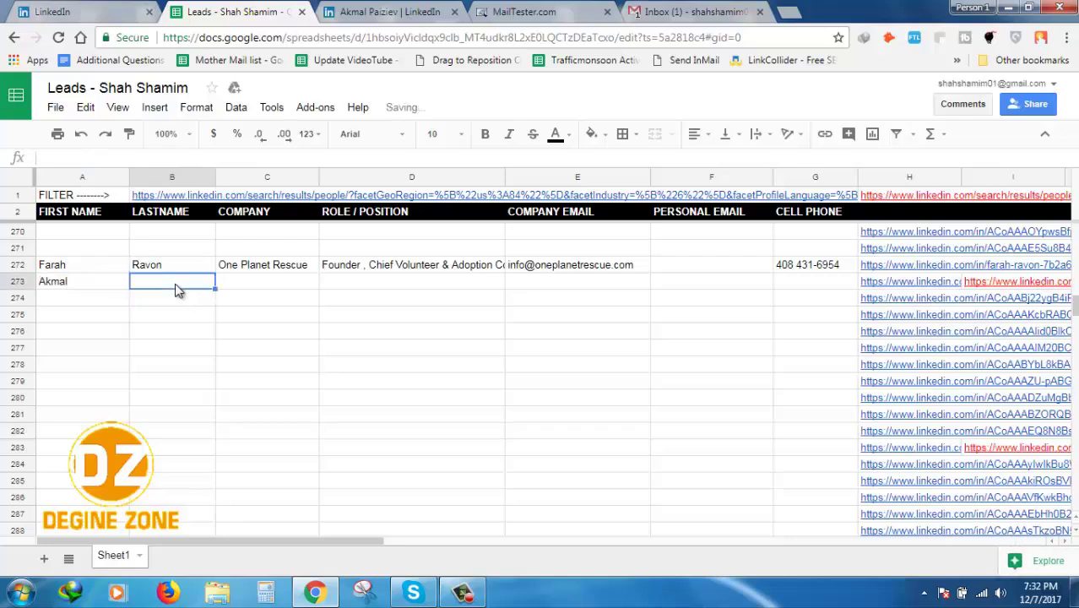
left_click(55, 267)
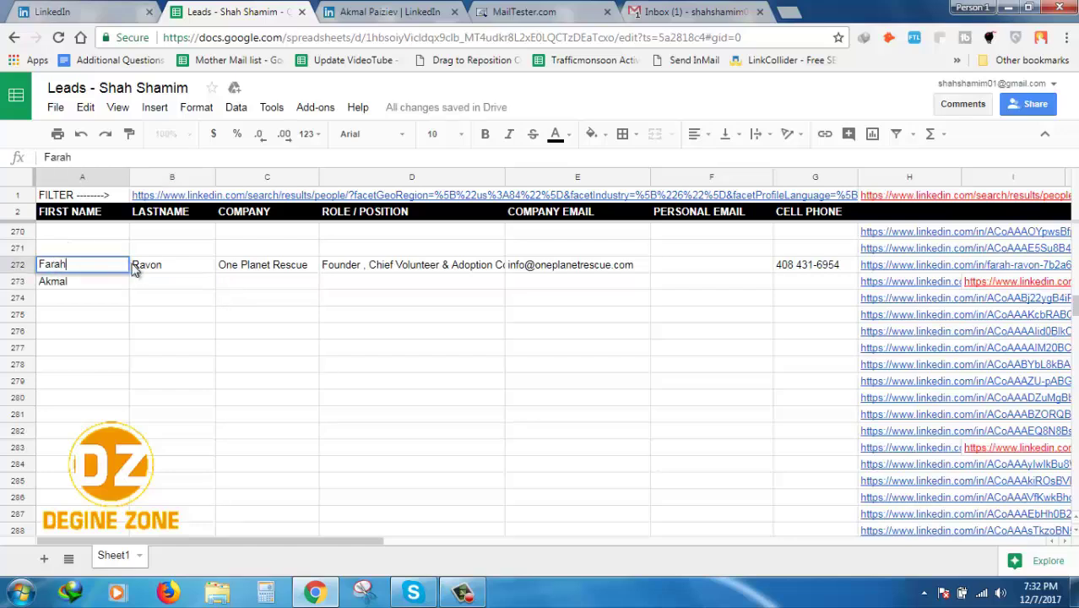
left_click(133, 265)
double_click(133, 265)
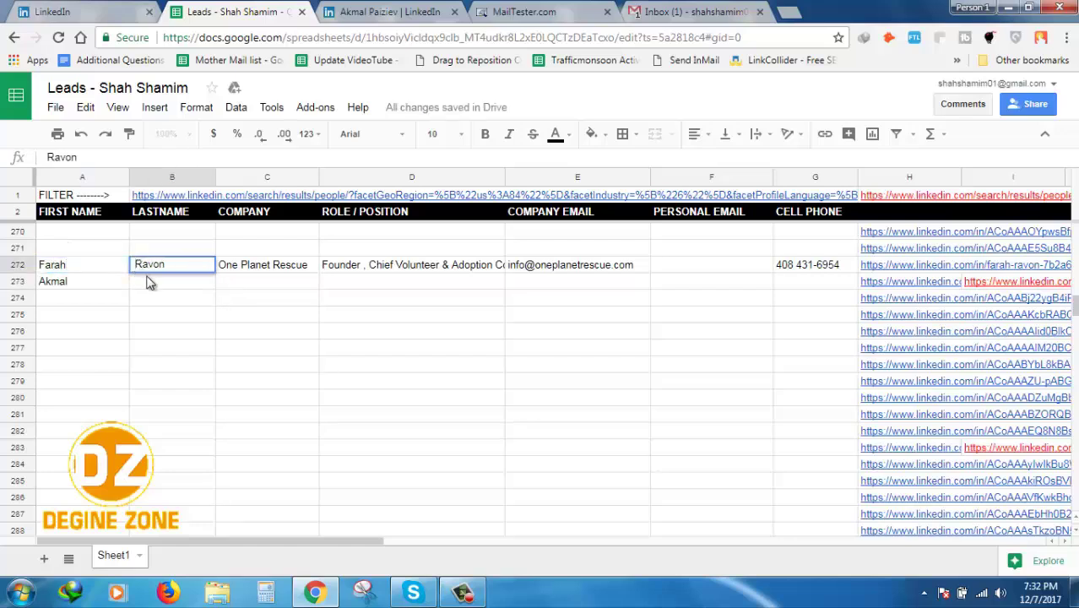
key("Escape")
double_click(166, 285)
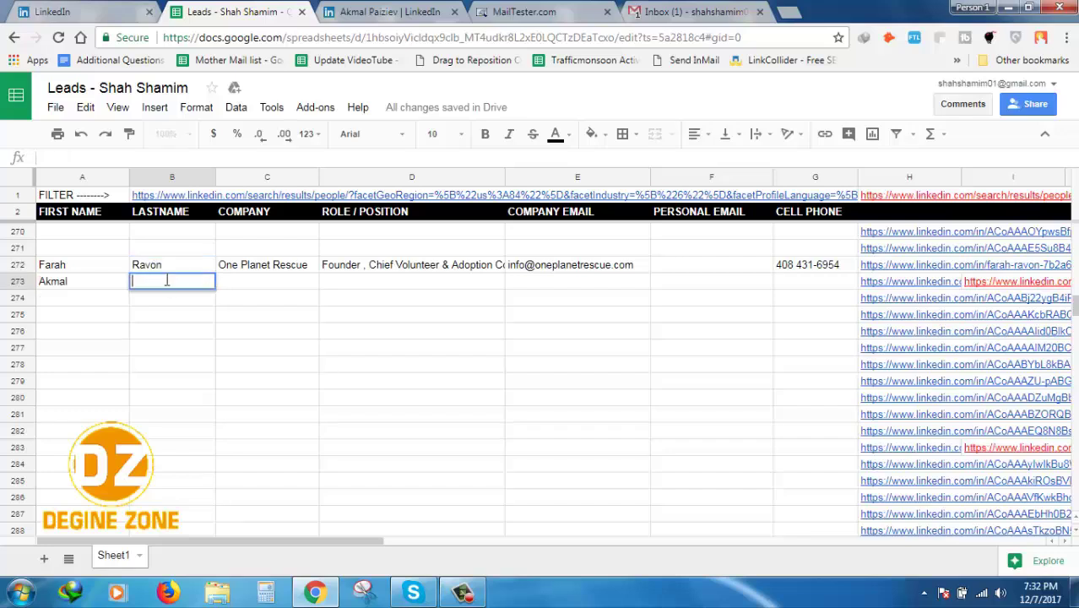
type("Paiziev")
key("Return")
Move to the empty company cell C273 and return to the lead's LinkedIn profile.
left_click(91, 279)
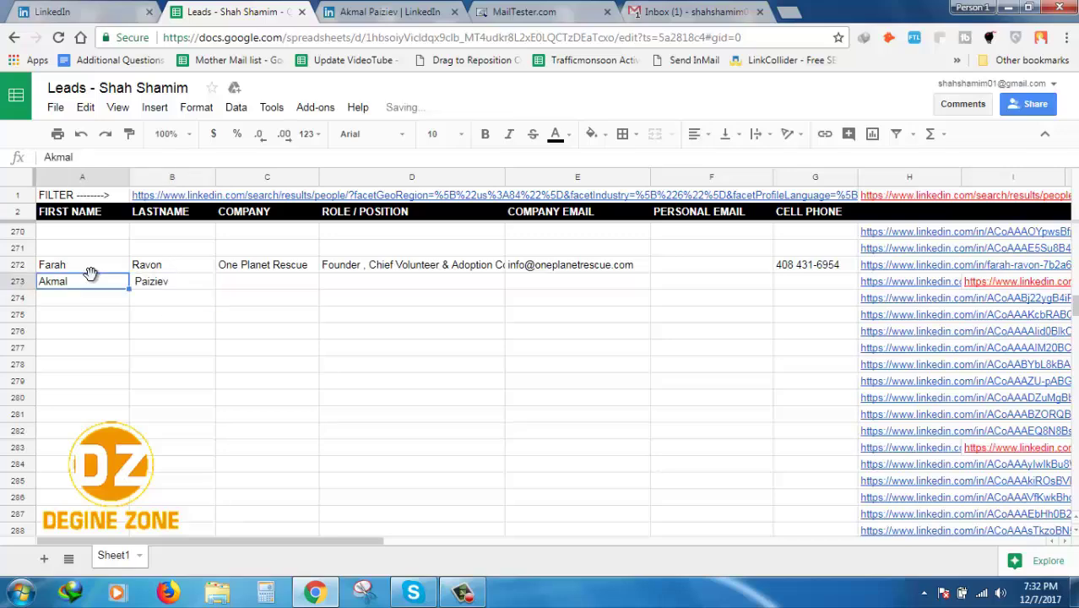
left_click(154, 286)
key("Return")
key("Down")
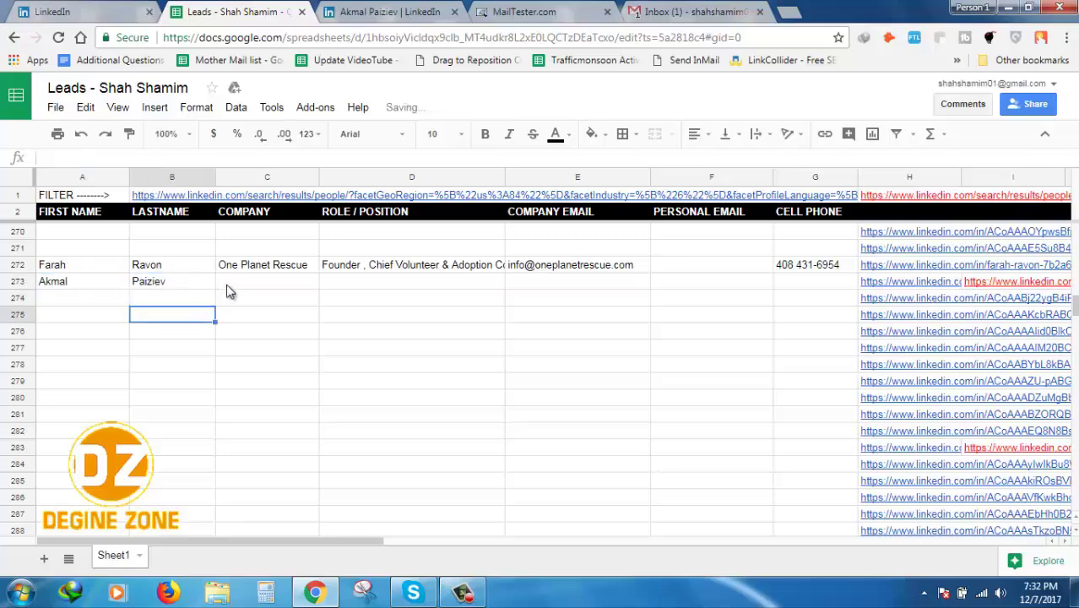
left_click(253, 280)
left_click(533, 8)
left_click(389, 11)
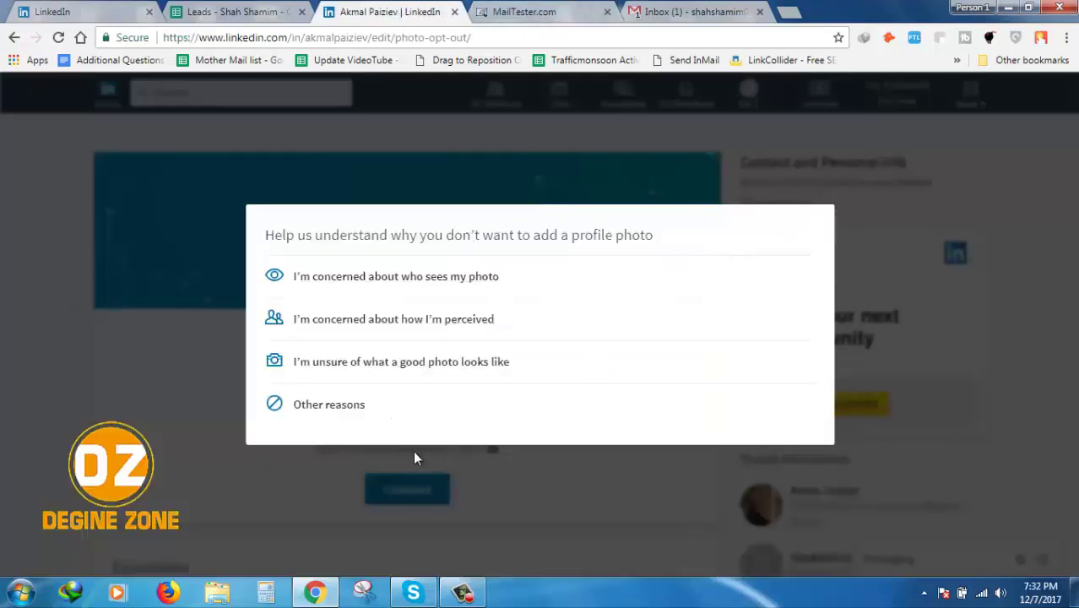
Dismiss the profile-photo feedback prompt and select 'CEO & Co-founder' in the headline.
left_click(334, 408)
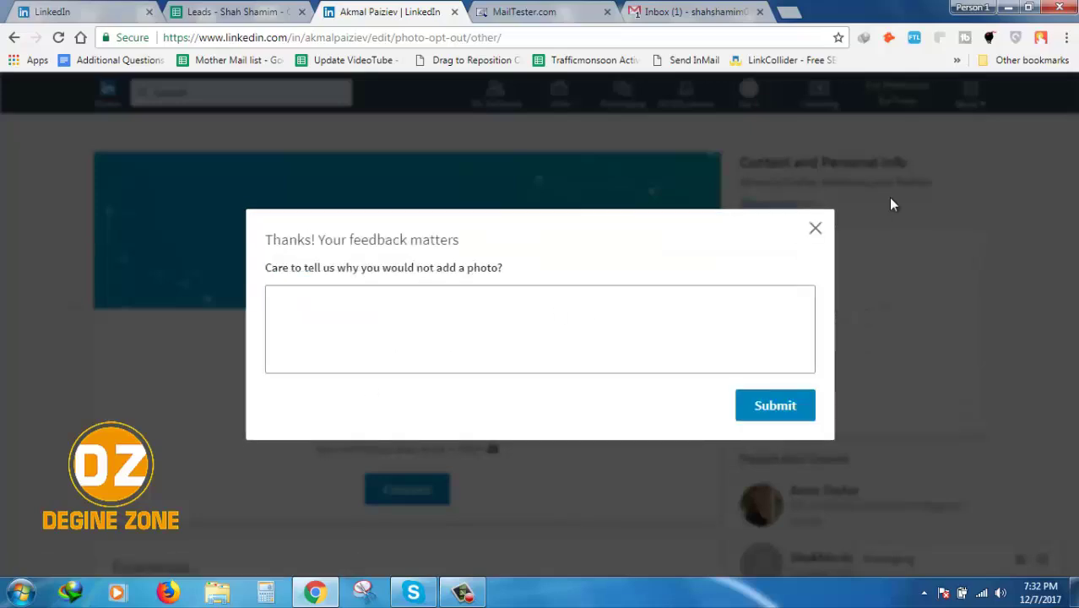
left_click(815, 227)
scroll(394, 331, "down", 1)
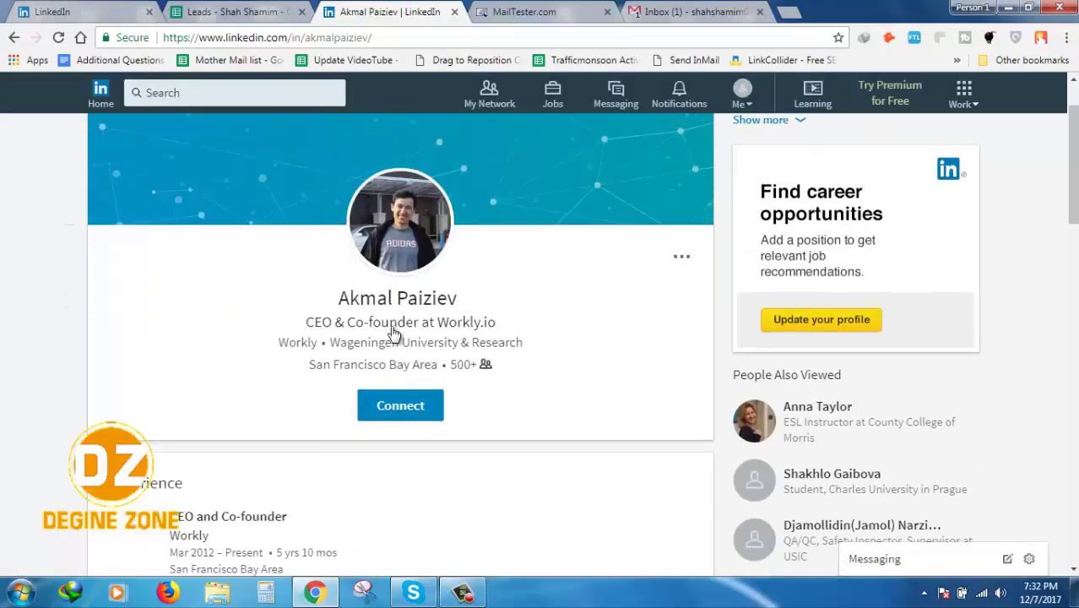
scroll(393, 331, "down", 3)
scroll(333, 217, "up", 2)
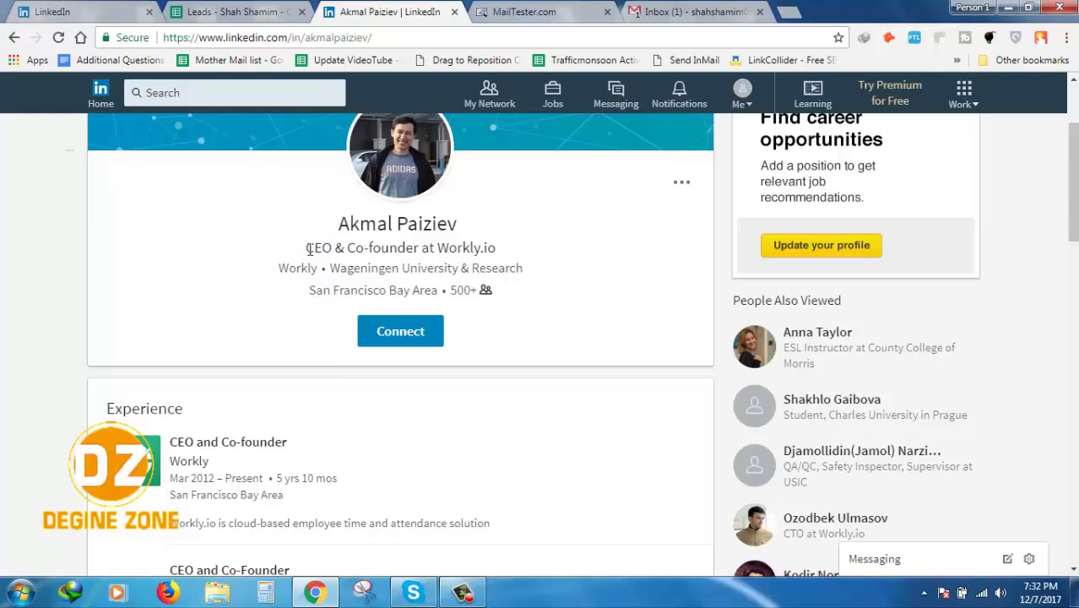
left_click_drag(309, 249, 389, 247)
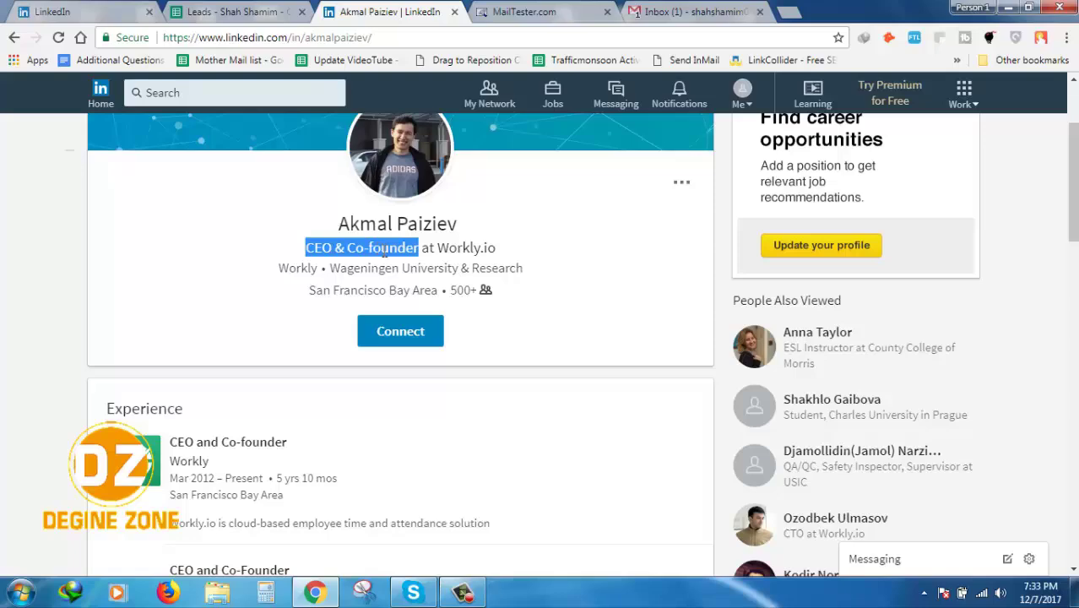
Enter 'CEO & Co-founder' as the role in D273.
left_click(230, 11)
double_click(288, 292)
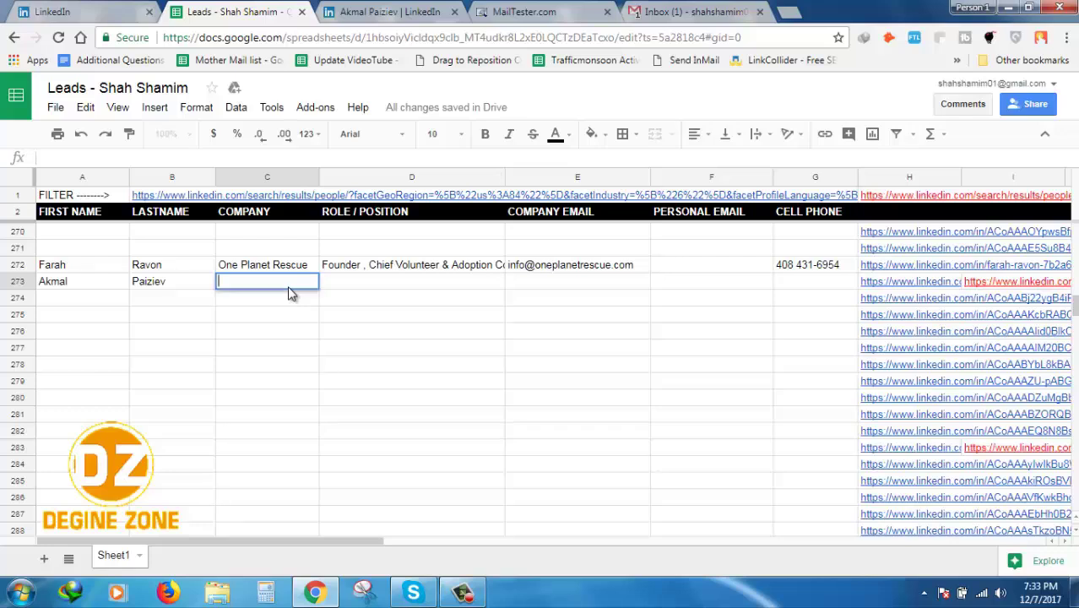
left_click(355, 289)
type("CEO & Co-founder")
key("Return")
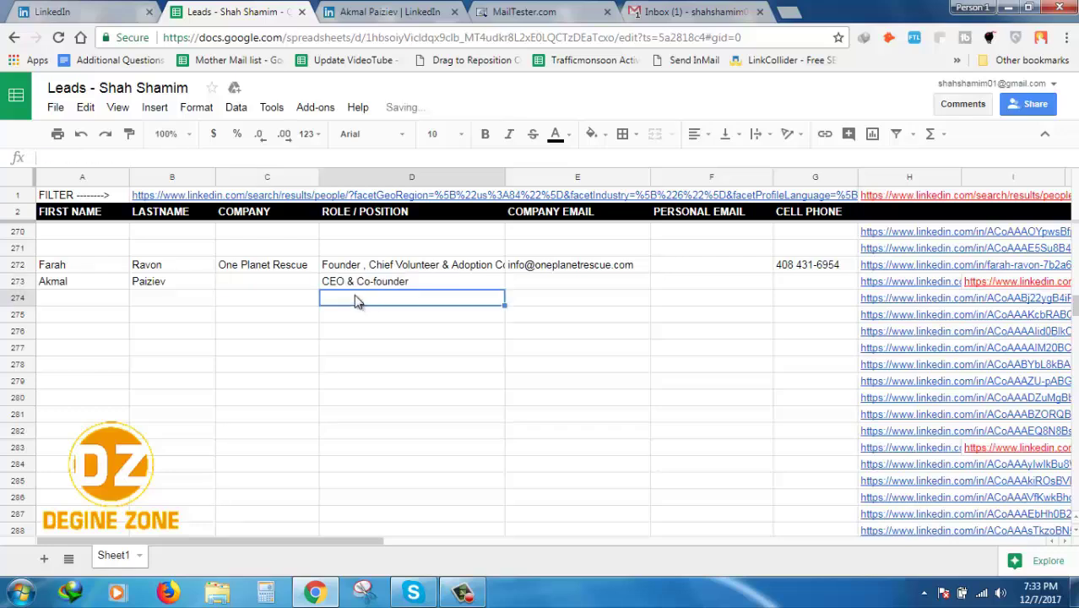
Clear the accidentally pasted duplicate role from D274, leaving row 274 empty.
key("ctrl+v")
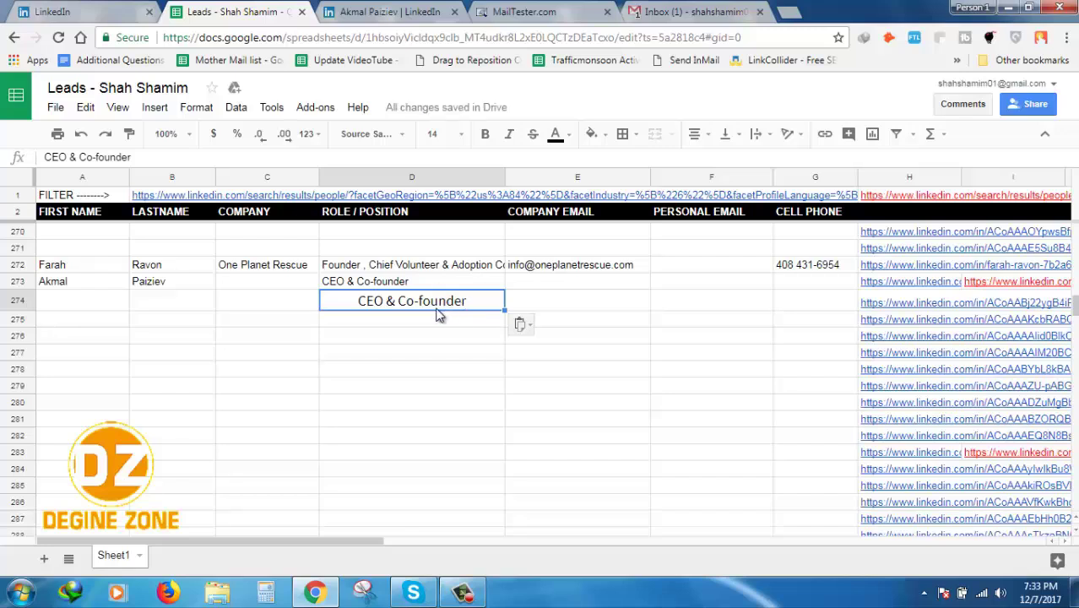
key("ctrl+z")
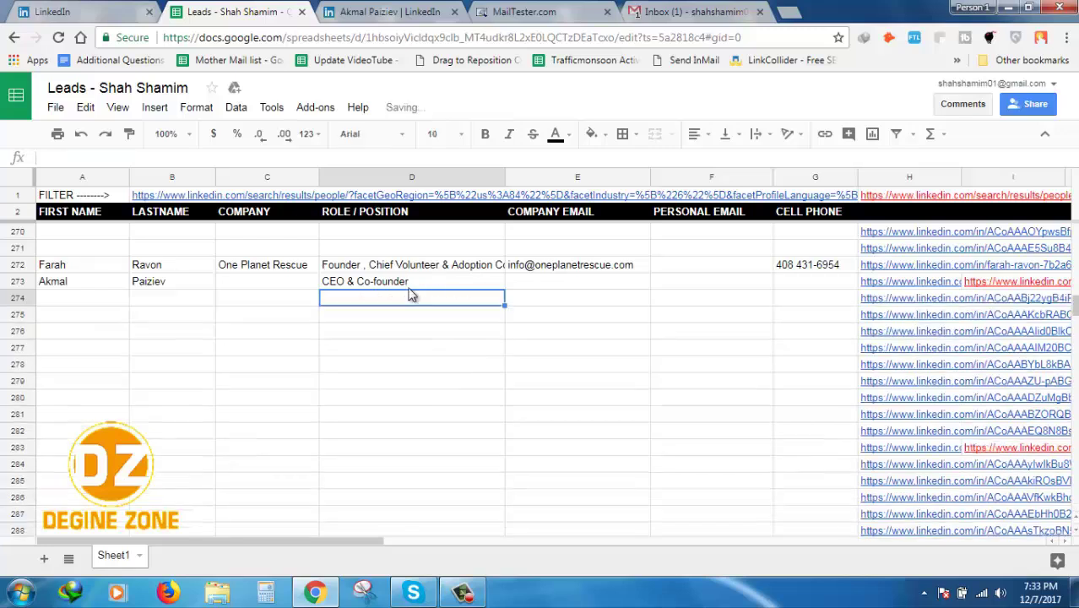
double_click(413, 297)
key("ctrl+v")
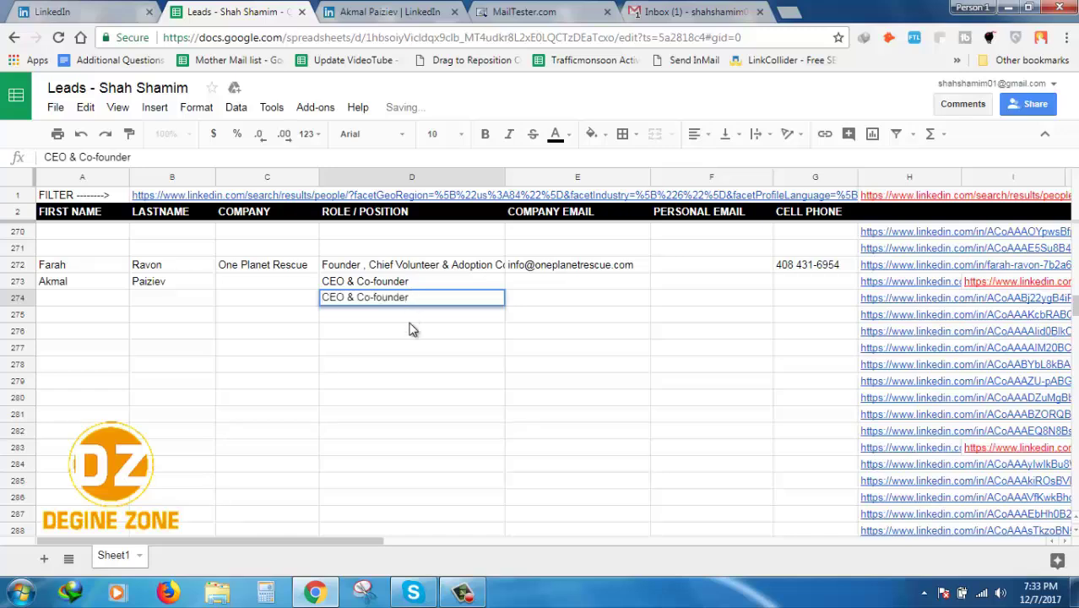
left_click(411, 326)
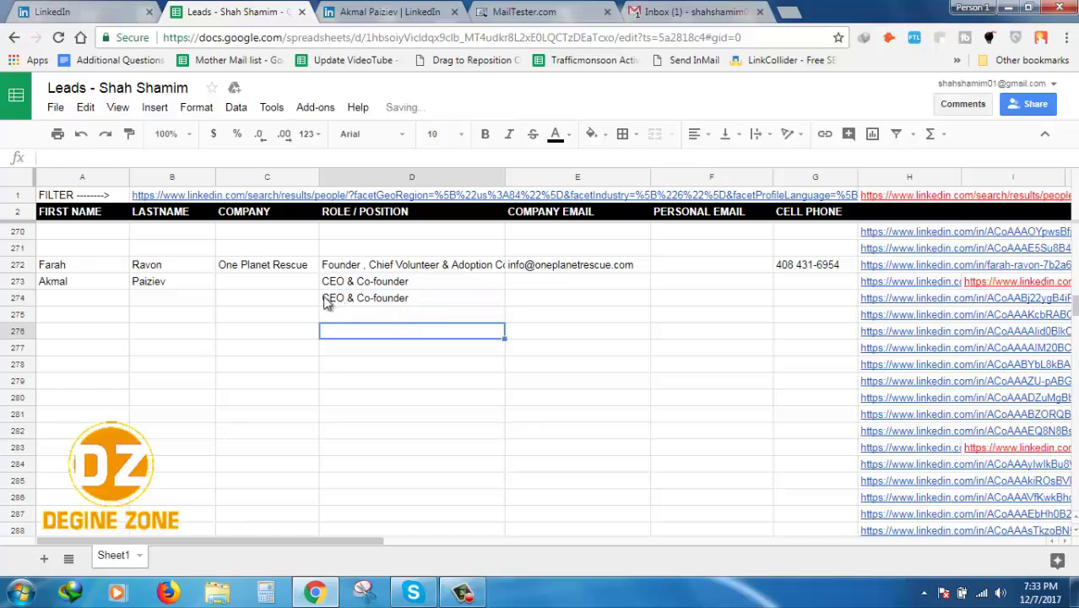
left_click(427, 300)
double_click(431, 298)
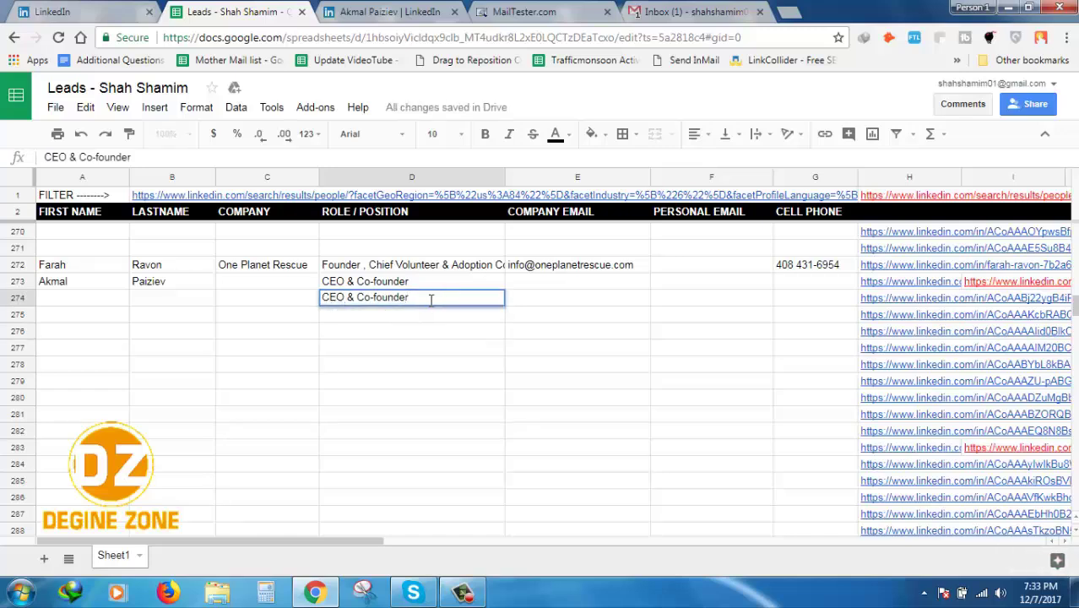
key("ctrl+z")
key("ctrl+y")
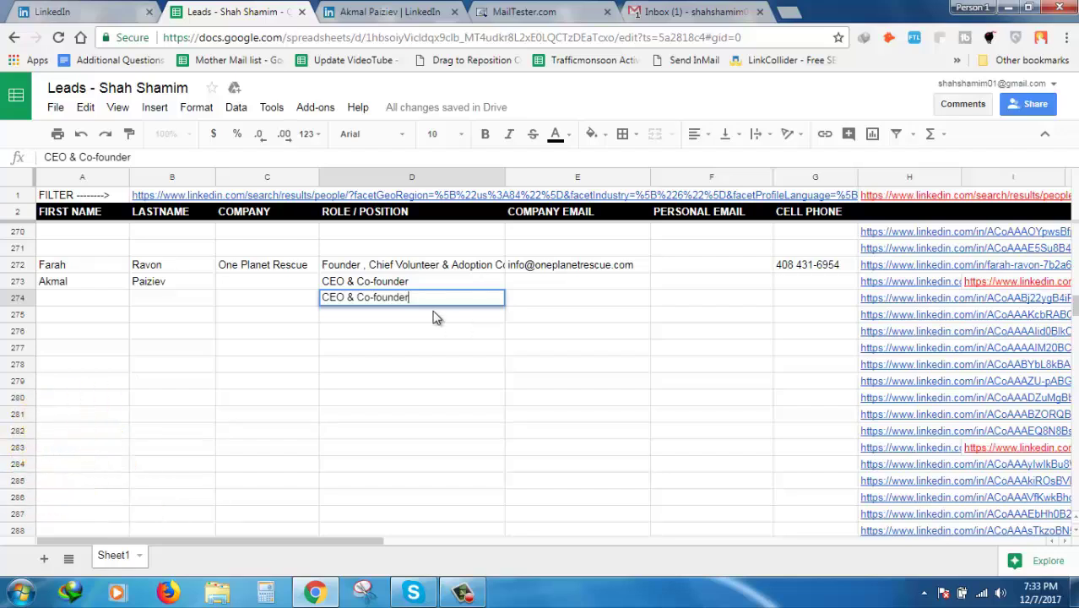
key("Return")
key("Up")
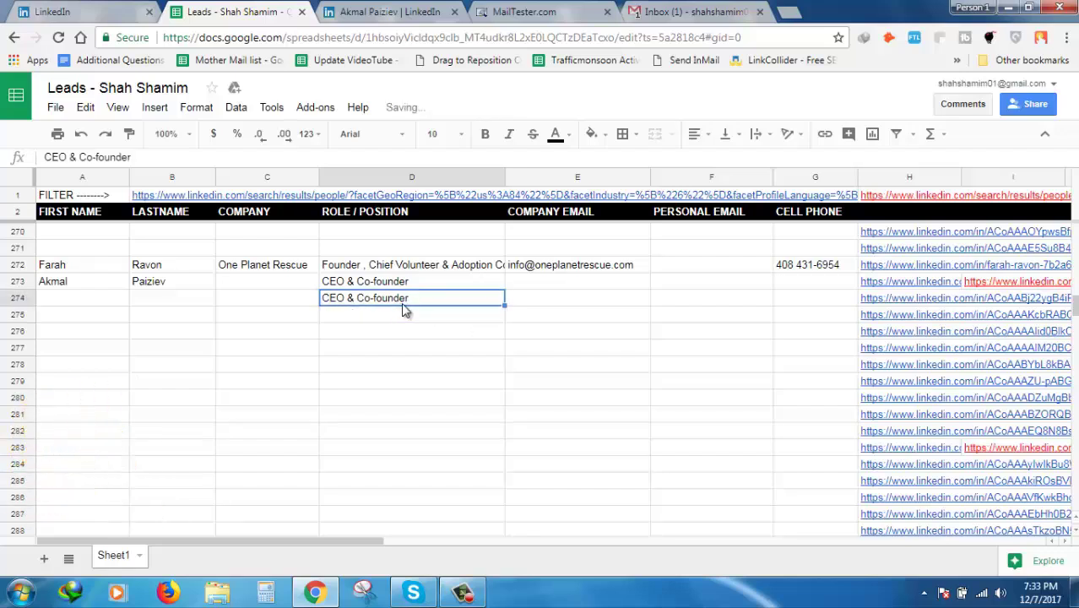
key("Delete")
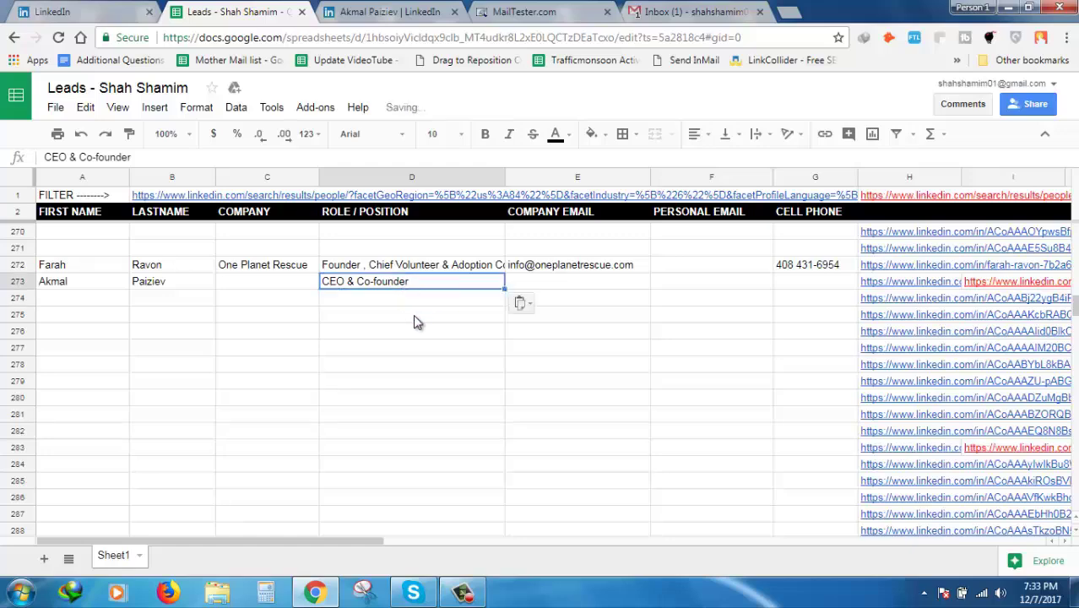
double_click(412, 314)
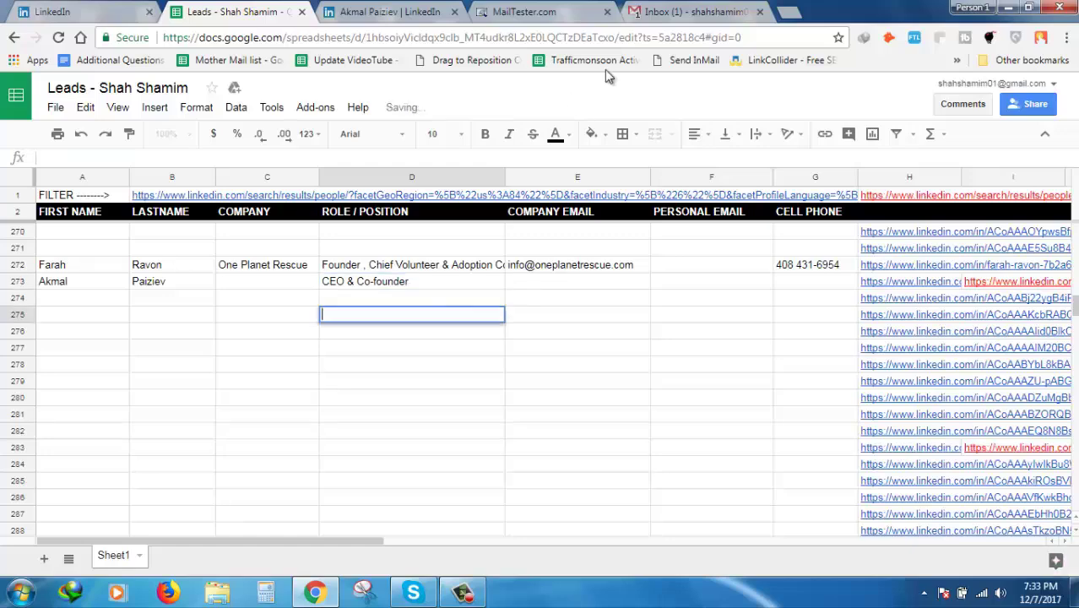
Copy 'Workly' from the LinkedIn headline and paste it as the company in C273.
left_click(509, 13)
left_click(380, 12)
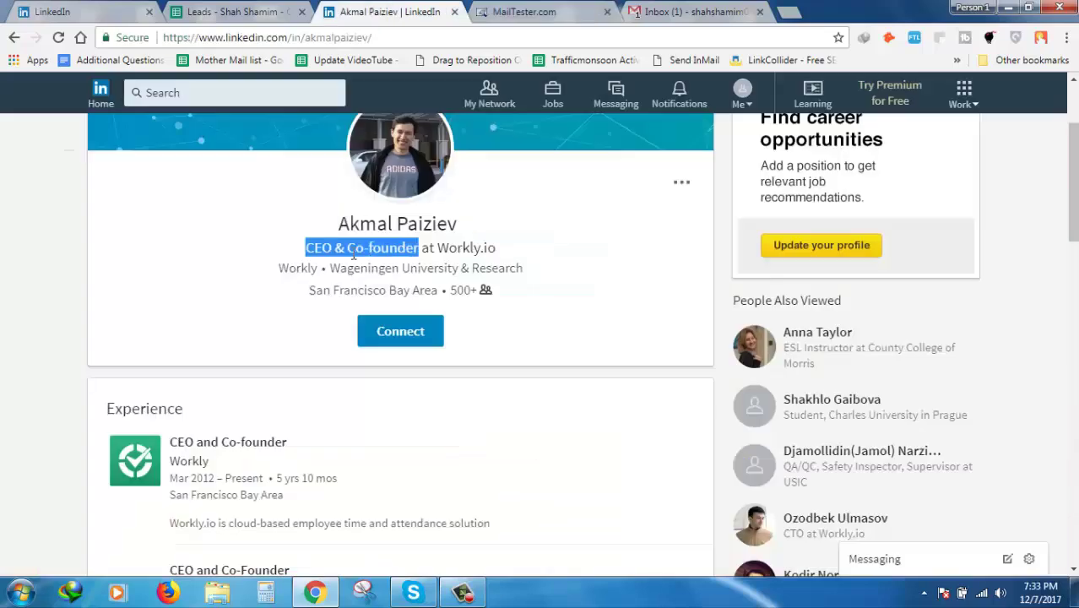
left_click(446, 249)
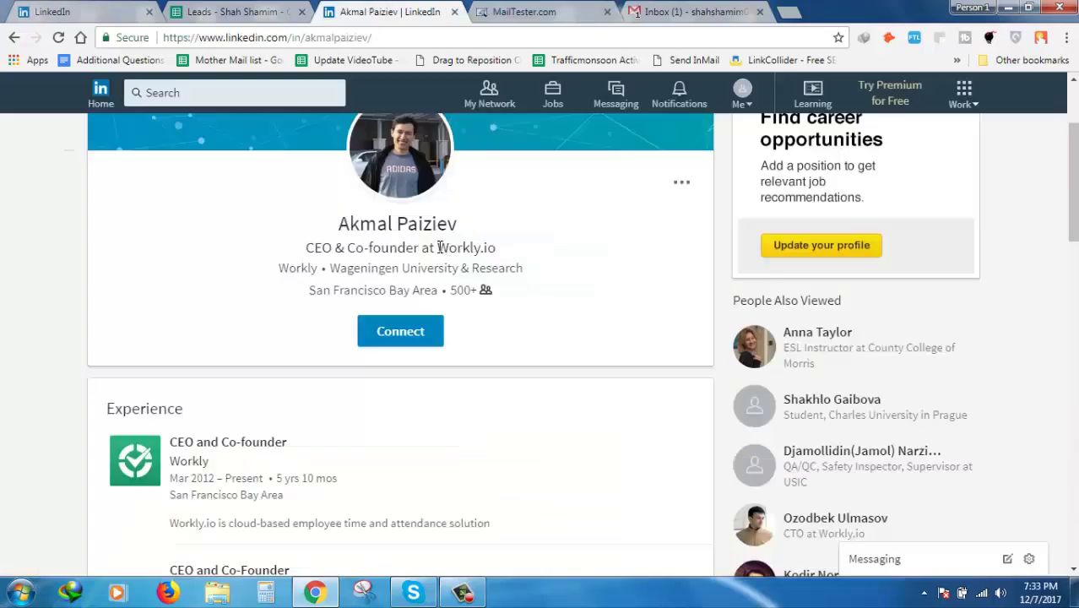
left_click_drag(438, 247, 495, 253)
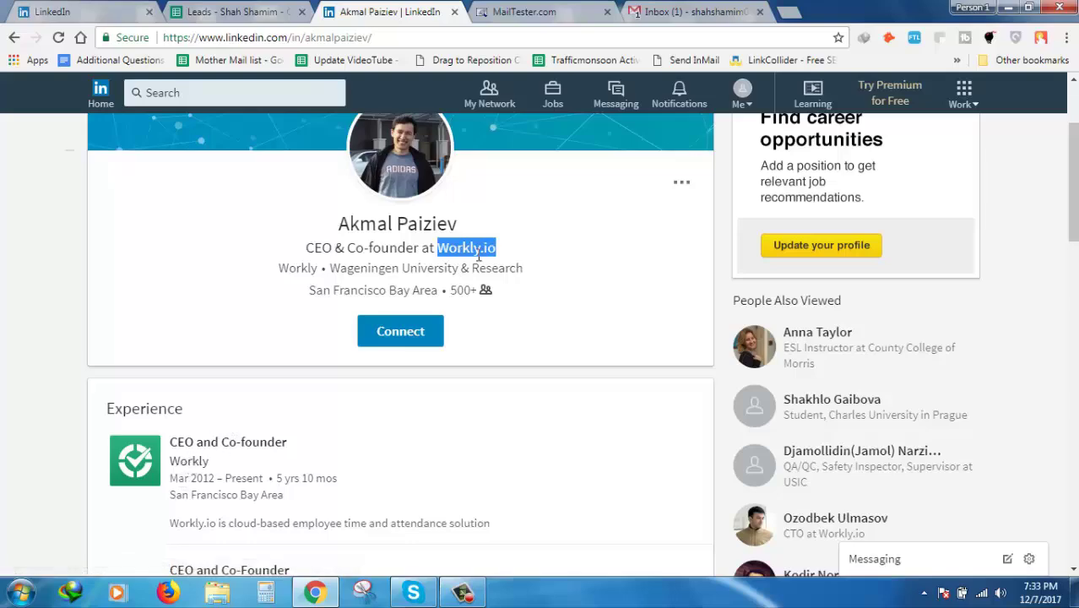
double_click(300, 269)
key("ctrl+c")
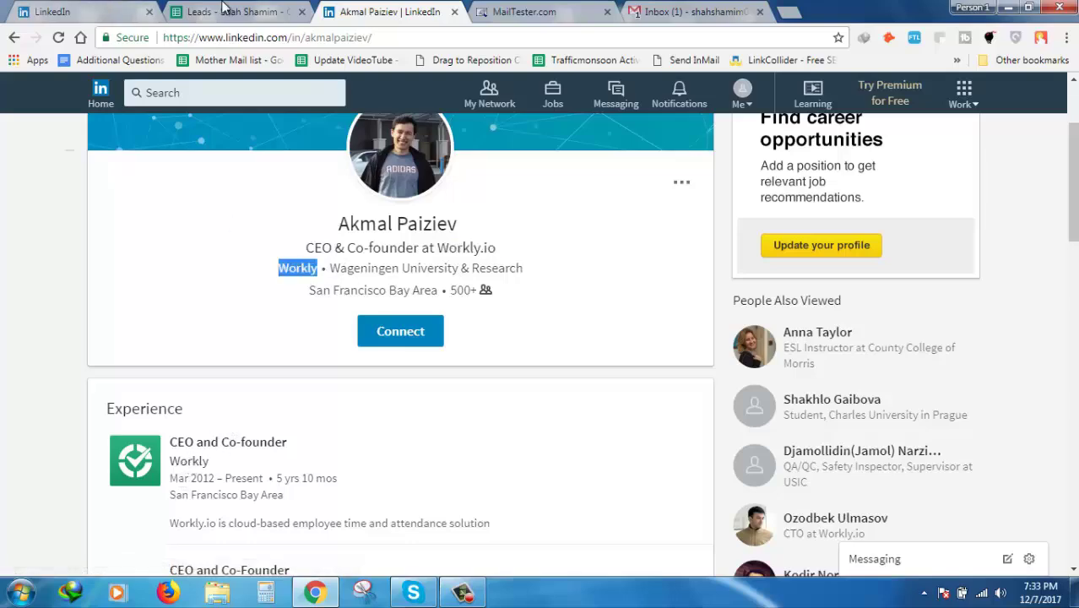
left_click(225, 11)
double_click(265, 286)
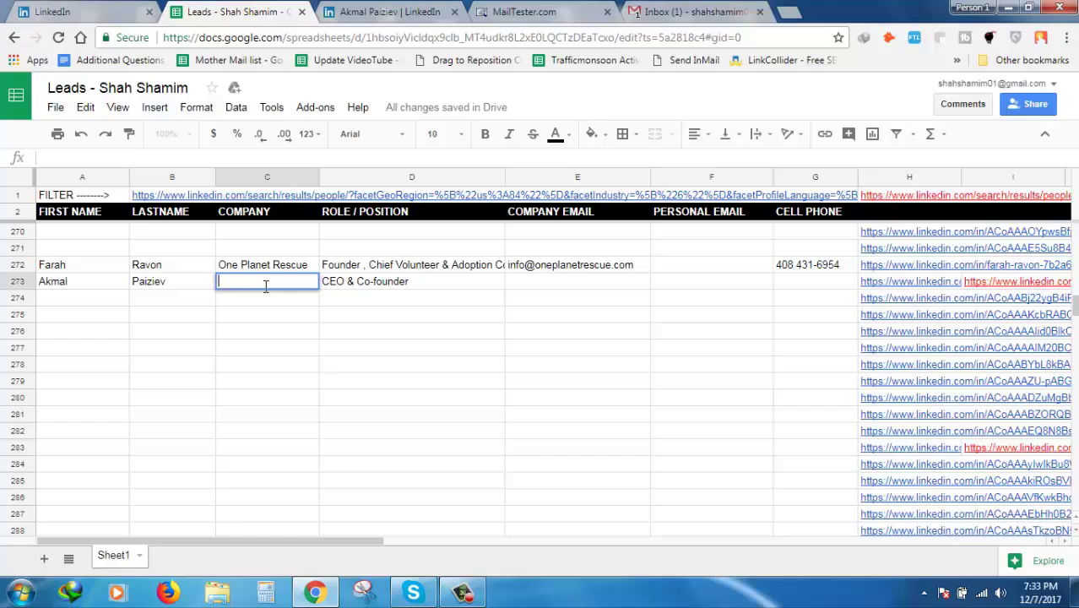
key("ctrl+v")
left_click(285, 333)
left_click(390, 281)
Open Workly's LinkedIn company page in a new tab and select its workly.io website.
left_click(384, 11)
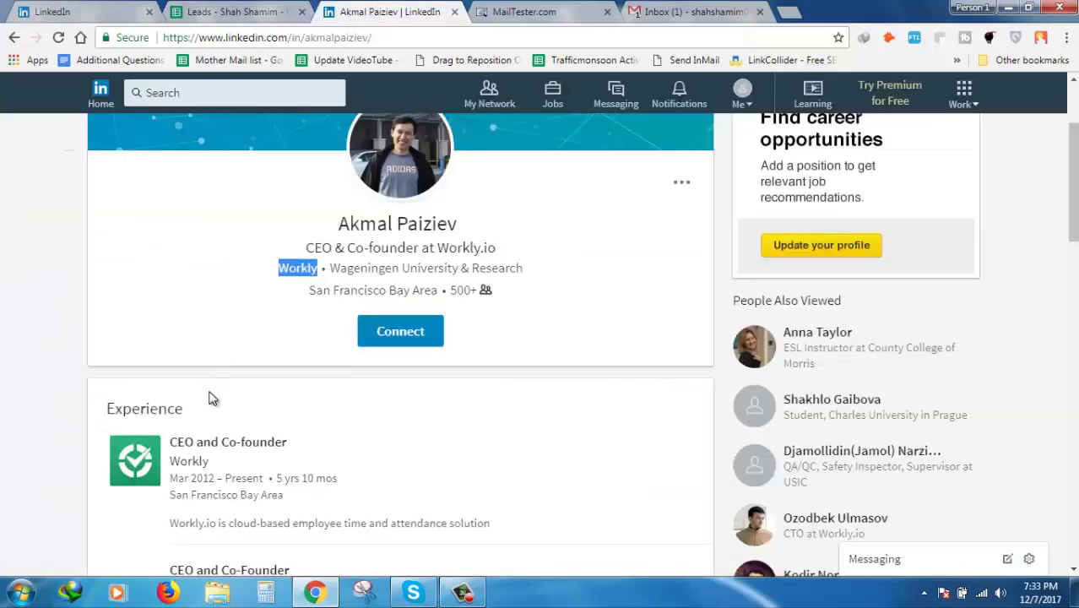
scroll(213, 399, "down", 3)
middle_click(206, 206)
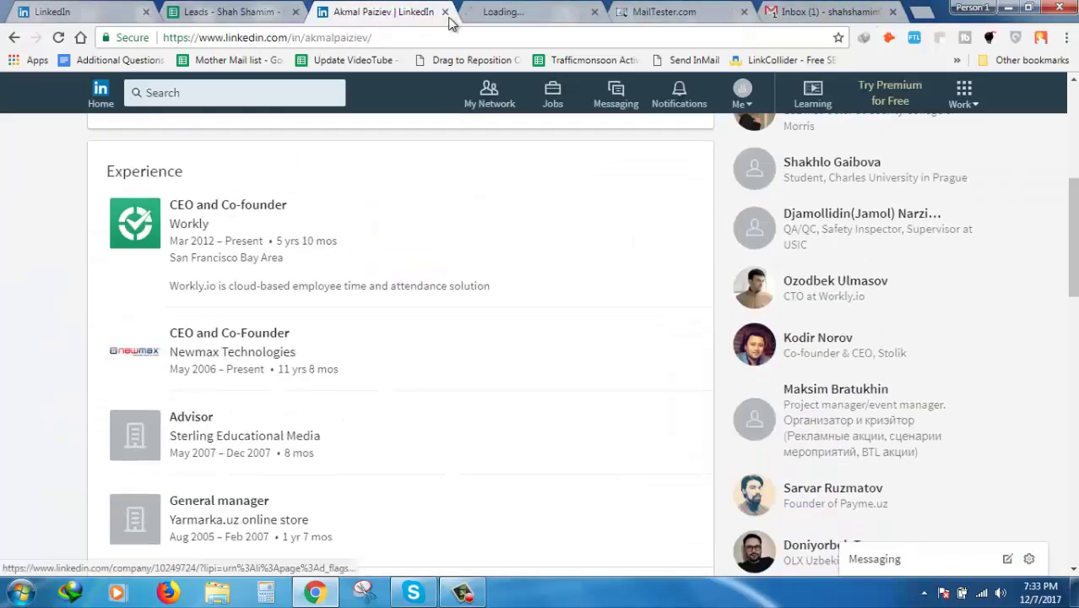
left_click(524, 8)
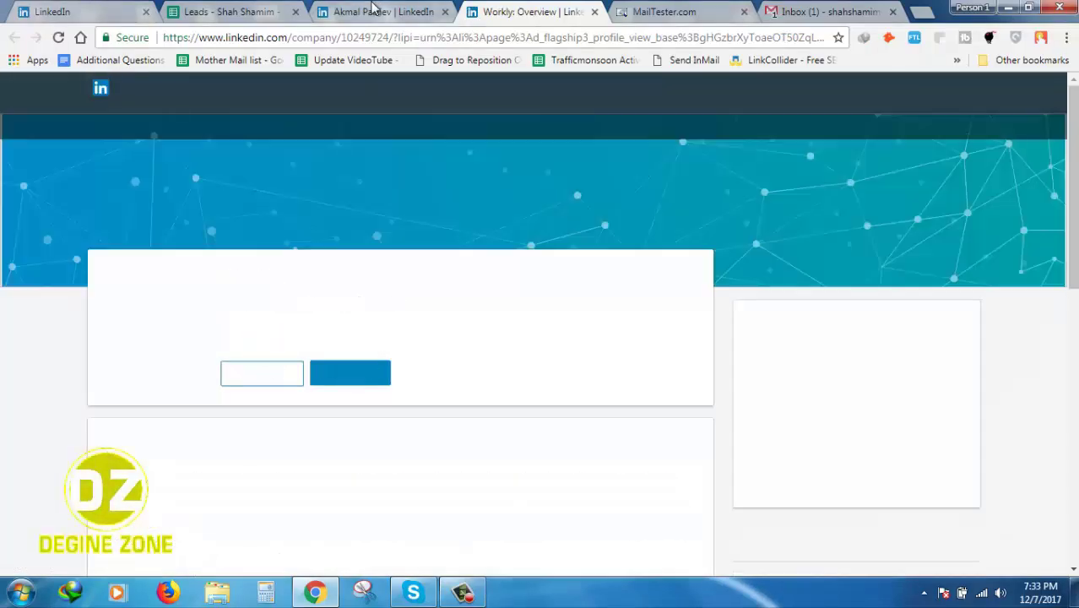
left_click(380, 12)
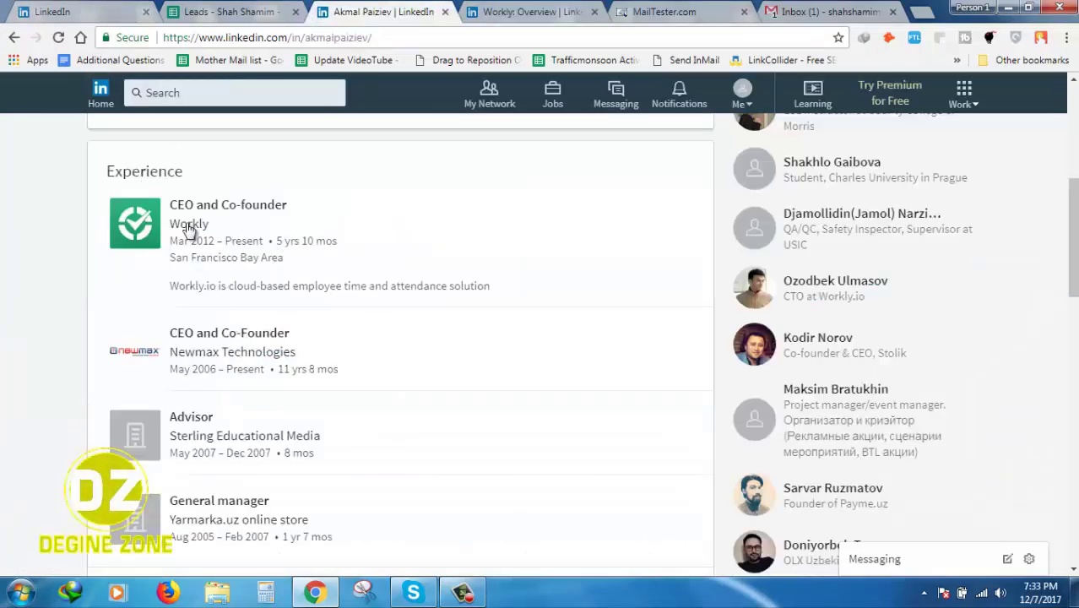
left_click(525, 8)
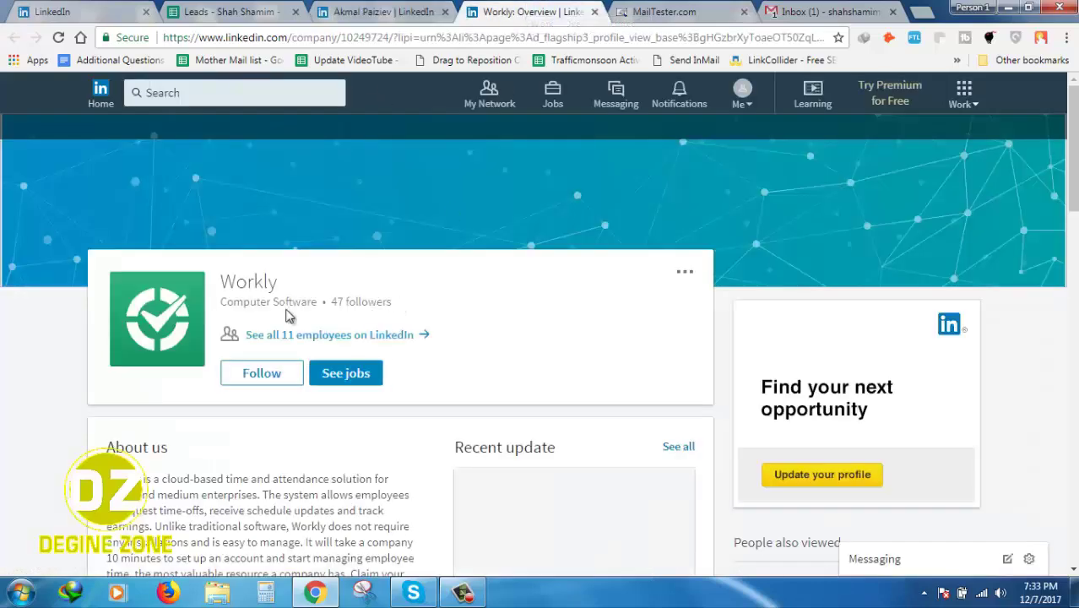
scroll(285, 314, "down", 2)
scroll(368, 336, "down", 2)
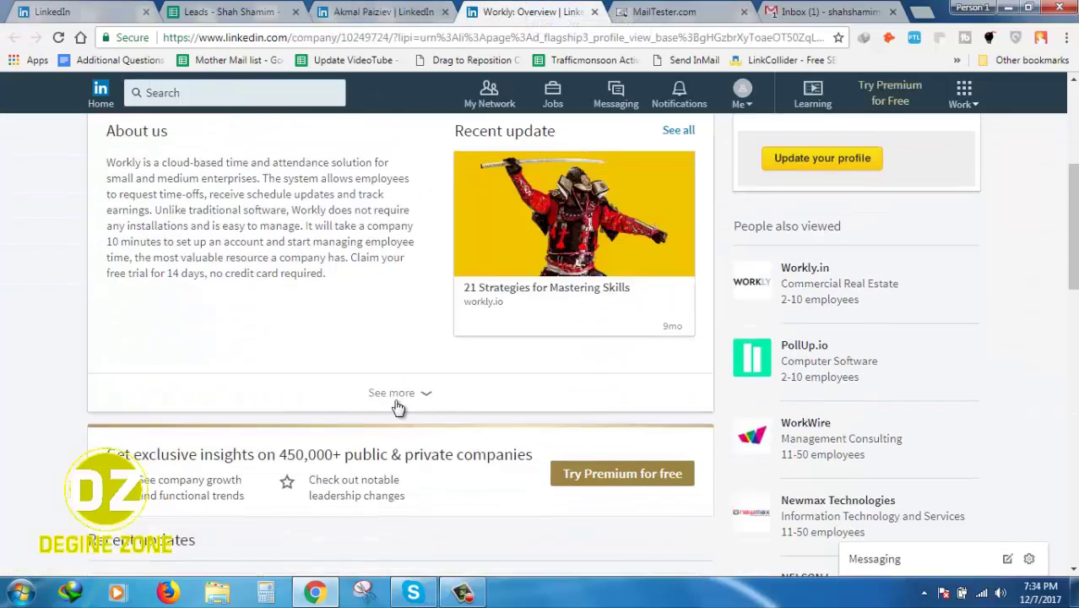
left_click(392, 395)
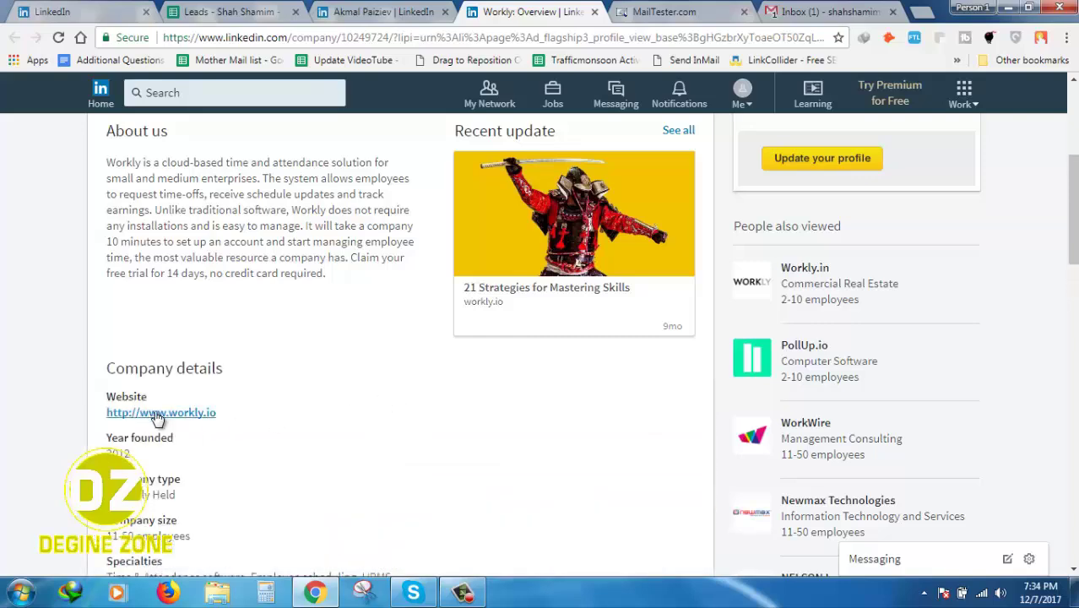
scroll(182, 416, "down", 2)
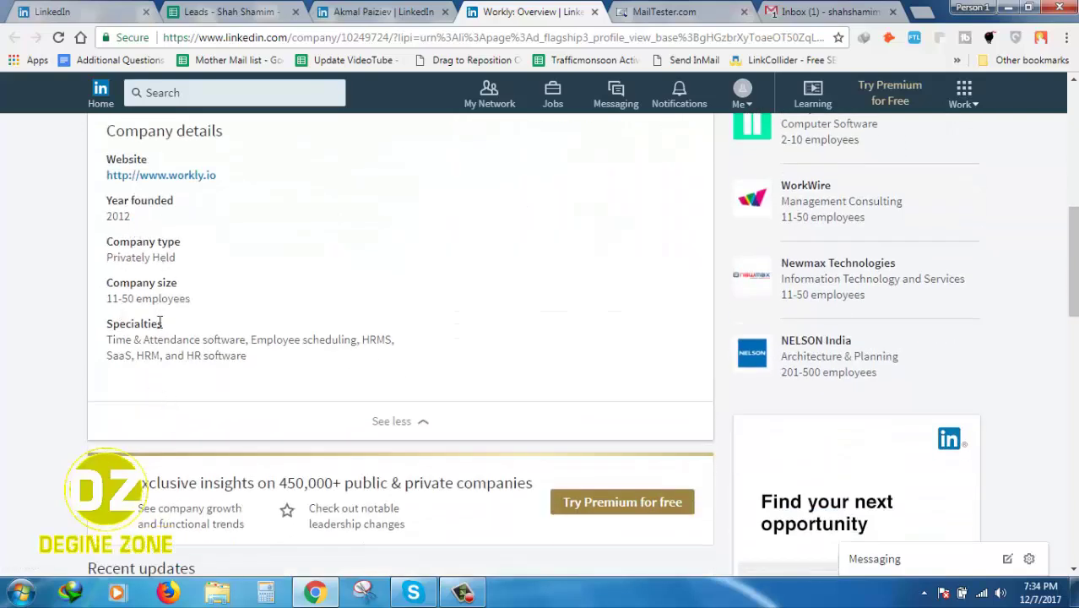
scroll(160, 325, "up", 2)
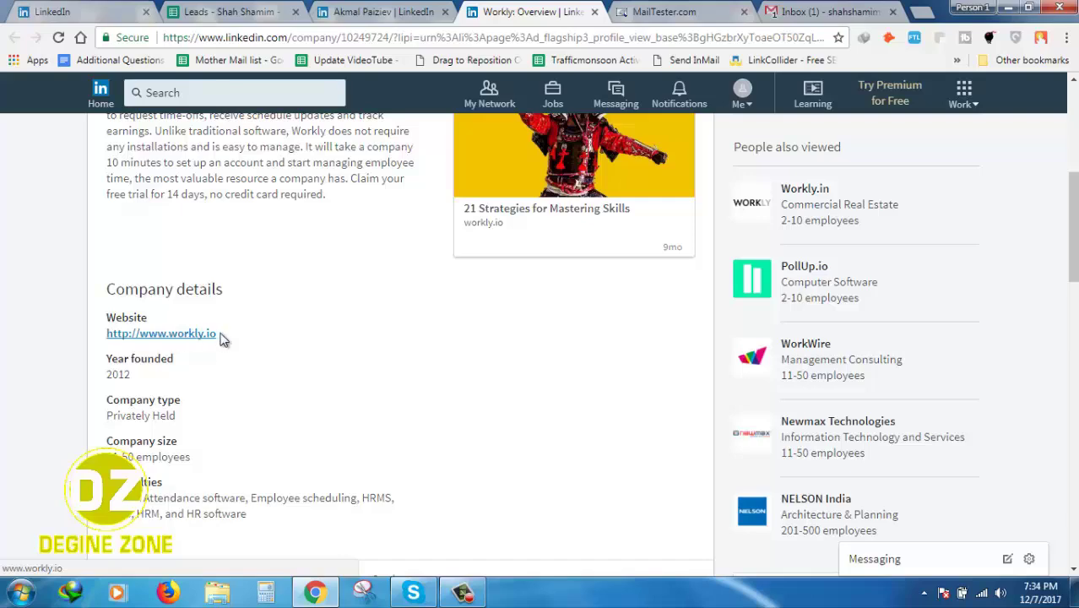
left_click_drag(217, 335, 171, 336)
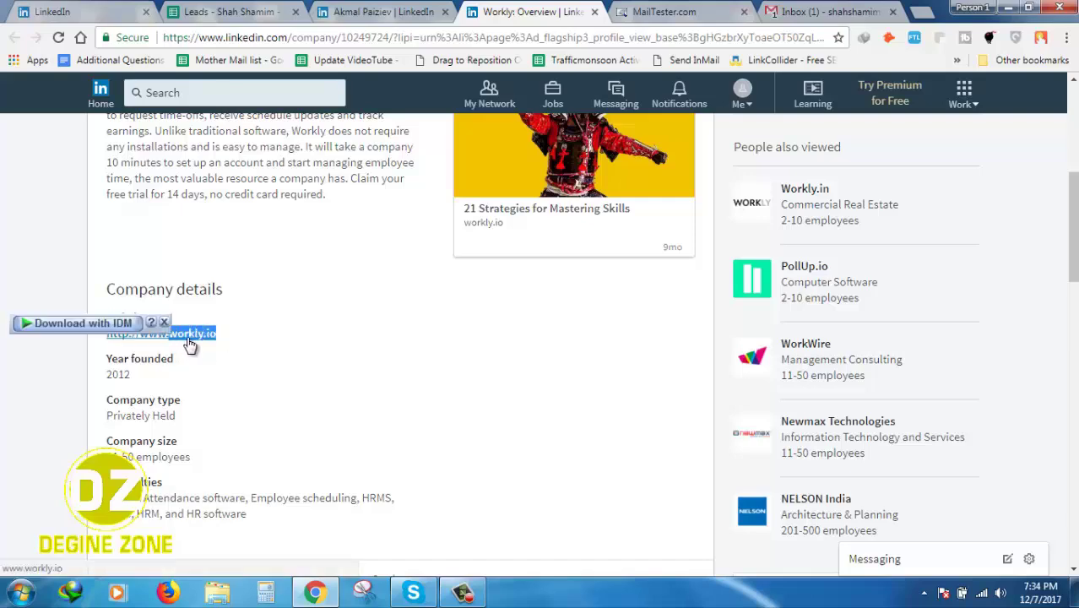
On the Workly company page, select the company name 'Workly' for a web search.
key("ctrl+shift+Tab")
scroll(507, 344, "up", 5)
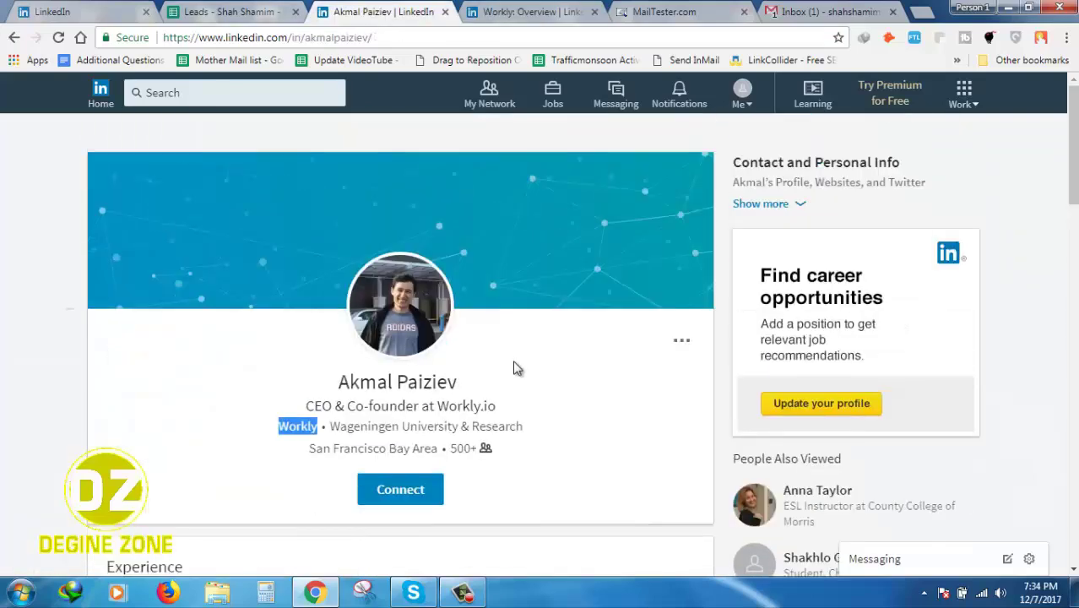
left_click(513, 10)
scroll(379, 283, "up", 2)
scroll(278, 370, "up", 1)
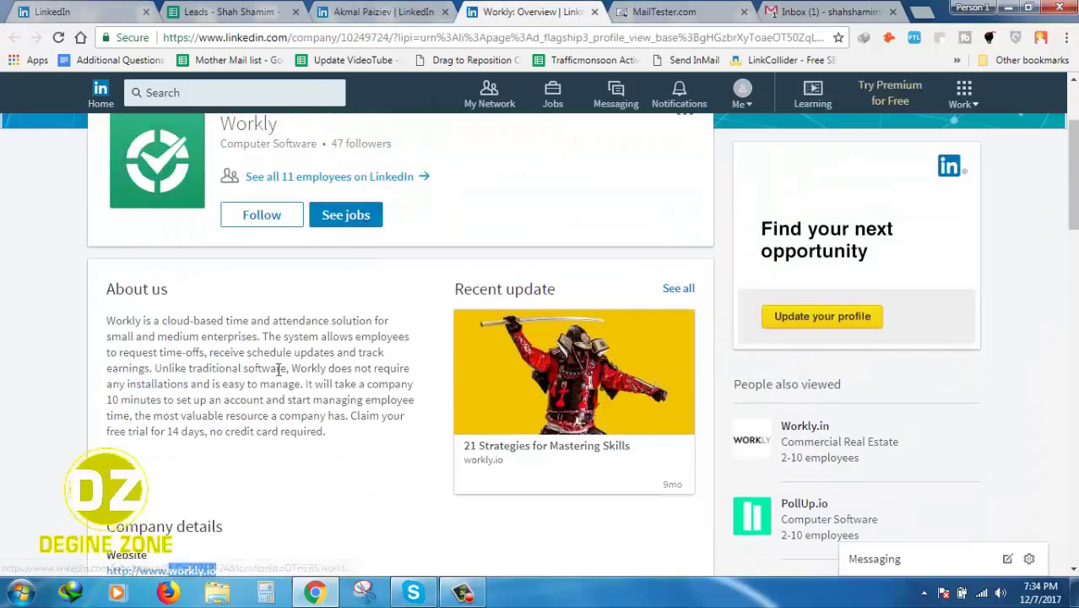
scroll(278, 370, "down", 2)
scroll(245, 342, "up", 4)
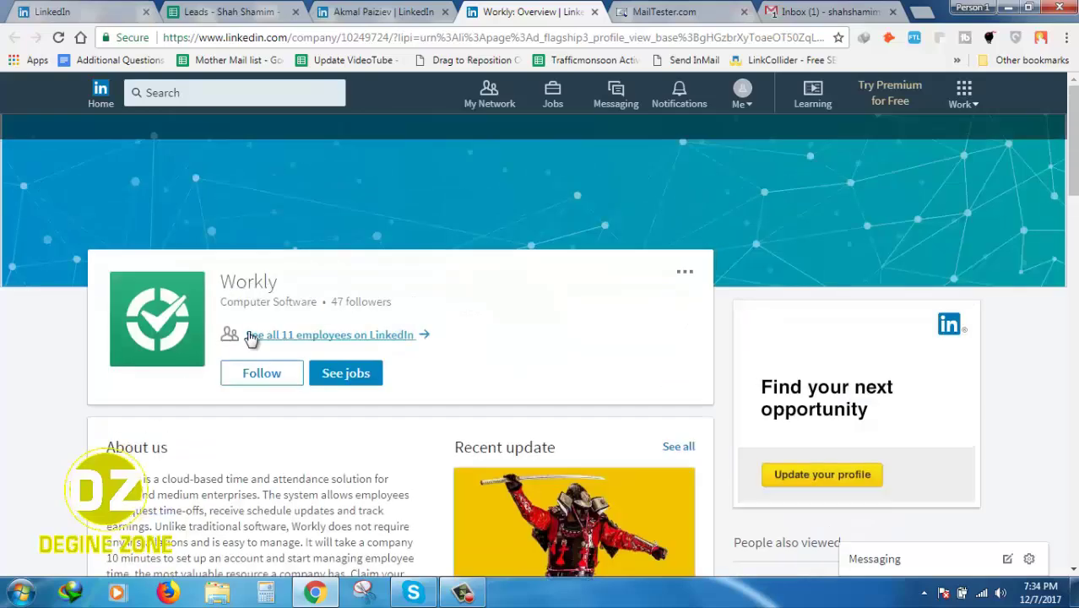
double_click(244, 285)
right_click(250, 292)
left_click(291, 311)
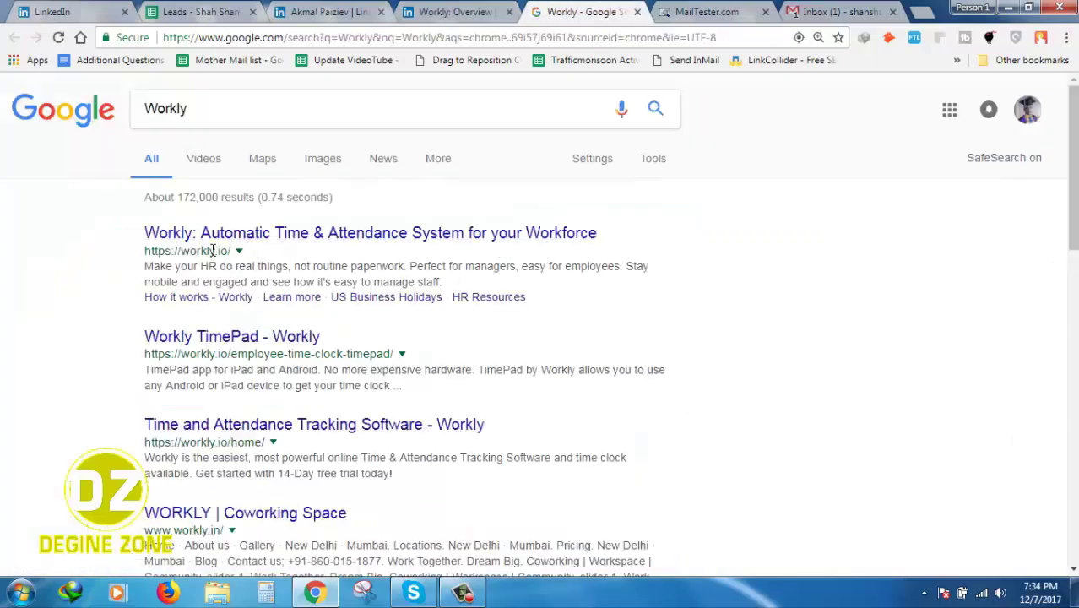
triple_click(208, 250)
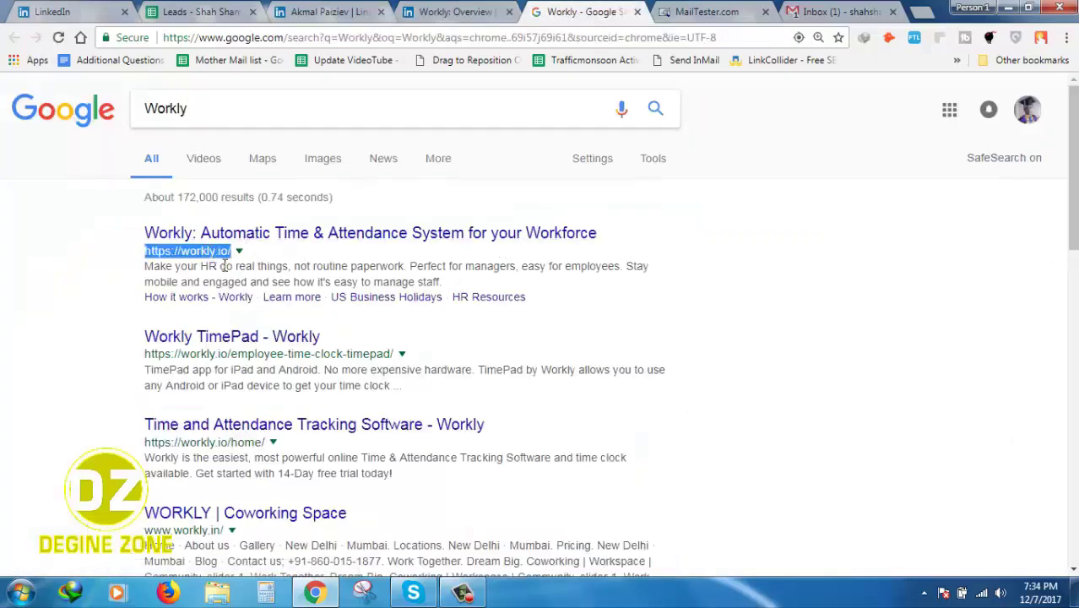
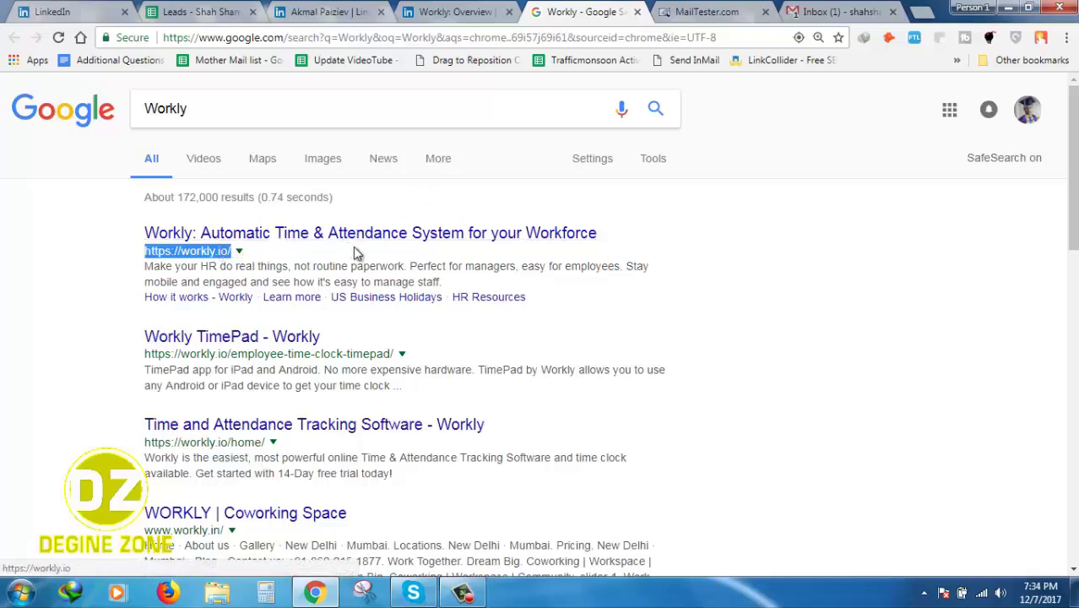
Open Workly's official website from the top Google result.
left_click(452, 8)
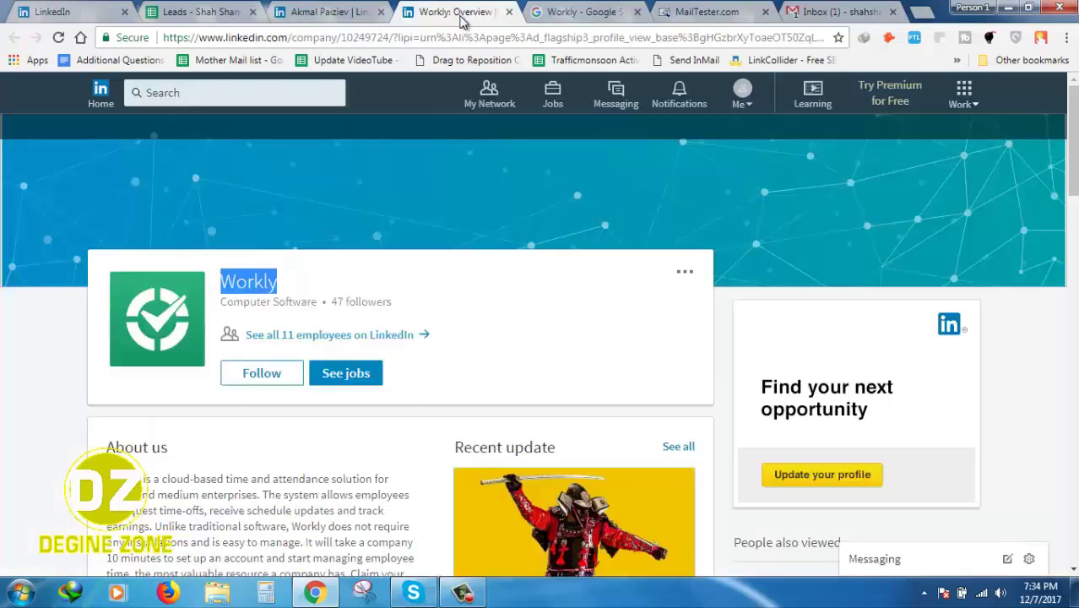
left_click(589, 6)
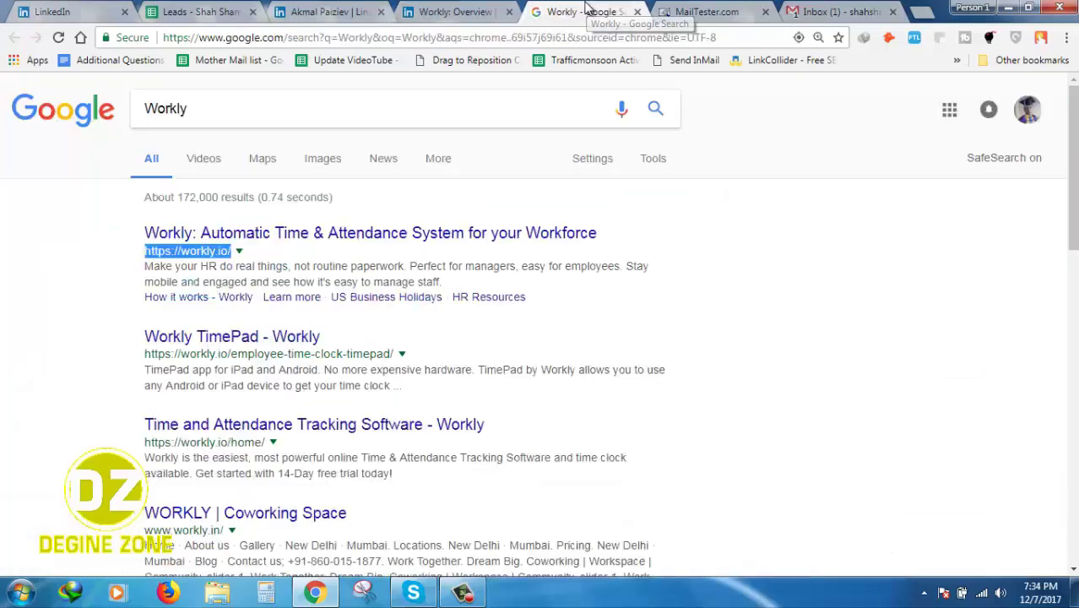
left_click(233, 237)
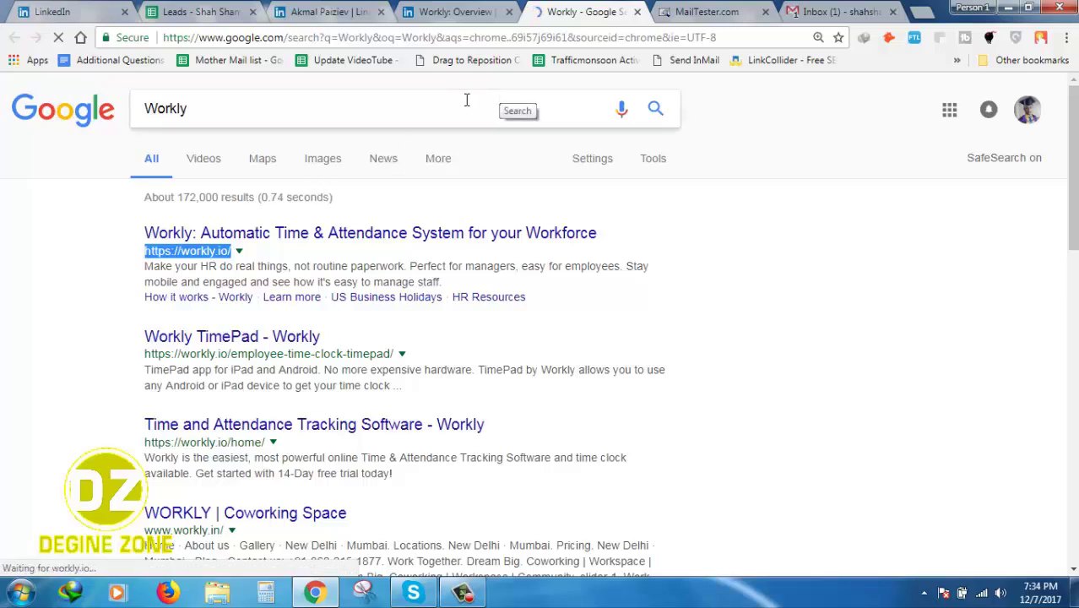
Select the workly.io address and the CEO's LinkedIn profile URL, then return to Leads.
left_click(264, 37)
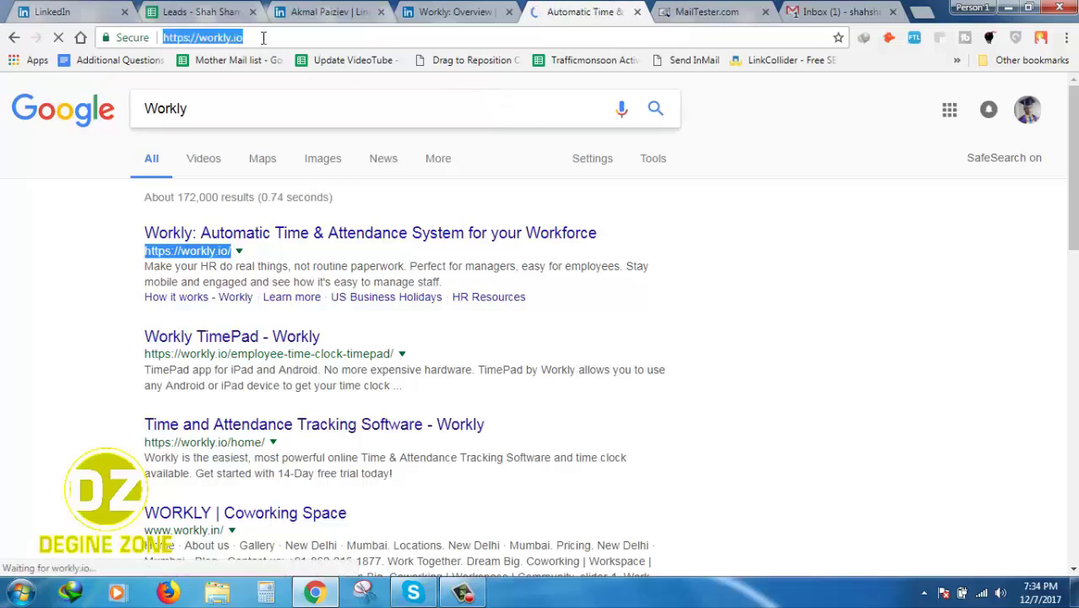
left_click(330, 12)
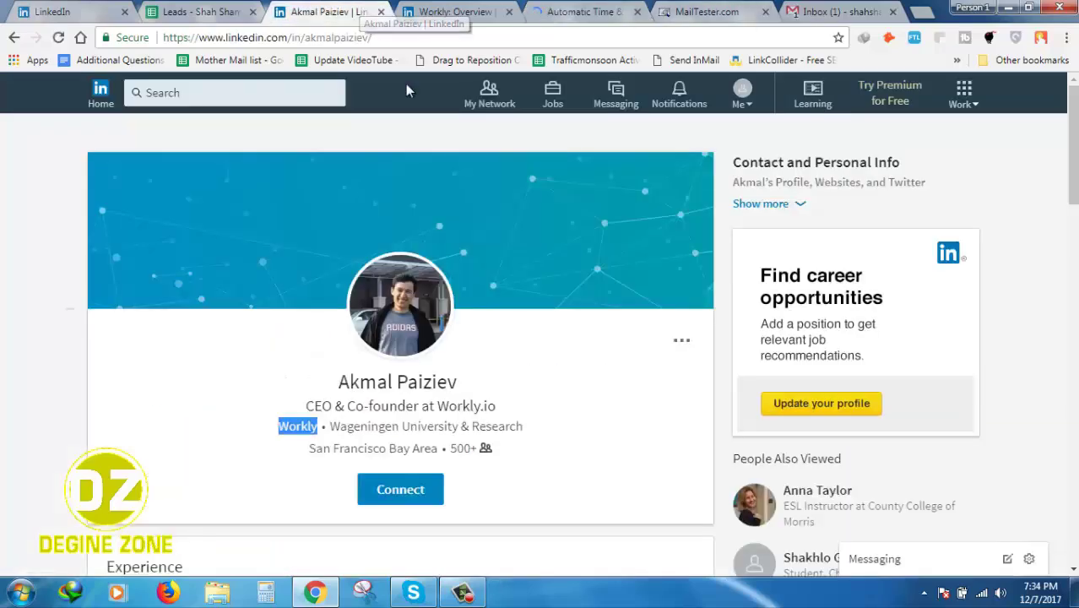
left_click(282, 37)
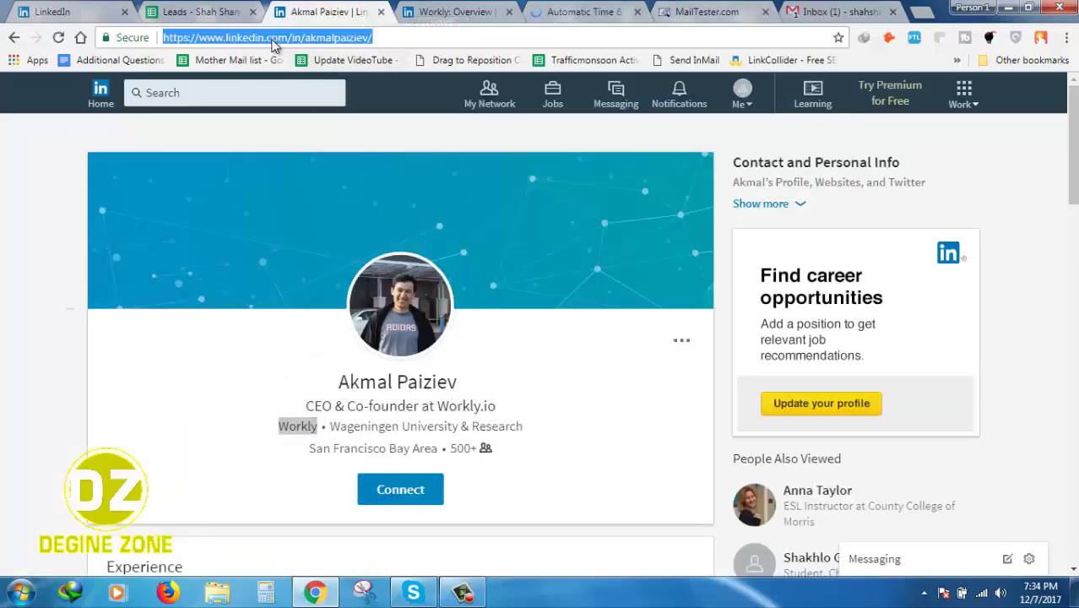
left_click(203, 12)
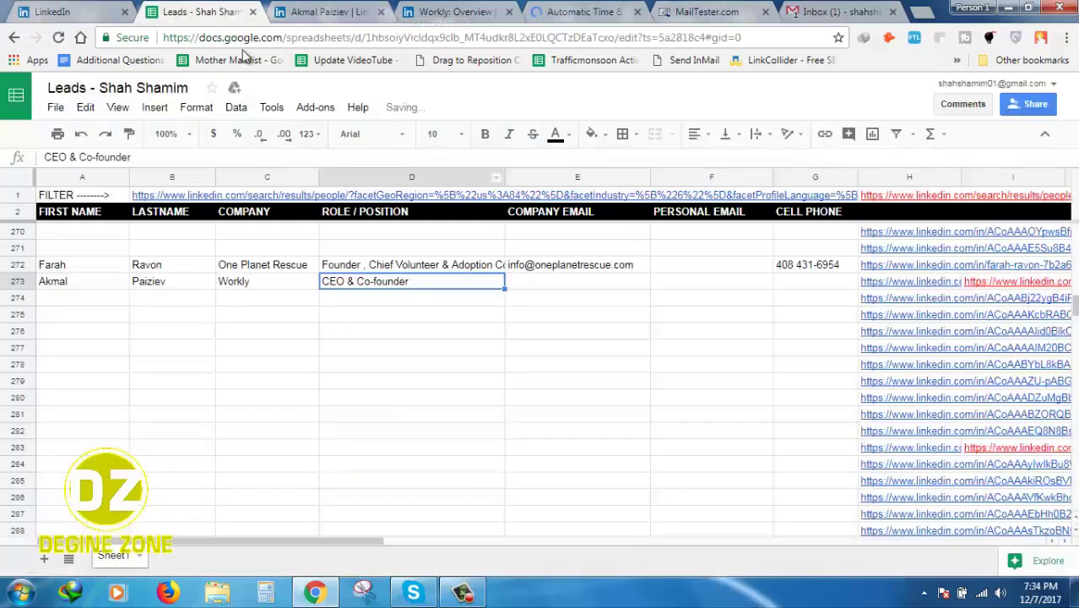
Check row 272's profile link in H272, role CEO & Co-founder in D272, and empty email cell E272.
left_click(16, 281)
left_click(912, 284)
left_click(777, 302)
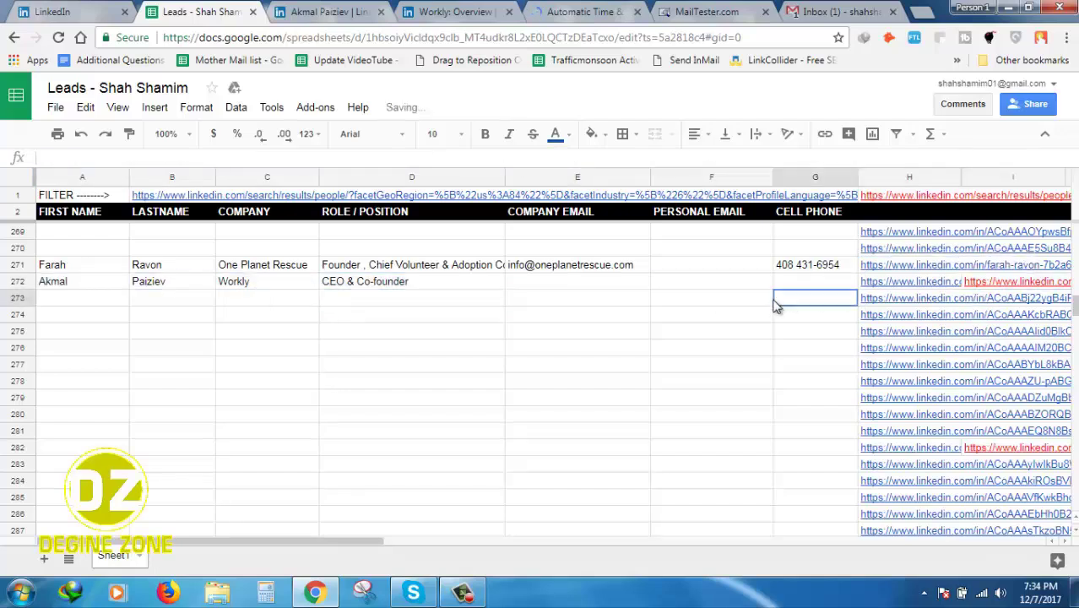
left_click(499, 284)
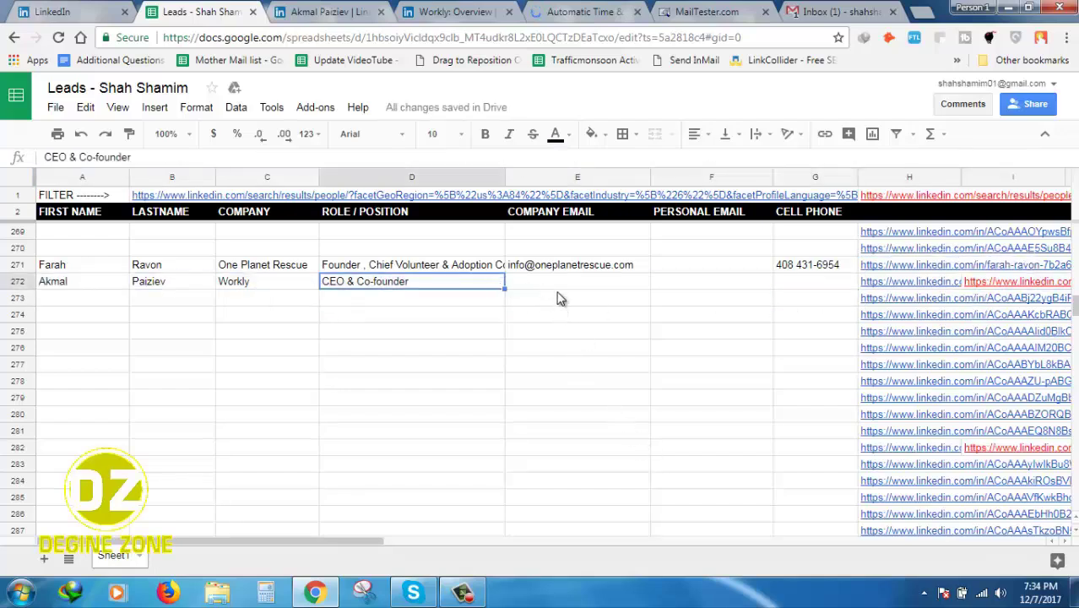
left_click(557, 298)
left_click(616, 286)
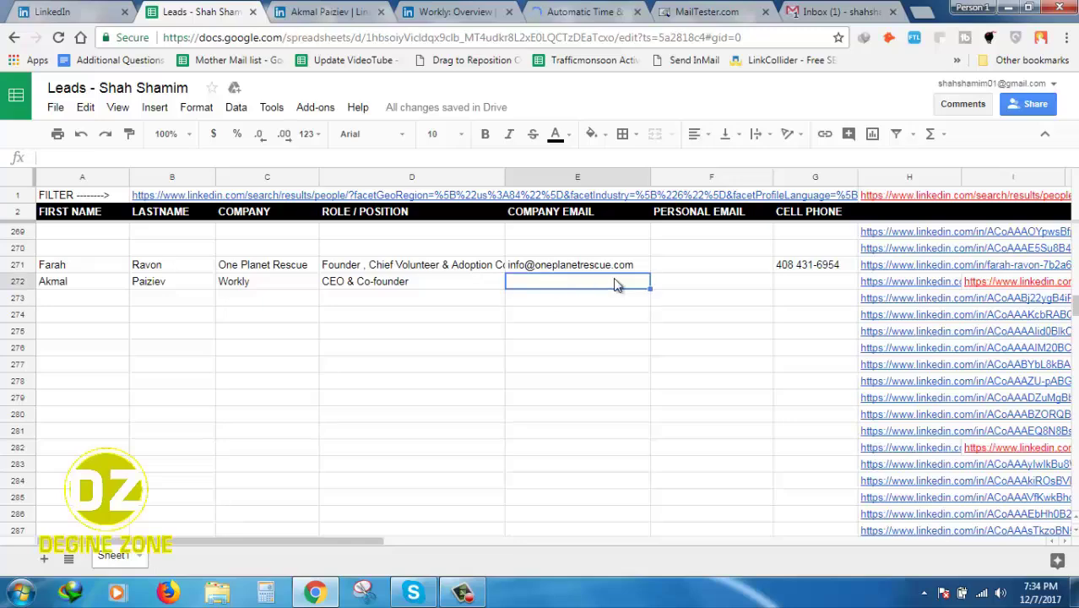
left_click(465, 11)
left_click(582, 12)
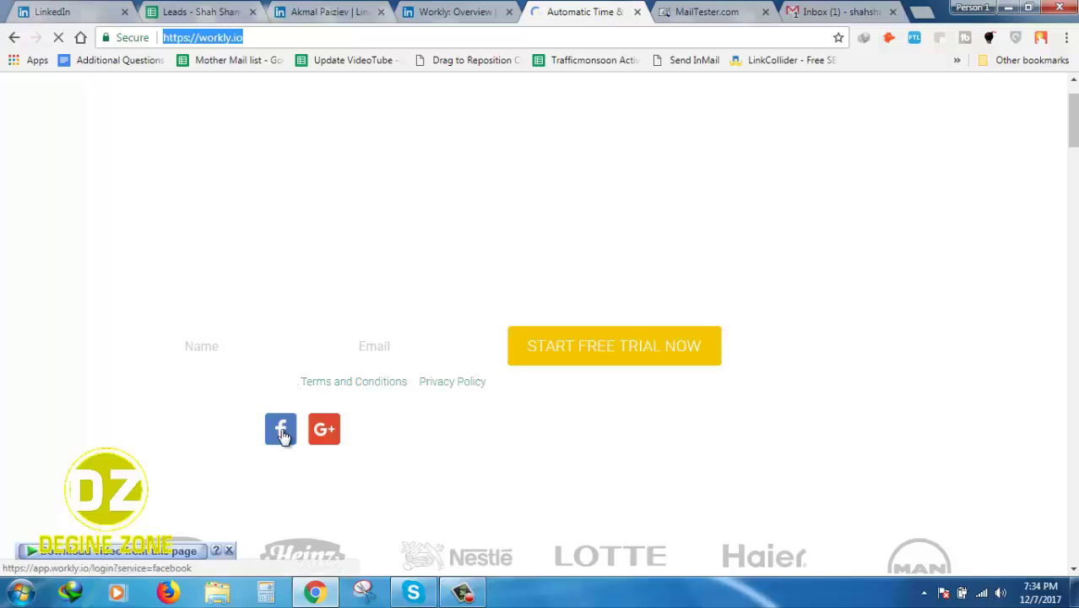
Try Workly's Facebook and Google sign-up options and scroll through the homepage.
left_click(282, 432)
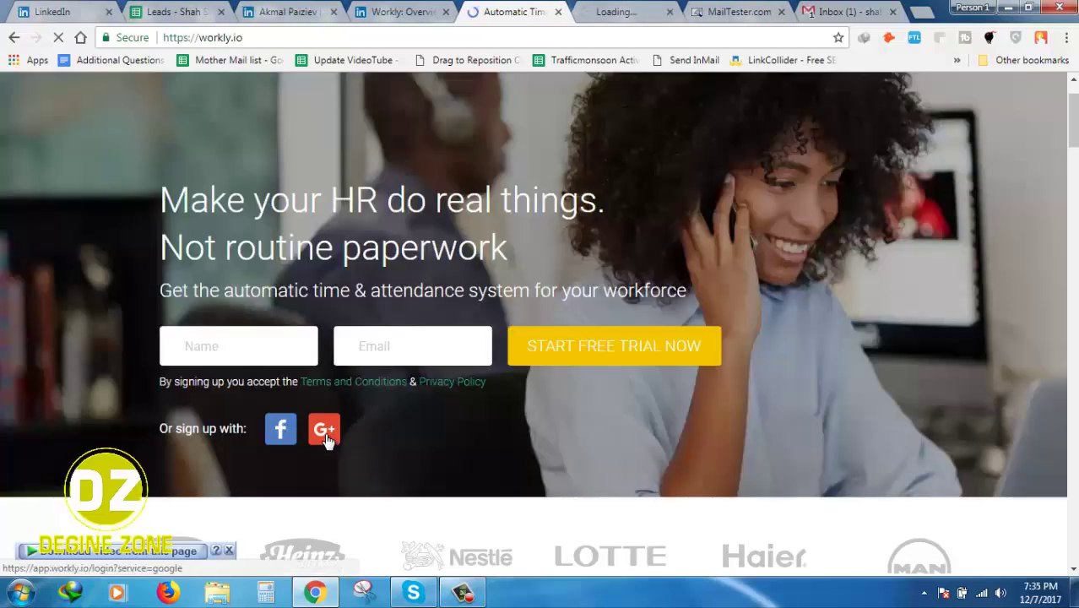
left_click(327, 440)
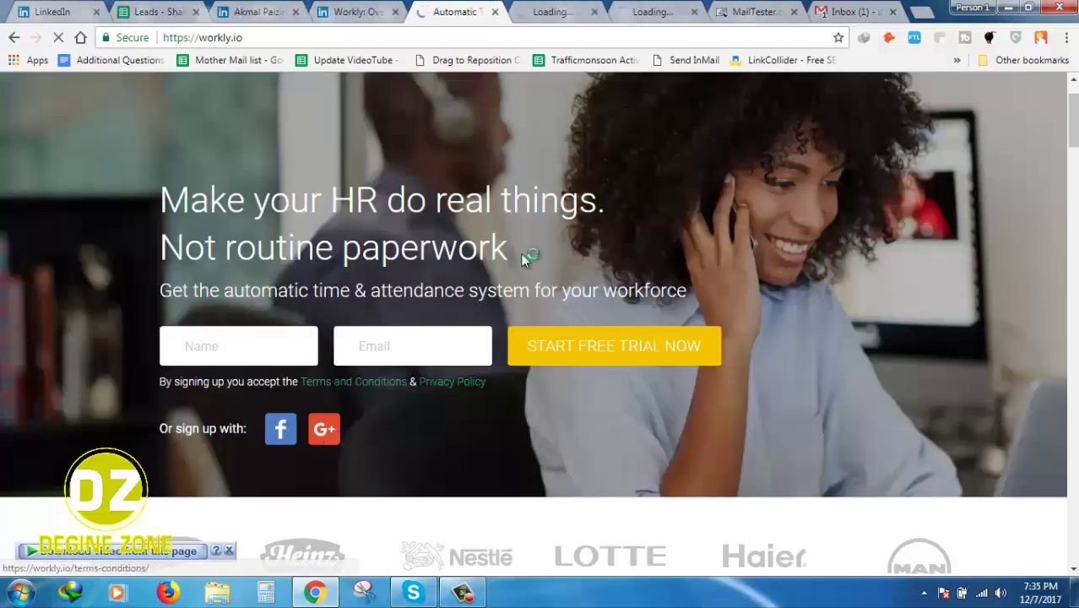
scroll(547, 273, "down", 5)
scroll(547, 274, "down", 5)
scroll(547, 283, "down", 5)
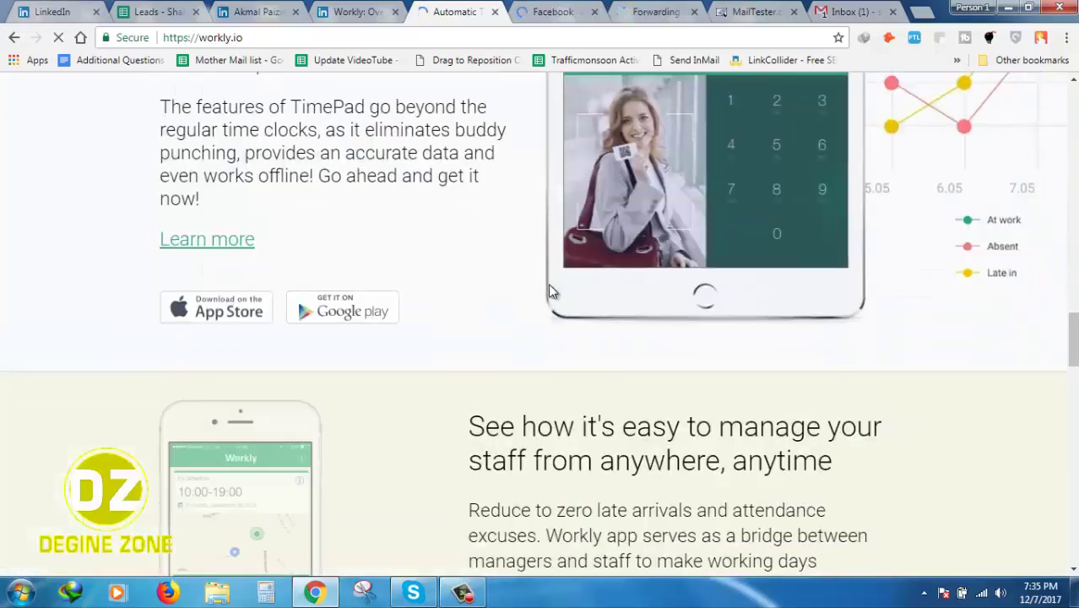
scroll(548, 283, "down", 5)
scroll(551, 290, "down", 5)
scroll(550, 291, "down", 6)
scroll(550, 295, "up", 2)
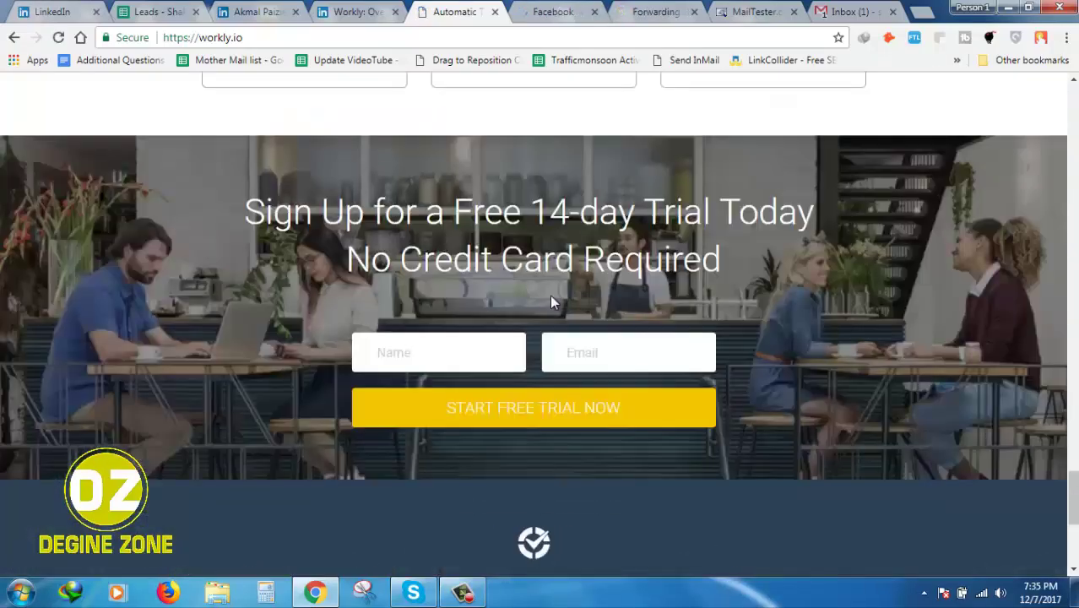
scroll(549, 287, "up", 3)
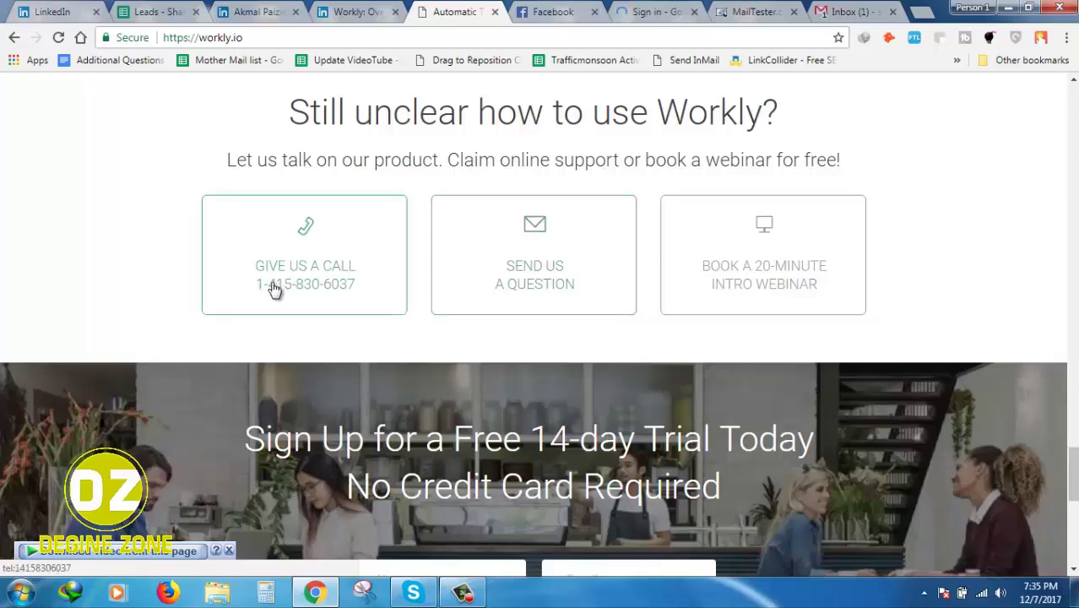
mouse_move(378, 290)
left_mouse_down()
mouse_move(308, 304)
mouse_move(385, 293)
left_mouse_up()
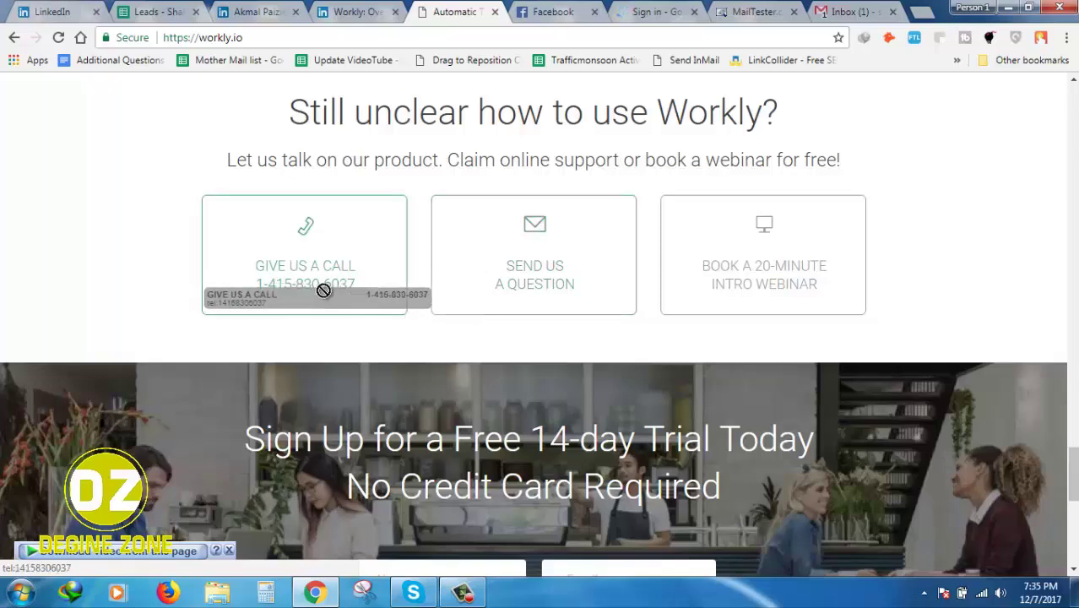
Open and close Workly's 'Send us a question' form, then view the Facebook sign-in page.
left_click(537, 230)
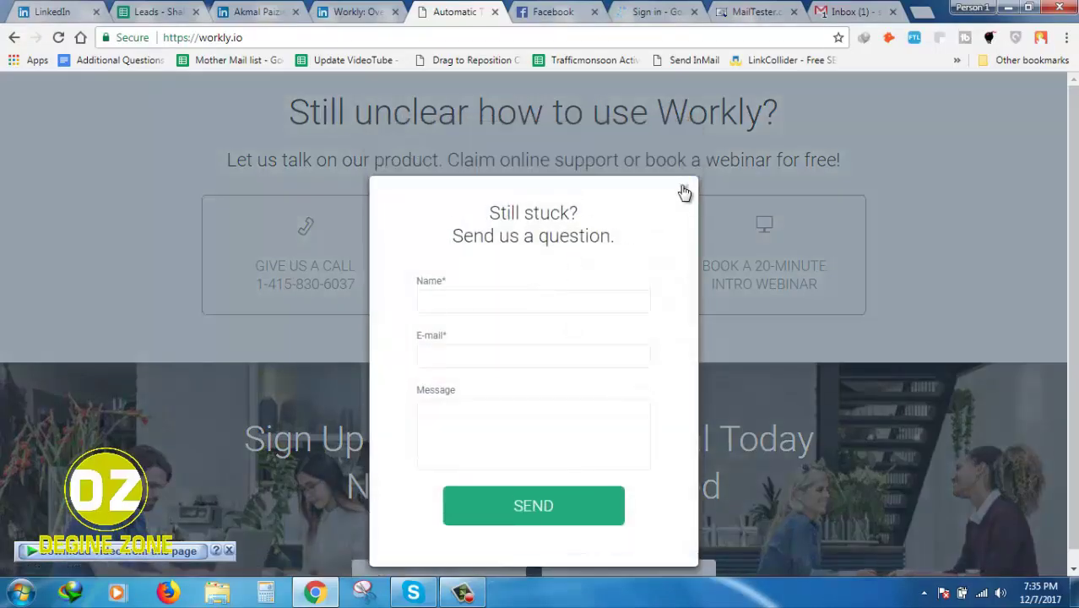
left_click(684, 191)
scroll(559, 308, "down", 6)
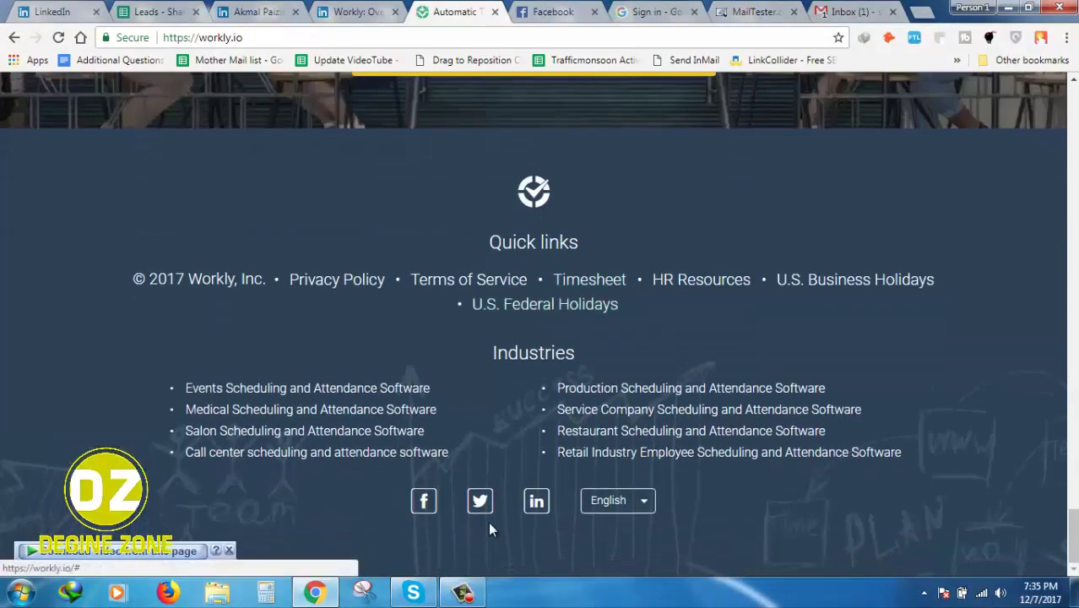
left_click(601, 8)
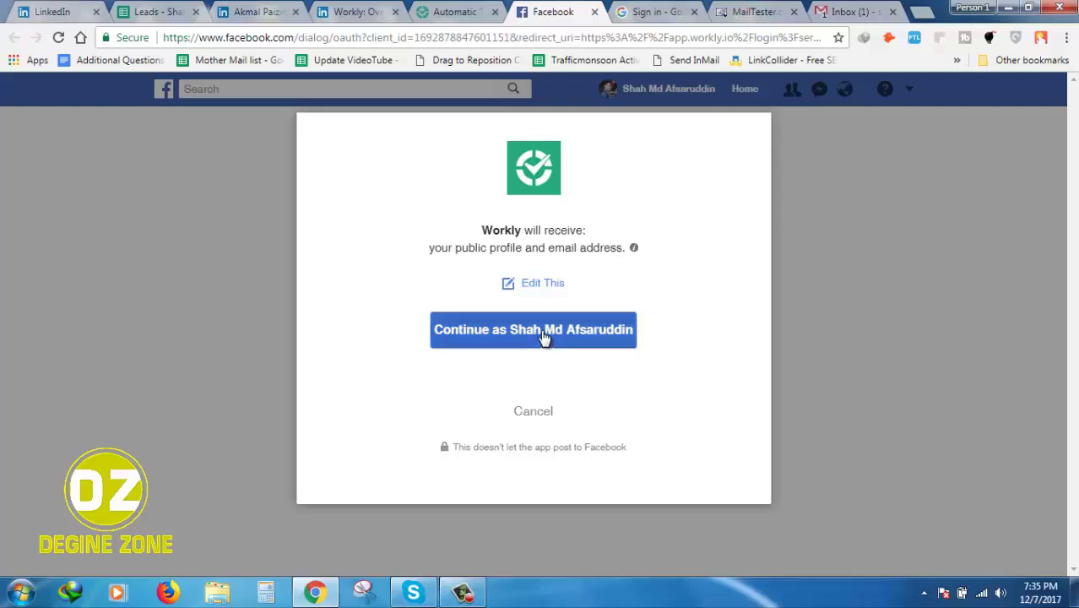
Decline the Facebook sign-in for Workly and close the login tab.
left_click(533, 401)
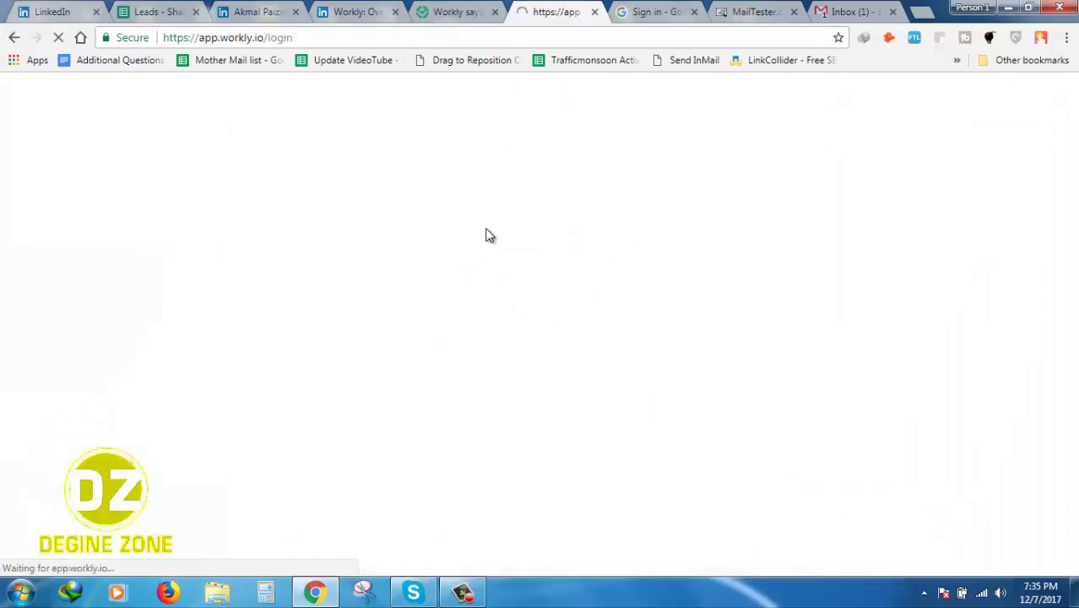
left_click(594, 12)
left_click(460, 11)
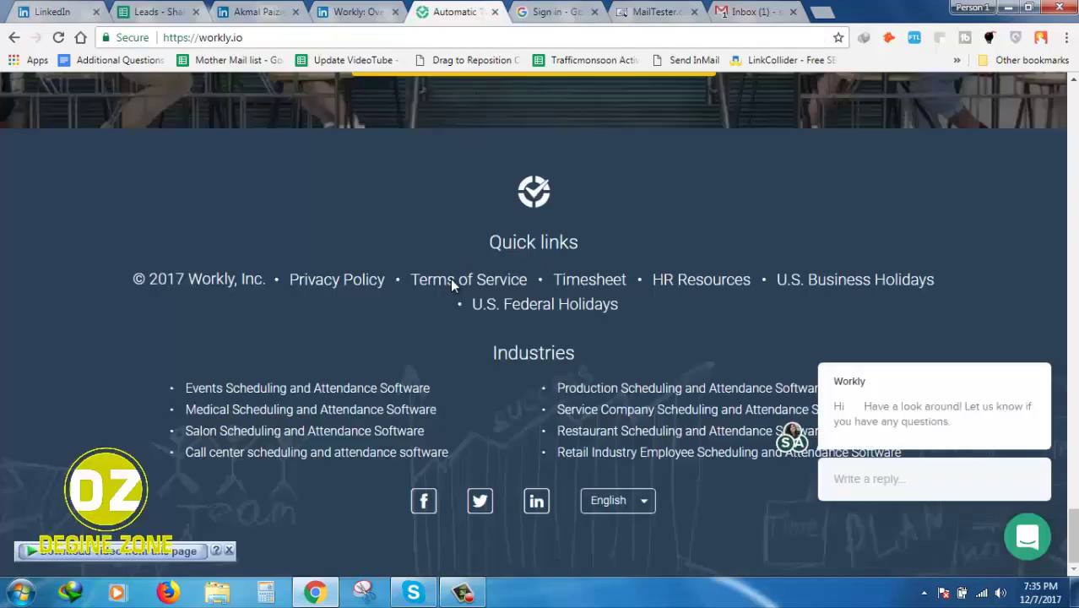
Review the About section of Workly's Facebook page, then close it and the Google sign-in tab.
left_click(424, 502)
left_click(655, 12)
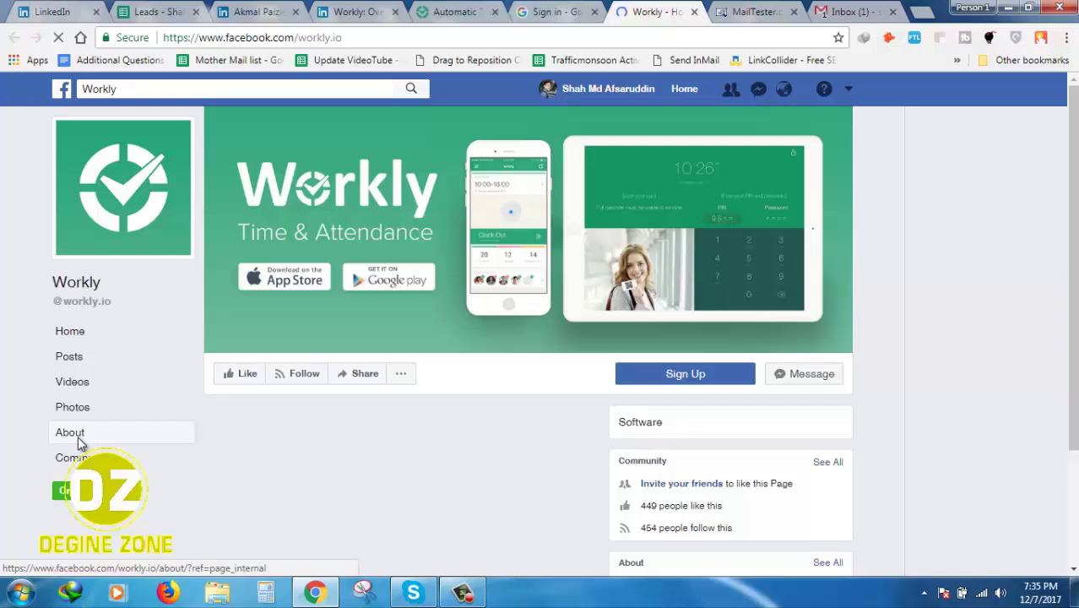
left_click(80, 441)
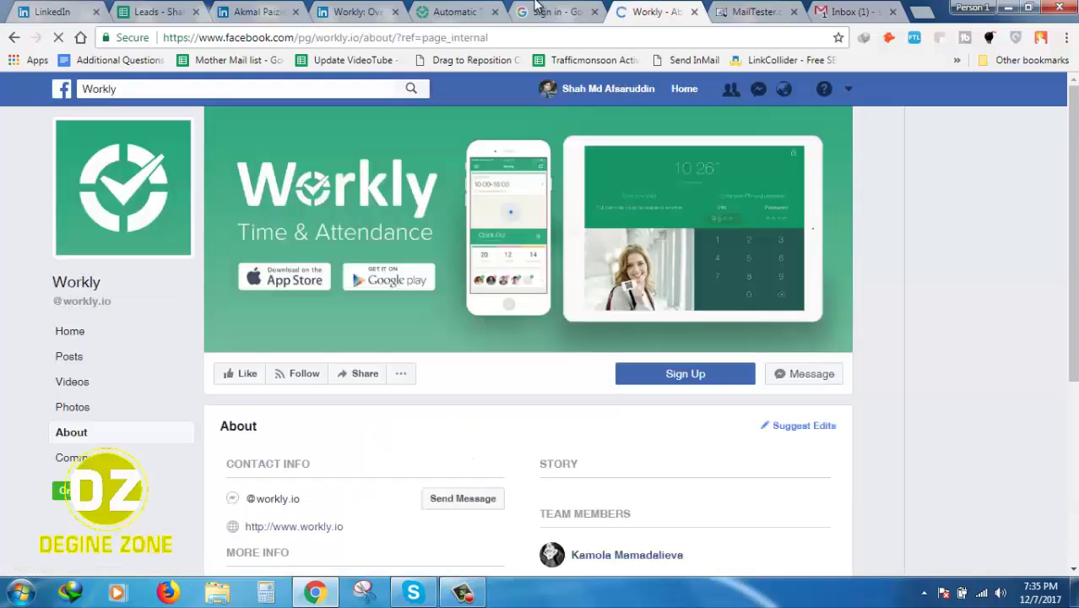
scroll(362, 353, "down", 3)
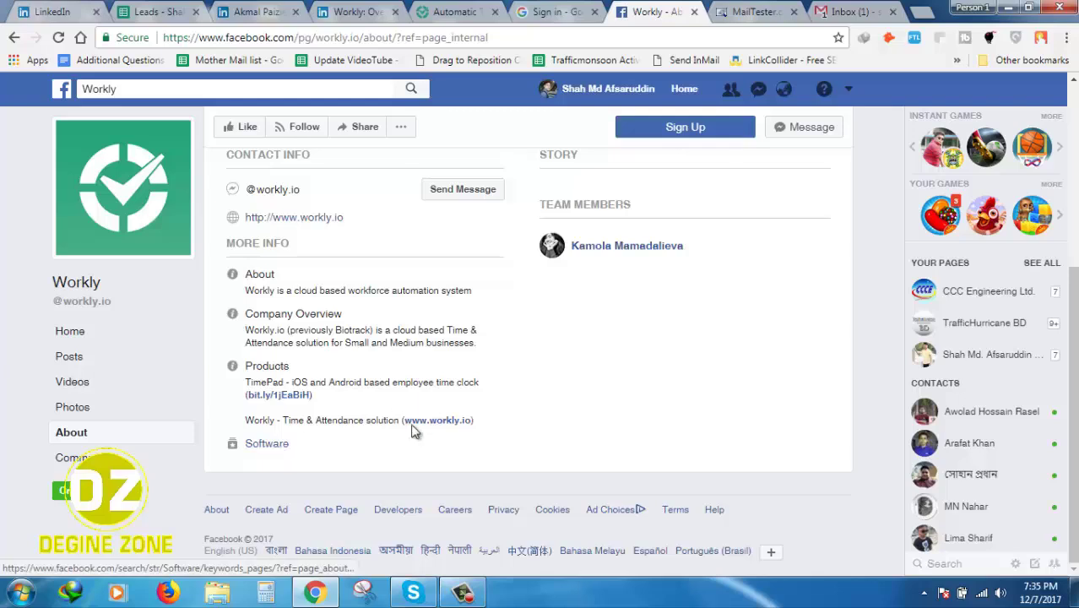
scroll(416, 338, "up", 1)
scroll(416, 337, "up", 2)
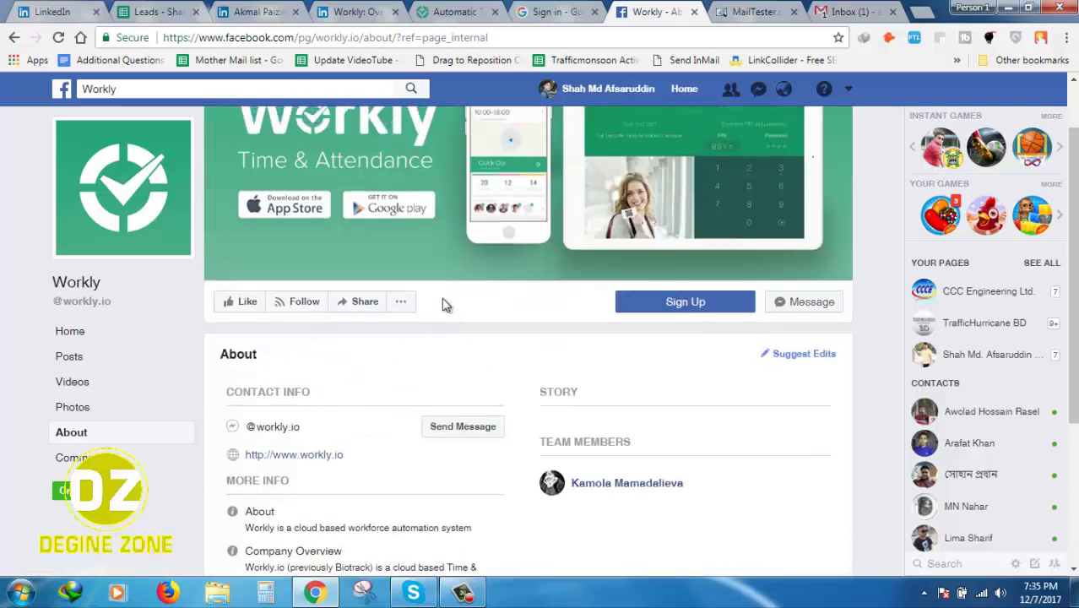
left_click(694, 12)
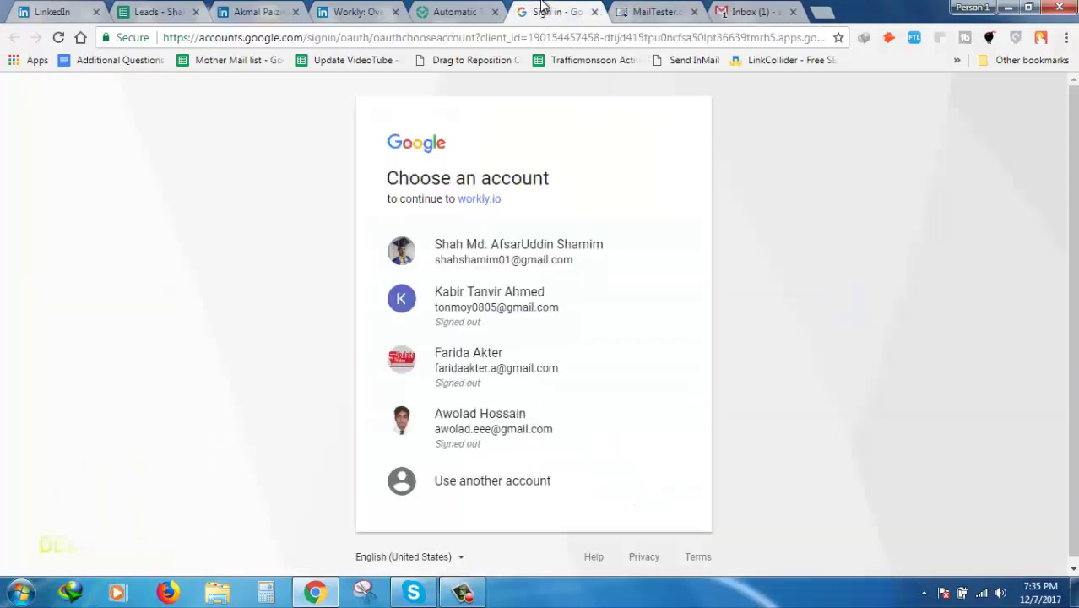
left_click(595, 12)
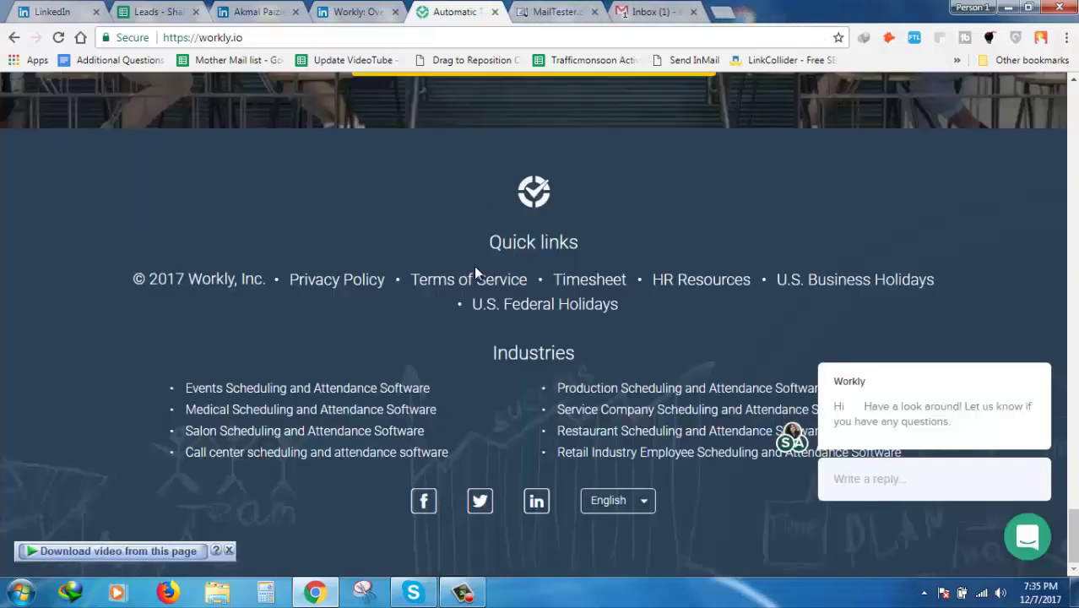
Close the Workly chat popup and scroll back to the top of the homepage.
scroll(455, 303, "up", 5)
scroll(718, 346, "up", 5)
scroll(988, 391, "up", 5)
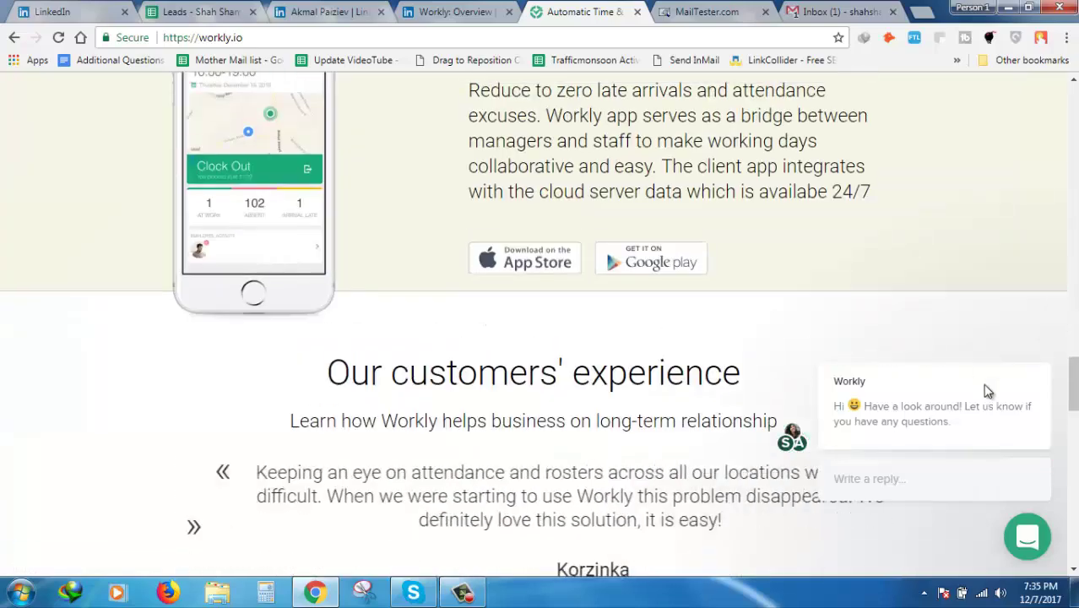
scroll(988, 391, "up", 3)
left_click(1035, 343)
scroll(899, 313, "up", 5)
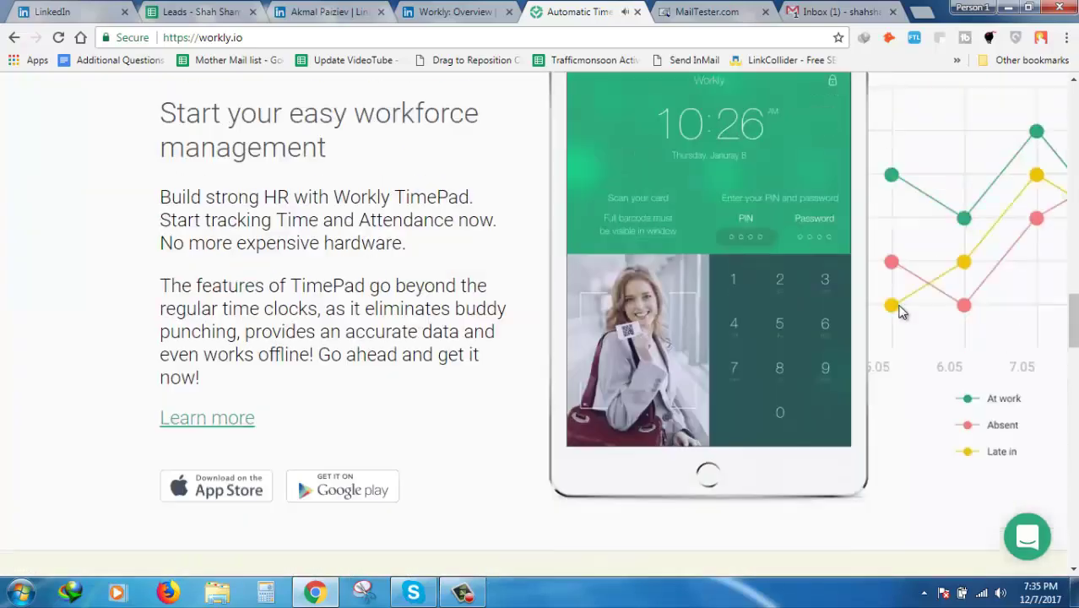
scroll(899, 312, "up", 5)
scroll(891, 316, "up", 5)
scroll(879, 320, "up", 5)
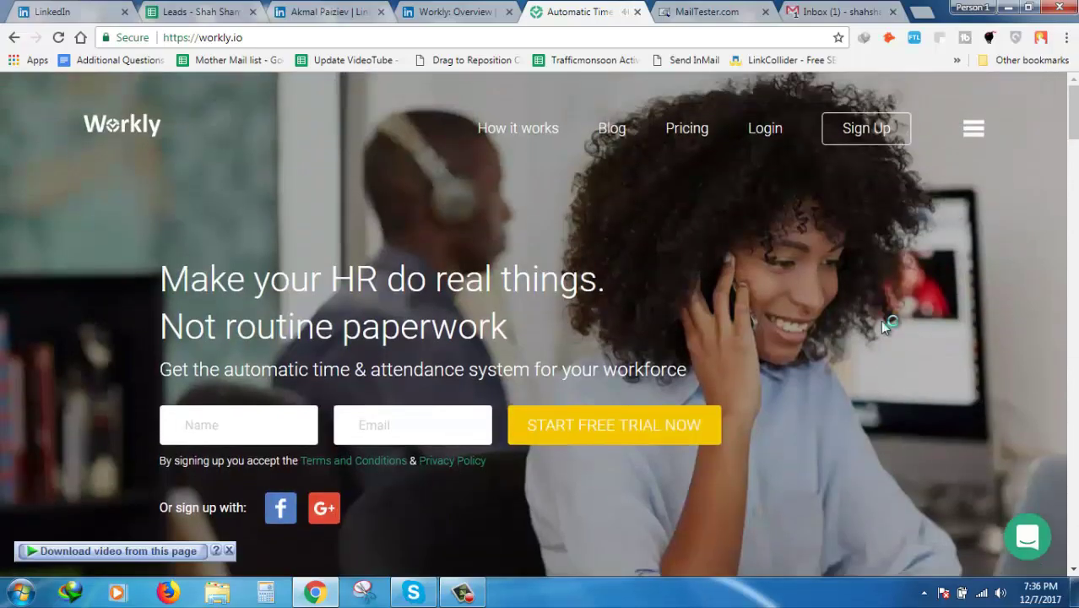
Browse the site's navigation menu, then scroll to the 'Still unclear how to use Workly?' section.
left_click(979, 130)
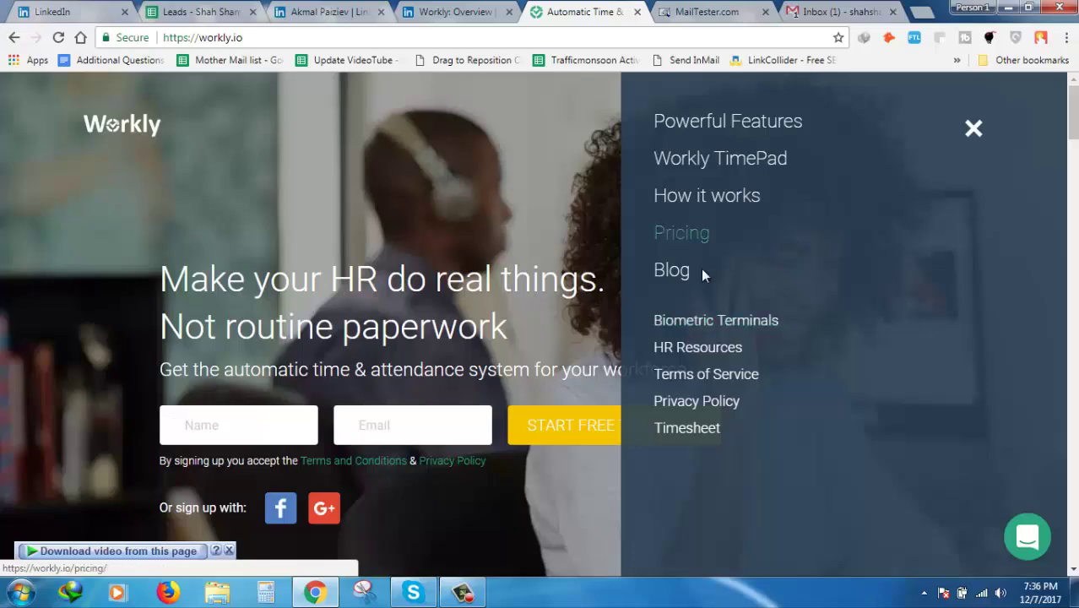
scroll(715, 337, "down", 10)
scroll(531, 384, "down", 15)
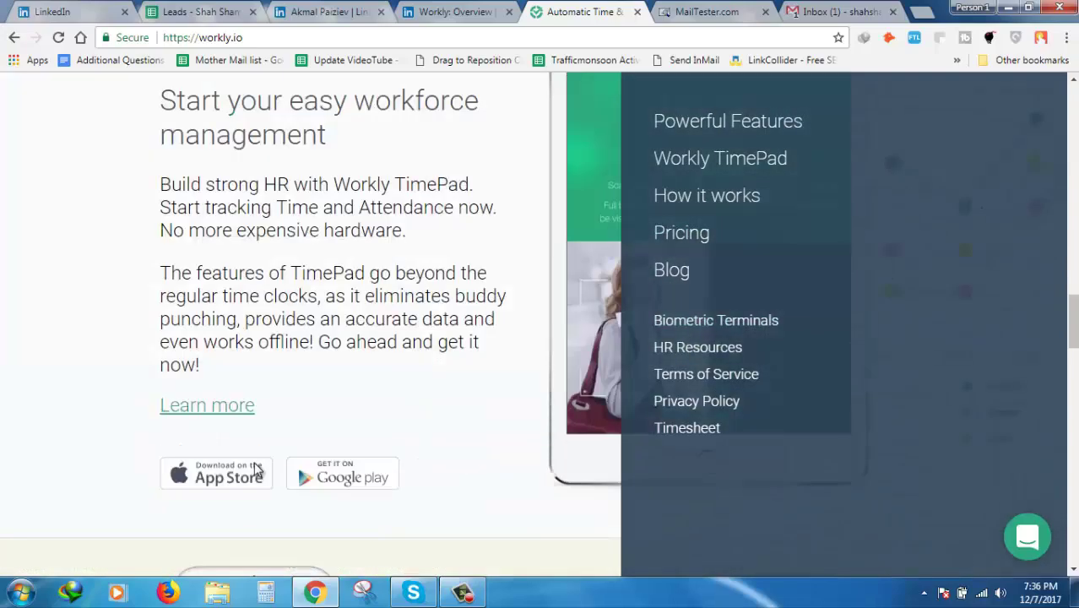
left_click(107, 481)
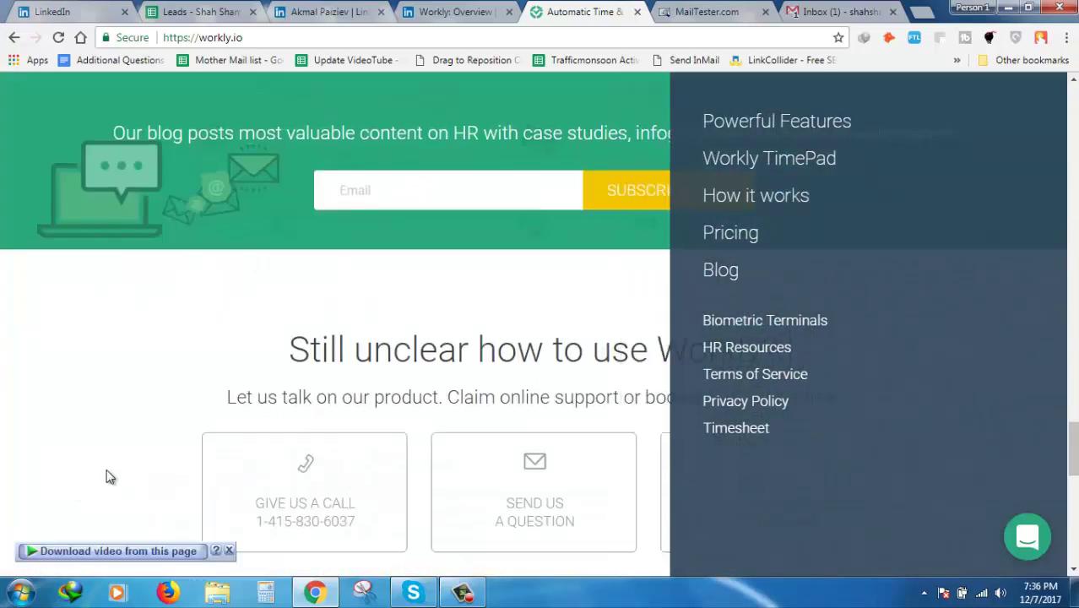
scroll(574, 410, "down", 10)
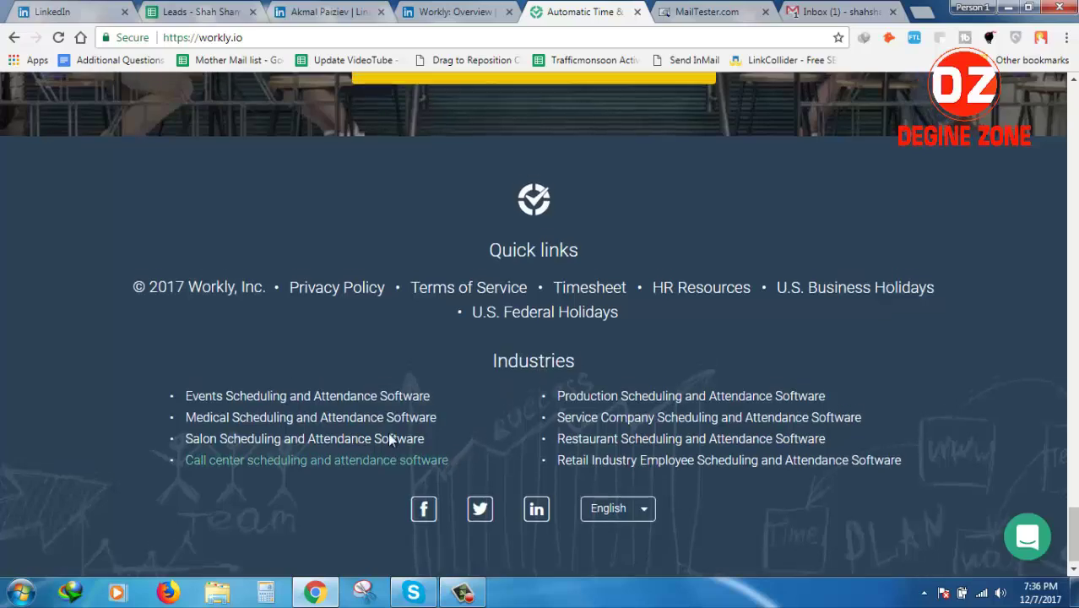
scroll(447, 422, "up", 15)
scroll(446, 391, "down", 5)
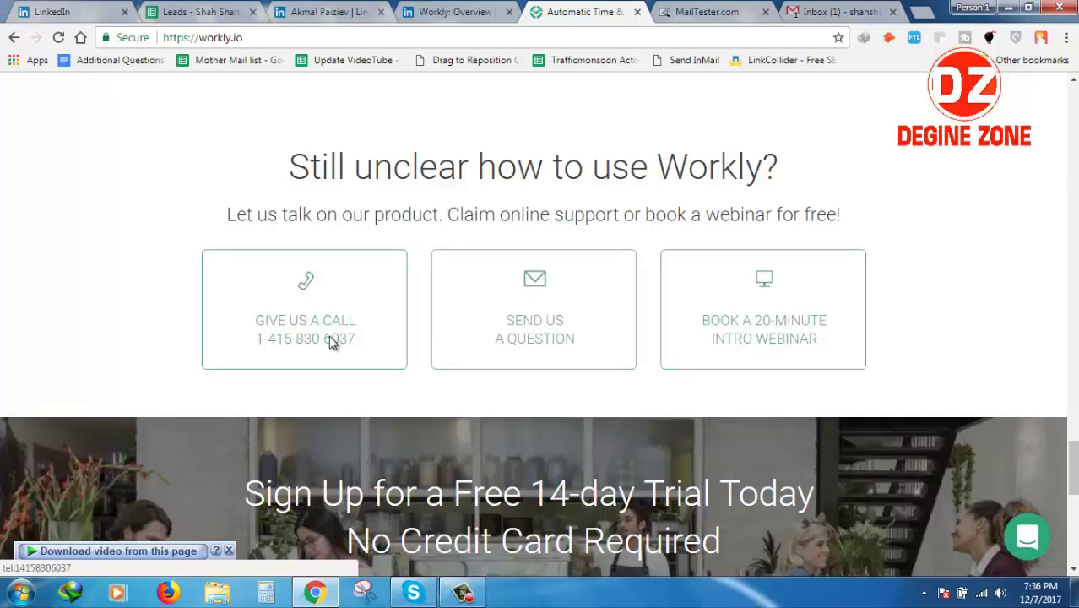
Use the 'Give us a call' card to reveal the support phone number, then close the dialer.
left_click(331, 338)
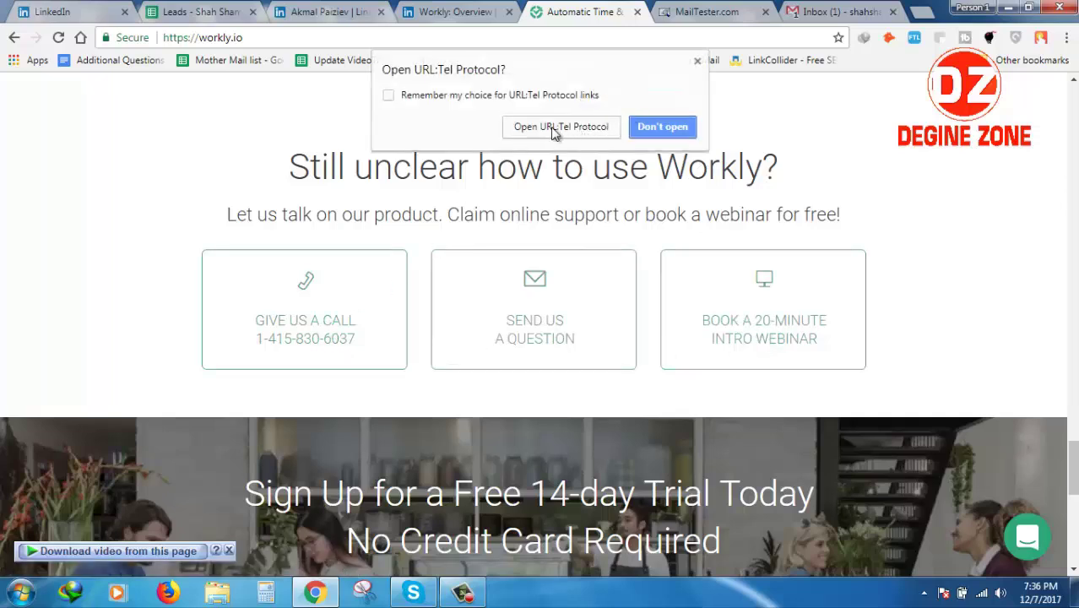
left_click(438, 99)
left_click(547, 135)
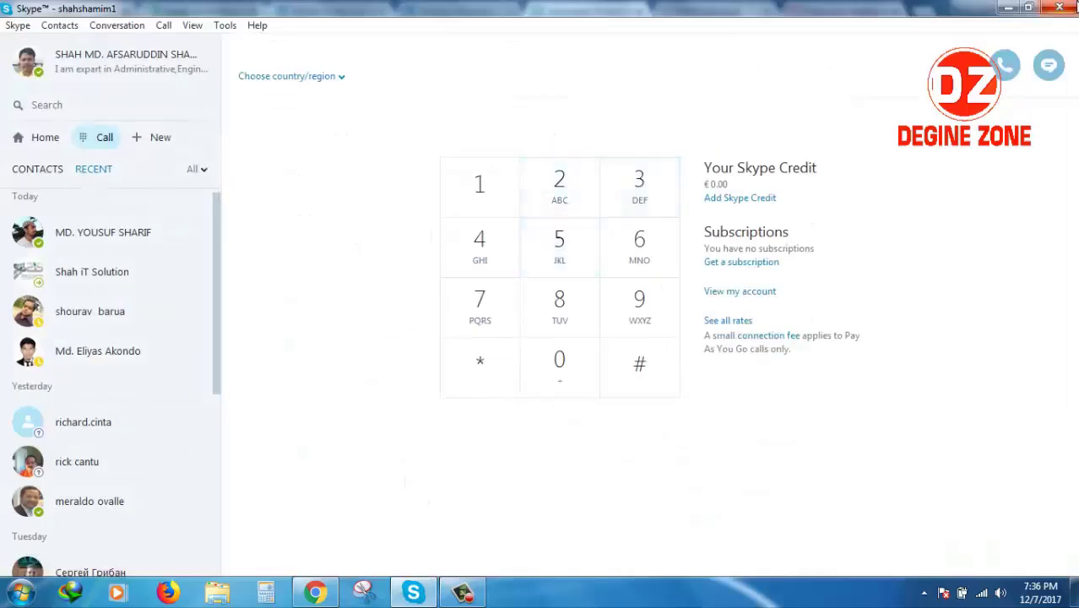
left_click(1058, 8)
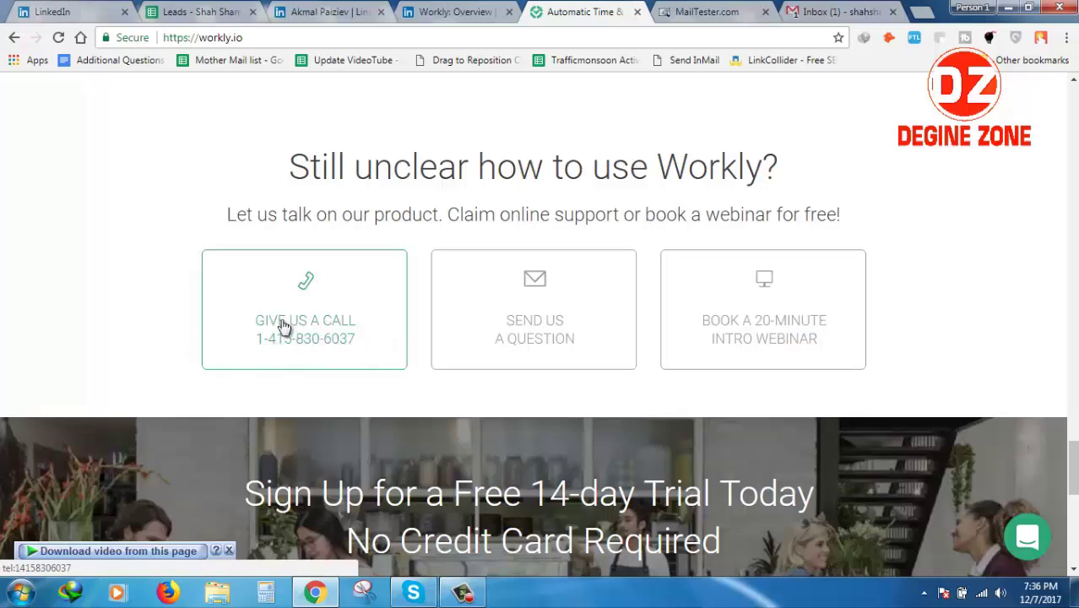
left_click(187, 10)
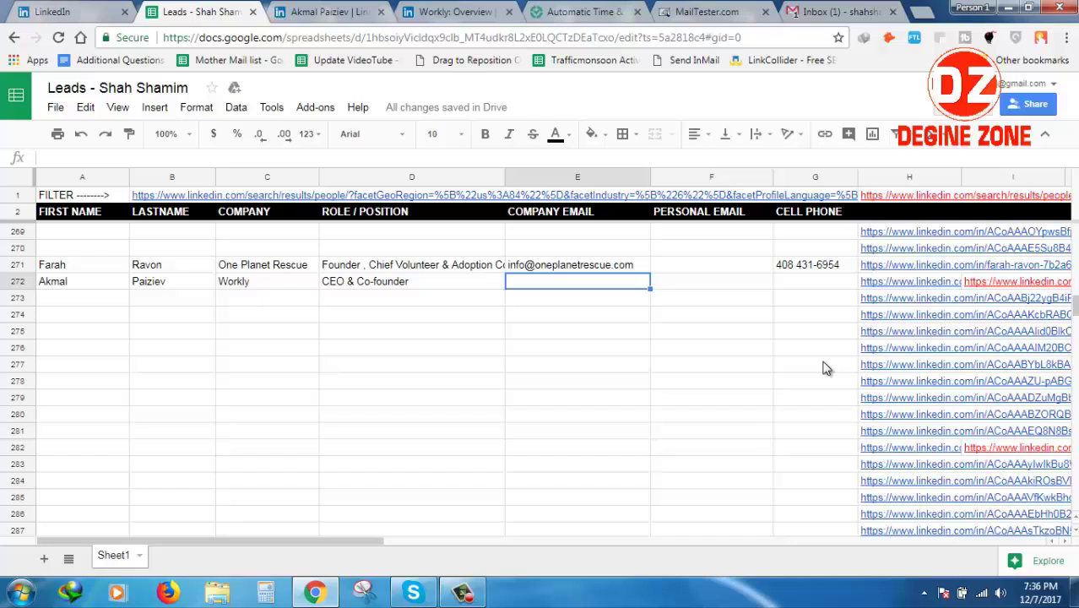
double_click(812, 287)
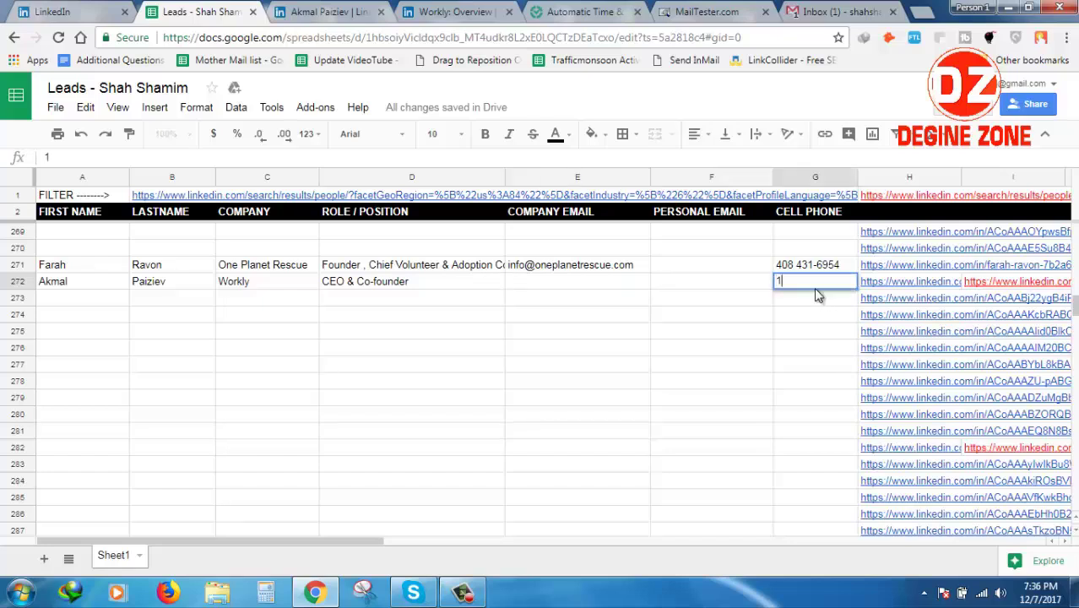
key("Return")
key("Down")
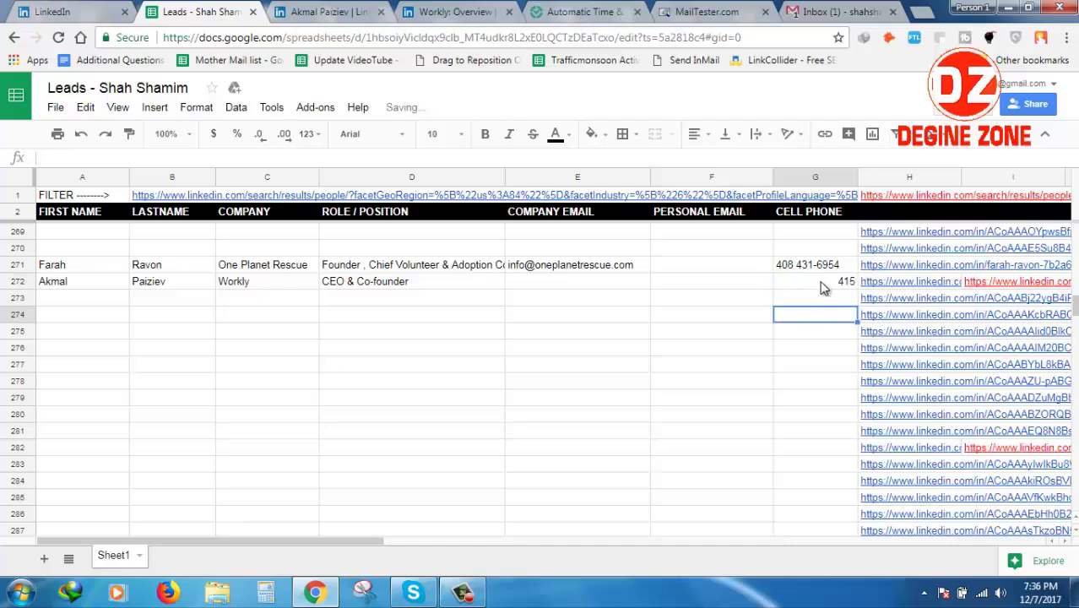
left_click(823, 288)
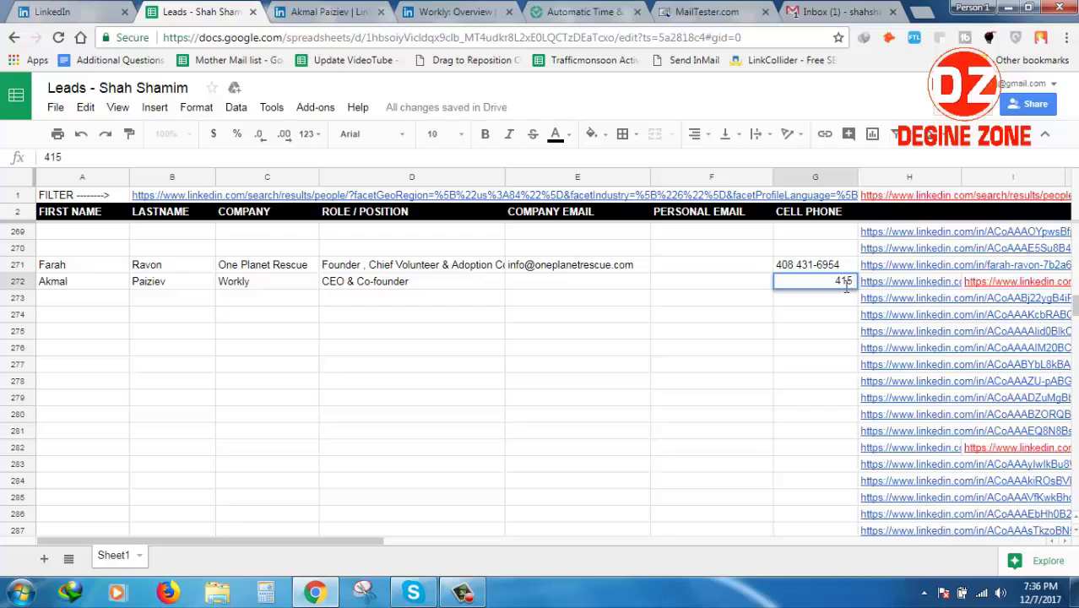
left_click(456, 11)
left_click(309, 10)
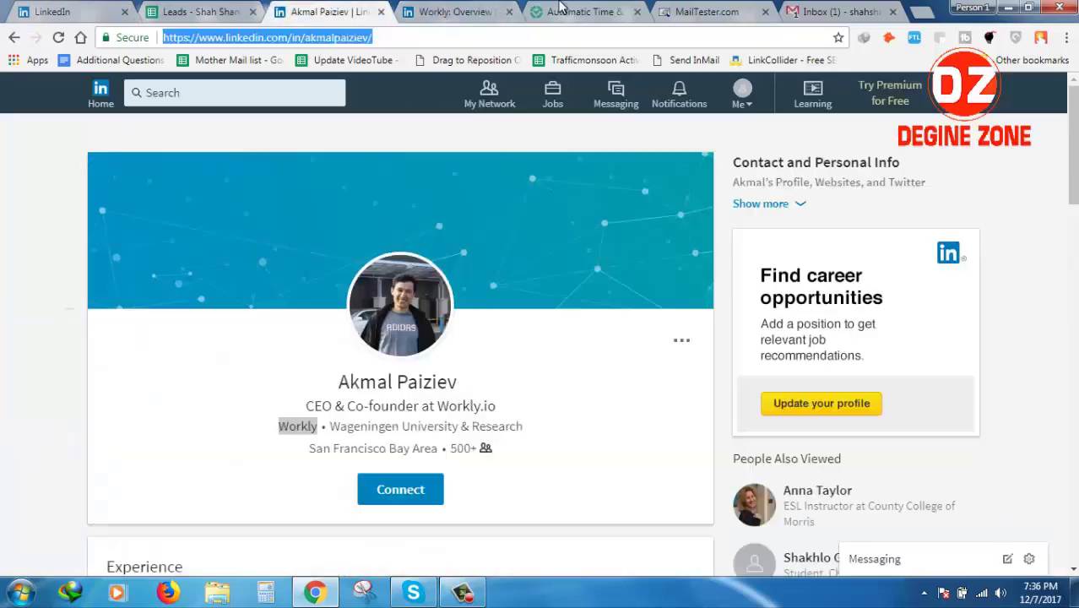
left_click(561, 11)
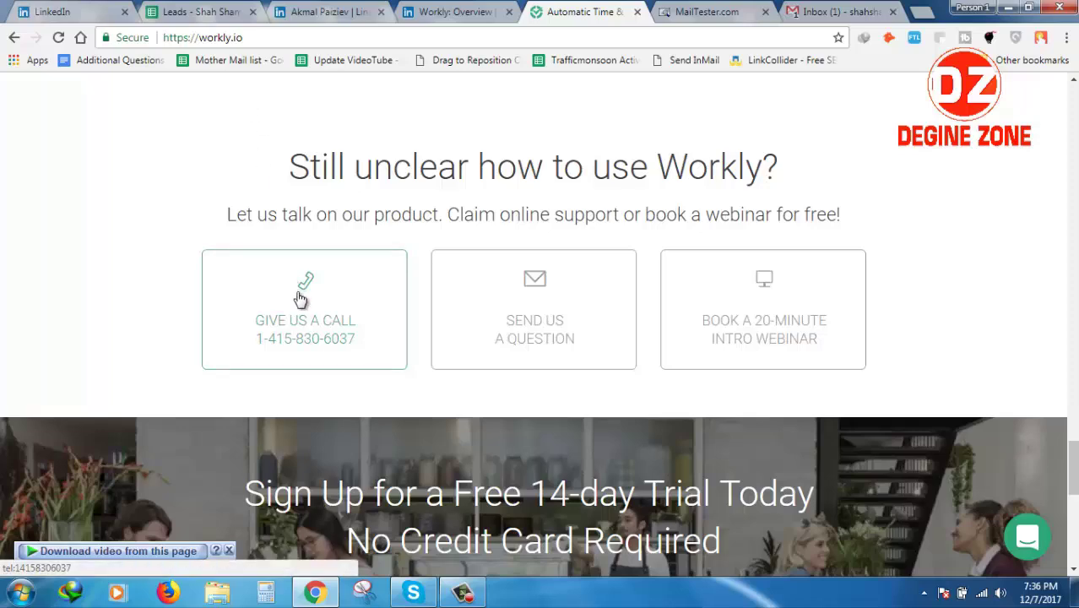
left_click(215, 11)
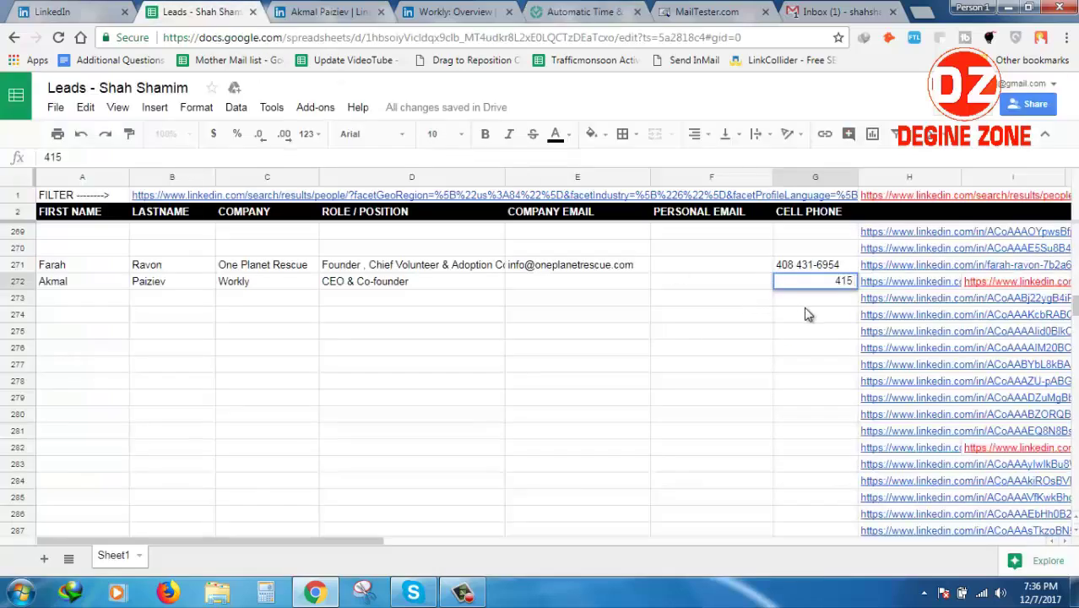
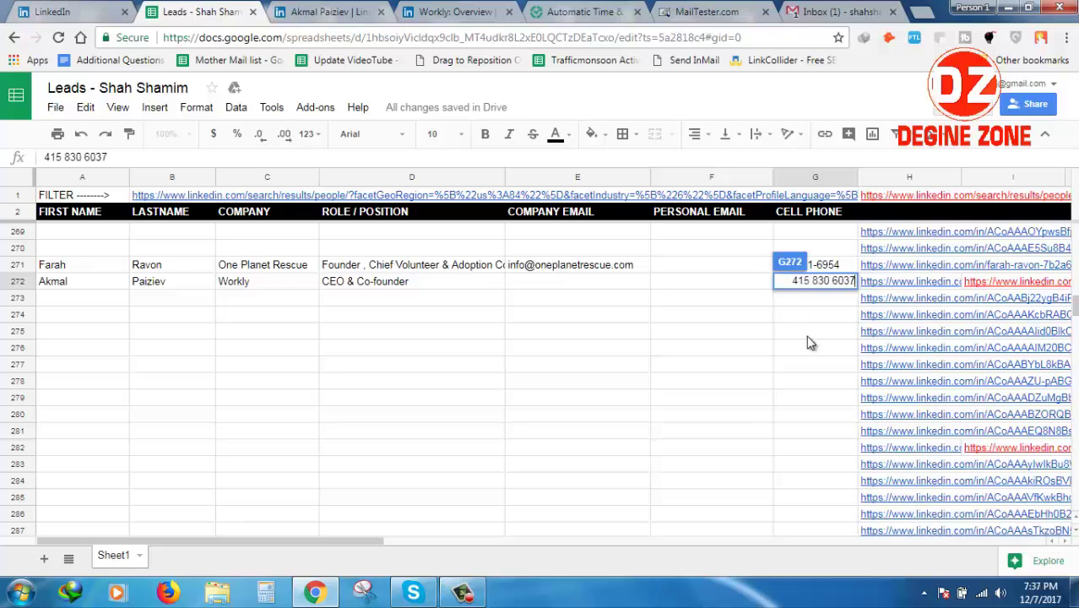
left_click(808, 342)
left_click(374, 7)
left_click(439, 7)
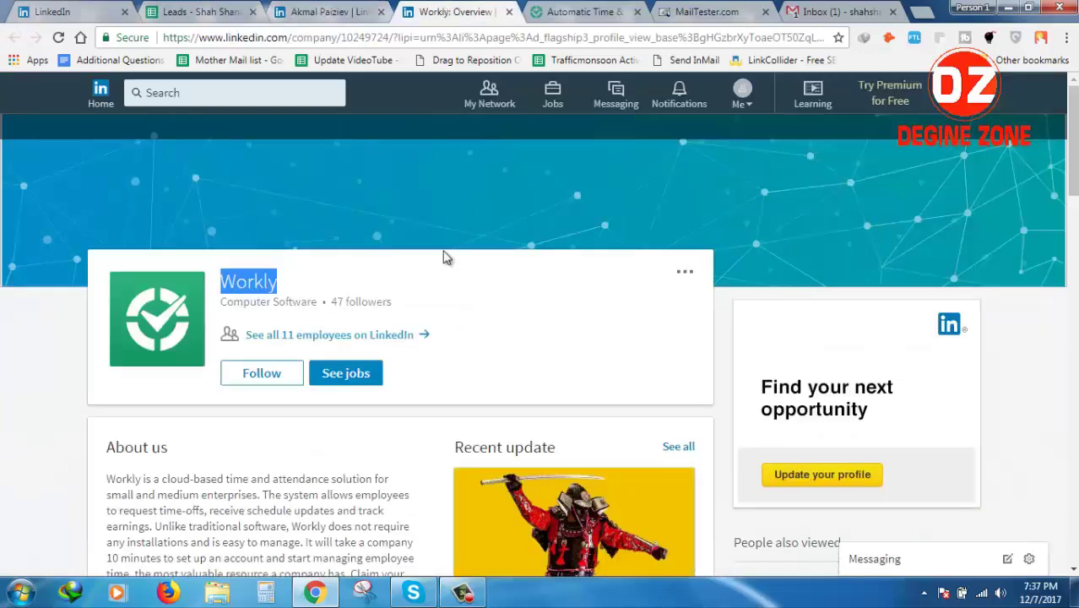
left_click(606, 7)
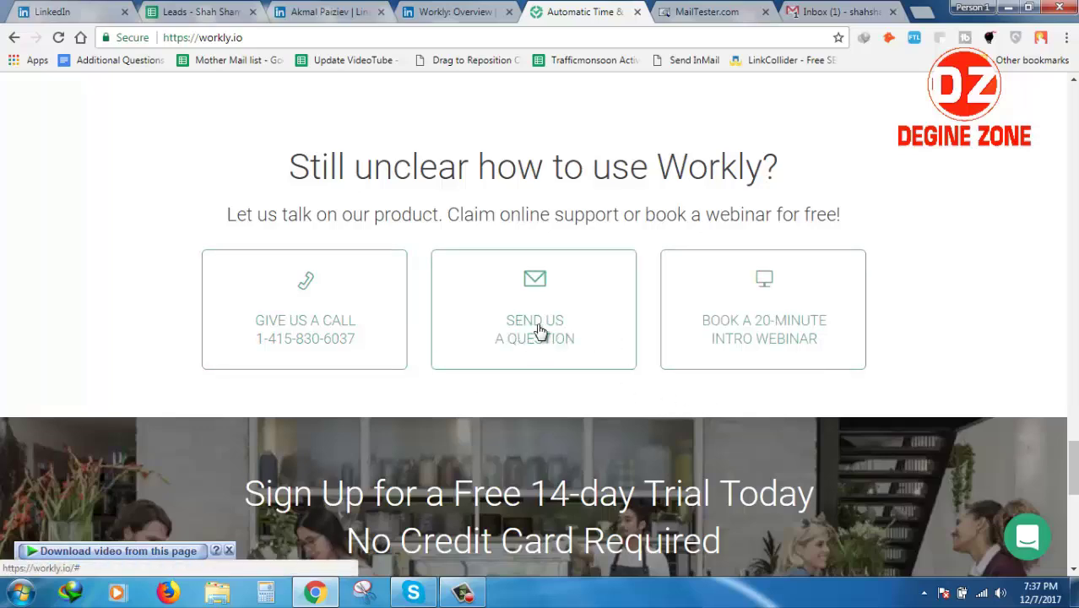
scroll(553, 316, "down", 7)
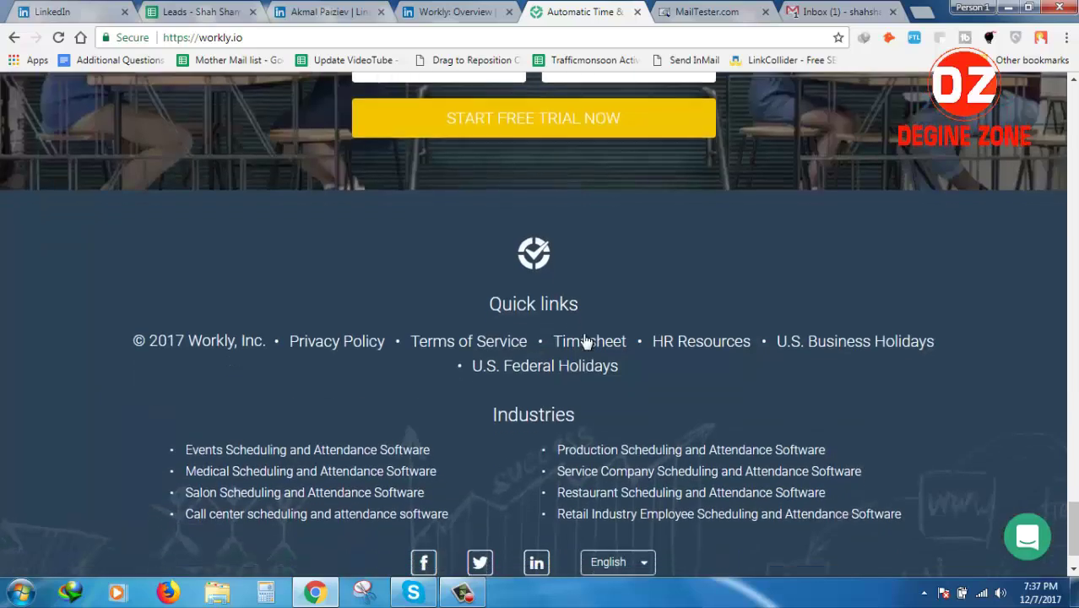
scroll(585, 346, "up", 1)
scroll(591, 350, "up", 5)
scroll(601, 359, "up", 5)
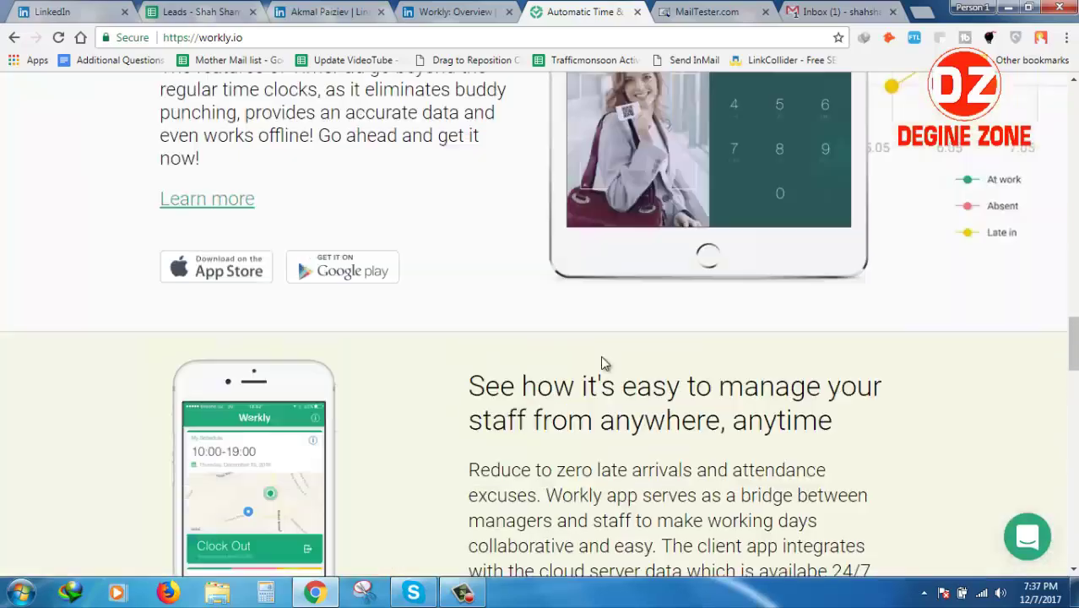
scroll(600, 355, "up", 5)
scroll(601, 355, "up", 5)
scroll(601, 355, "up", 5)
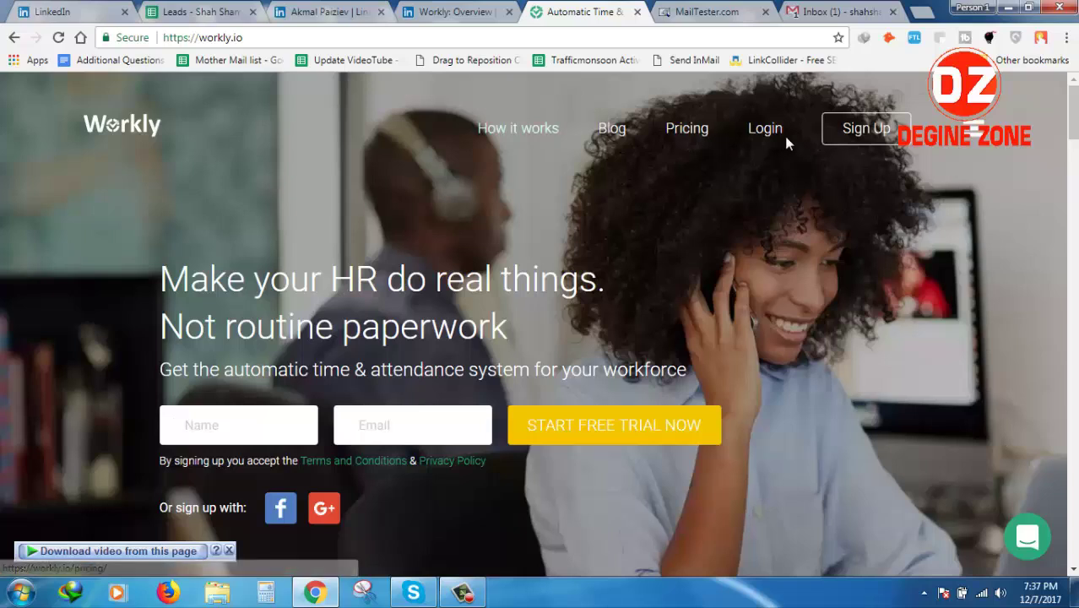
left_click_drag(265, 41, 270, 54)
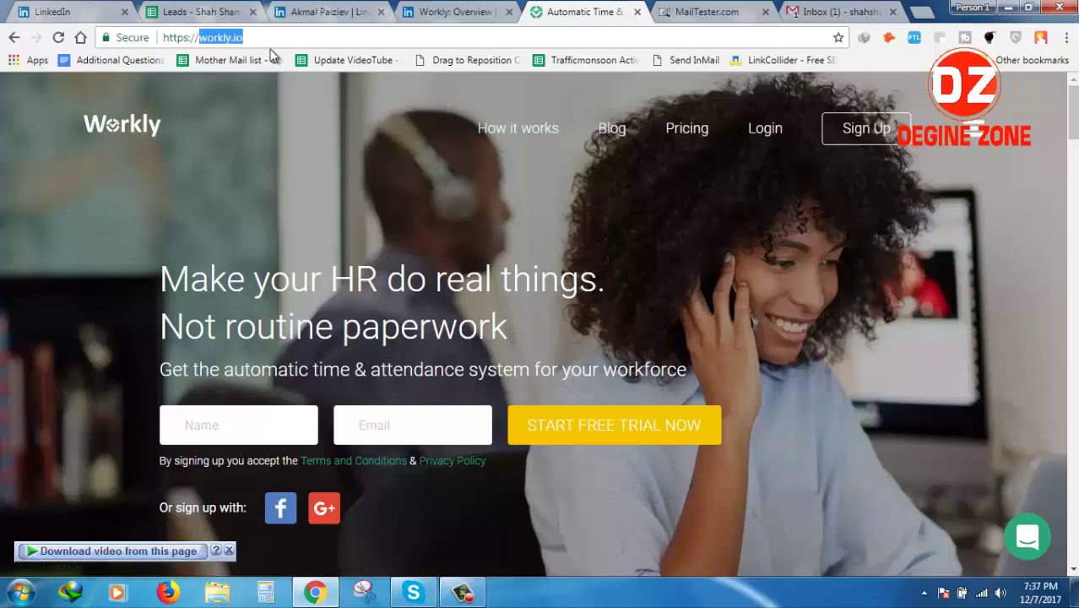
left_click(255, 40)
left_click_drag(200, 42, 87, 41)
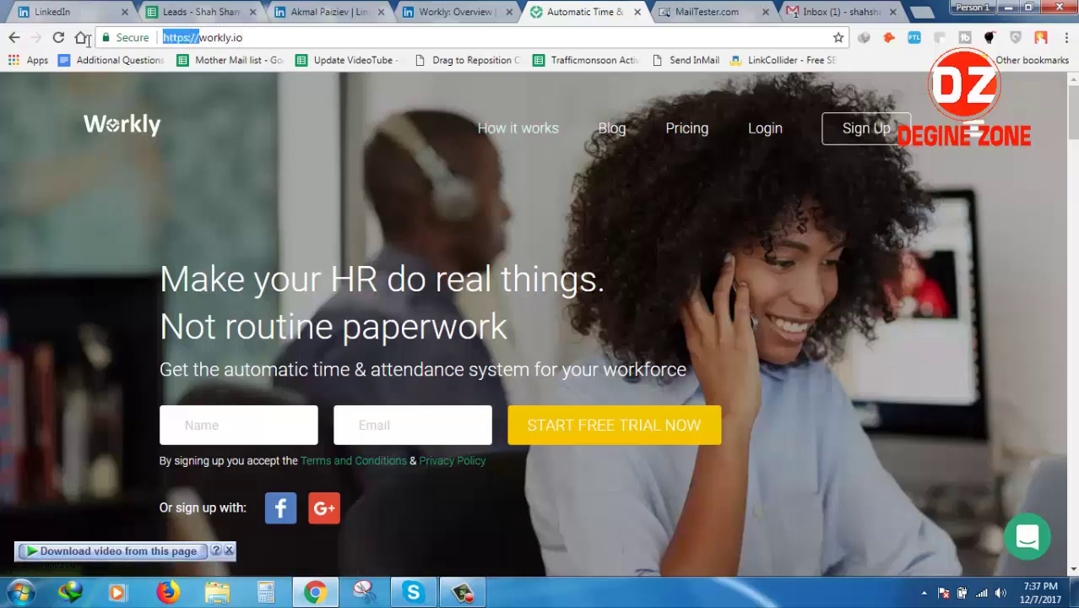
type("emai")
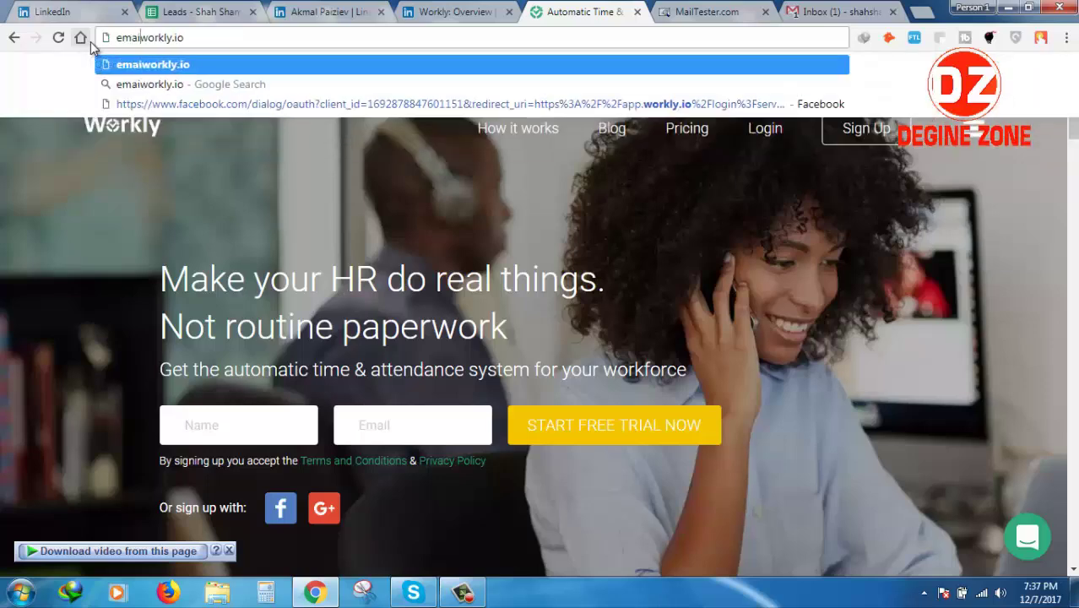
type("l@")
key("Return")
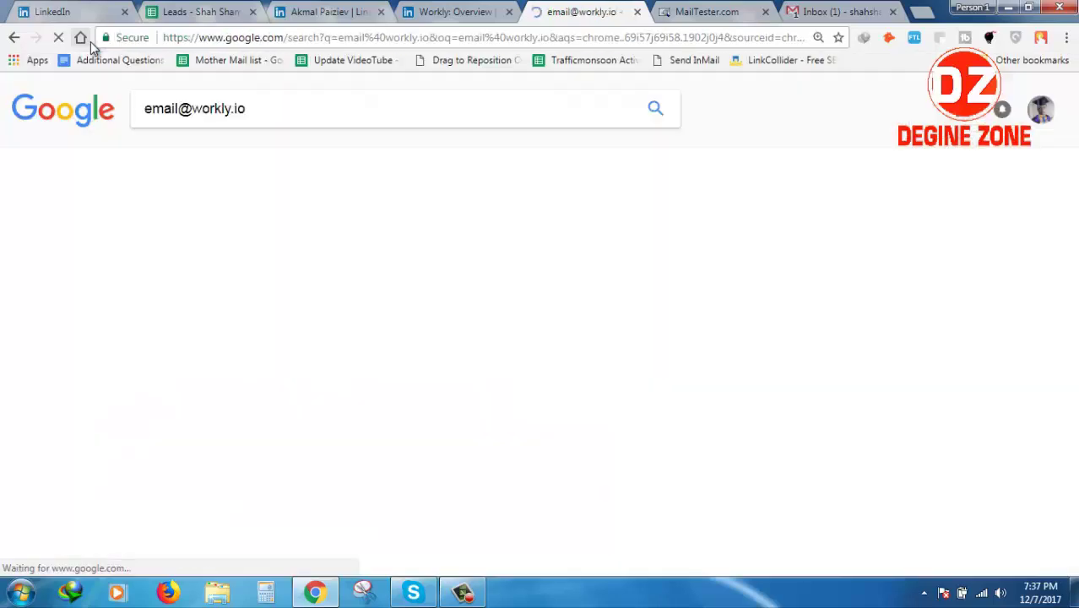
scroll(425, 275, "down", 3)
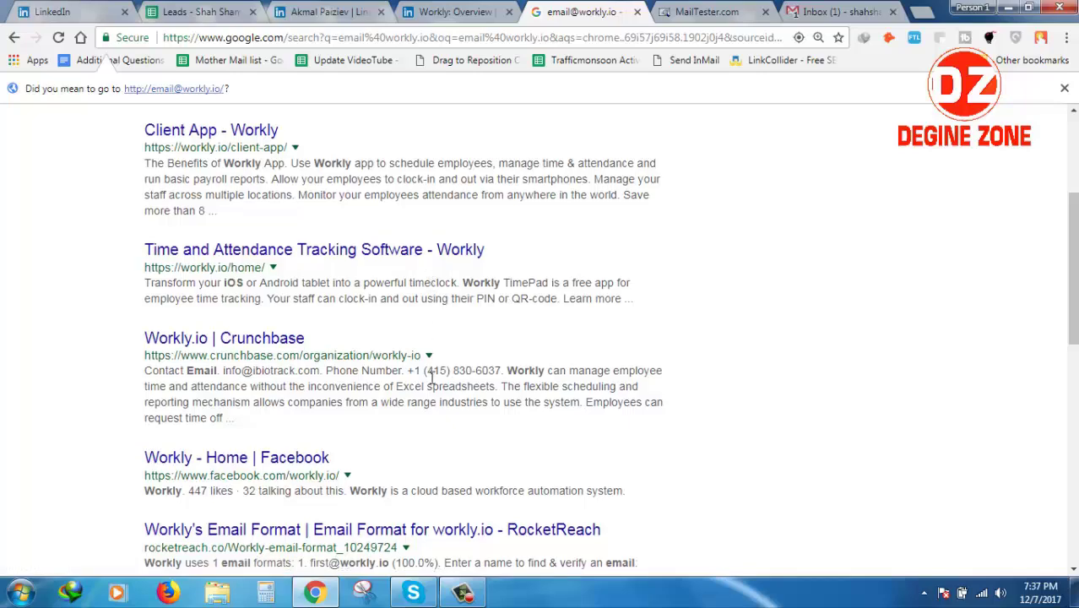
scroll(287, 359, "down", 3)
scroll(372, 287, "down", 2)
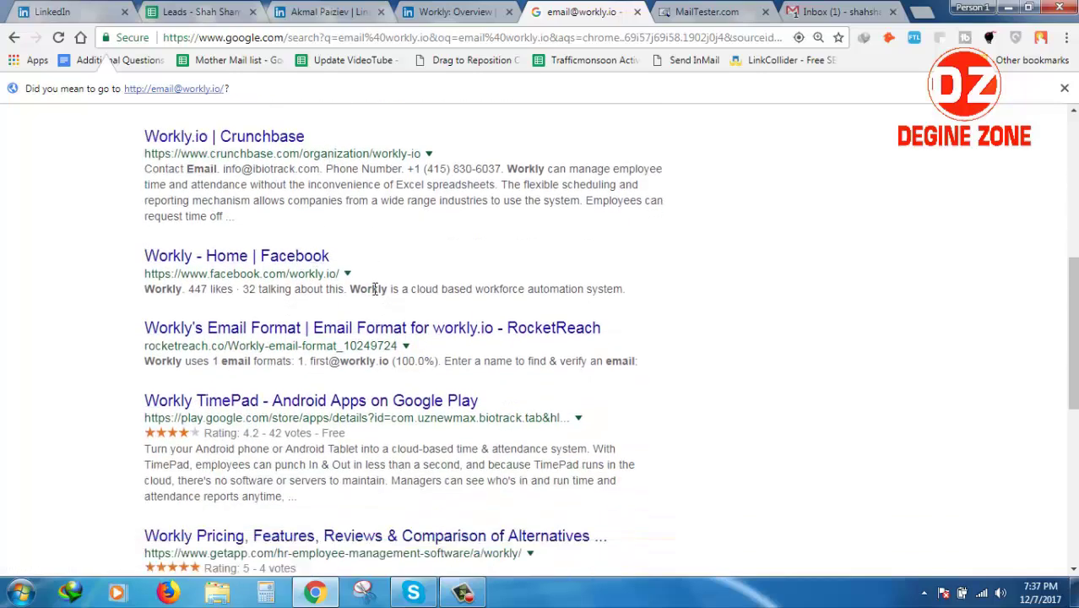
scroll(377, 287, "down", 3)
scroll(366, 315, "up", 1)
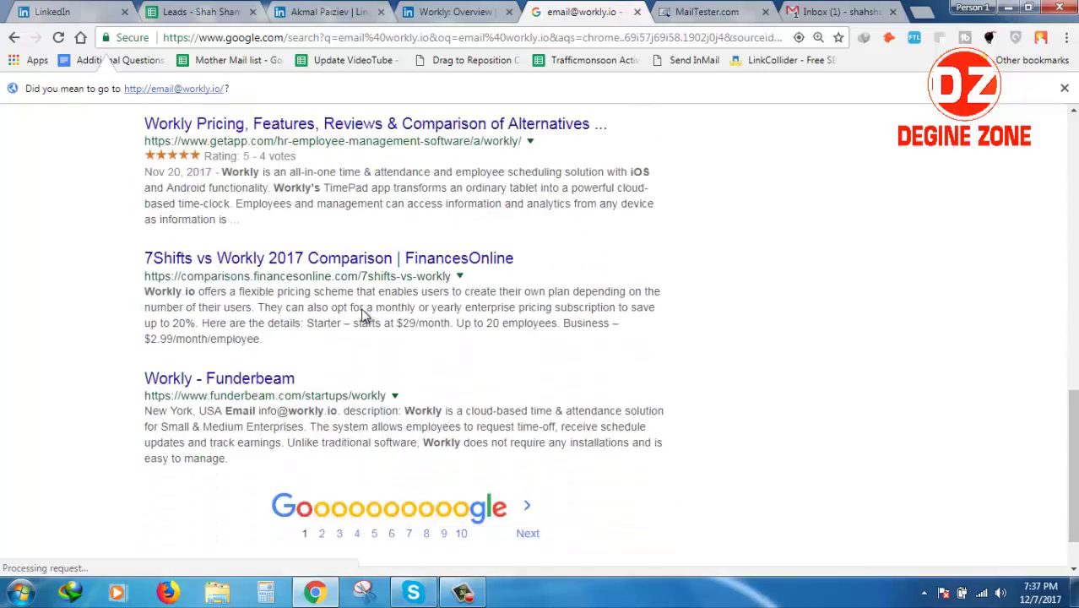
scroll(355, 338, "down", 1)
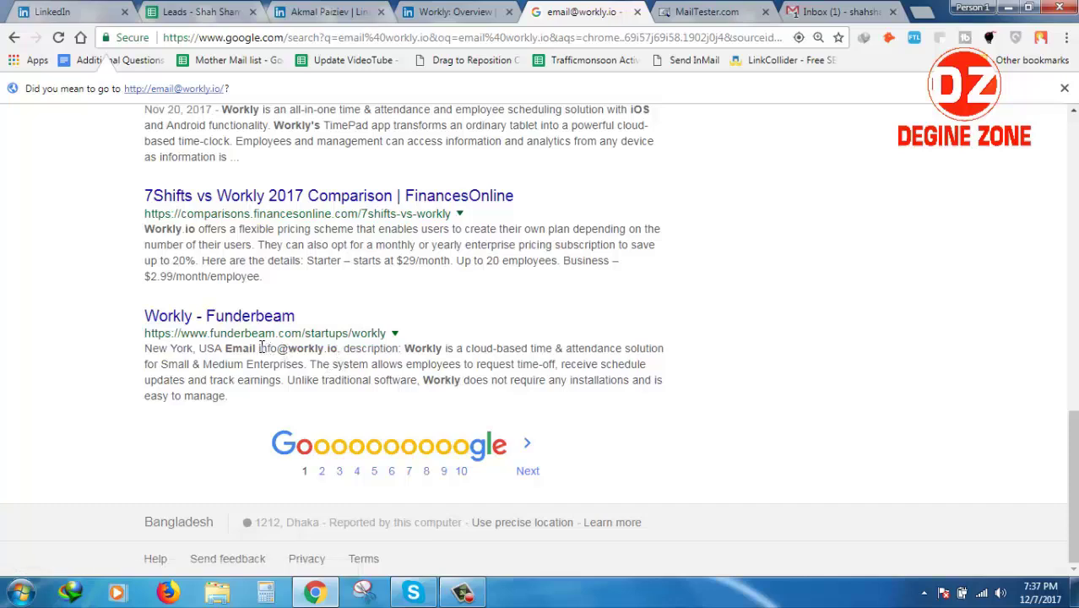
left_click_drag(261, 348, 327, 347)
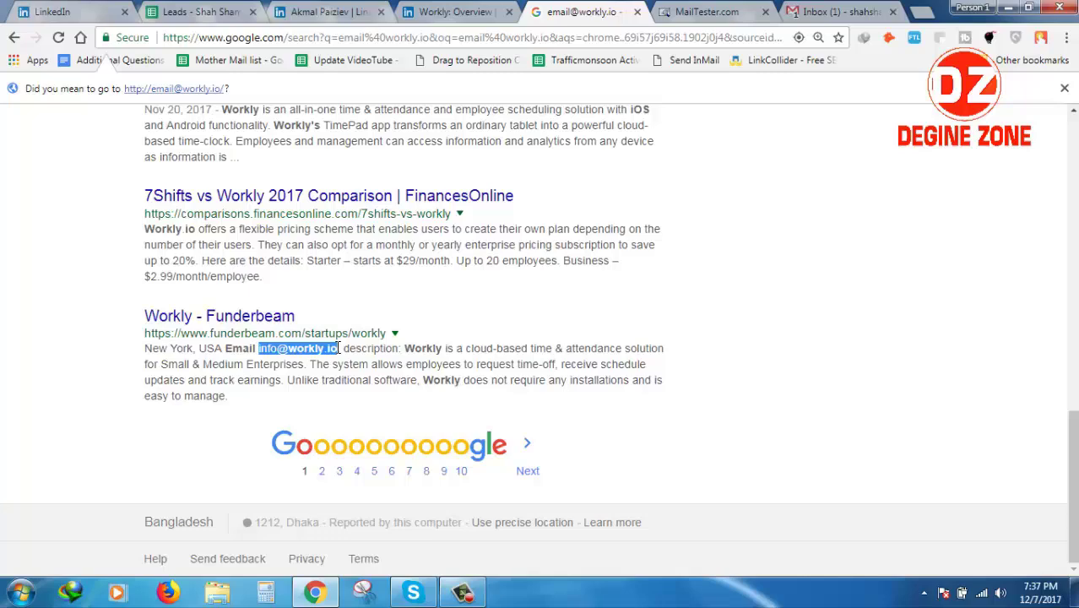
left_click(811, 10)
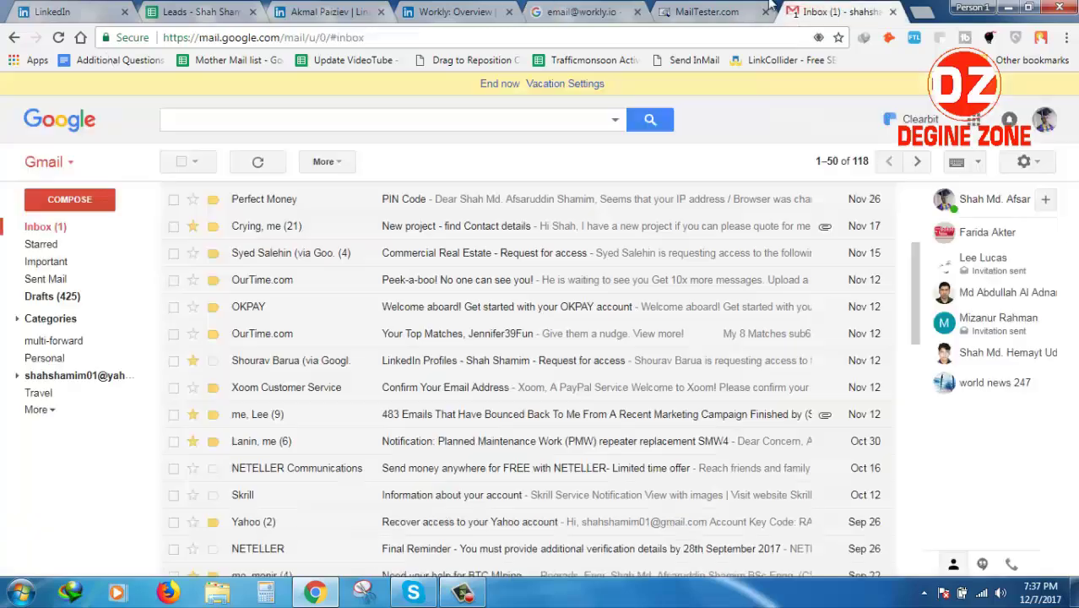
left_click(718, 12)
key("ctrl+v")
left_click(334, 279)
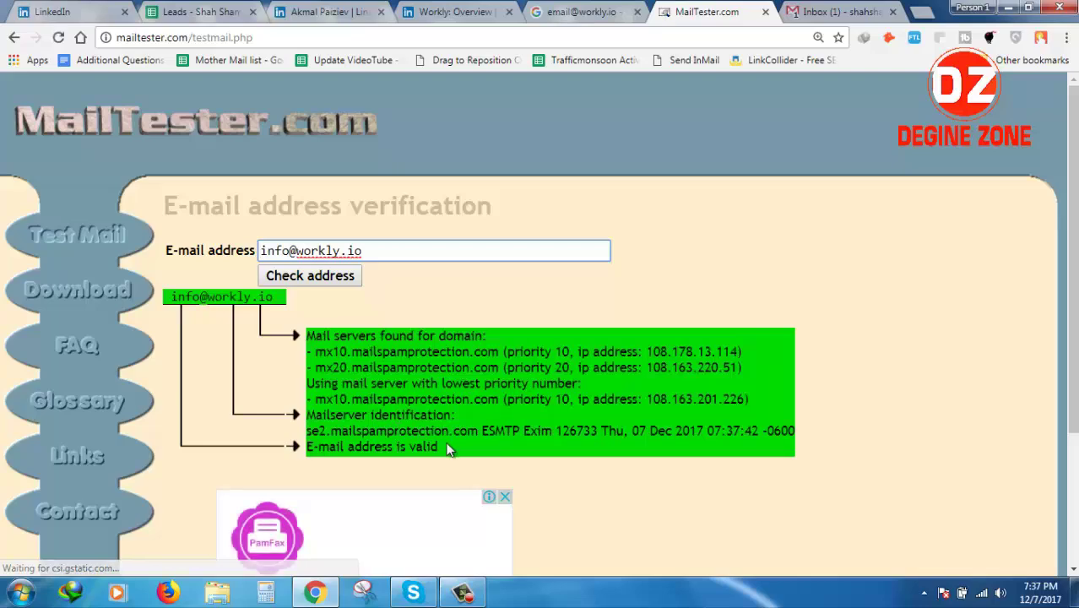
left_click_drag(439, 449, 349, 398)
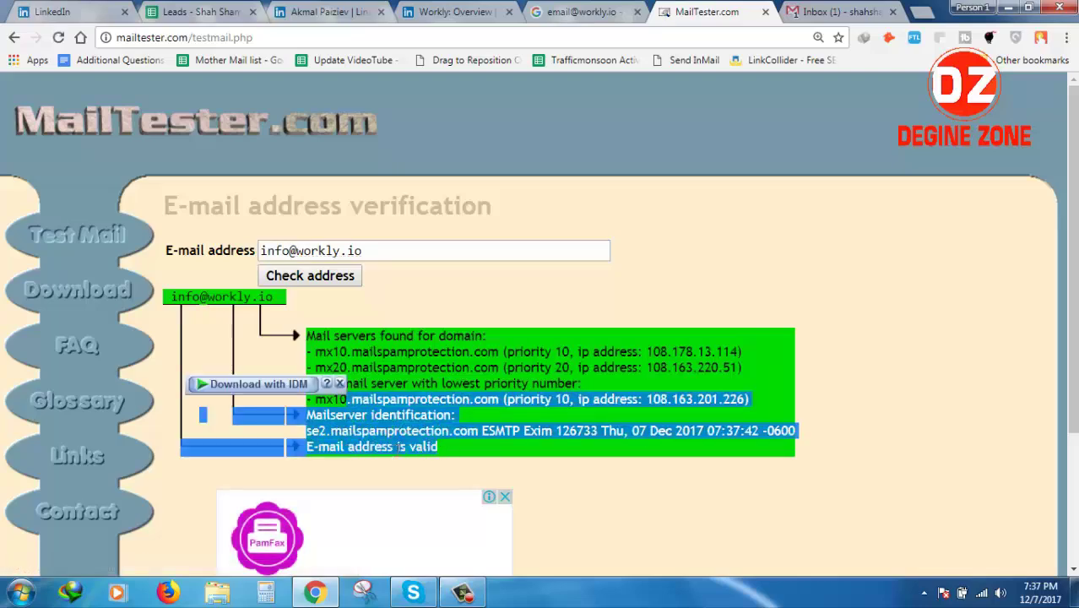
left_click(349, 398)
key("ctrl+2")
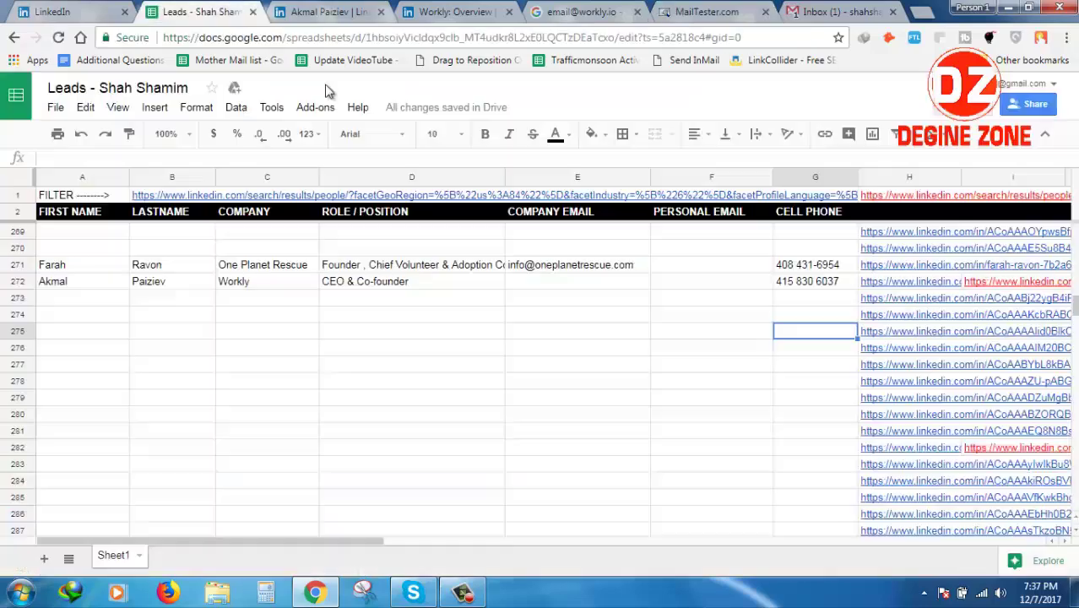
left_click(622, 287)
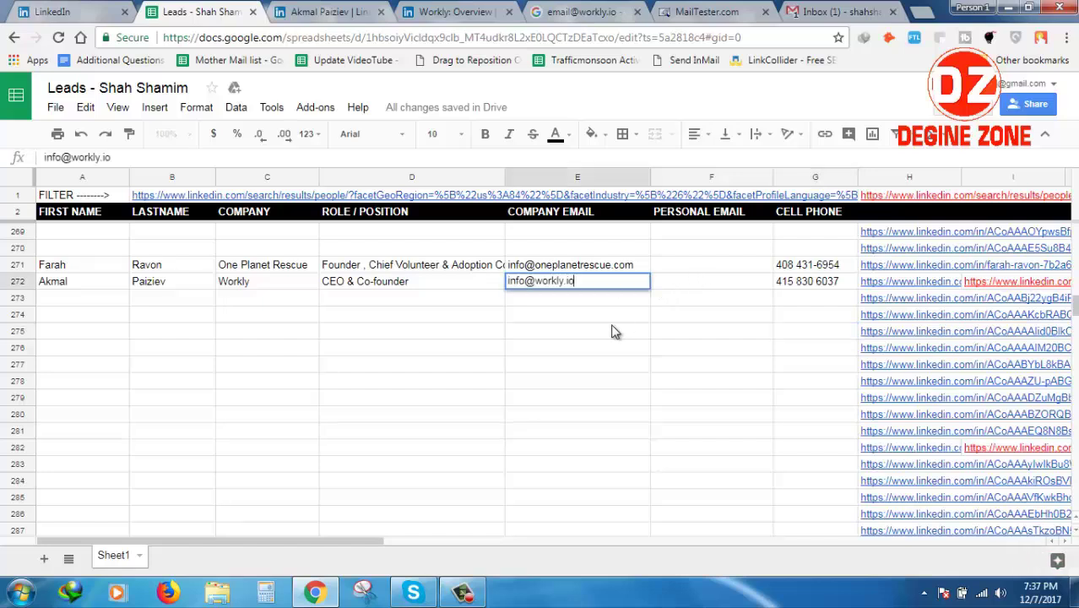
left_click(612, 330)
left_click(792, 285)
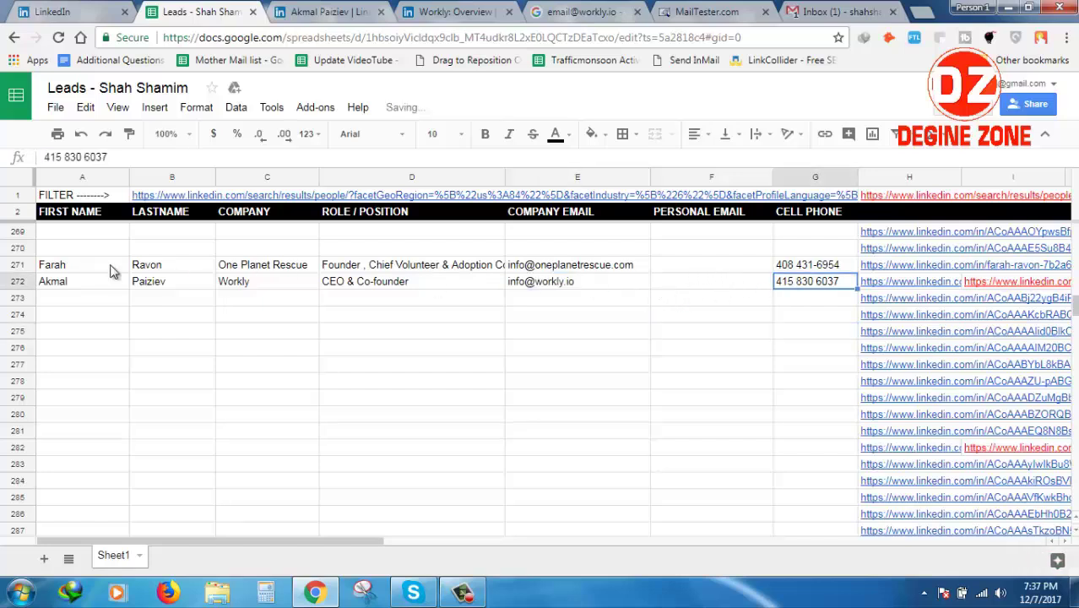
left_click(87, 281)
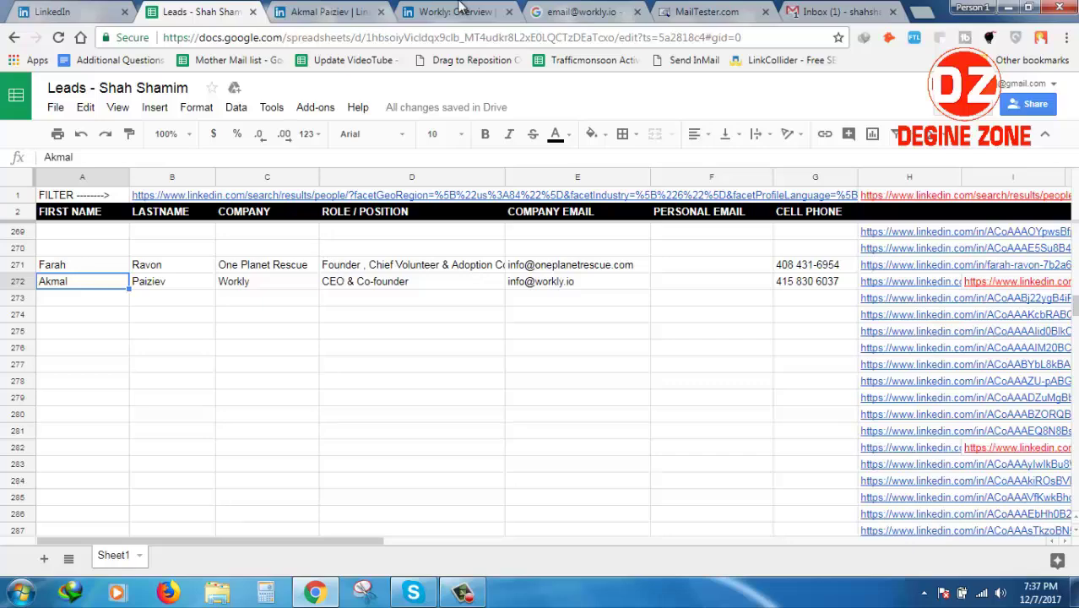
Close the Workly company page, email search results and CEO's LinkedIn profile tabs.
left_click(464, 10)
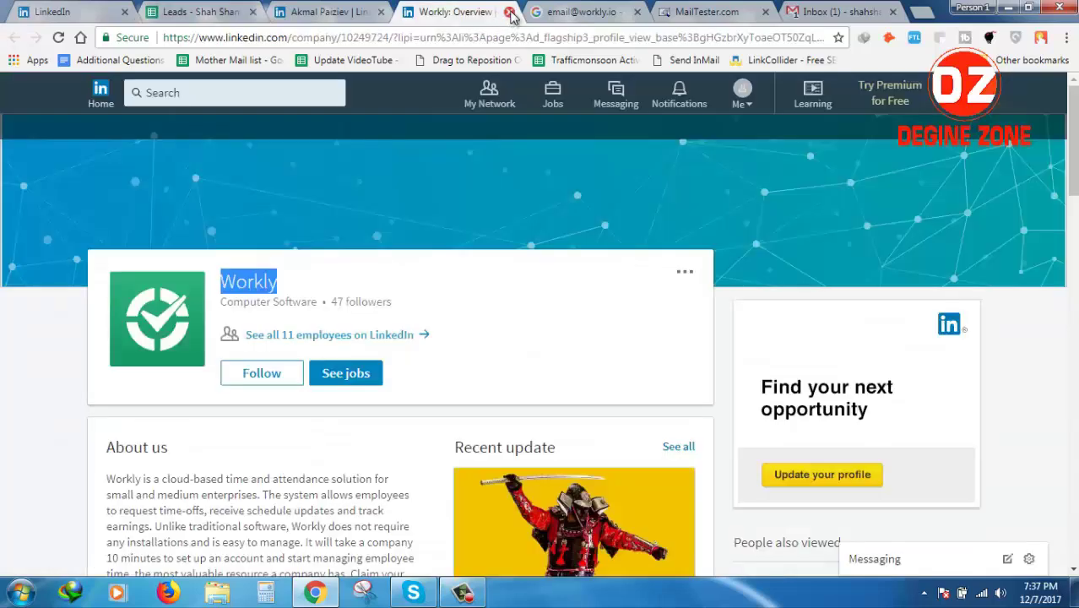
left_click(510, 12)
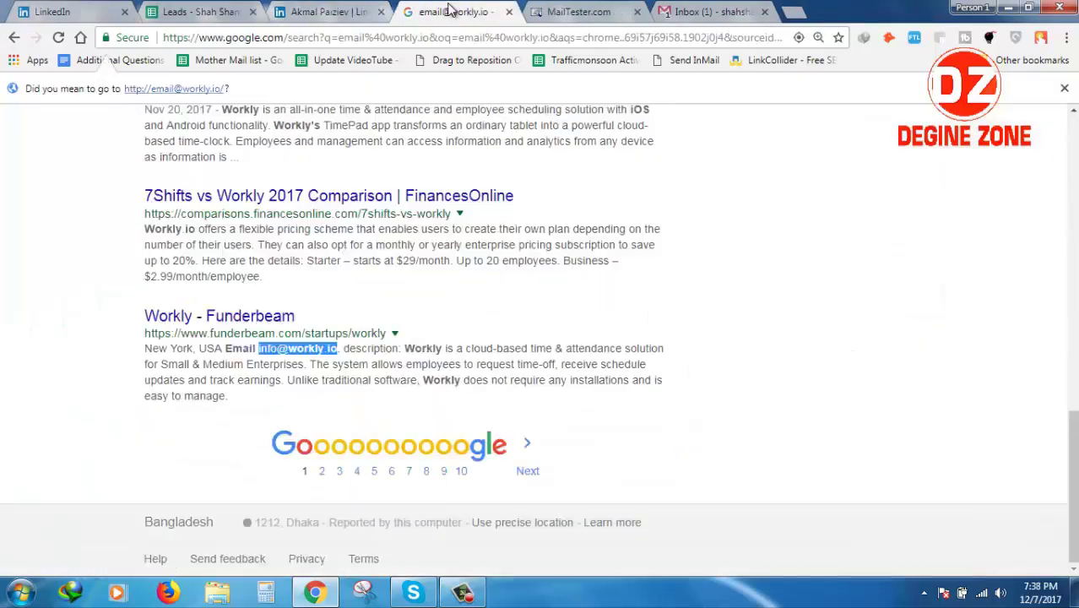
left_click(509, 12)
left_click(363, 12)
scroll(338, 290, "down", 4)
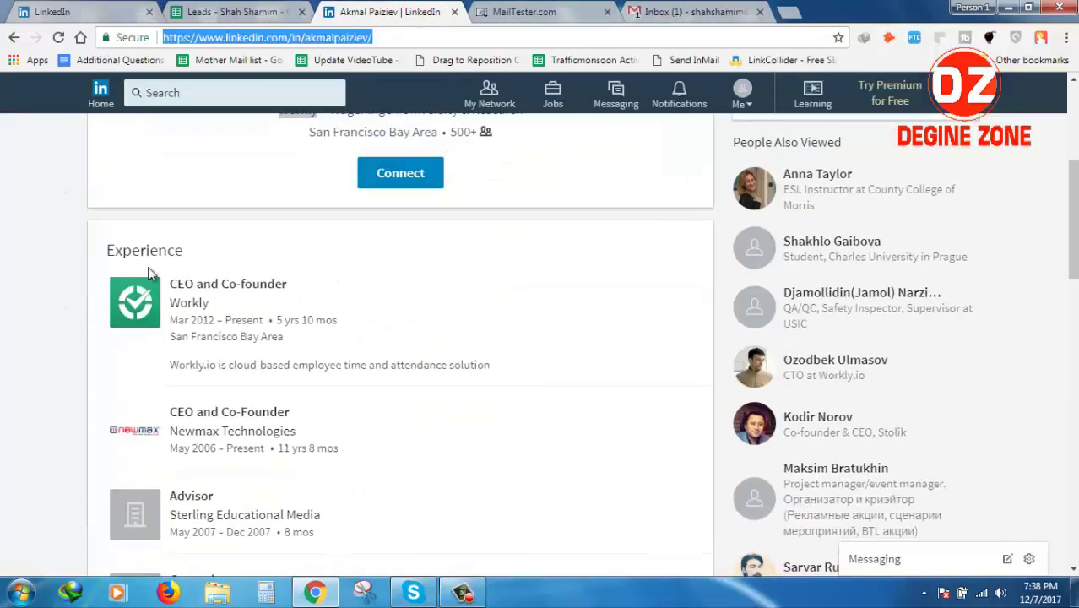
left_click(454, 12)
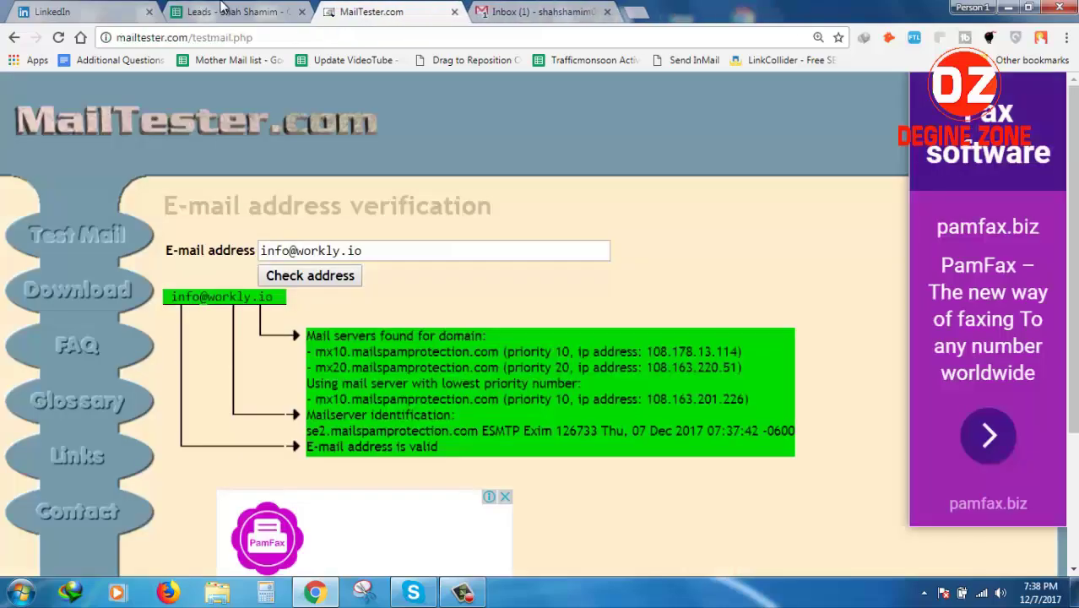
left_click(236, 11)
Replace H273's LinkedIn link with the profile's clean web address.
left_click(16, 297)
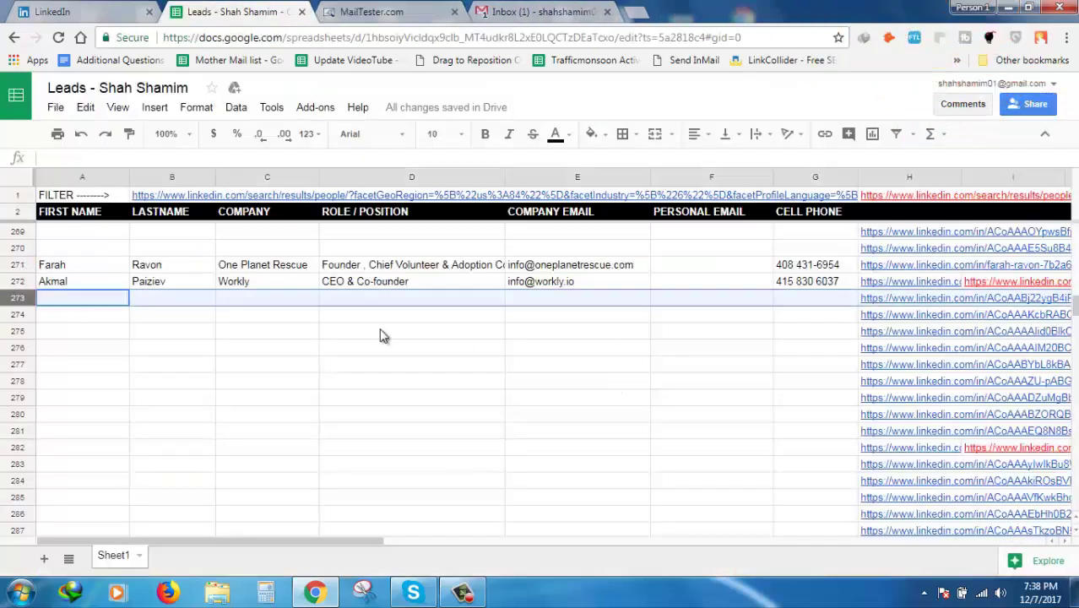
left_click(910, 304)
left_click(895, 280)
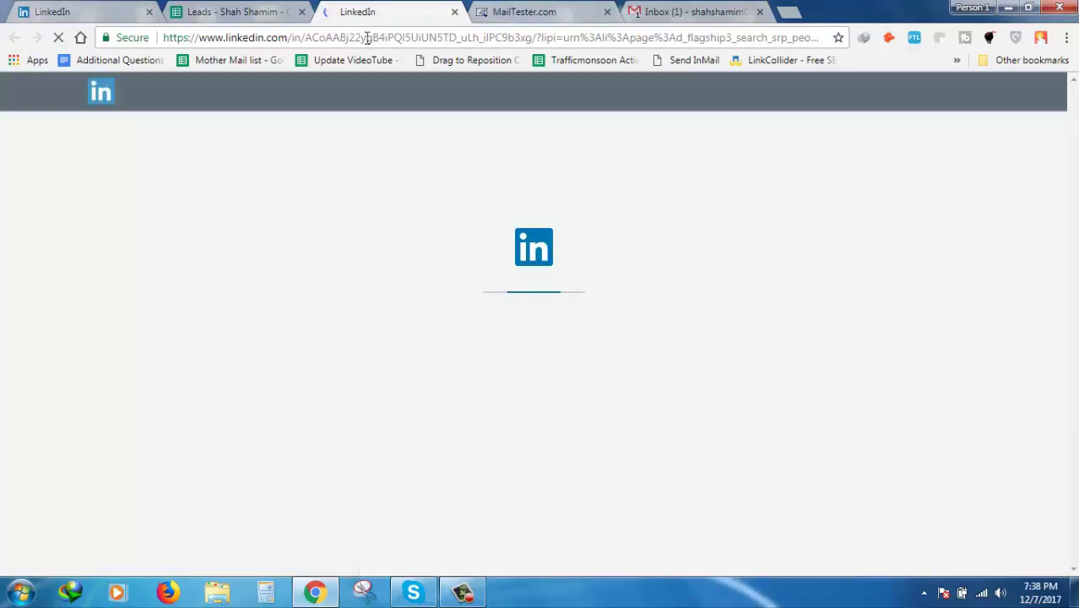
left_click(365, 38)
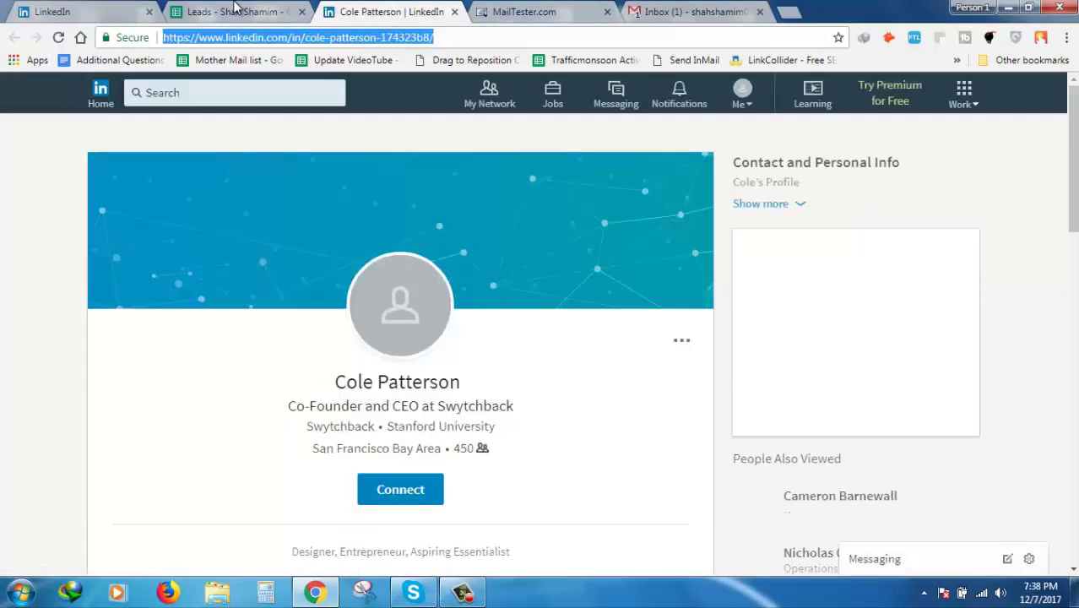
key("ctrl+shift+Tab")
key("ctrl+v")
key("Return")
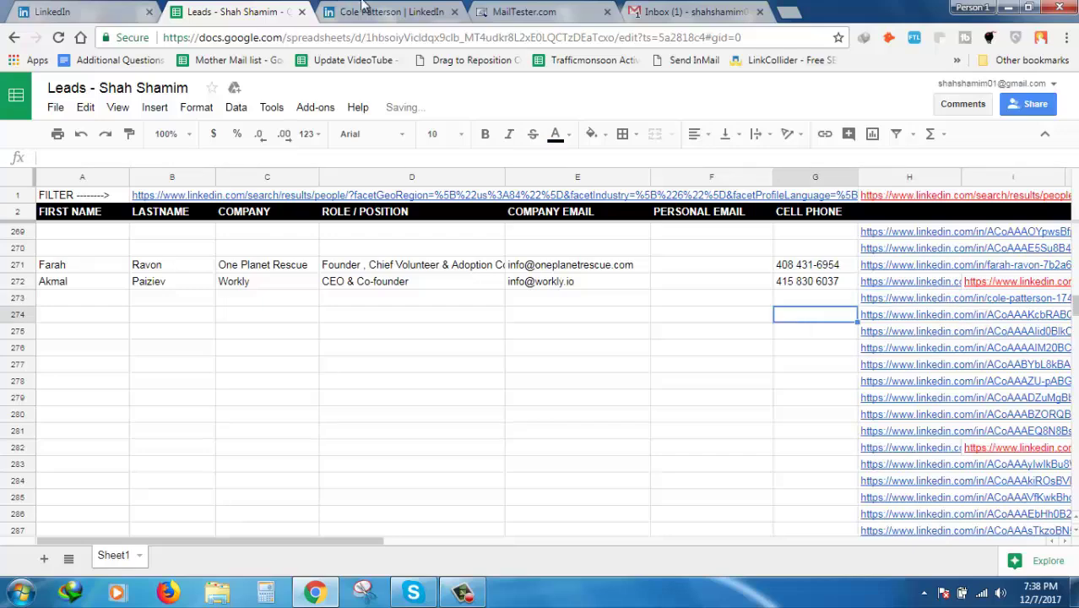
Put the contact's first name in A273 and surname in B273 from the profile.
left_click(388, 12)
mouse_move(336, 381)
left_mouse_down()
mouse_move(471, 385)
mouse_move(338, 383)
left_mouse_up()
key("ctrl+c")
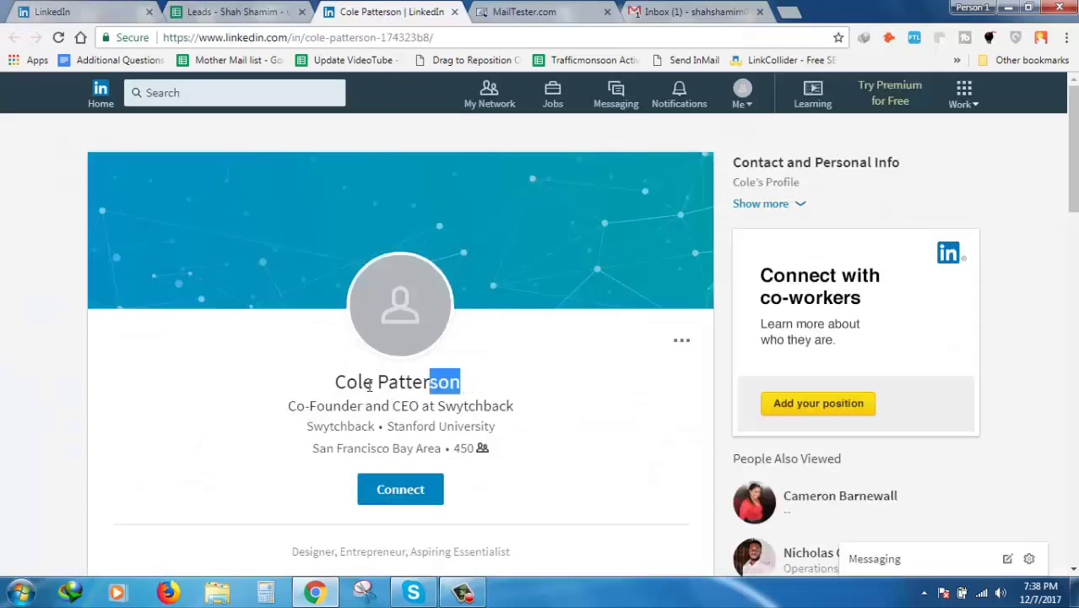
left_click(209, 7)
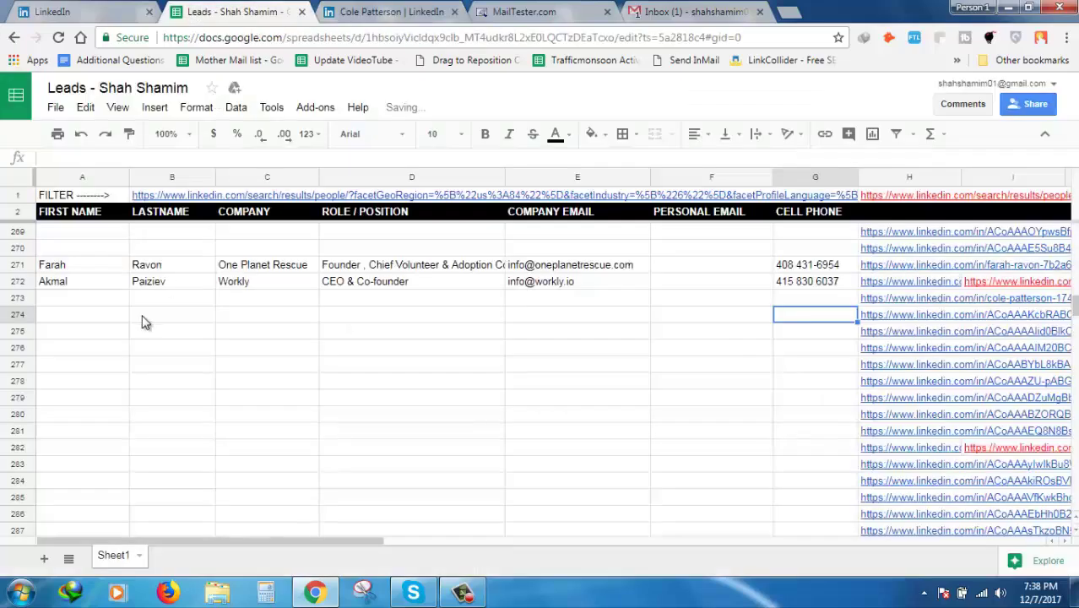
left_click(102, 299)
key("ctrl+v")
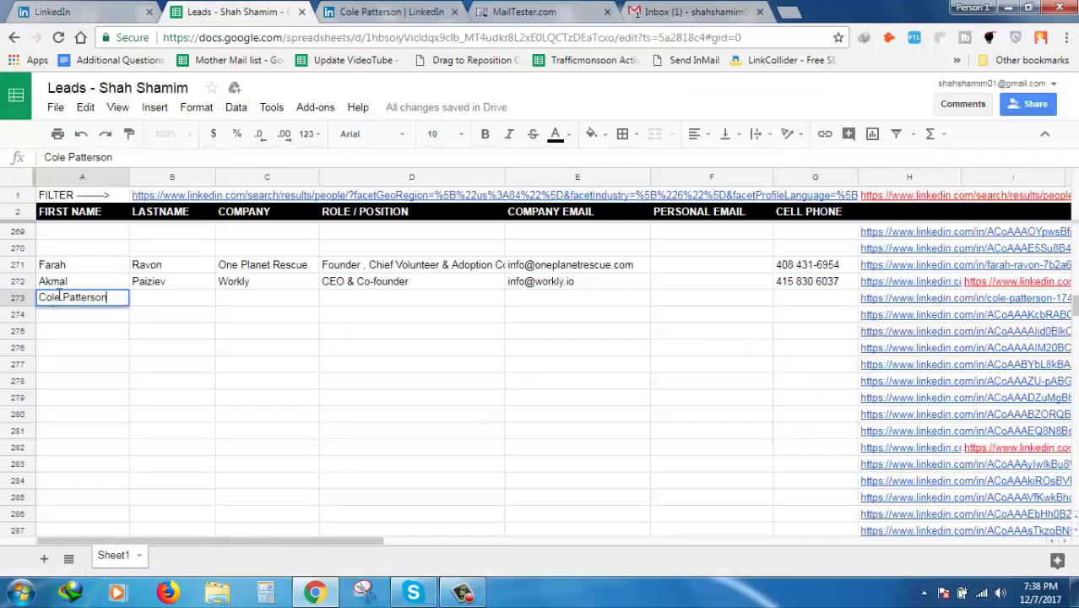
left_click_drag(61, 297, 108, 297)
key("ctrl+x")
left_click(159, 300)
key("ctrl+v")
left_click(173, 331)
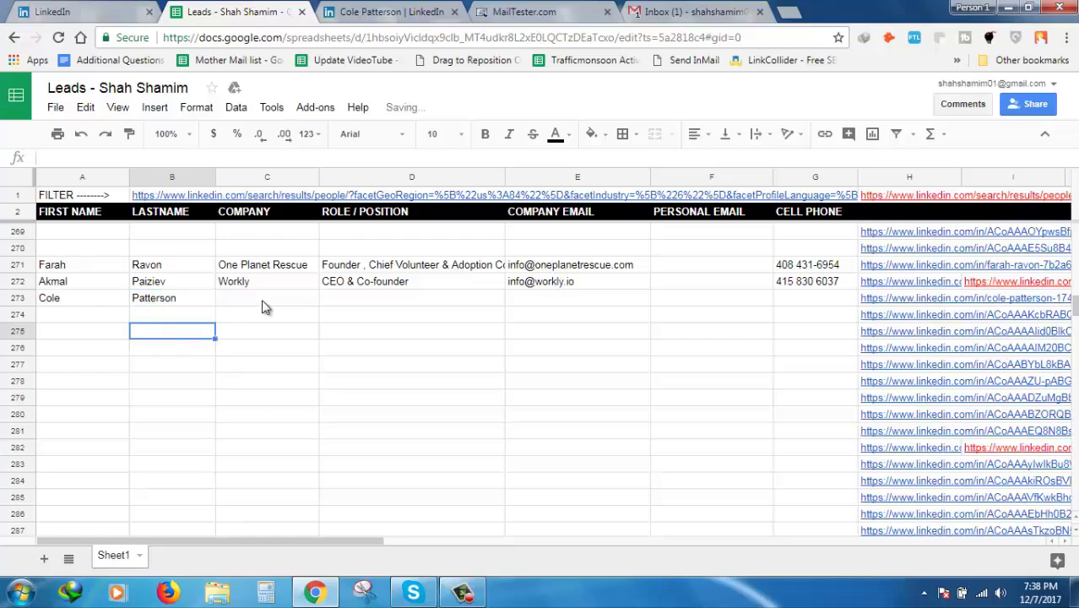
Enter the role Co-Founder and CEO in D273.
left_click(405, 10)
left_click_drag(288, 407, 419, 409)
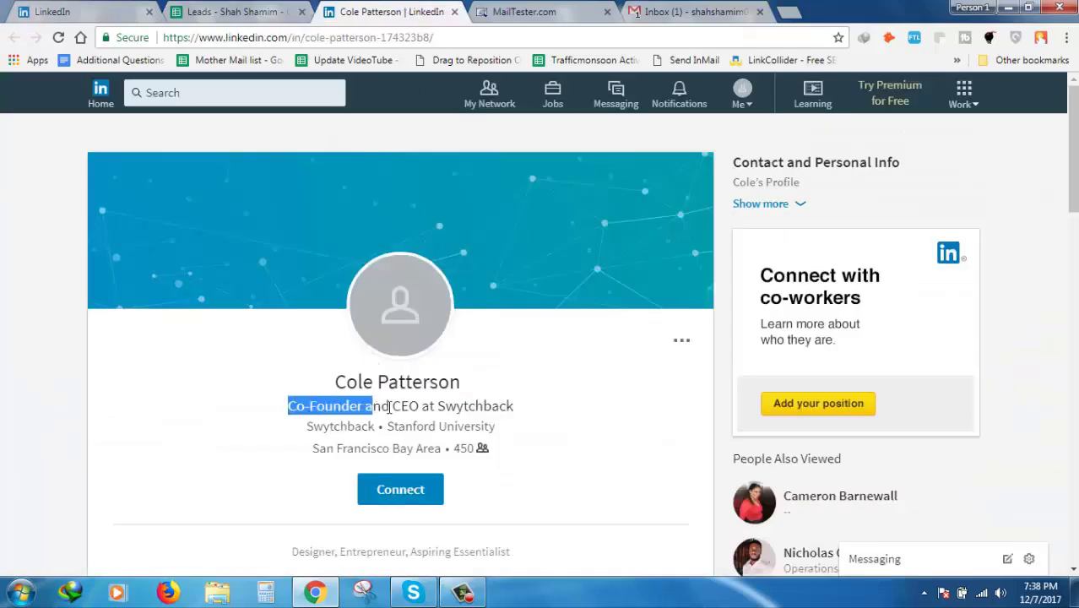
left_click(262, 10)
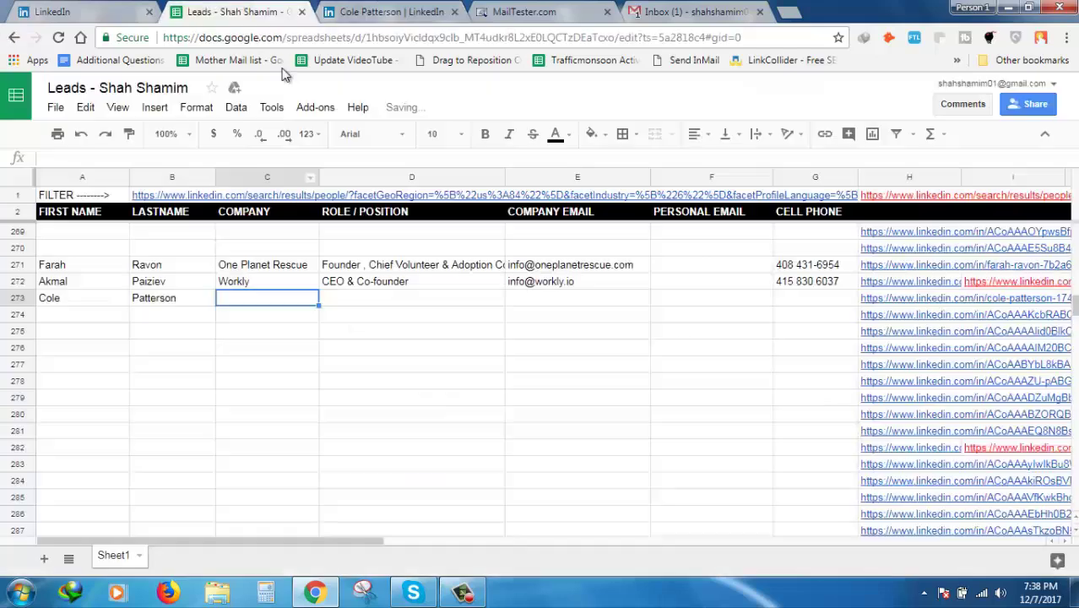
left_click(376, 300)
key("ctrl+v")
key("Return")
left_click(395, 284)
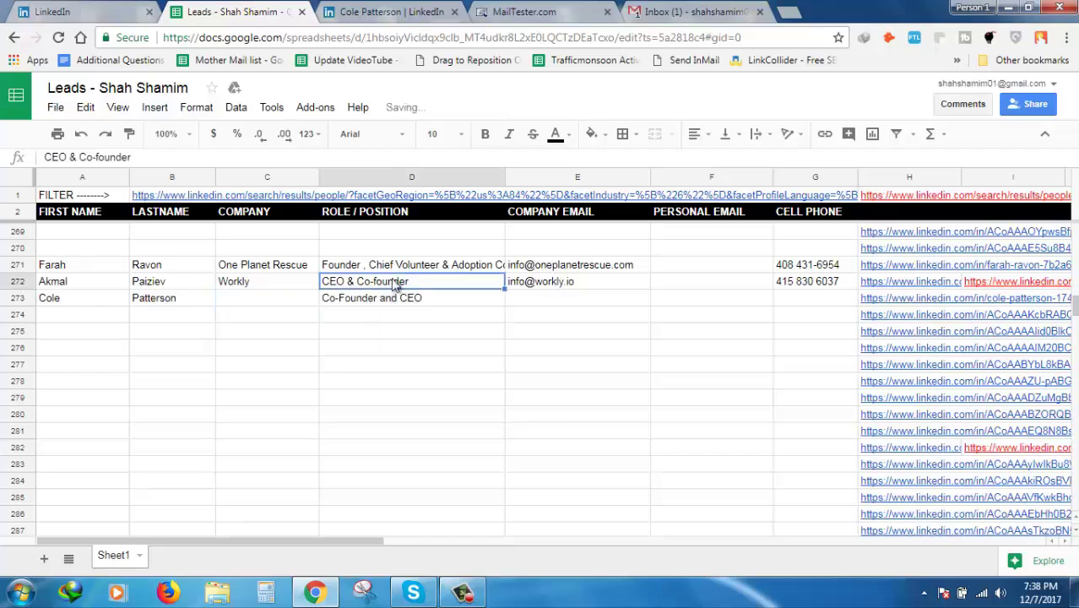
left_click(506, 10)
Enter Swytchback as the company in C273 and move to the email cell E273.
left_click(426, 11)
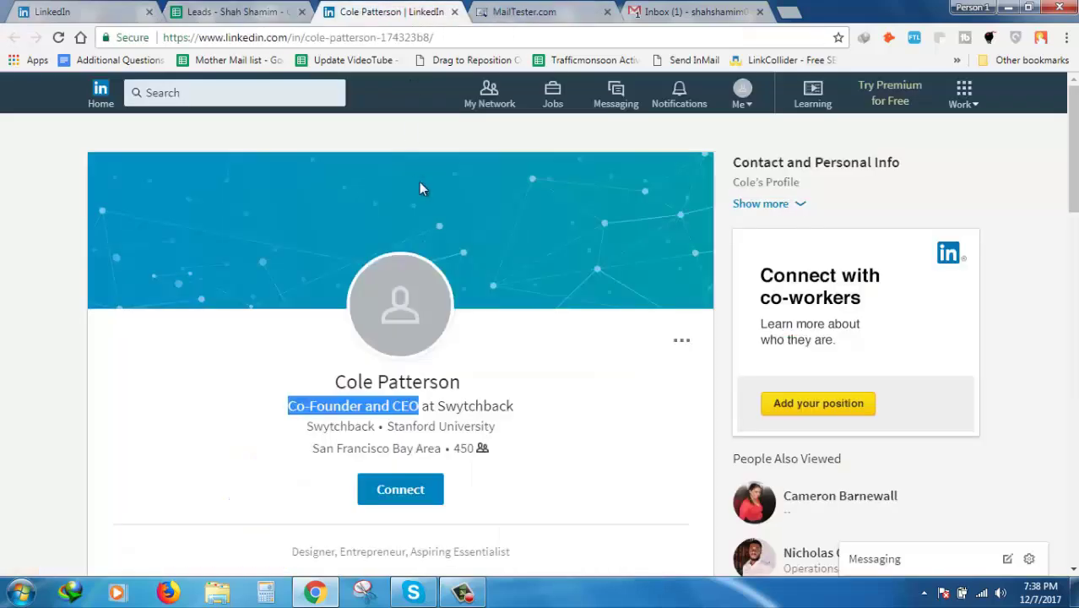
double_click(462, 407)
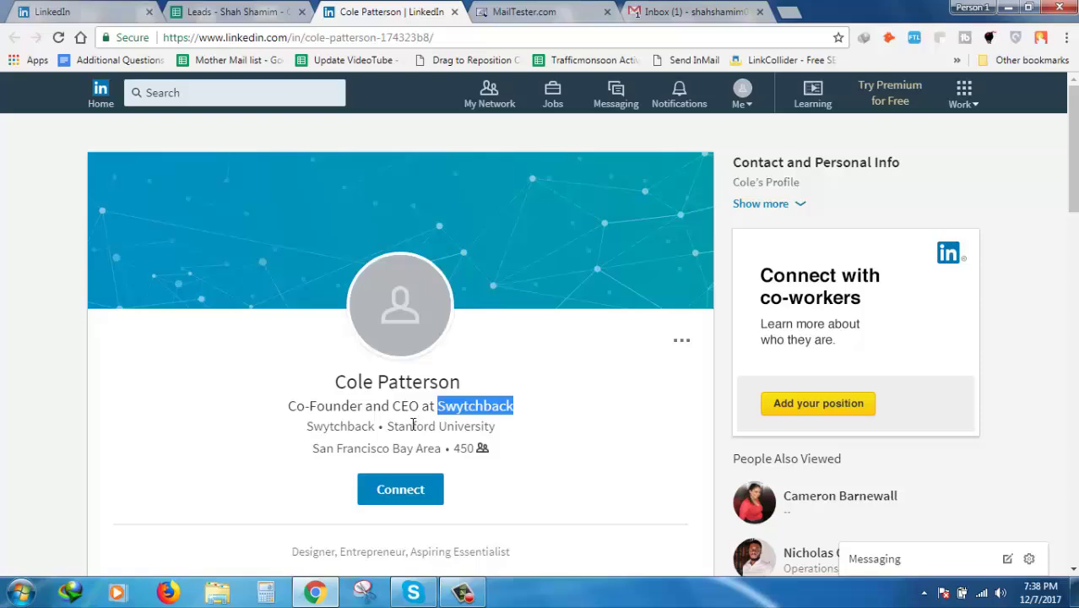
left_click(236, 10)
left_click(277, 306)
key("ctrl+v")
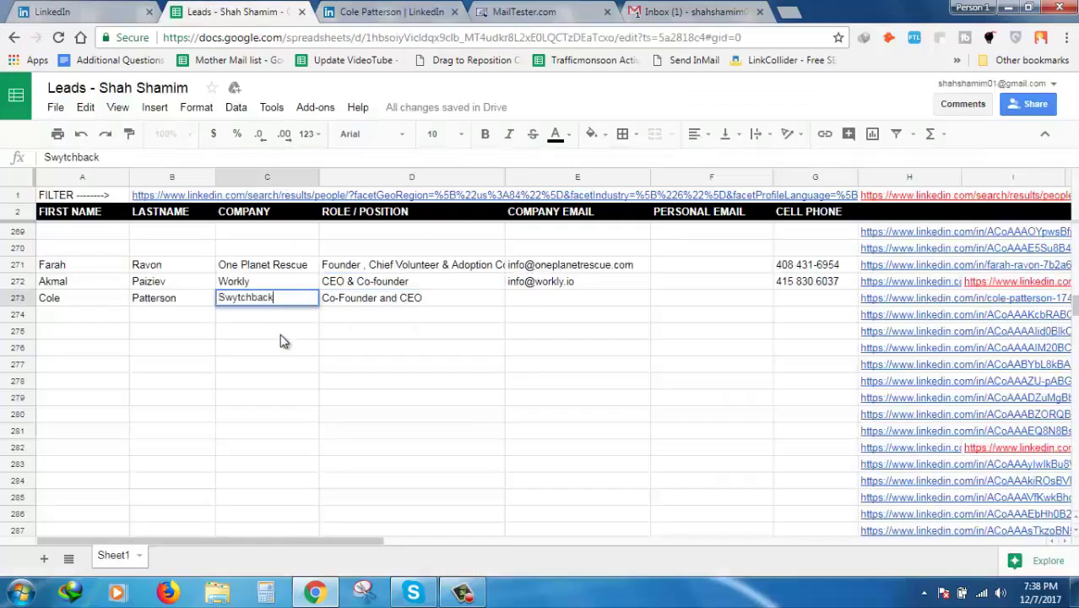
key("Return")
left_click(460, 306)
left_click(540, 307)
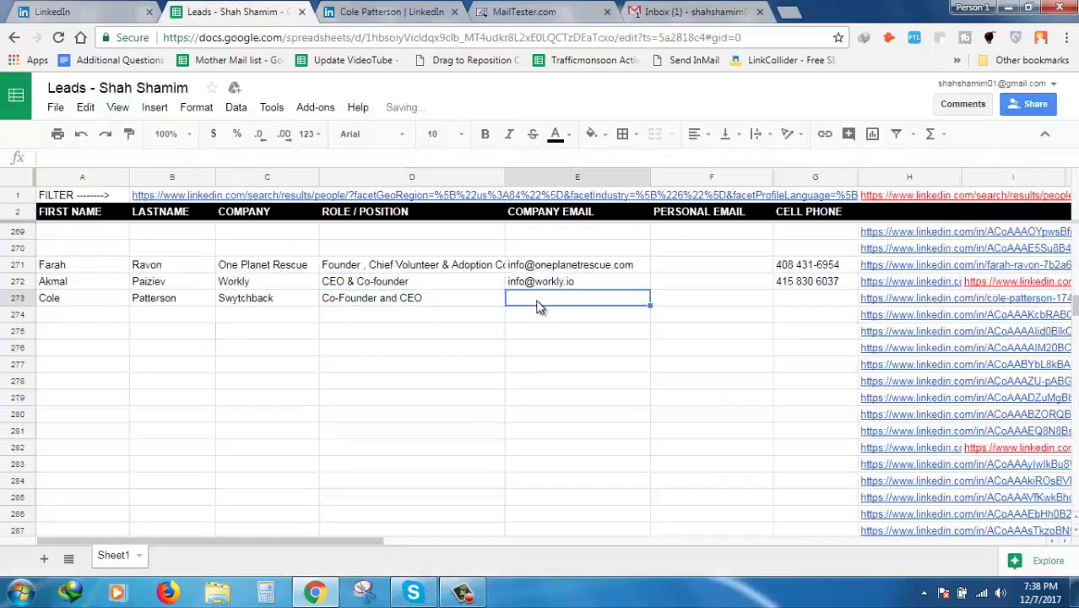
Review row 273's role, email and phone cells, leaving E273 to fill.
left_click(512, 11)
left_click(237, 11)
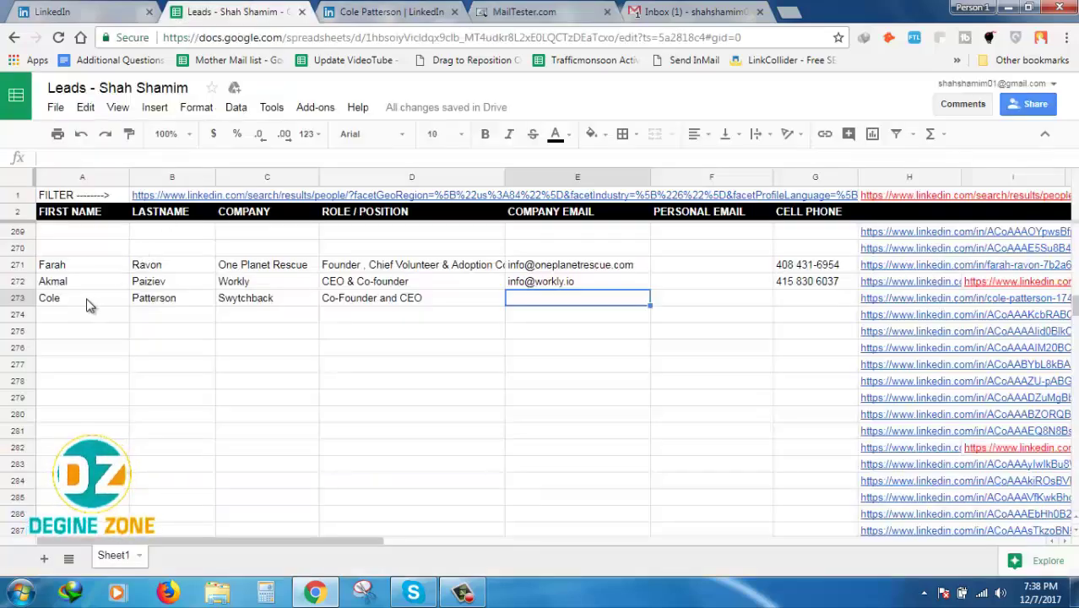
left_click(365, 305)
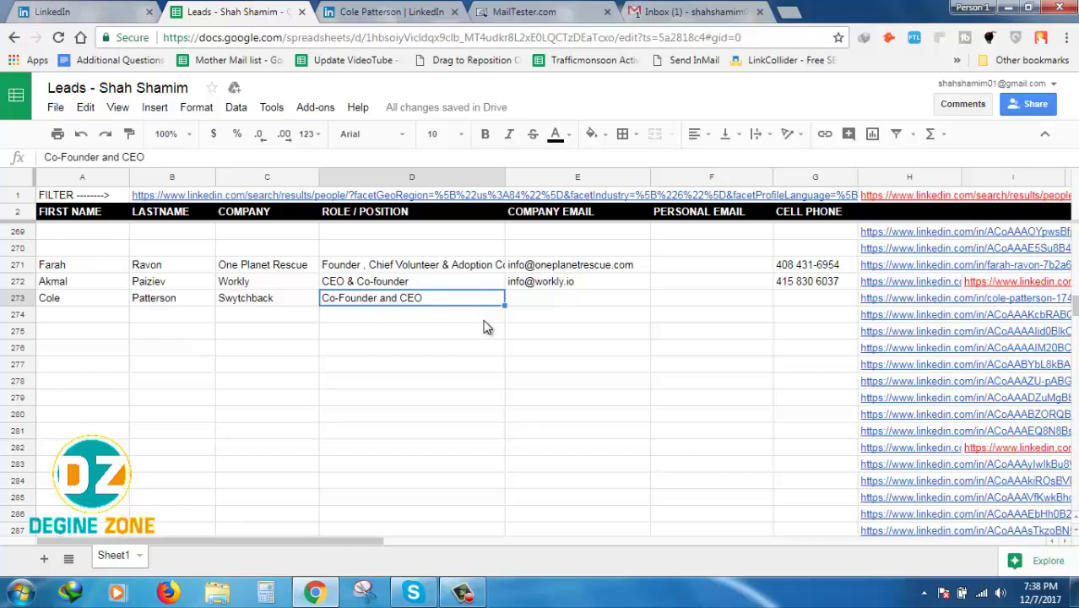
left_click(563, 305)
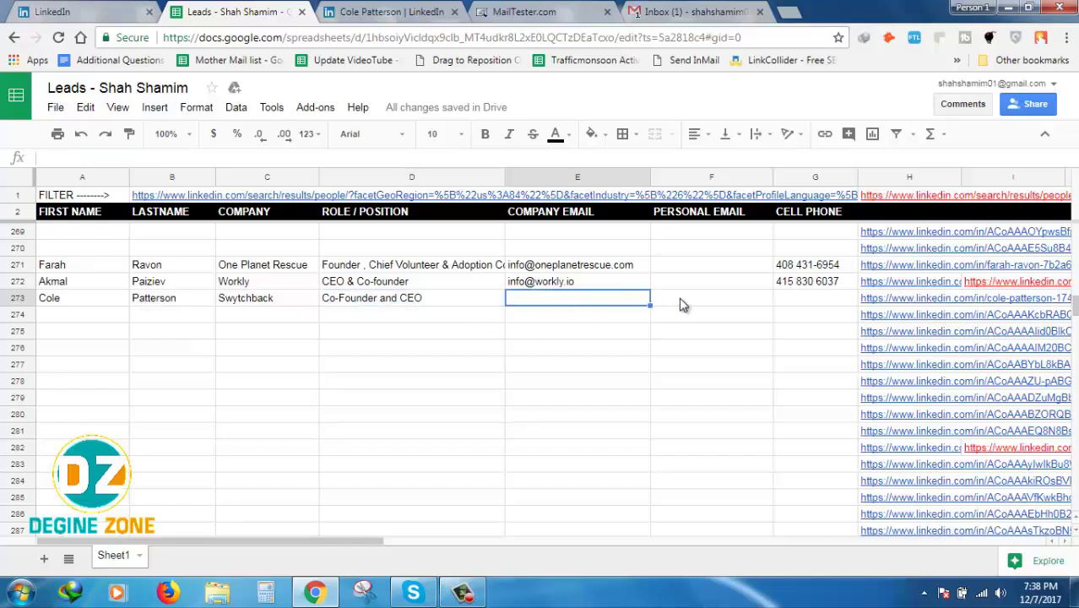
left_click(776, 299)
left_click(610, 302)
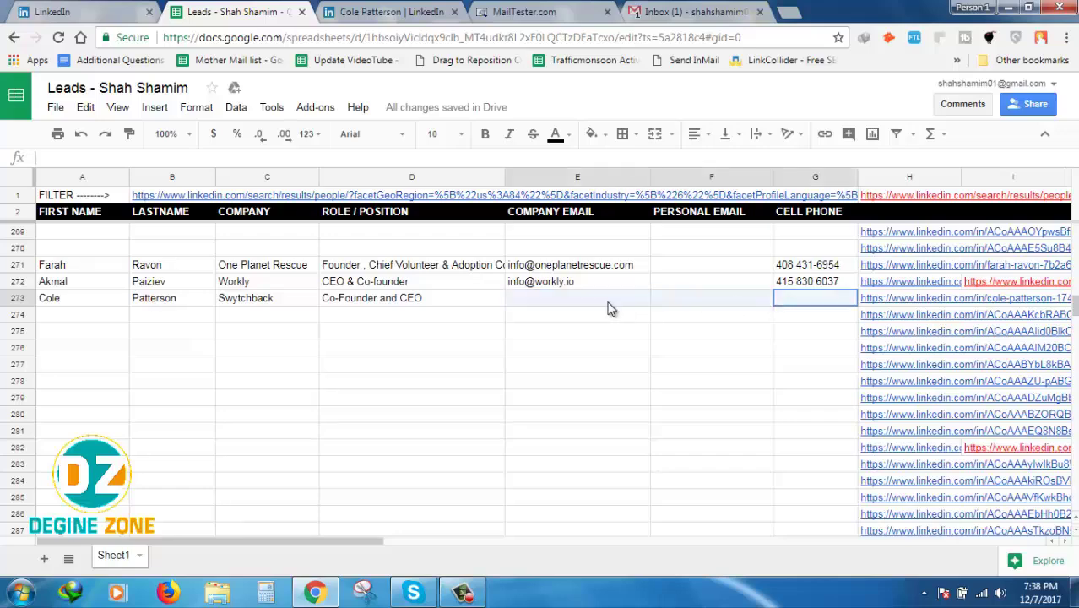
left_click(403, 10)
Google-search Swytchback from the profile and open the swytchback.com result.
scroll(368, 443, "down", 4)
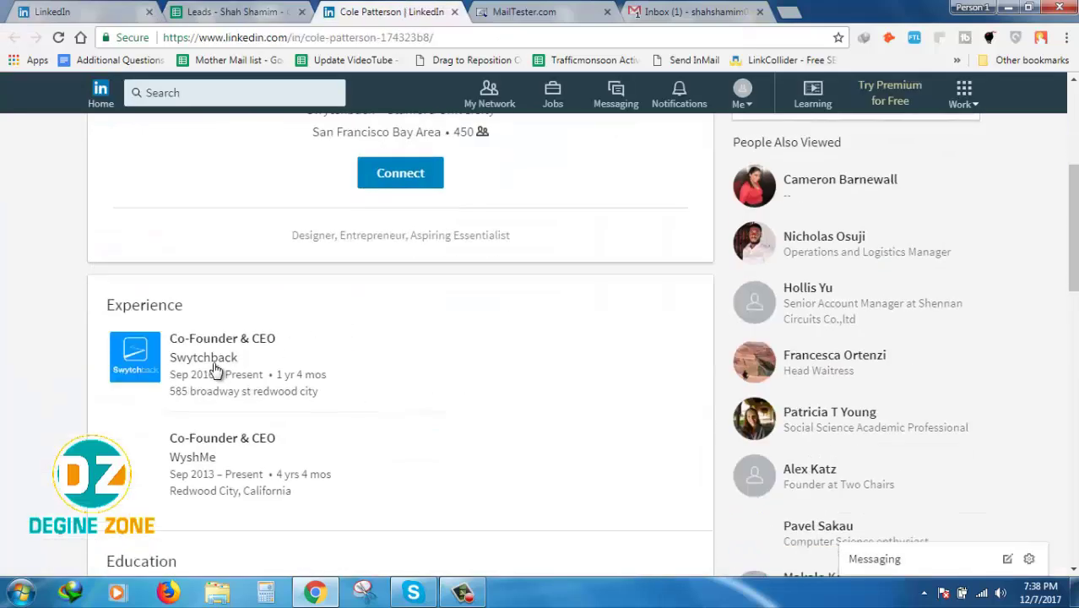
scroll(464, 272, "up", 3)
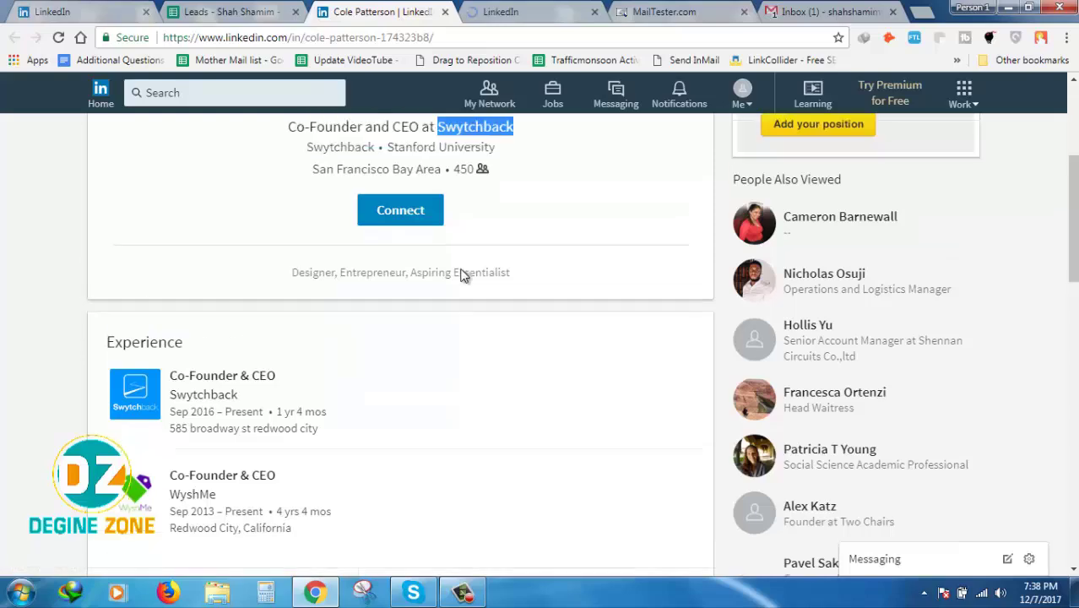
right_click(475, 327)
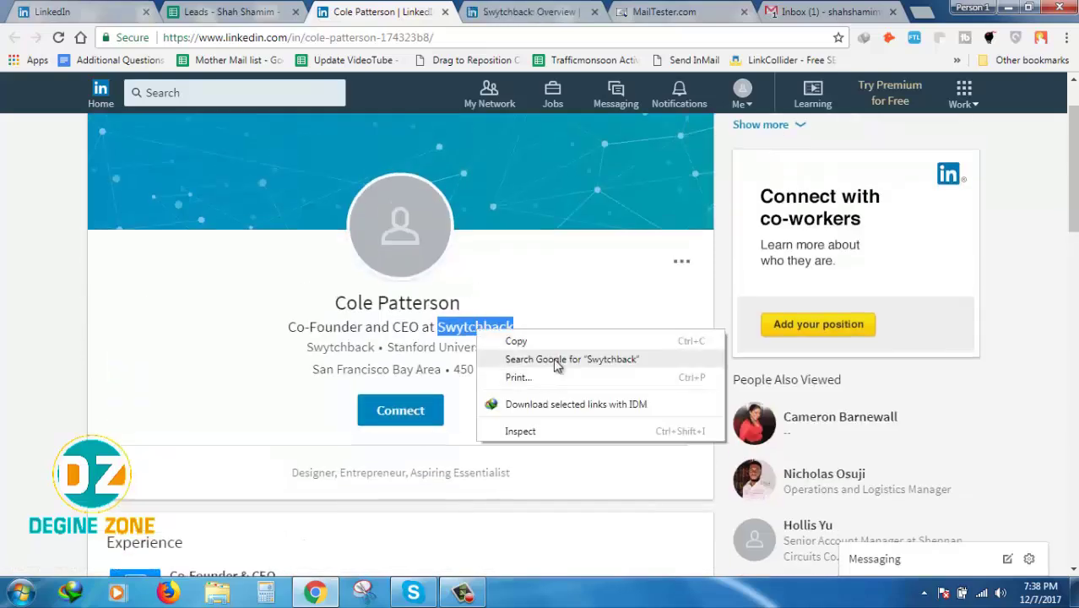
left_click(556, 358)
left_click(597, 16)
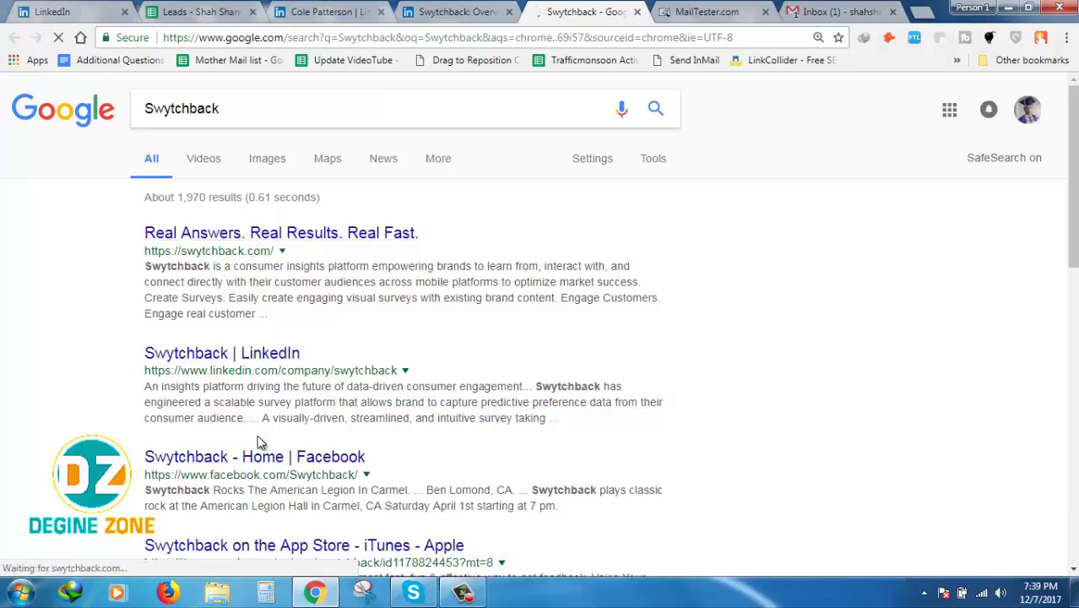
left_click(695, 10)
Expand the About us details on Swytchback's LinkedIn company page.
left_click(456, 12)
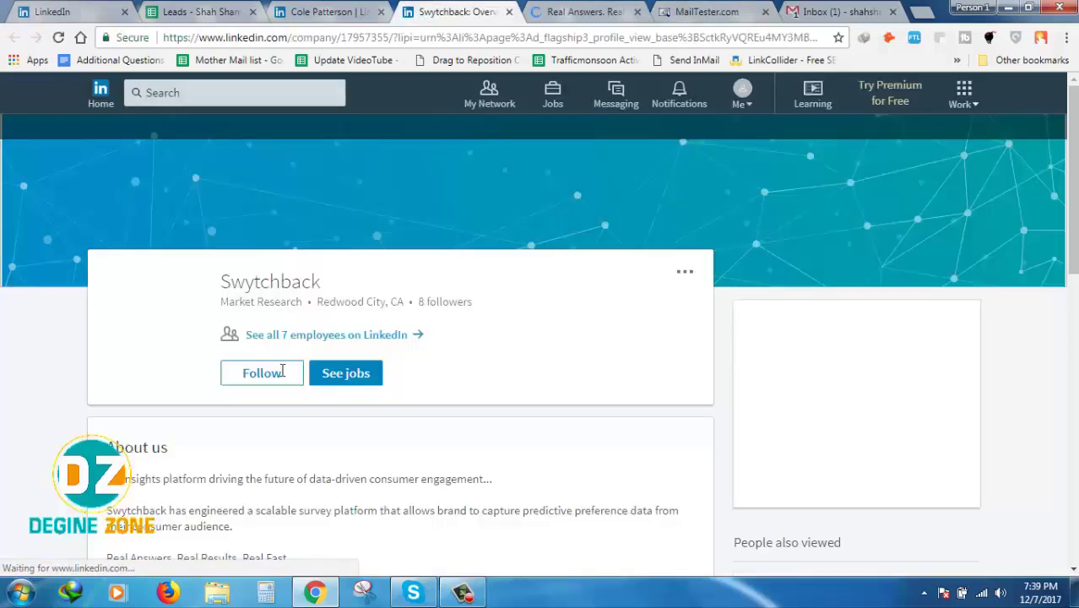
scroll(329, 405, "down", 2)
scroll(319, 351, "down", 2)
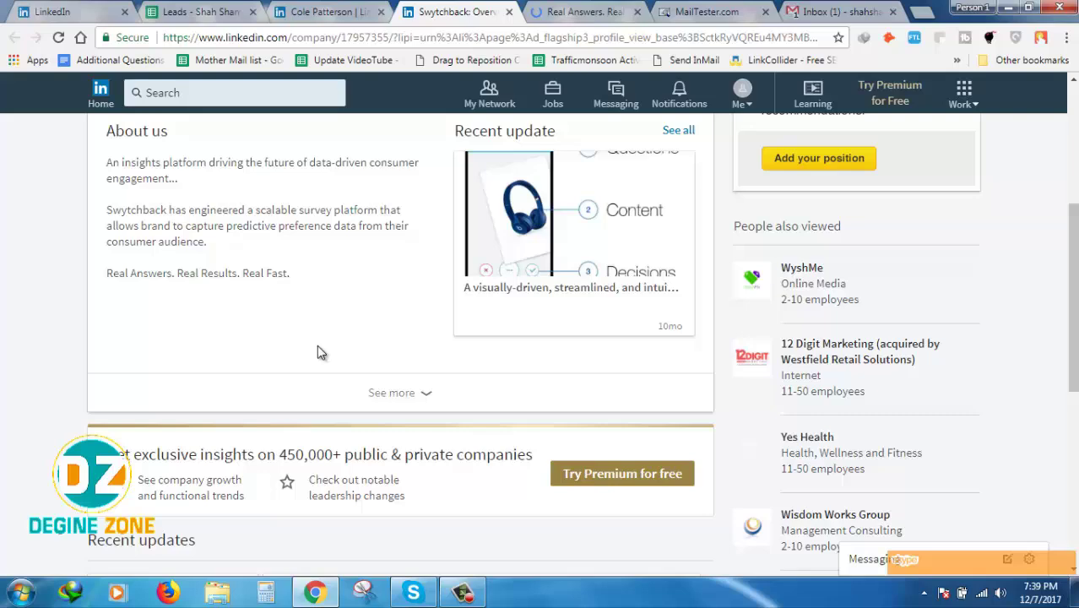
left_click(388, 392)
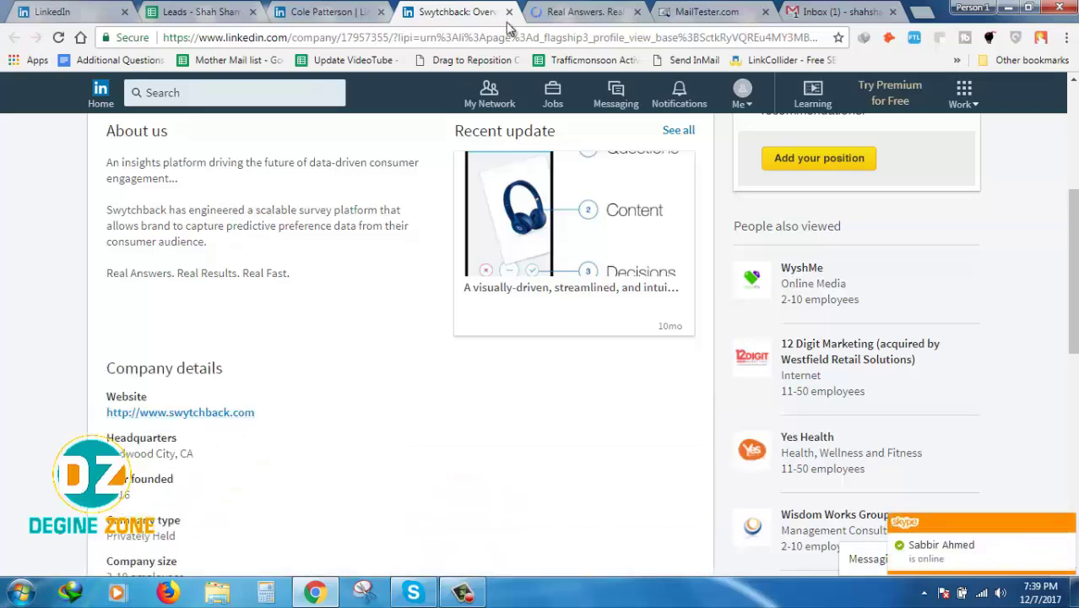
left_click(578, 11)
Scroll to the swytchback.com footer, dismiss Skype, and open the Contact Us and About Us pages.
scroll(594, 354, "down", 5)
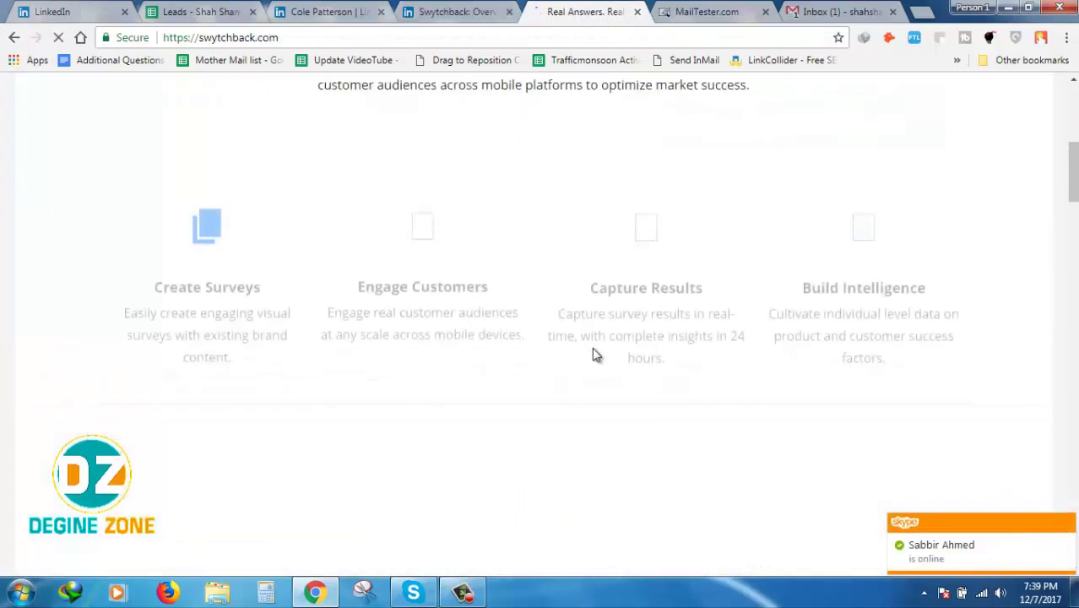
scroll(594, 354, "down", 5)
left_click(1074, 523)
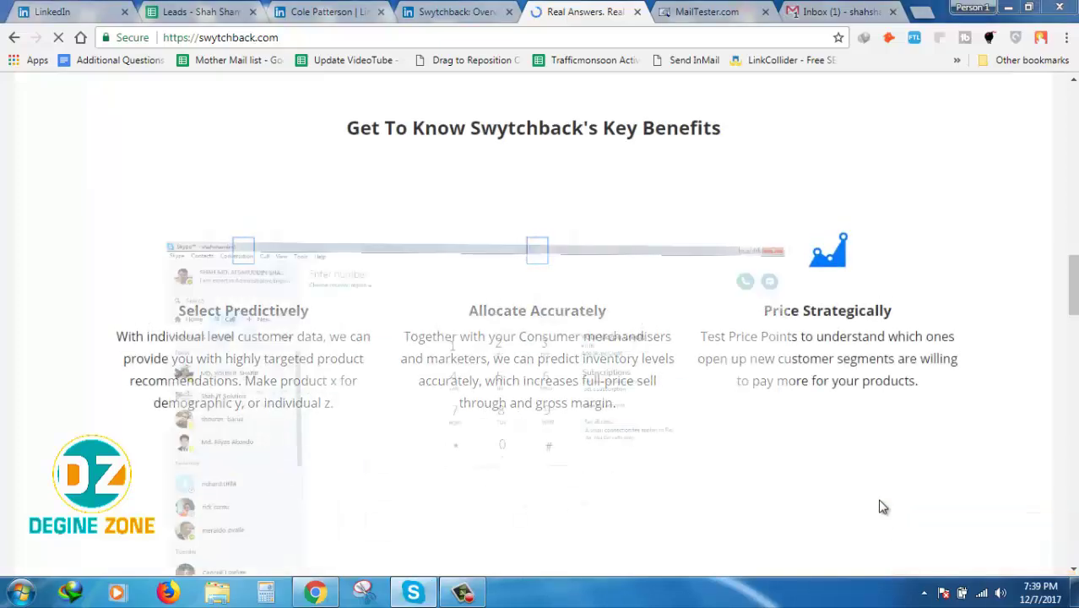
left_click(1066, 7)
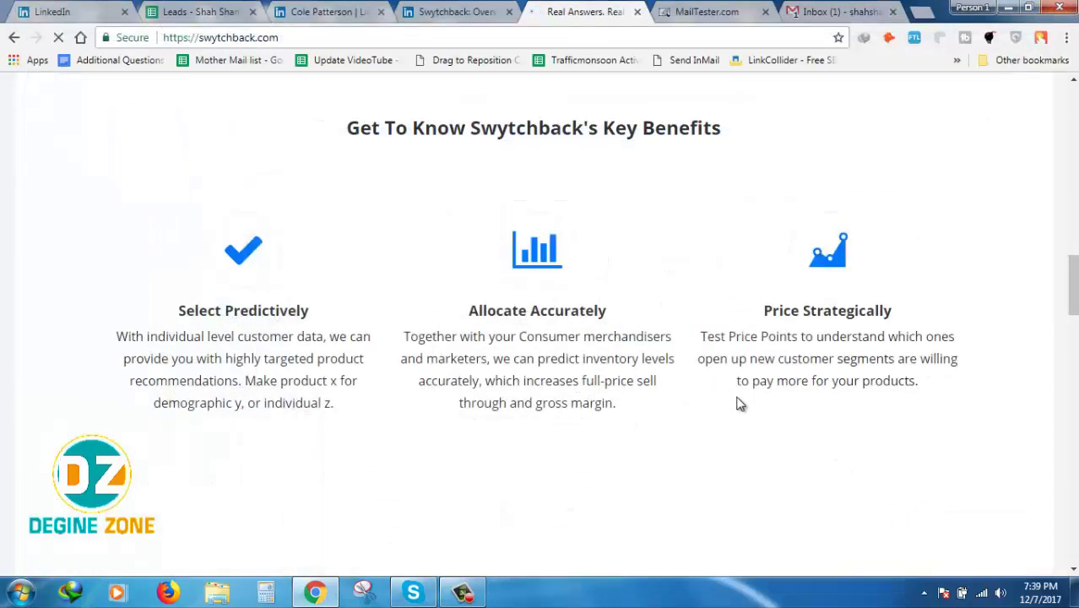
scroll(760, 413, "down", 5)
scroll(762, 423, "down", 5)
scroll(761, 423, "down", 5)
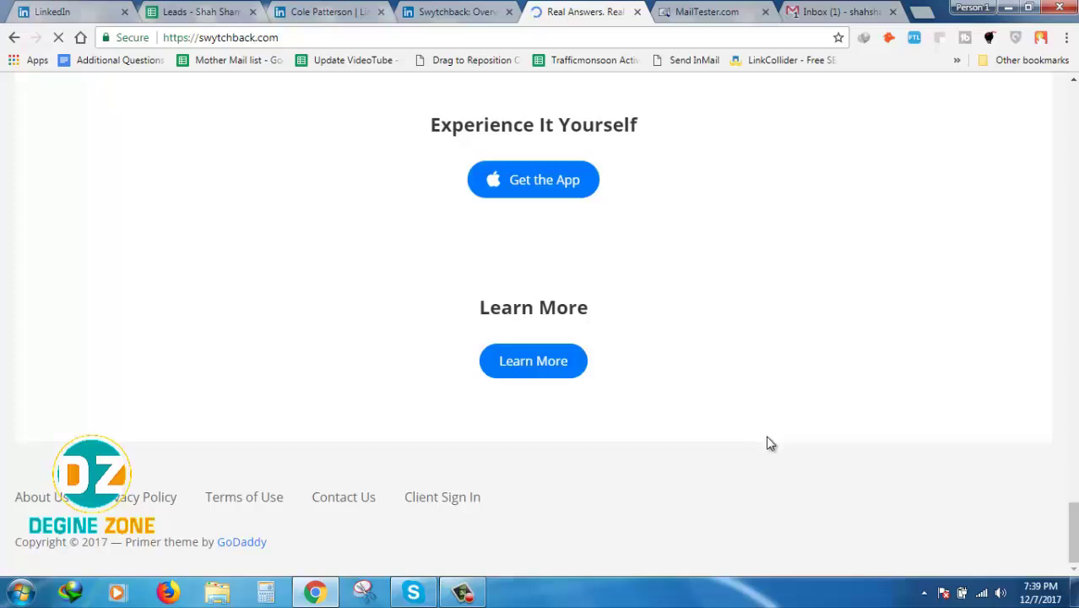
middle_click(358, 502)
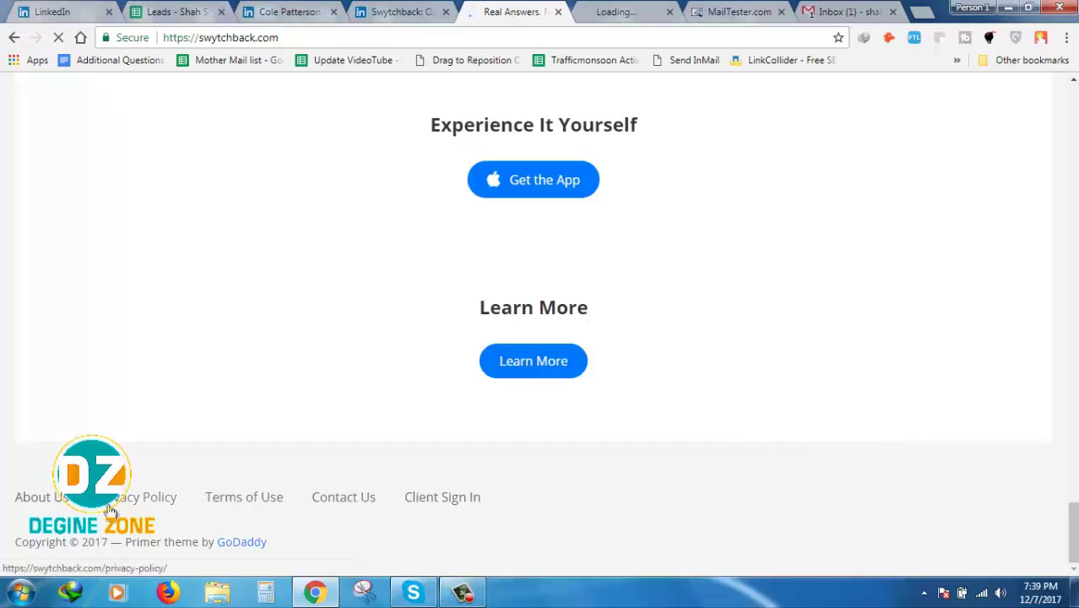
left_click(49, 498)
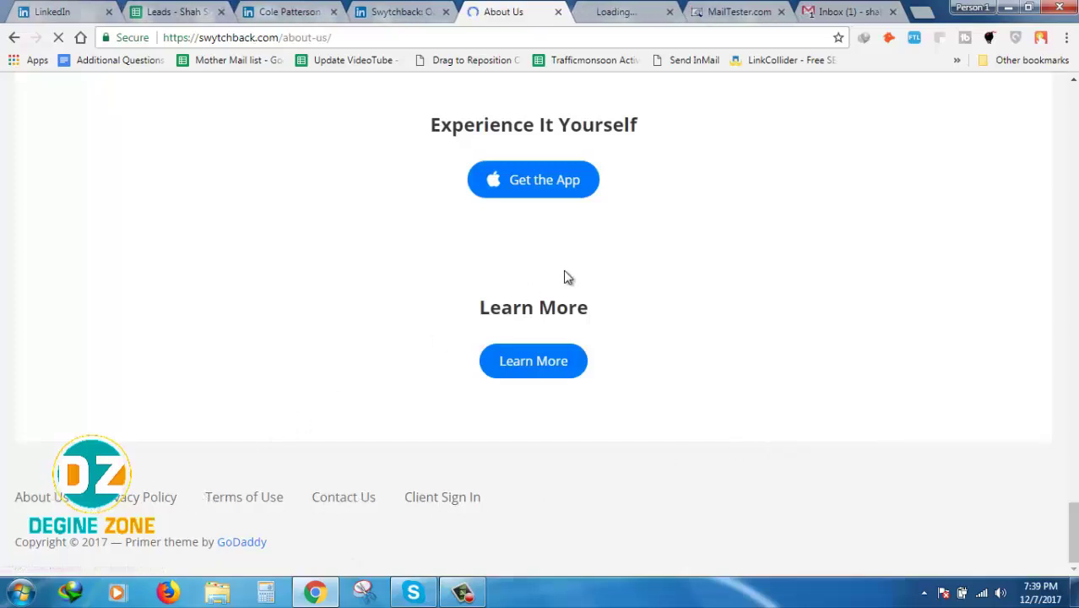
key("ctrl+Tab")
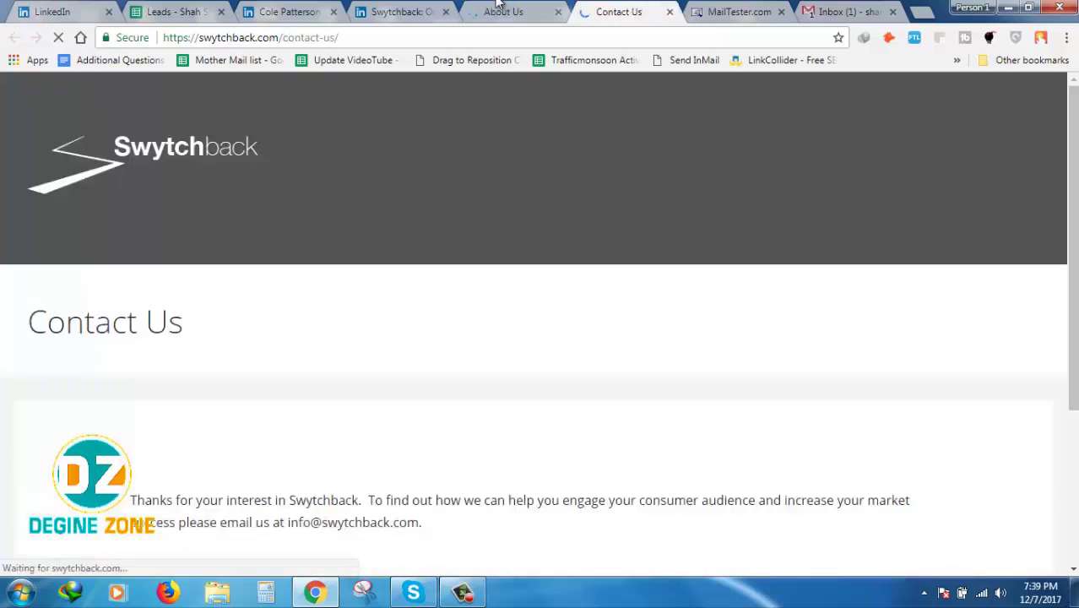
left_click(504, 12)
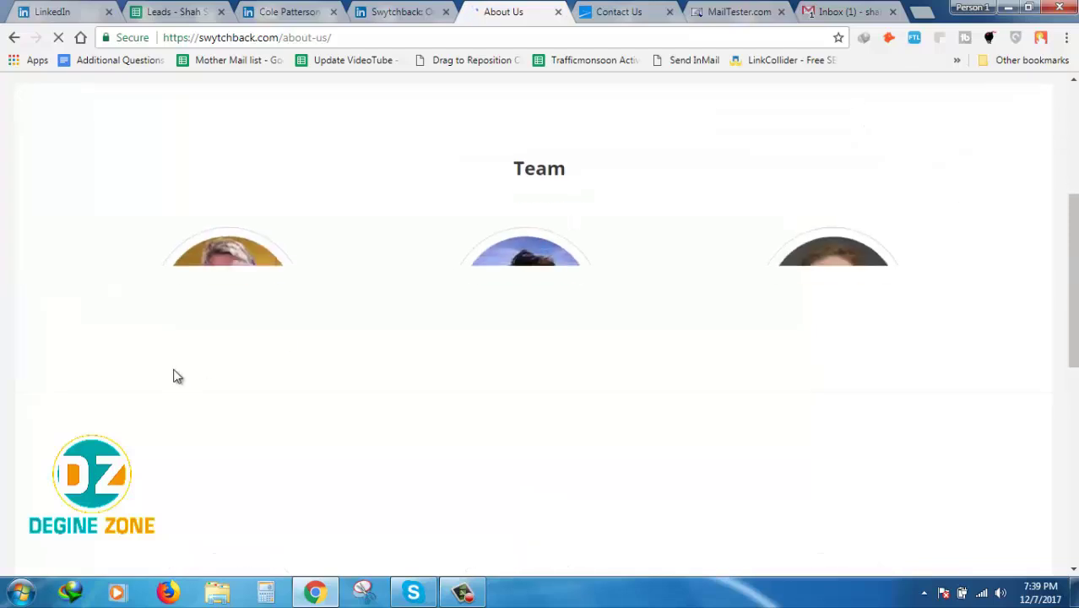
left_click(605, 10)
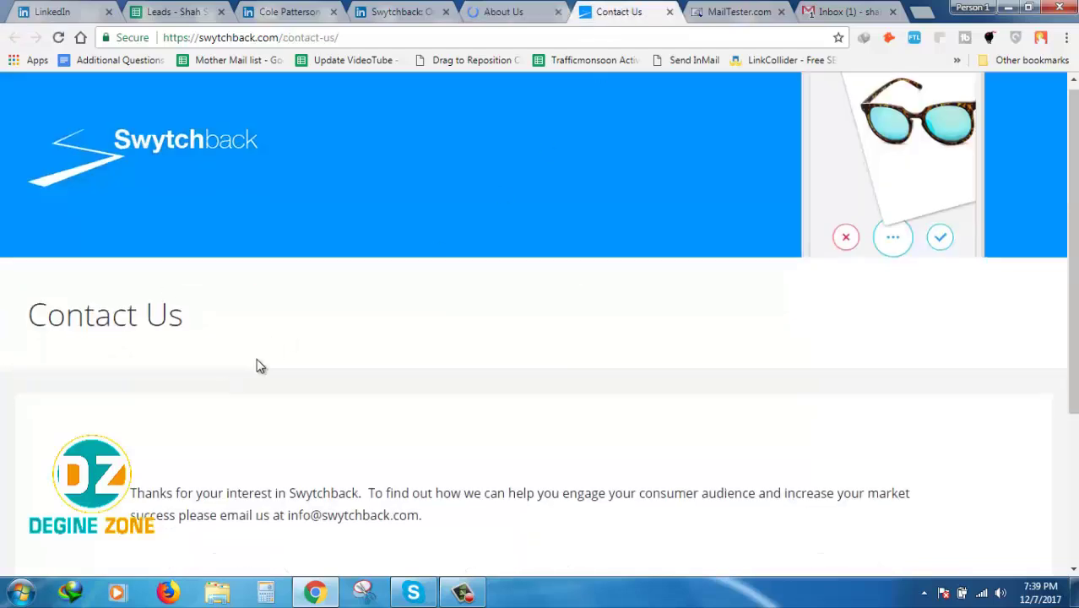
Copy the general info address from Contact Us into E273 of the Leads sheet.
scroll(282, 322, "down", 3)
mouse_move(289, 286)
left_mouse_down()
mouse_move(430, 293)
mouse_move(288, 288)
left_mouse_up()
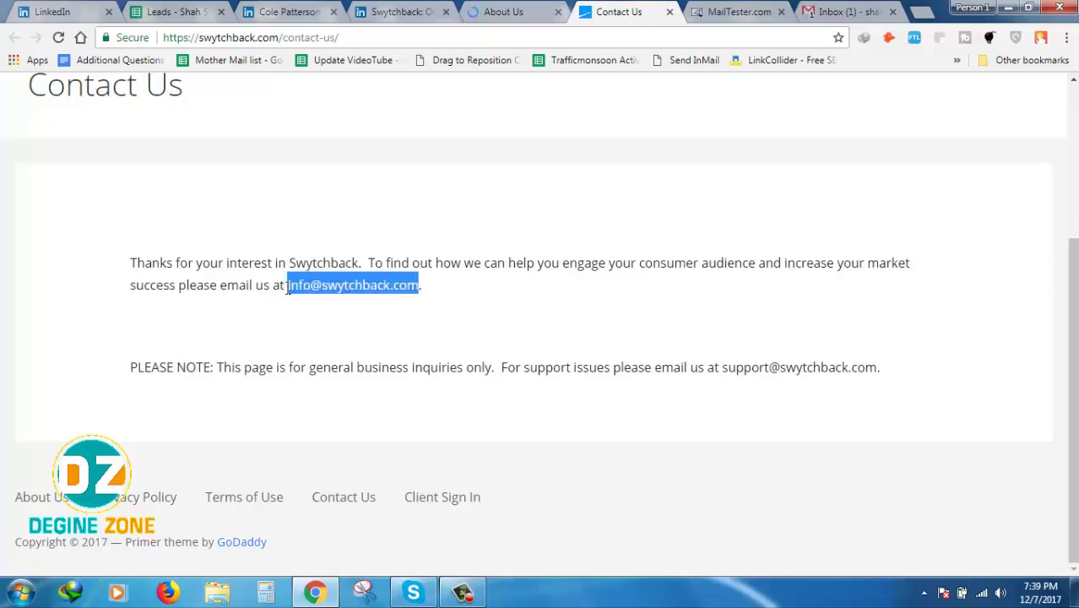
left_click(202, 5)
left_click(530, 306)
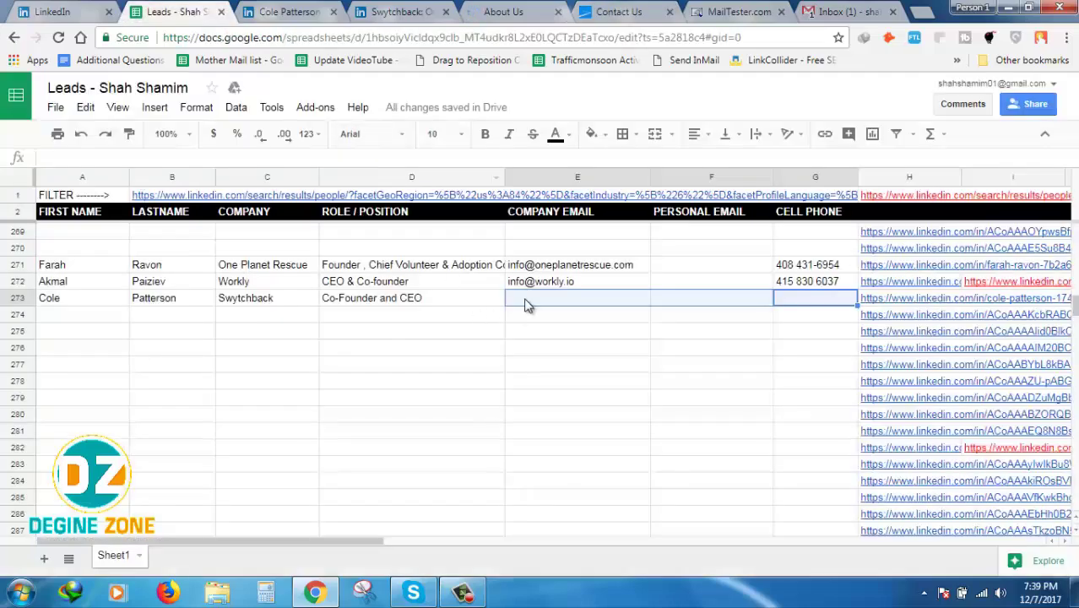
key("ctrl+v")
left_click(545, 335)
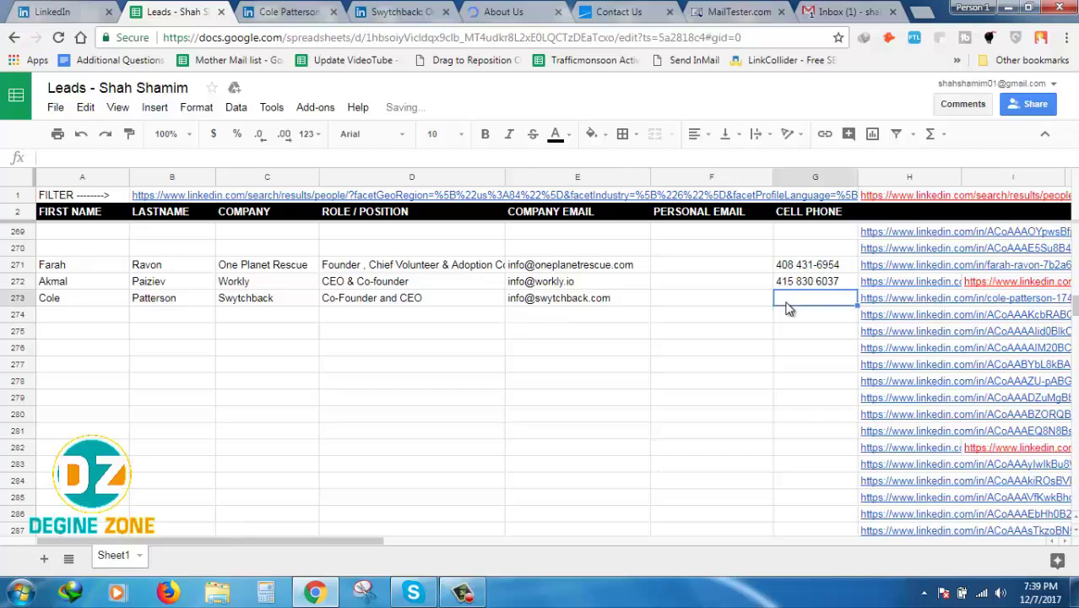
left_click(621, 14)
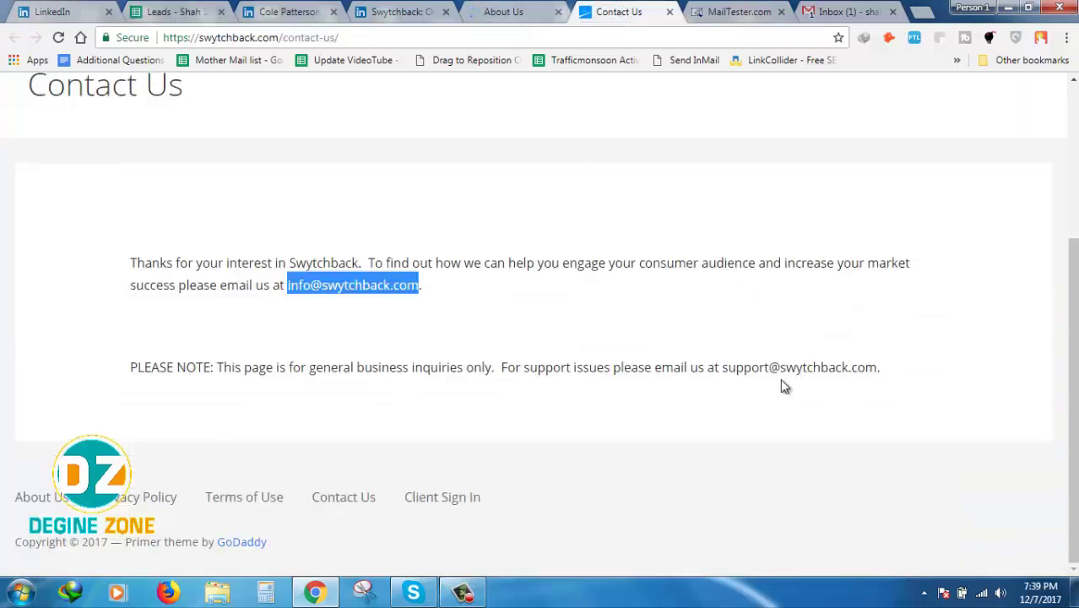
Compare the support and info addresses, then select the contact's first name on the profile.
left_click_drag(723, 368, 872, 384)
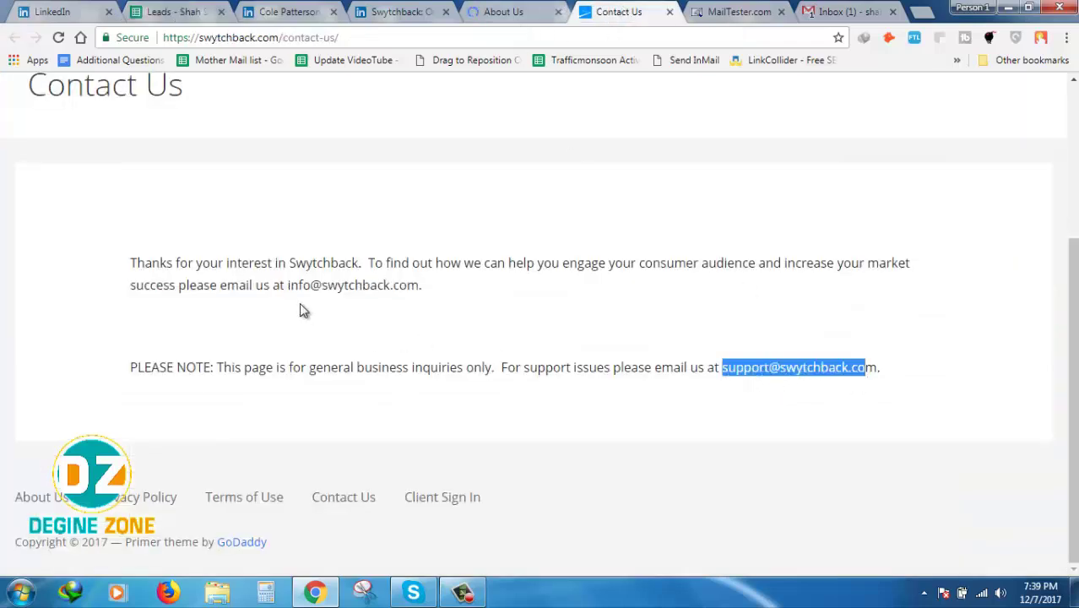
left_click_drag(288, 287, 591, 352)
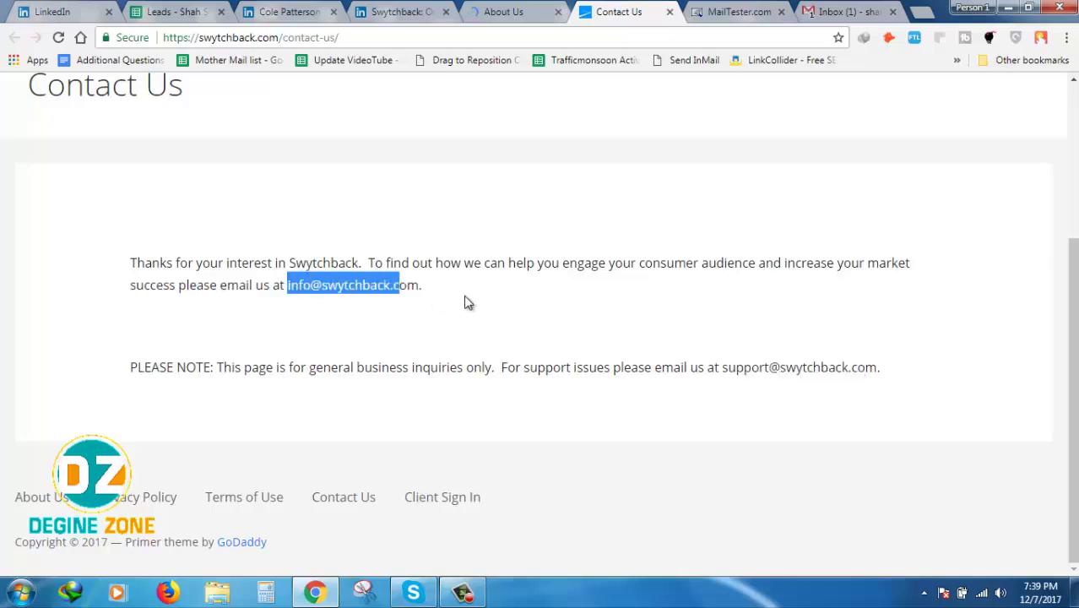
left_click(488, 11)
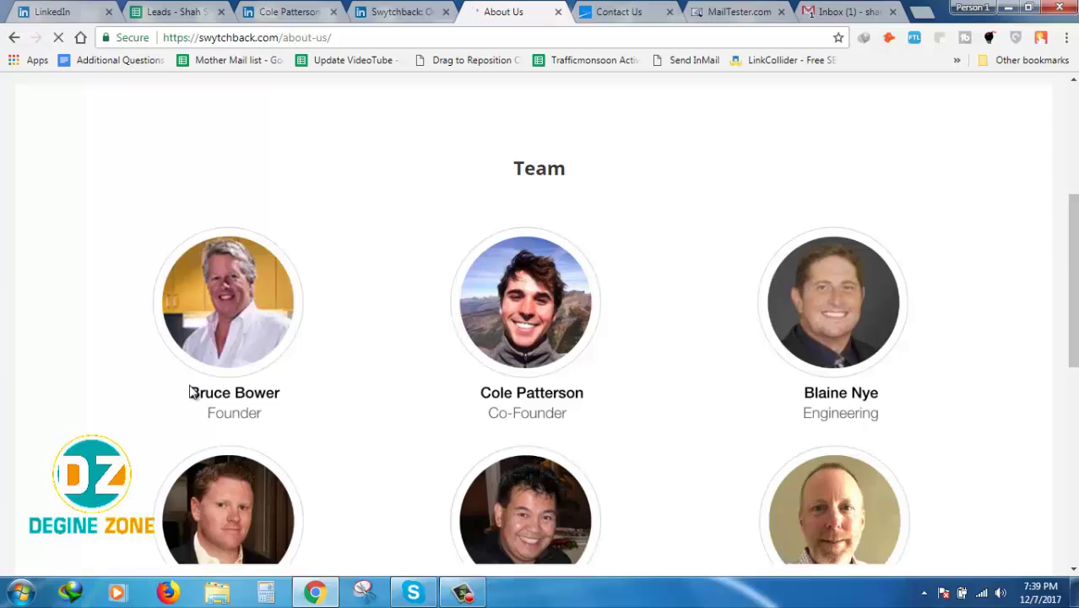
left_click(285, 12)
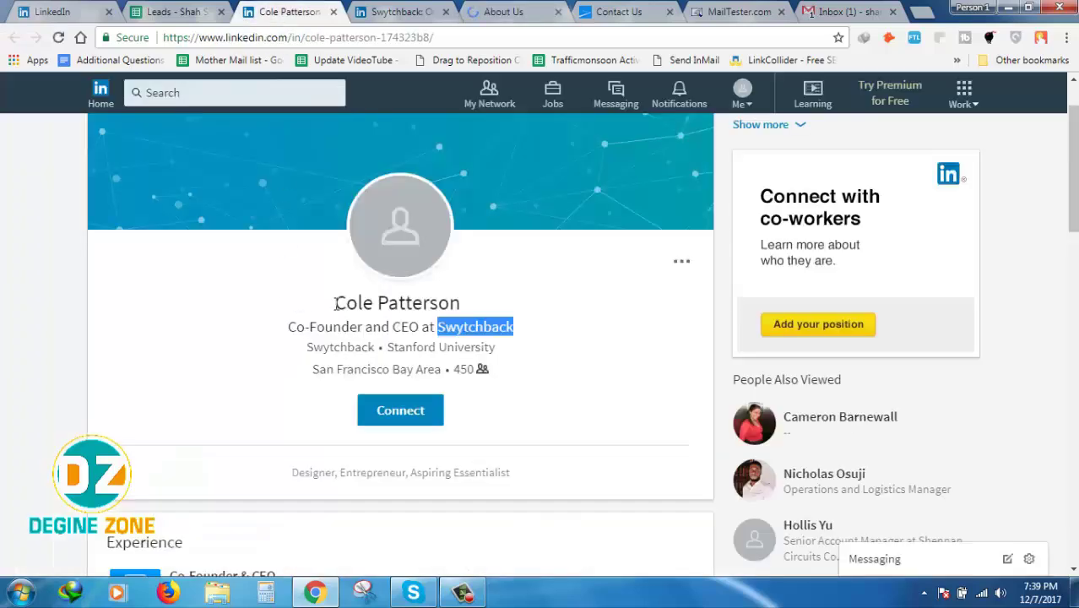
double_click(336, 302)
left_click(374, 303)
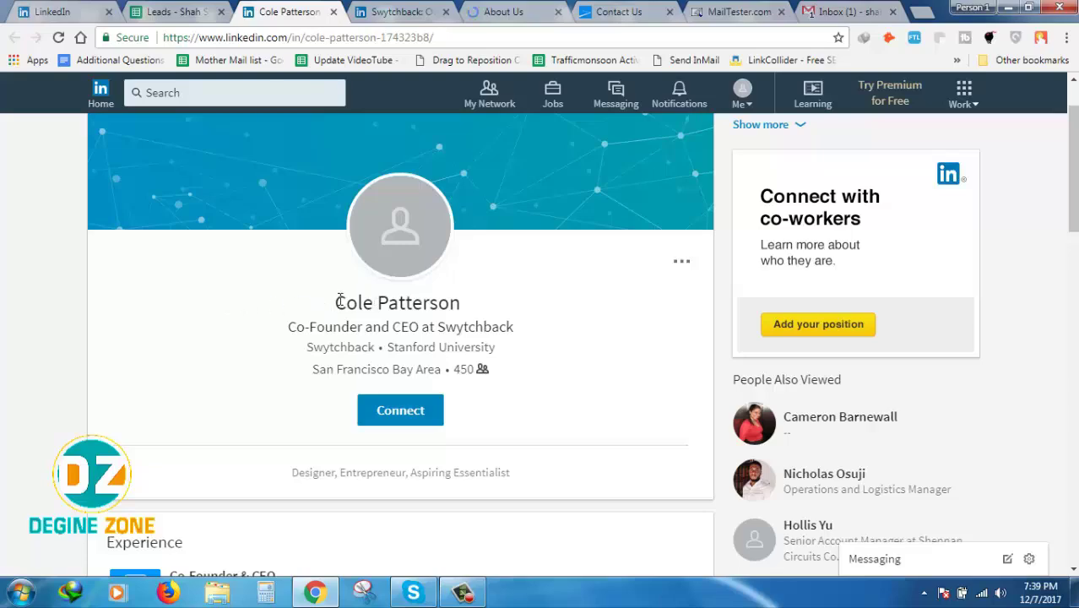
left_click_drag(338, 302, 363, 304)
Search the About Us page for the contact's first name, finding no match, then close Contact Us.
left_click(499, 10)
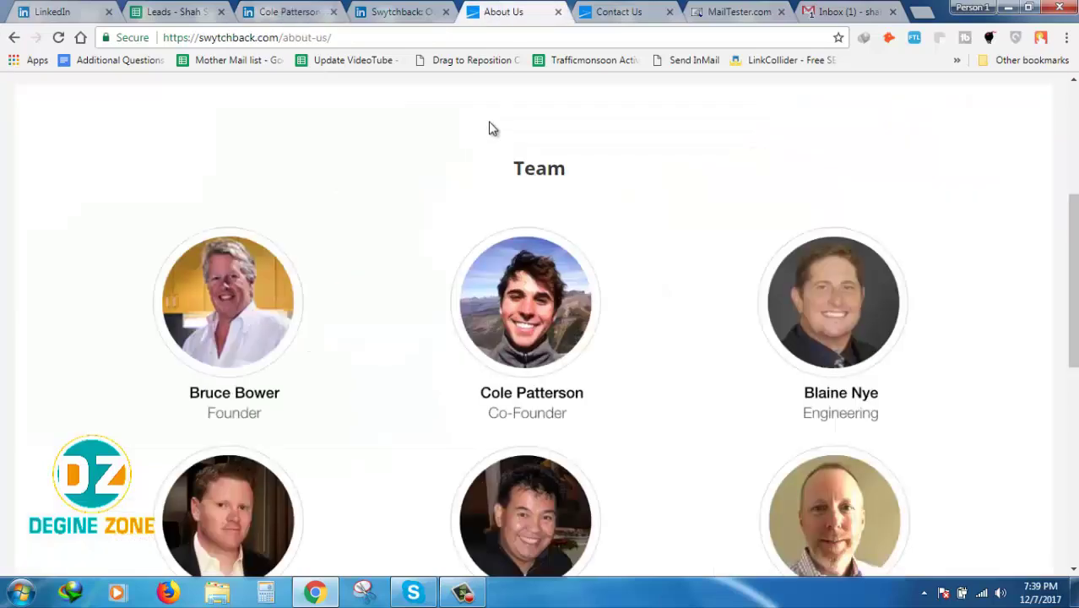
key("ctrl+f")
type("Cole")
scroll(667, 229, "down", 10)
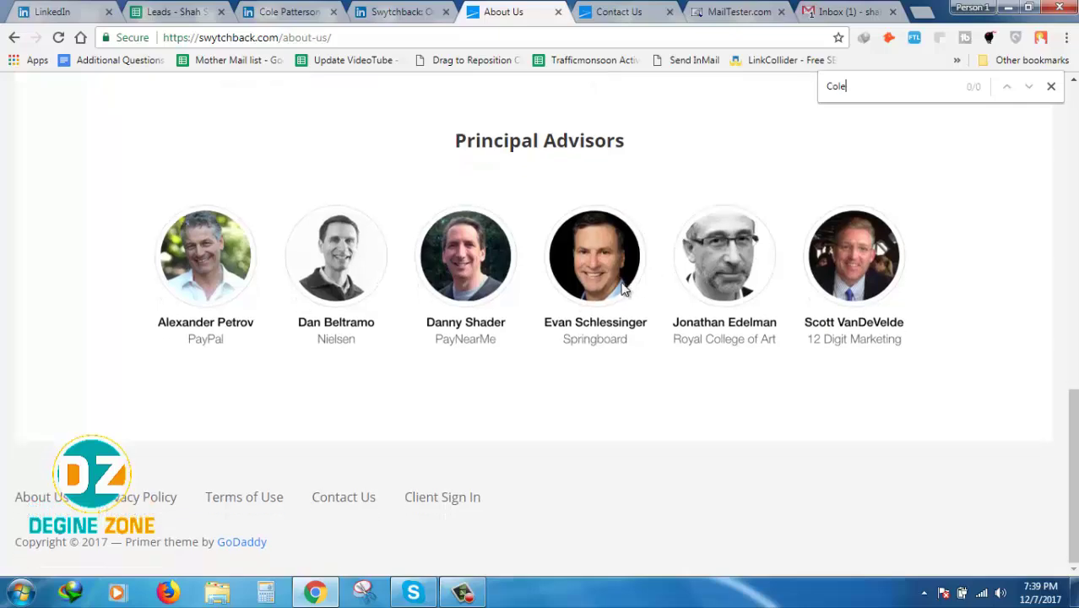
scroll(559, 261, "up", 15)
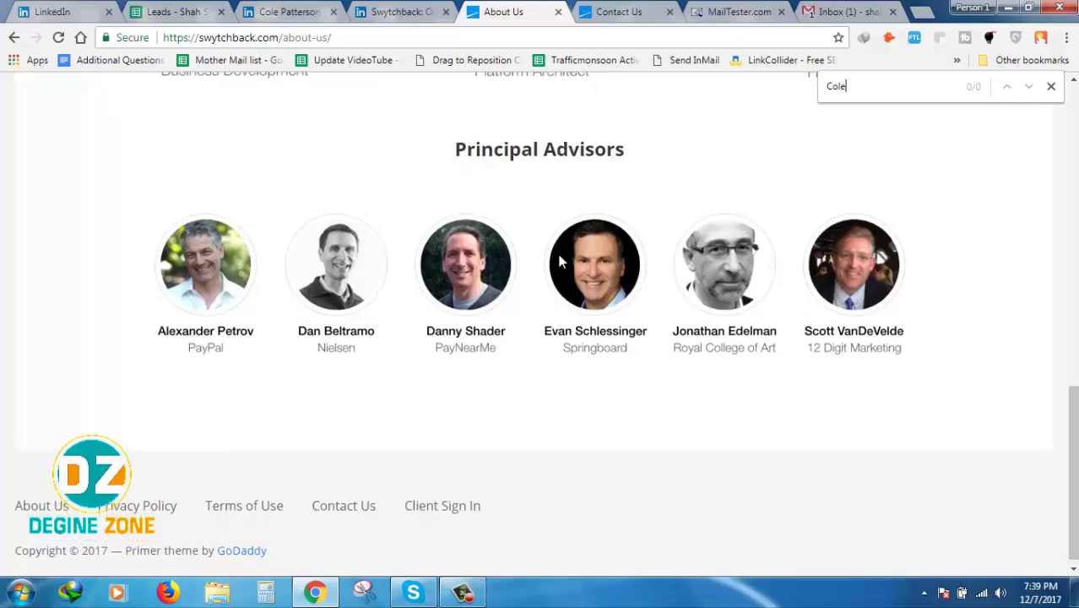
scroll(602, 278, "up", 2)
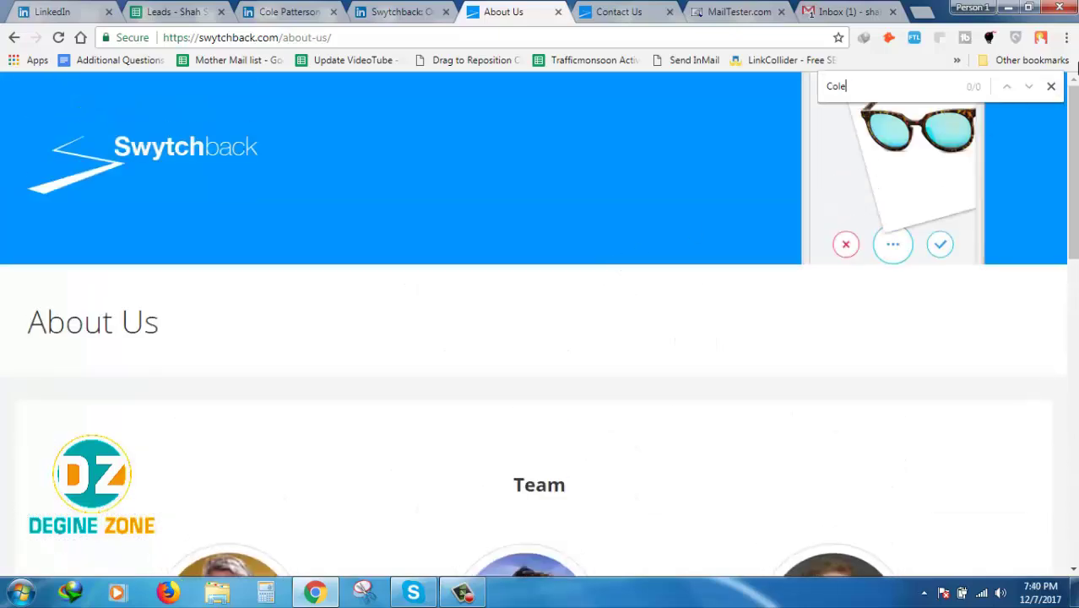
left_click(1051, 86)
left_click(625, 11)
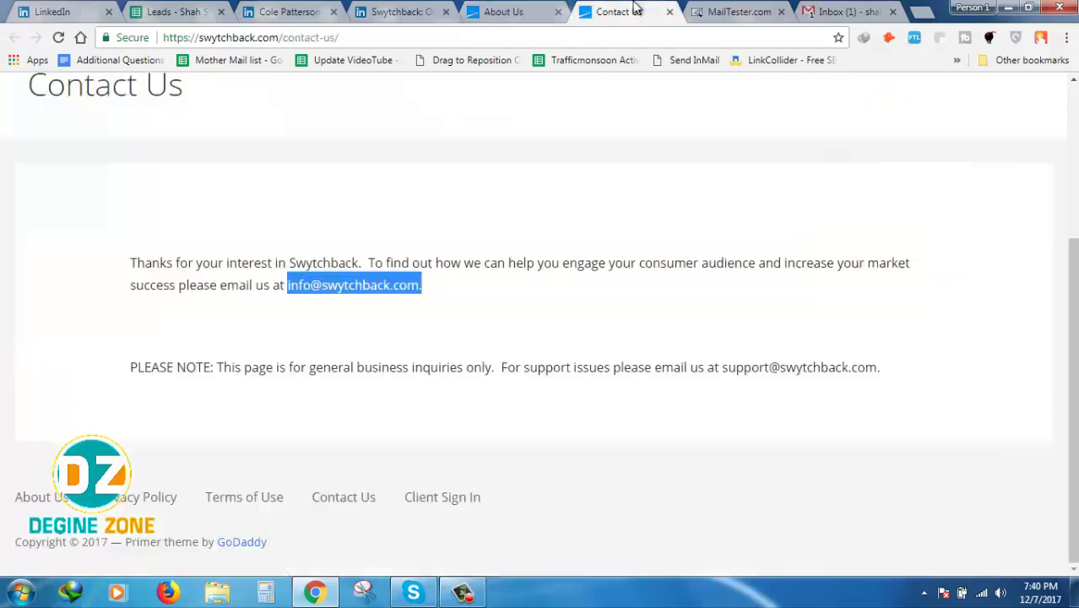
left_click(670, 12)
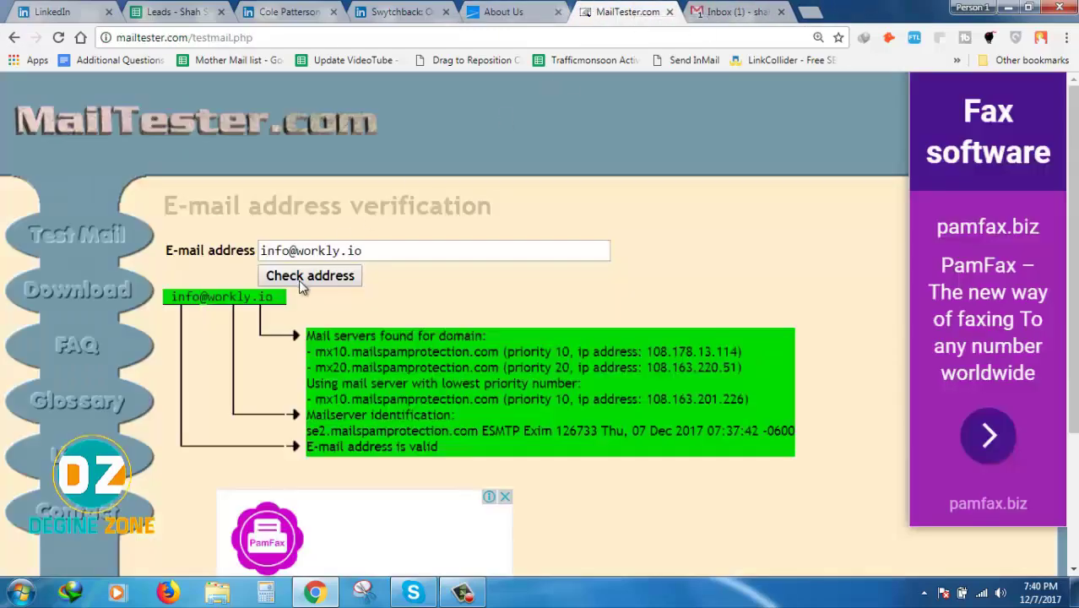
Put the swytchback.com domain into MailTester's e-mail address field.
left_click(532, 7)
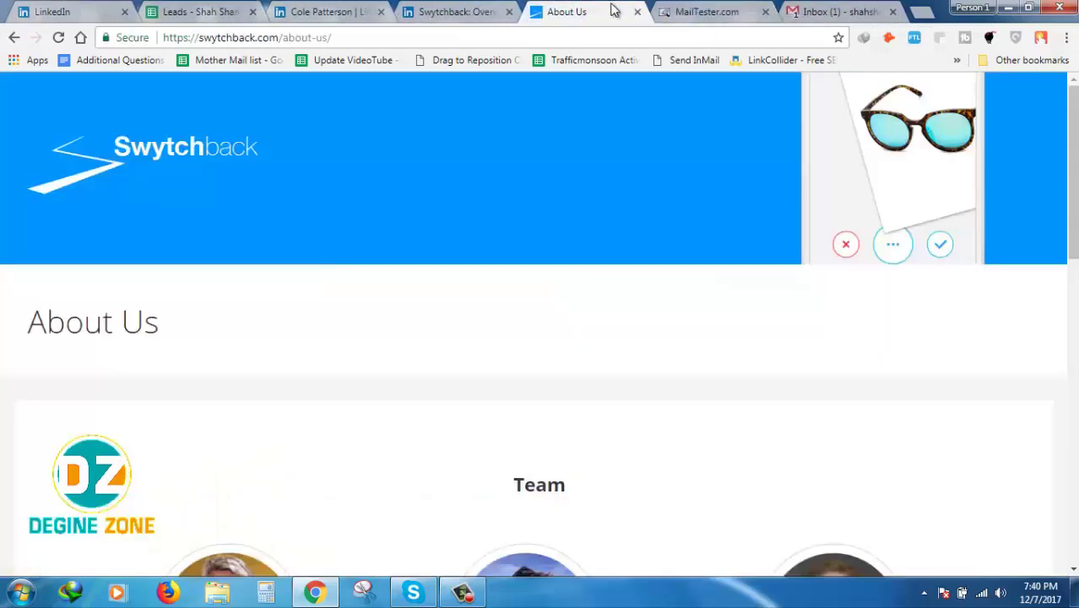
left_click(201, 43)
left_click(203, 42)
left_click_drag(199, 40, 262, 43)
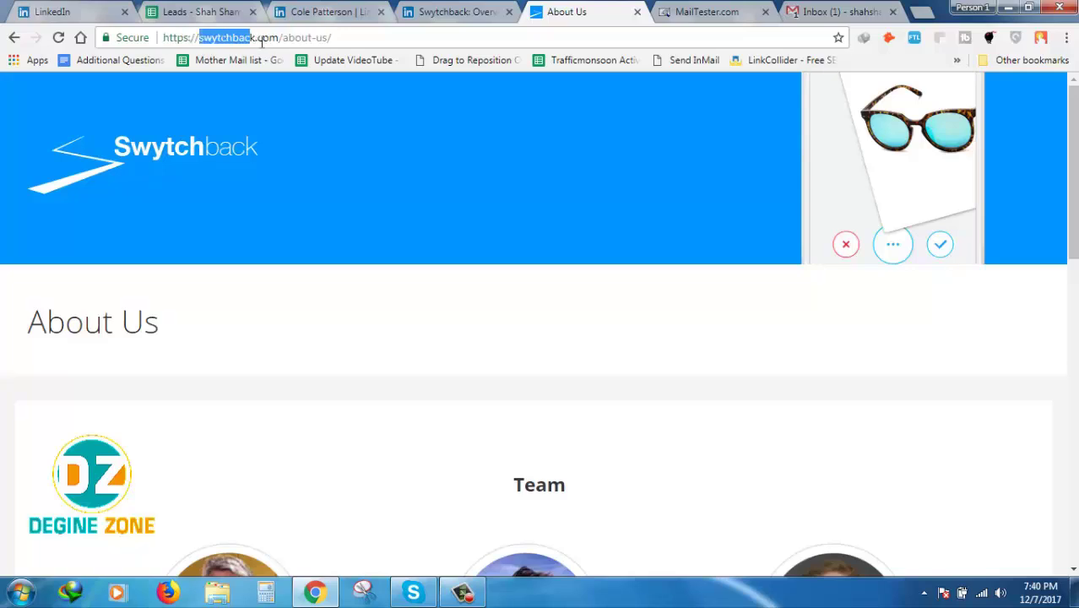
left_click(681, 7)
left_click_drag(387, 251, 295, 251)
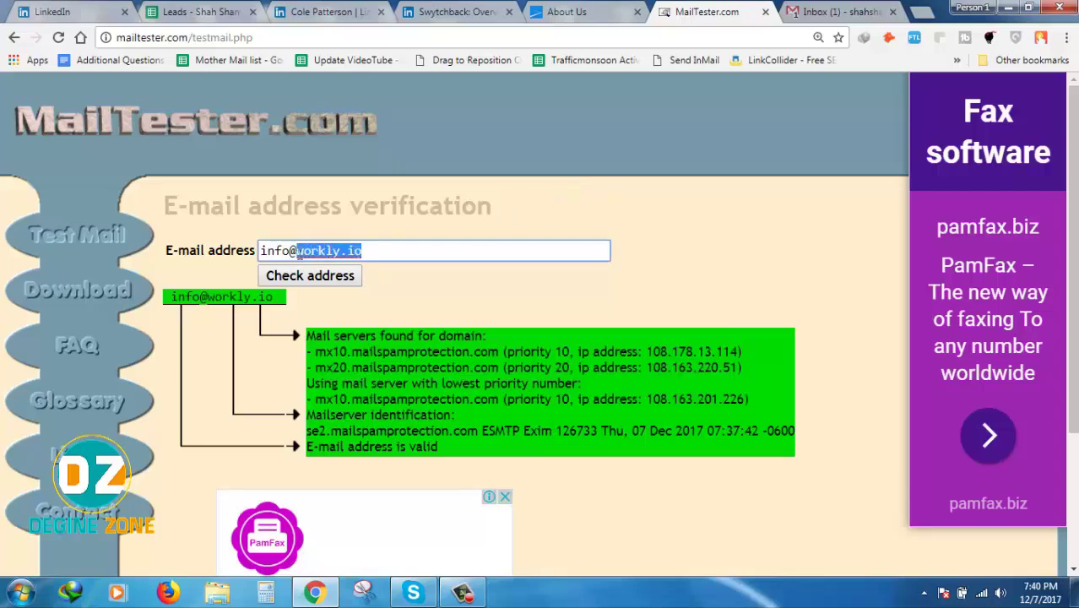
type("swytchback.com")
Verify the contact's first-name address as valid, then shorten it to the first initial.
left_click(460, 10)
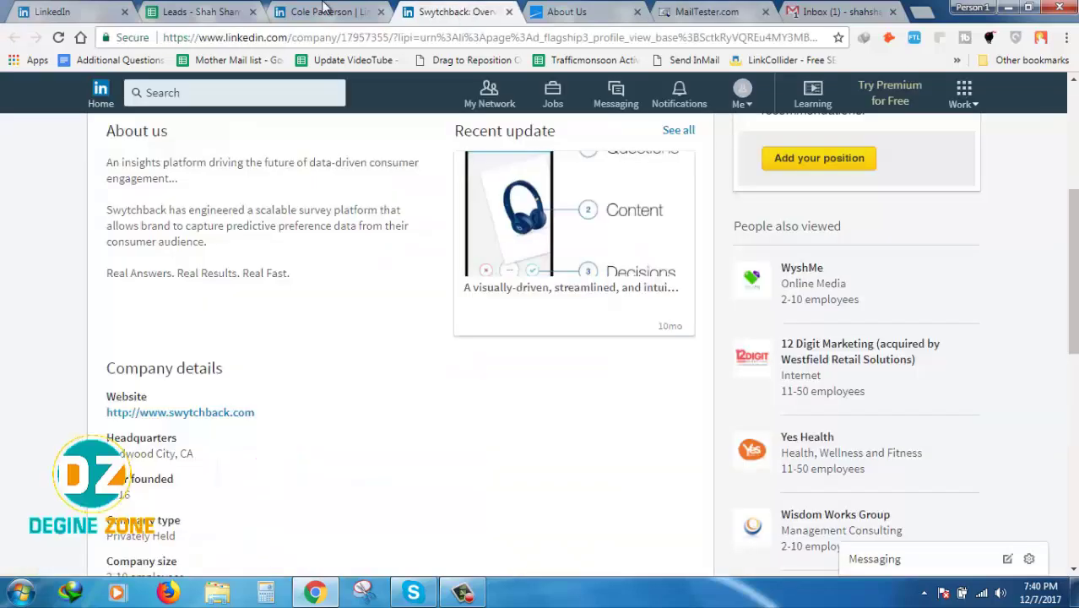
left_click(326, 10)
left_click(680, 10)
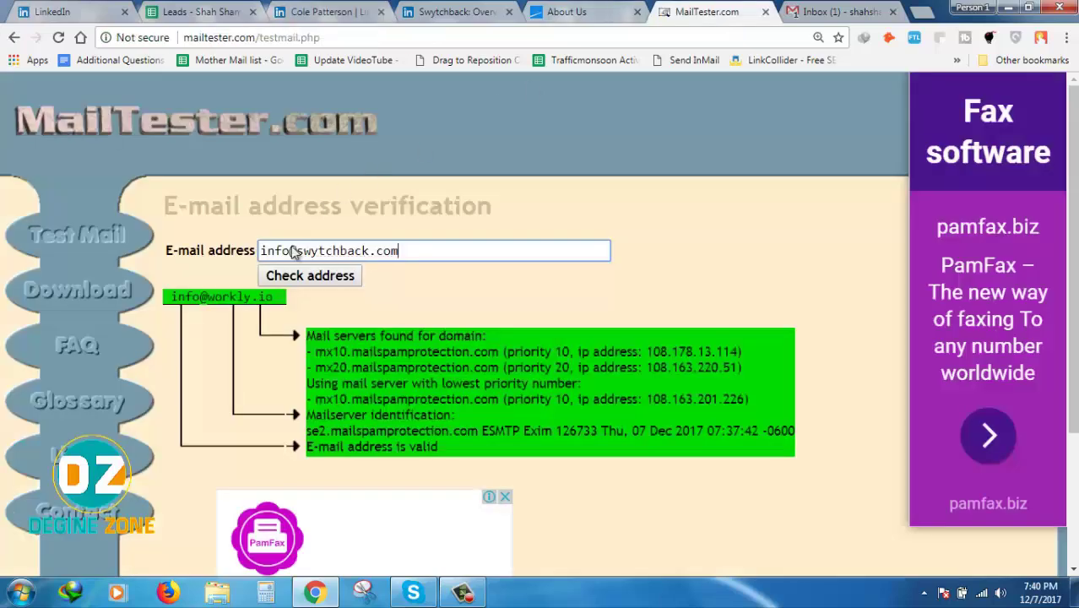
left_click_drag(289, 251, 241, 256)
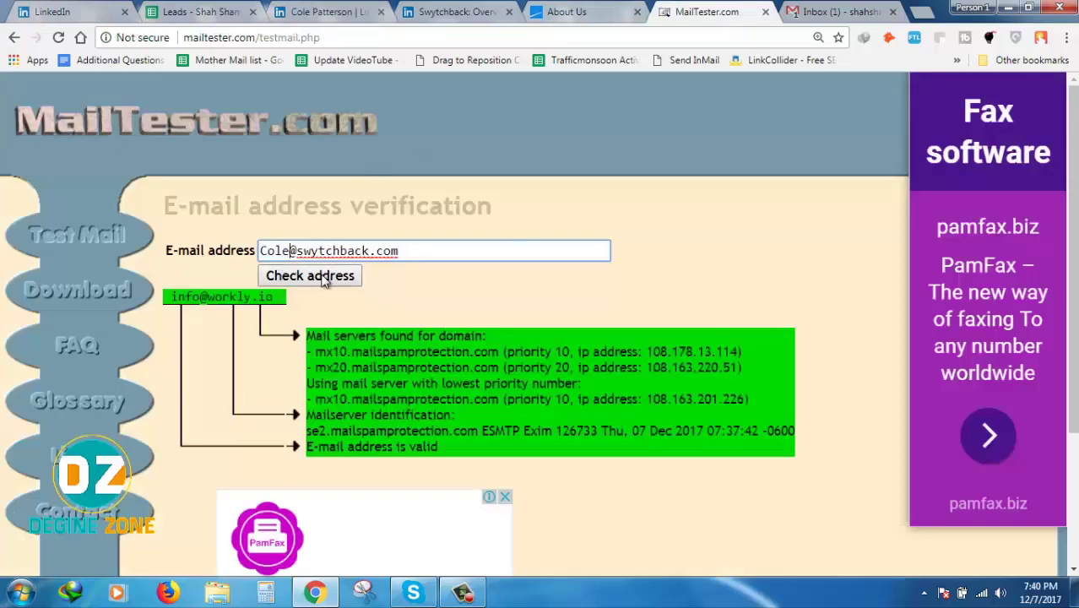
left_click(328, 279)
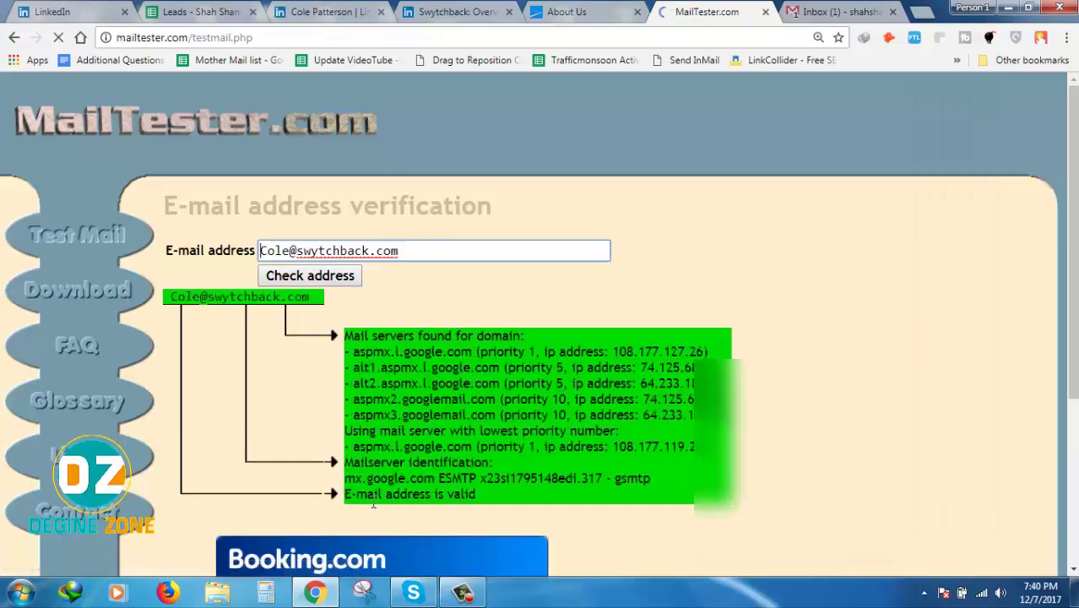
left_click_drag(367, 494, 475, 495)
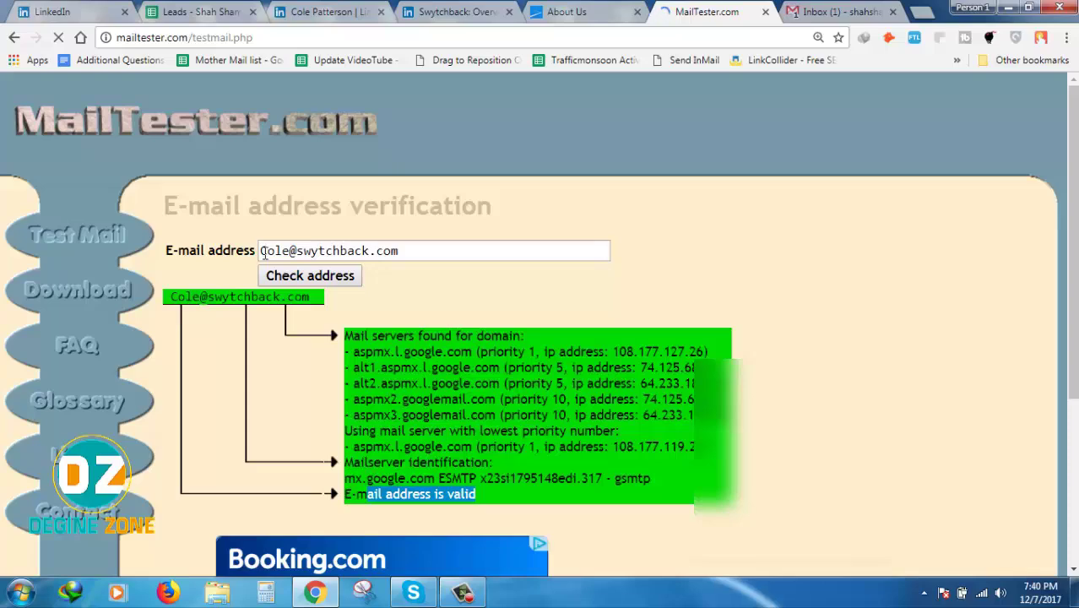
left_click_drag(261, 251, 280, 251)
type("c")
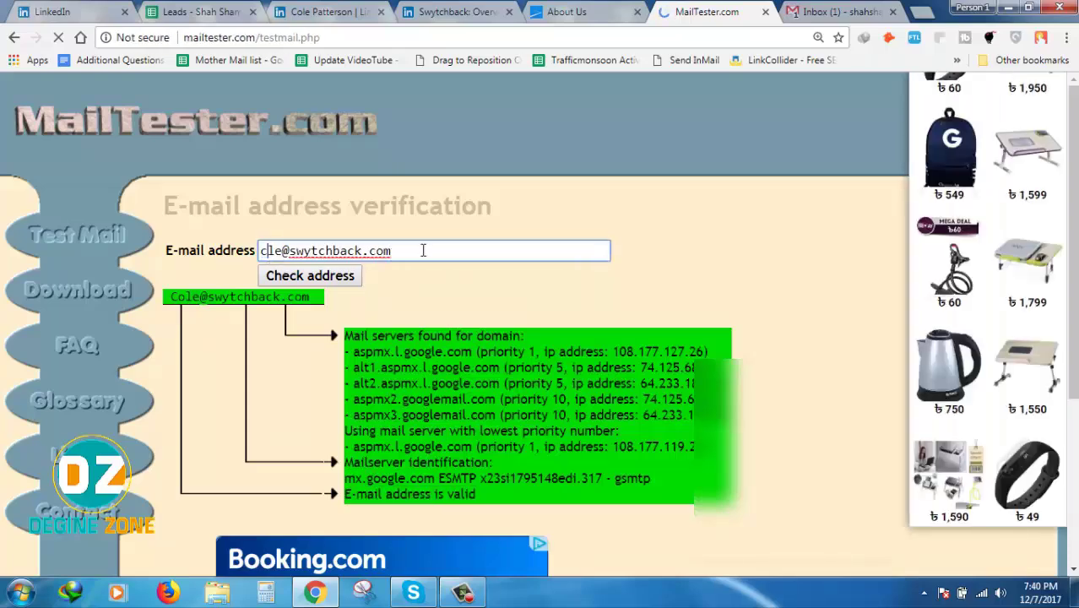
left_click_drag(423, 250, 229, 248)
key("ctrl+c")
Paste the shortened swytchback.com address into a new Gmail message's To field.
key("ctrl+Tab")
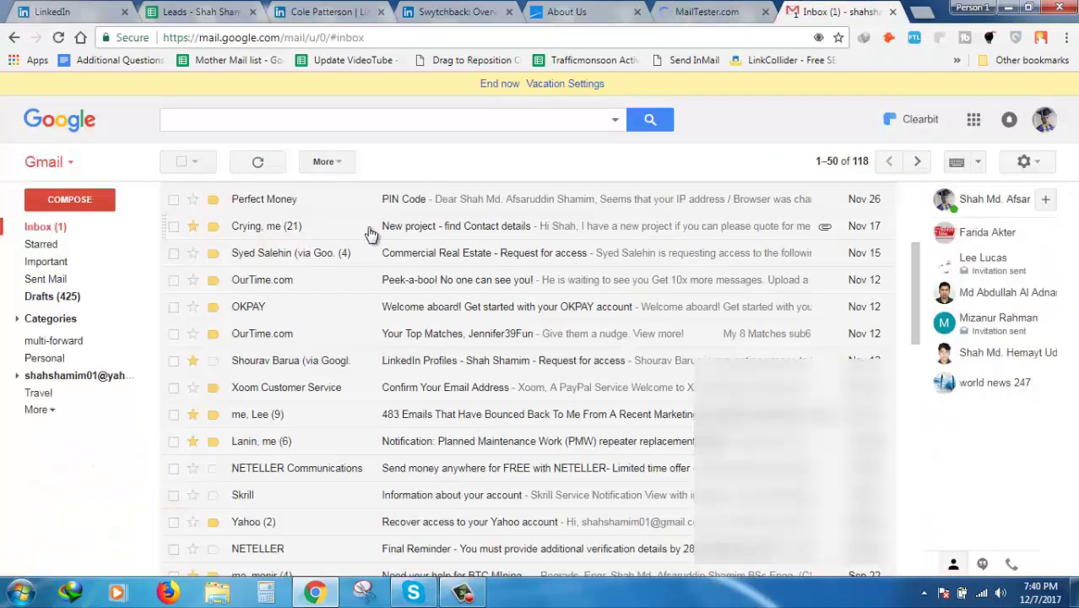
left_click(69, 199)
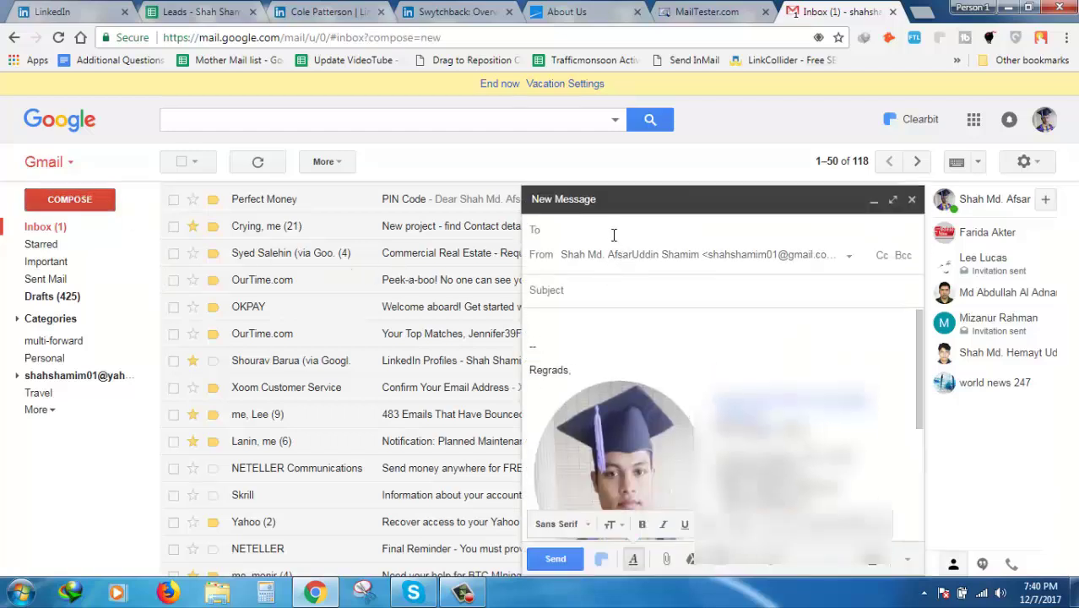
left_click(613, 234)
key("ctrl+v")
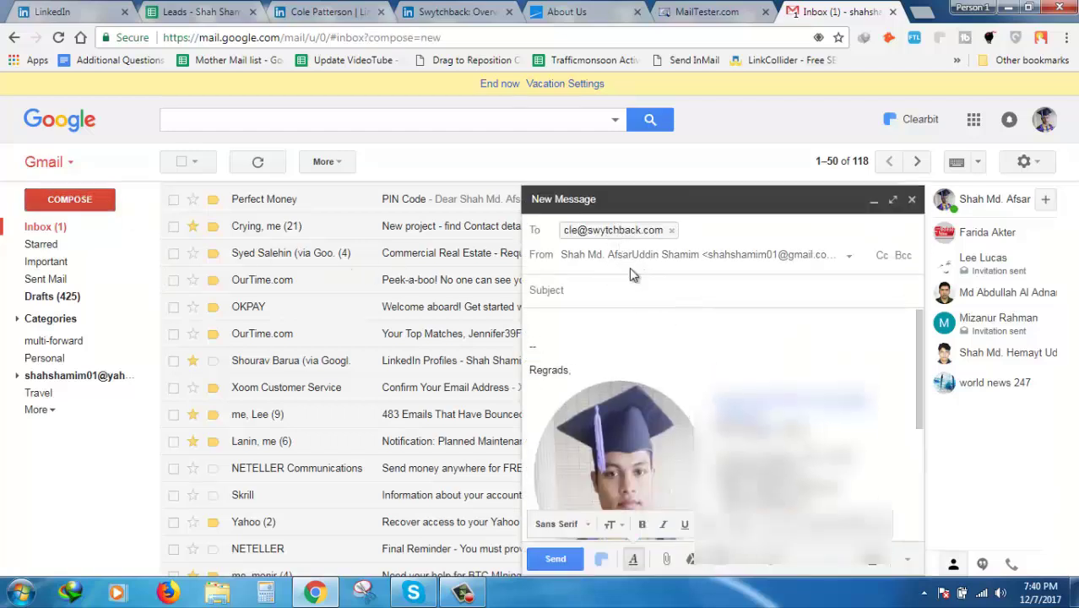
mouse_move(617, 235)
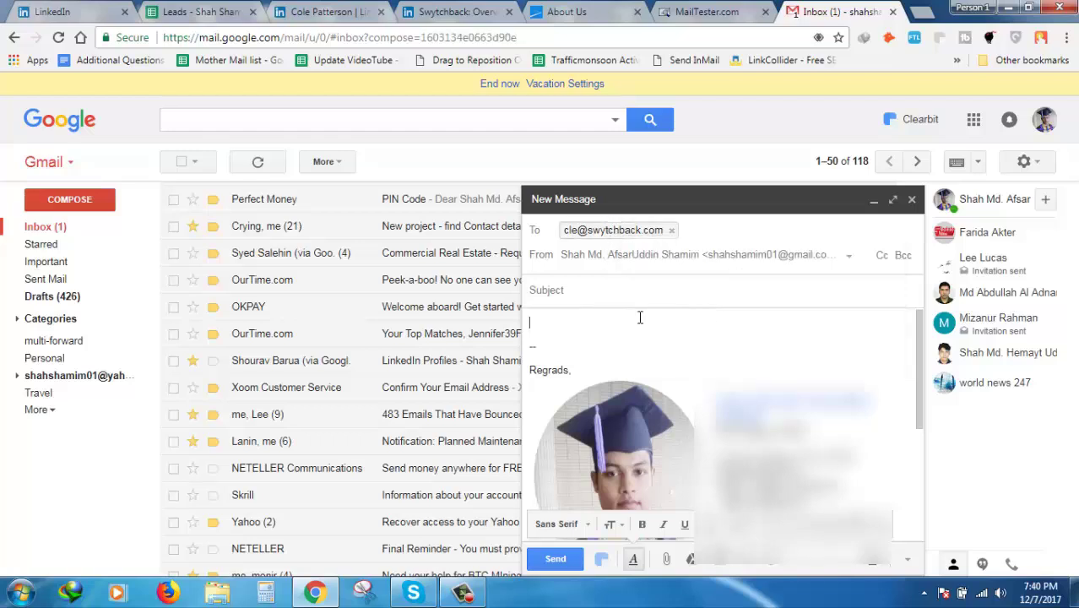
Record the shortened address as the personal email in F272 of the Leads sheet.
left_click(713, 10)
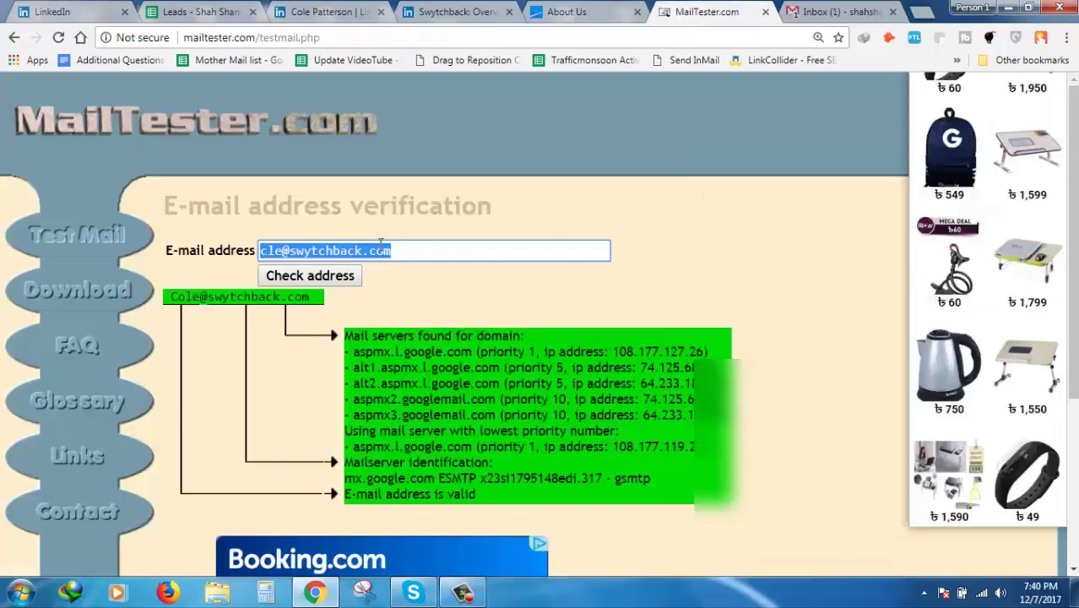
left_click(243, 11)
left_click(692, 304)
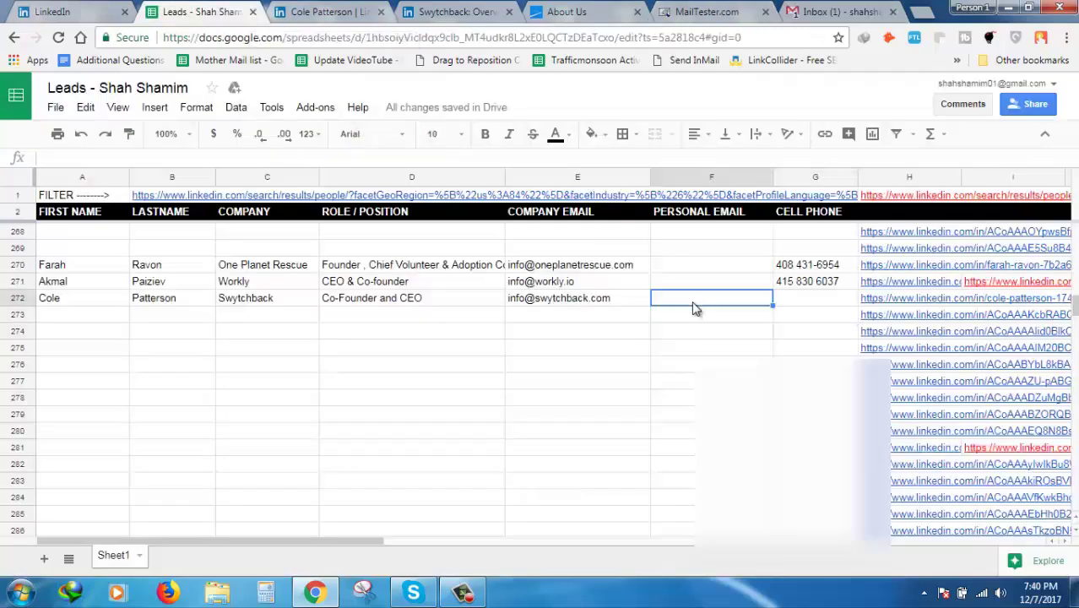
key("ctrl+v")
key("Return")
left_click(788, 299)
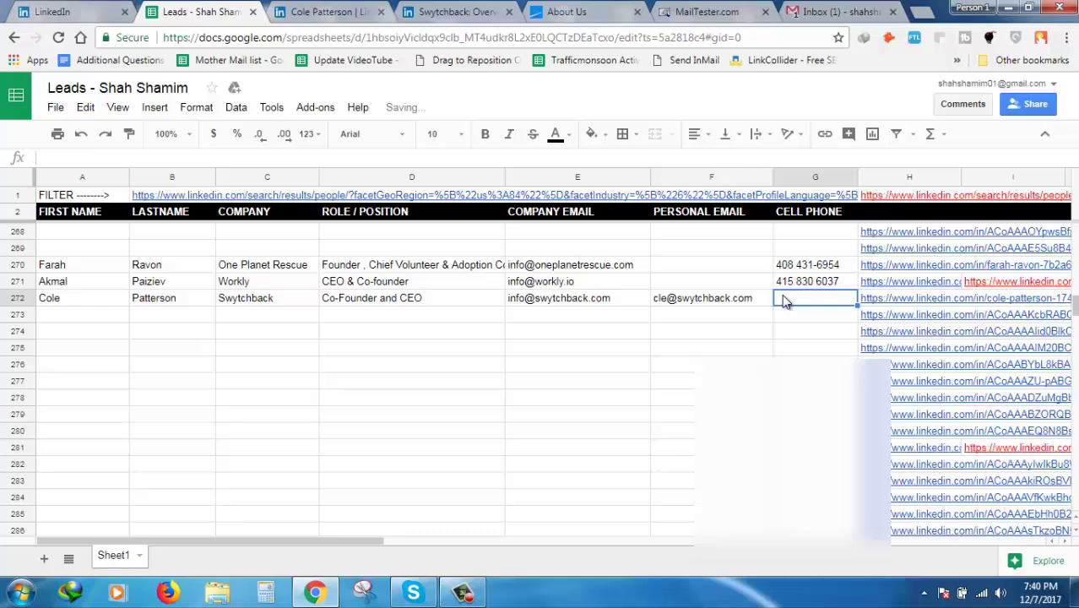
left_click(582, 11)
left_click(465, 11)
left_click(566, 11)
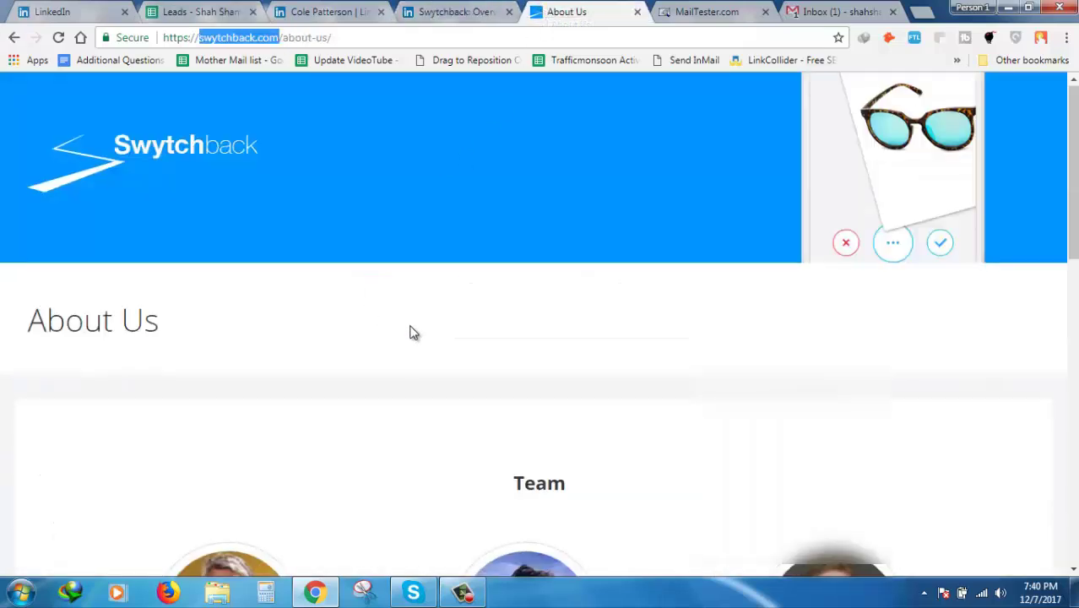
Review Swytchback's Contact Us page from the footer link, close it, and return to Leads.
scroll(413, 333, "down", 6)
scroll(530, 340, "down", 2)
left_click(352, 501)
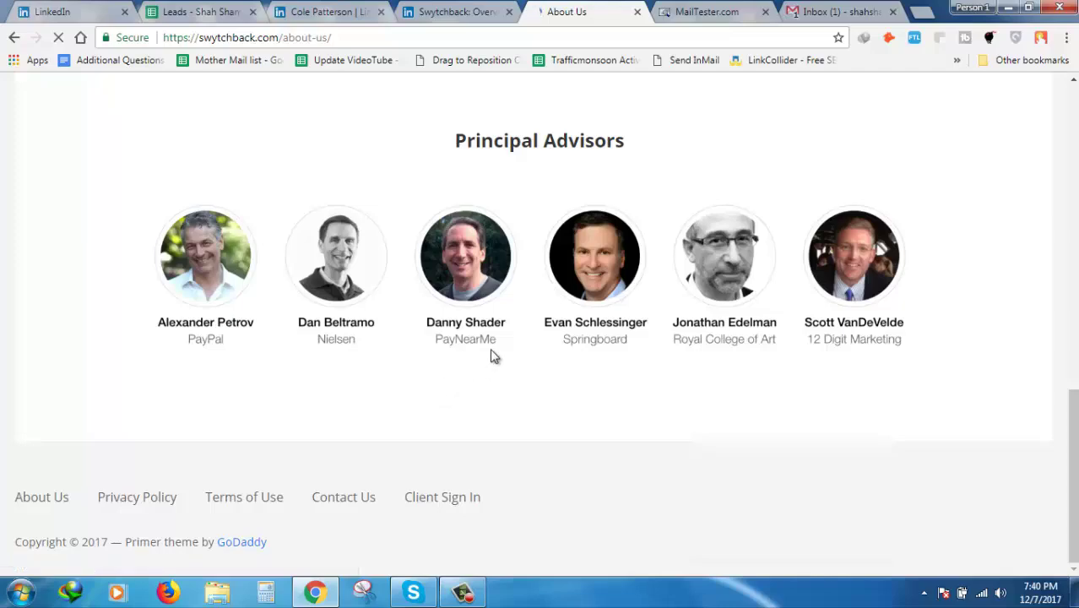
scroll(486, 363, "up", 5)
scroll(485, 361, "up", 5)
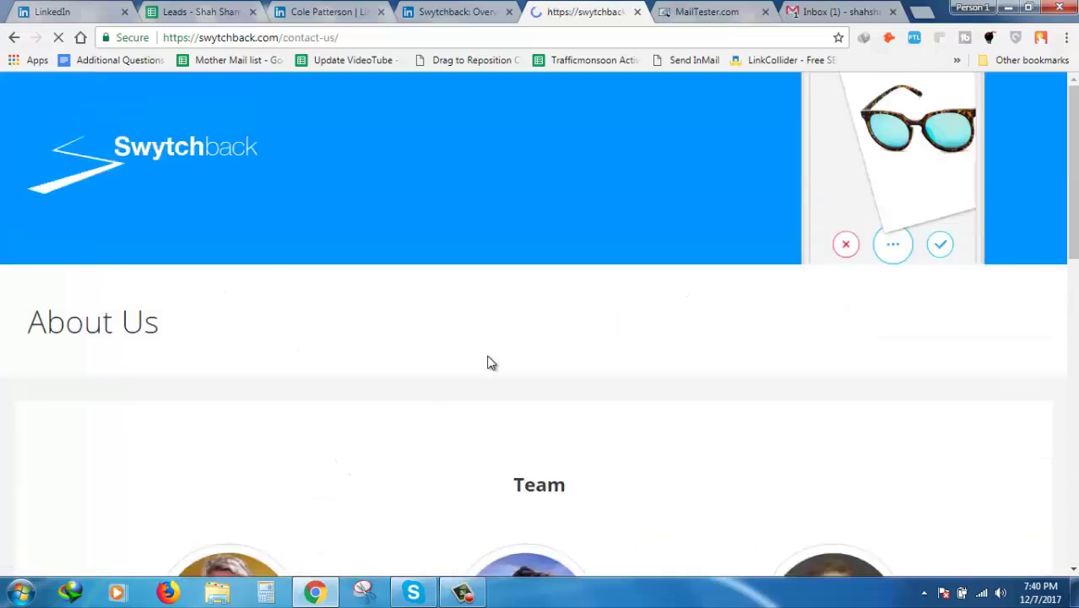
scroll(581, 380, "down", 3)
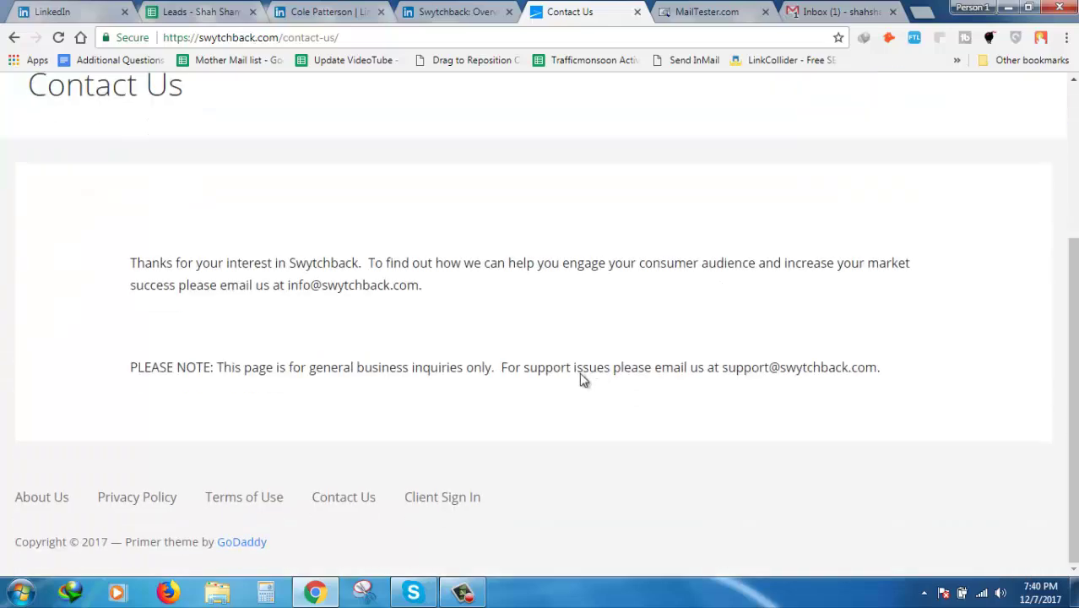
scroll(379, 444, "up", 3)
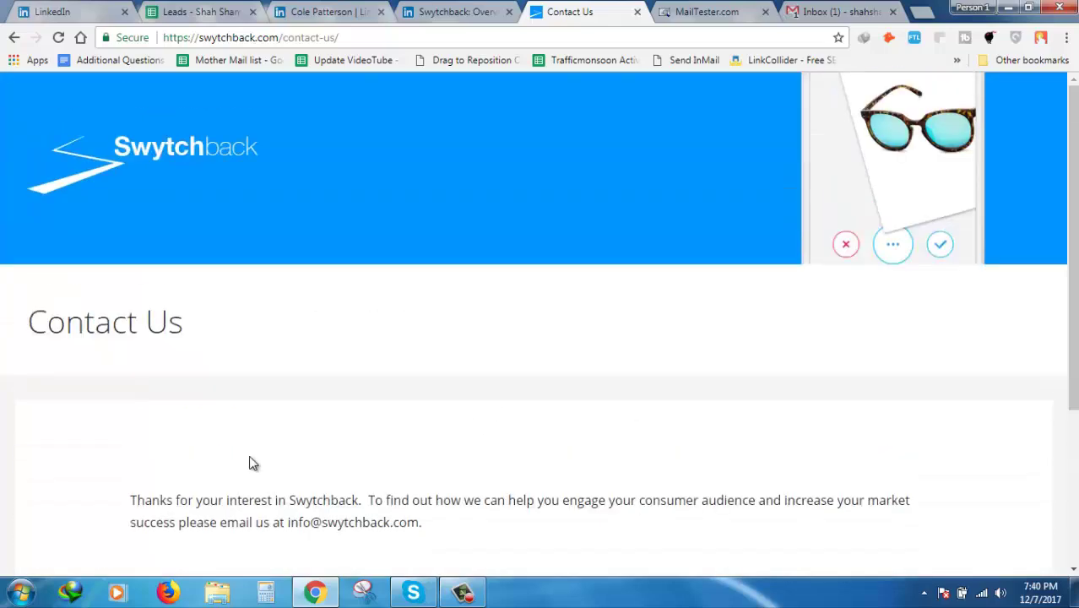
left_click(639, 15)
key("ctrl+Page_Up")
key("ctrl+Page_Up")
key("ctrl+Page_Up")
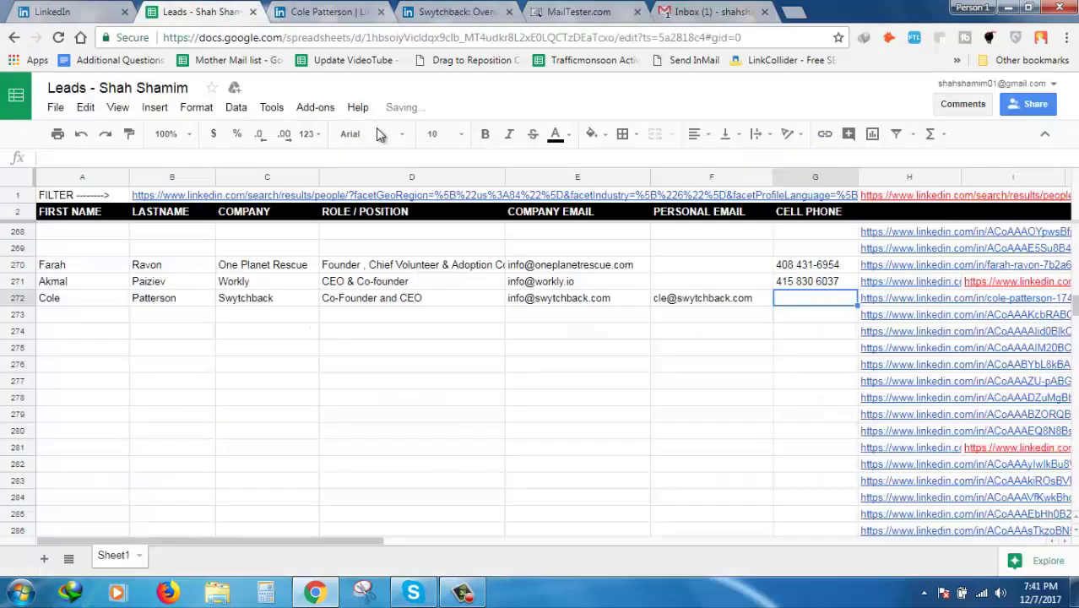
Open the efabless CEO's LinkedIn profile from H273 and close the previous contact and Swytchback tabs.
left_click(890, 315)
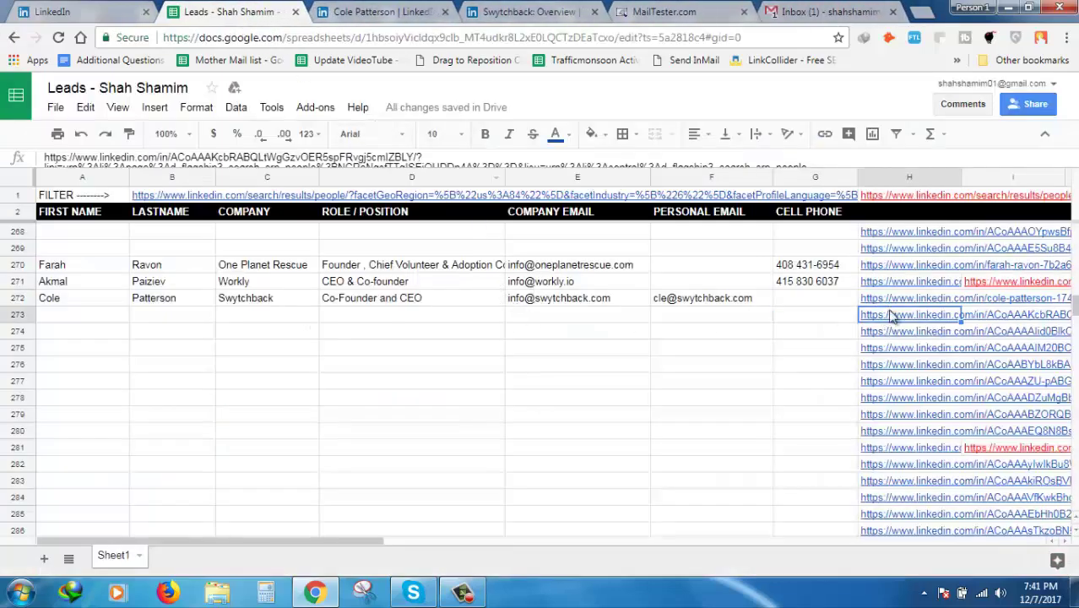
left_click(889, 295)
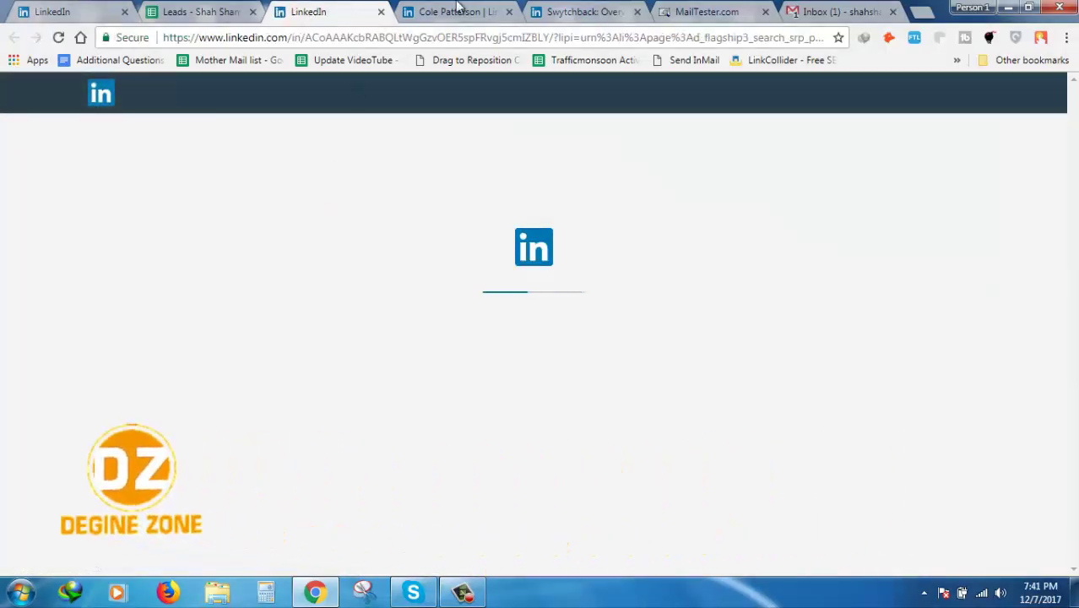
left_click(460, 12)
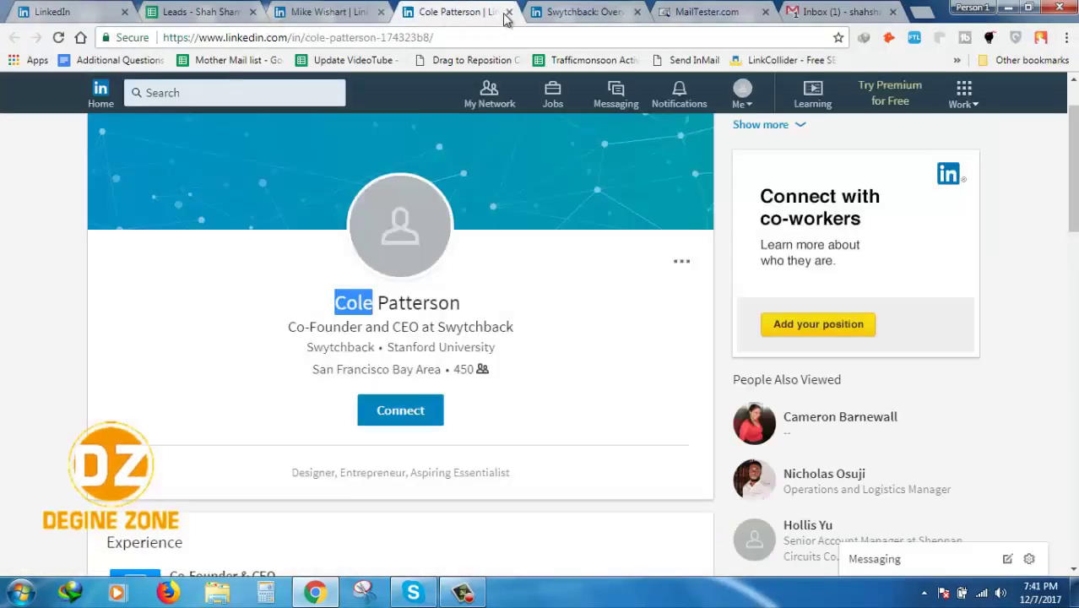
left_click(509, 12)
left_click(509, 12)
Copy the lead's full name from LinkedIn, putting the first name in A273 and the last name in B273.
left_click(359, 12)
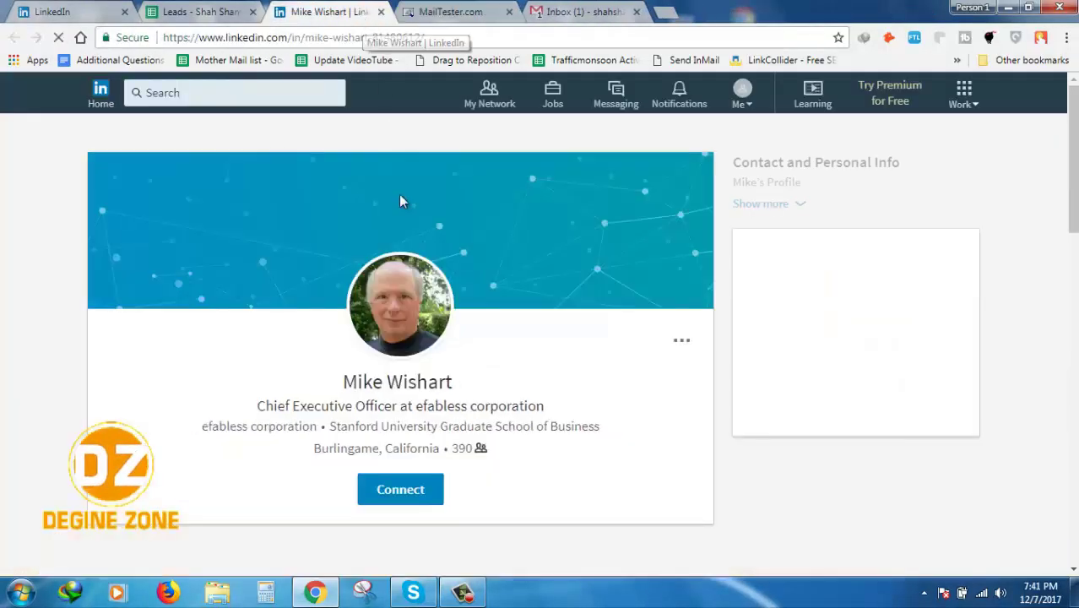
left_click_drag(346, 381, 462, 386)
key("ctrl+c")
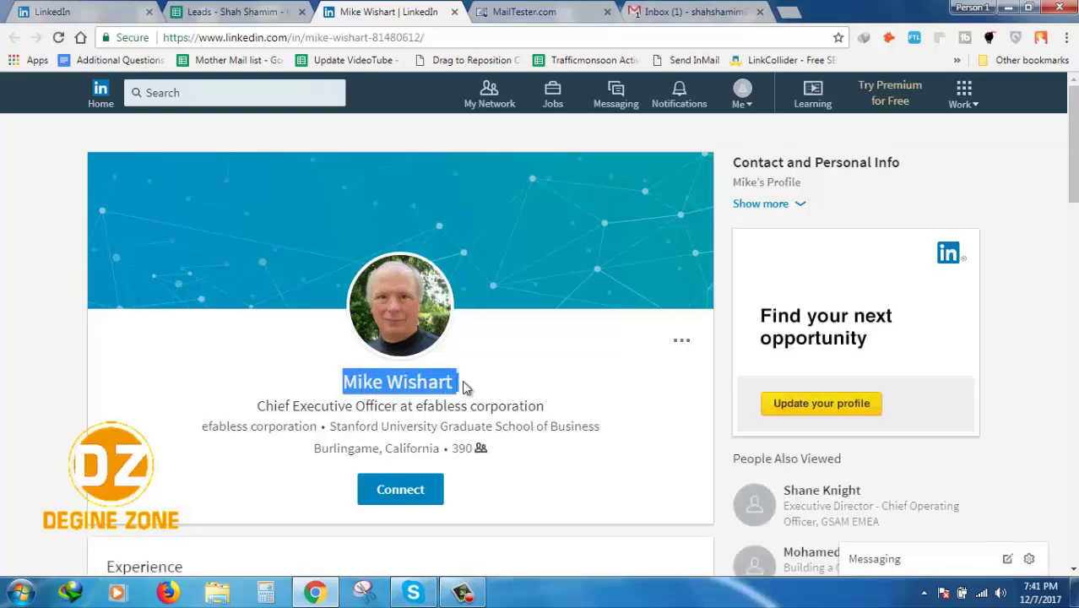
left_click(247, 9)
left_click(97, 323)
key("ctrl+v")
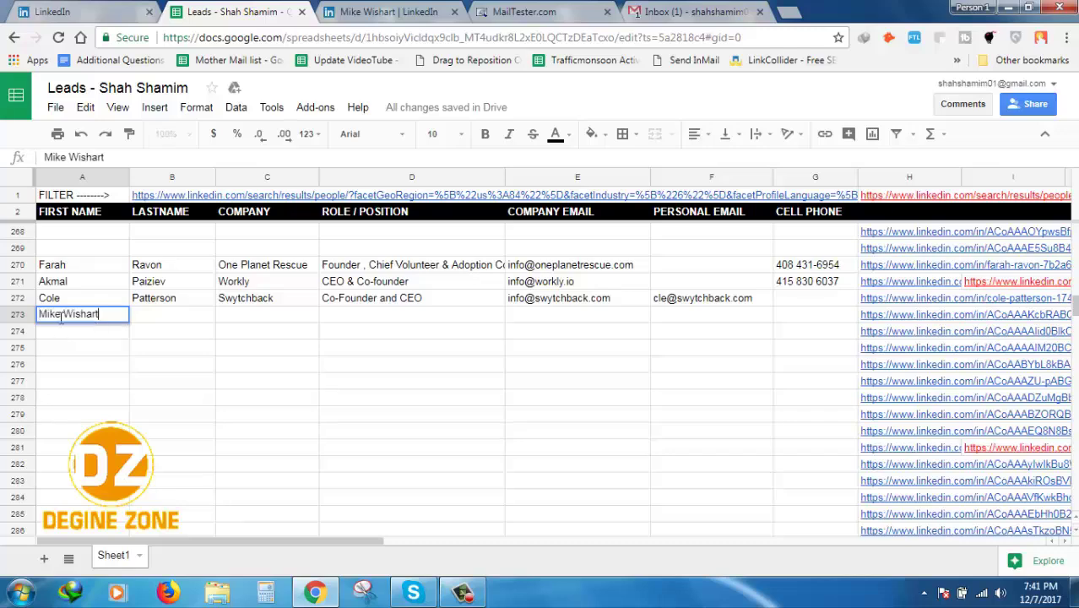
double_click(60, 315)
key("ctrl+x")
key("Tab")
key("ctrl+v")
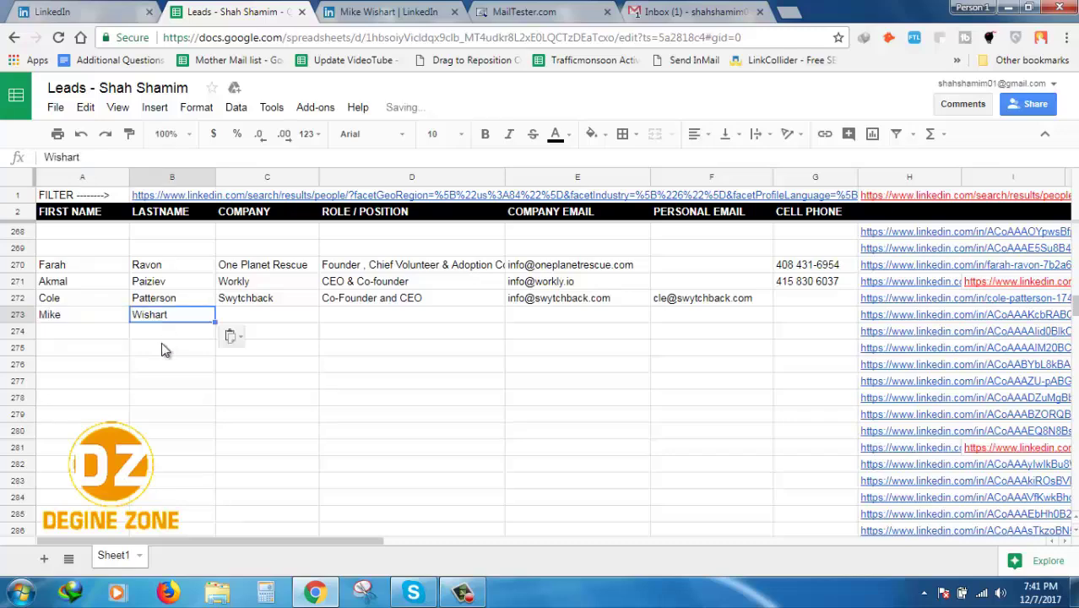
left_click(161, 344)
Copy the job title Chief Executive Officer from the profile into D273.
left_click(251, 314)
left_click(425, 9)
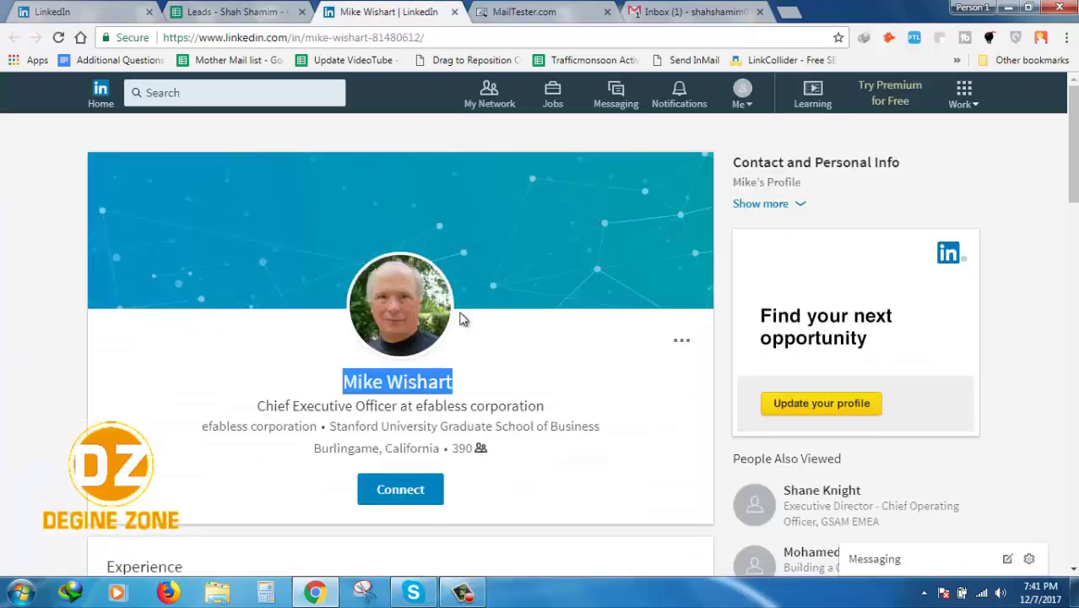
left_click_drag(260, 406, 391, 406)
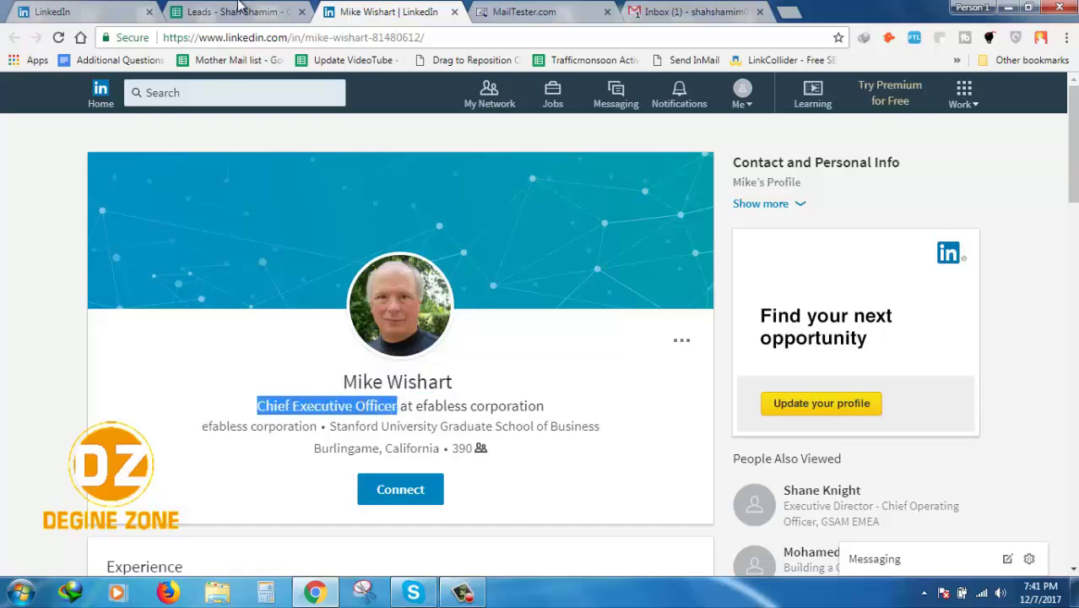
left_click(239, 9)
double_click(362, 316)
key("ctrl+v")
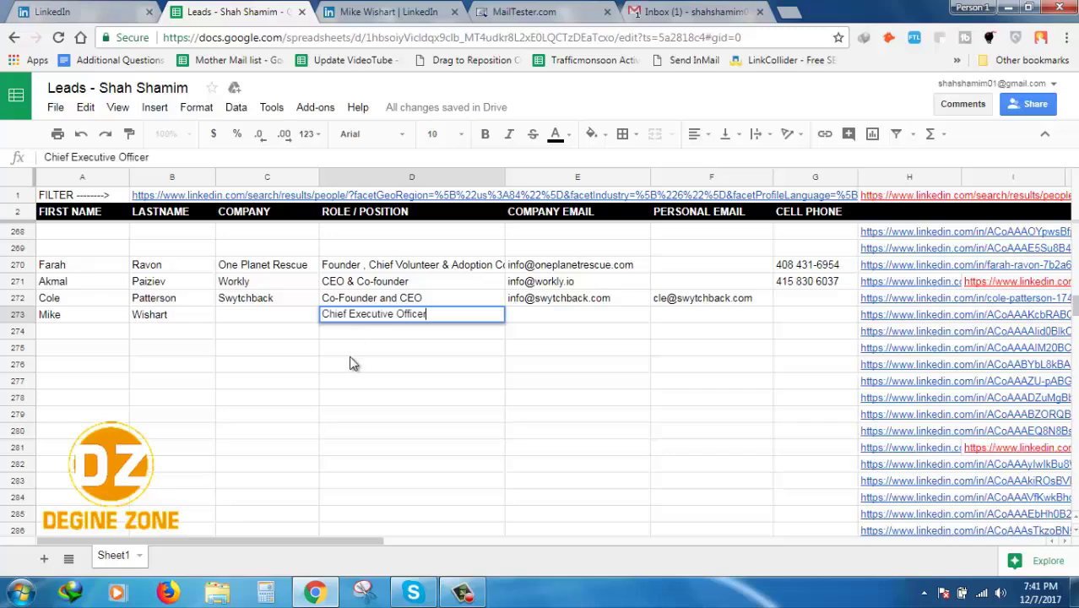
left_click(289, 315)
Copy the company name efabless corporation from the profile into C273.
left_click(427, 8)
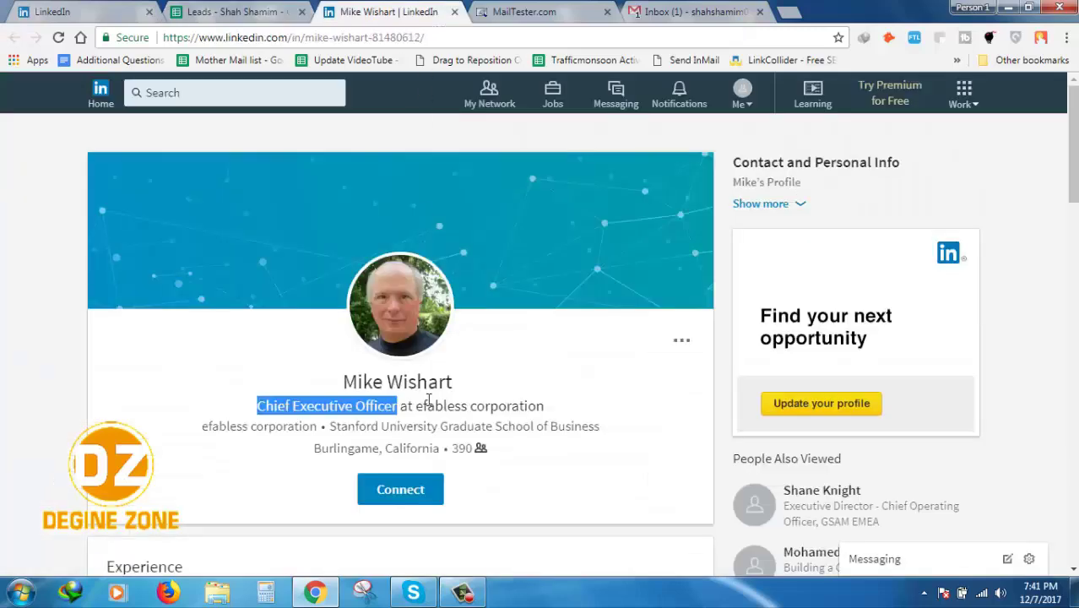
left_click_drag(417, 407, 567, 405)
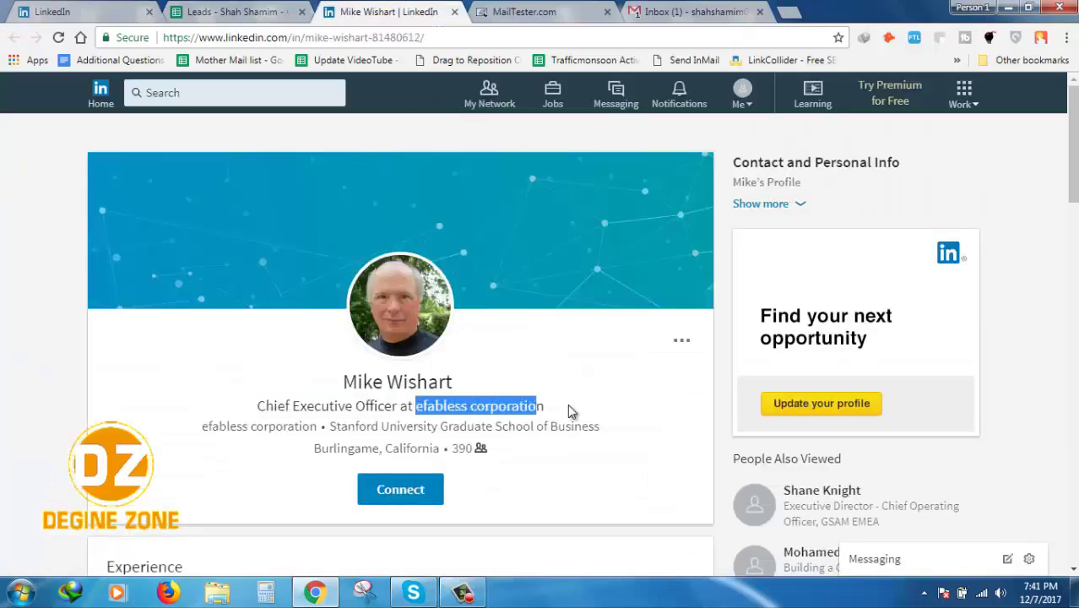
left_click(254, 11)
key("ctrl+v")
key("Return")
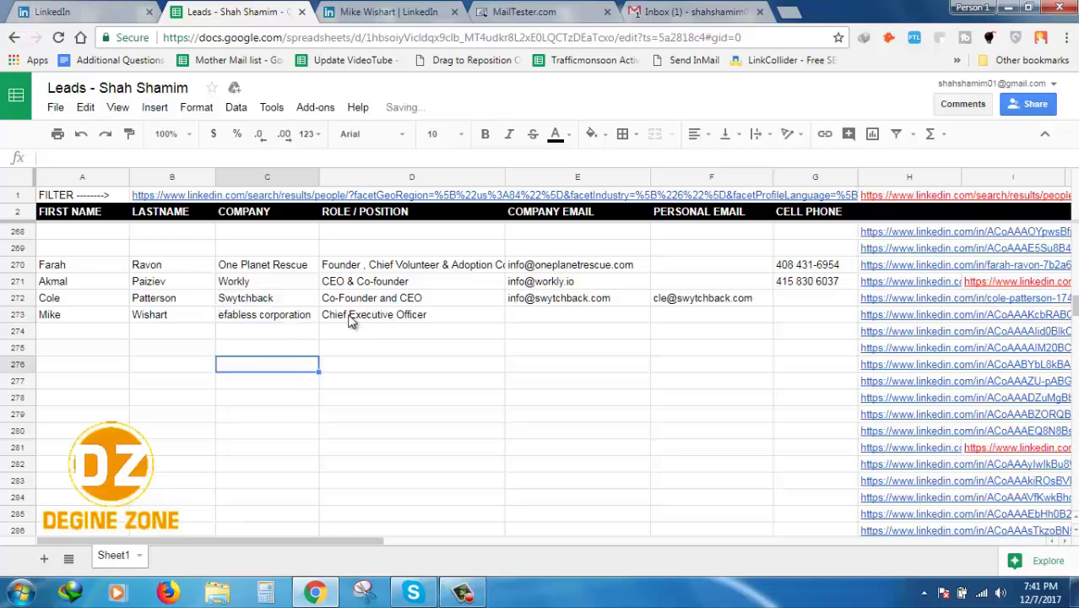
left_click(440, 10)
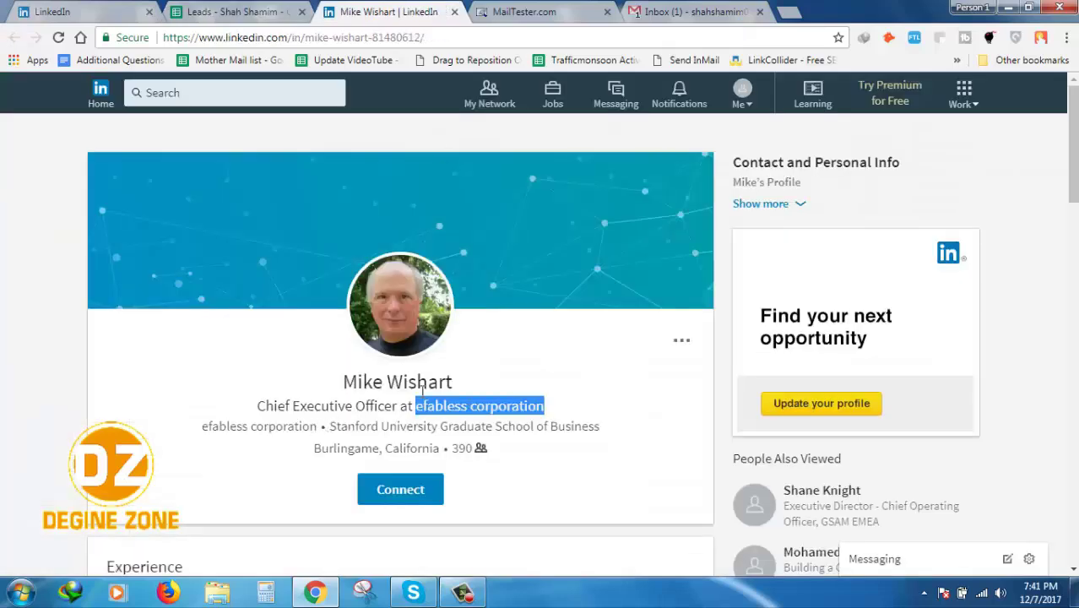
right_click(478, 406)
Search Google for efabless corporation, opening its LinkedIn company page and the efabless.com result.
left_click(557, 436)
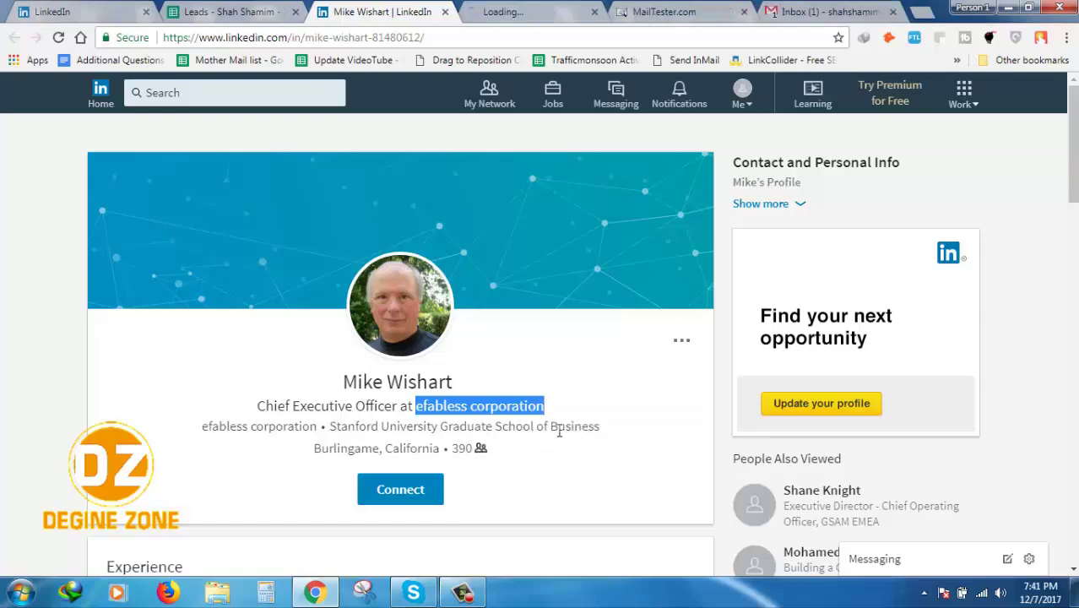
scroll(477, 418, "down", 3)
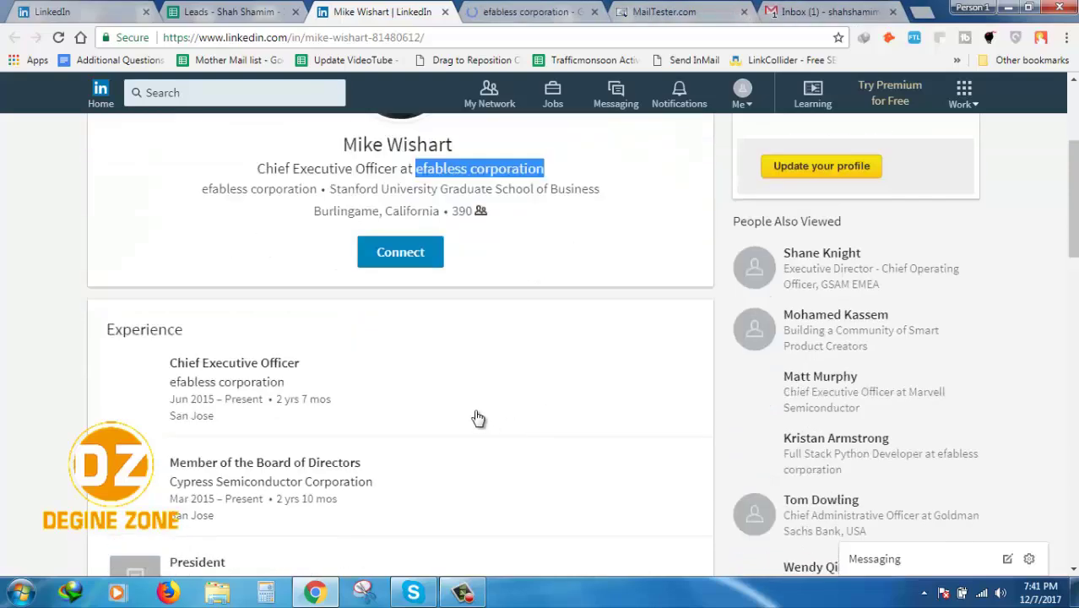
left_click(247, 373)
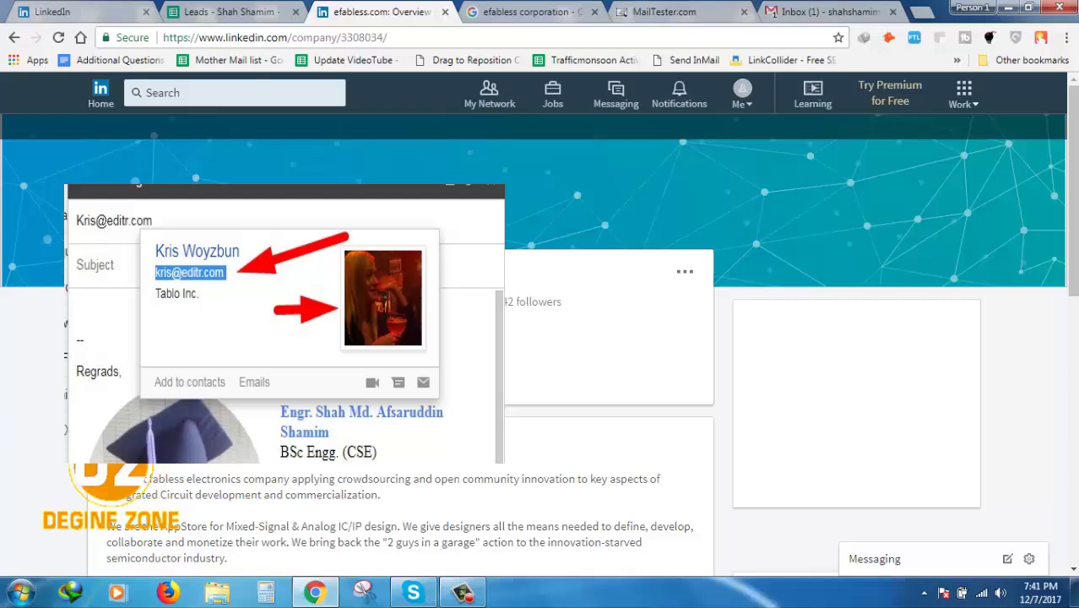
left_click(523, 12)
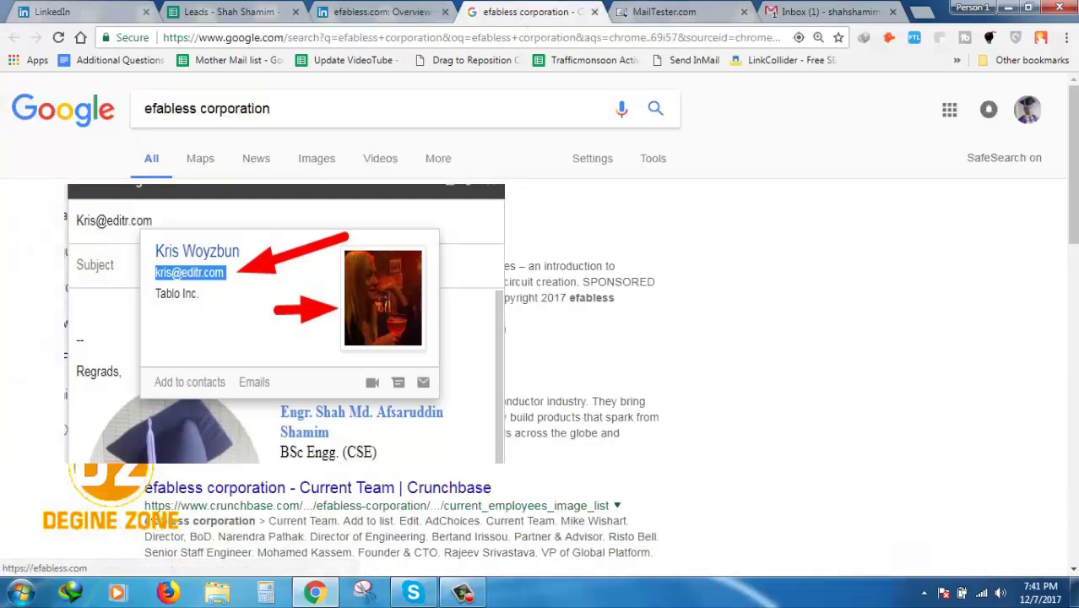
middle_click(219, 226)
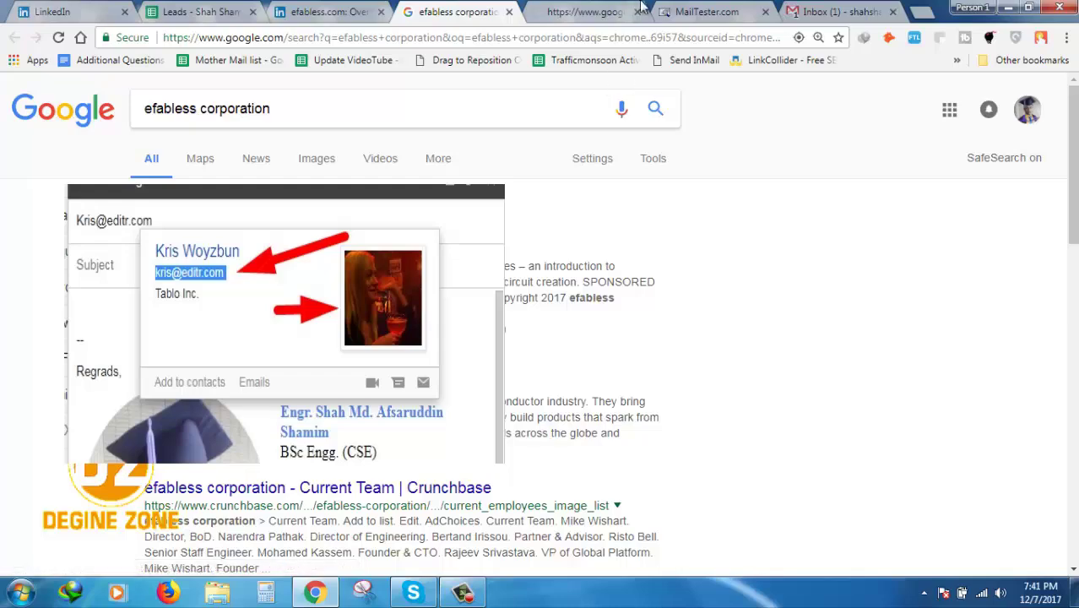
left_click(610, 10)
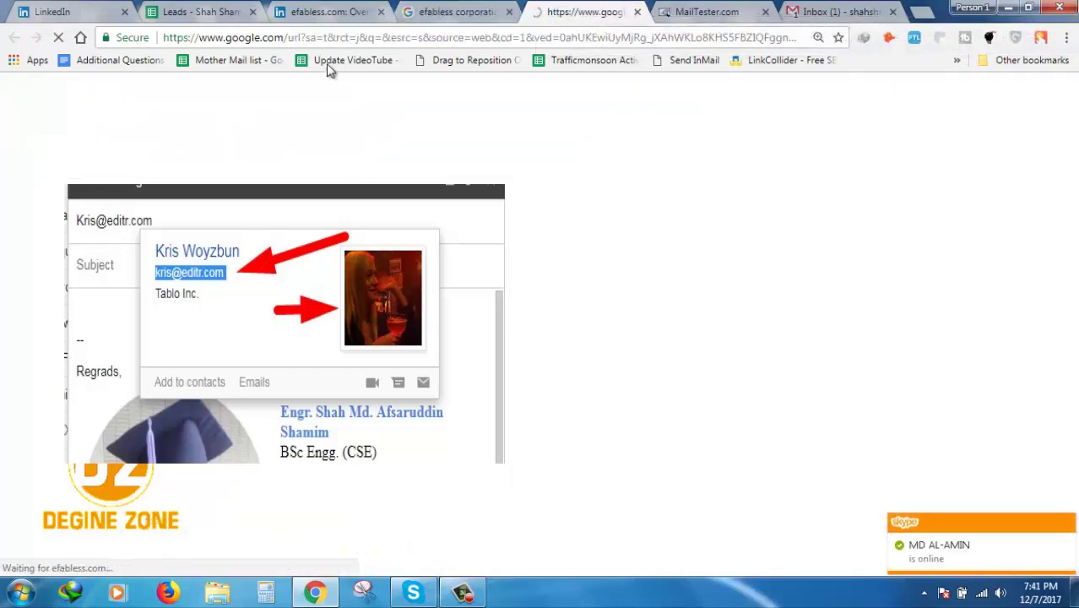
Read the full company description on efabless's LinkedIn page.
left_click(329, 12)
scroll(350, 469, "down", 3)
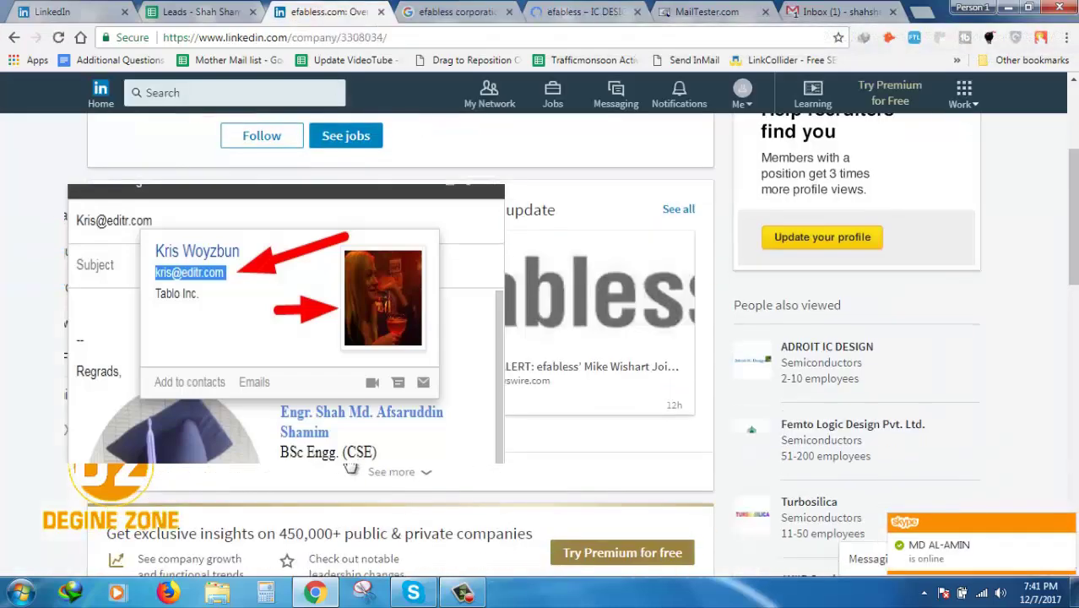
left_click(391, 471)
scroll(391, 471, "down", 1)
scroll(391, 471, "down", 3)
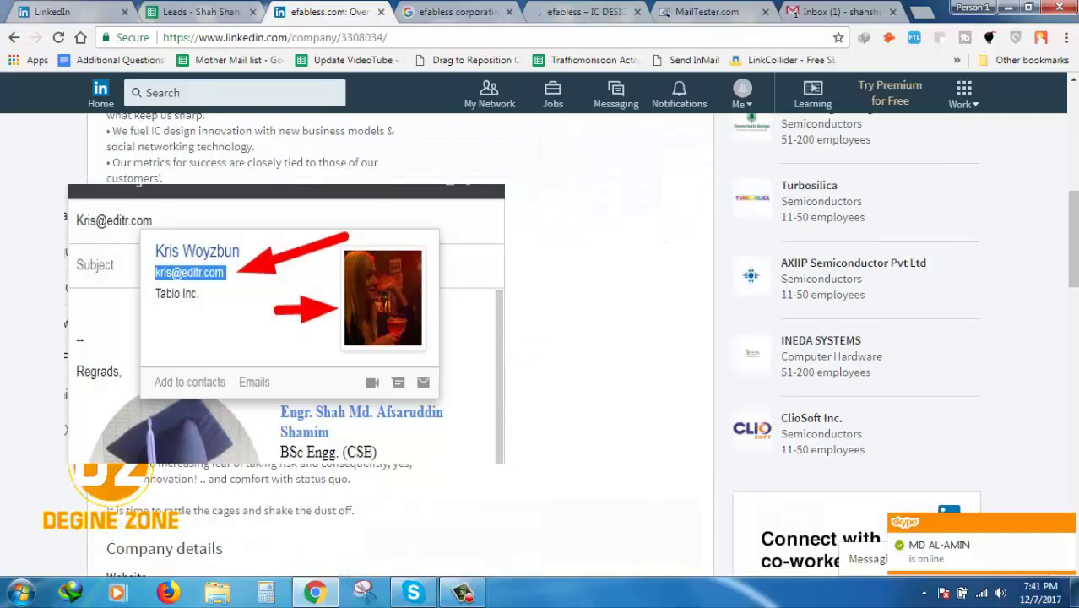
scroll(391, 471, "down", 3)
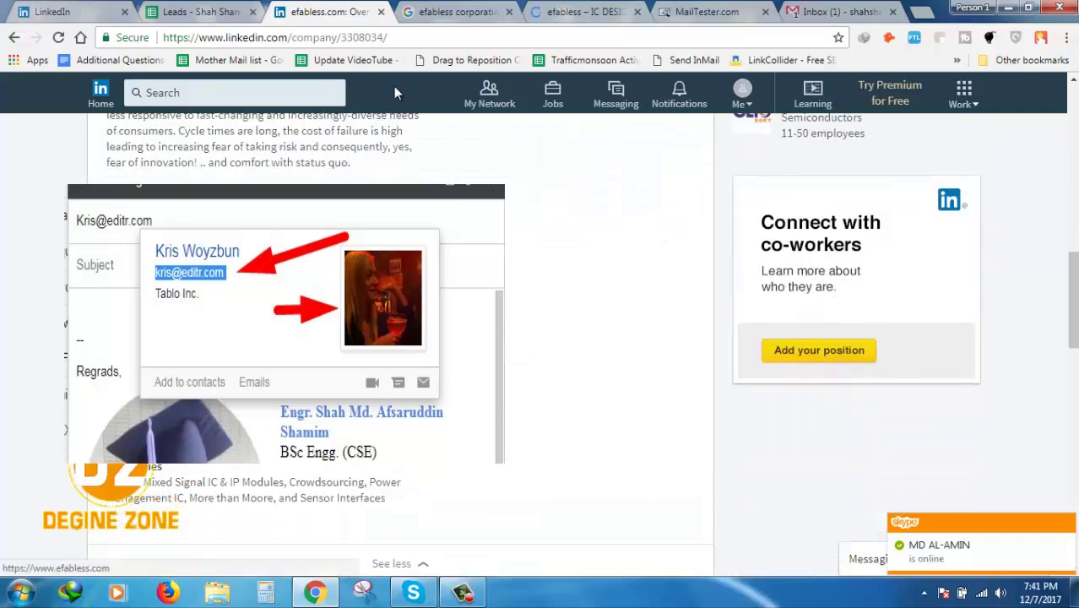
left_click(586, 11)
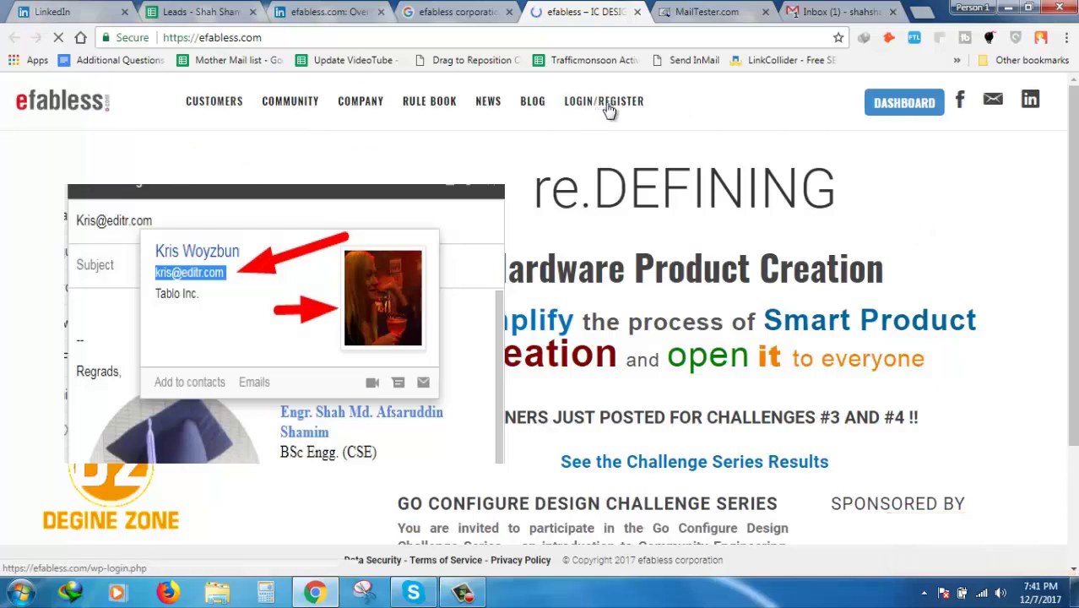
Look over the efabless.com homepage and open the header link in a new tab.
mouse_move(215, 106)
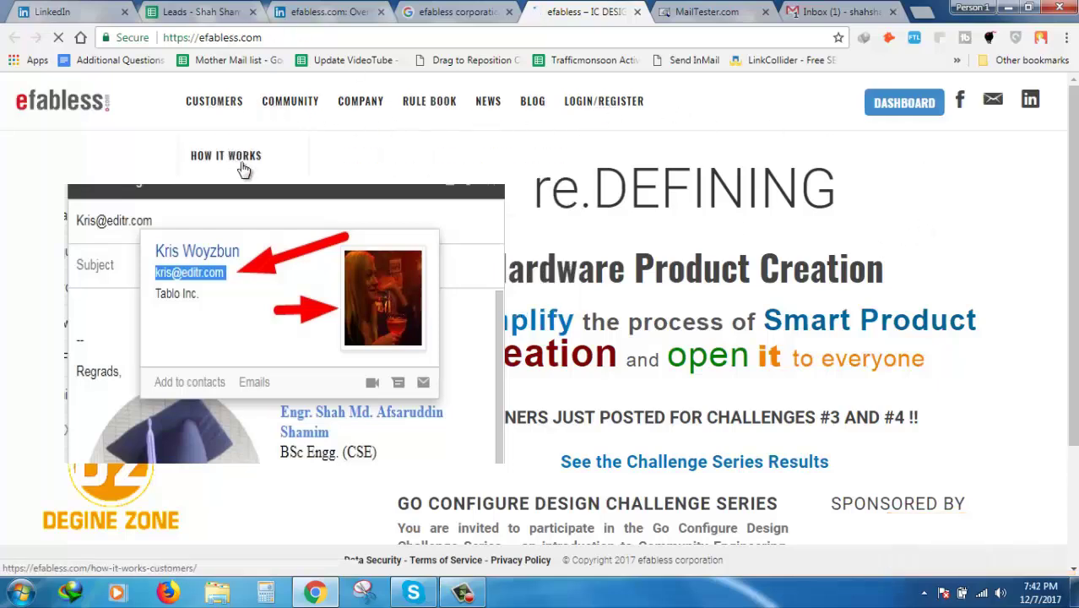
scroll(599, 187, "down", 2)
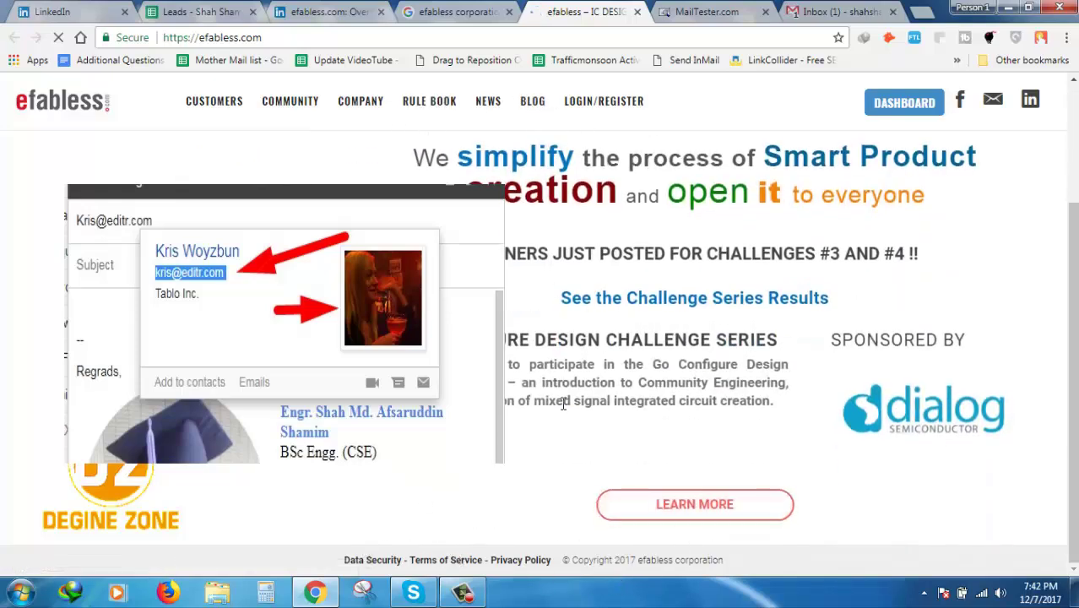
scroll(563, 406, "up", 2)
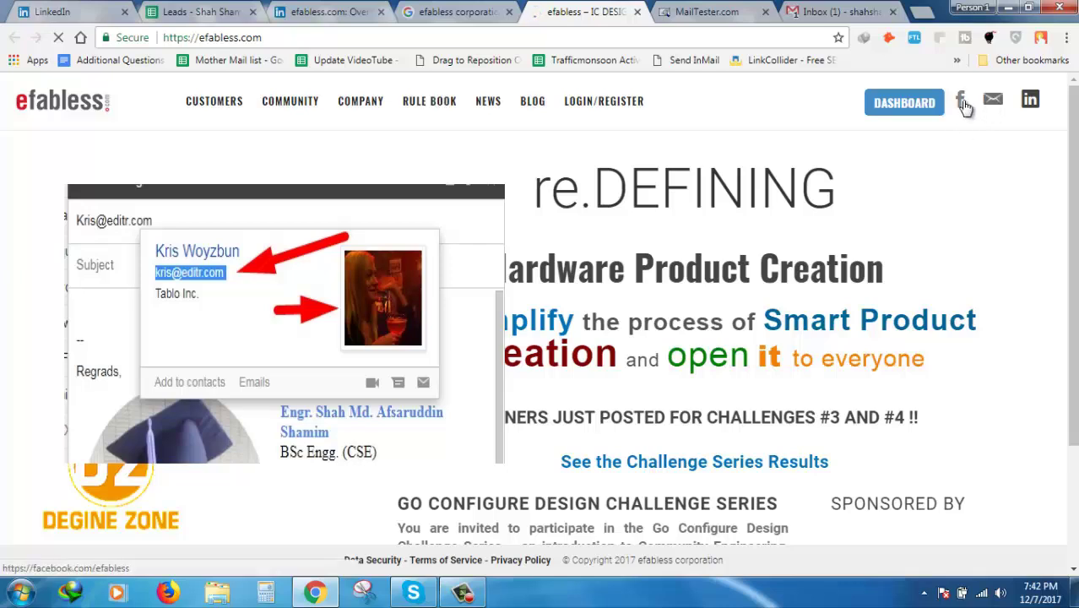
left_click(962, 102)
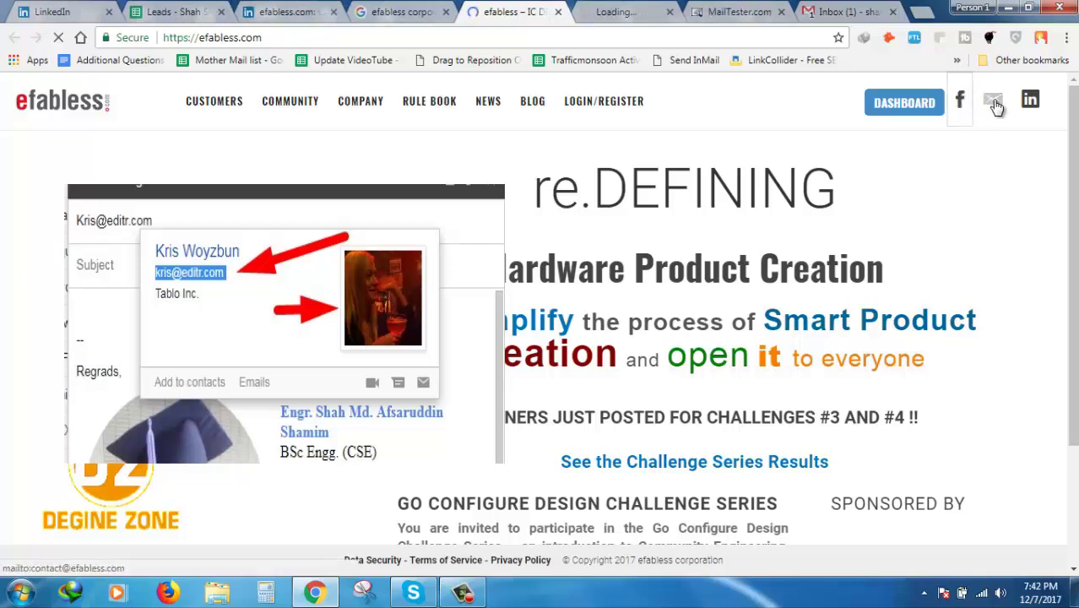
Copy the efabless.com company contact e-mail into E273 of the Leads sheet.
right_click(993, 100)
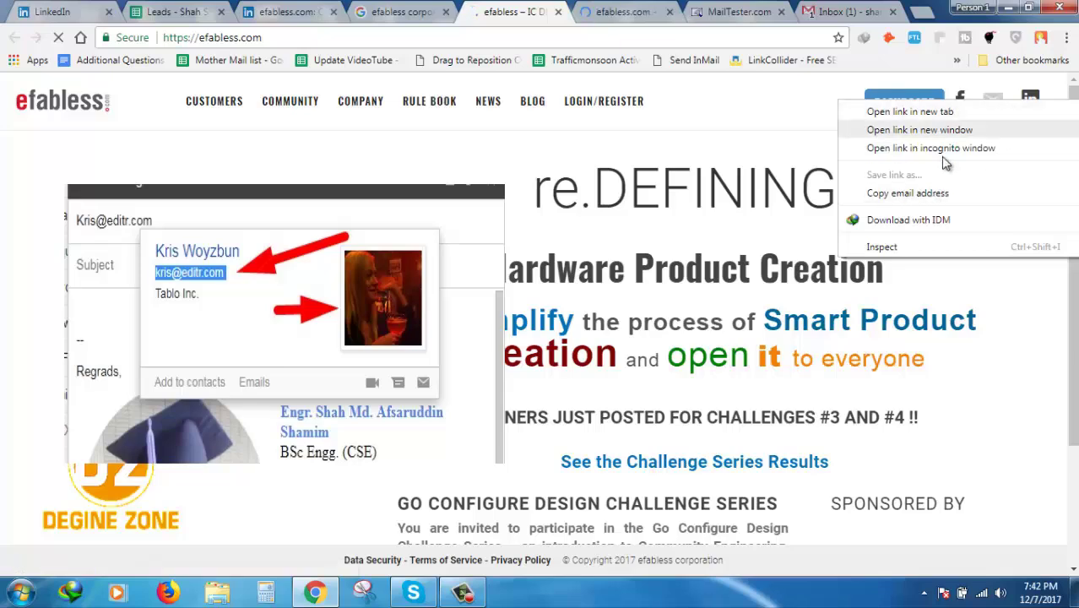
left_click(905, 193)
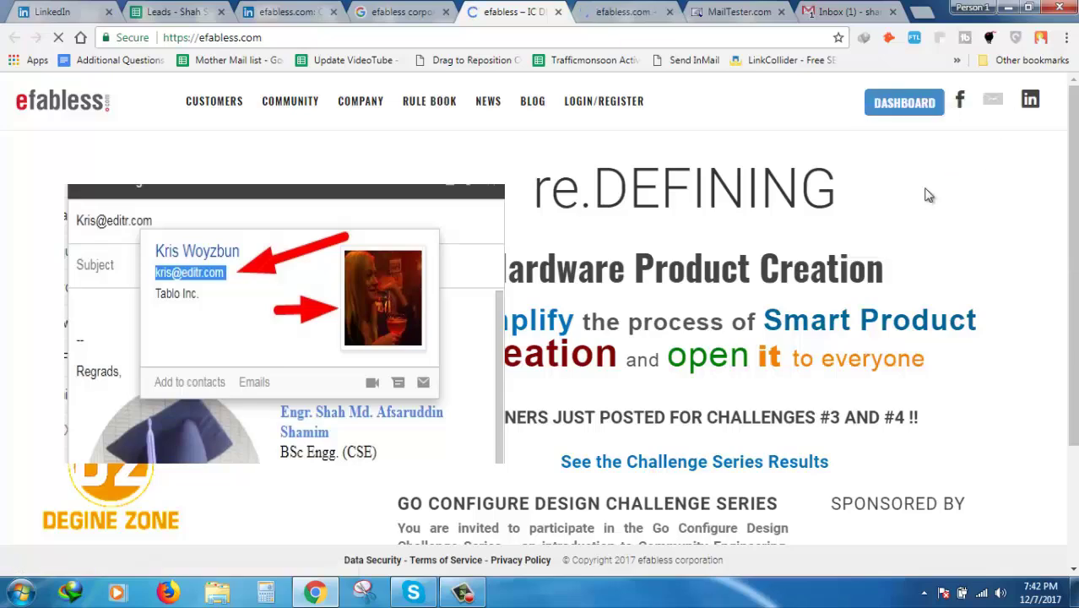
left_click(173, 12)
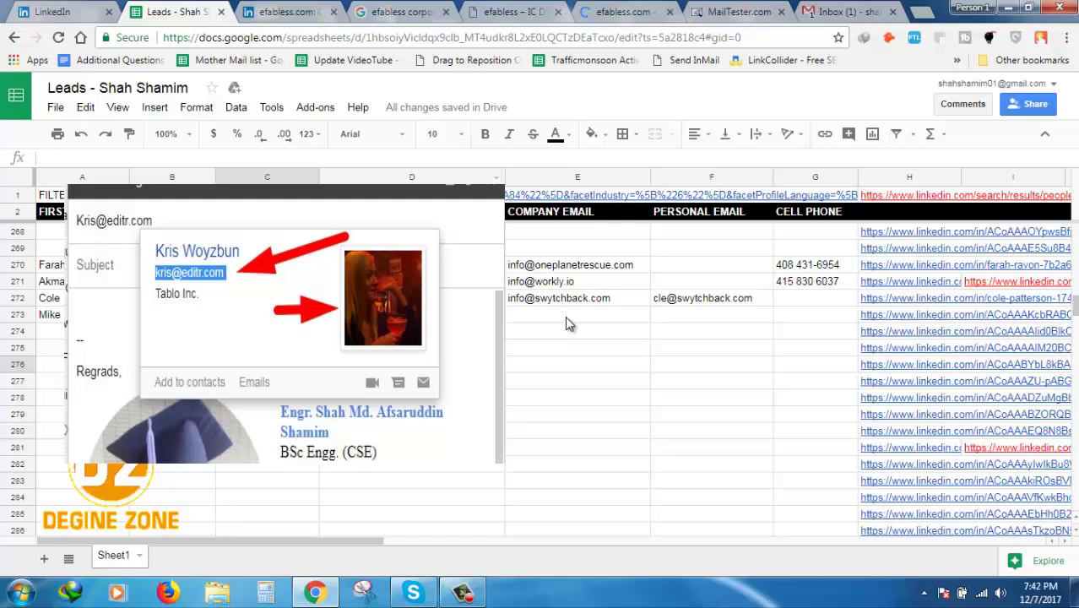
left_click(566, 317)
key("ctrl+v")
left_click(594, 340)
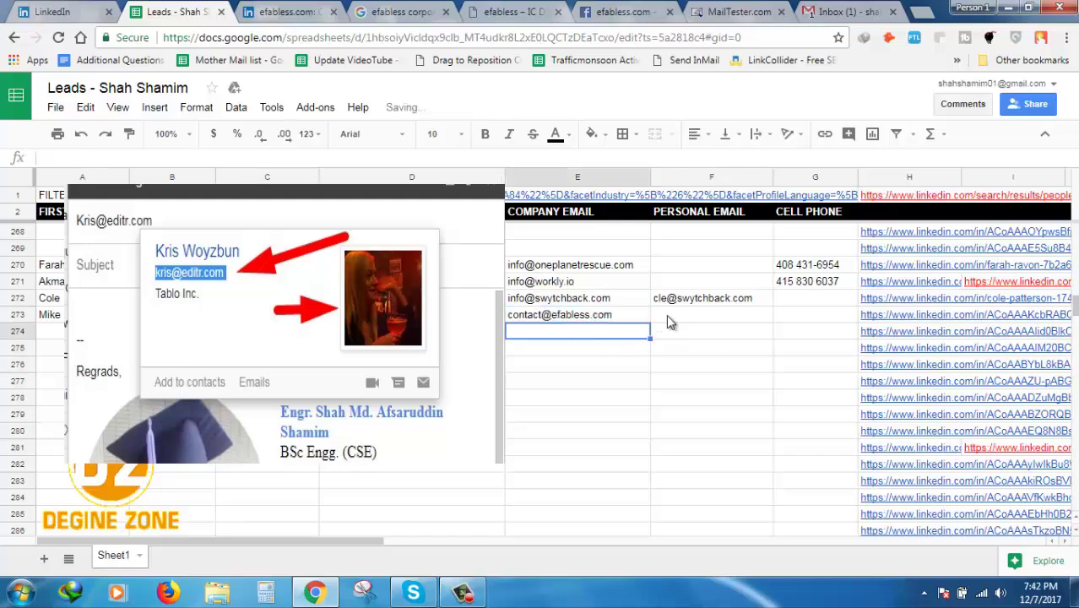
left_click(717, 11)
left_click(638, 10)
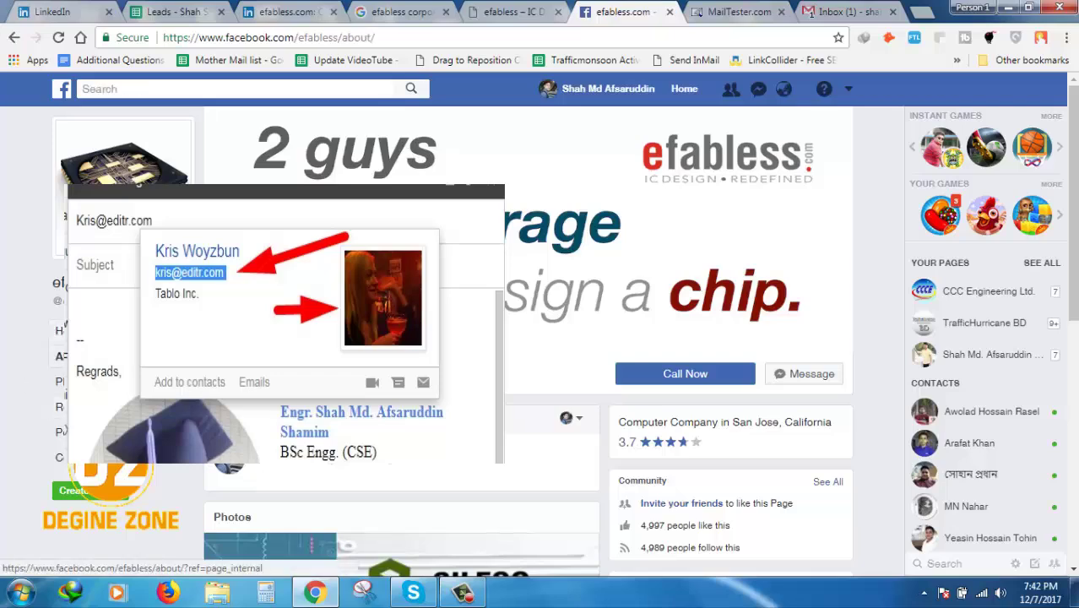
Scroll through the Find Us and Story parts of efabless's Facebook About section.
left_click(58, 356)
scroll(540, 337, "down", 3)
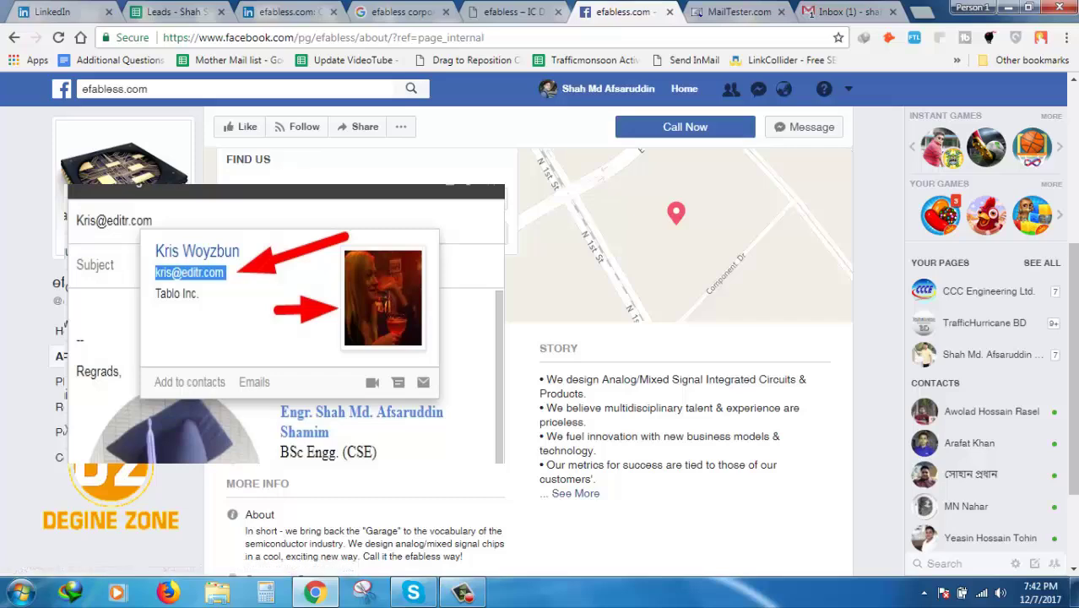
scroll(540, 337, "down", 1)
scroll(540, 338, "up", 3)
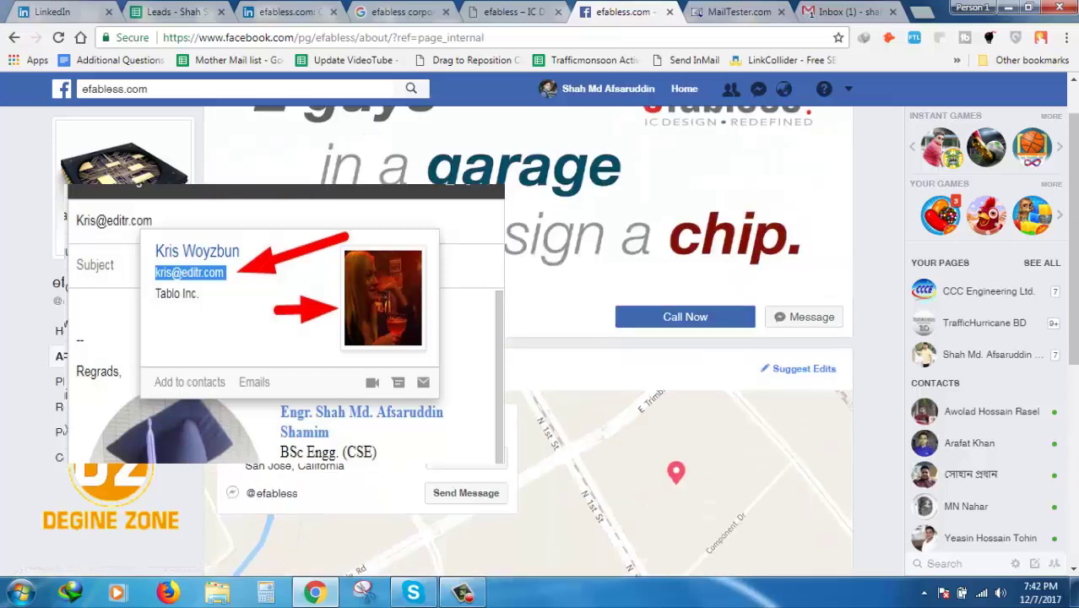
scroll(527, 388, "down", 3)
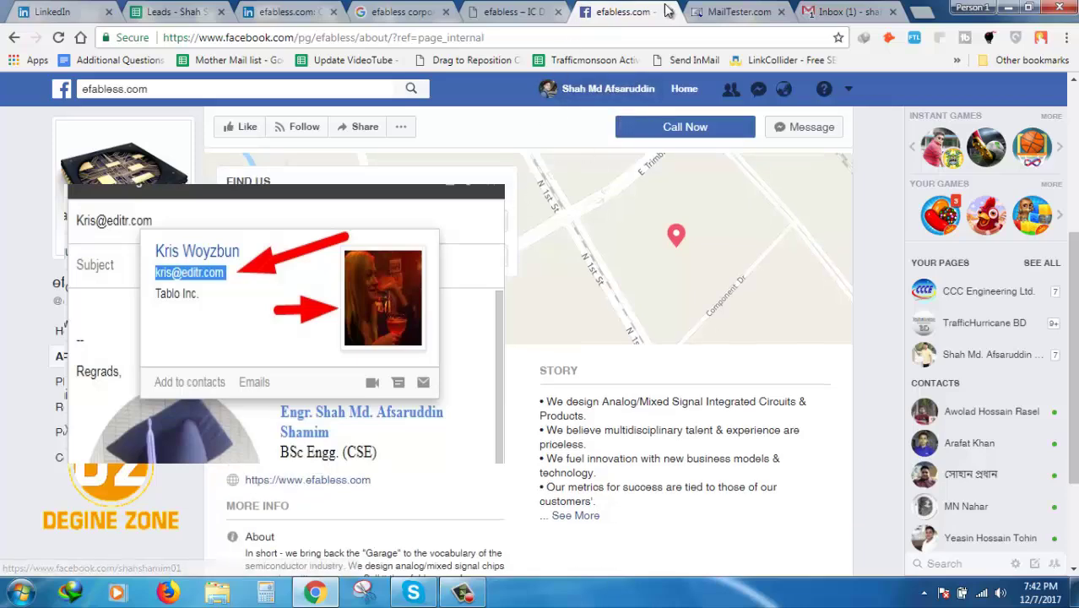
left_click(718, 12)
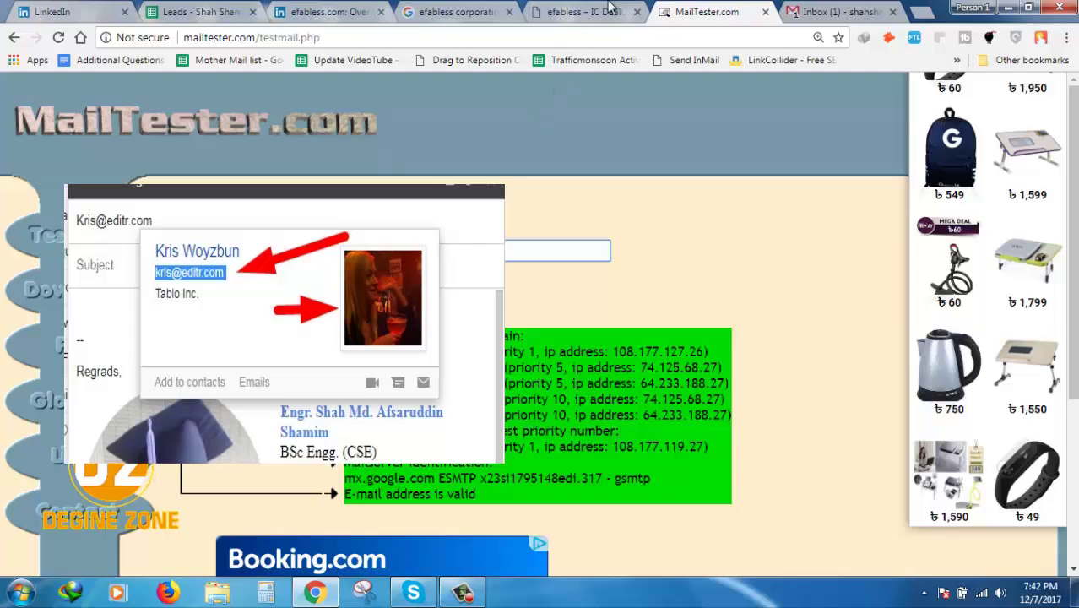
Copy the efabless.com domain and verify the contact's first-name efabless.com address in MailTester.
left_click(610, 10)
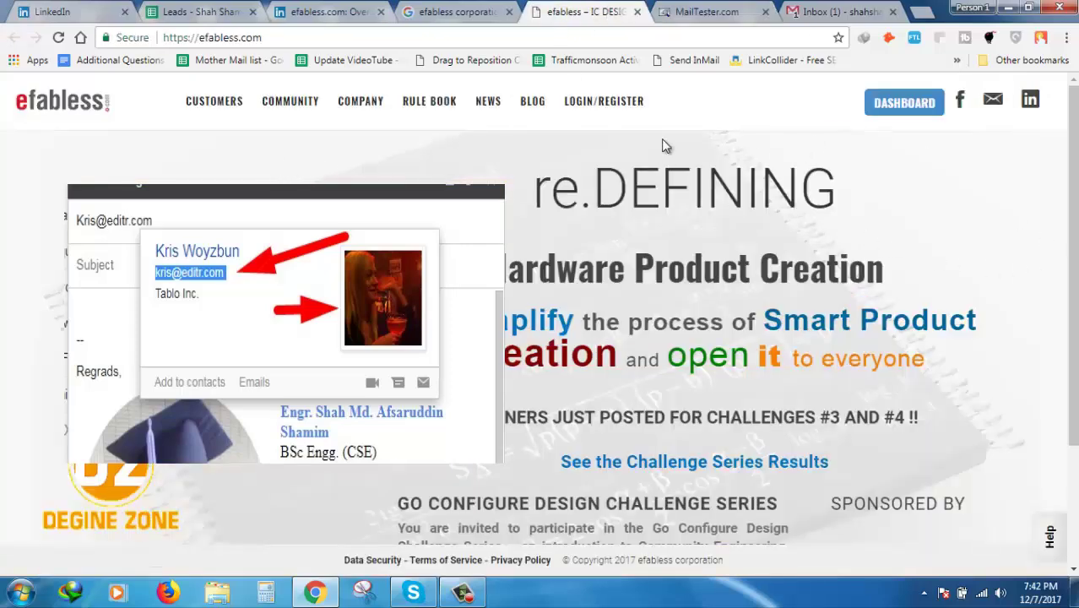
left_click(147, 11)
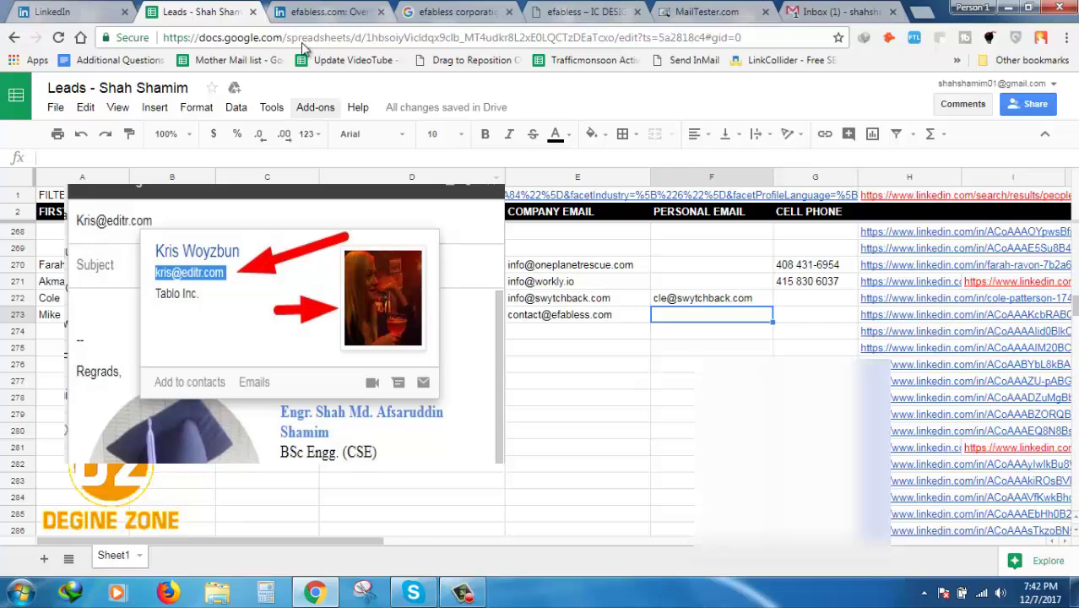
left_click(327, 11)
left_click(557, 9)
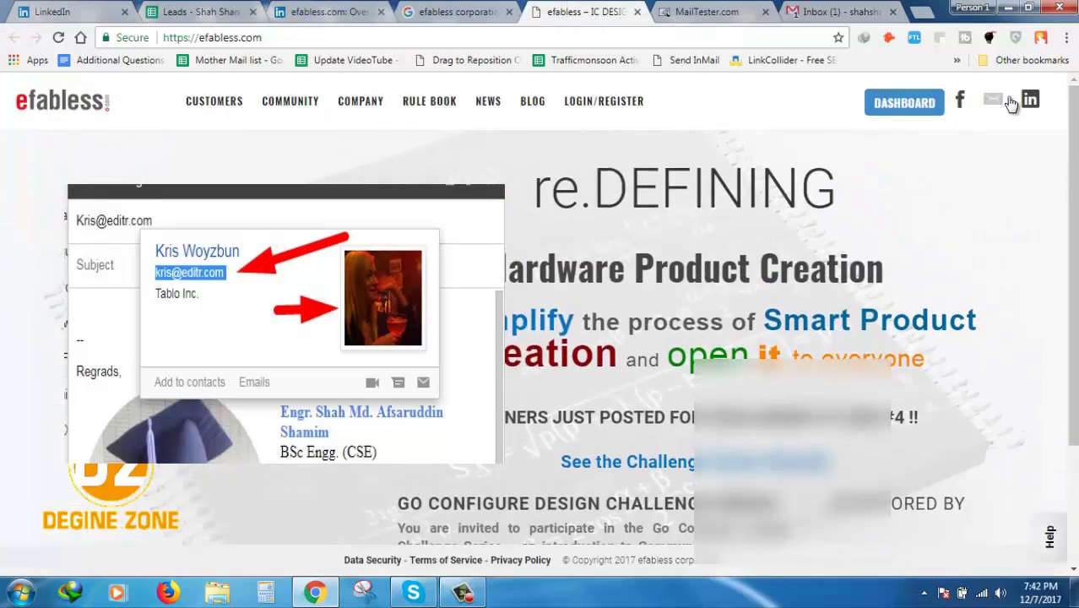
left_click_drag(201, 37, 301, 38)
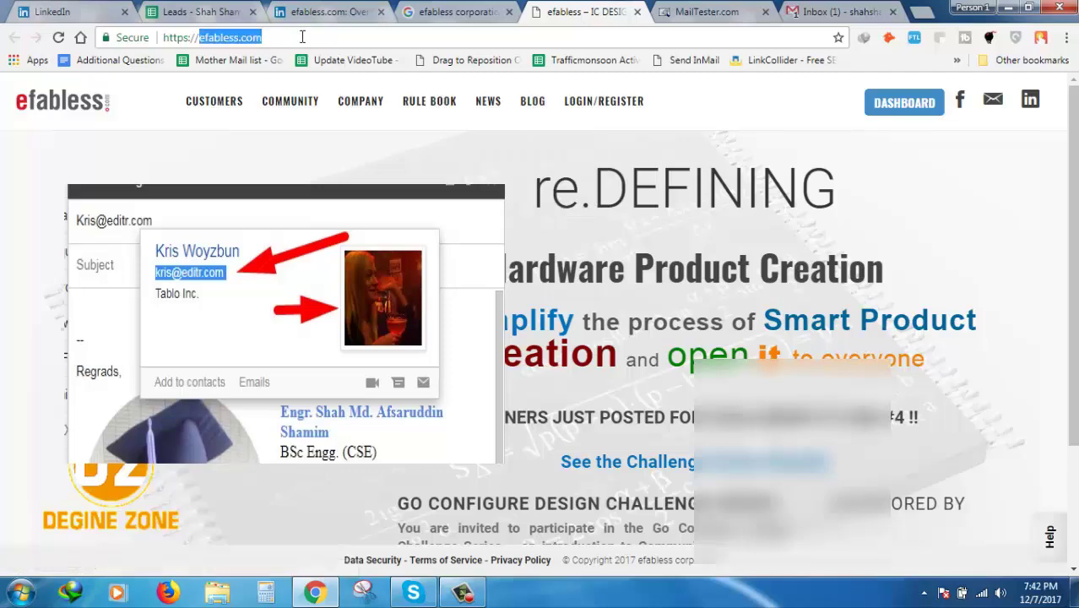
left_click(699, 10)
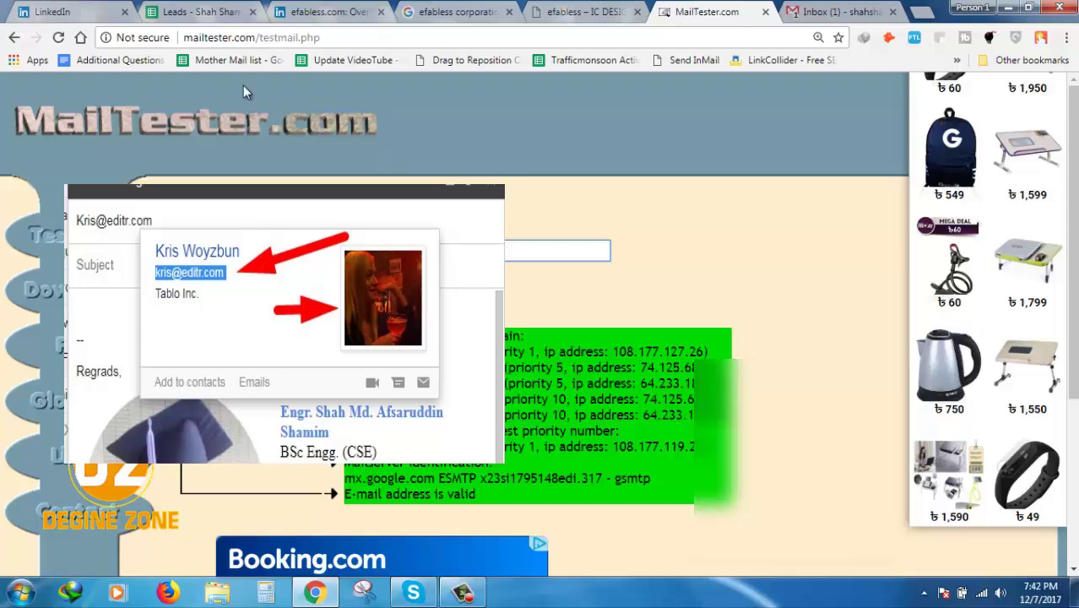
left_click(331, 11)
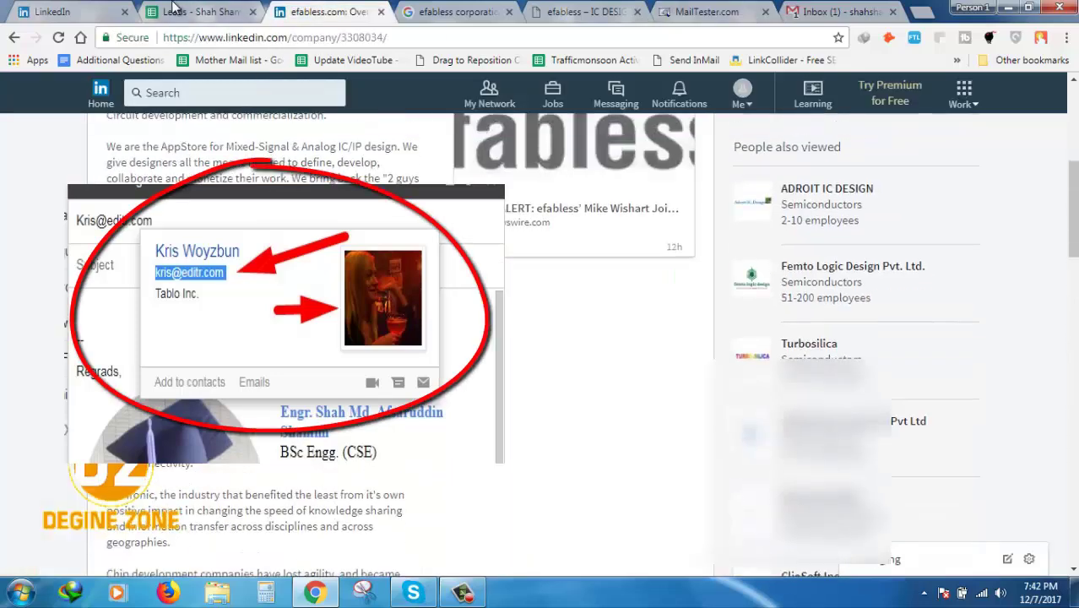
left_click(175, 11)
left_click(699, 10)
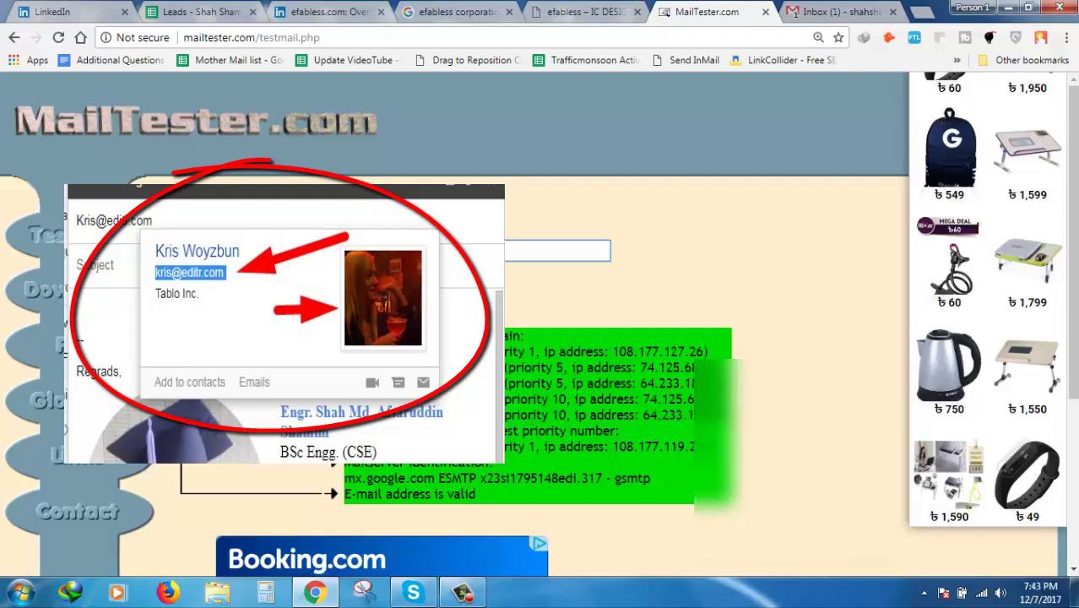
key("Return")
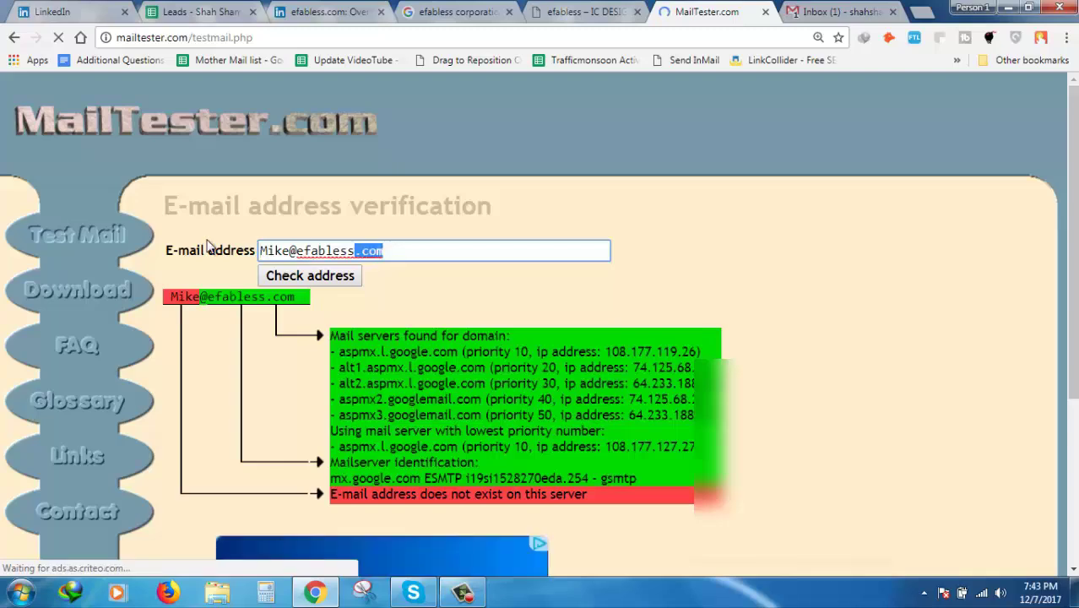
key("ctrl+a")
key("ctrl+Tab")
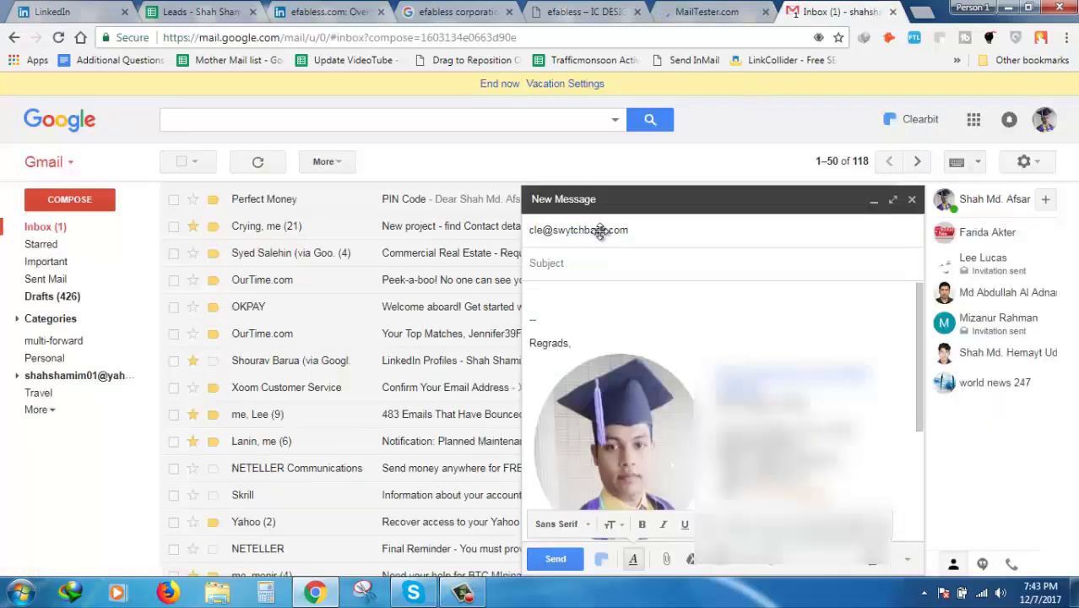
Replace the Gmail draft's recipient with the contact's first-name efabless.com address.
left_click(600, 234)
key("ctrl+a")
key("ctrl+v")
left_click(609, 289)
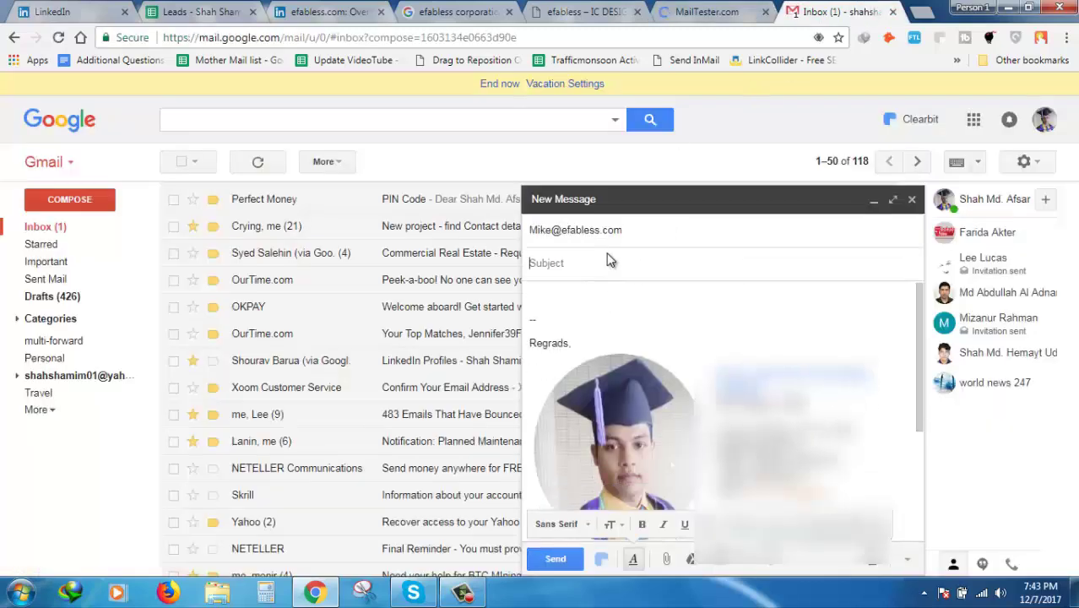
mouse_move(593, 232)
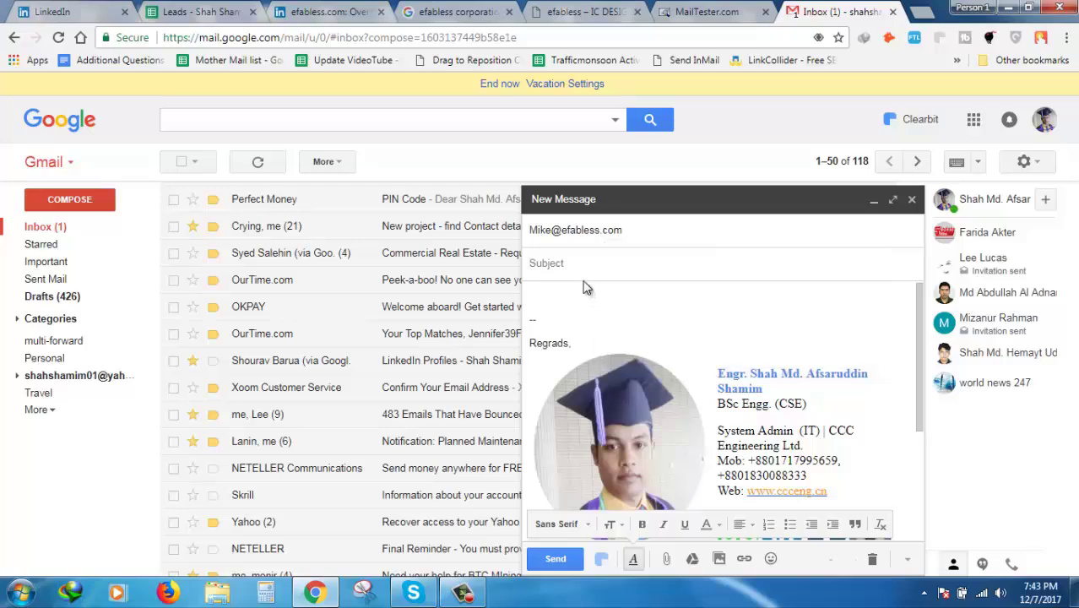
Check the contact's surname in B273 of the Leads sheet.
left_click(692, 10)
left_click(579, 10)
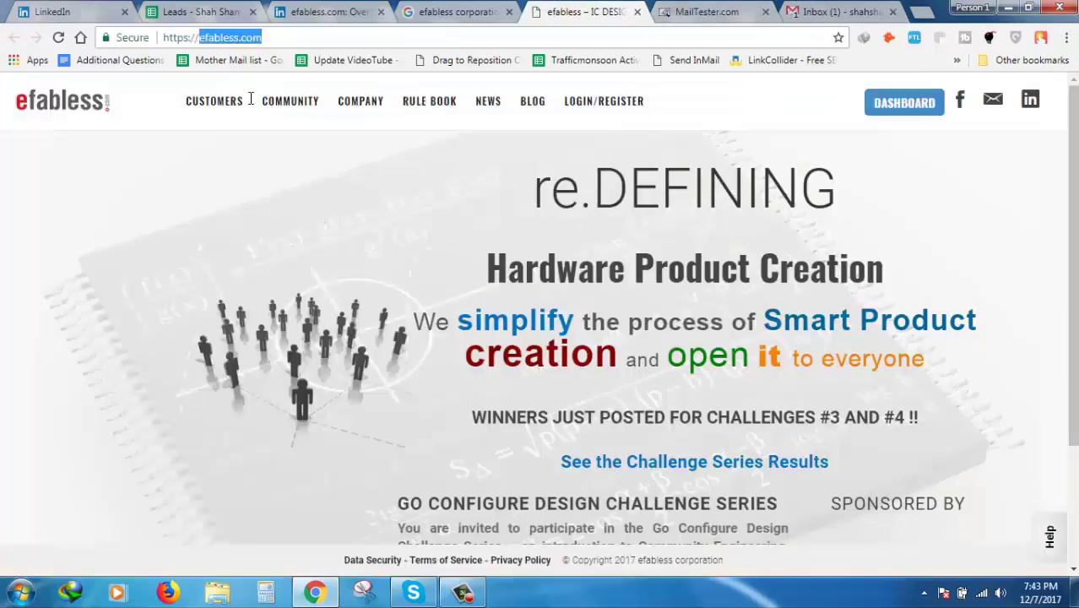
left_click(473, 9)
left_click(330, 11)
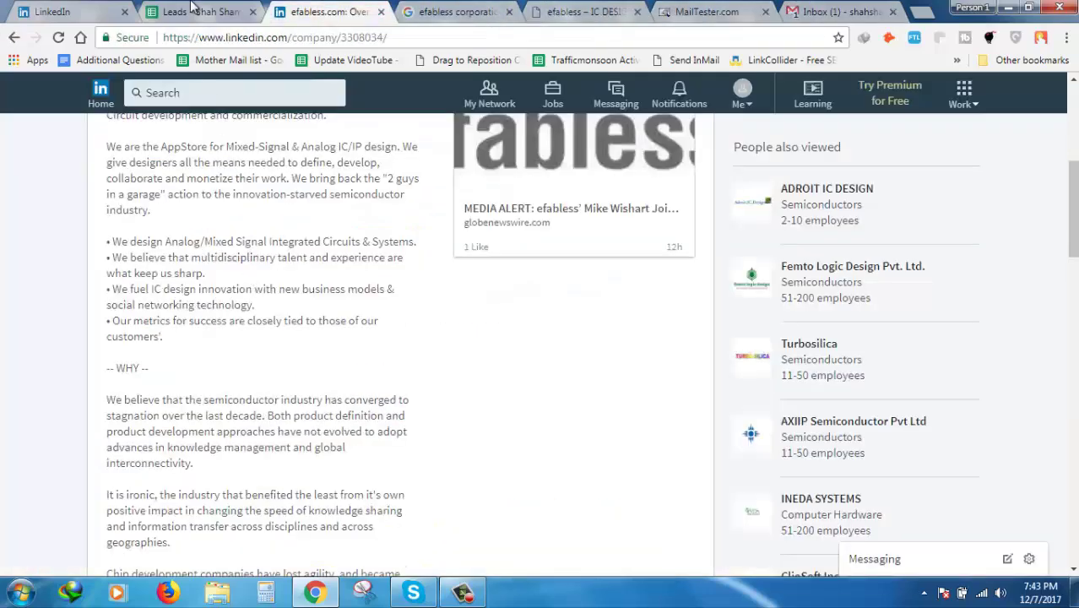
left_click(198, 11)
left_click(159, 302)
left_click(161, 316)
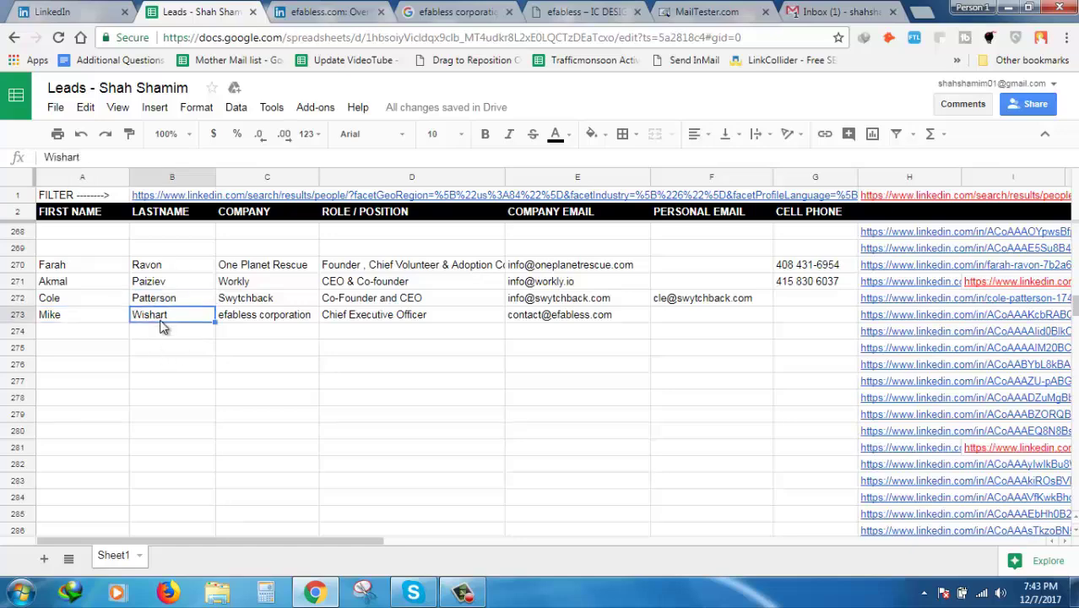
left_click(582, 11)
Verify the first-name-plus-initial efabless.com variant in MailTester.
left_click(713, 11)
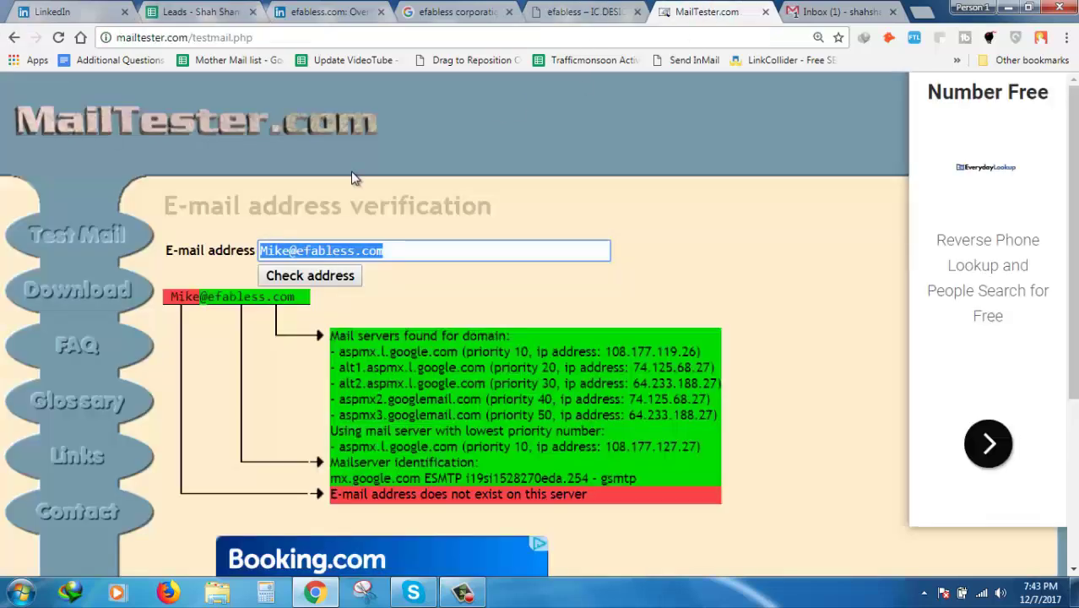
left_click(294, 251)
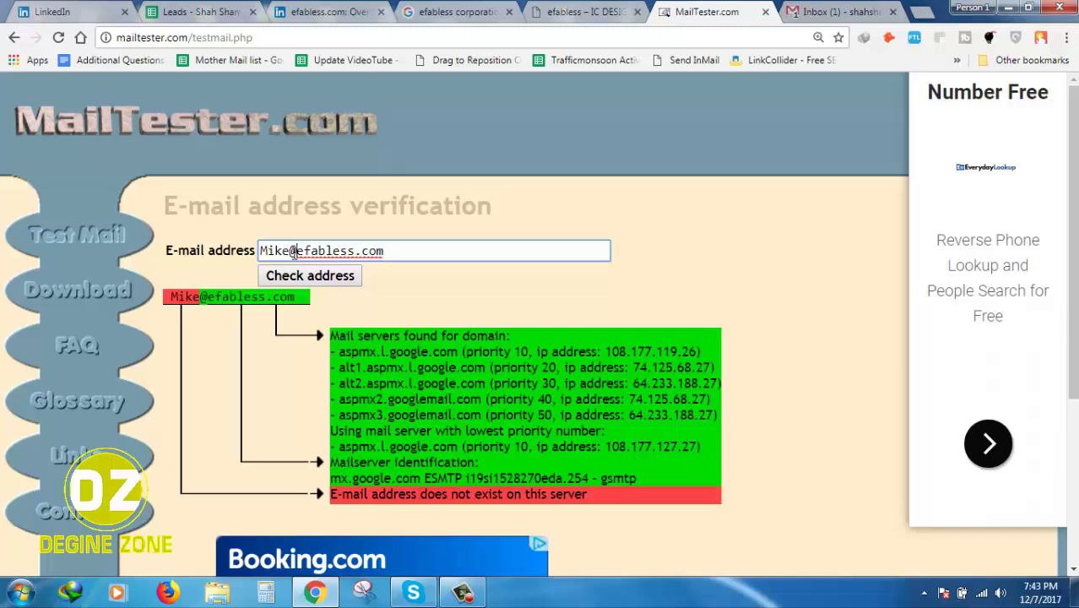
left_click(293, 251)
type("w")
left_click(343, 274)
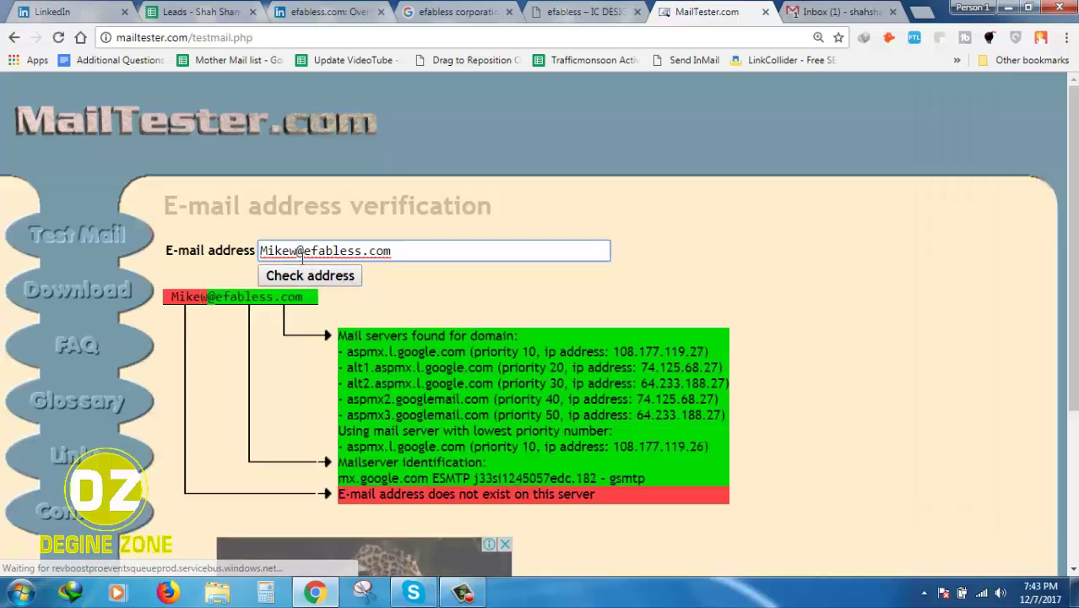
Verify the initial-plus-surname efabless.com variant and select it for copying.
double_click(302, 251)
left_click(292, 248)
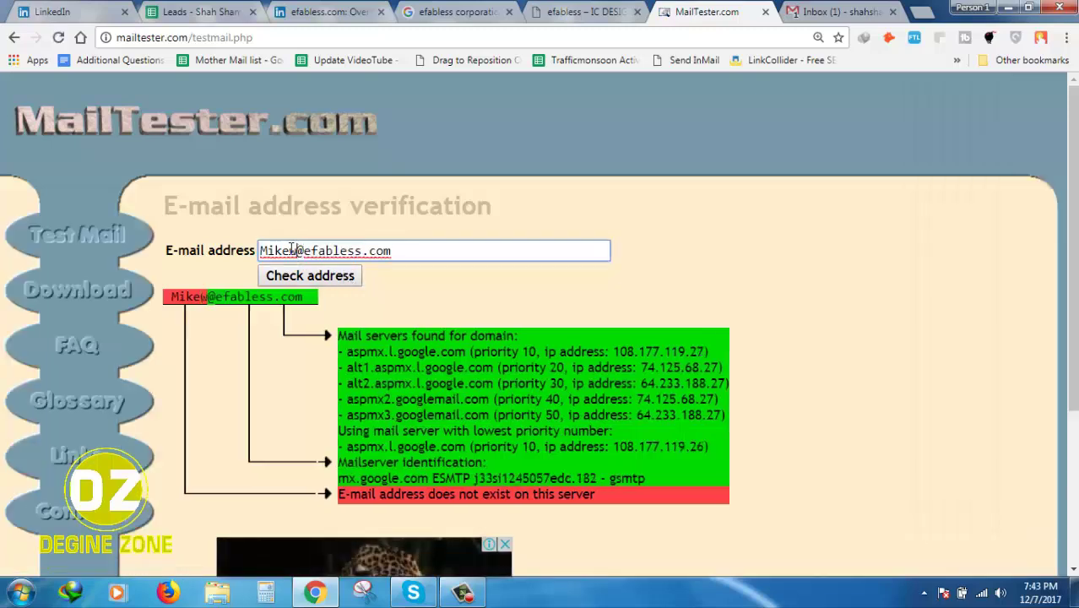
double_click(289, 248)
key("ctrl+c")
left_click(281, 251)
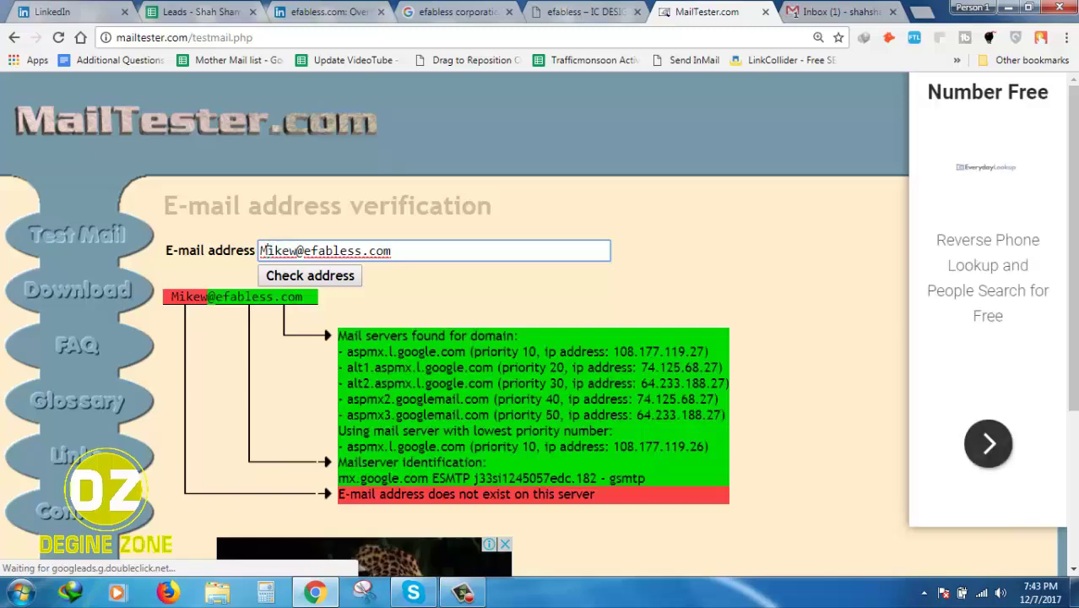
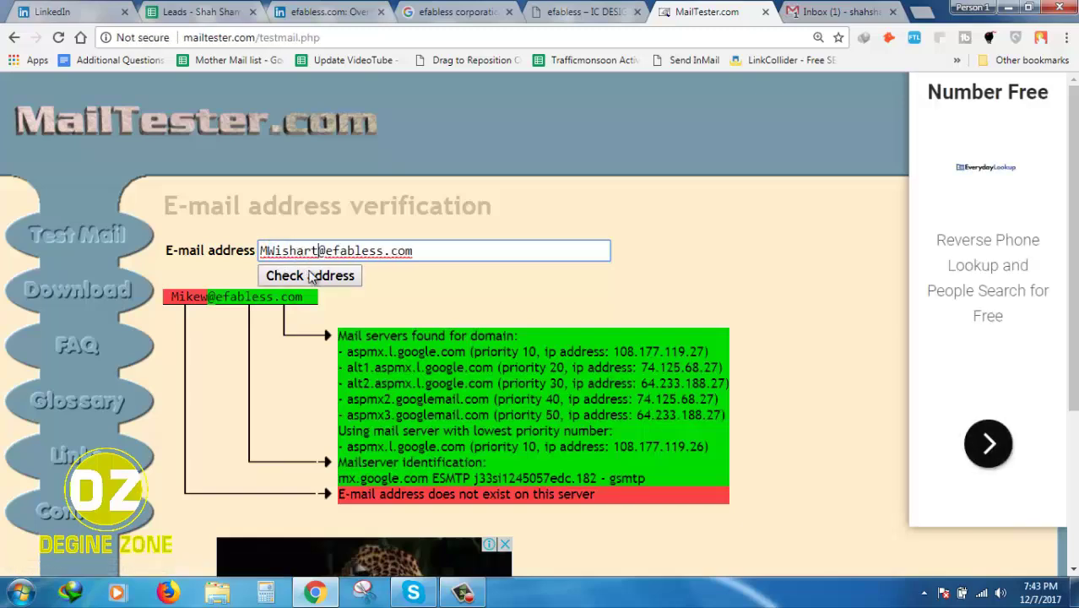
left_click(323, 281)
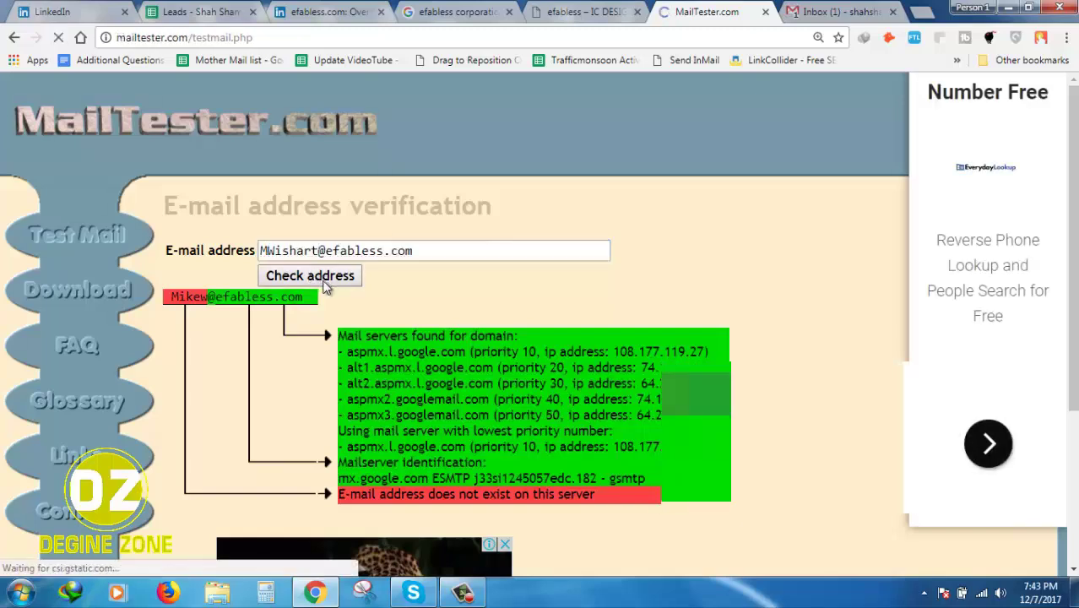
left_click_drag(417, 247, 258, 251)
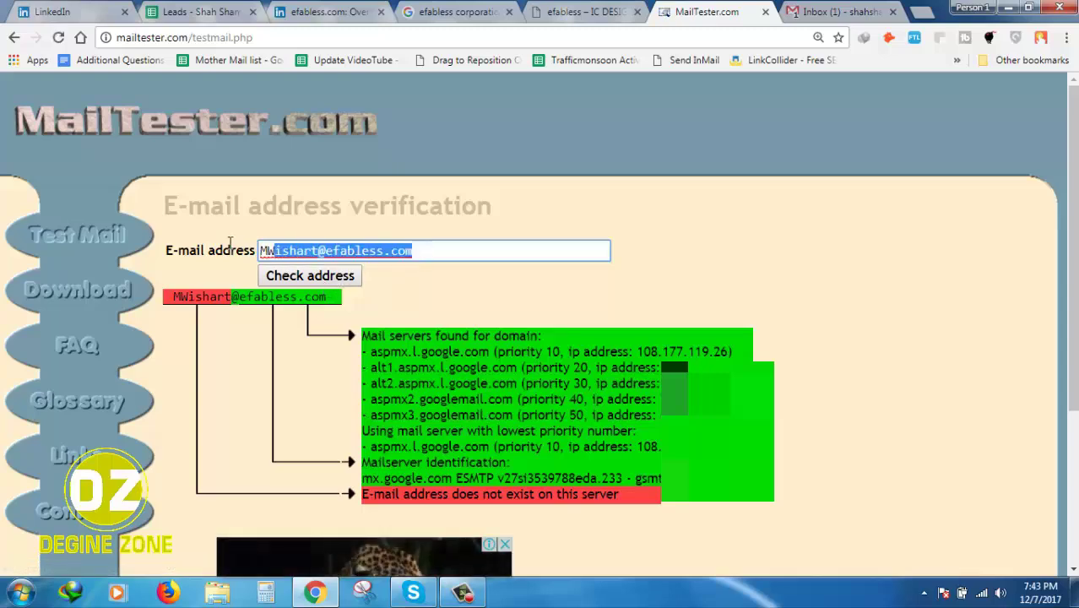
left_click(835, 12)
Swap the Gmail draft's recipient for the initial-plus-surname efabless.com address.
left_click(615, 238)
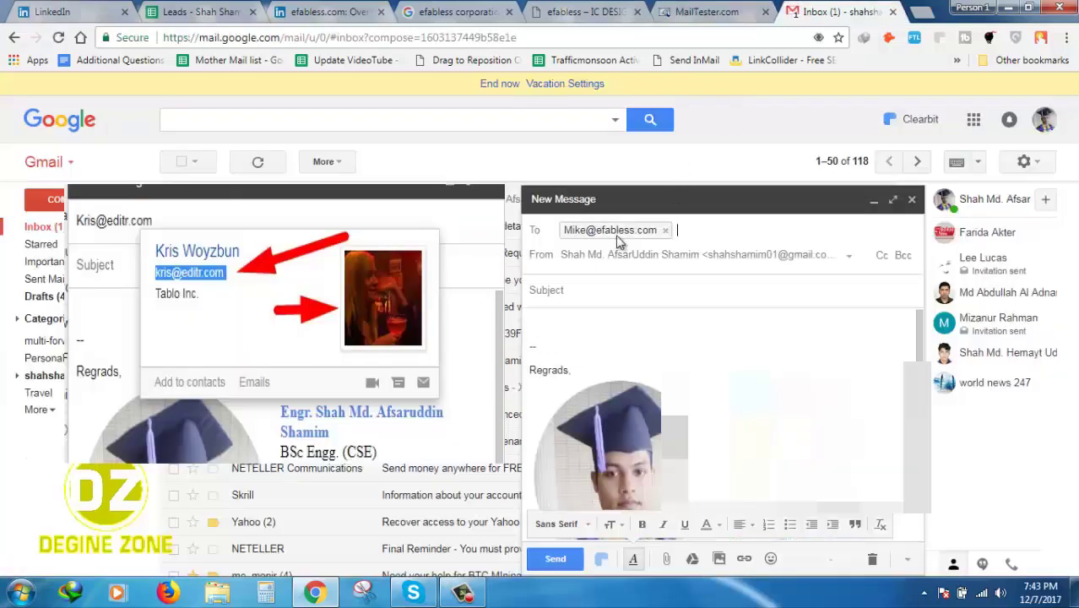
left_click(665, 230)
key("ctrl+v")
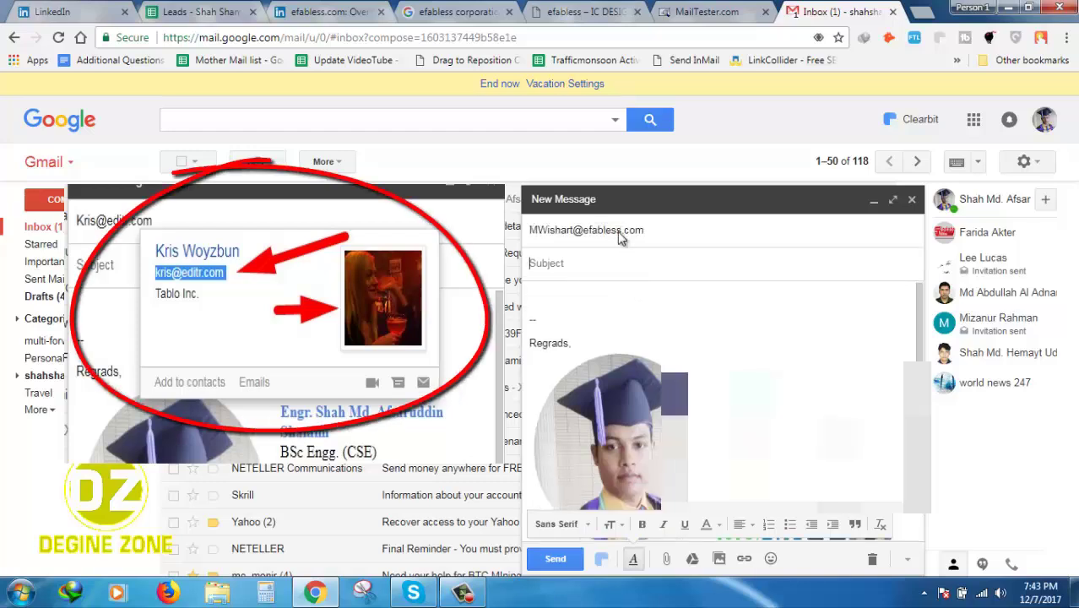
mouse_move(617, 231)
triple_click(651, 232)
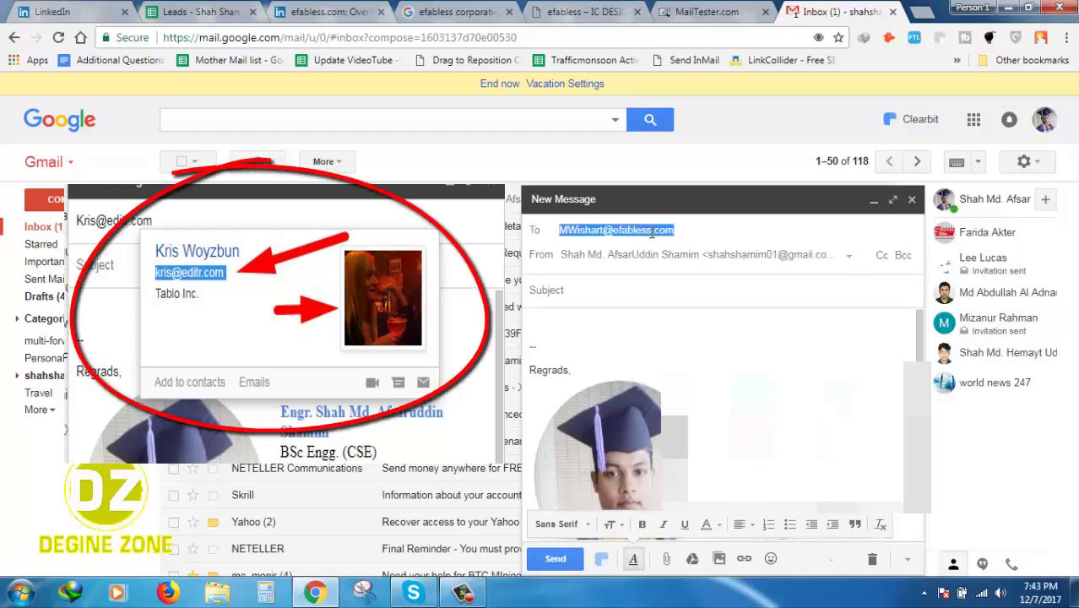
left_click(582, 12)
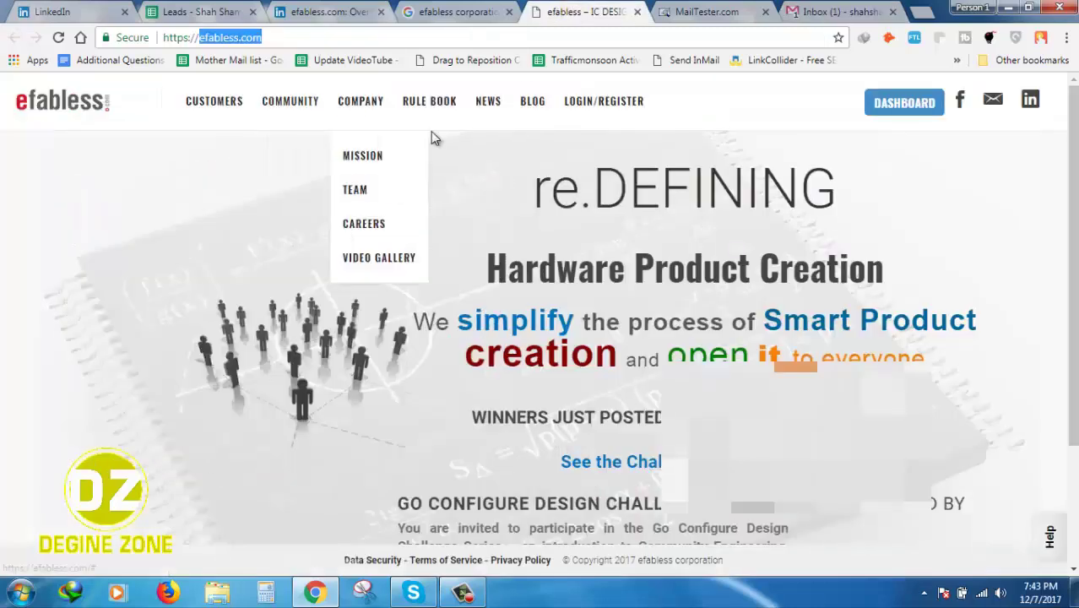
Check the lead's first and last name in row 273 of the Leads sheet.
scroll(733, 233, "down", 2)
scroll(733, 245, "up", 2)
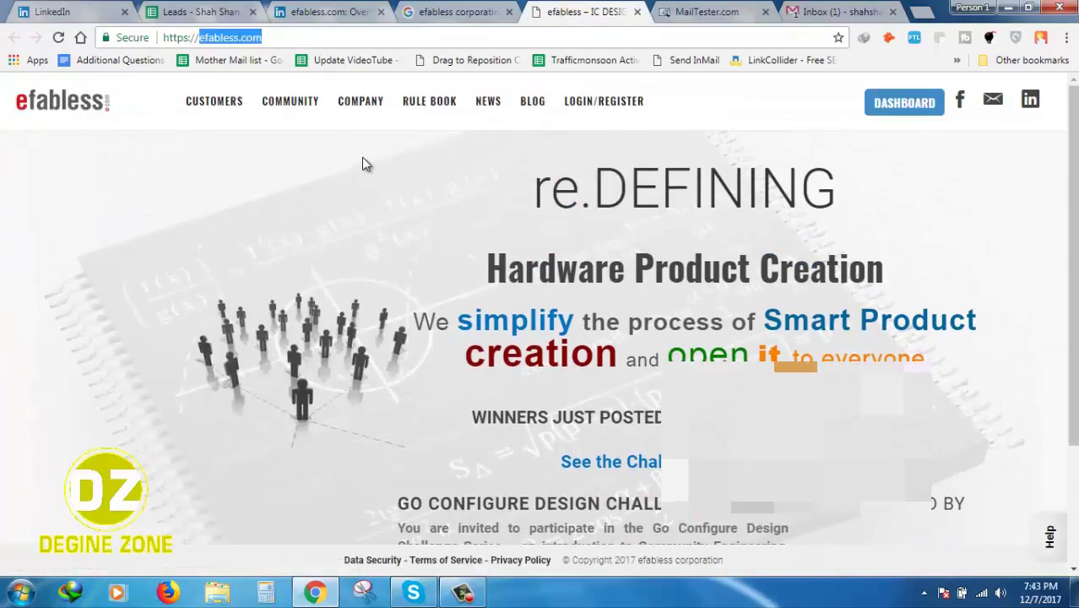
left_click(200, 12)
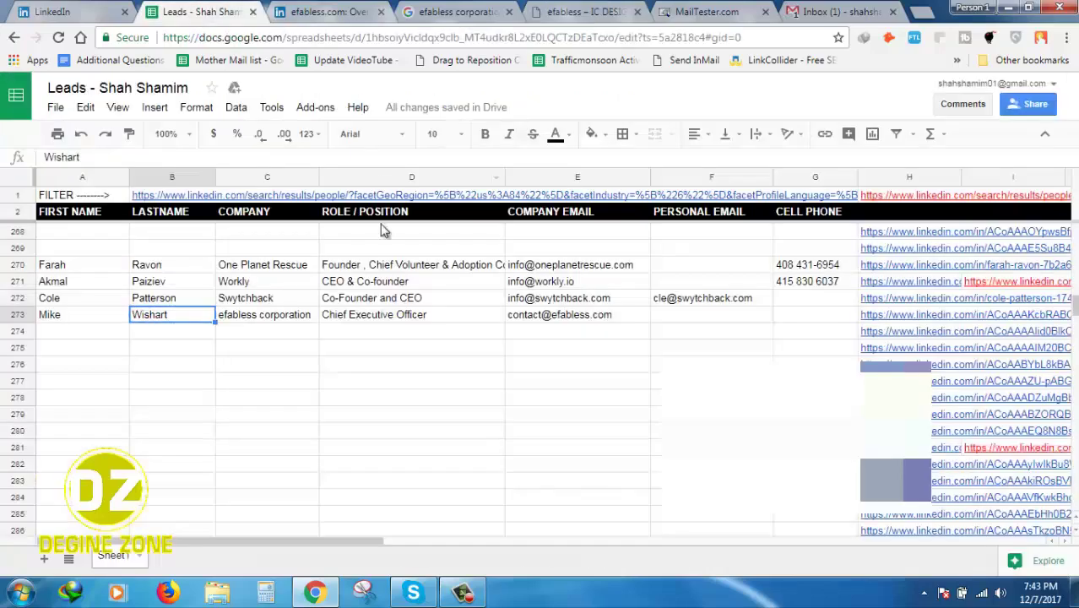
left_click(71, 319)
left_click(150, 320)
left_click(88, 319)
Verify the first-name-dot-surname efabless.com address and enter it as the Gmail recipient.
left_click(600, 12)
left_click(688, 9)
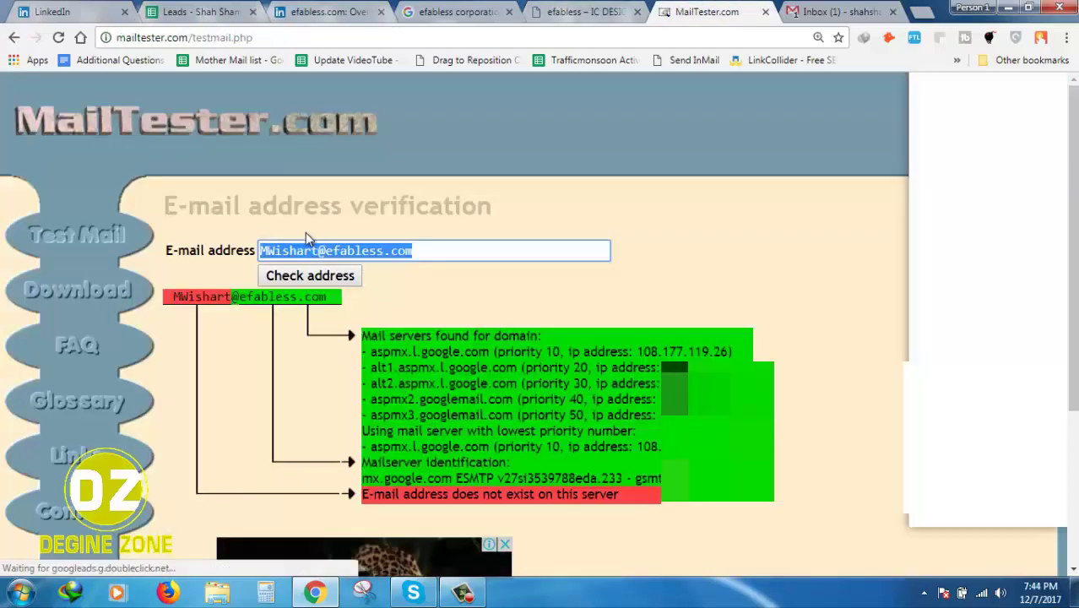
left_click(269, 250)
key("ctrl+v")
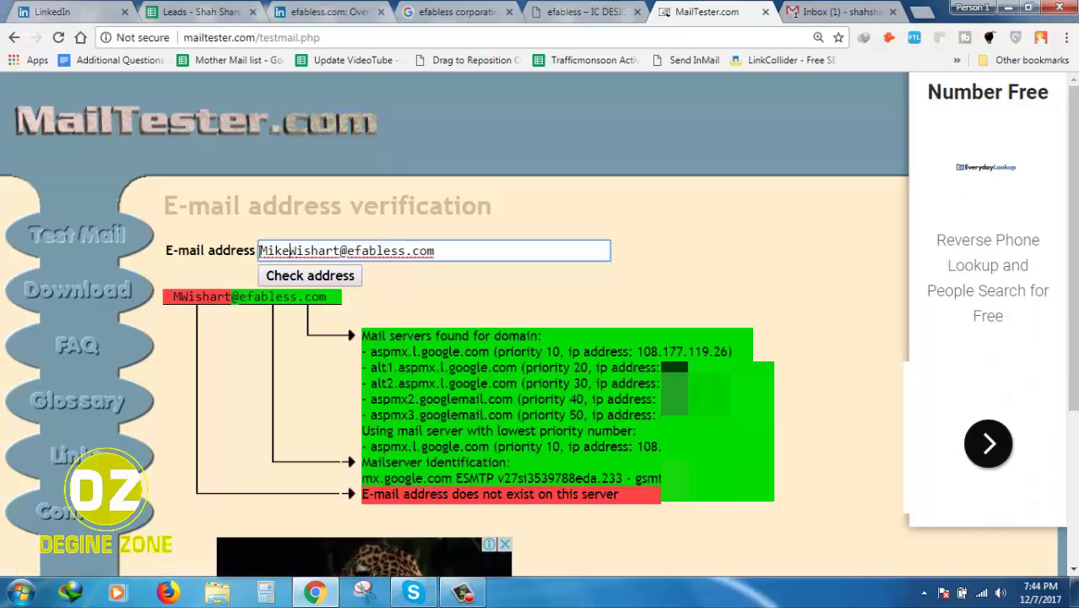
type(".")
key("Return")
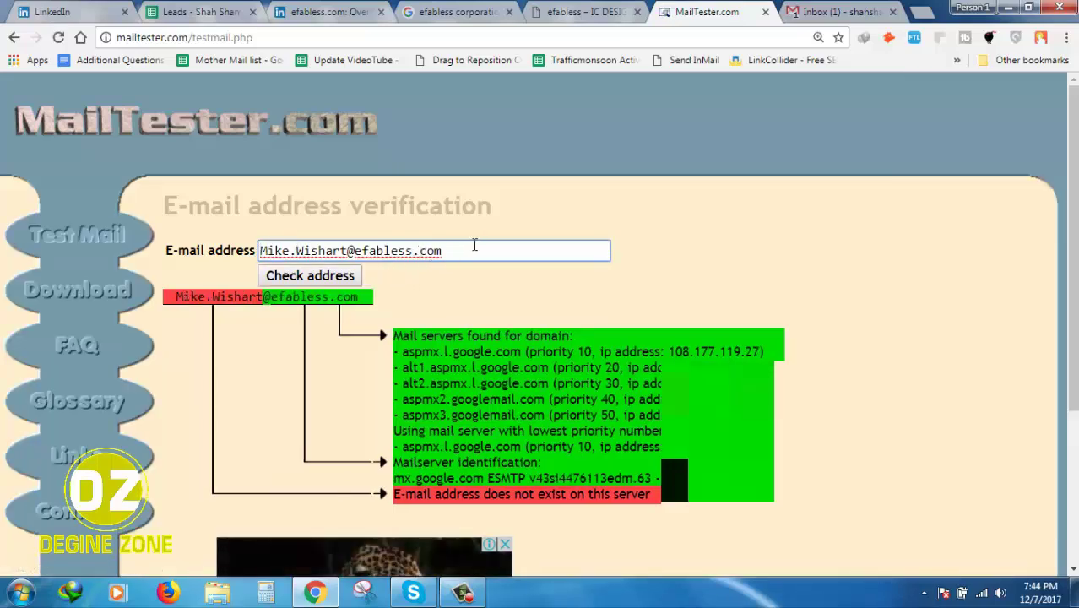
left_click_drag(474, 245, 172, 233)
left_click(849, 10)
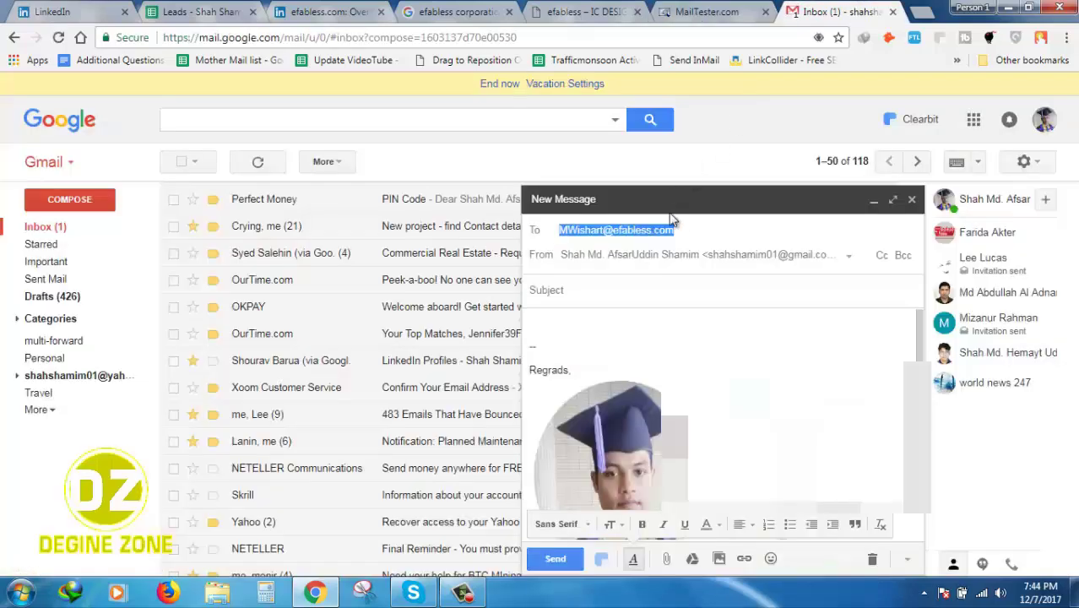
left_click(672, 288)
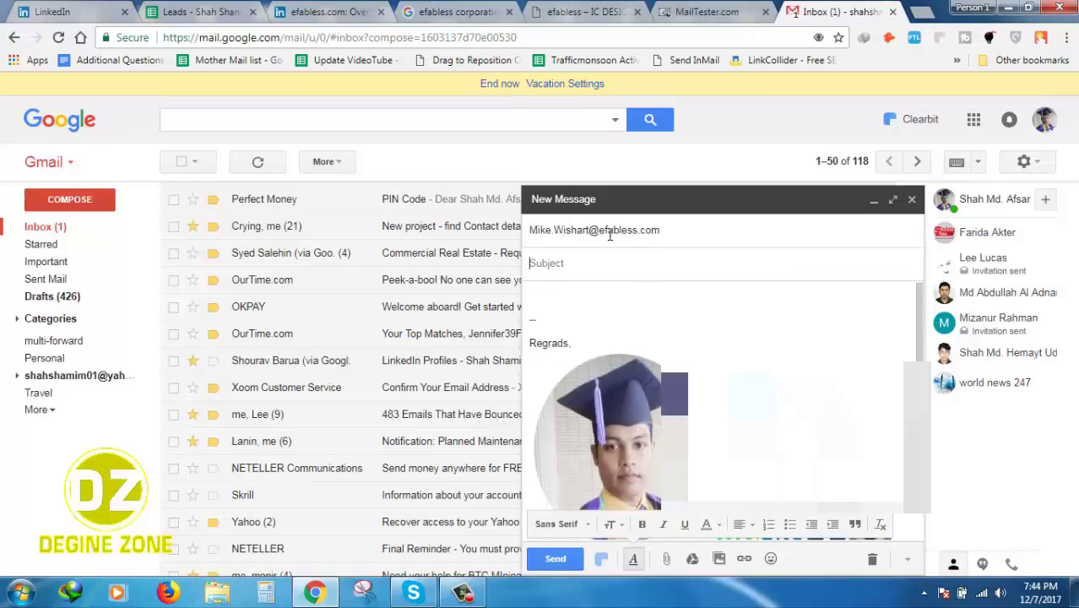
mouse_move(609, 236)
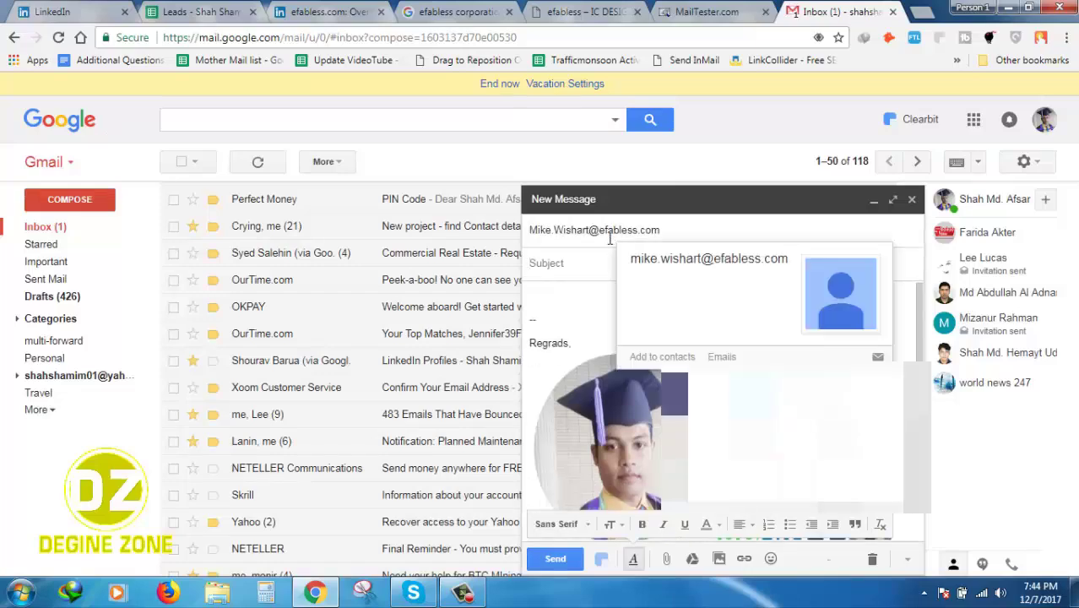
Verify the first-name-underscore-surname efabless.com address in MailTester and copy it.
left_click(566, 10)
scroll(940, 251, "down", 2)
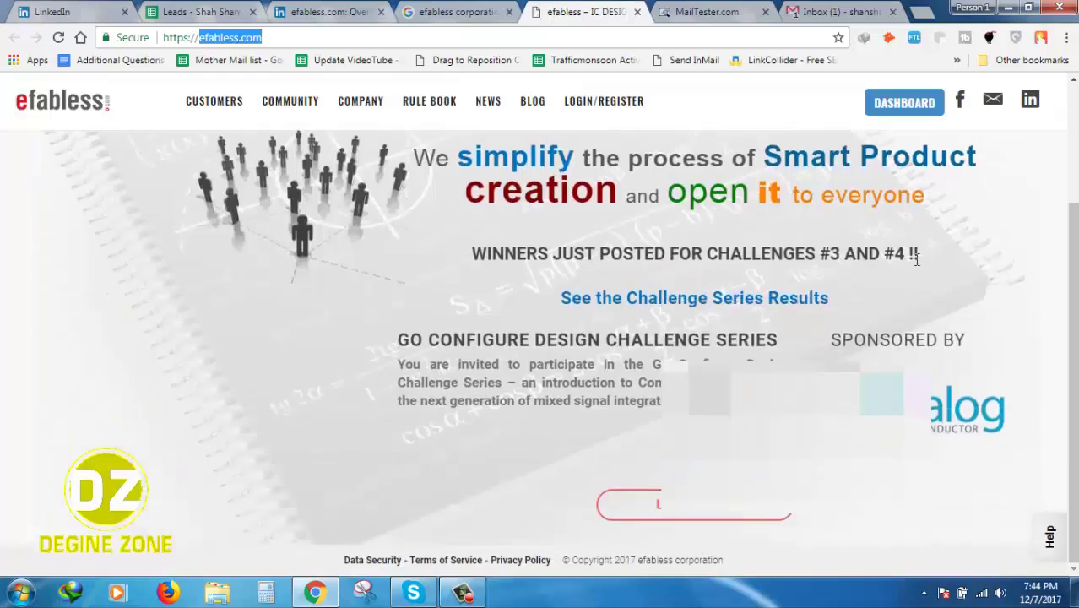
scroll(856, 283, "up", 2)
left_click(832, 10)
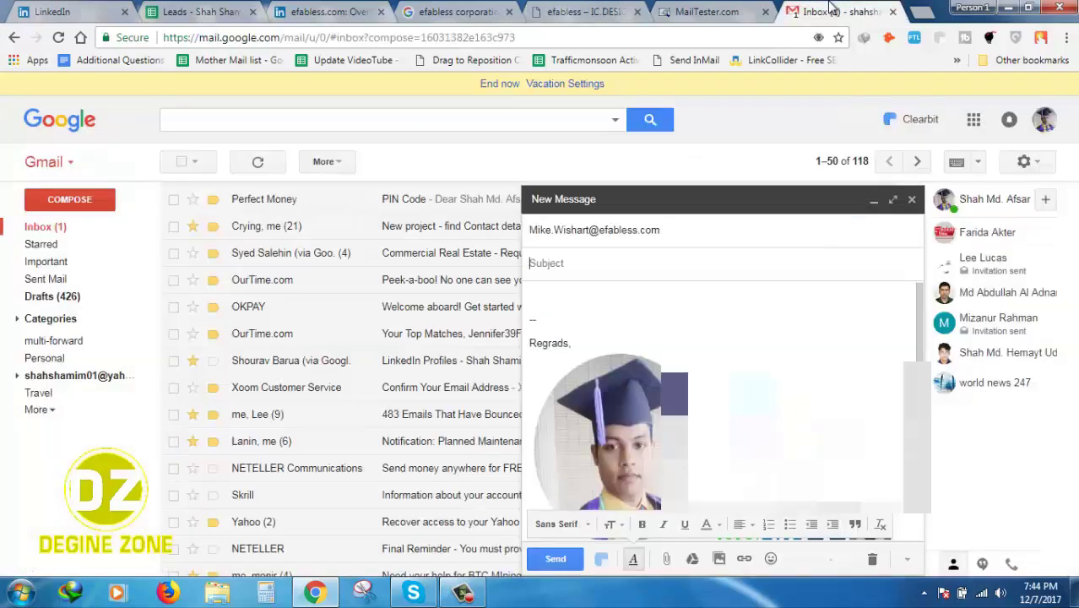
left_click(700, 10)
left_click(294, 251)
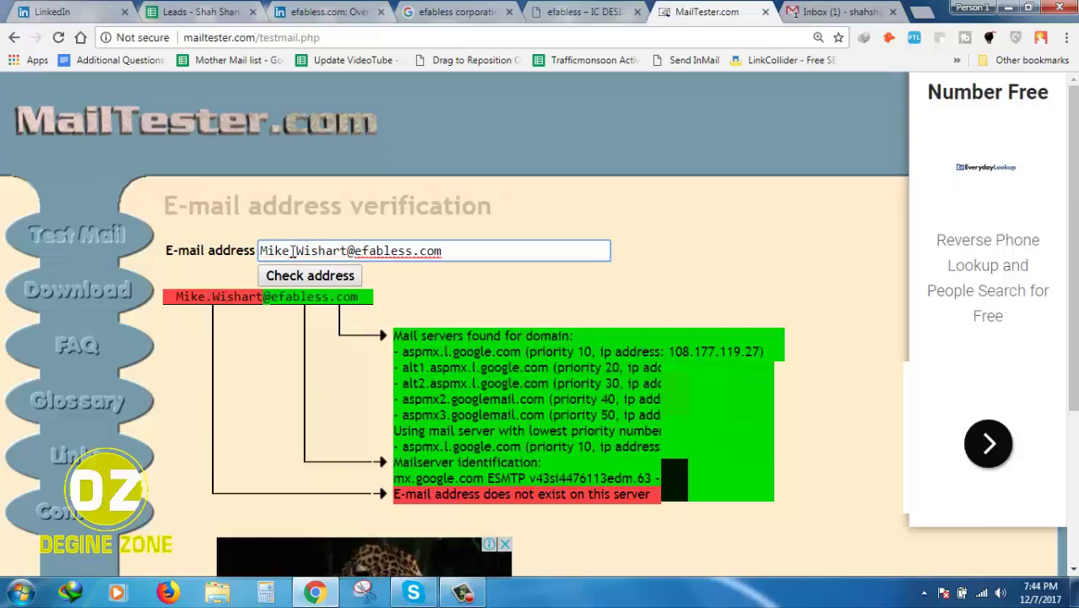
type("_")
key("Return")
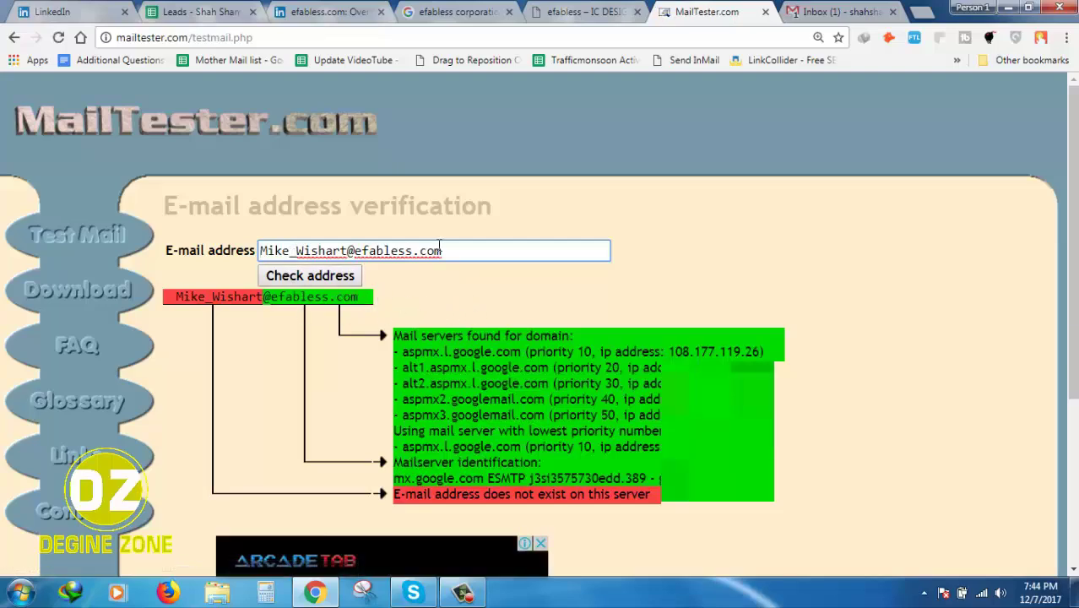
key("ctrl+a")
key("ctrl+c")
key("ctrl+Tab")
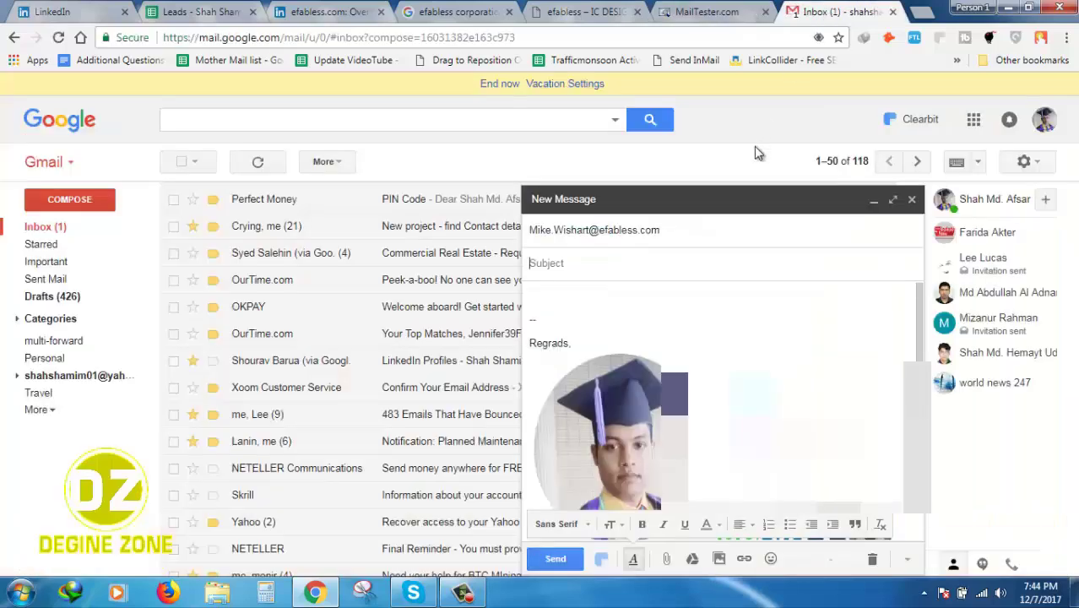
Set the underscore variant as Gmail recipient, then remove the recipient entirely.
key("ctrl+a")
key("ctrl+v")
key("Tab")
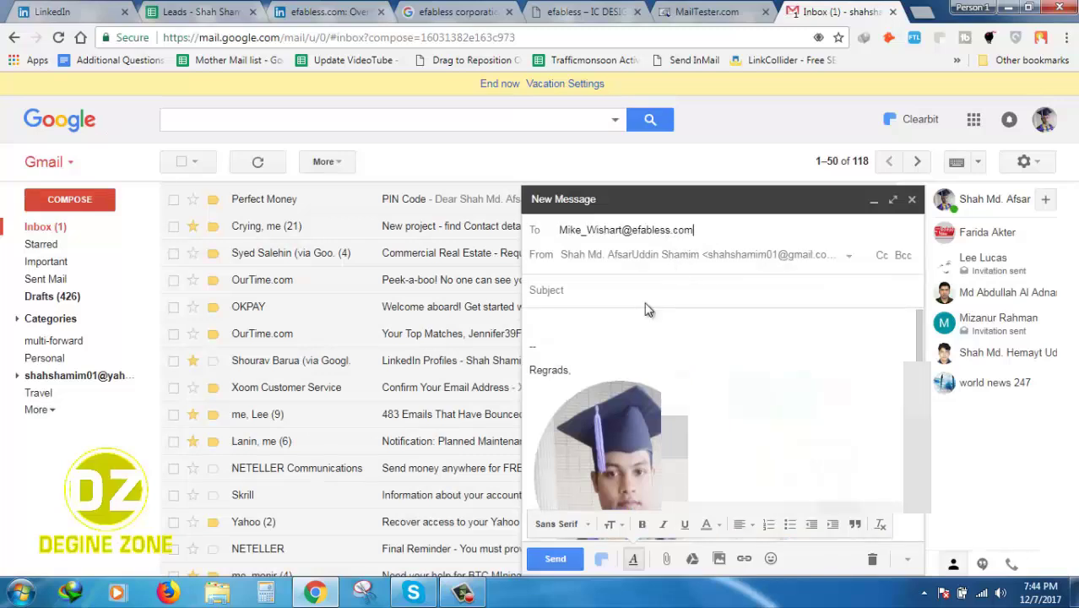
mouse_move(615, 231)
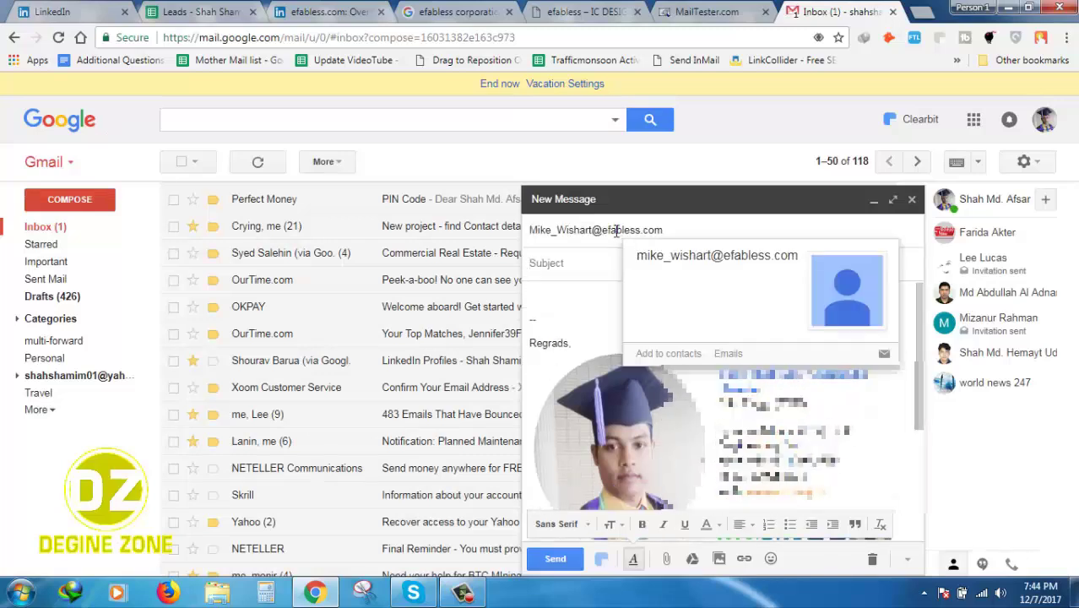
left_click(701, 229)
left_click(714, 229)
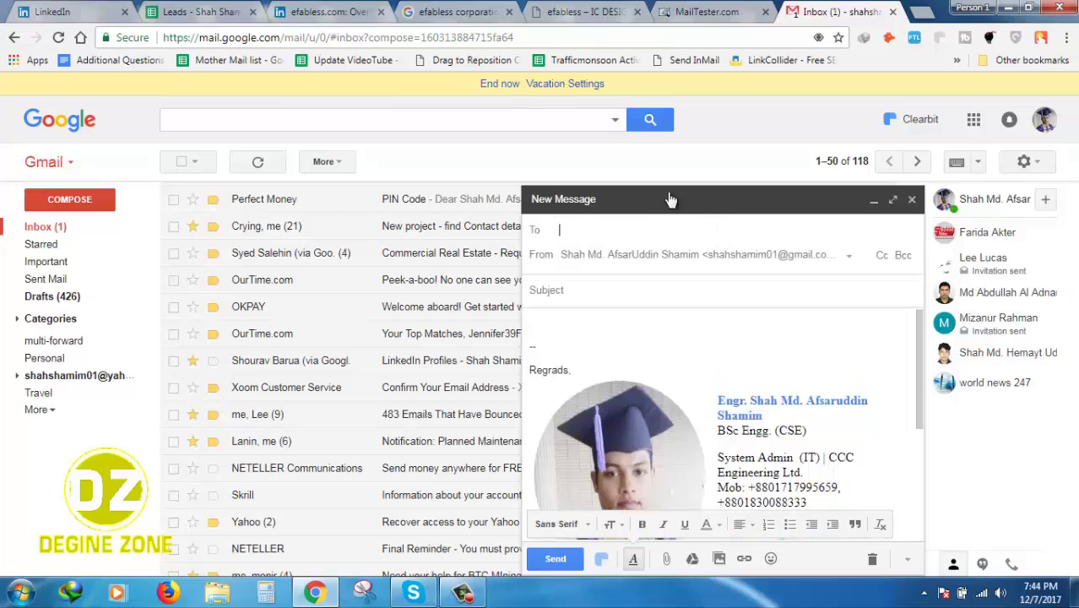
left_click(686, 8)
Open NEWS > LATEST NEWS on the efabless site and close the efabless corporation search results.
left_click(612, 10)
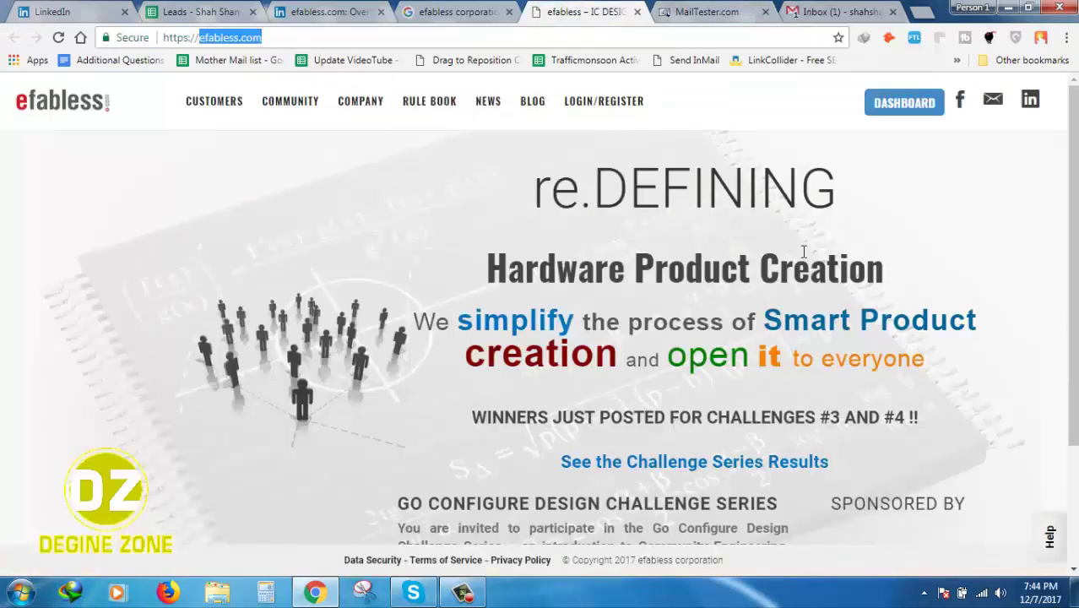
scroll(803, 261, "down", 2)
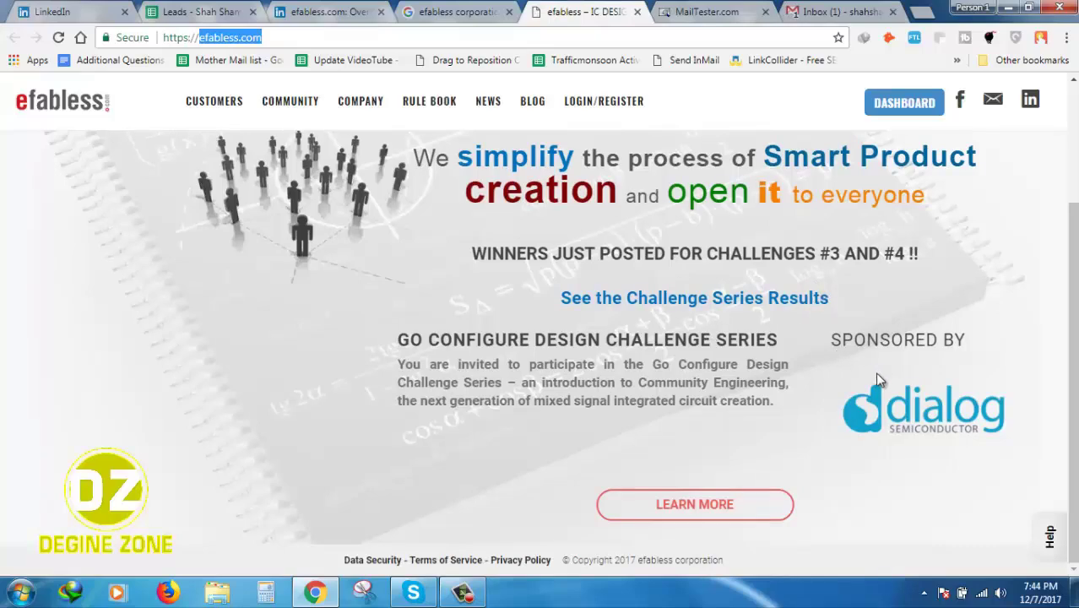
scroll(874, 378, "up", 1)
scroll(861, 380, "down", 1)
scroll(807, 342, "up", 2)
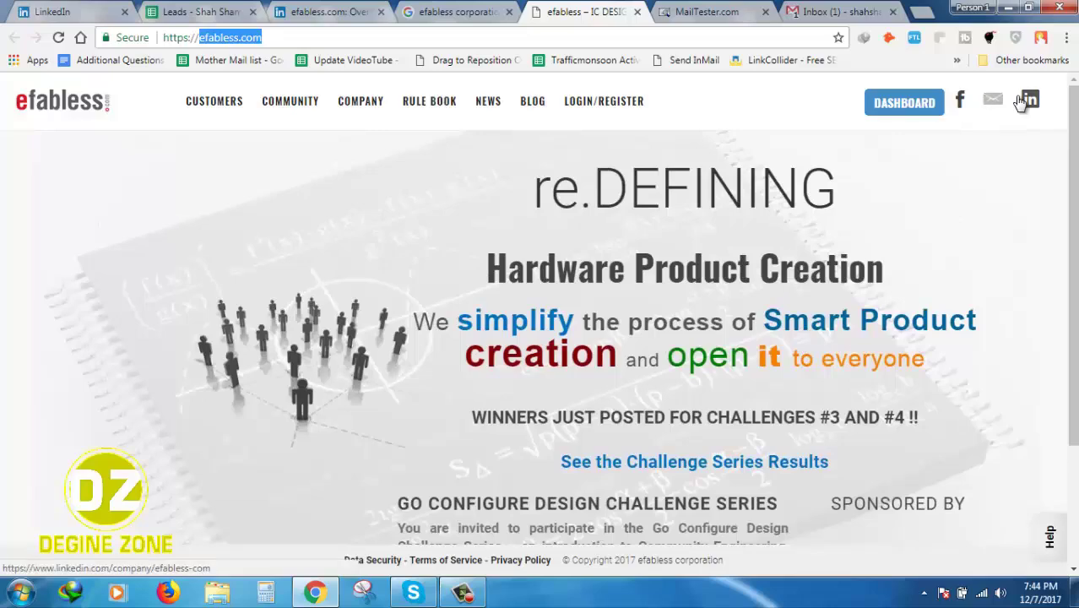
scroll(900, 320, "down", 2)
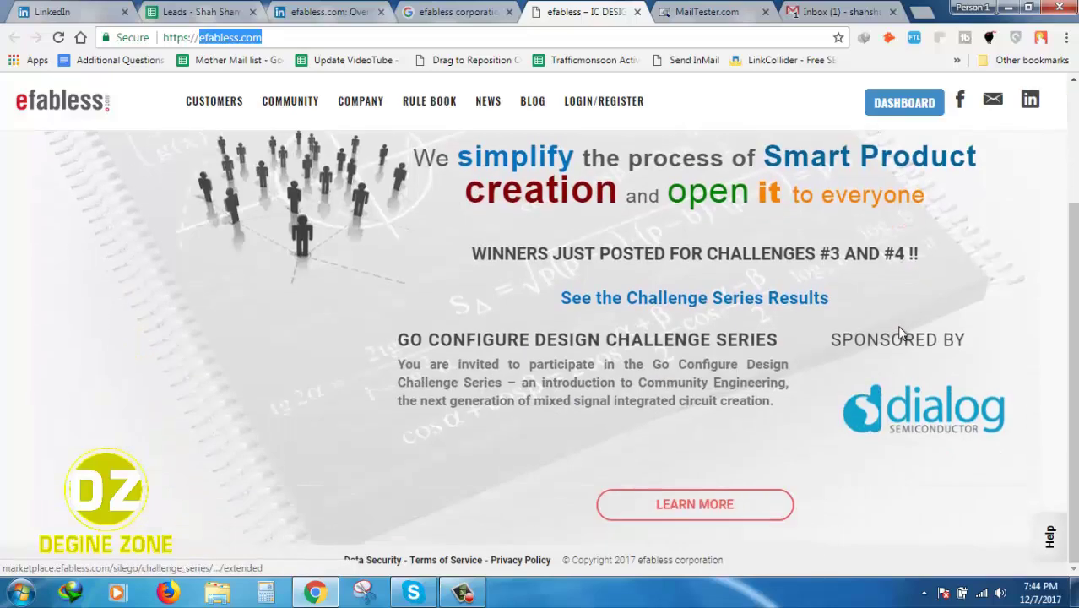
left_click(1050, 533)
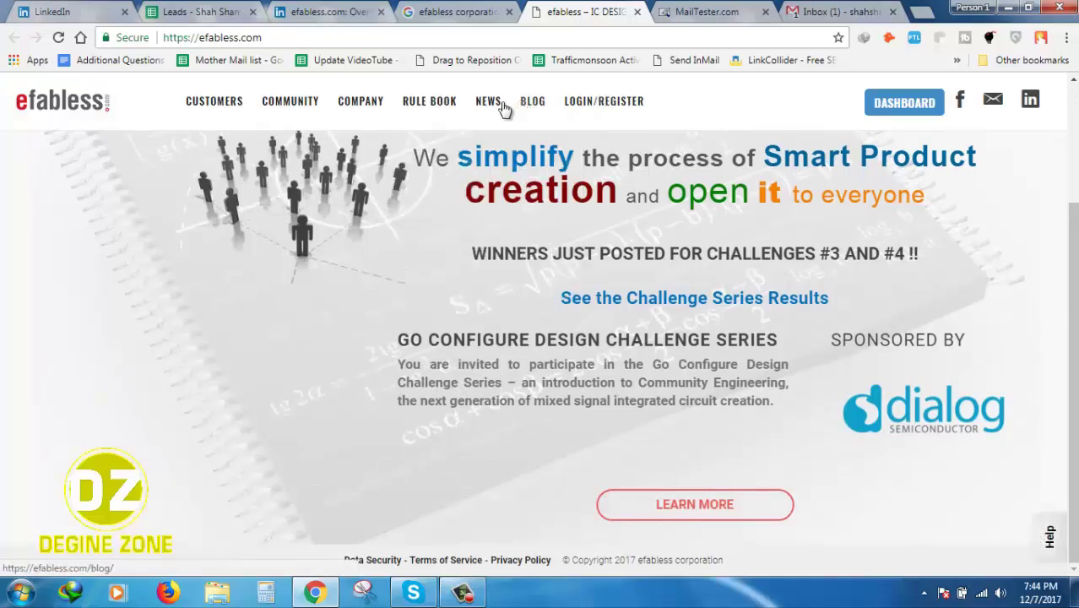
mouse_move(504, 108)
left_click(517, 157)
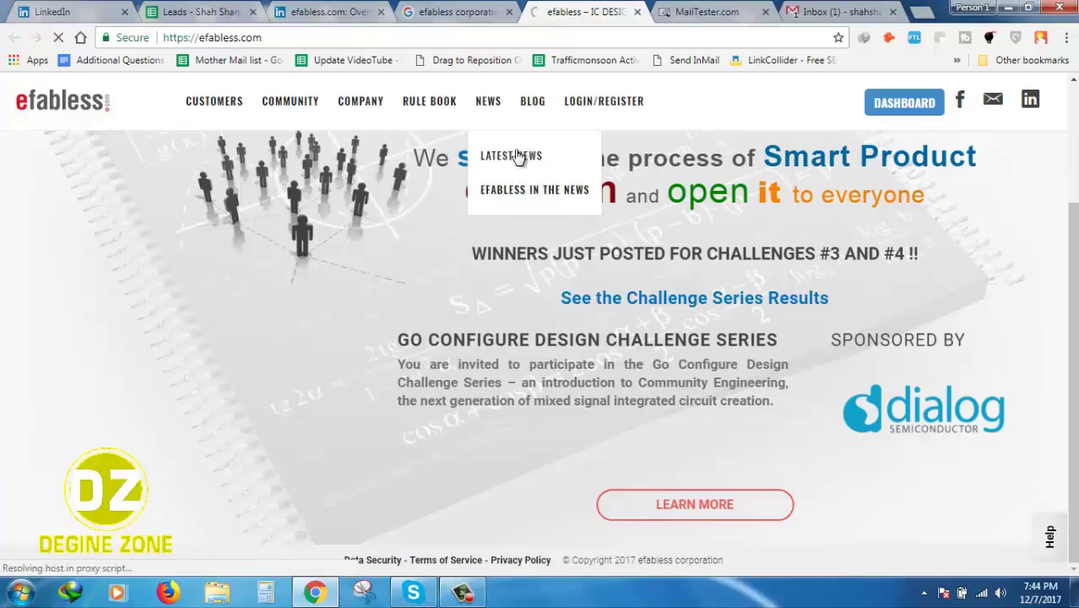
left_click(506, 9)
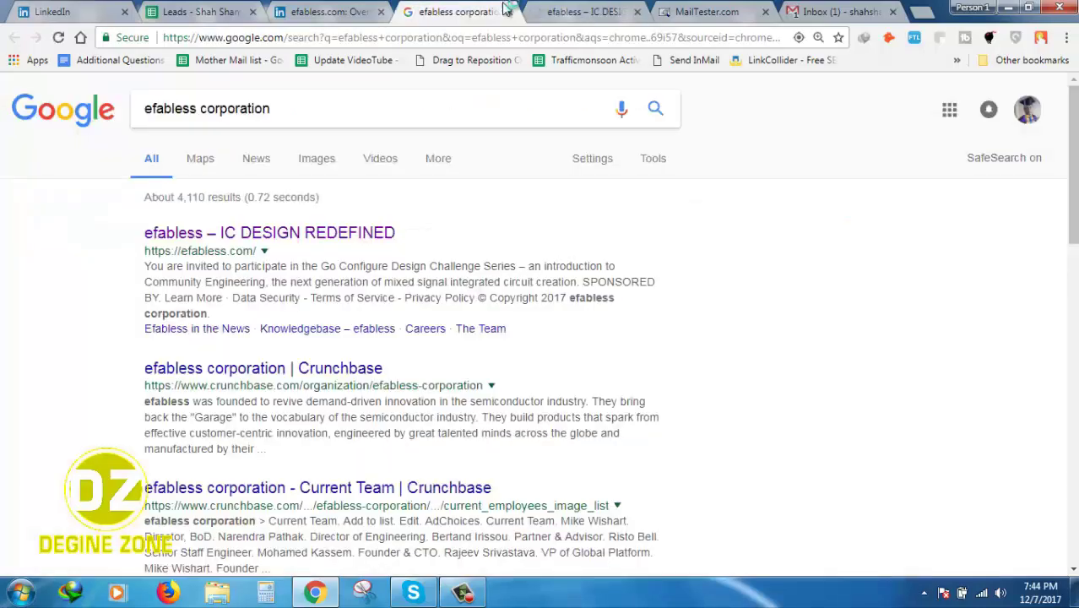
left_click(514, 11)
Open the LinkedIn profile link from cell H274 in a new tab.
left_click(228, 11)
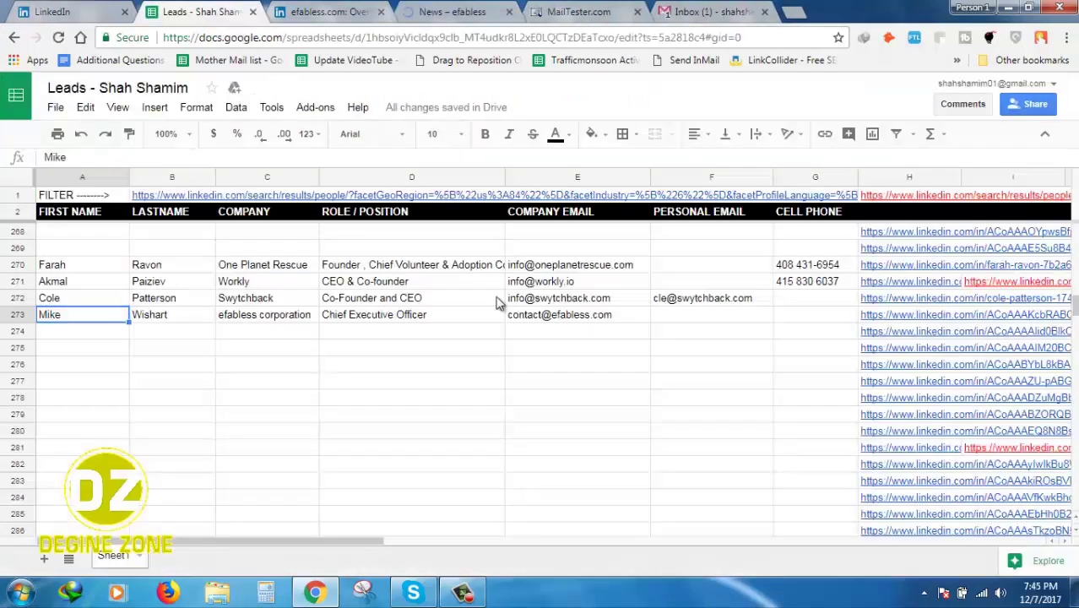
left_click(579, 344)
left_click(876, 335)
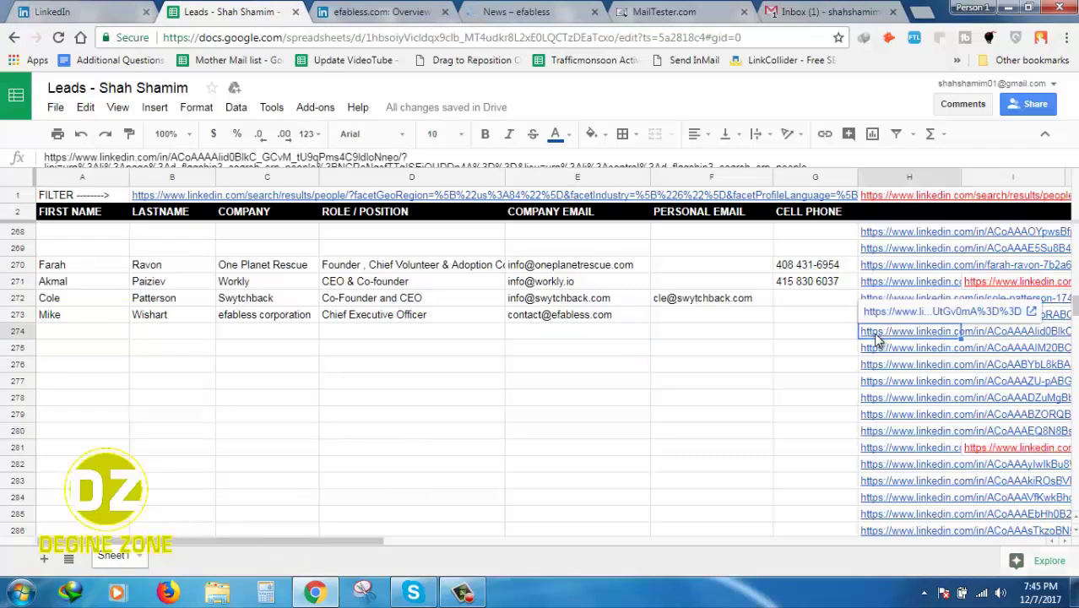
left_click(895, 311)
Close the efabless LinkedIn company page and the efabless news page.
left_click(489, 12)
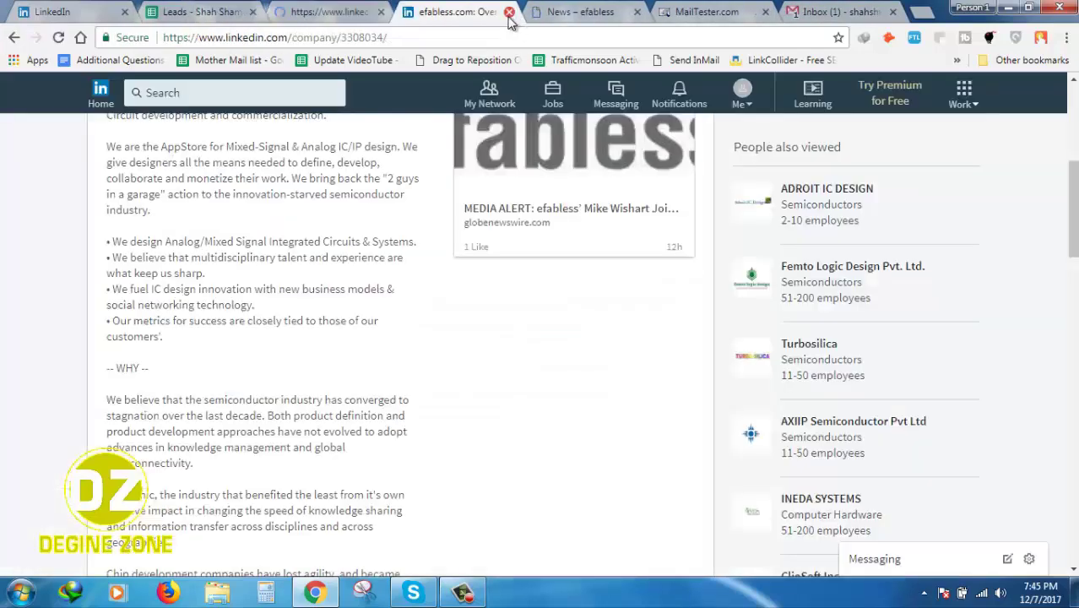
left_click(509, 12)
scroll(507, 368, "down", 5)
scroll(525, 347, "down", 5)
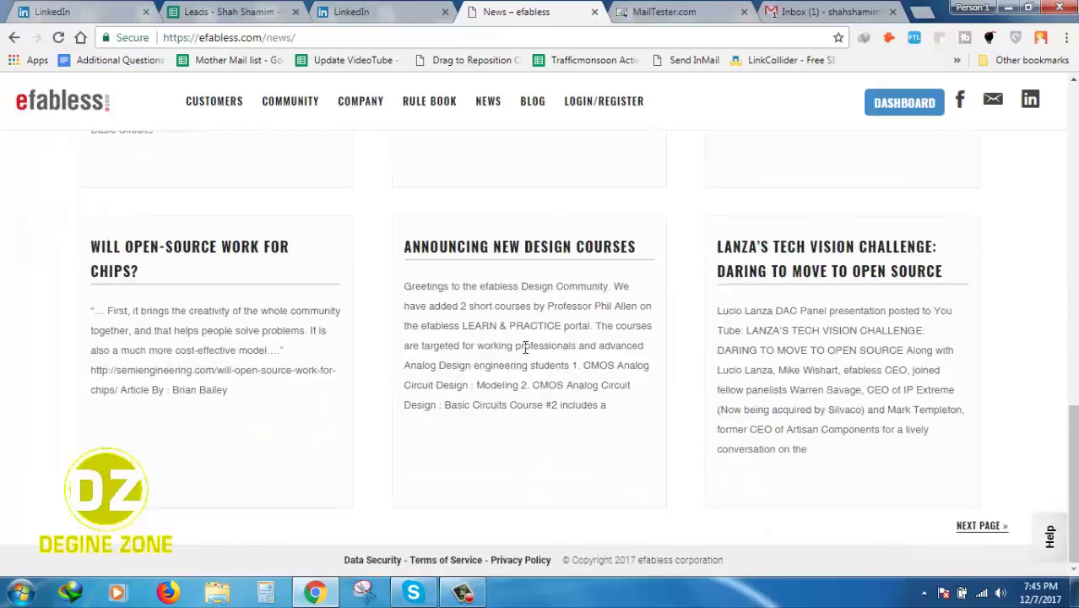
left_click(595, 12)
left_click(379, 12)
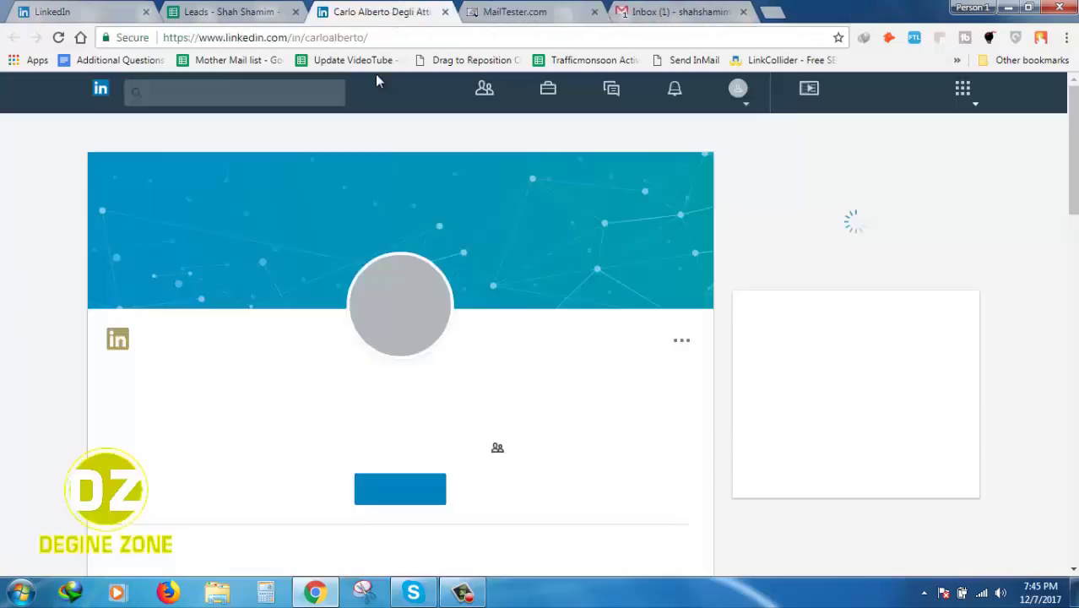
Paste the contact's clean LinkedIn profile URL into H274.
left_click(262, 37)
left_click(228, 12)
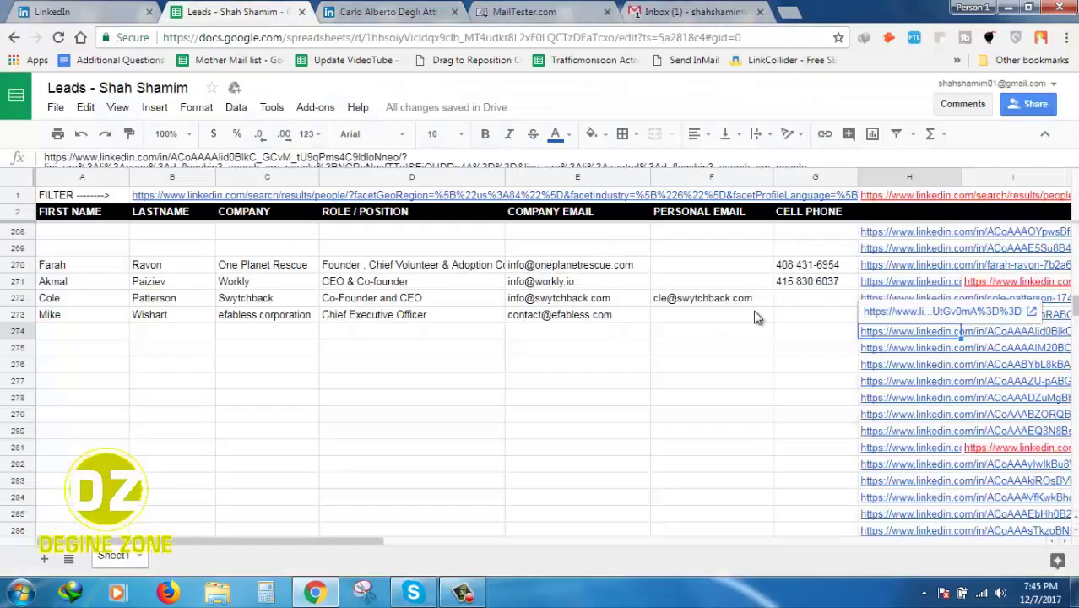
key("ctrl+v")
left_click(788, 350)
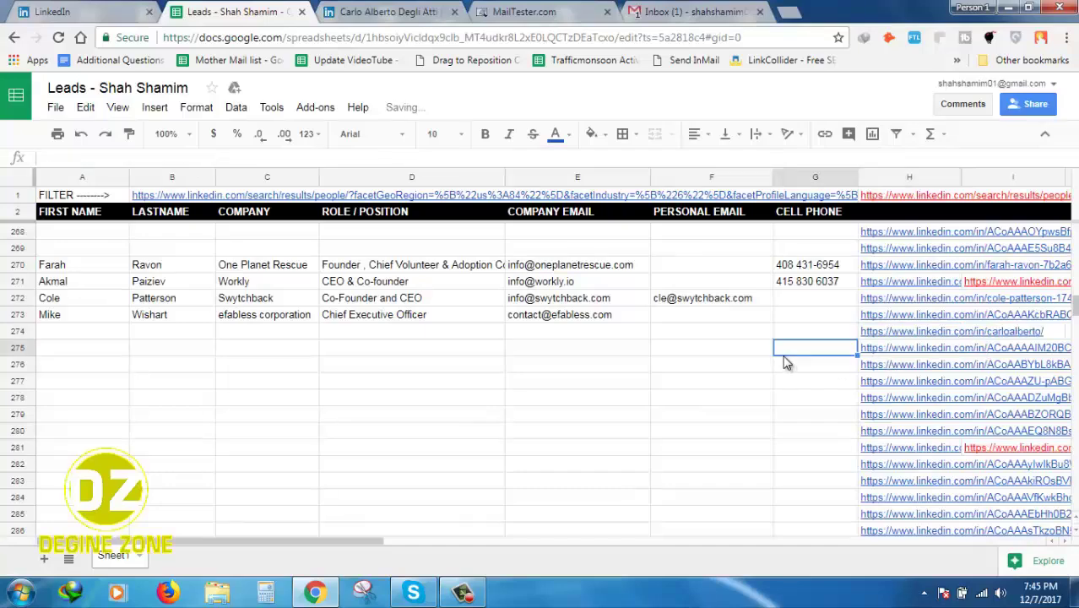
Copy the contact's full name from the LinkedIn profile.
left_click(338, 8)
left_click_drag(302, 381, 492, 382)
key("ctrl+c")
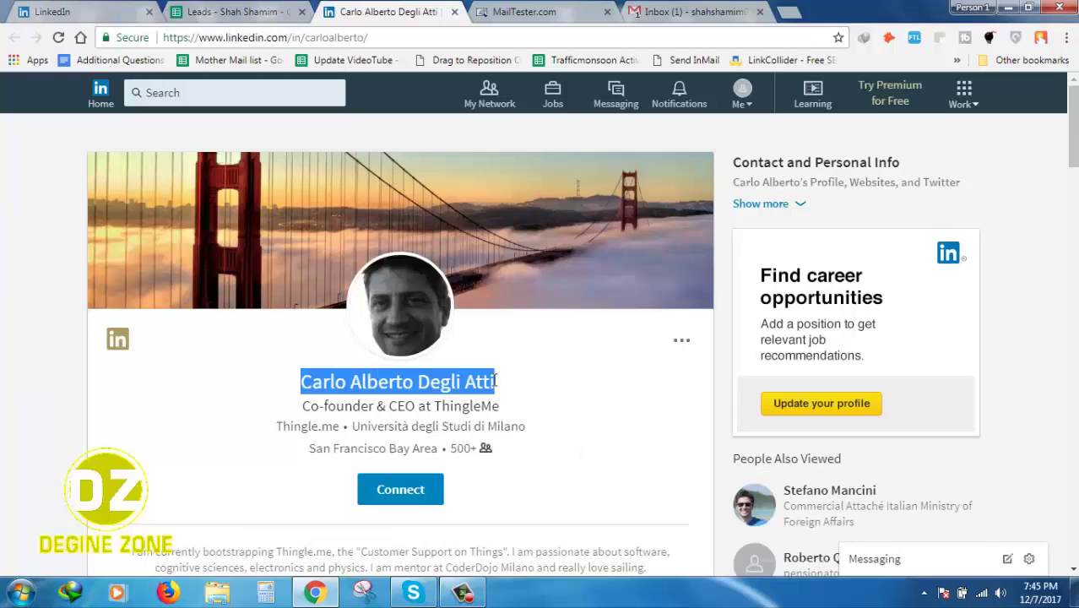
left_click(197, 6)
Paste the contact's full name into A274.
double_click(85, 330)
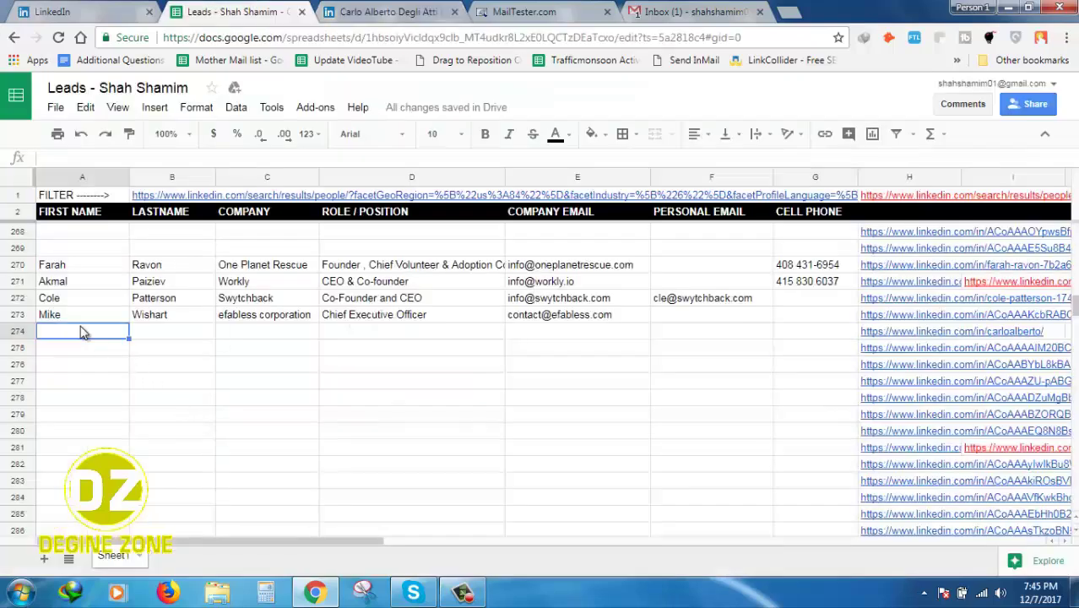
key("ctrl+v")
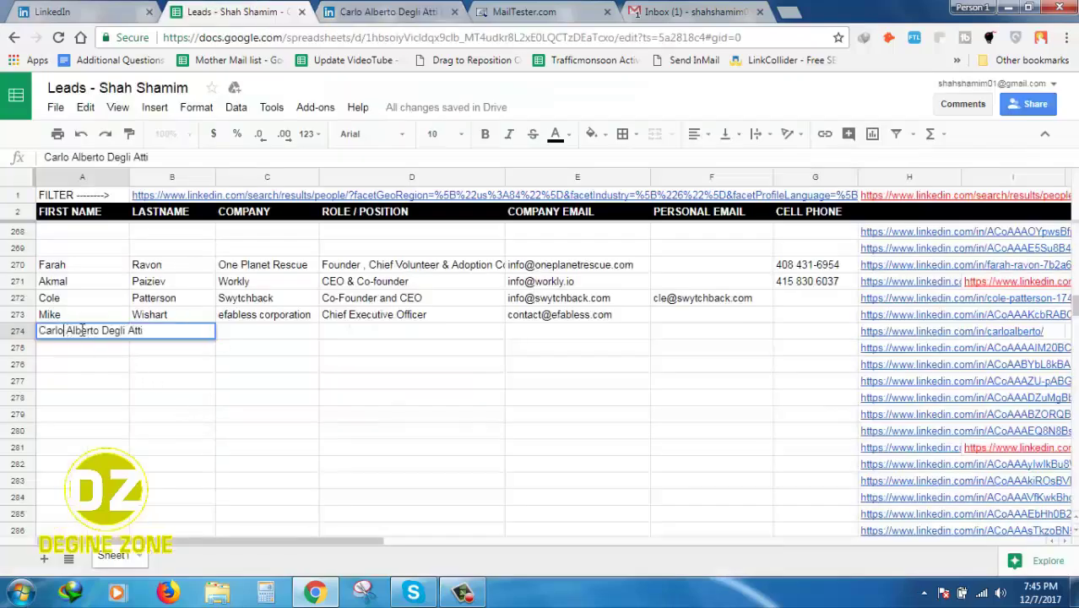
left_click_drag(82, 330, 162, 330)
left_click(165, 349)
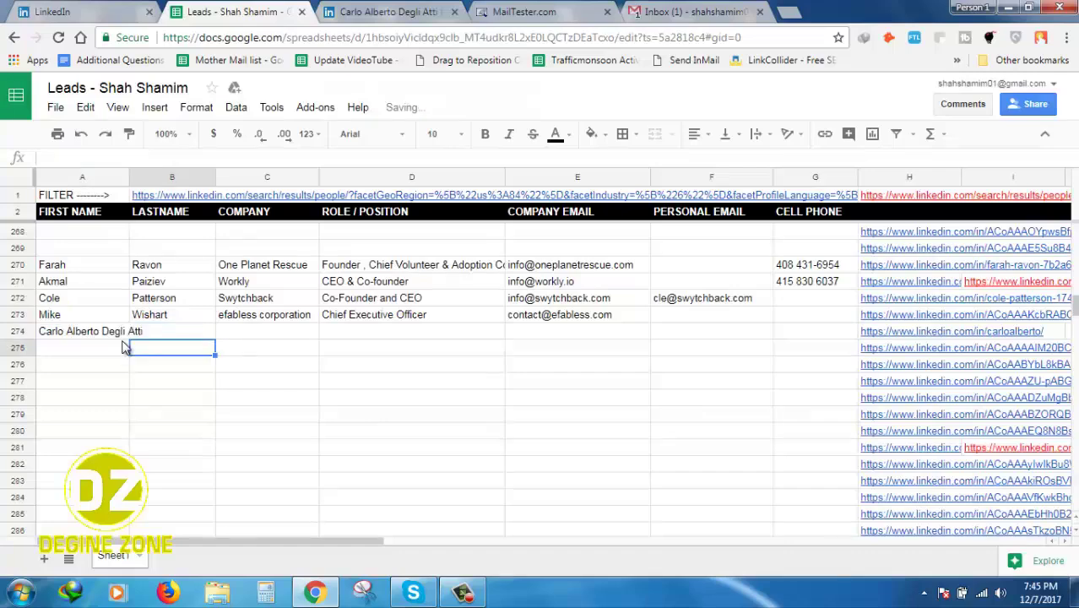
double_click(68, 331)
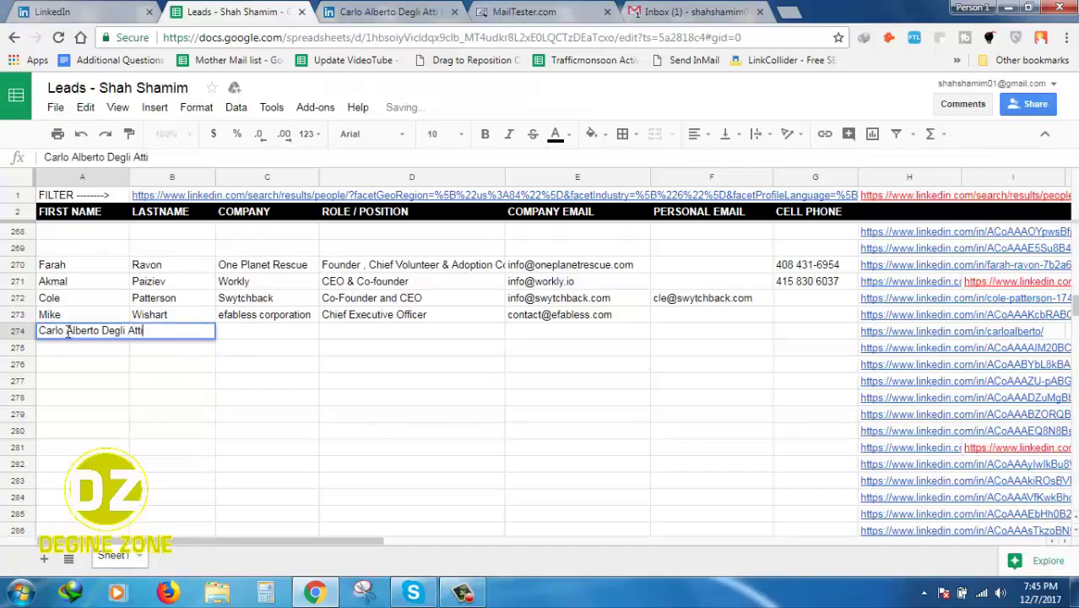
Copy the headline role 'Co-founder & CEO' from the profile into D274.
left_click(384, 12)
scroll(393, 363, "down", 4)
scroll(384, 338, "up", 2)
scroll(384, 334, "up", 1)
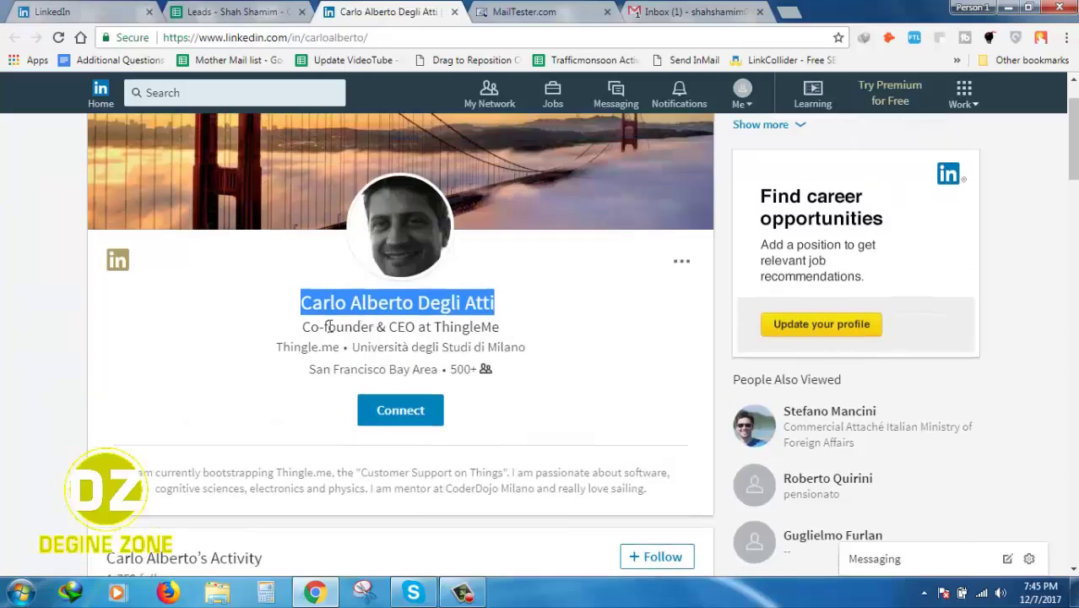
left_click_drag(304, 326, 427, 327)
key("ctrl+c")
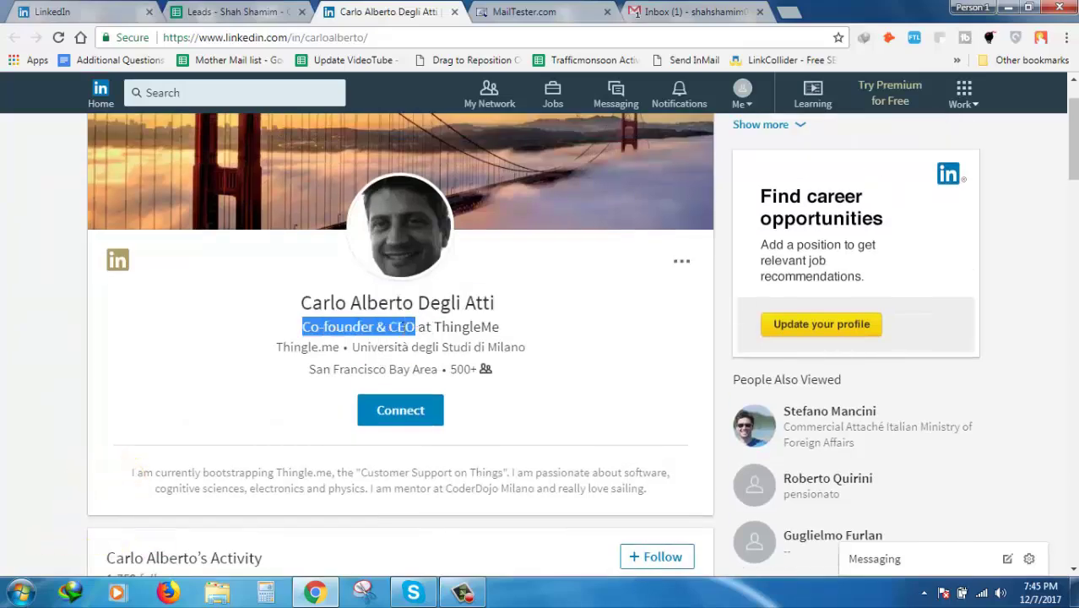
left_click(217, 11)
left_click(167, 353)
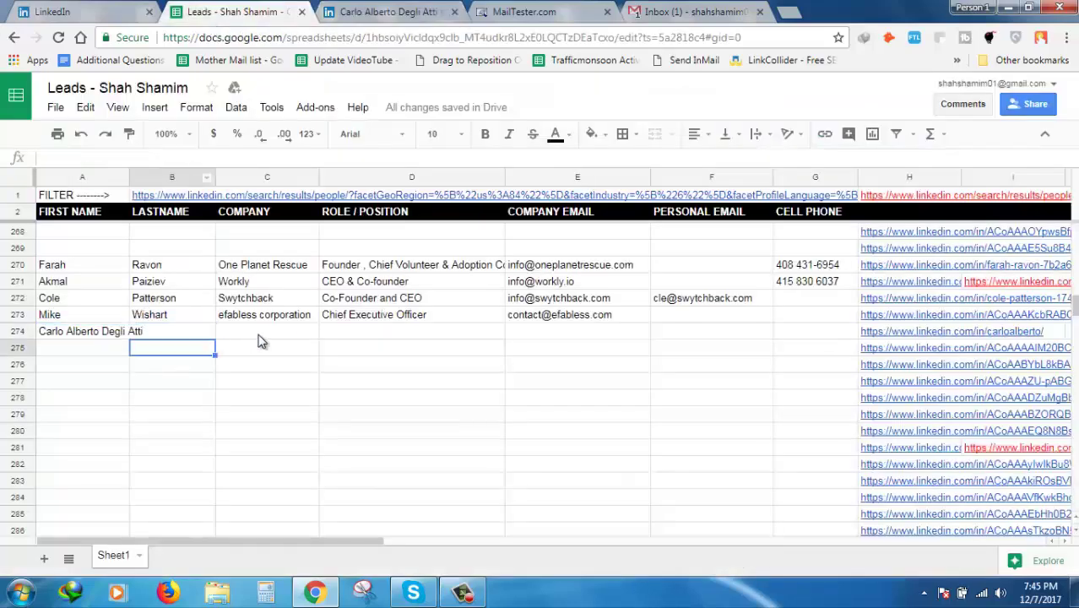
left_click(326, 332)
key("ctrl+v")
left_click(314, 361)
Keep only the first name in A274 and enter the contact's last name in B274.
left_click(264, 321)
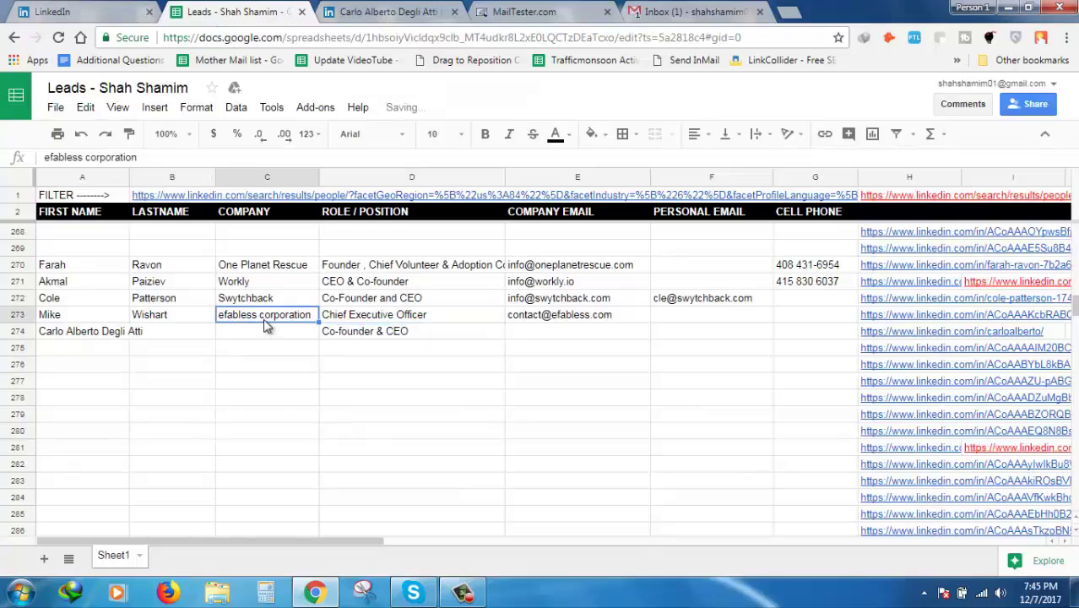
left_click(268, 340)
left_click(83, 332)
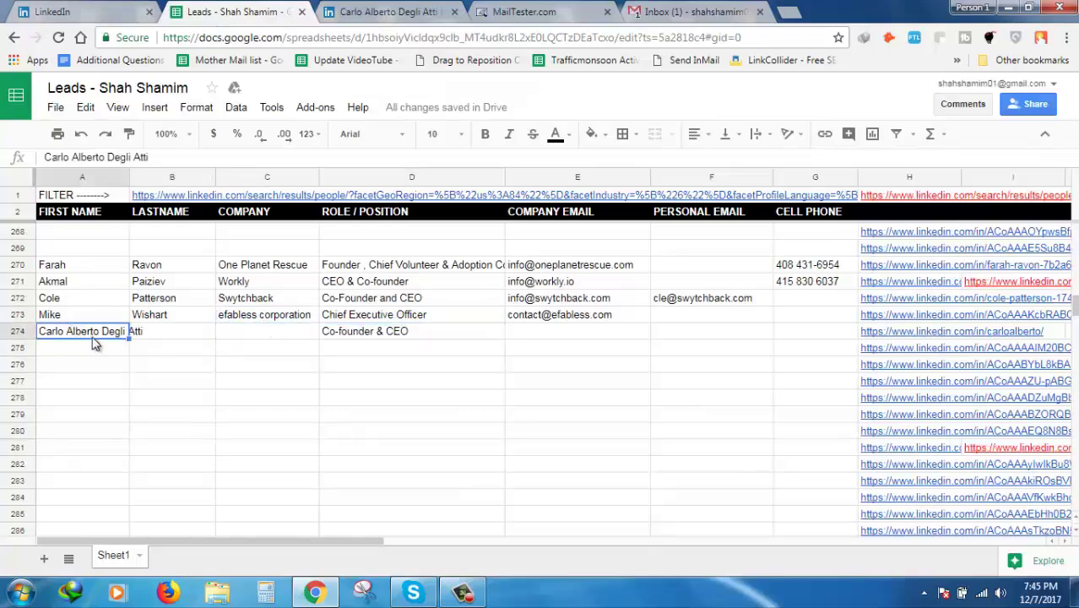
double_click(95, 334)
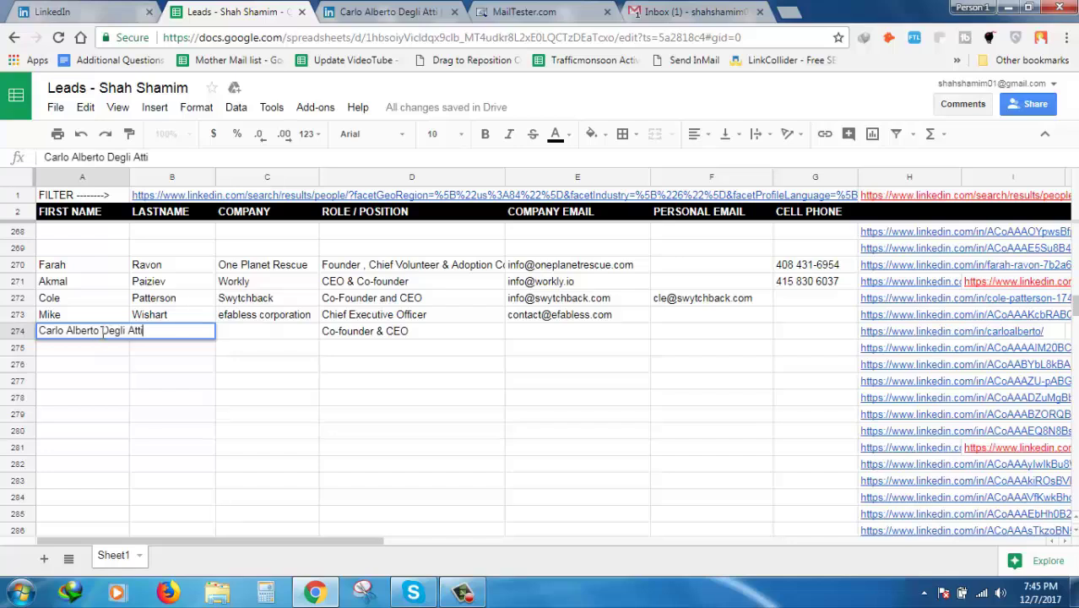
left_click_drag(102, 331, 193, 331)
key("BackSpace")
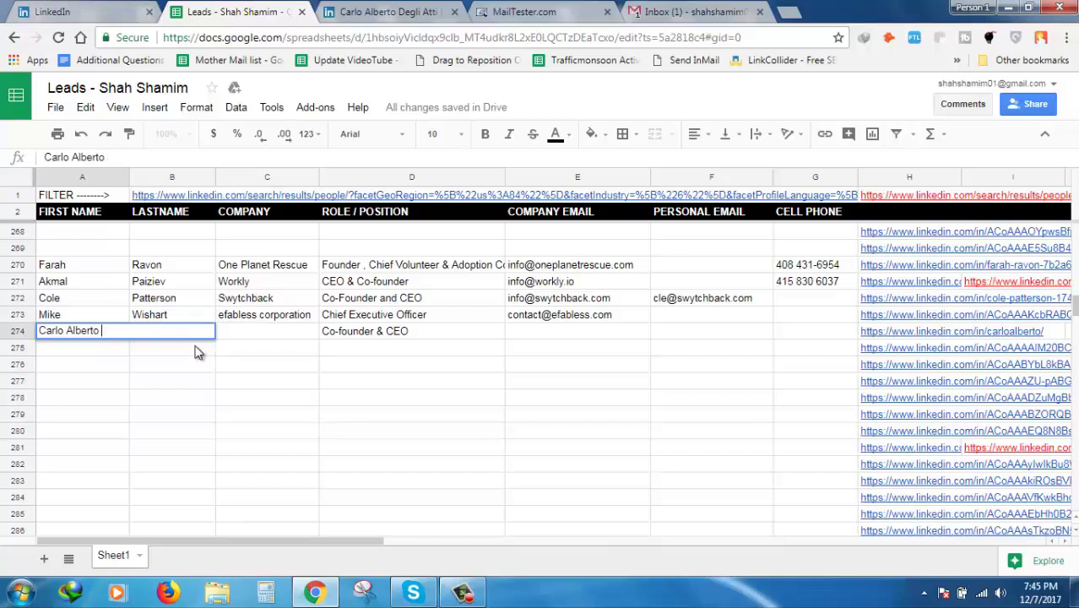
key("Tab")
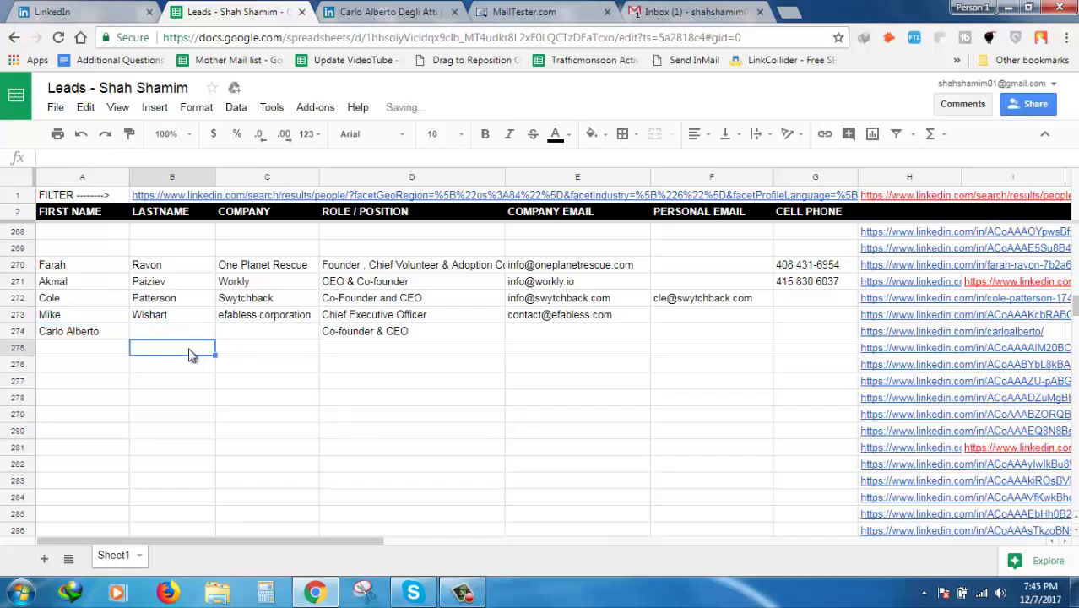
type("Degli Atti")
key("Return")
key("Return")
left_click(255, 331)
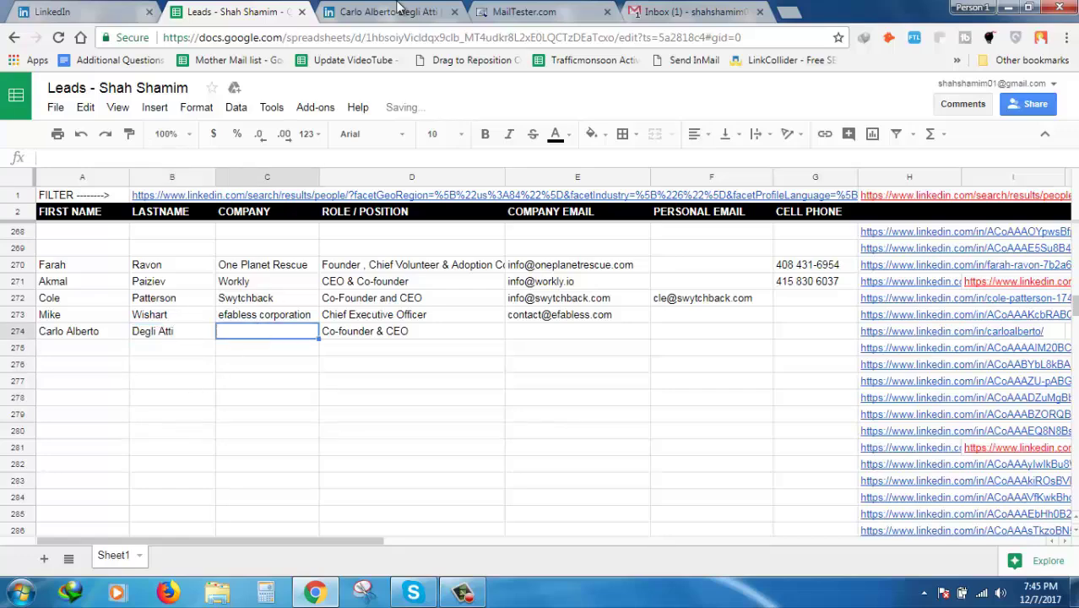
key("ctrl+Tab")
scroll(540, 321, "down", 5)
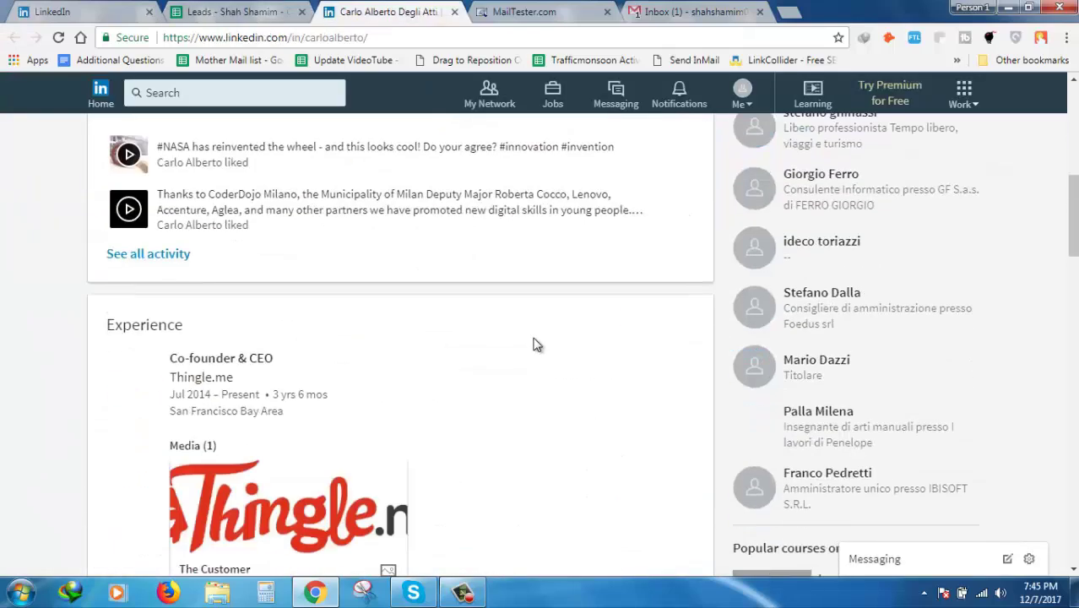
From the Thingle.me LinkedIn company page, open thingle.me via 'Go to Thingle.me' in a new tab.
left_click(238, 390)
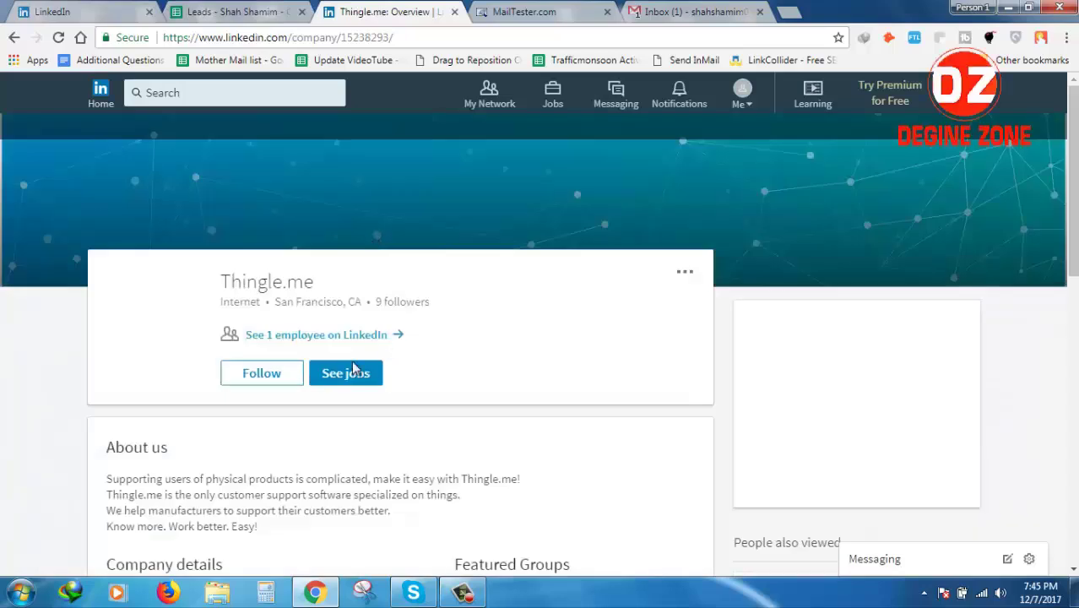
double_click(272, 284)
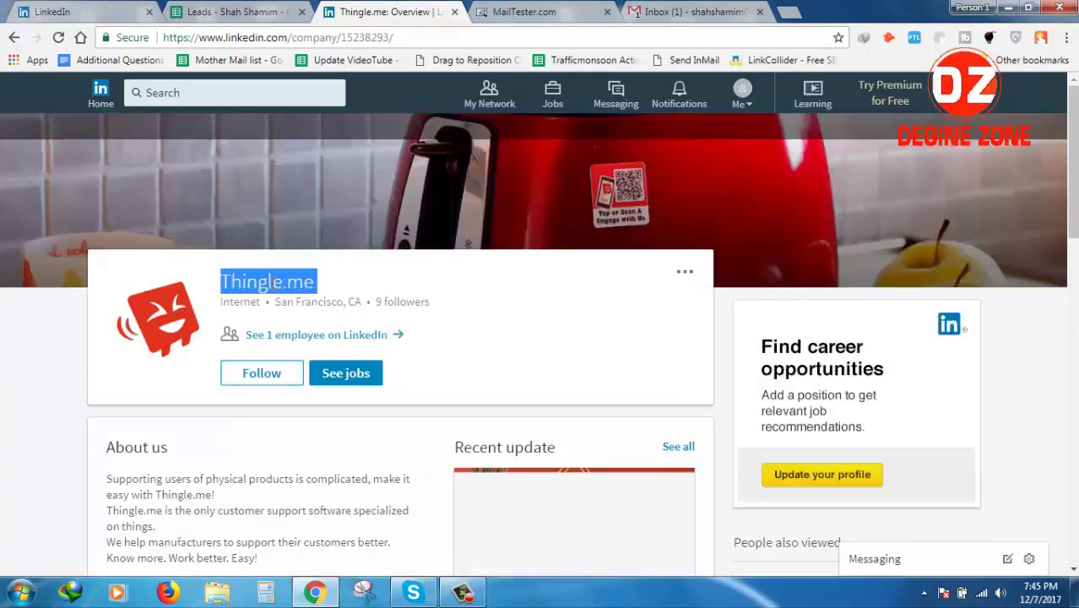
right_click(272, 285)
left_click(336, 313)
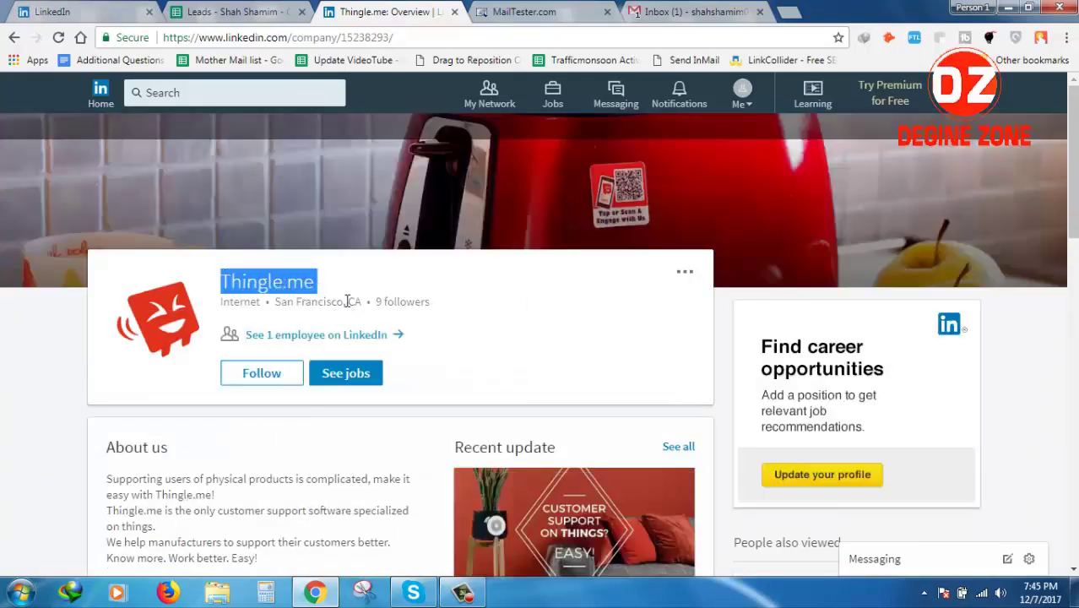
left_click(520, 12)
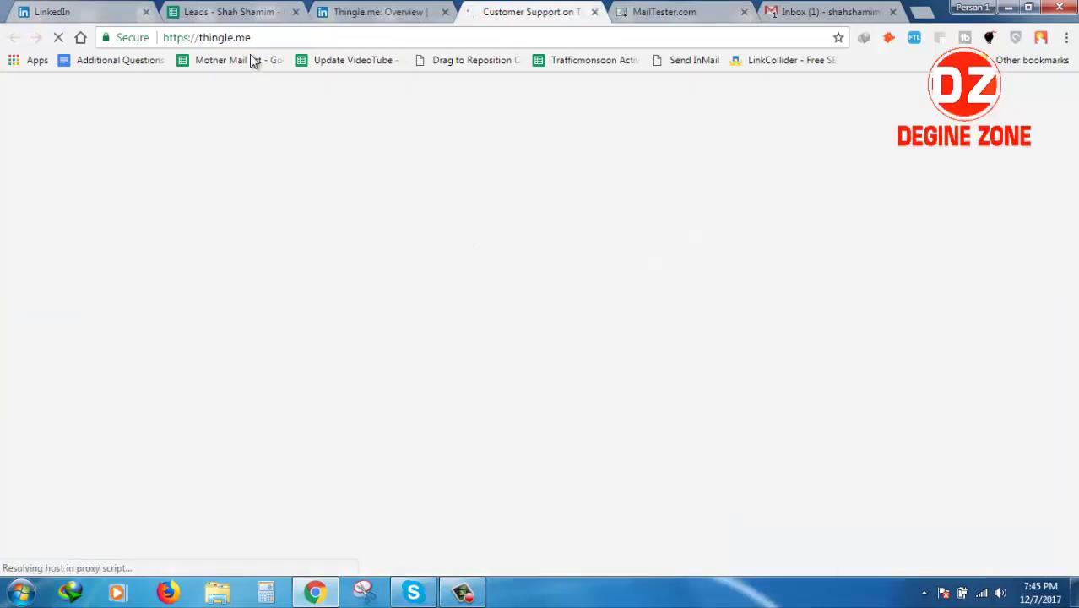
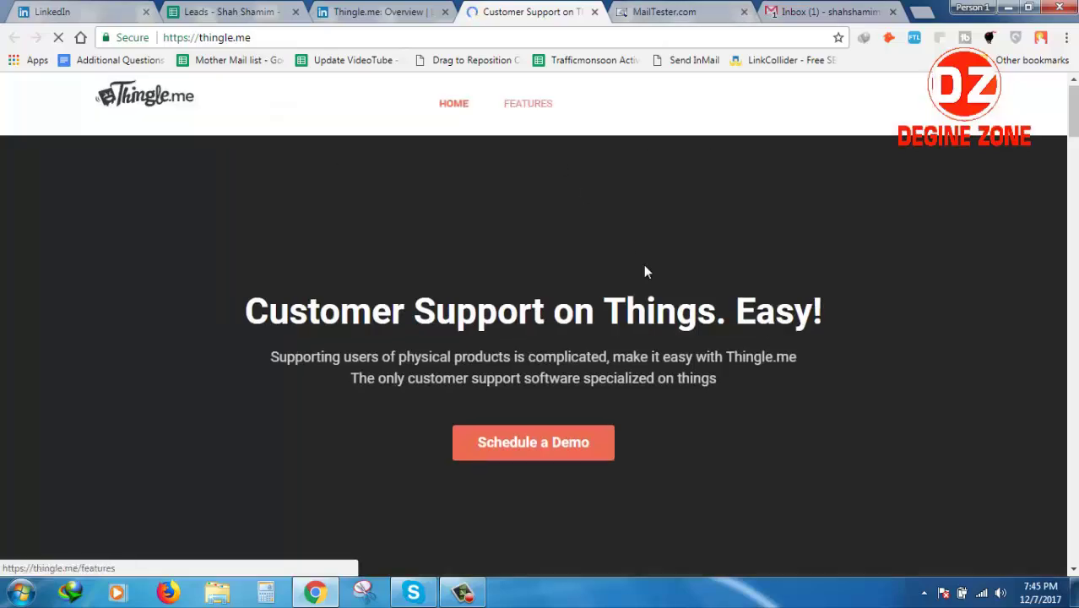
Open Thingle.me's Contact us page in a background tab.
scroll(742, 381, "down", 5)
scroll(759, 417, "down", 5)
scroll(762, 415, "down", 5)
scroll(761, 420, "down", 5)
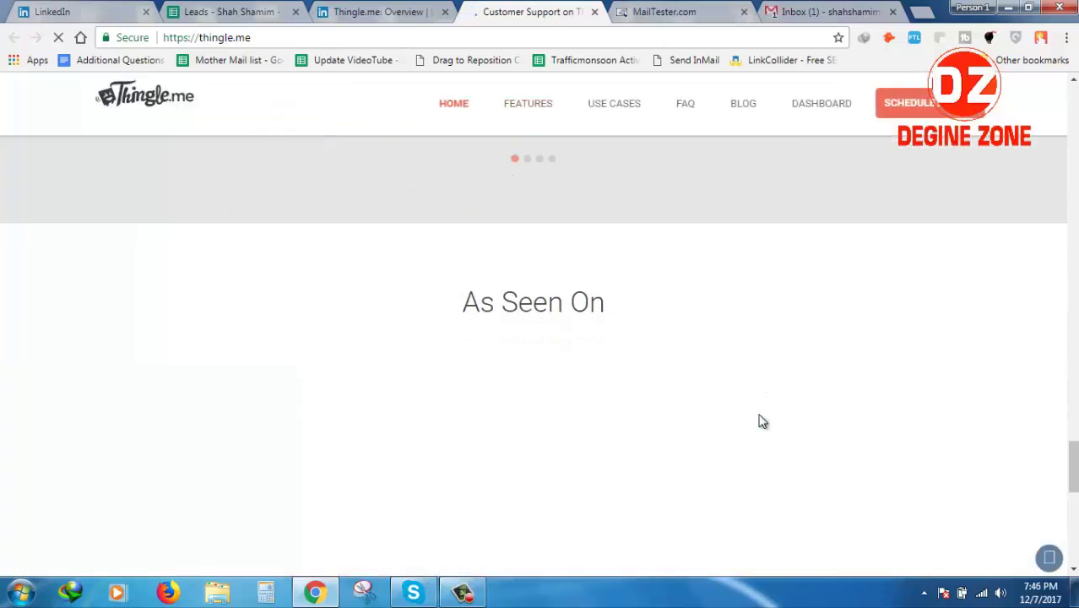
scroll(761, 421, "down", 5)
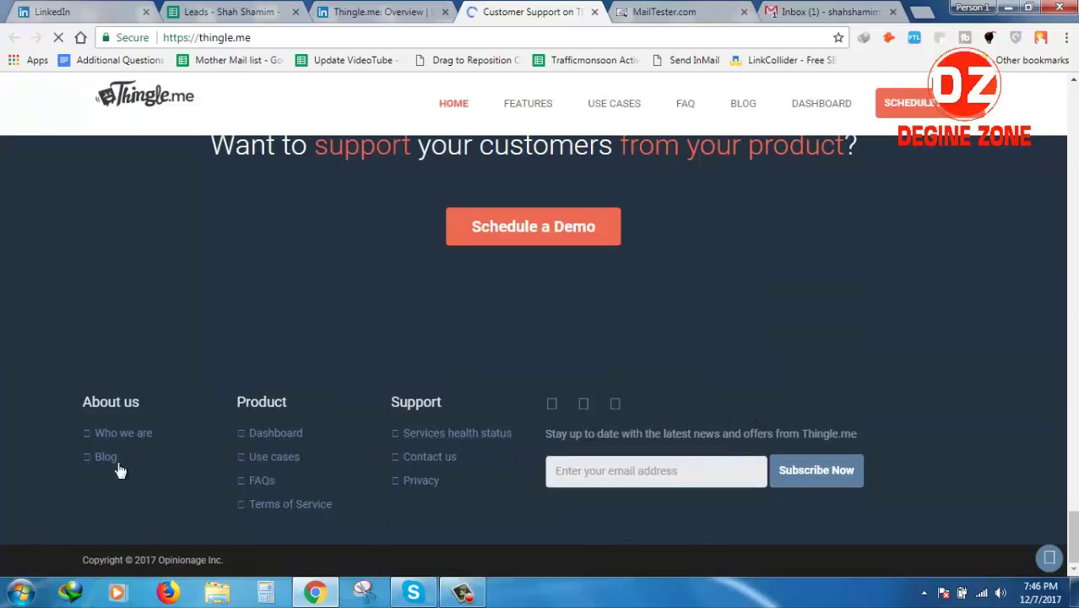
middle_click(425, 456)
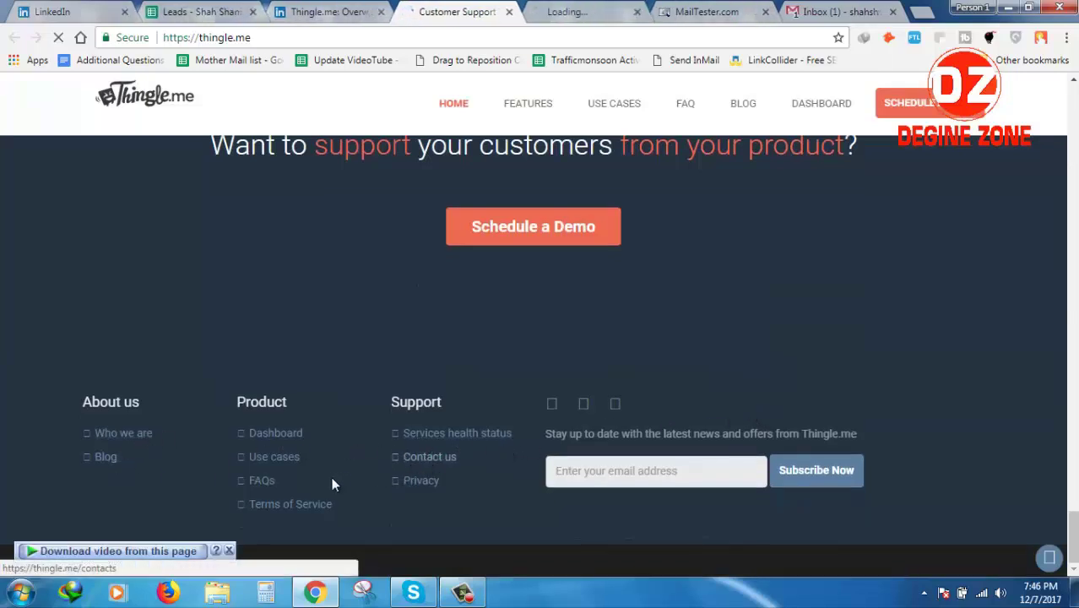
scroll(797, 447, "up", 1)
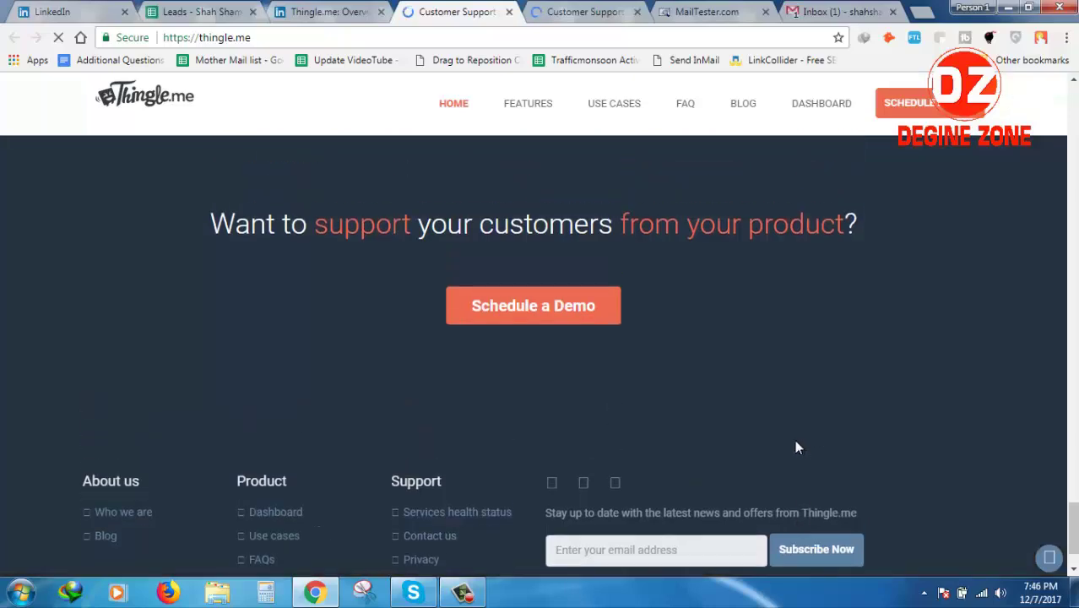
scroll(794, 447, "up", 4)
scroll(787, 443, "up", 5)
scroll(786, 442, "up", 5)
scroll(789, 433, "up", 5)
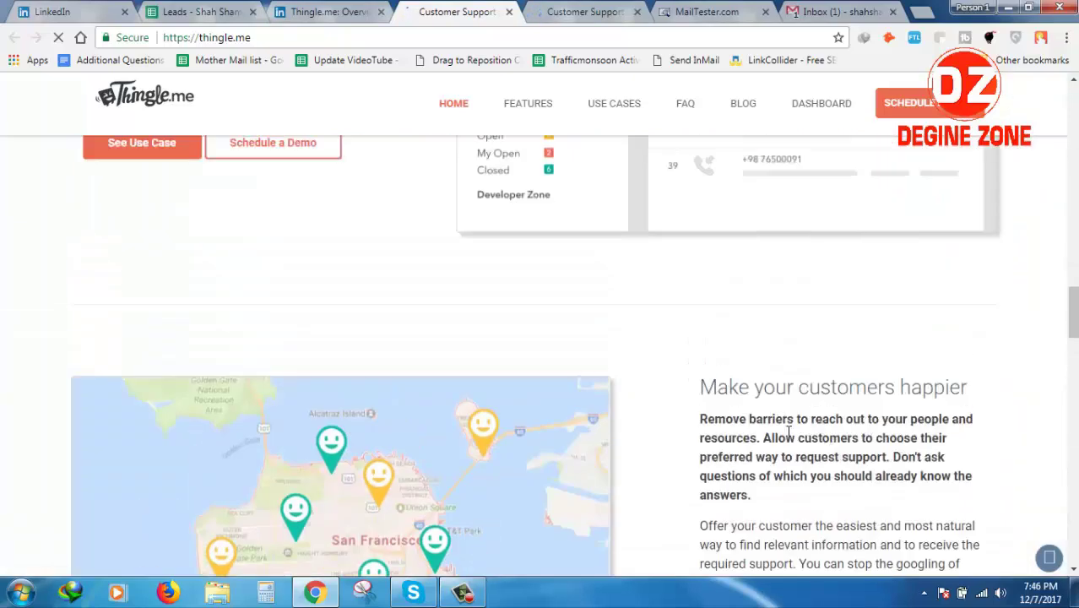
scroll(787, 439, "up", 5)
scroll(785, 440, "up", 5)
scroll(783, 444, "up", 5)
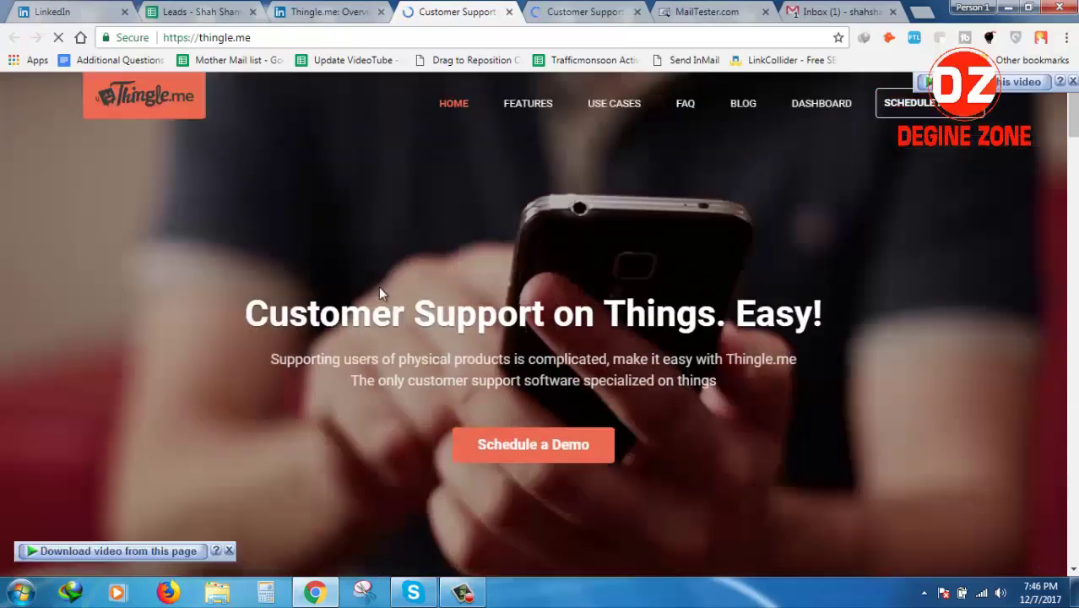
On Thingle.me's contact page, select the contact email address and return to the Leads sheet.
left_click(602, 9)
scroll(417, 388, "down", 5)
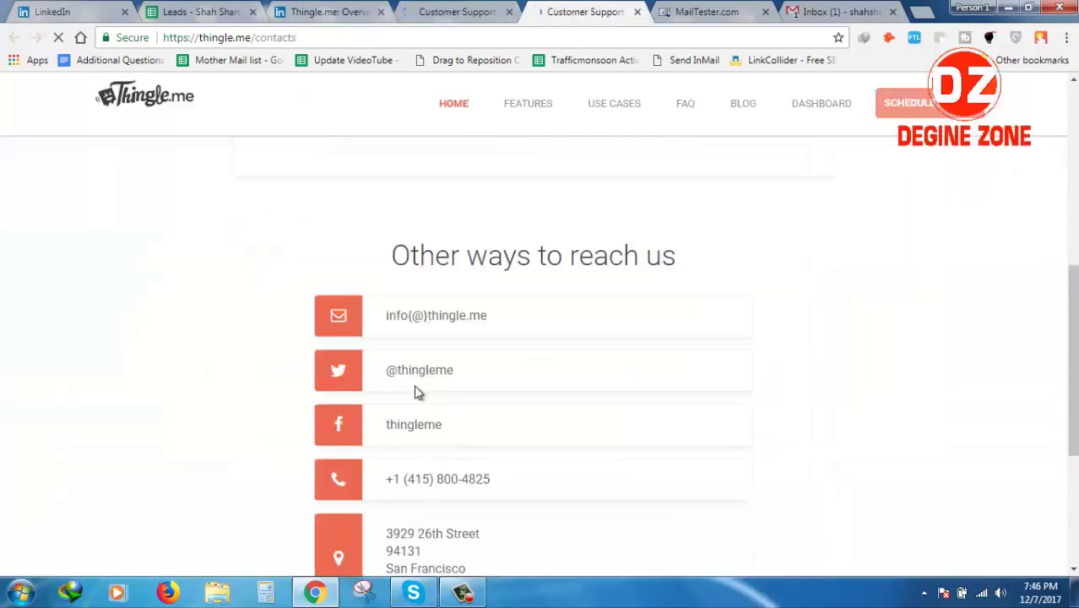
scroll(417, 388, "down", 2)
scroll(417, 389, "up", 1)
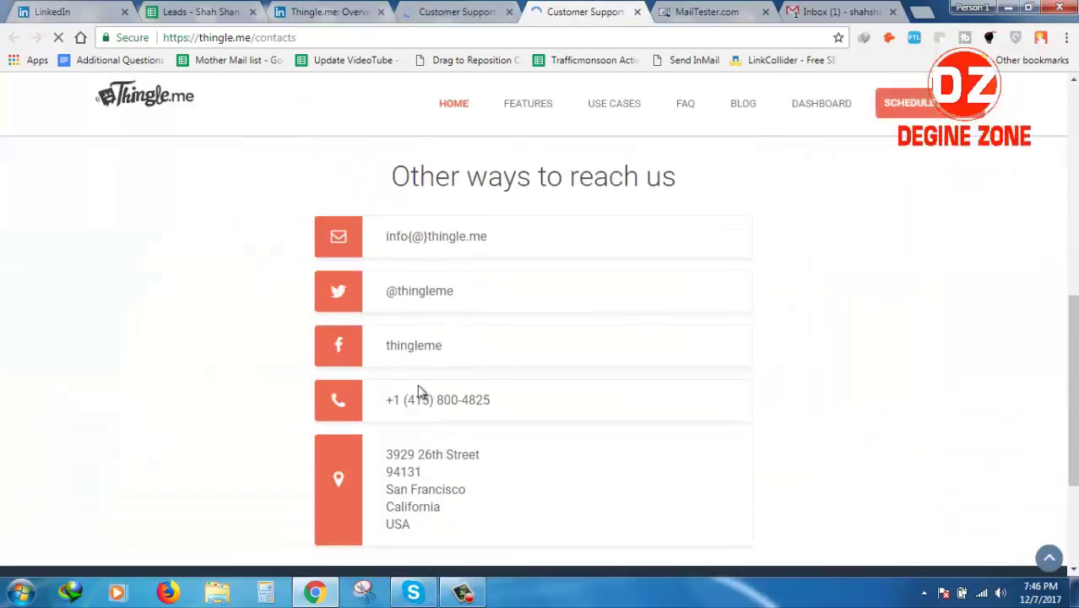
left_click(414, 290)
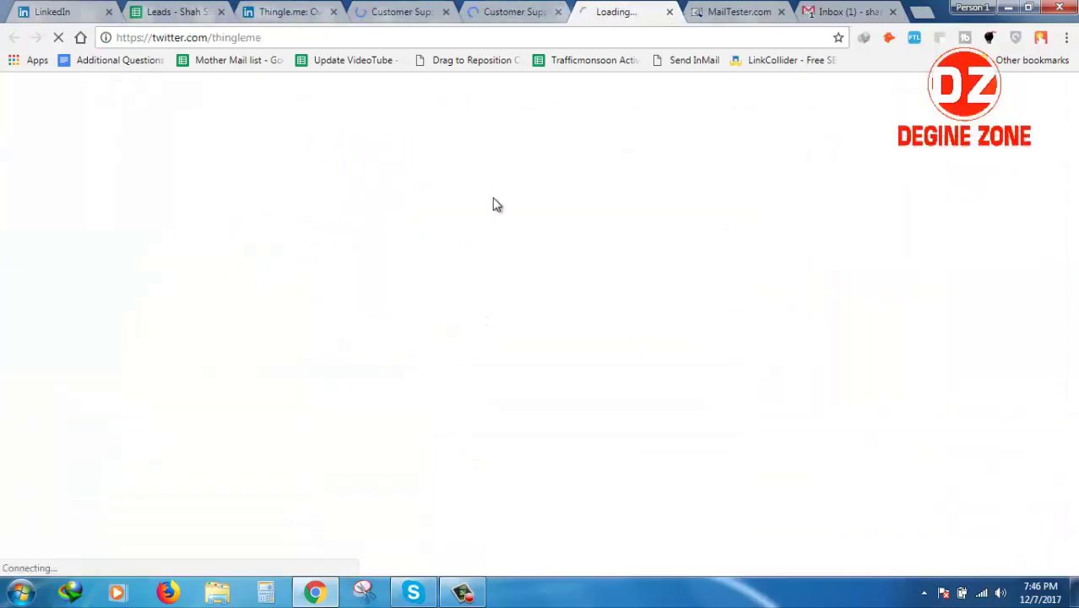
left_click(509, 9)
right_click(450, 246)
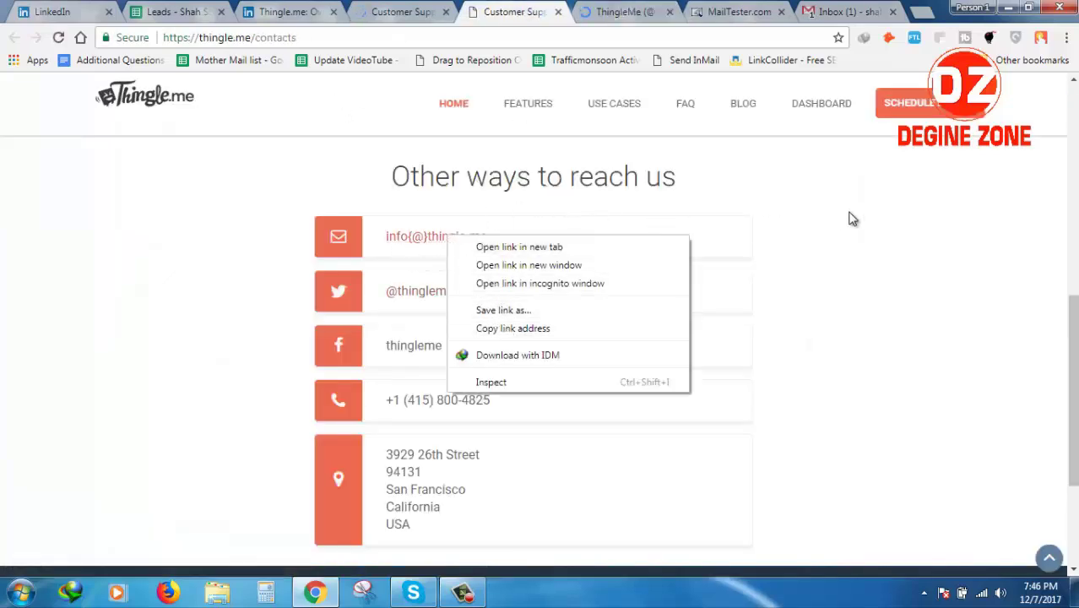
left_click(853, 218)
triple_click(445, 236)
key("ctrl+c")
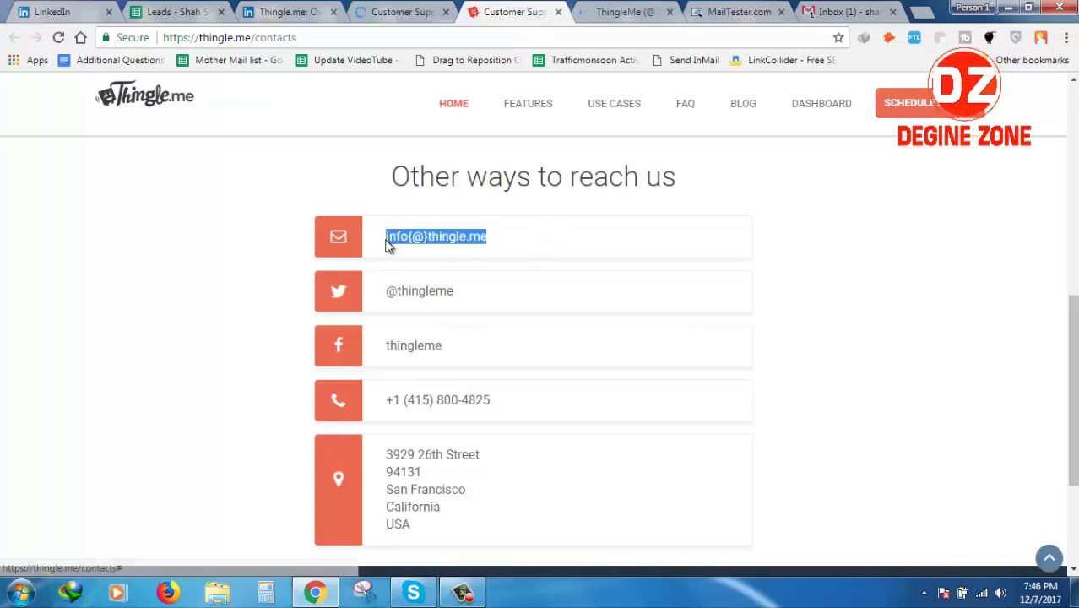
left_click(195, 7)
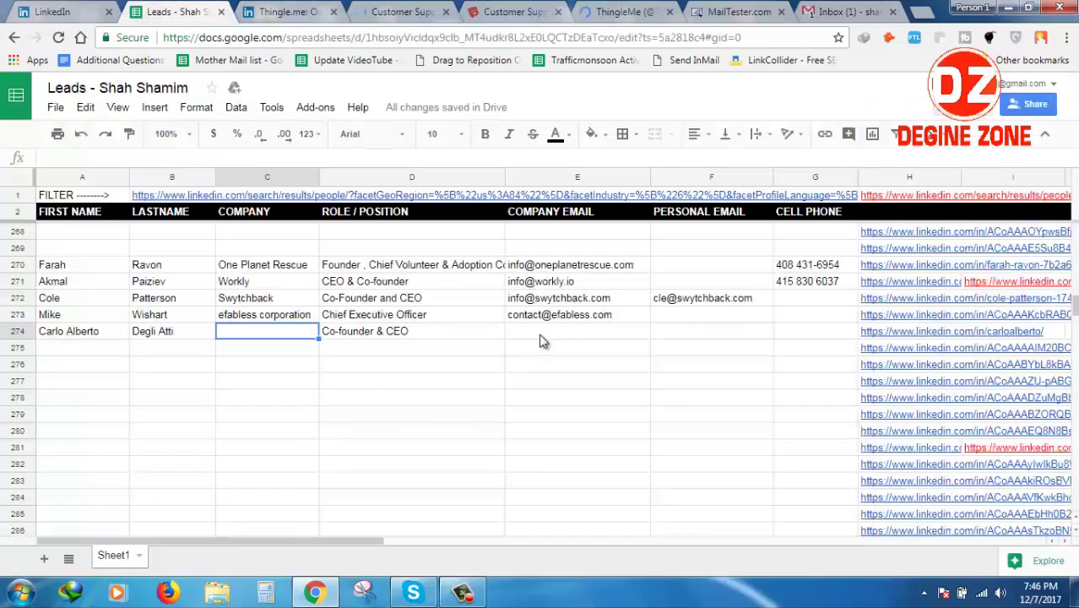
Paste the contact email into E274 and Thingle.me into C274.
left_click(543, 336)
key("ctrl+v")
left_click(517, 365)
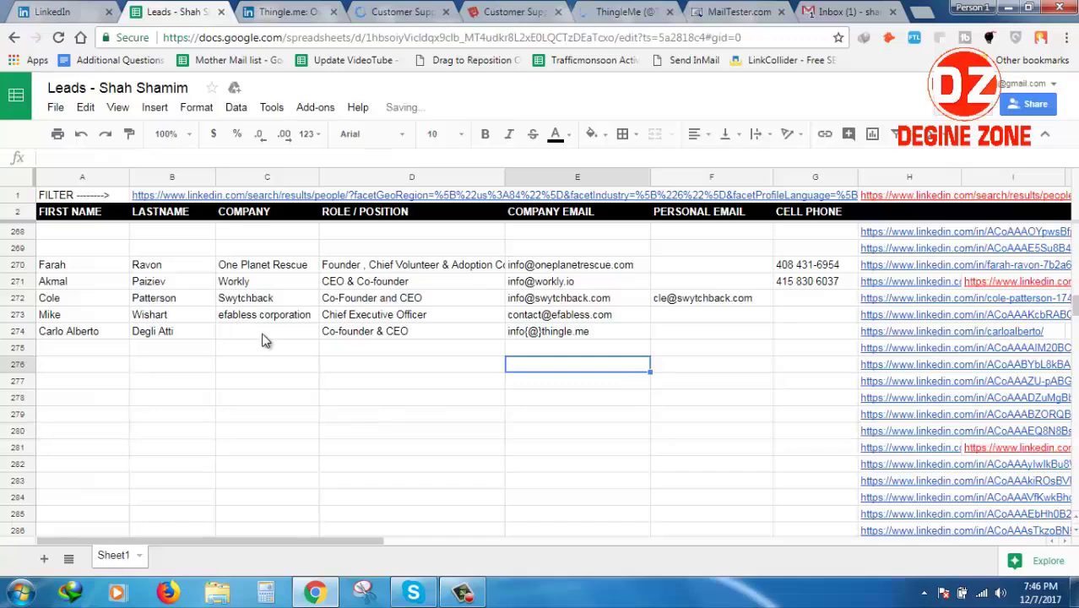
left_click(264, 335)
key("ctrl+Tab")
key("ctrl+Tab")
key("ctrl+shift+Tab")
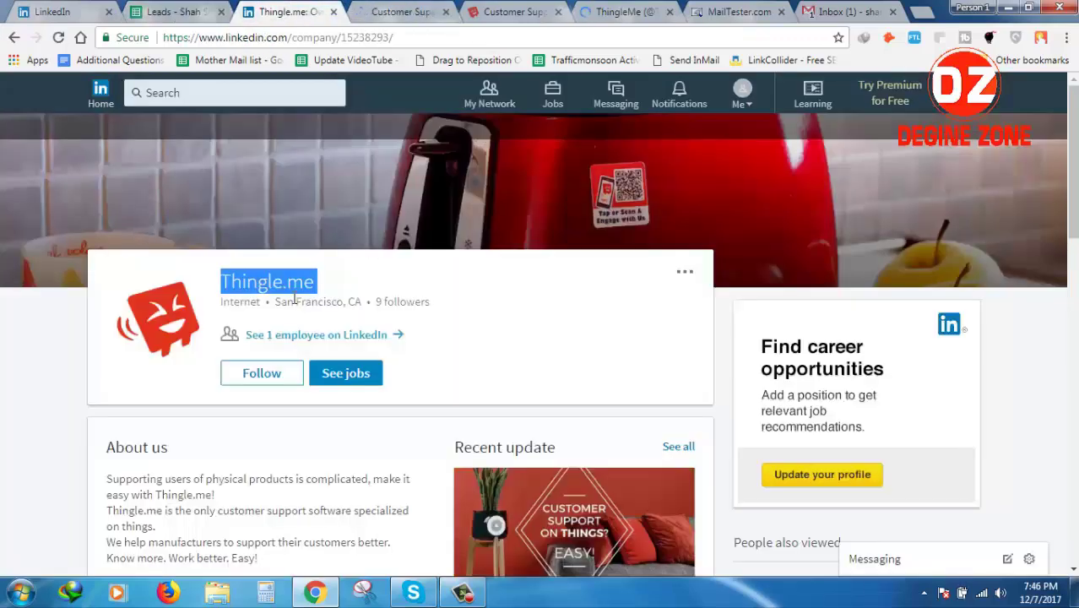
left_click(209, 6)
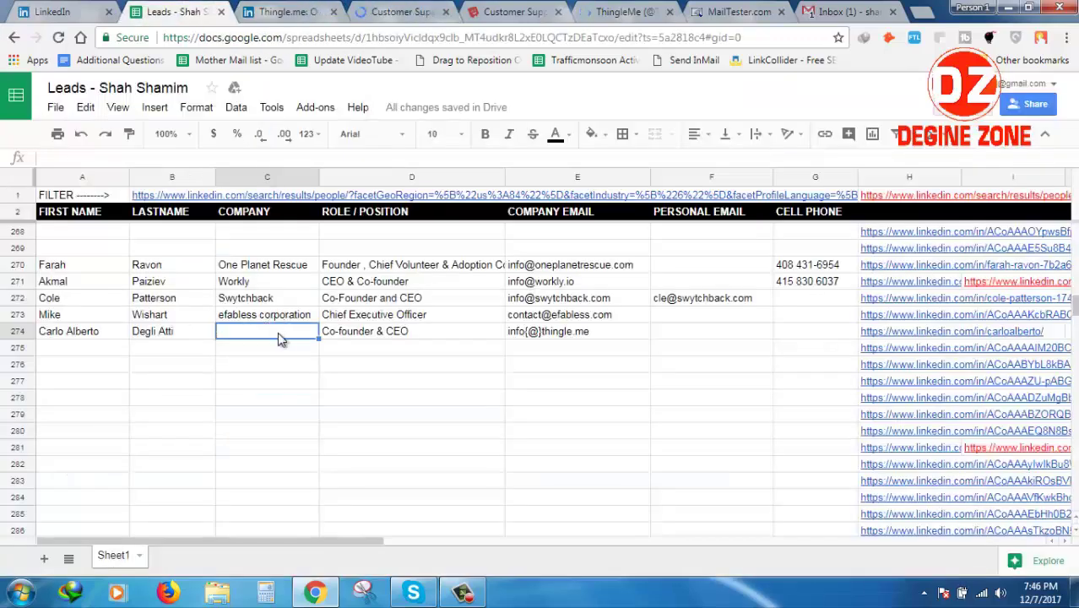
type("Thingle.me")
left_click(308, 372)
double_click(263, 343)
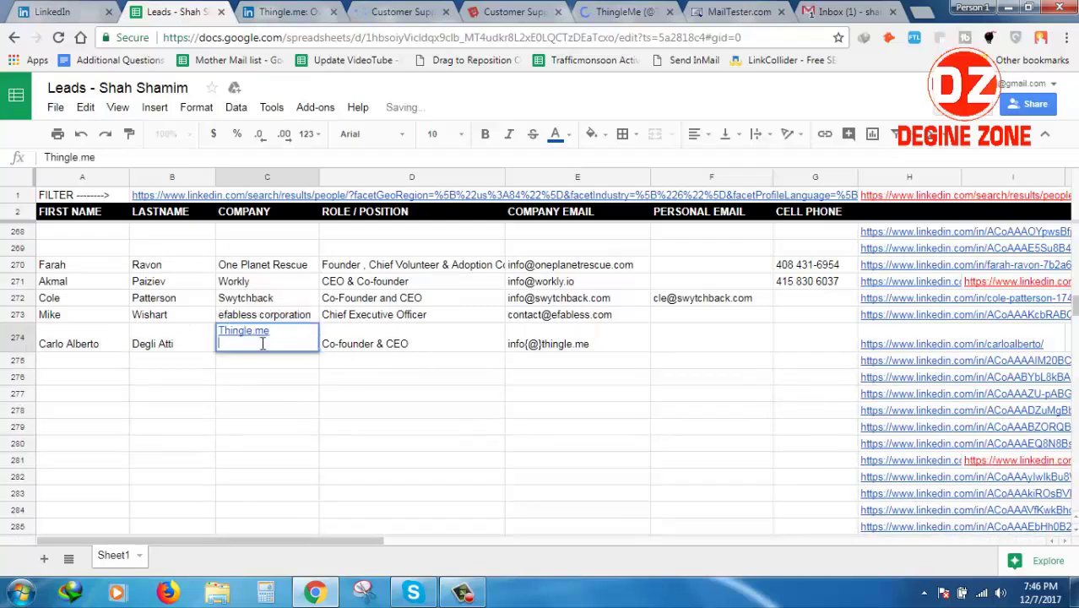
left_click(391, 408)
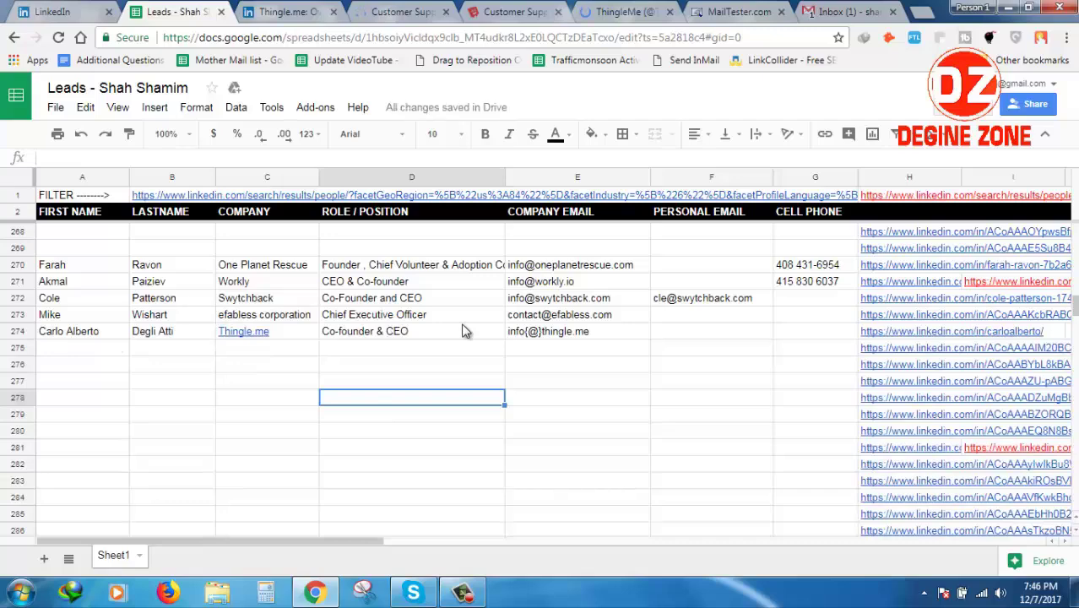
Copy Thingle.me's phone number from its contact page into G274.
left_click_drag(462, 338, 462, 264)
left_click(509, 12)
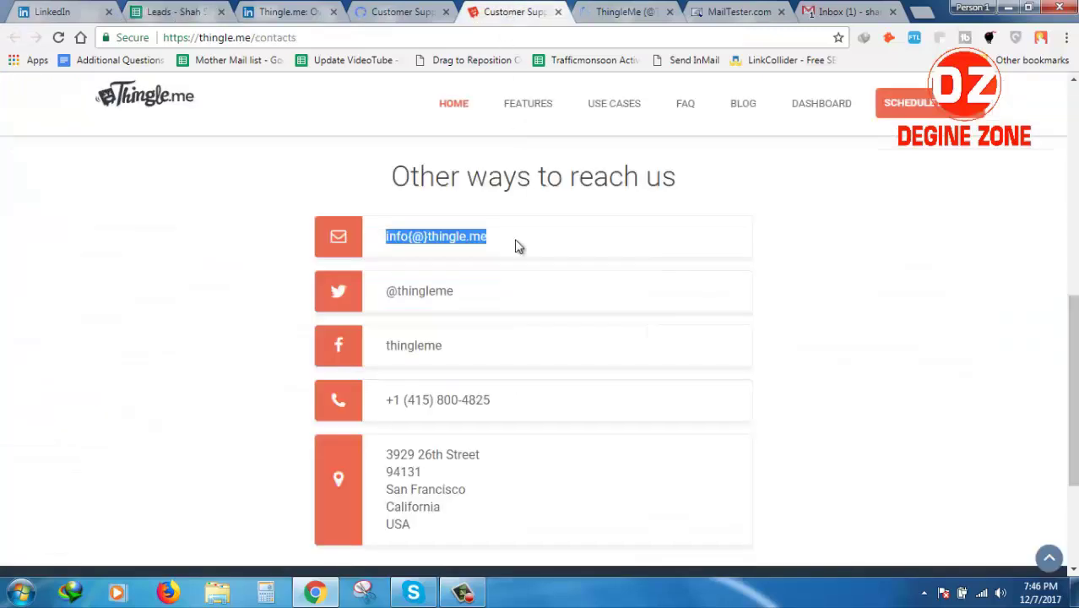
left_click_drag(508, 398, 415, 400)
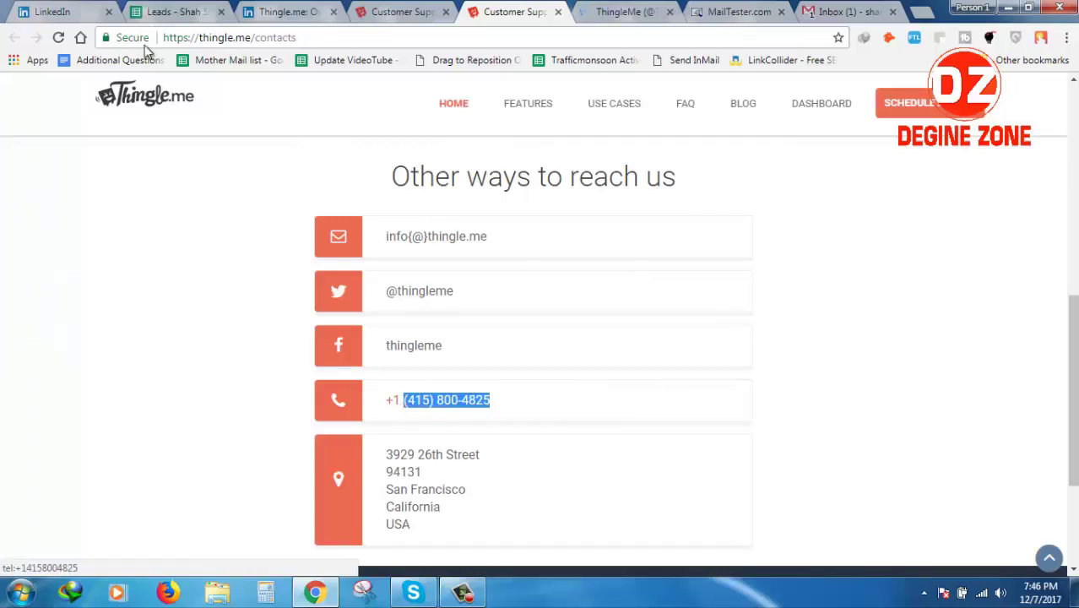
left_click(133, 10)
left_click(740, 334)
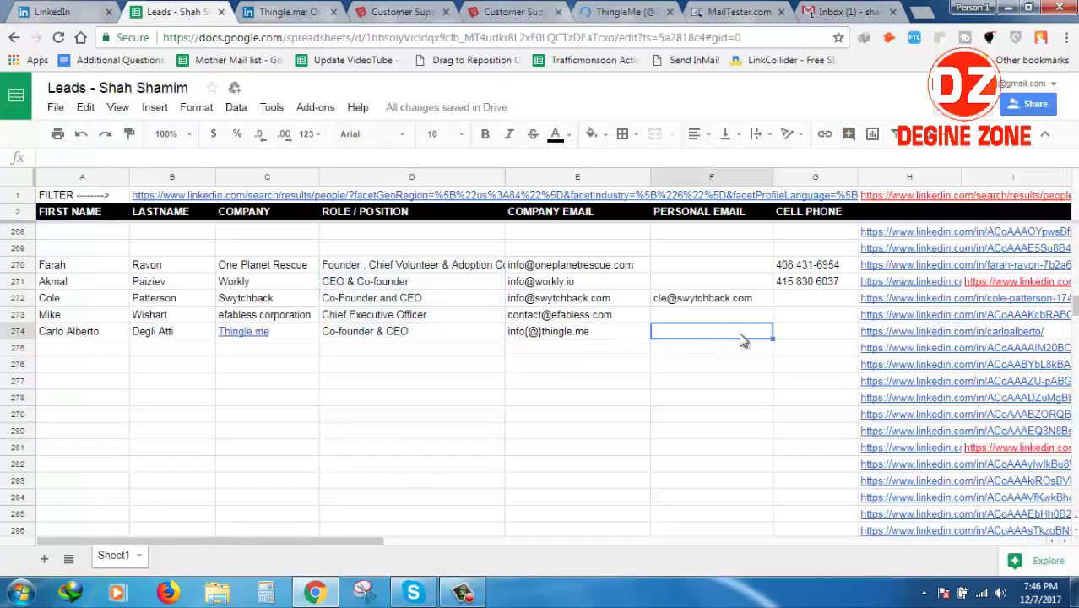
left_click(791, 333)
key("ctrl+v")
left_click(763, 359)
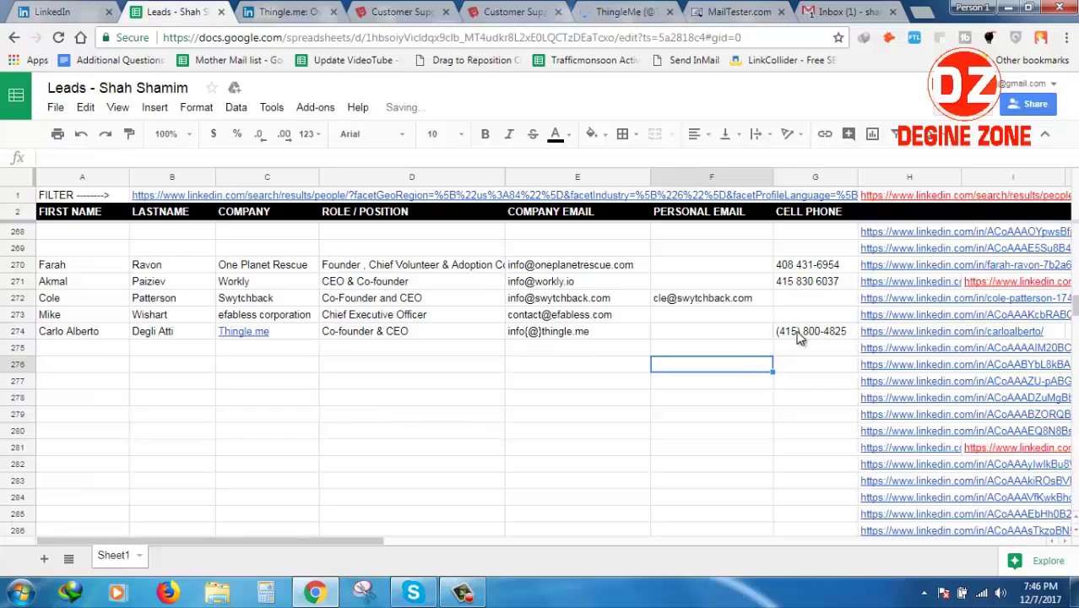
Strip the brackets and dash from the G274 phone number, leaving only spaces.
double_click(786, 330)
key("Delete")
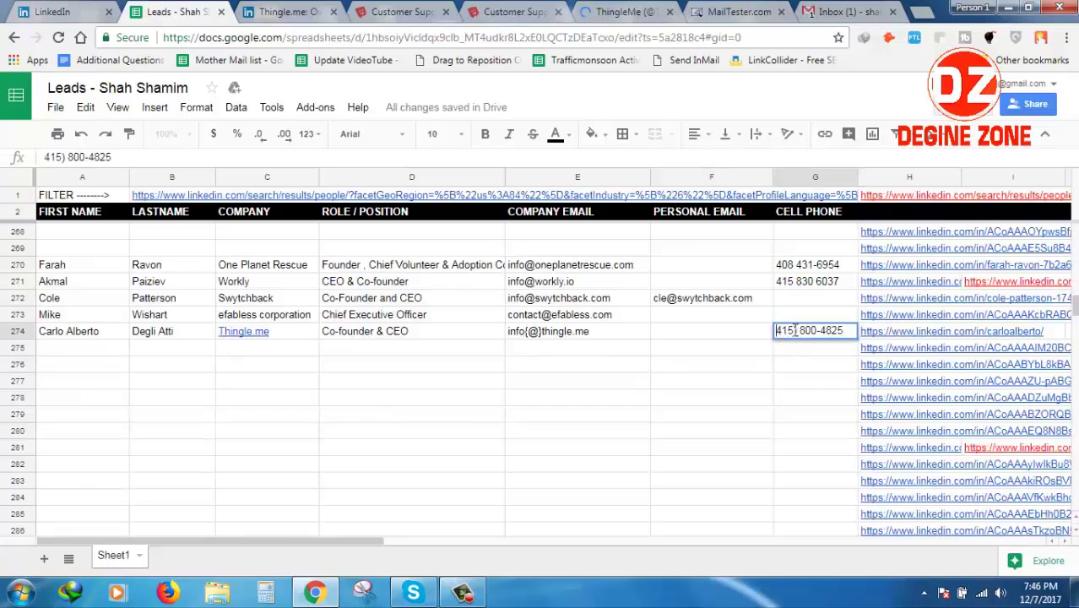
key("BackSpace")
key("Return")
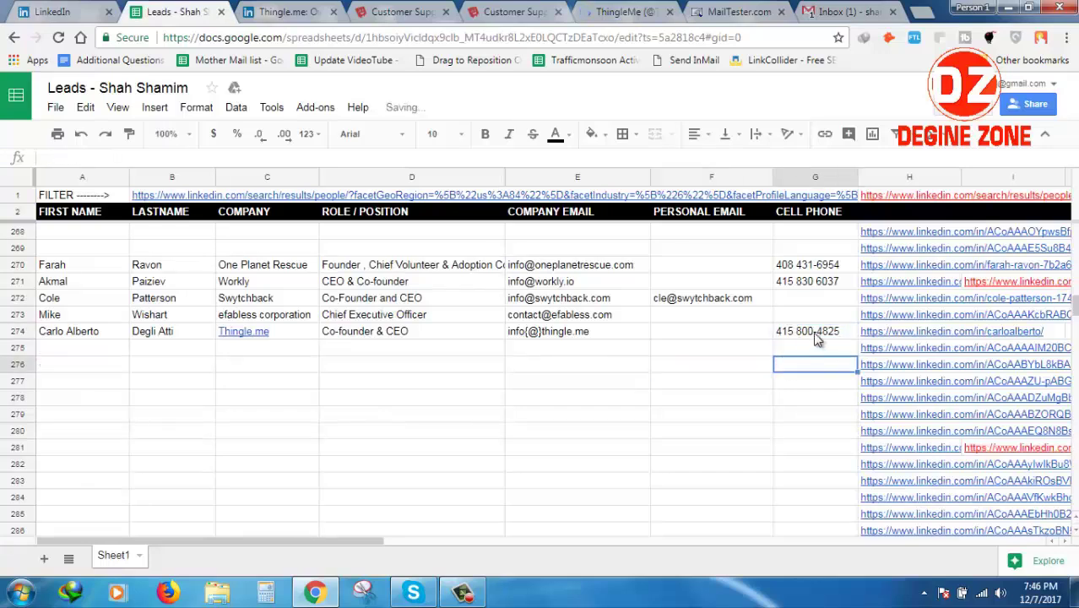
left_click(814, 334)
double_click(814, 331)
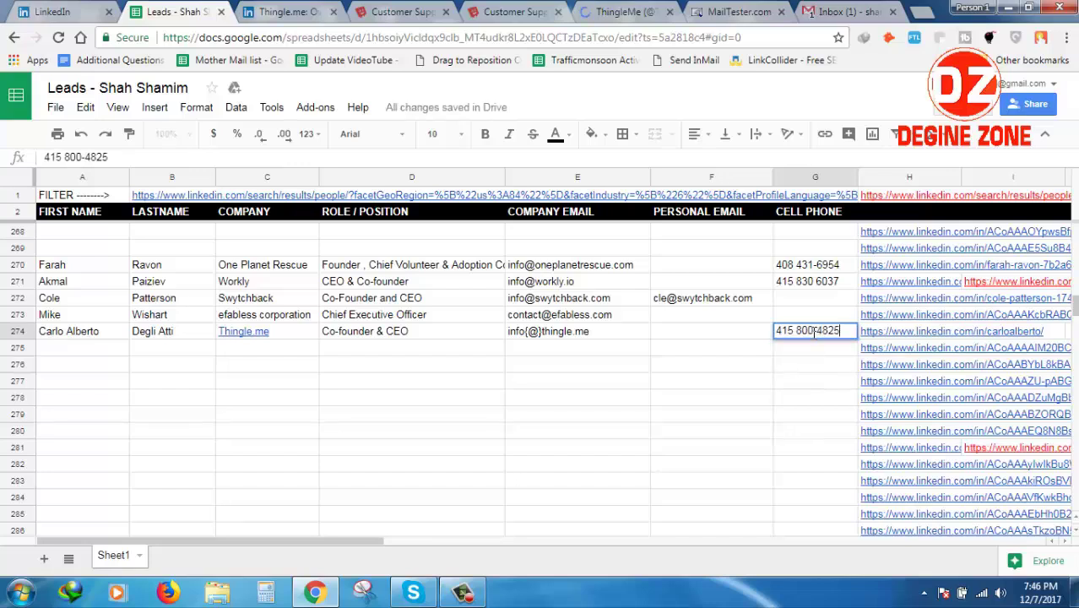
key("Return")
left_click(817, 336)
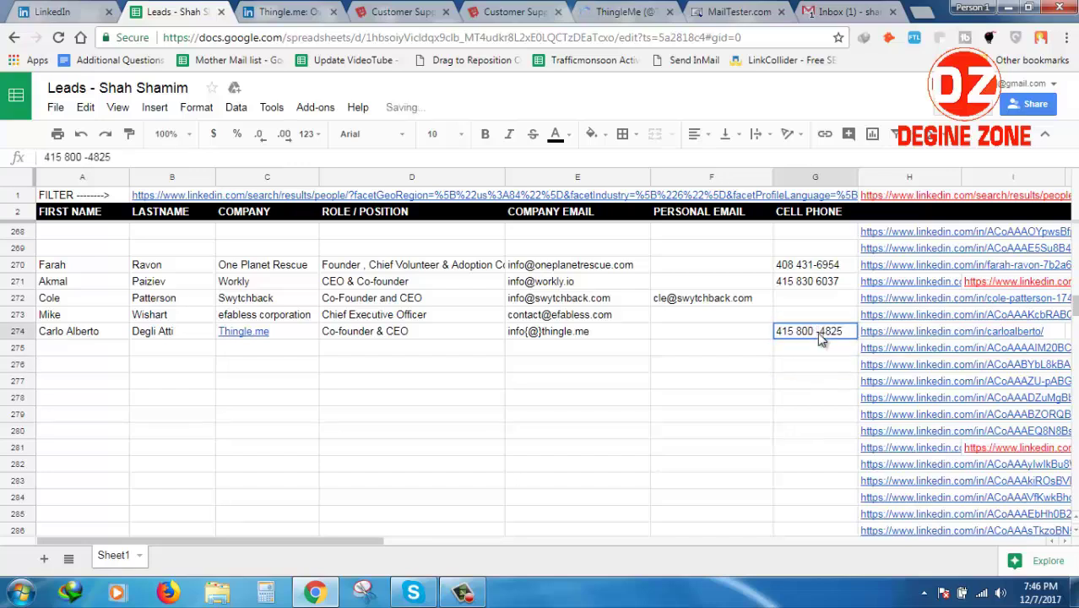
double_click(823, 331)
key("BackSpace")
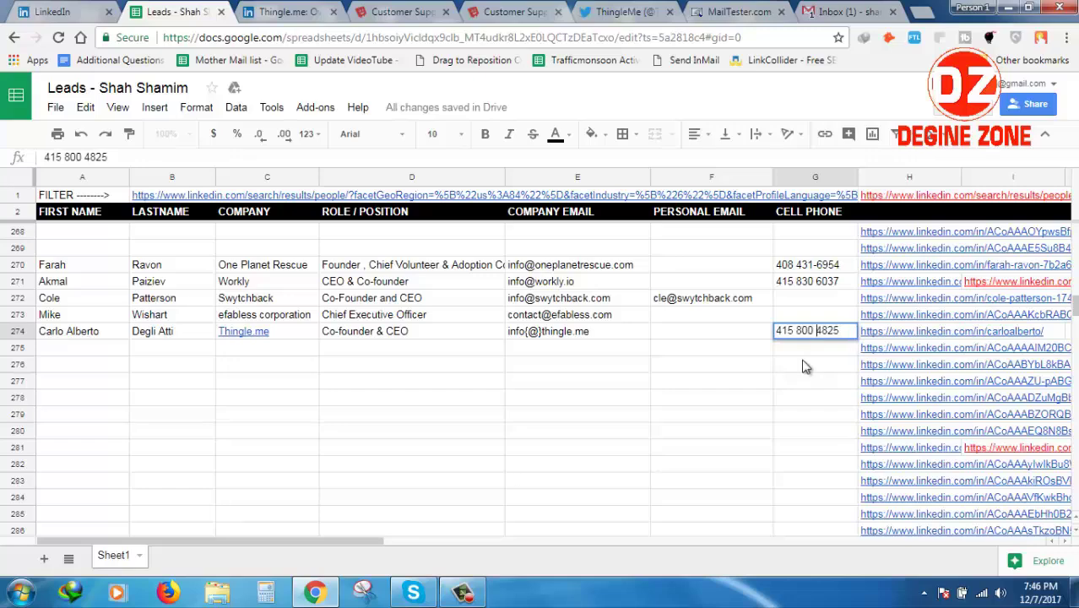
left_click(804, 366)
scroll(249, 346, "down", 1)
left_click(890, 314)
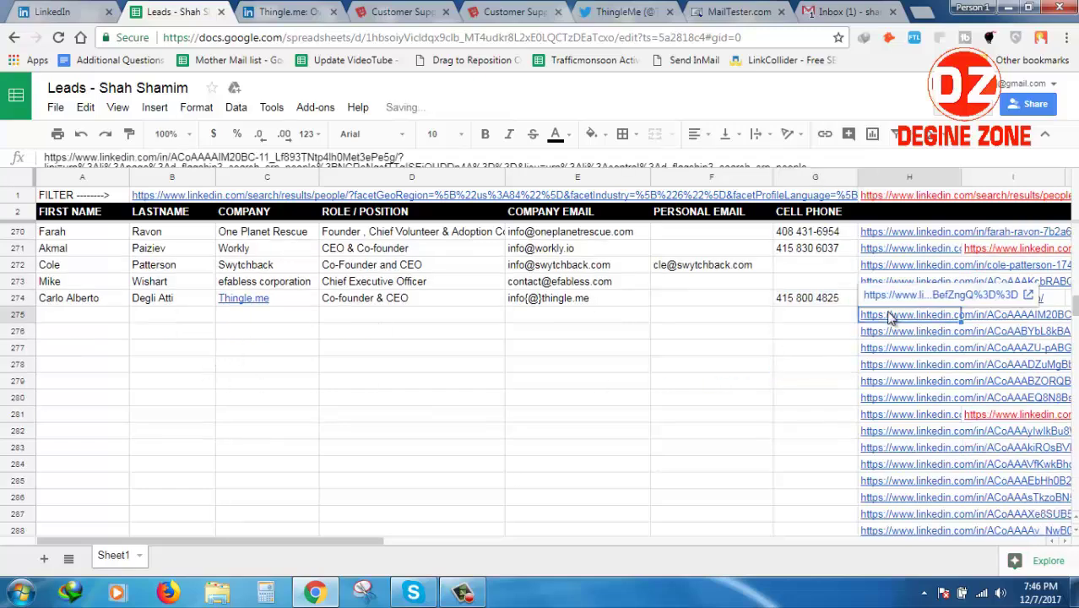
Open the next prospect's LinkedIn profile and close the finished Thingle.me tabs.
left_click(895, 314)
left_click(372, 12)
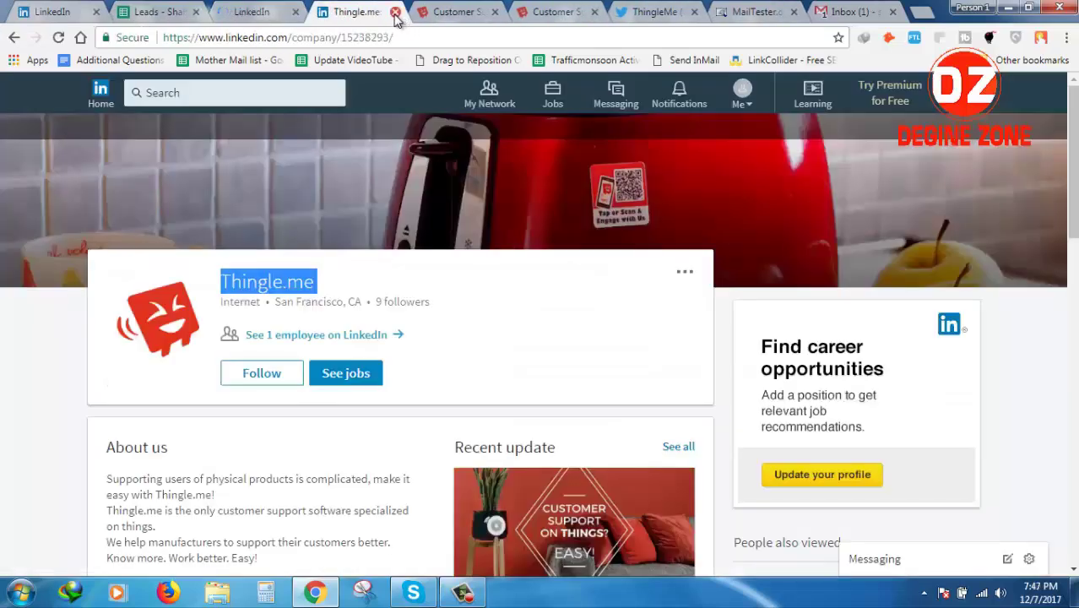
left_click(394, 12)
left_click(395, 11)
left_click(394, 12)
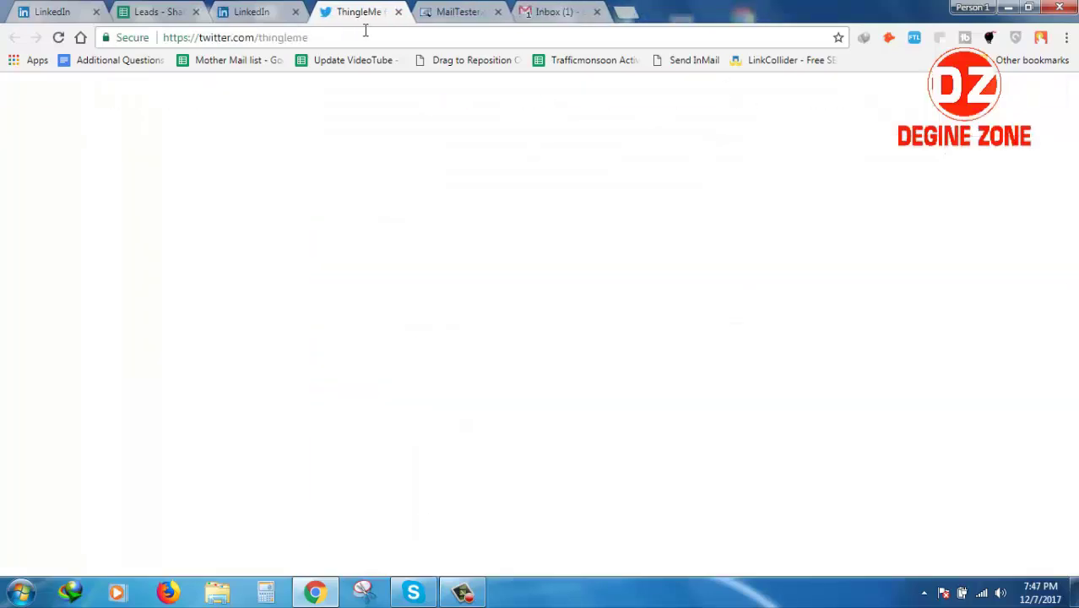
left_click(262, 12)
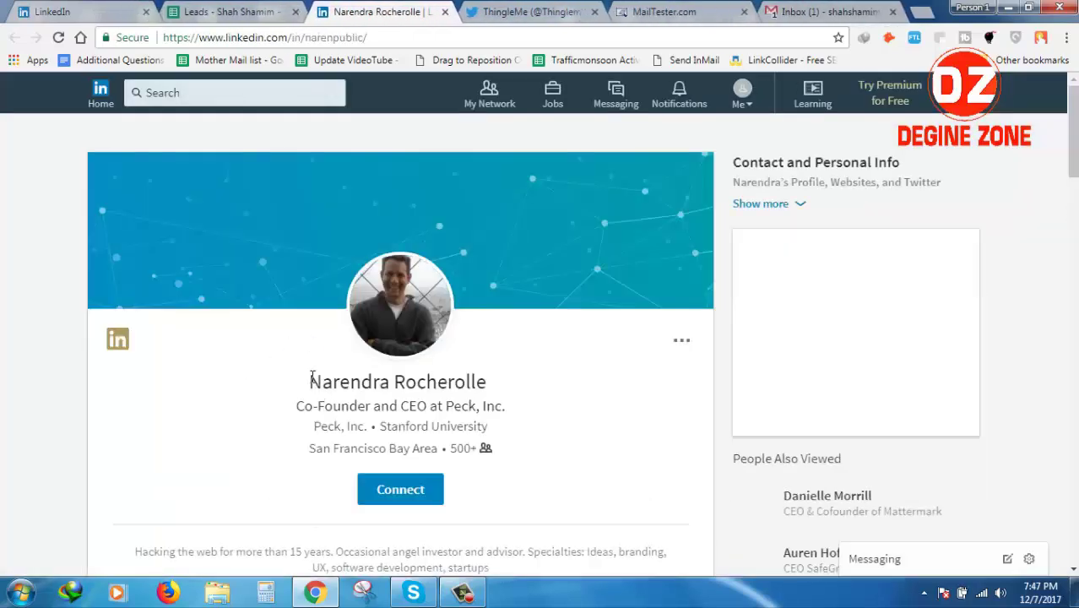
Put the prospect's first name in A275 and last name in B275.
left_click_drag(309, 382, 487, 382)
key("ctrl+c")
left_click(221, 12)
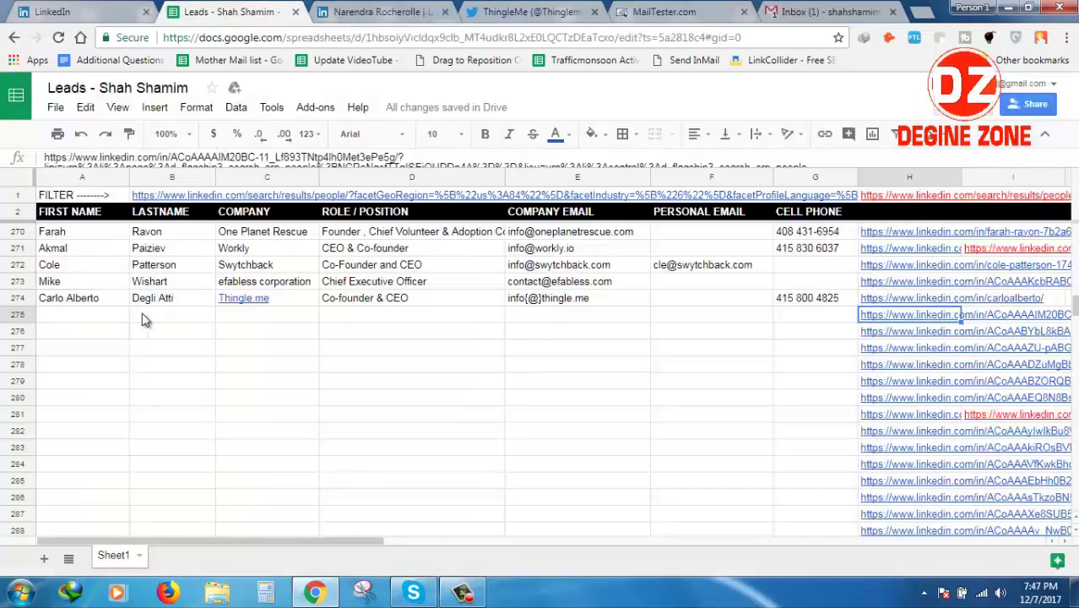
left_click(108, 314)
key("ctrl+v")
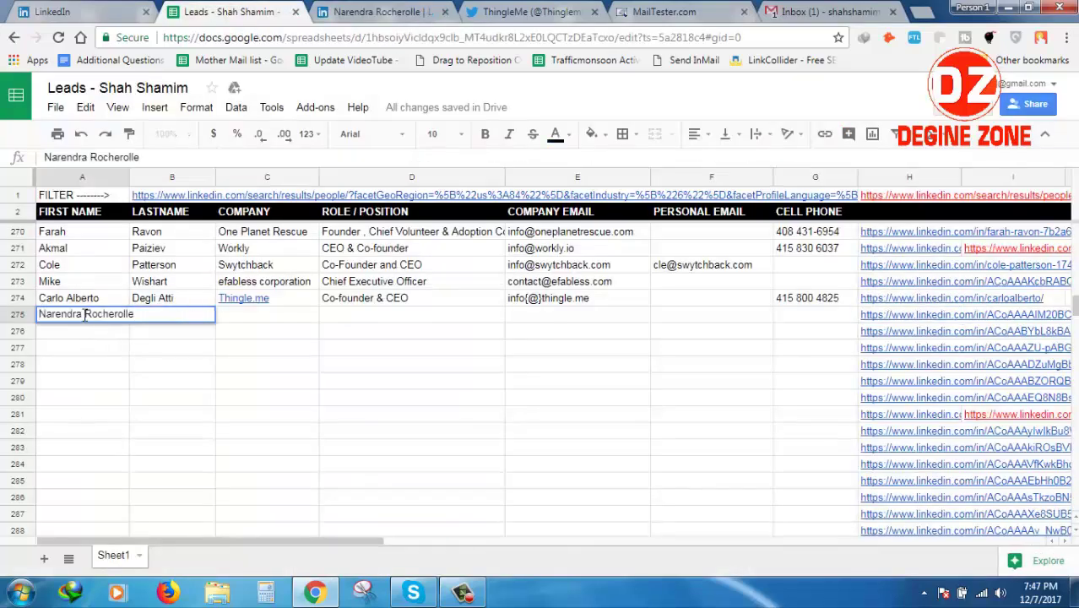
left_click_drag(82, 314, 143, 314)
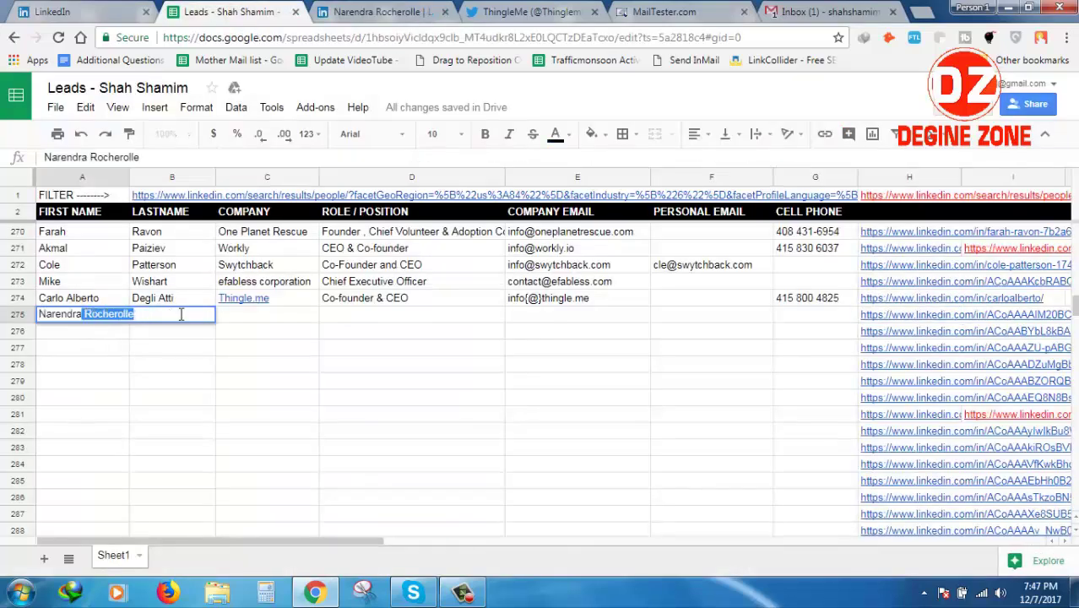
key("ctrl+x")
left_click(158, 355)
left_click(166, 314)
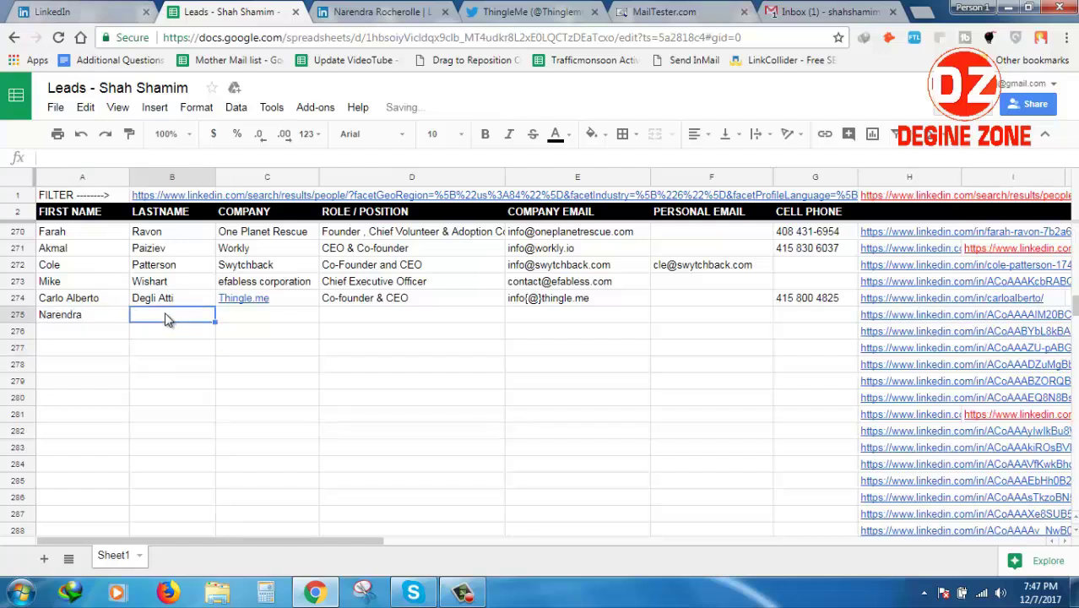
key("ctrl+v")
left_click(262, 316)
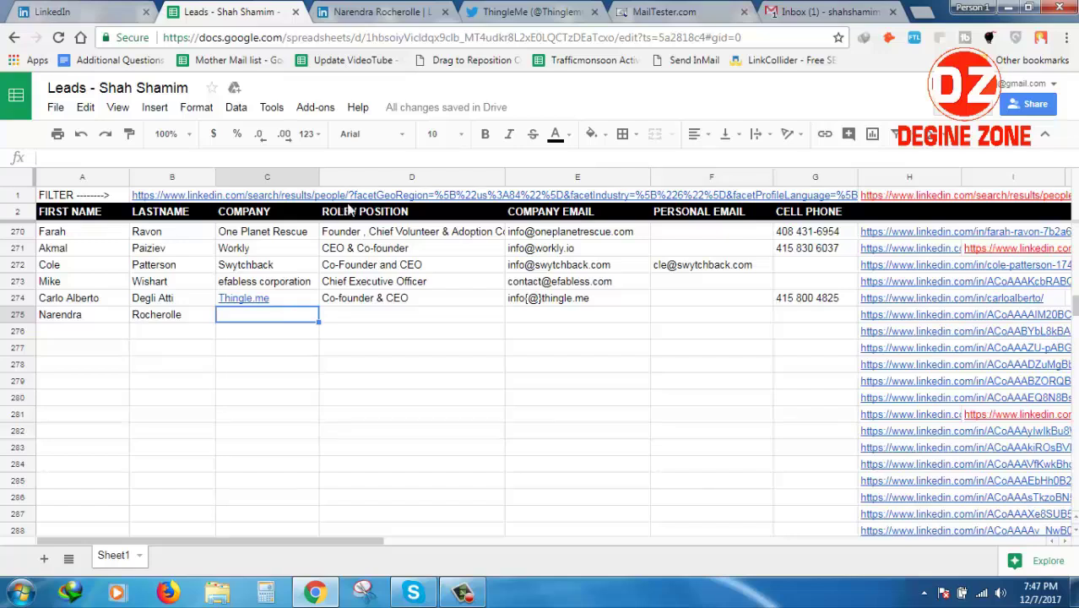
Paste the job title Co-Founder and CEO as plain text into C275.
left_click(361, 10)
scroll(363, 400, "down", 2)
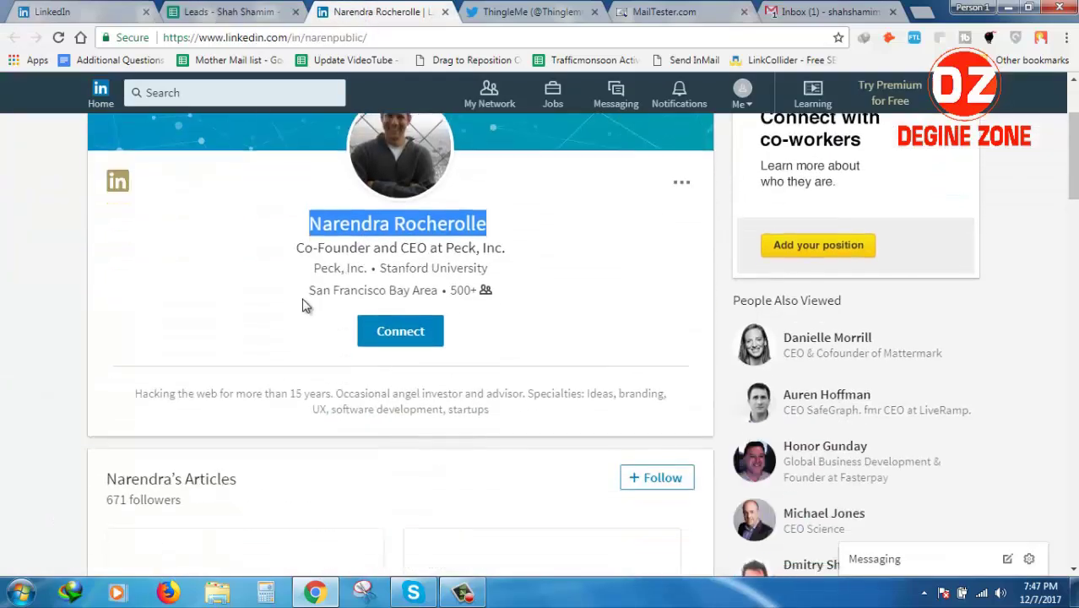
left_click_drag(296, 247, 428, 251)
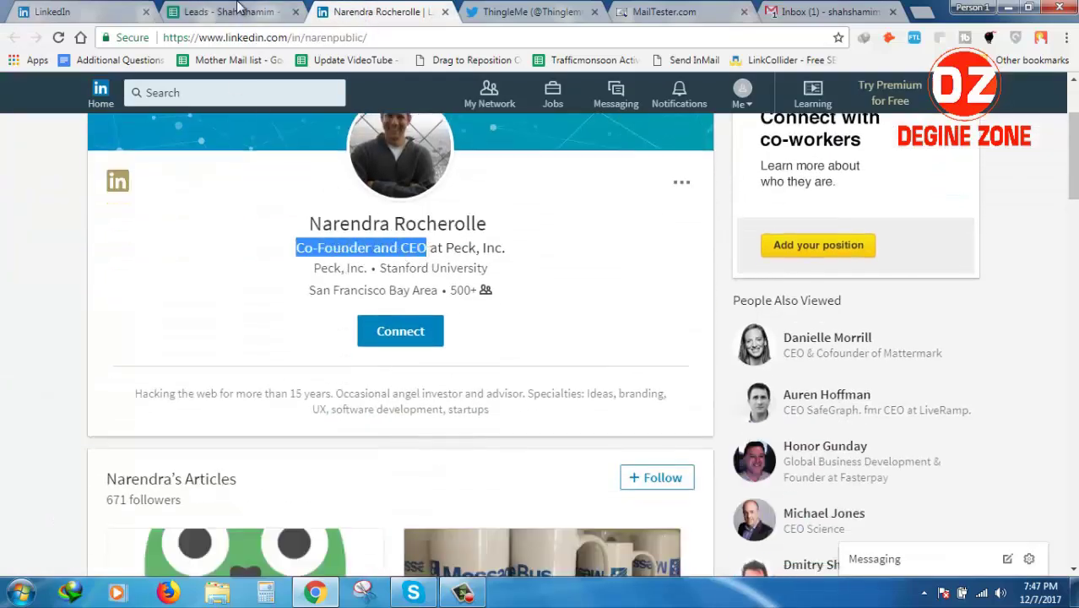
left_click(239, 9)
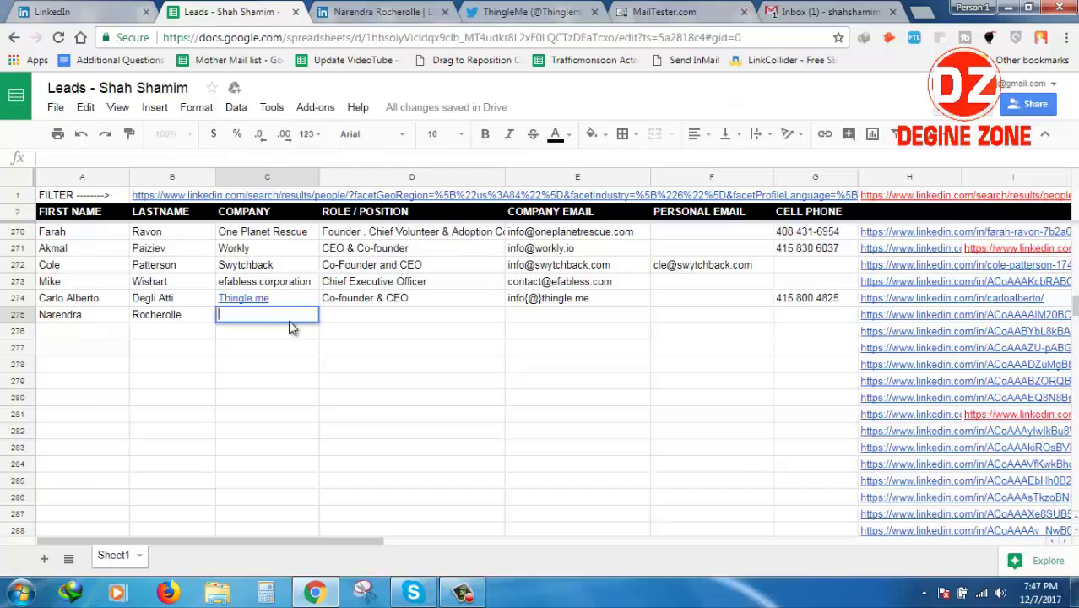
left_click(291, 365)
left_click(287, 321)
key("ctrl+v")
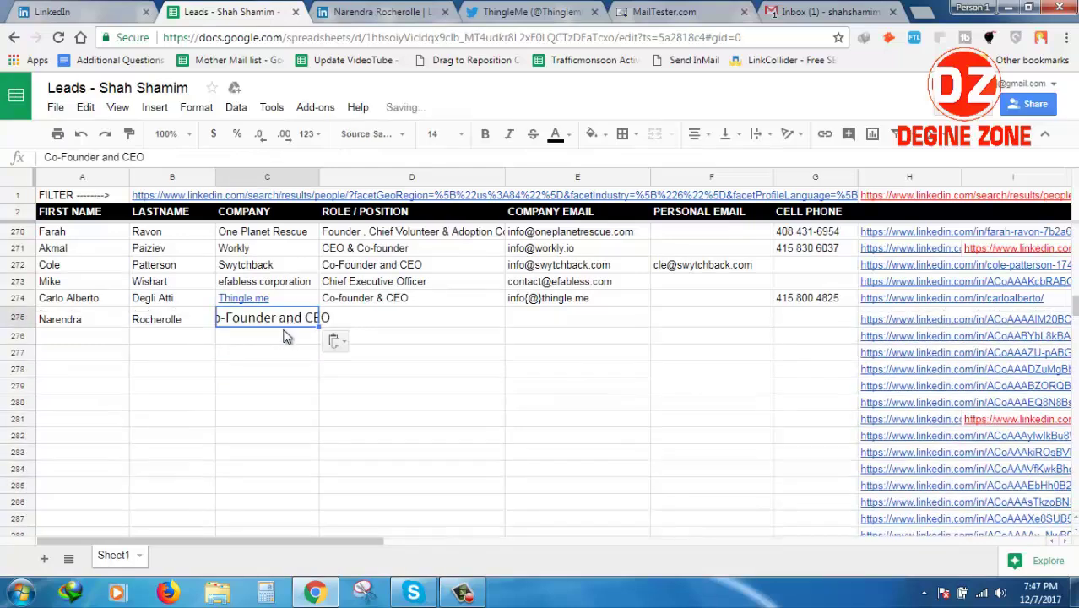
key("ctrl+z")
double_click(284, 318)
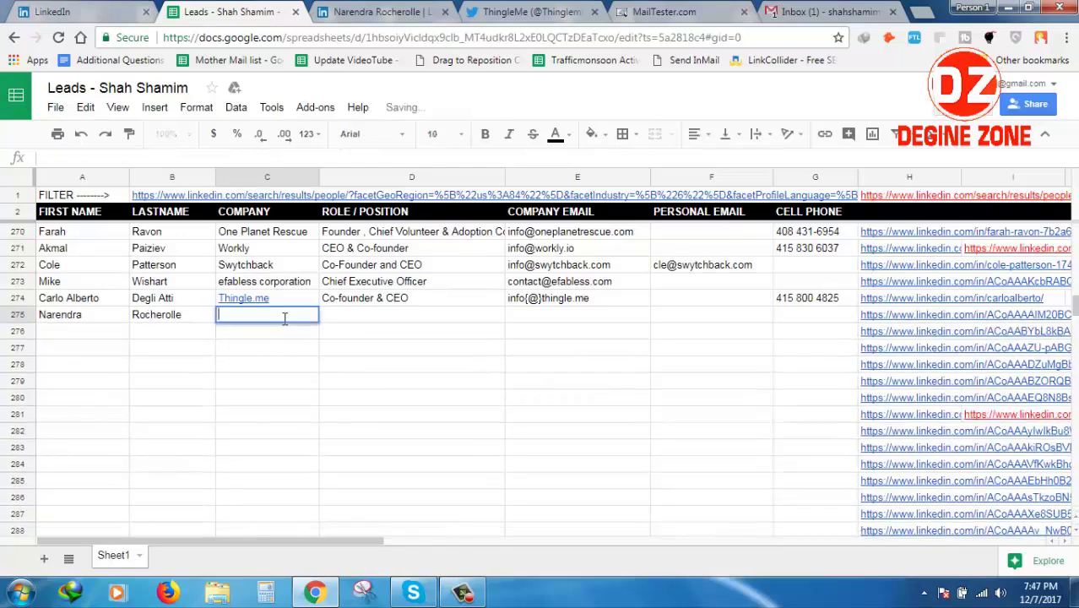
key("ctrl+v")
left_click(270, 367)
left_click(296, 321)
key("ctrl+c")
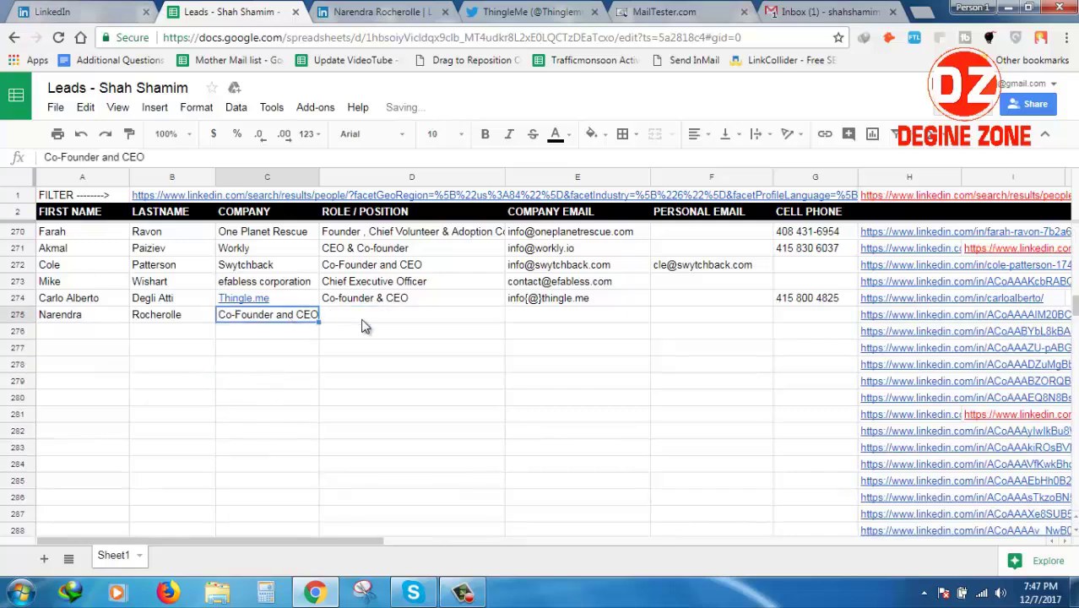
Place the Co-Founder and CEO title in the role cell D275.
left_click(361, 325, "shift")
left_click_drag(355, 416, 342, 433)
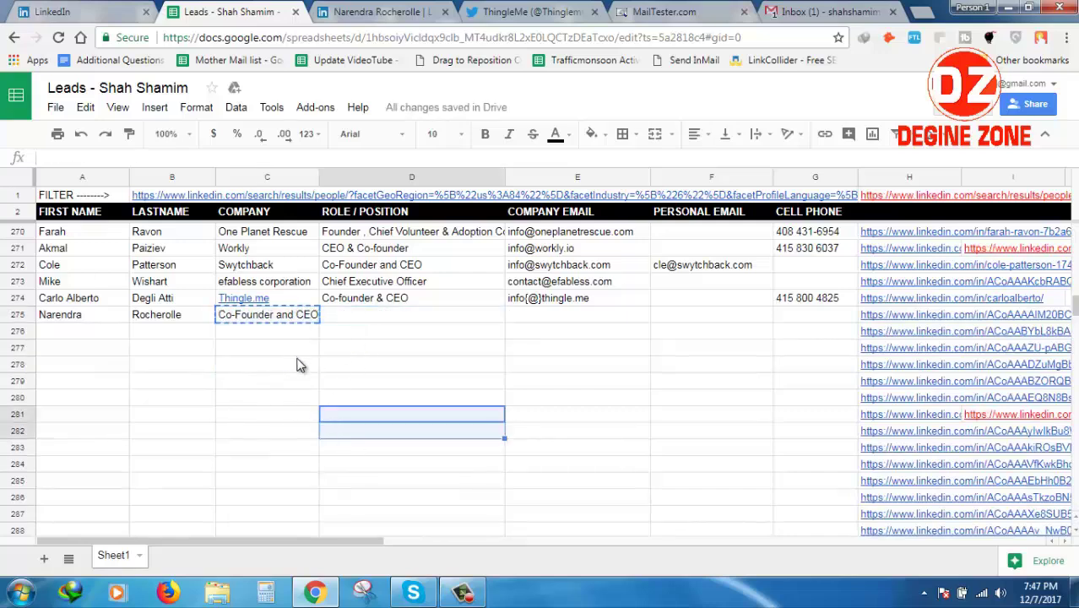
left_click(297, 316)
left_click(364, 317, "shift")
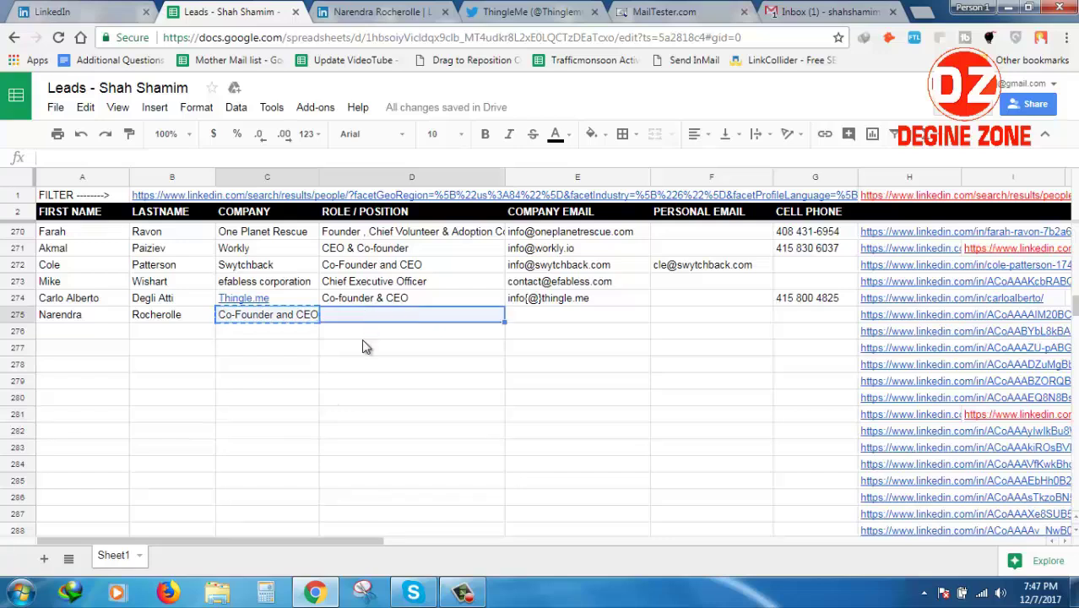
left_click(329, 409)
left_click(301, 325)
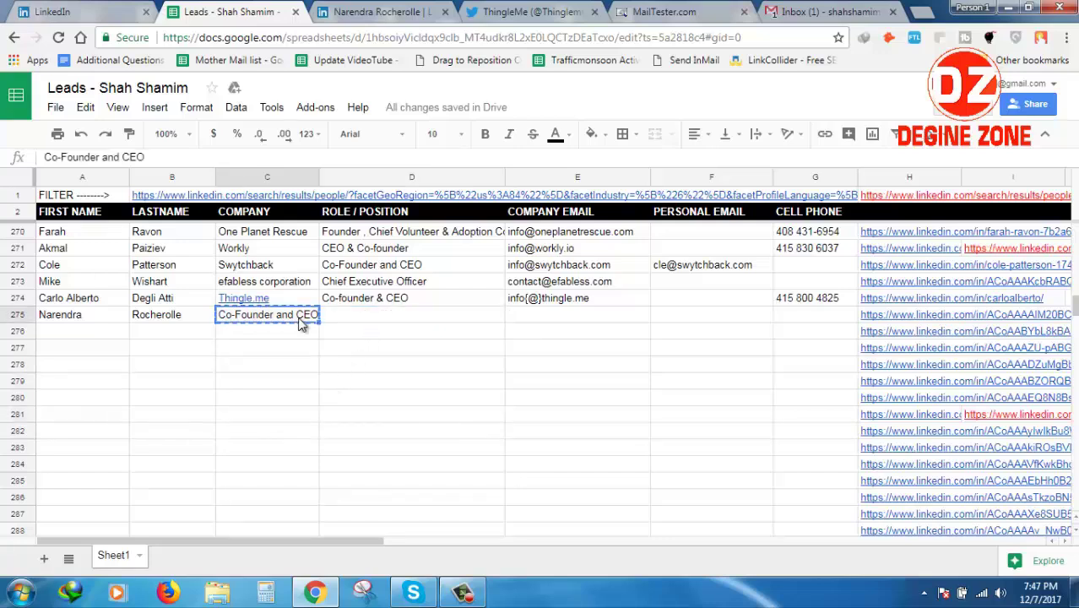
left_click(372, 315)
key("ctrl+v")
left_click(375, 349)
Close the ThingleMe Twitter tab and search Google for Peck, Inc. from the profile.
left_click(532, 12)
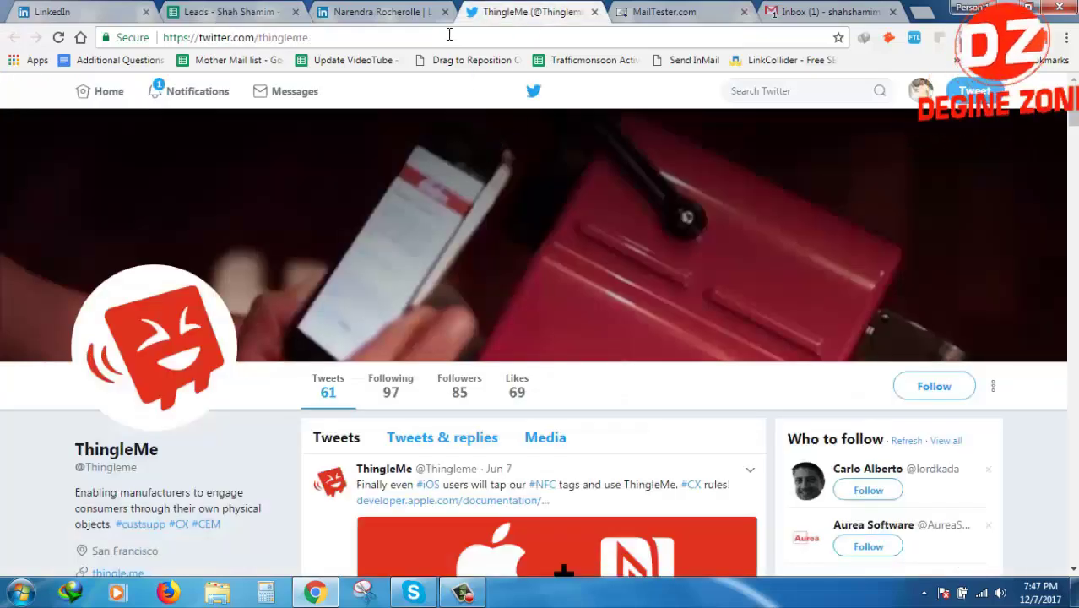
left_click(592, 11)
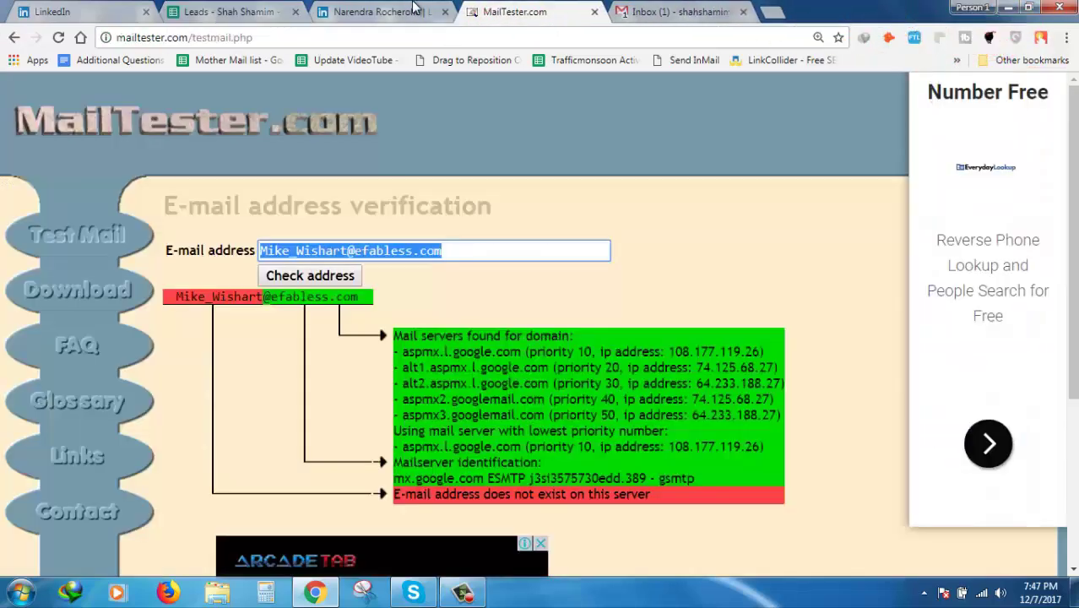
left_click(417, 12)
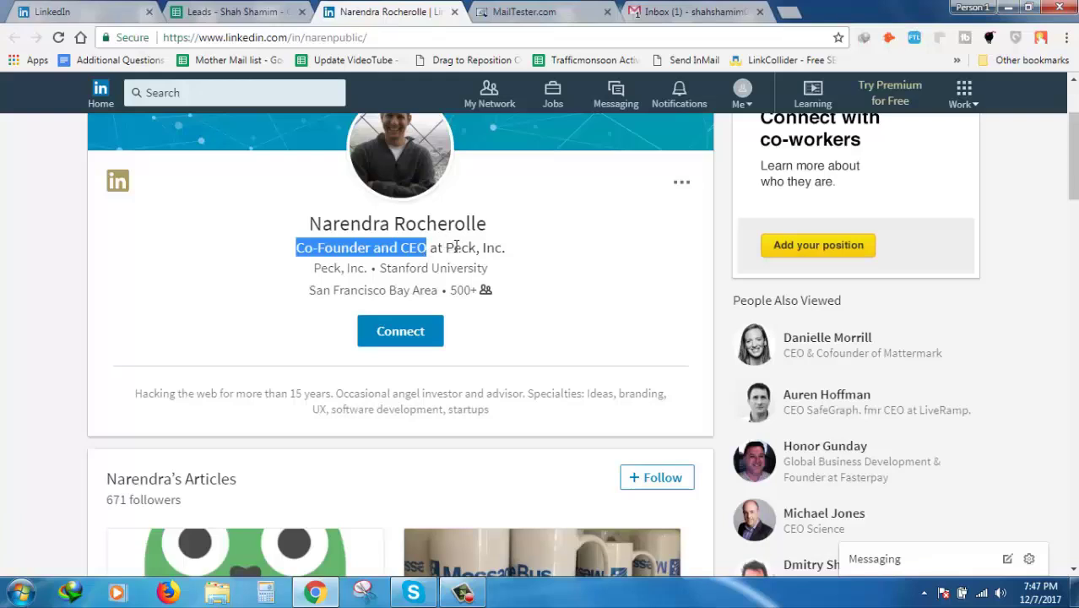
left_click_drag(445, 247, 510, 252)
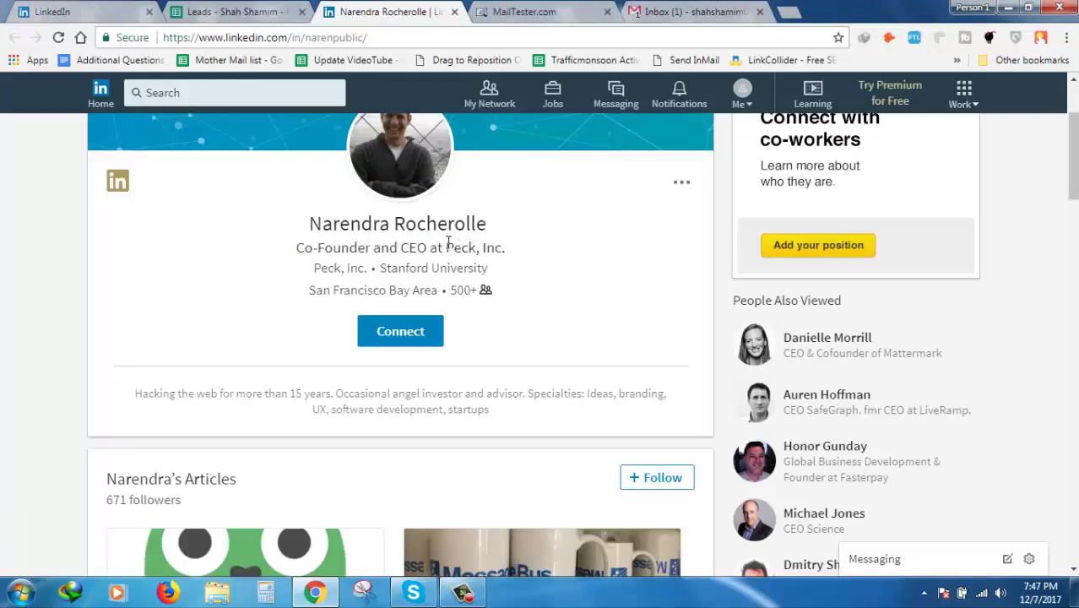
right_click(498, 247)
left_click(554, 279)
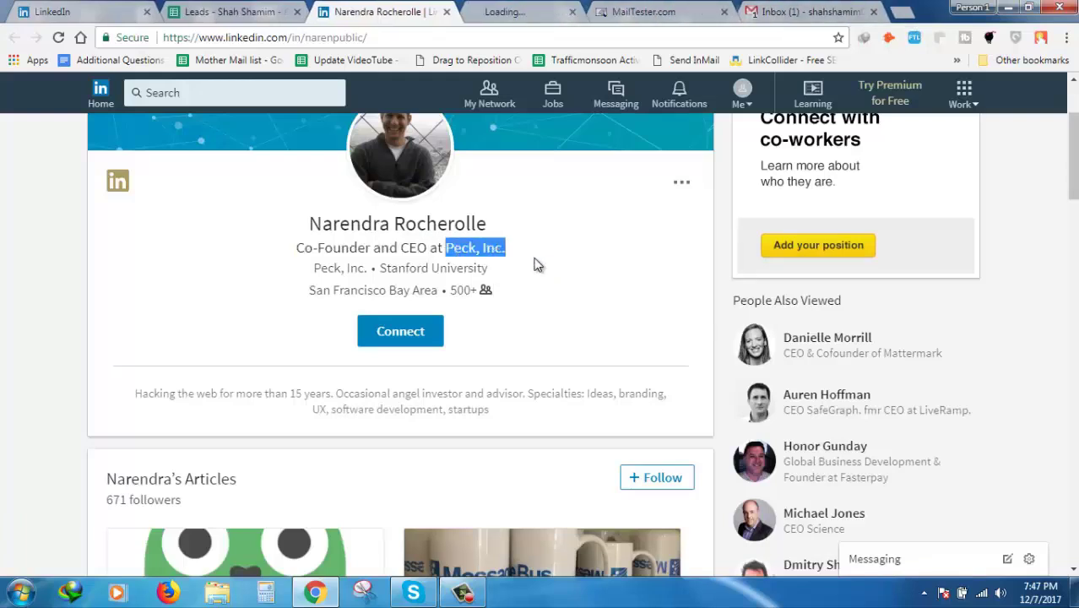
Enter Peck, Inc. as the company in C275.
left_click(253, 12)
left_click(277, 319)
type("Peck, Inc.")
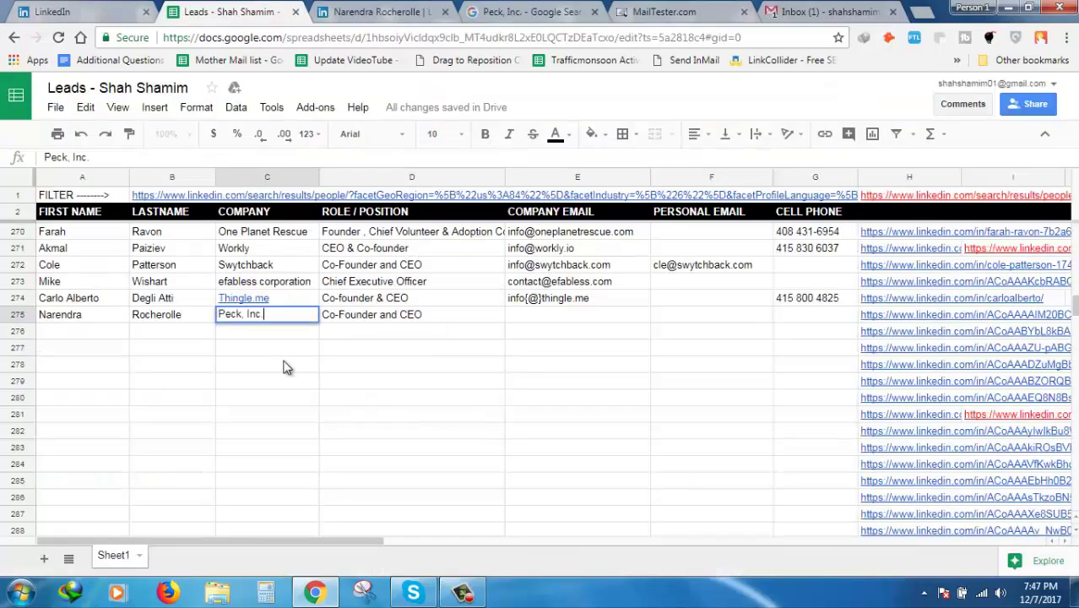
left_click(283, 366)
Open the Peck website from the search results and Peck, Inc.'s LinkedIn company page.
left_click(523, 8)
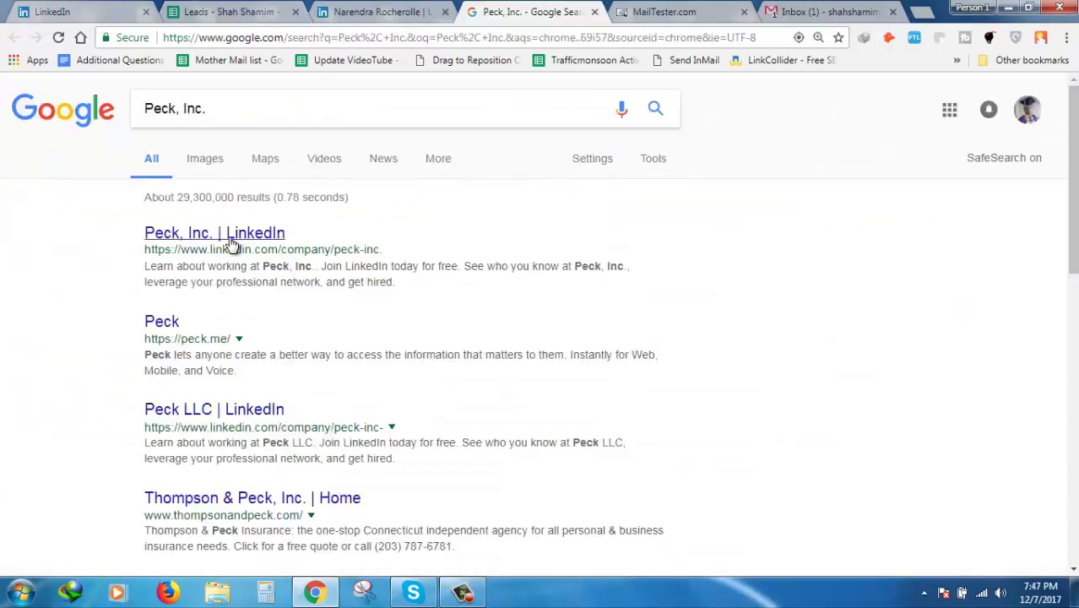
left_click(172, 329)
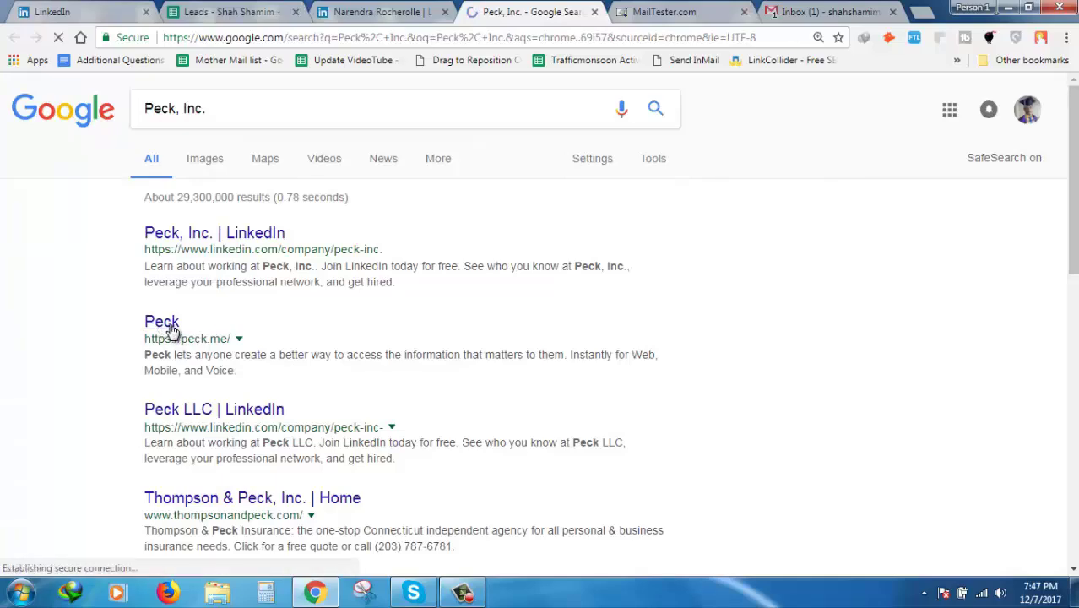
key("ctrl+shift+Tab")
scroll(212, 437, "down", 5)
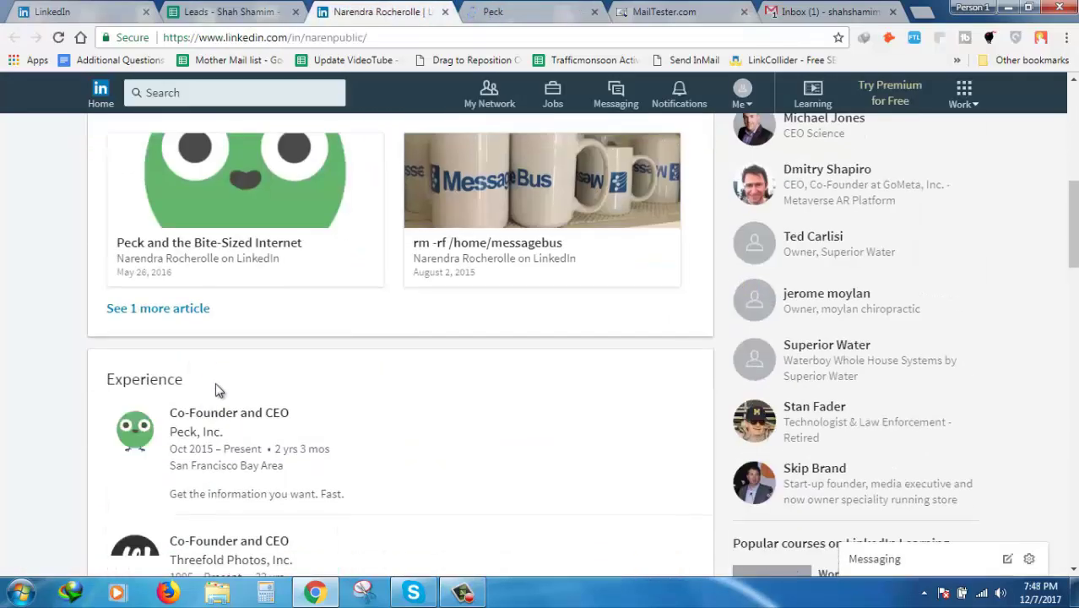
left_click(221, 436)
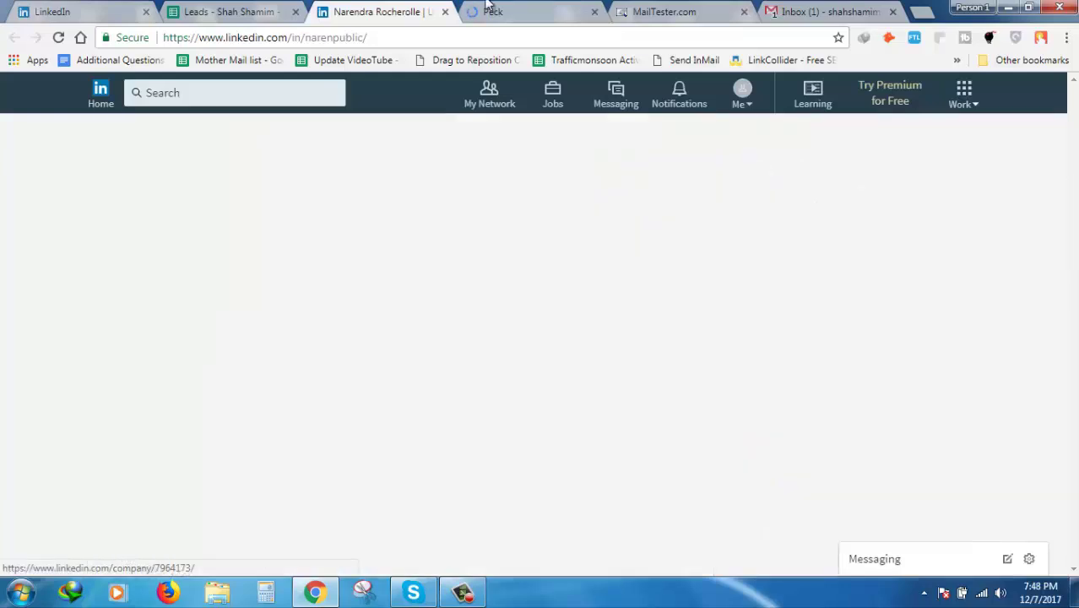
key("ctrl+Tab")
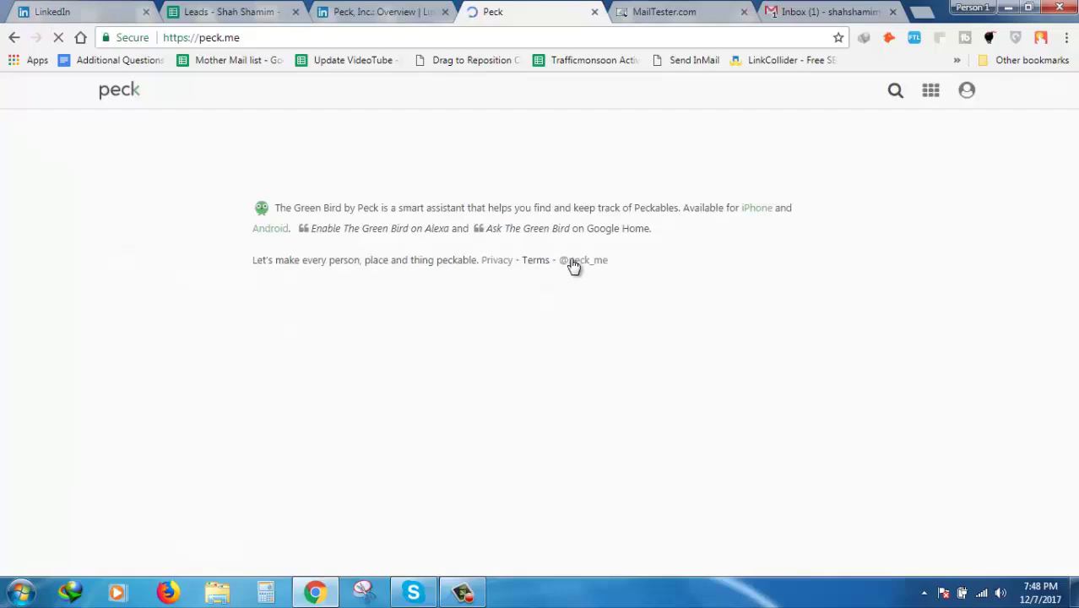
scroll(534, 371, "down", 4)
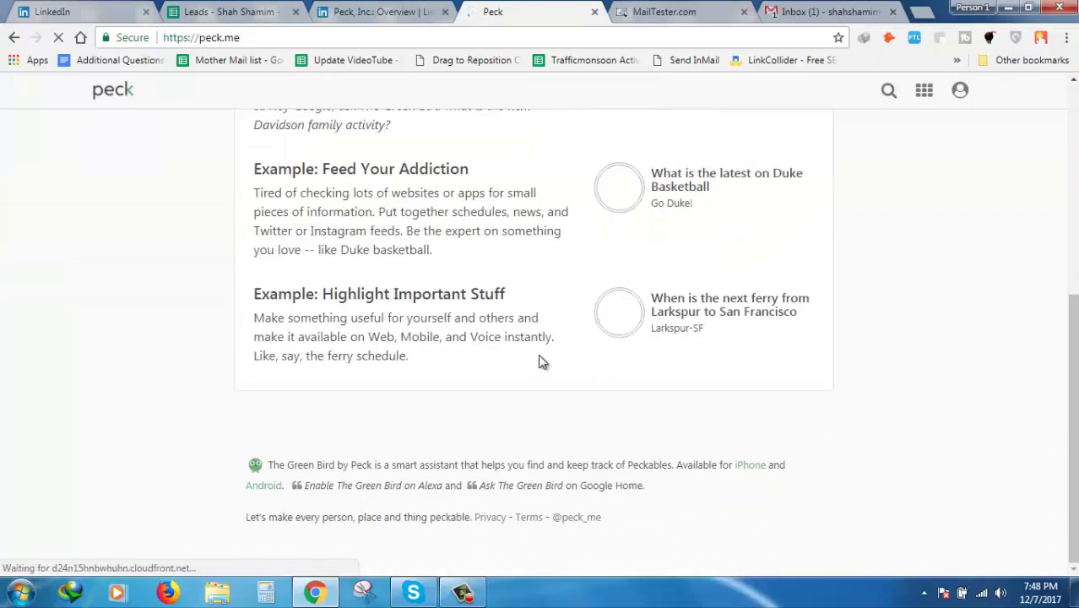
scroll(537, 420, "up", 5)
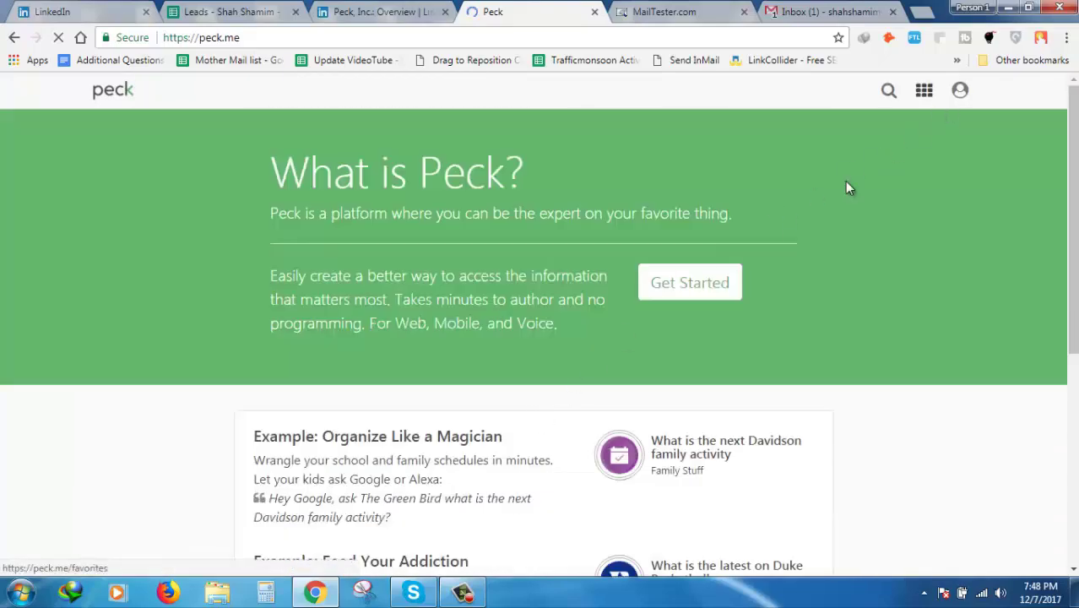
left_click(369, 5)
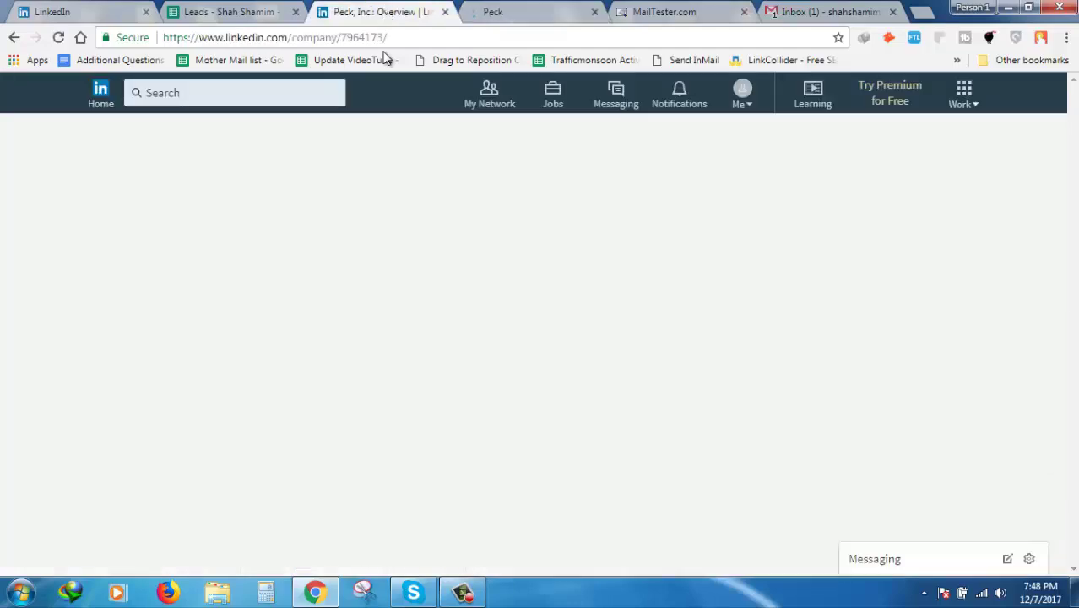
scroll(248, 477, "down", 5)
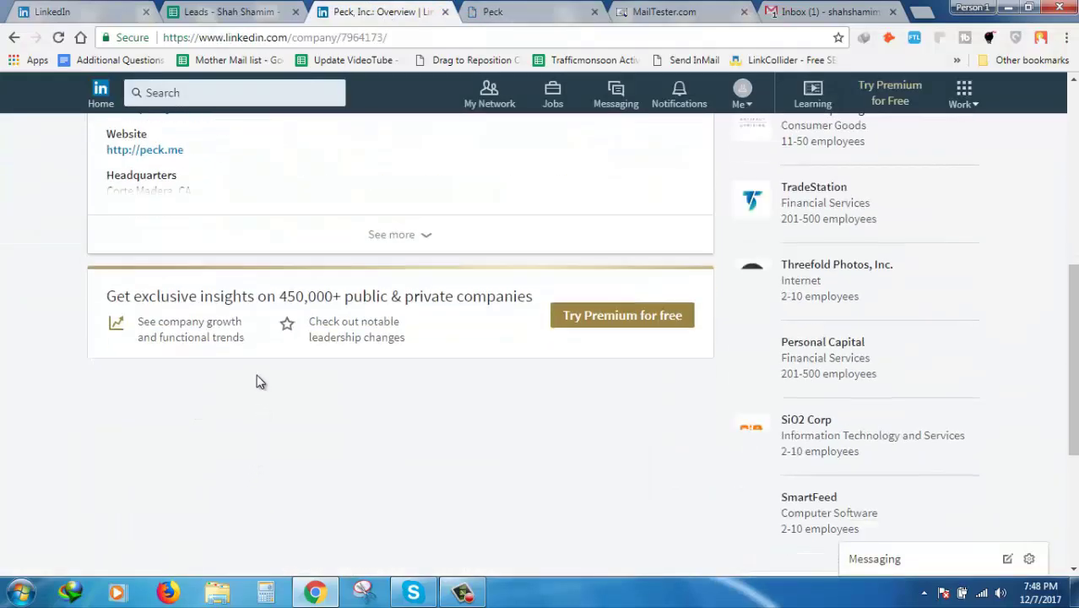
Browse the peck.me homepage, closing its Sign In prompts, finding no contact email.
left_click(564, 11)
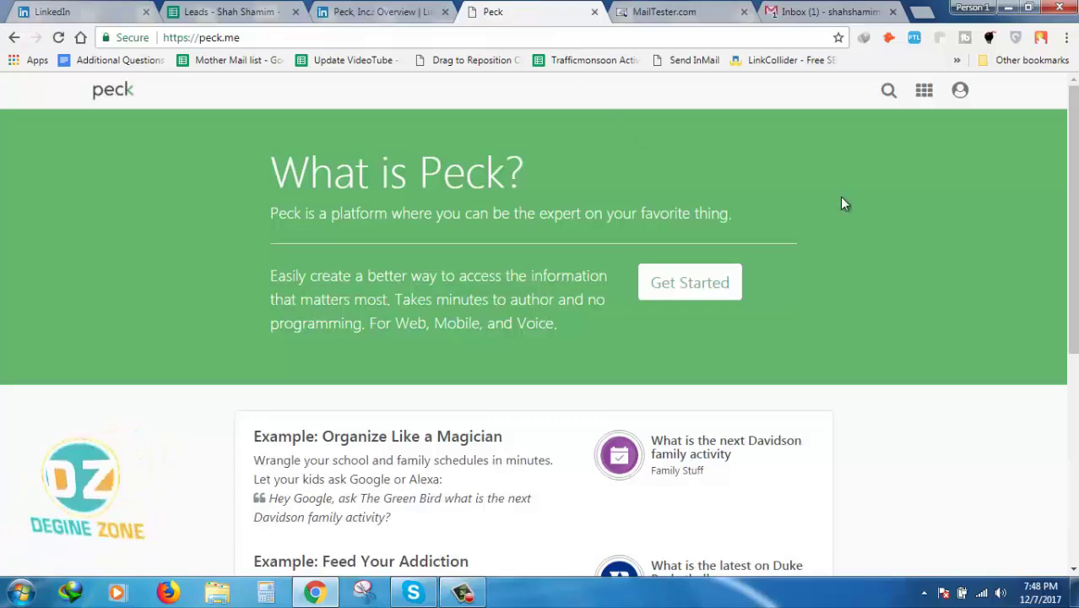
left_click(923, 91)
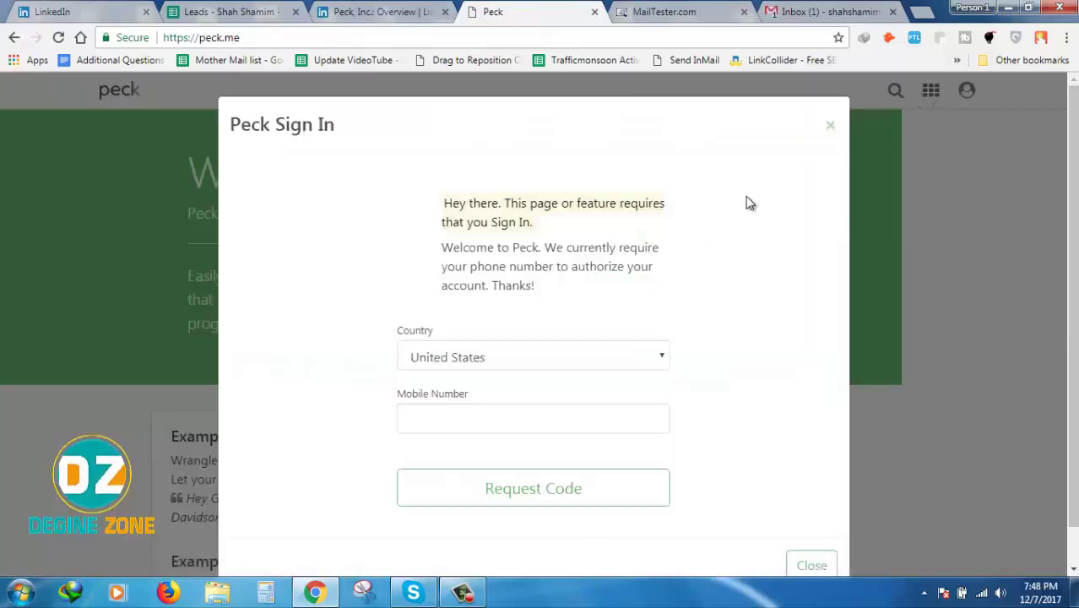
left_click(831, 125)
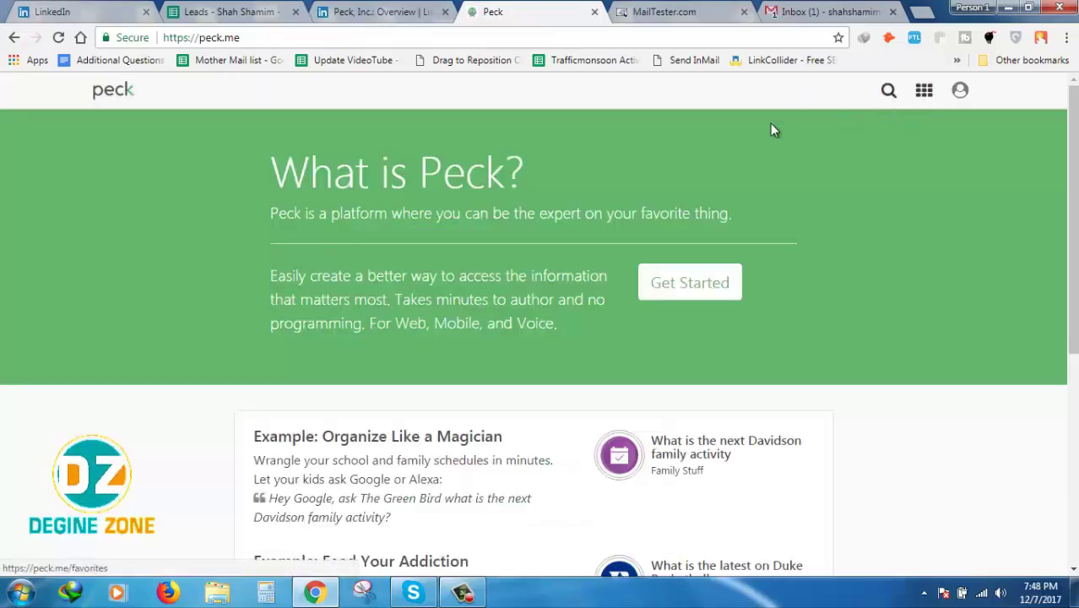
scroll(747, 411, "down", 5)
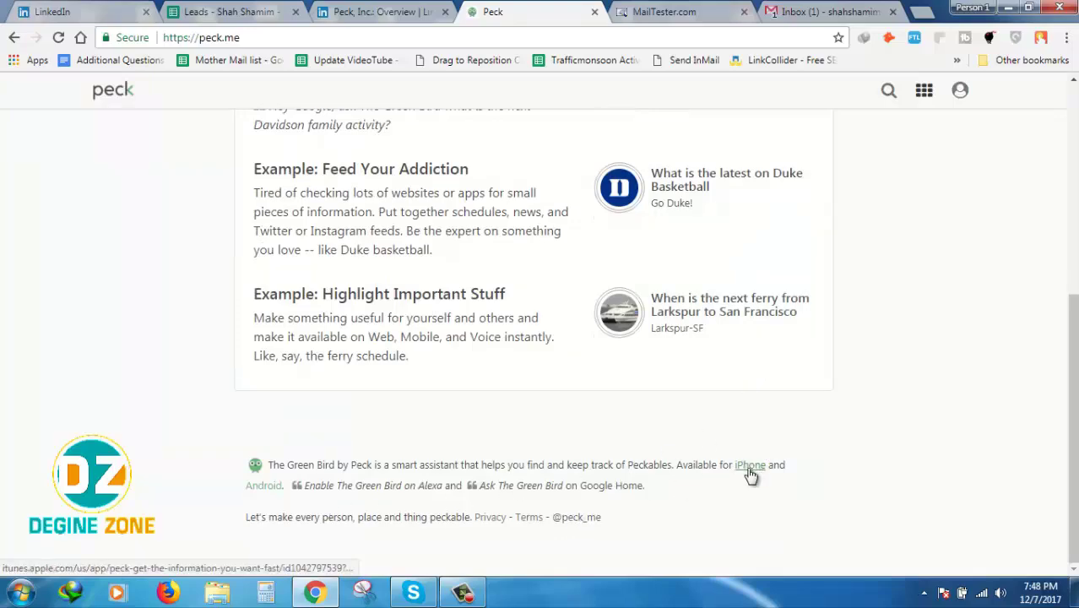
scroll(550, 406, "up", 5)
left_click(686, 287)
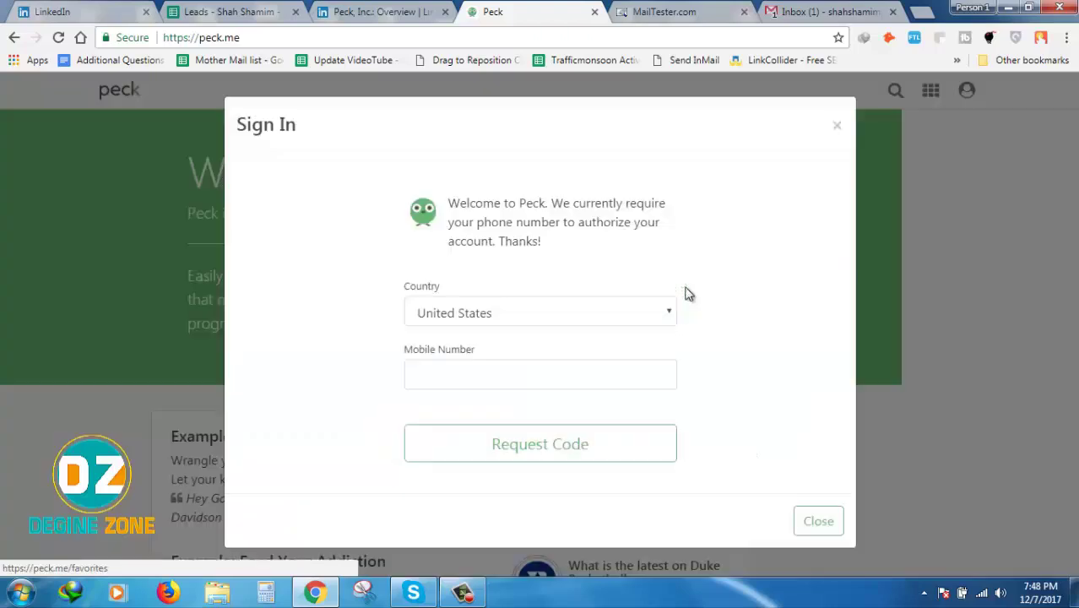
left_click(837, 127)
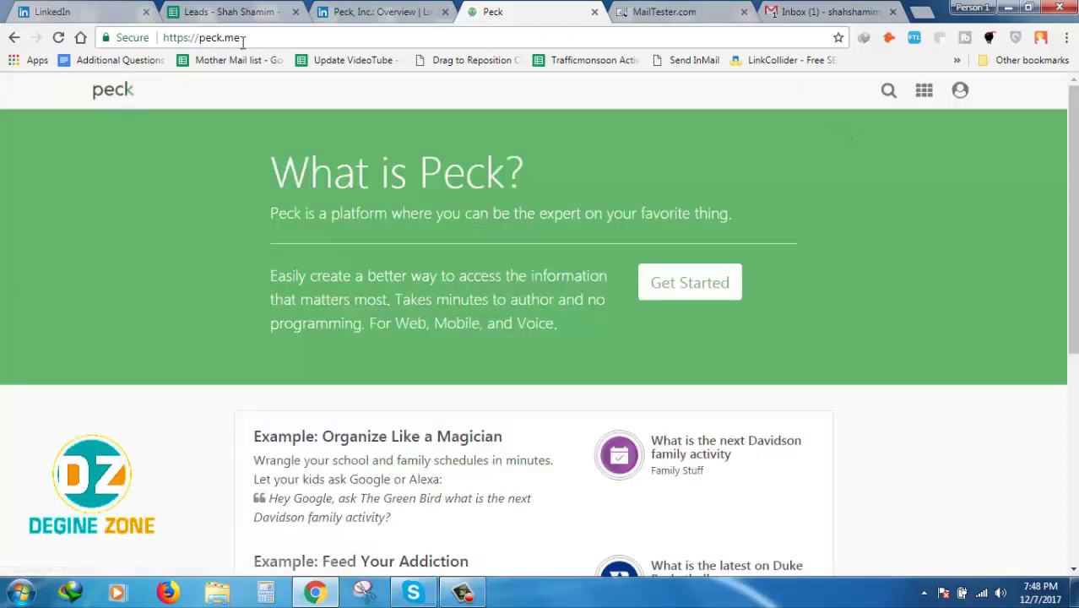
scroll(428, 258, "down", 5)
scroll(434, 358, "up", 5)
left_click_drag(200, 40, 153, 38)
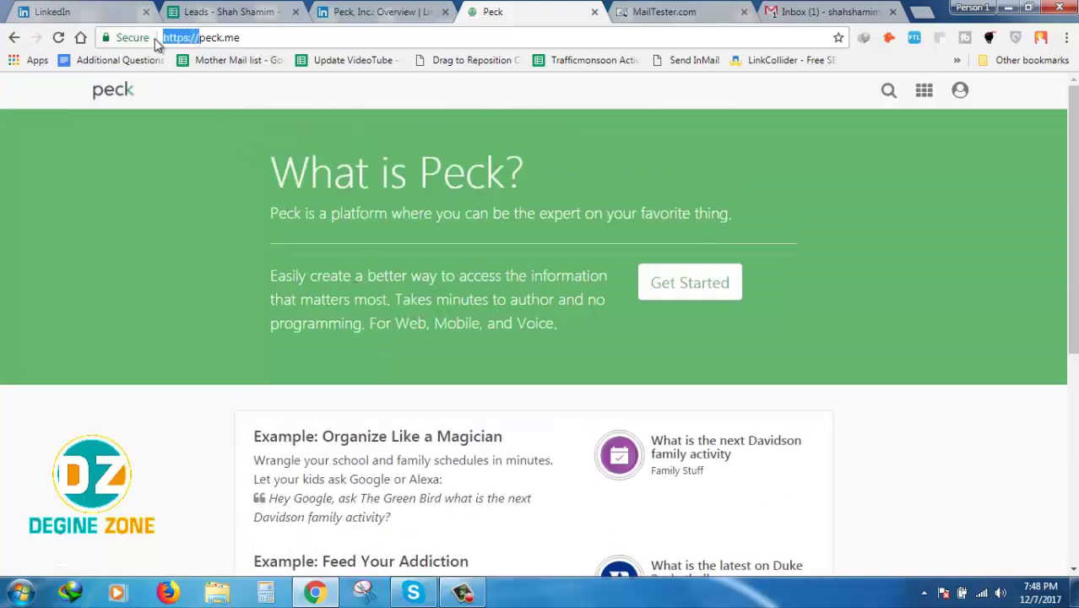
type("Email@")
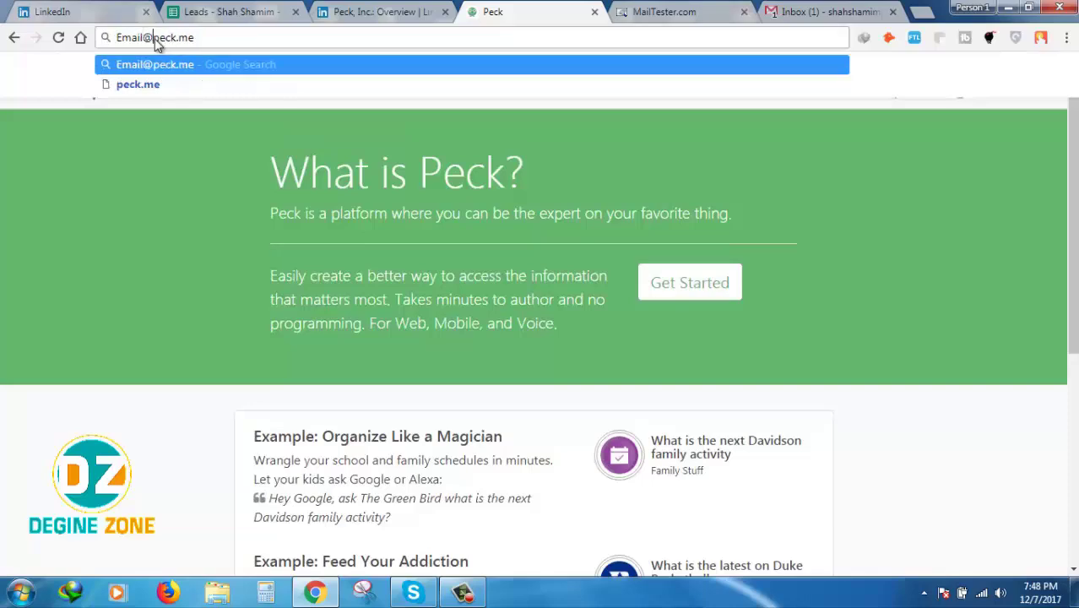
key("Return")
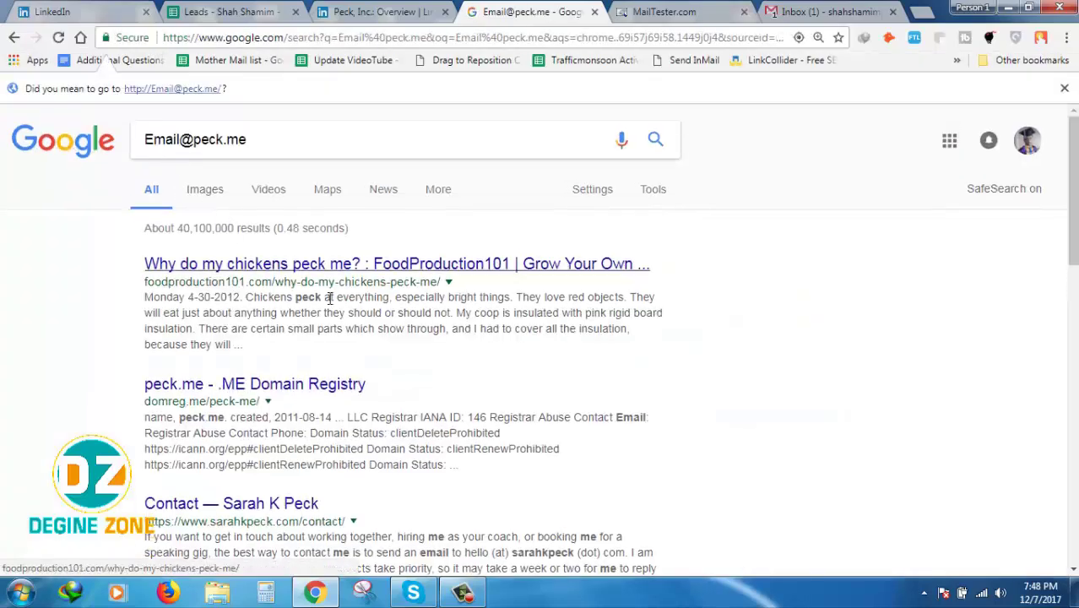
scroll(515, 245, "down", 3)
scroll(521, 232, "down", 4)
scroll(530, 221, "down", 1)
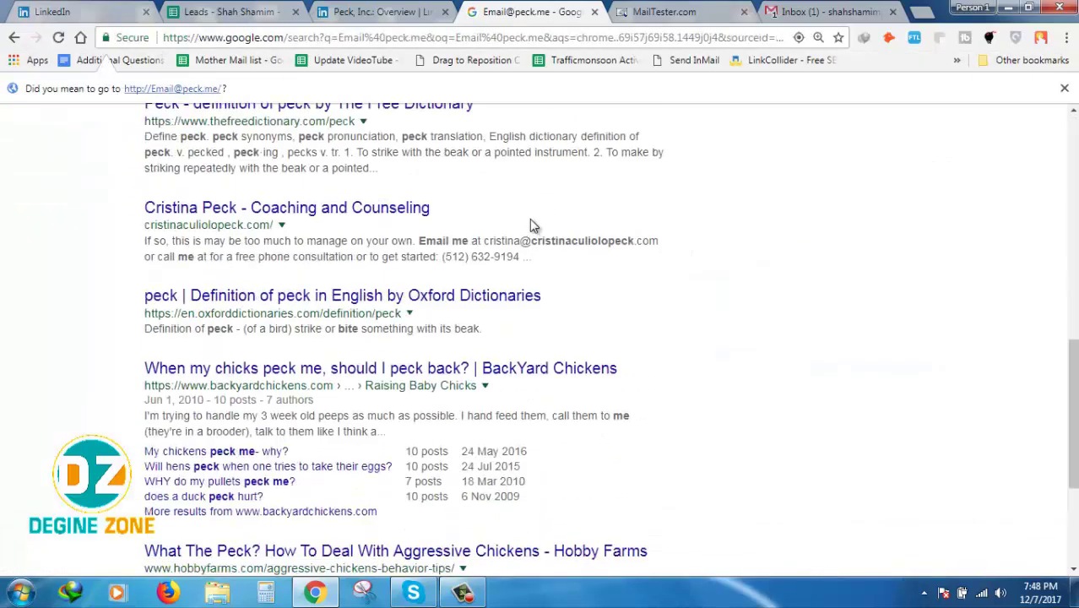
scroll(532, 221, "down", 3)
scroll(532, 221, "up", 5)
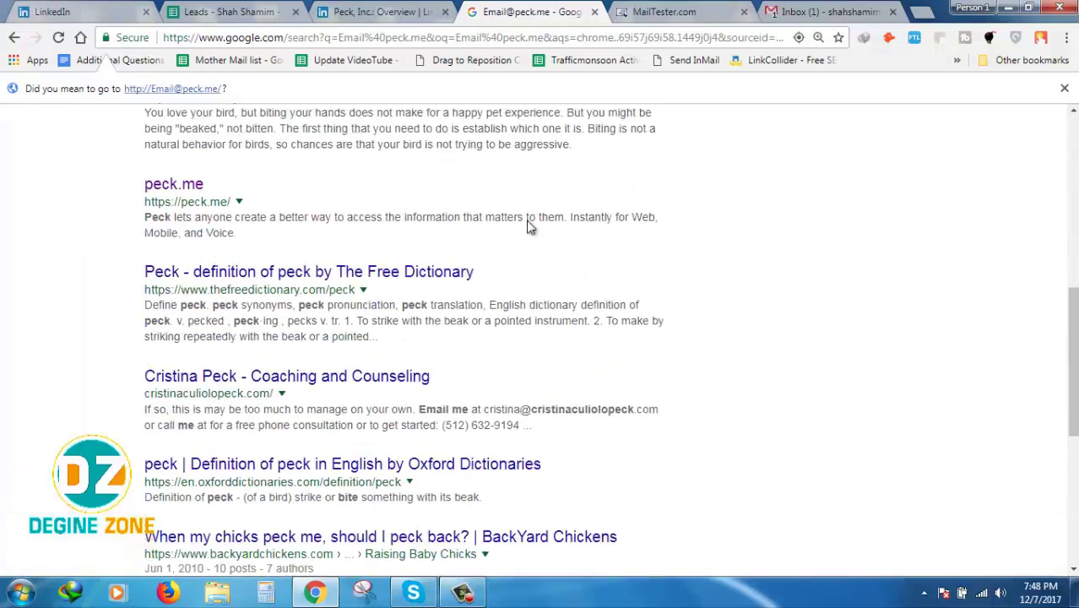
scroll(393, 219, "up", 6)
double_click(212, 139)
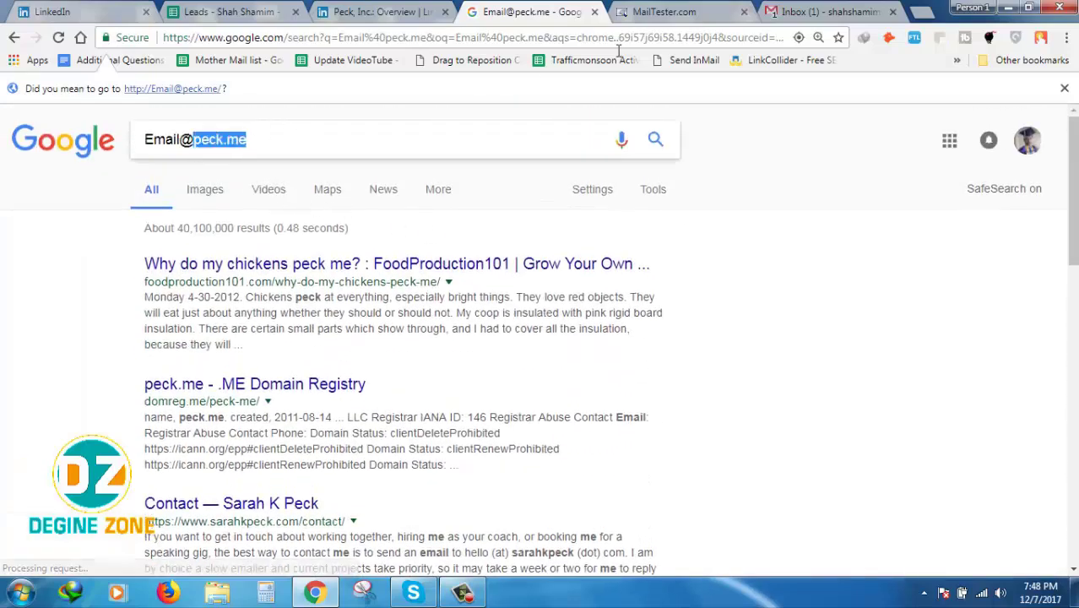
key("ctrl+t")
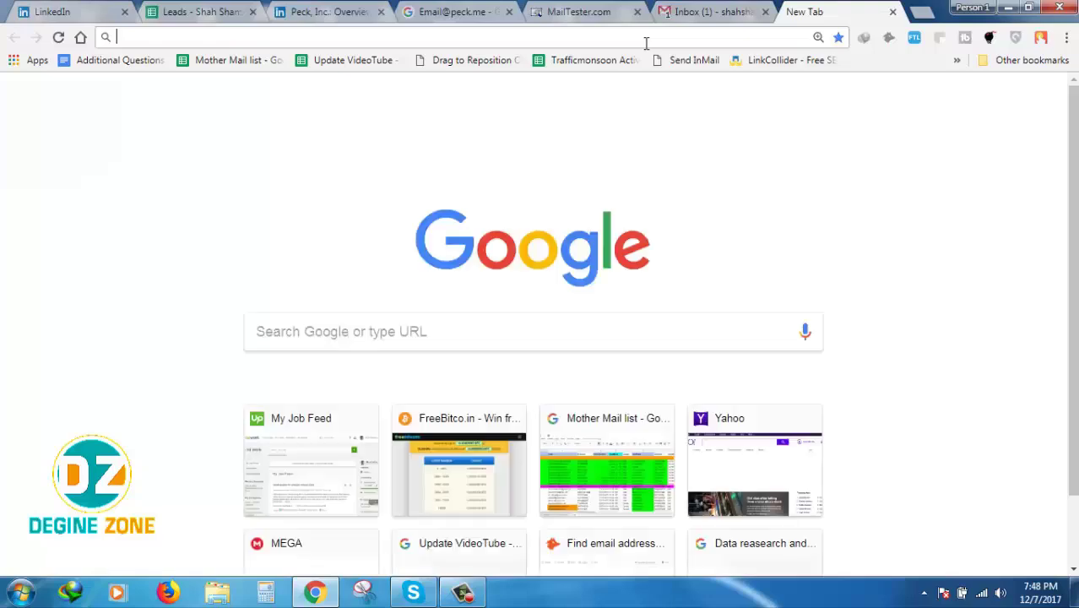
Run a Hunter.io domain search for peck.me and select the one address found.
type("h")
key("Return")
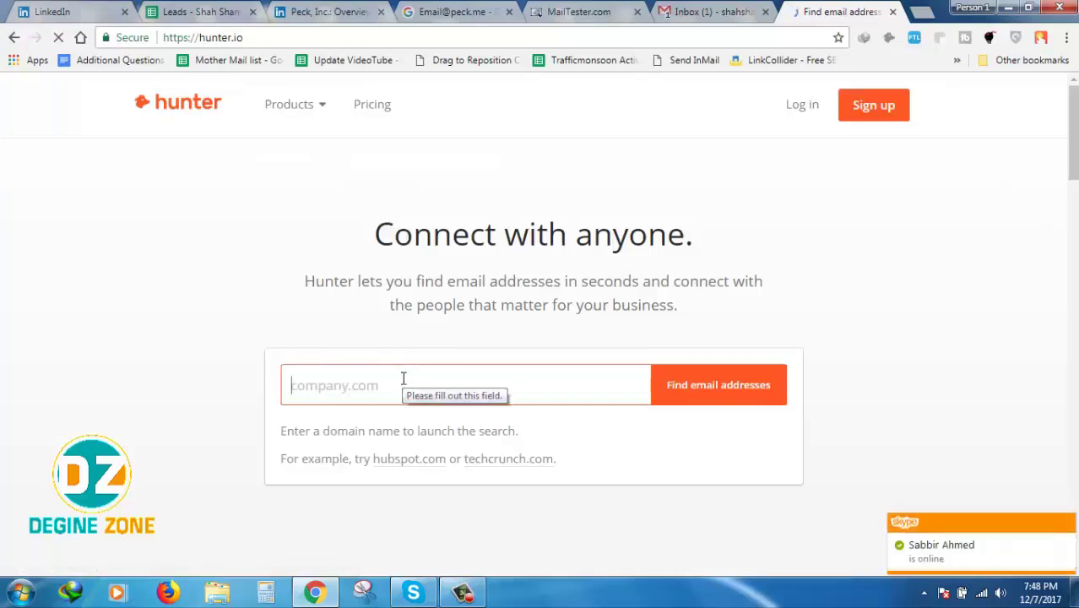
type("peck.me")
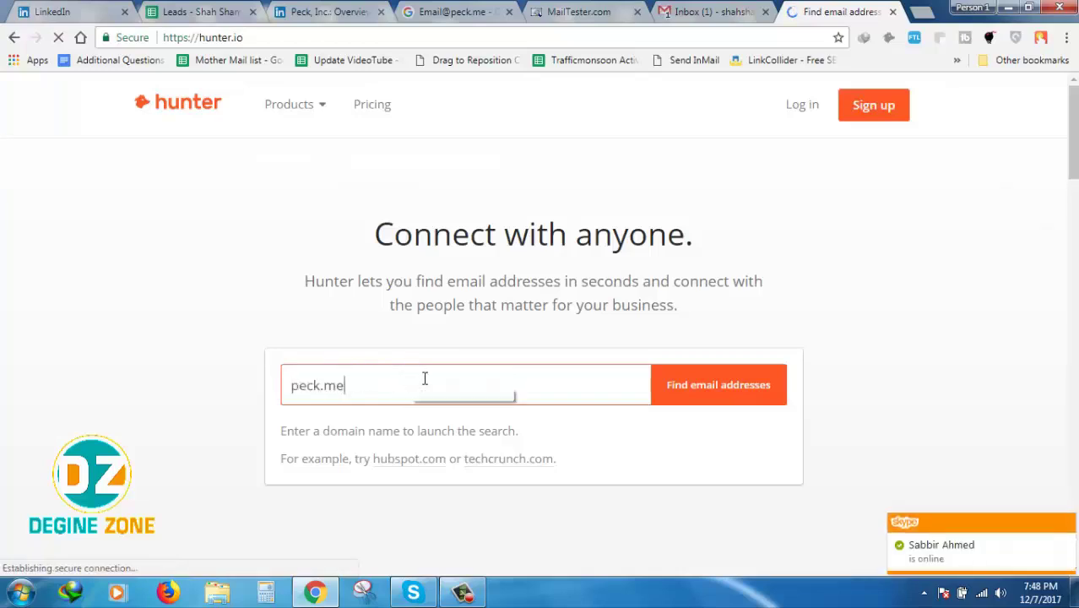
left_click(704, 390)
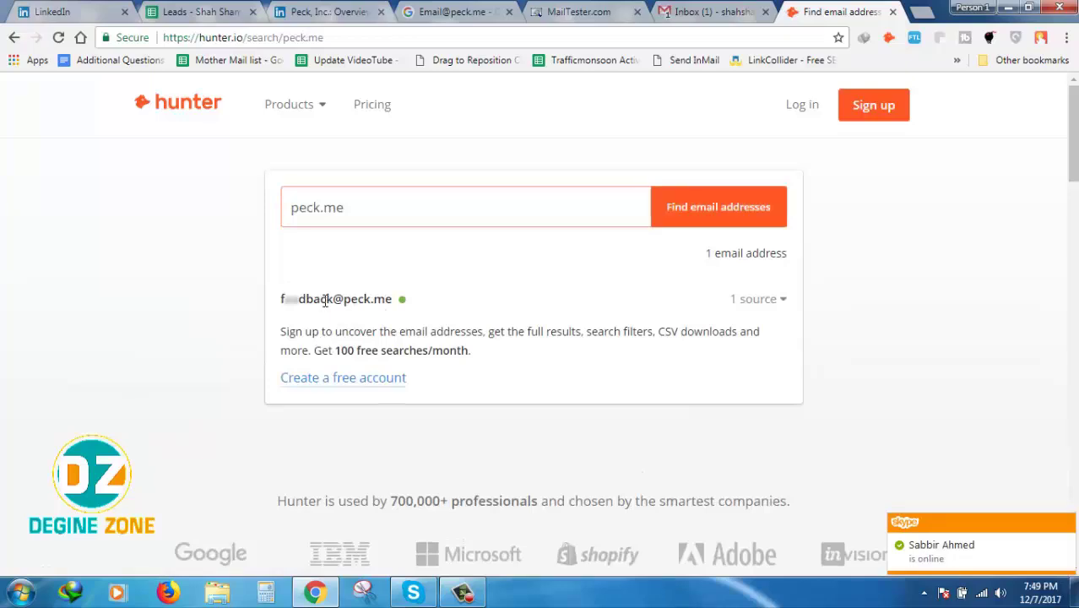
triple_click(326, 302)
key("ctrl+c")
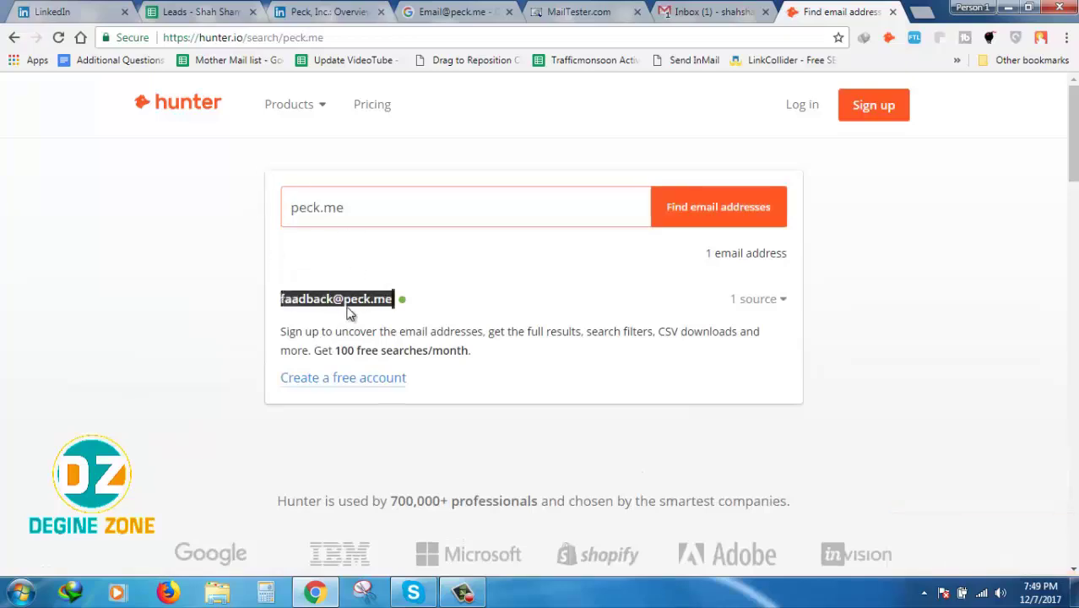
Paste the Hunter-found peck.me address into MailTester and run the check; the address does not exist.
left_click(582, 12)
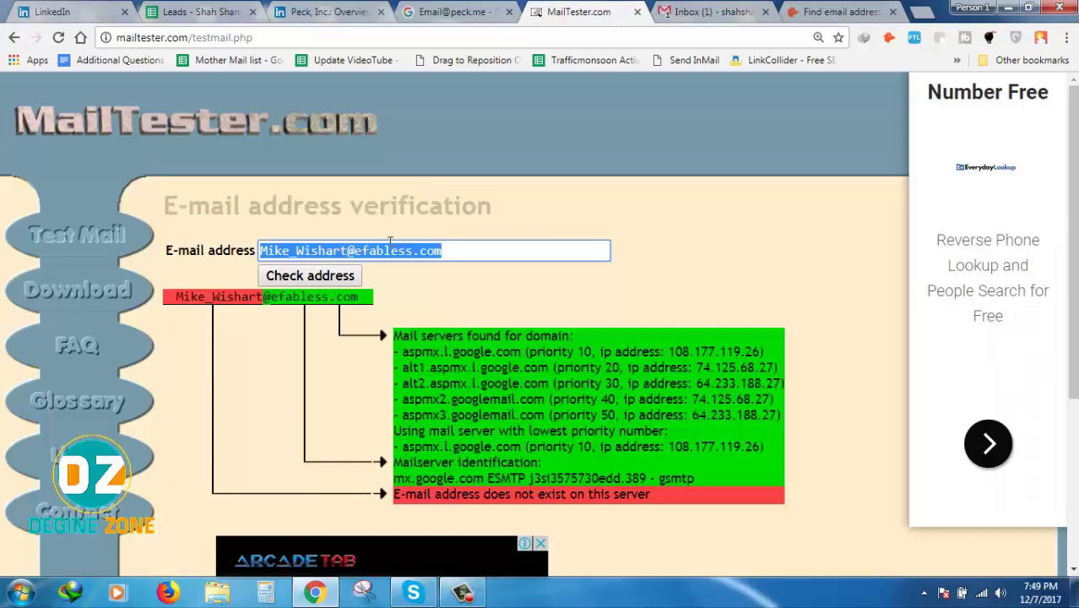
key("ctrl+v")
left_click(333, 277)
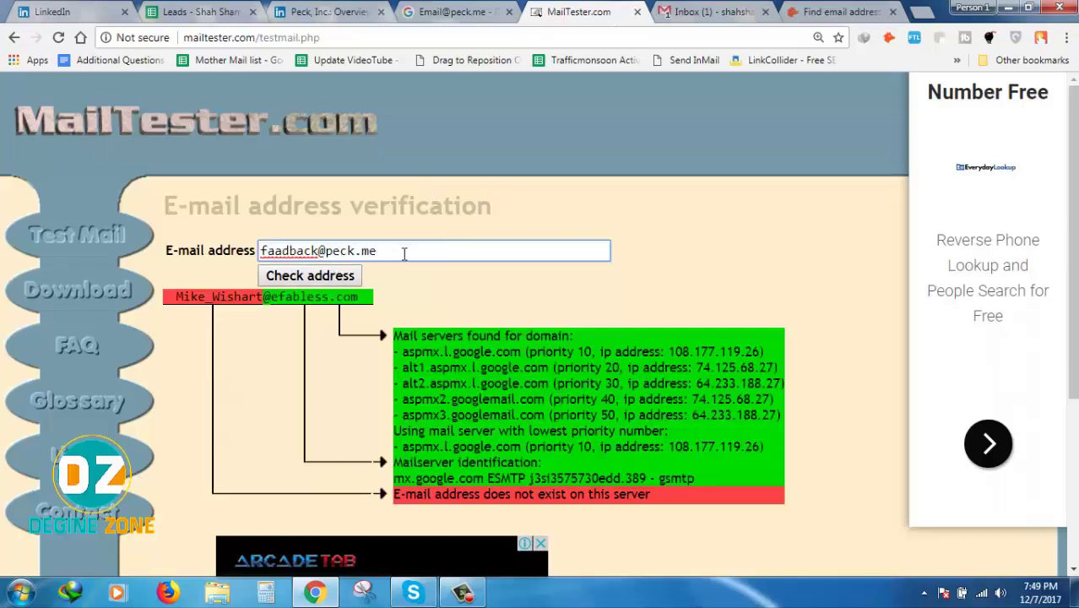
left_click(340, 278)
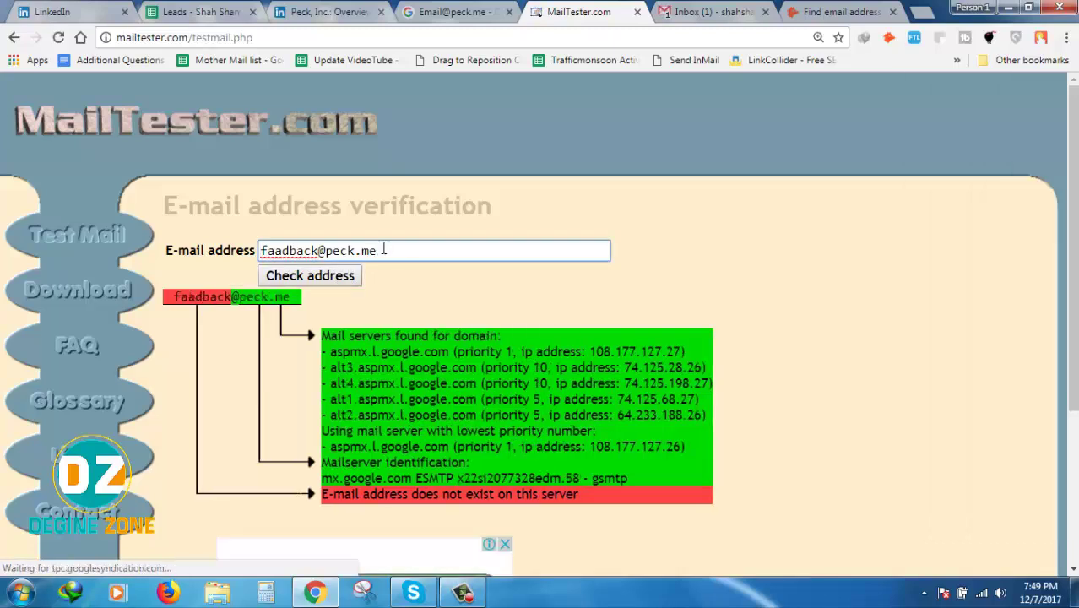
left_click_drag(375, 251, 230, 245)
Open the address's source, the Green Bird Google Assistant page, and select its developer email.
left_click(920, 11)
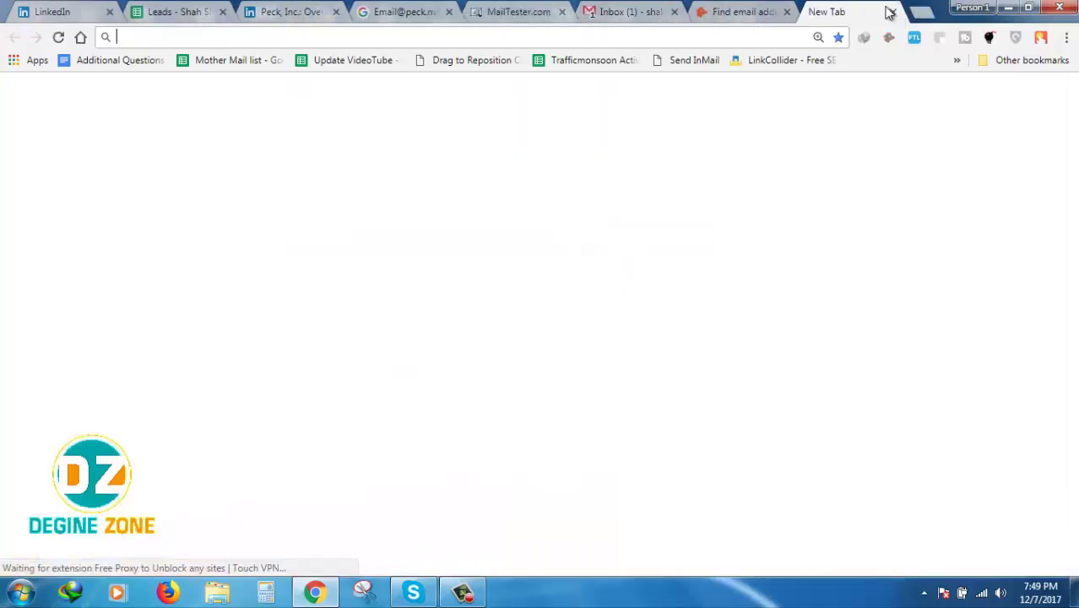
left_click(735, 12)
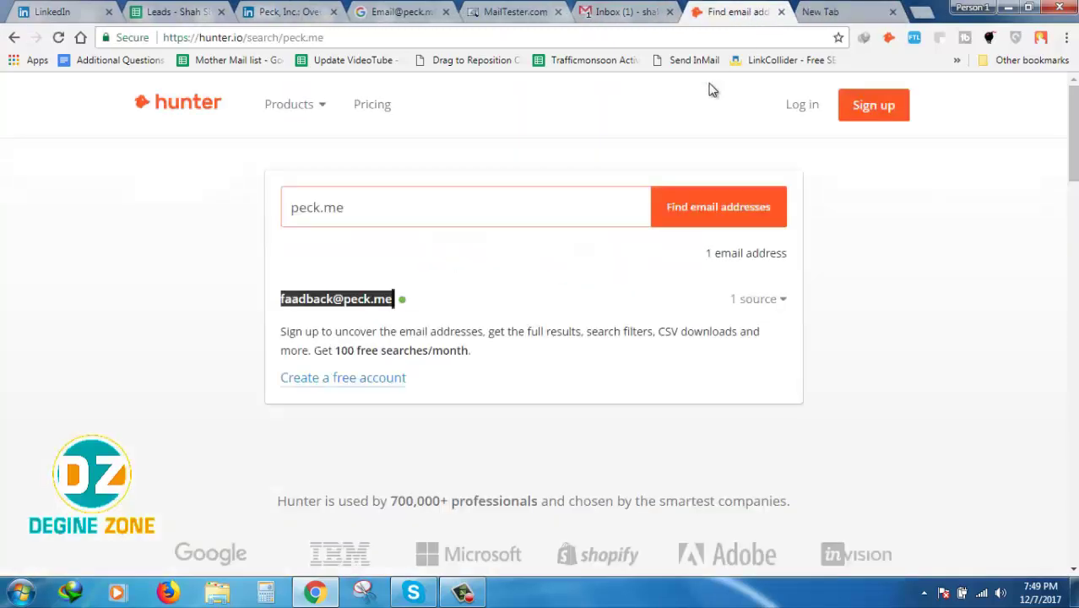
left_click(759, 299)
middle_click(406, 335)
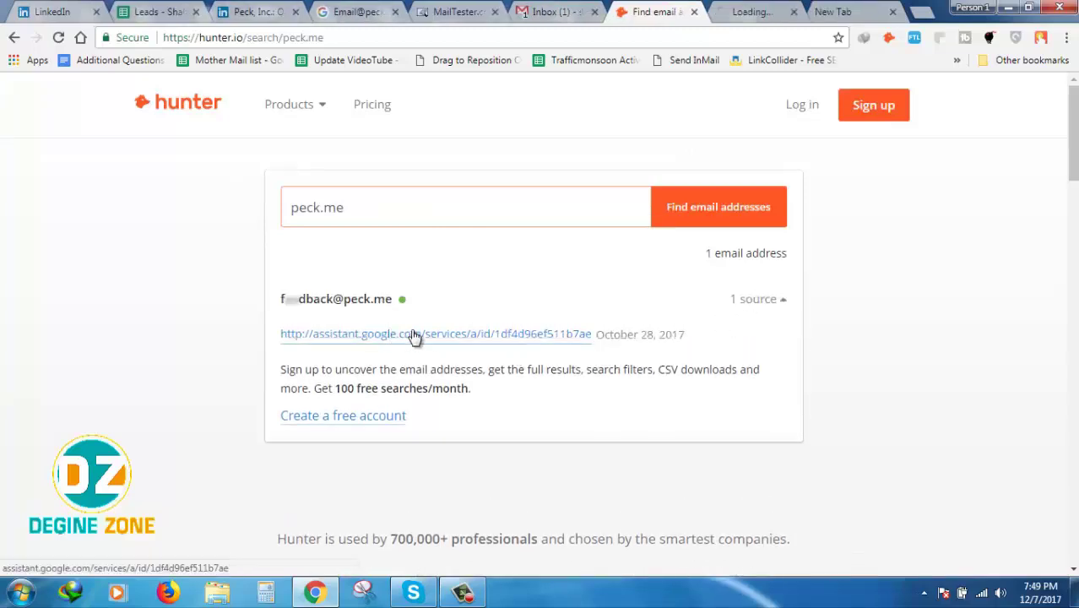
left_click(755, 11)
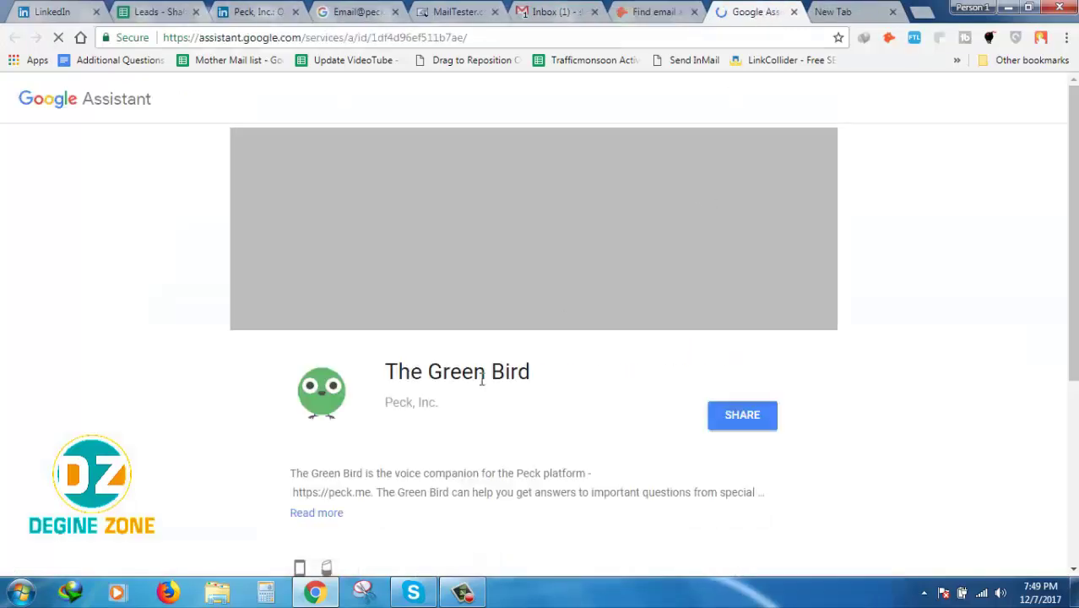
scroll(448, 431, "down", 4)
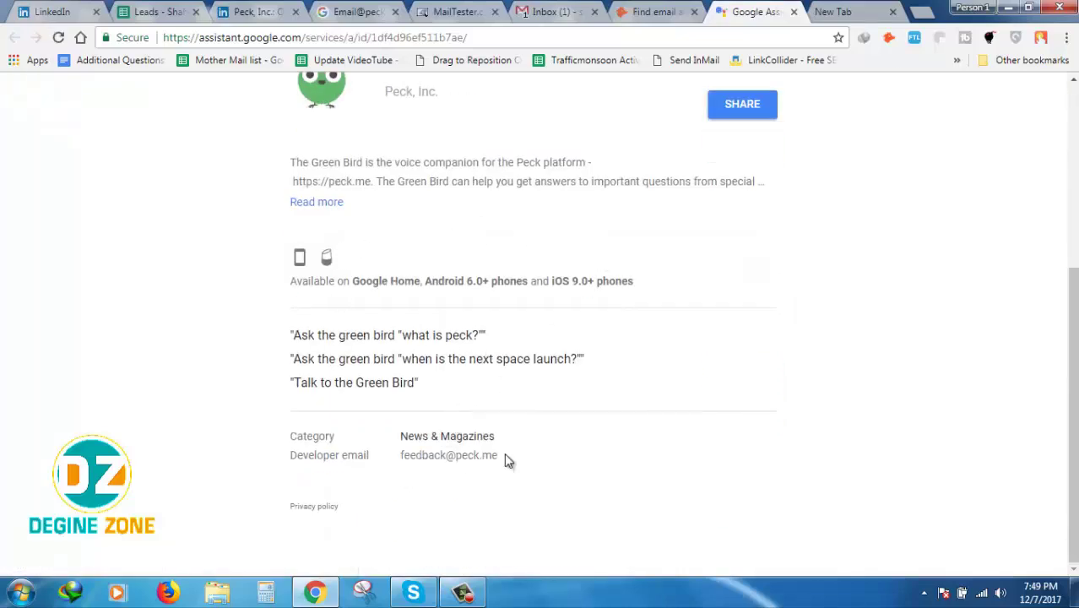
left_click_drag(504, 456, 403, 457)
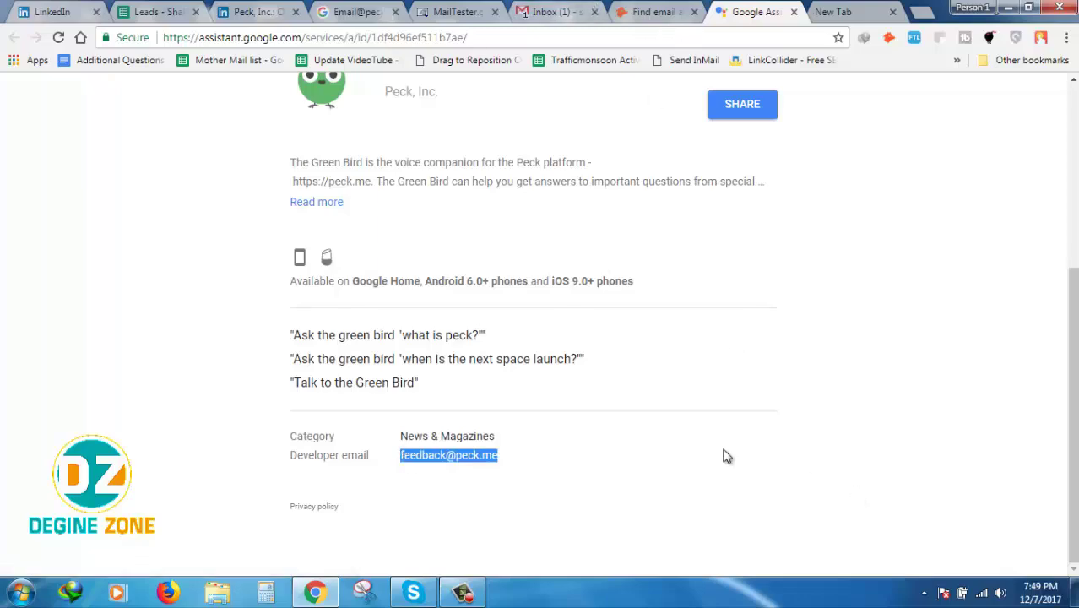
Paste Peck's developer email into company email cell E275.
left_click(158, 12)
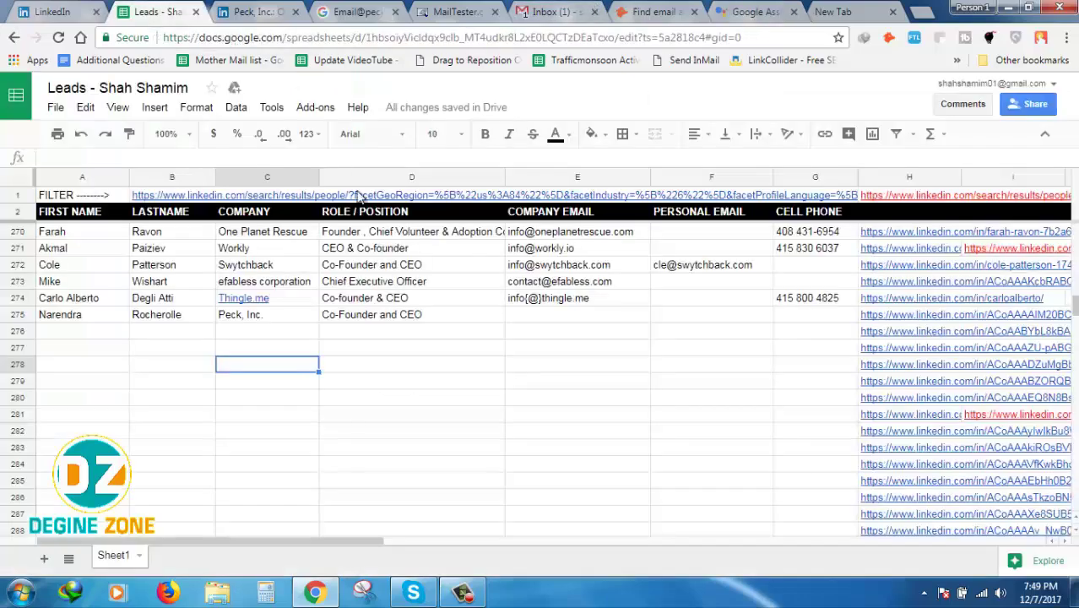
left_click(553, 314)
key("ctrl+v")
left_click(557, 340)
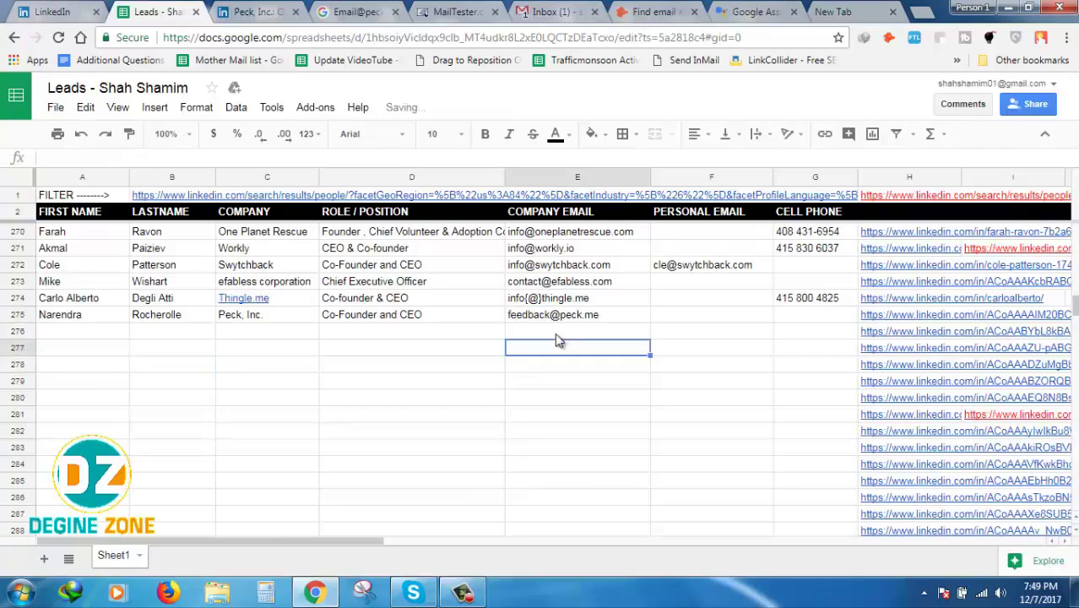
Remove the stray brackets around the Thingle company email in E274.
double_click(530, 301)
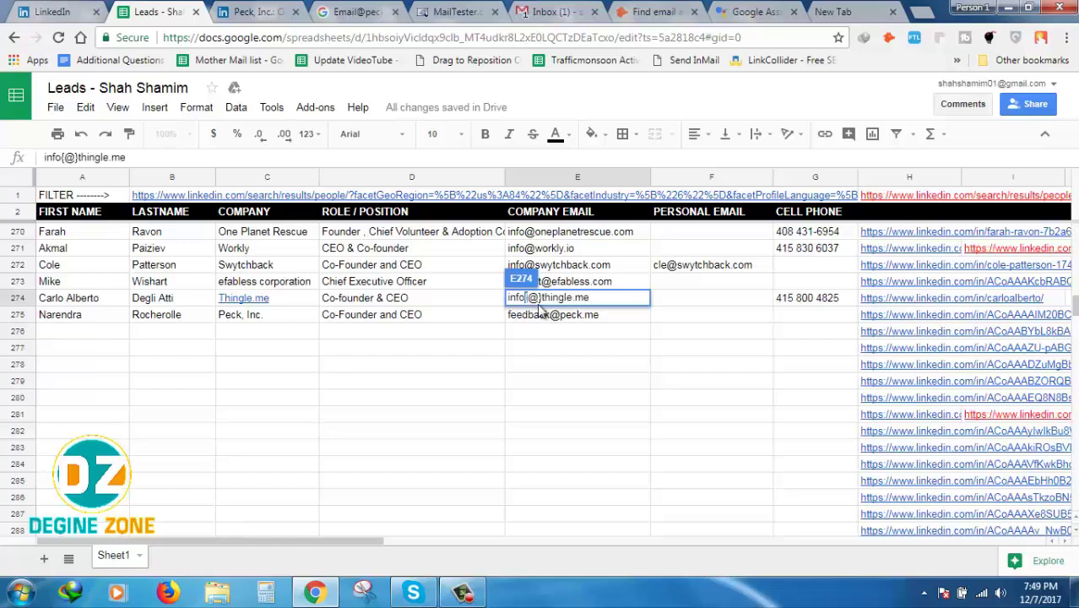
key("BackSpace")
key("Delete")
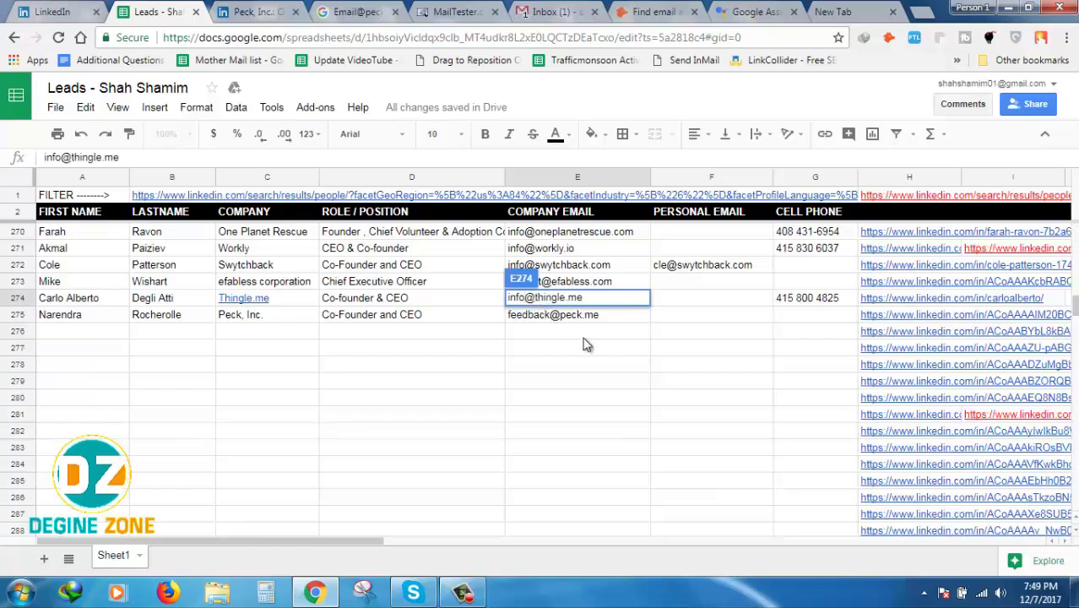
left_click(574, 363)
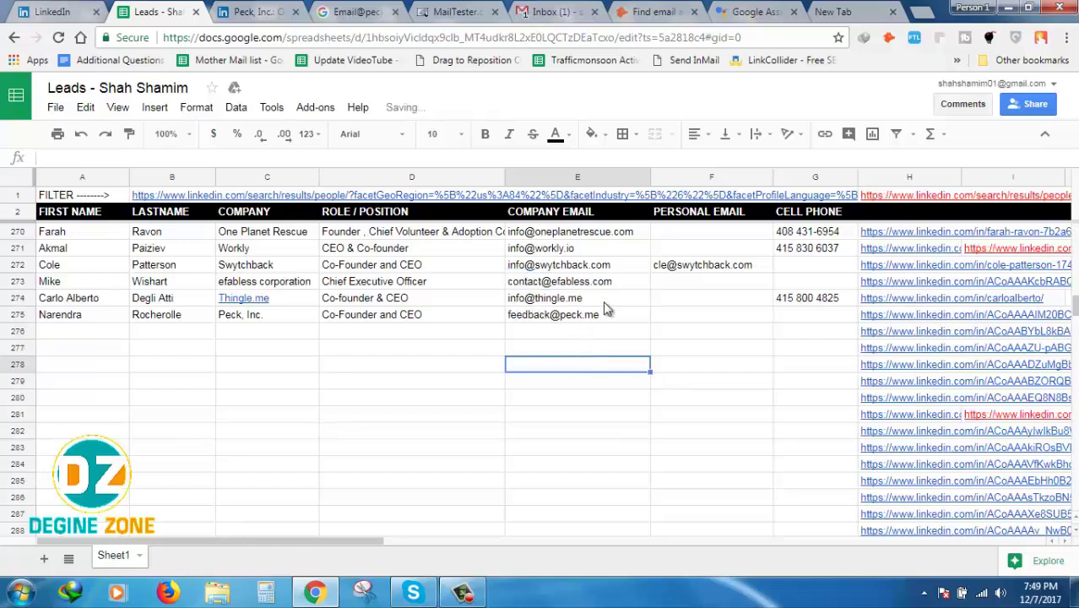
left_click(605, 310)
Close the Google Assistant tab and look up the prospect's first name in row 275.
left_click(571, 8)
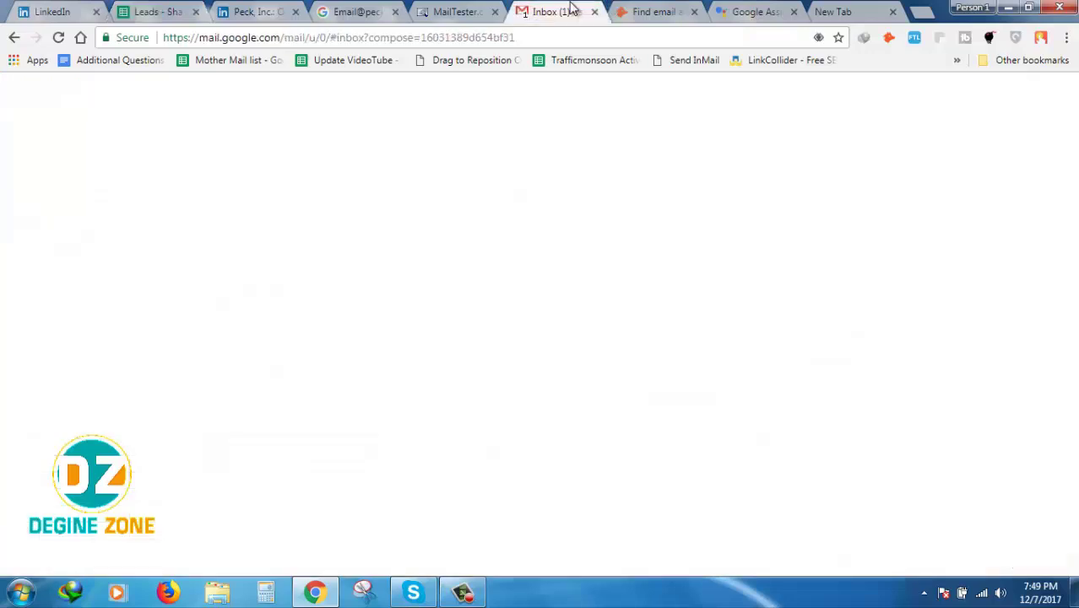
left_click(699, 8)
left_click(753, 8)
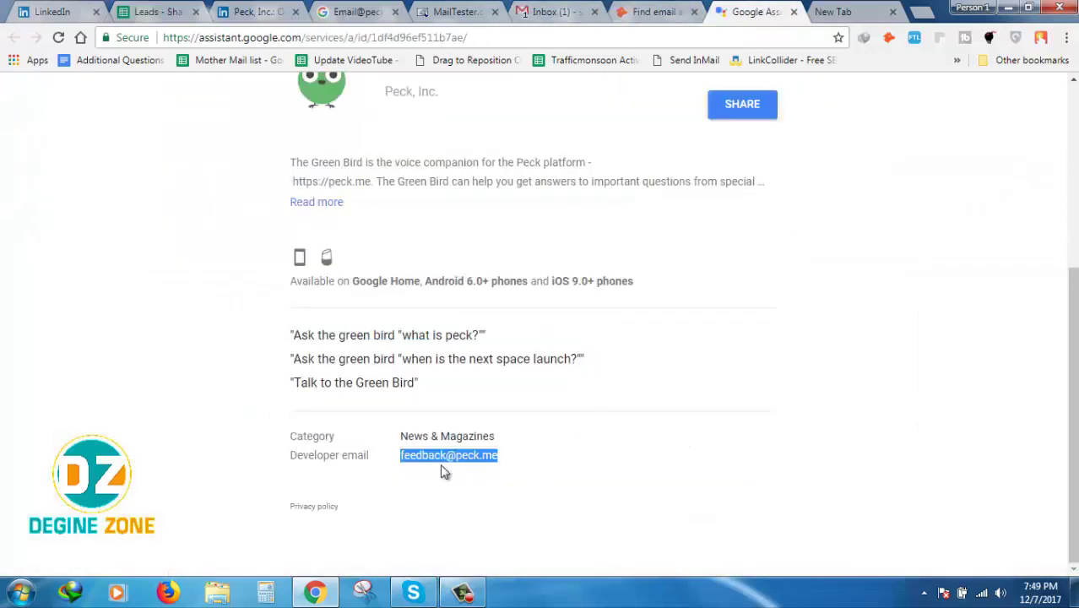
scroll(397, 377, "up", 4)
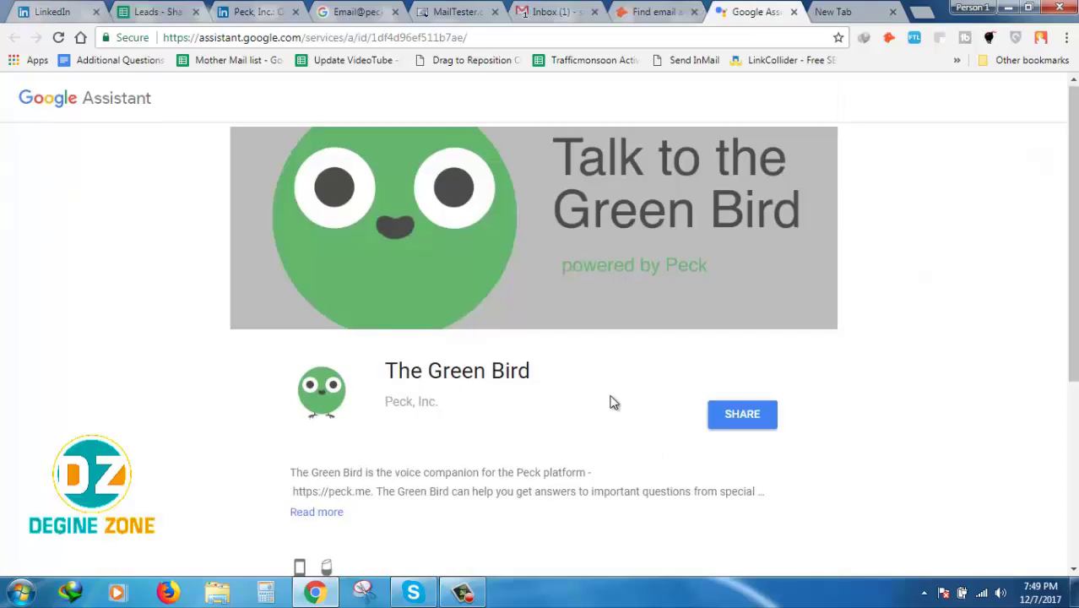
scroll(615, 411, "down", 4)
left_click(793, 12)
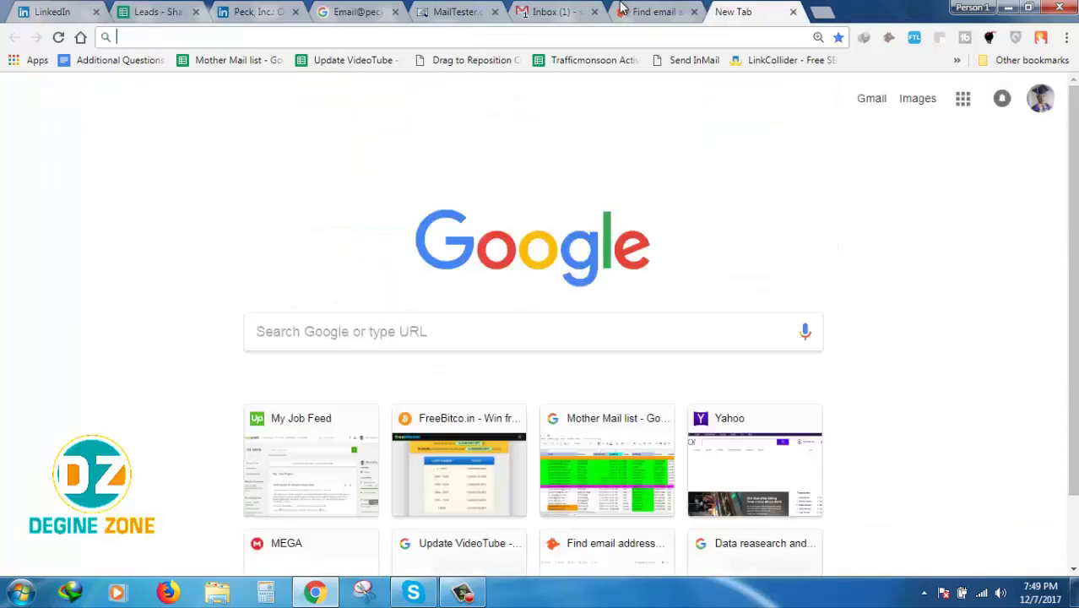
left_click(559, 10)
left_click(465, 11)
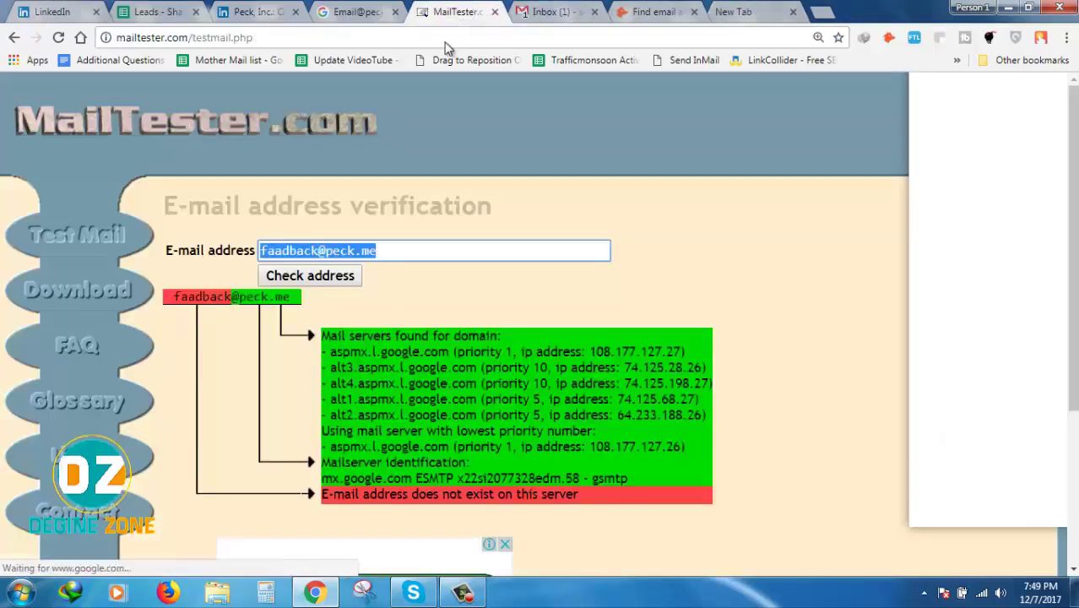
left_click(283, 9)
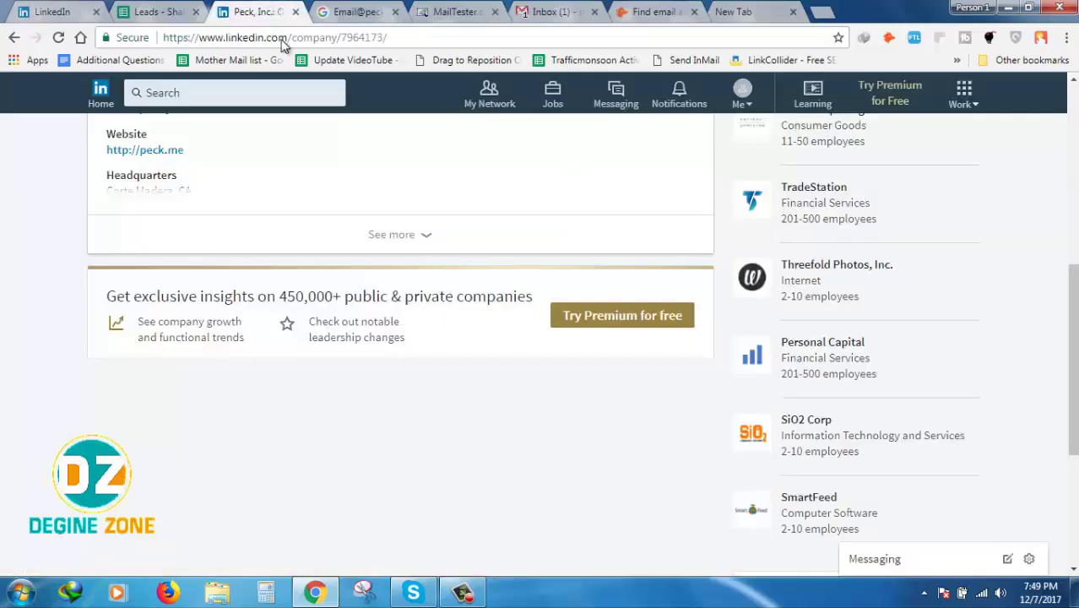
left_click(168, 10)
left_click(93, 319)
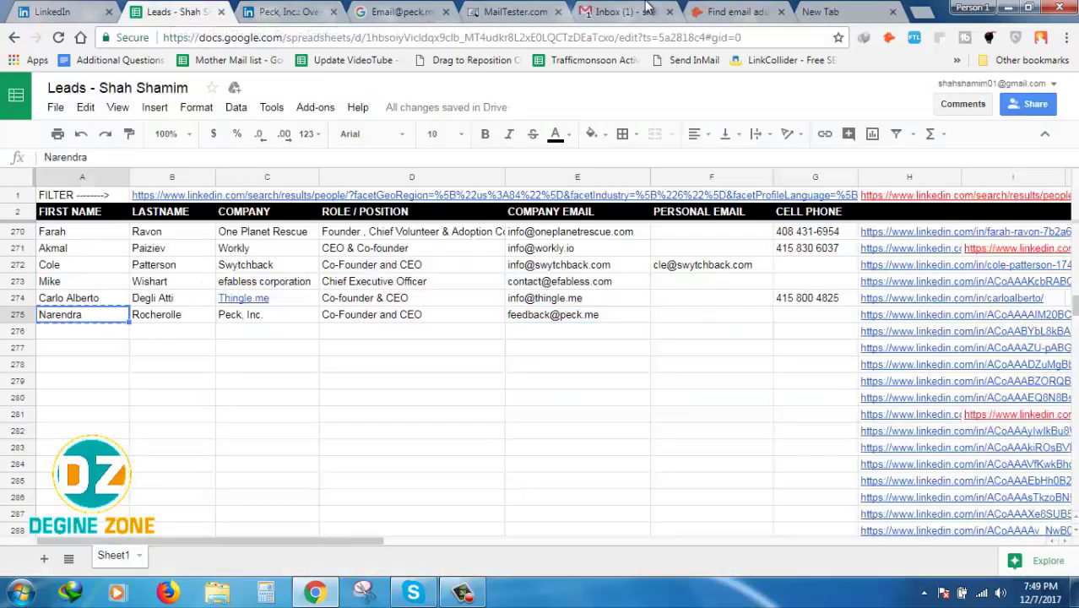
left_click(722, 11)
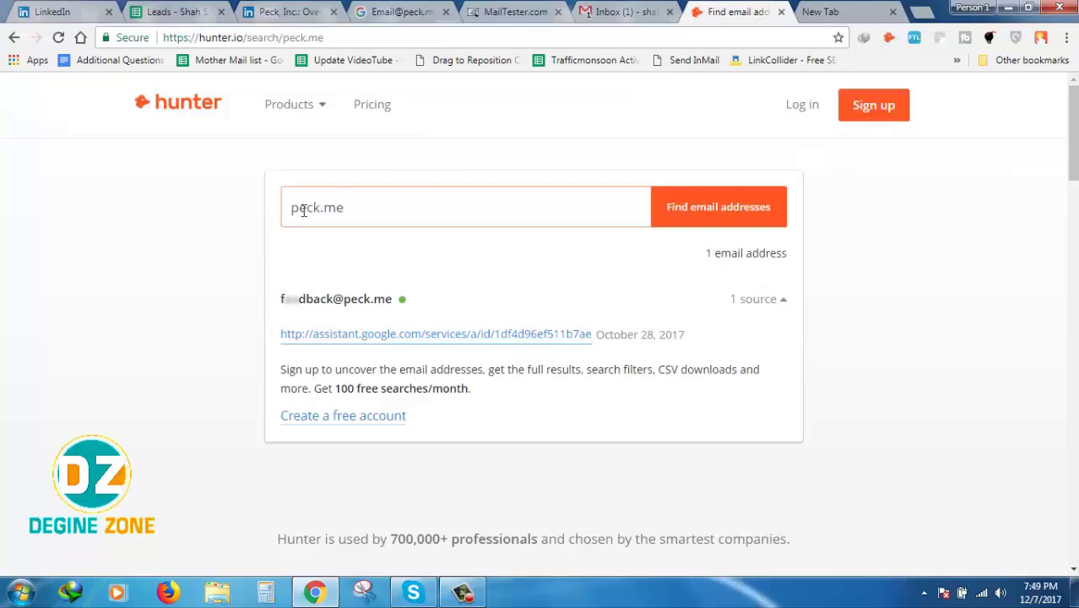
left_click(292, 208)
left_click(851, 11)
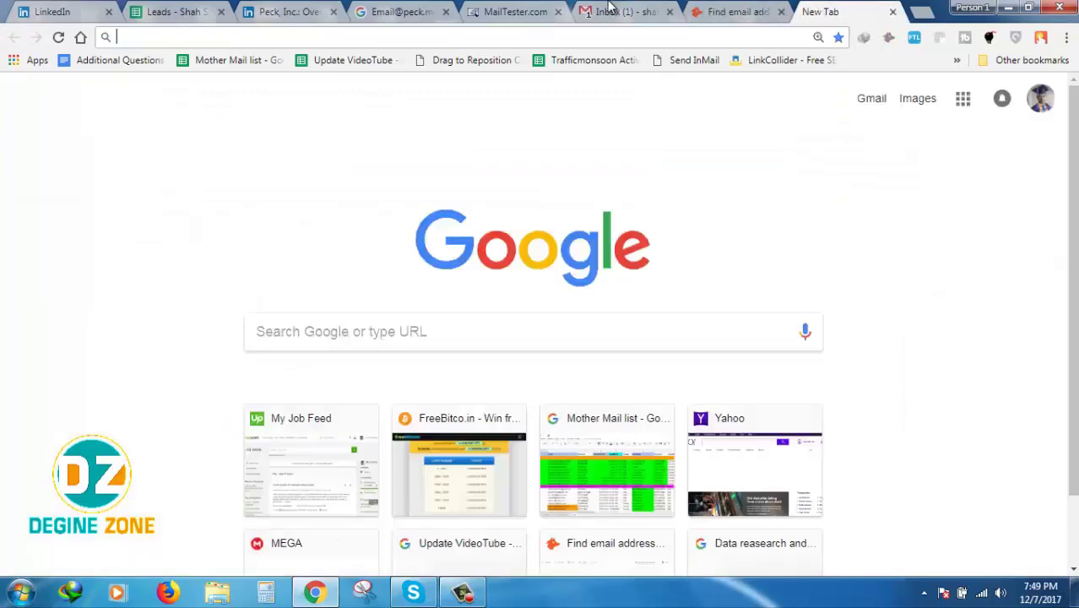
left_click(625, 11)
left_click(515, 11)
double_click(279, 251)
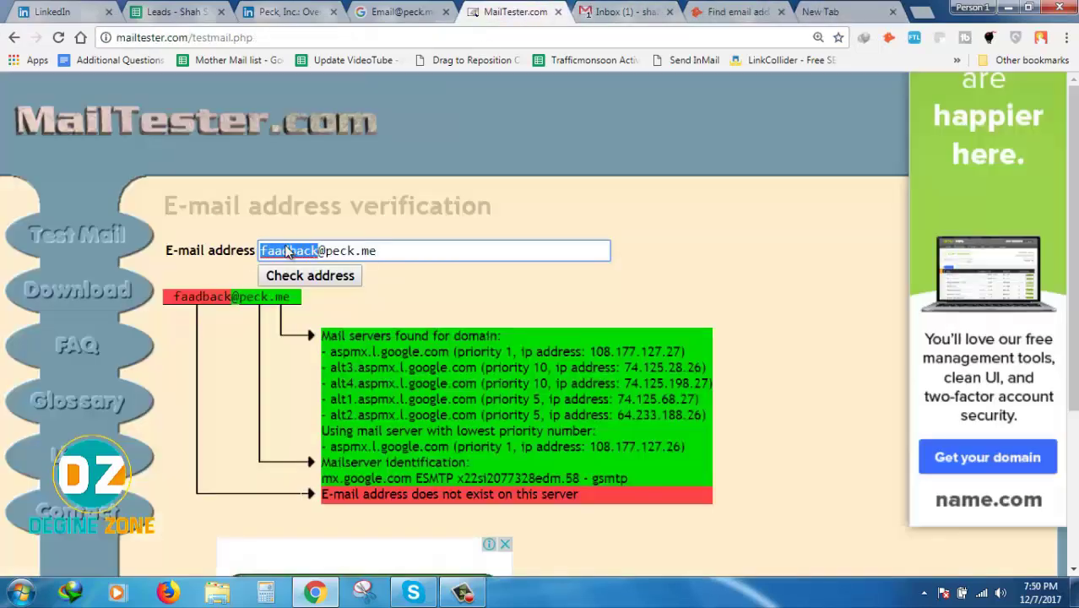
type("Narendra")
left_click(322, 277)
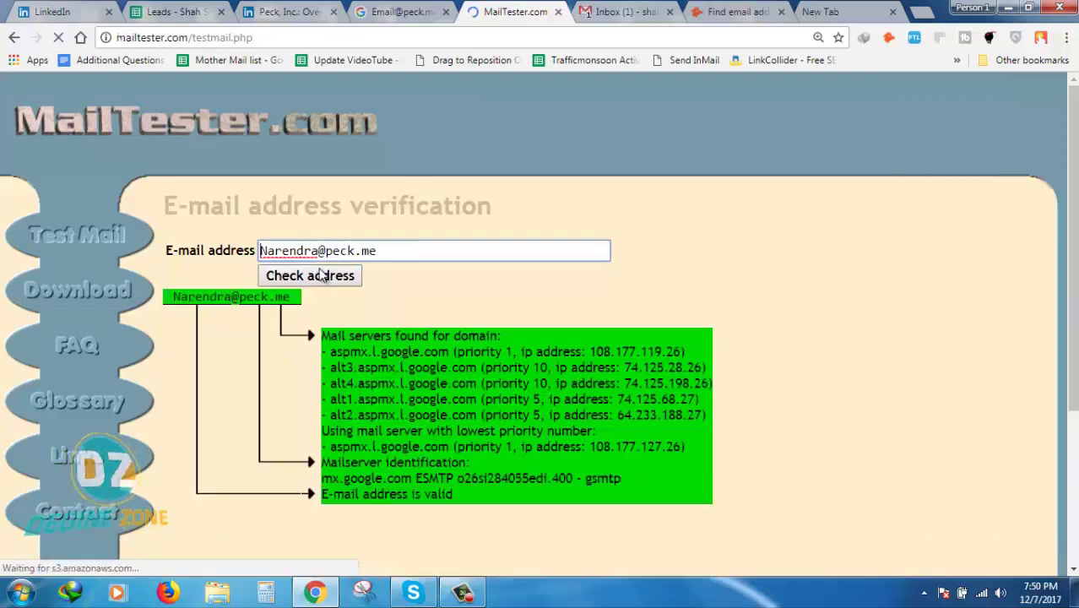
left_click_drag(376, 251, 259, 251)
key("ctrl+c")
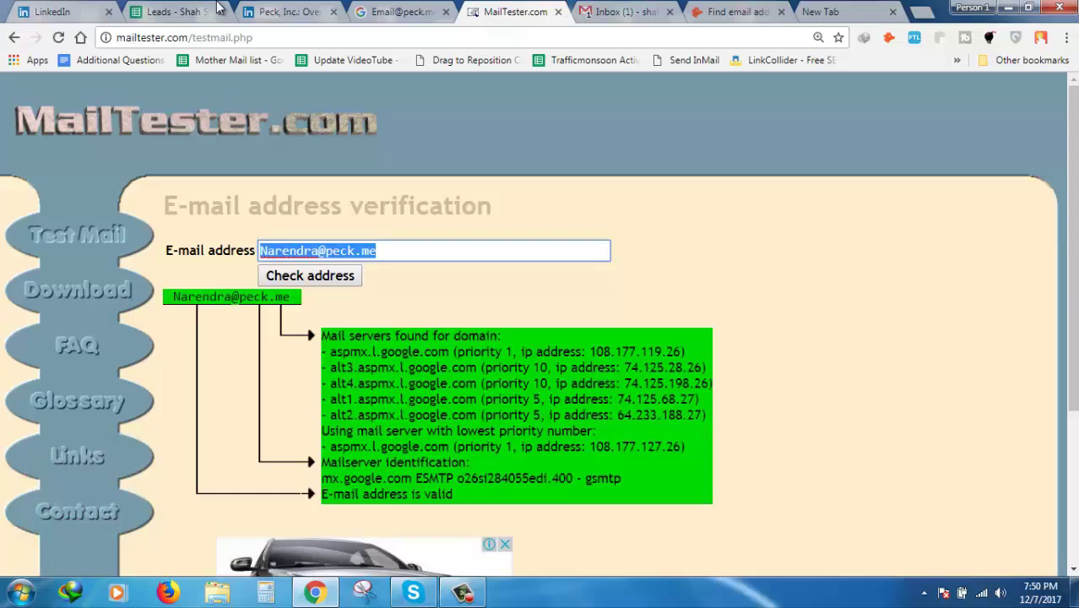
left_click(177, 11)
Paste the verified peck.me address into personal email cell F275, lowercasing its first letter.
double_click(676, 314)
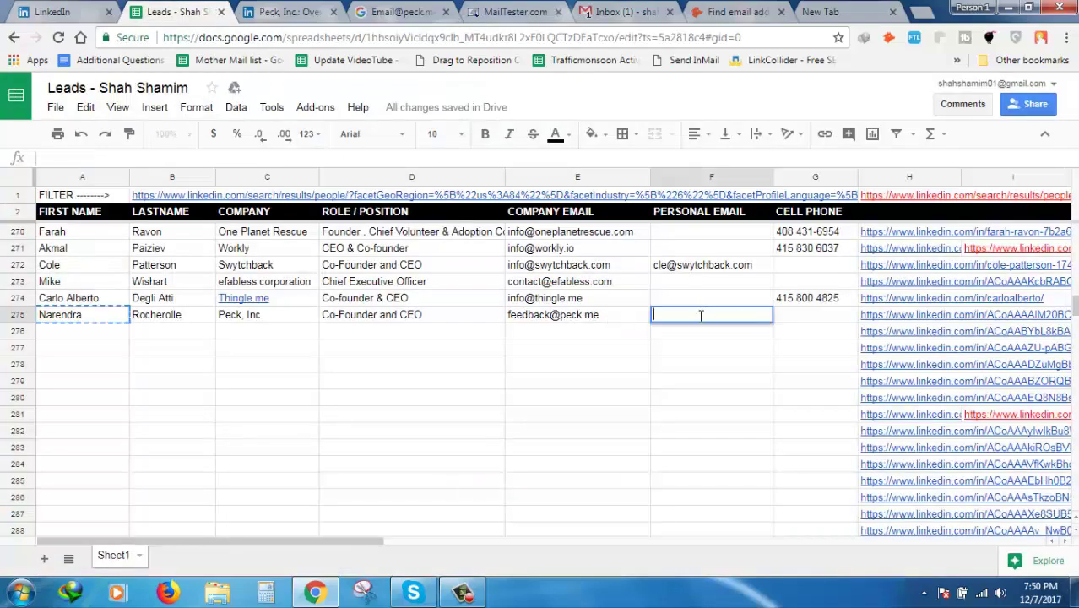
key("ctrl+v")
key("Delete")
type("n")
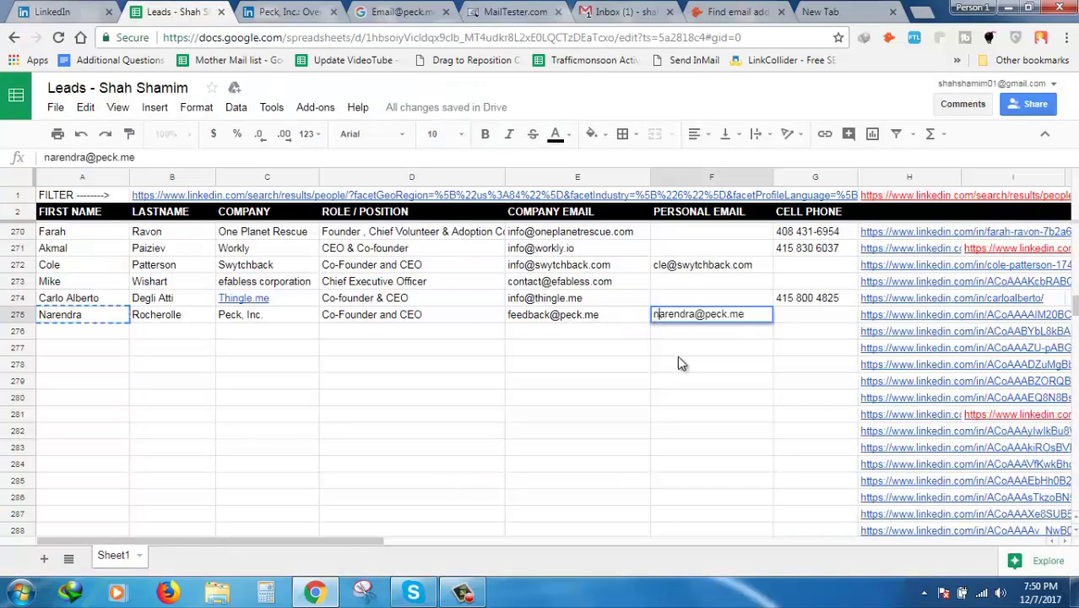
left_click(665, 344)
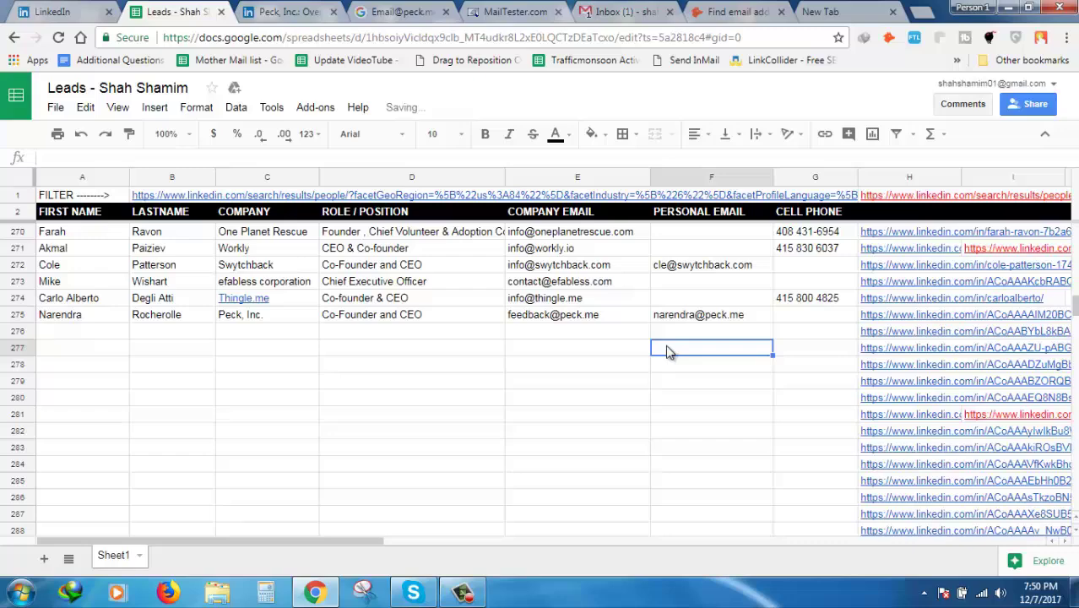
left_click(783, 319)
scroll(553, 401, "up", 1)
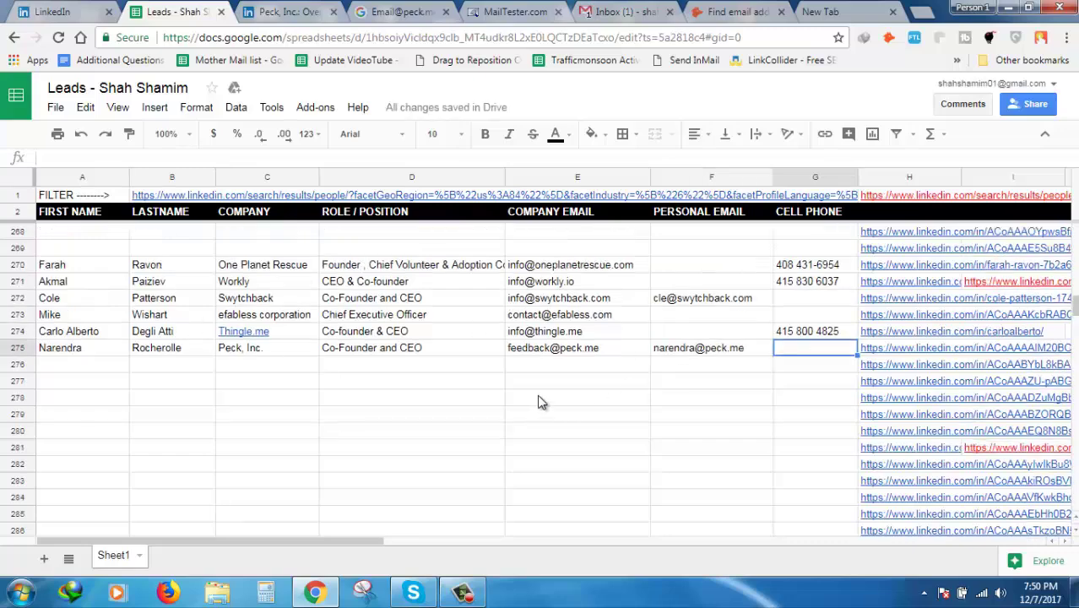
scroll(558, 388, "up", 3)
scroll(562, 384, "down", 3)
Select peck.me in Hunter's domain search and read the result's confidence score.
left_click(744, 8)
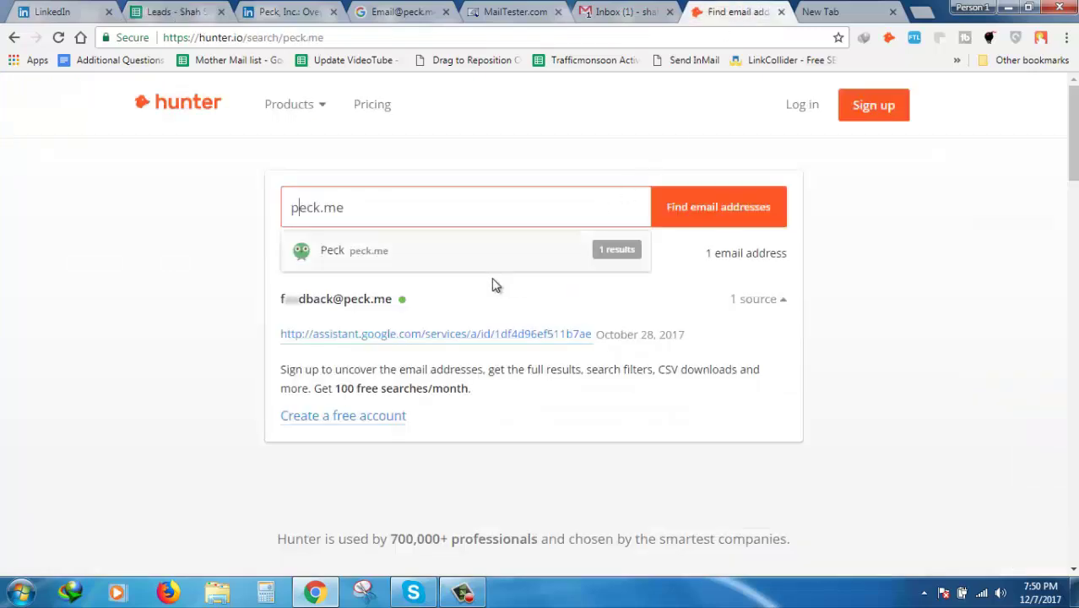
double_click(376, 201)
triple_click(377, 202)
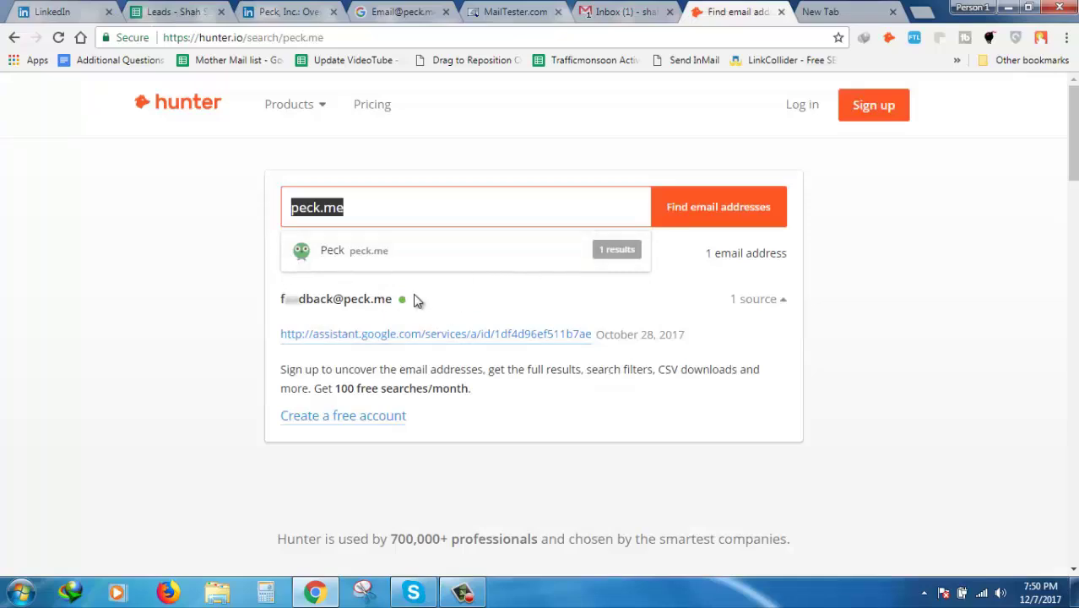
mouse_move(403, 300)
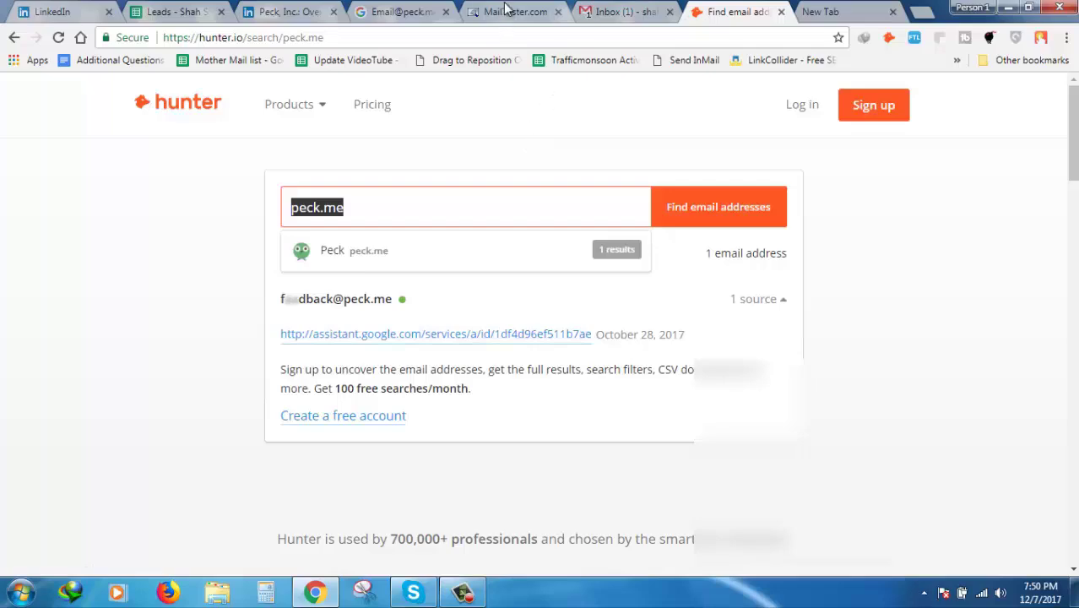
left_click(627, 11)
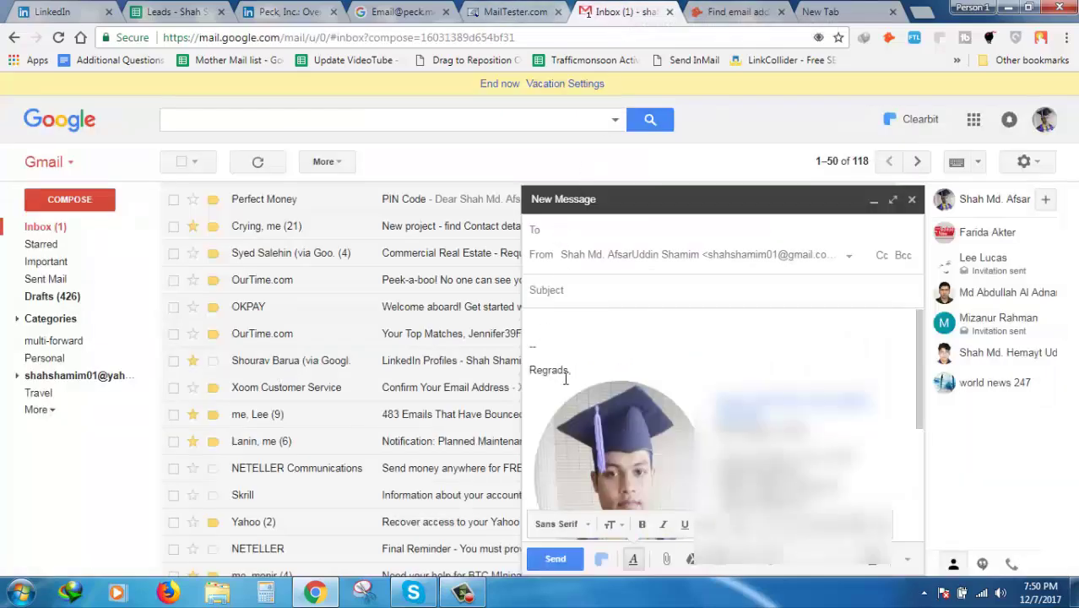
Recheck the MailTester result, then discard the blank Gmail New Message draft.
left_click(512, 11)
left_click(626, 11)
left_click(512, 10)
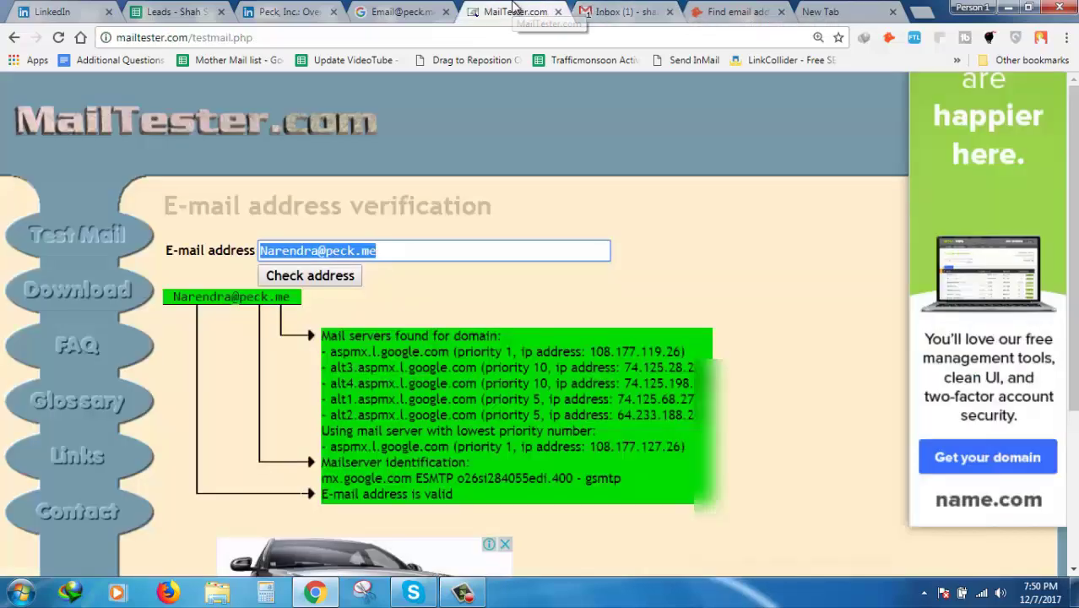
left_click(620, 11)
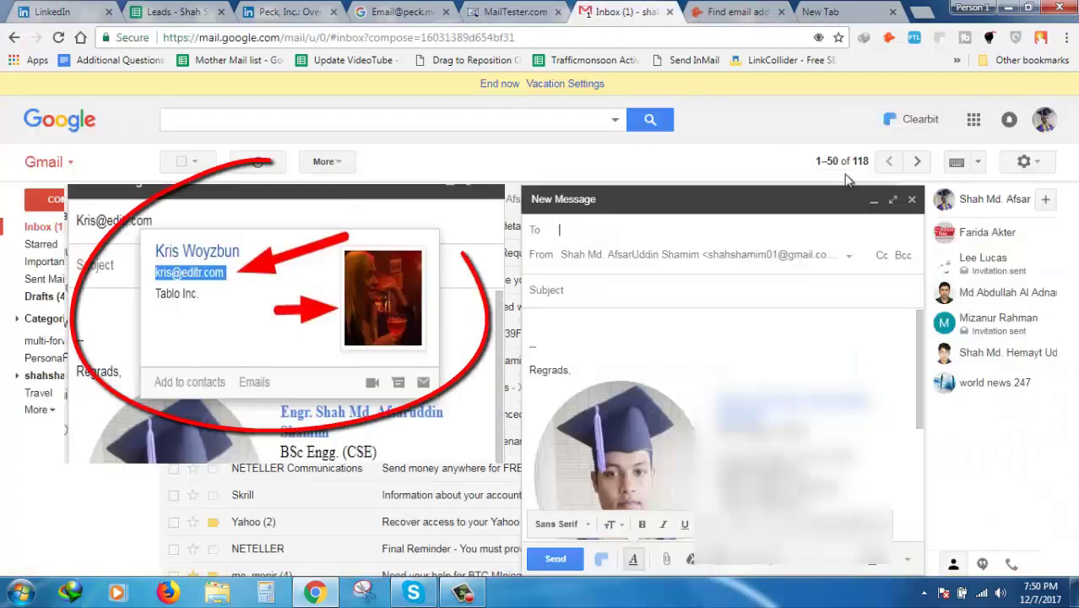
left_click(911, 200)
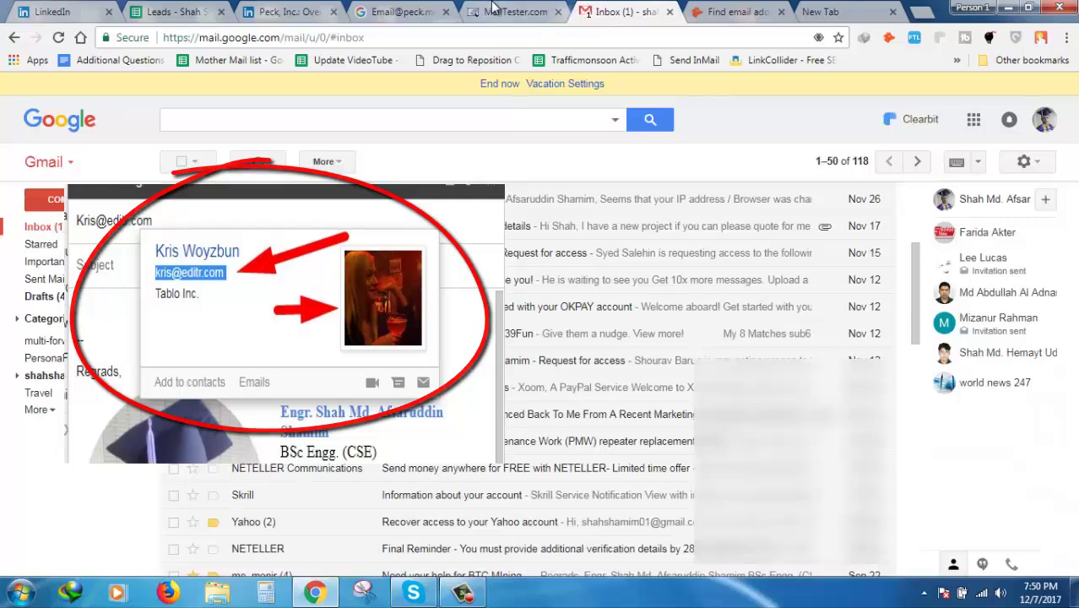
left_click(287, 11)
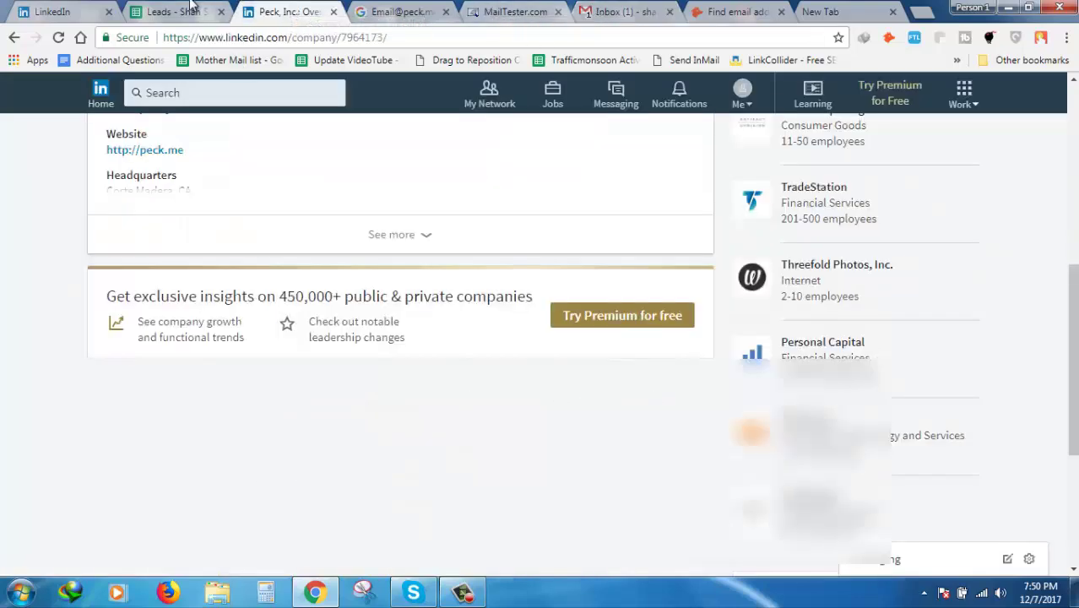
Select A276, the first empty row, and scroll up to review rows 266–275.
left_click(191, 7)
scroll(228, 355, "down", 1)
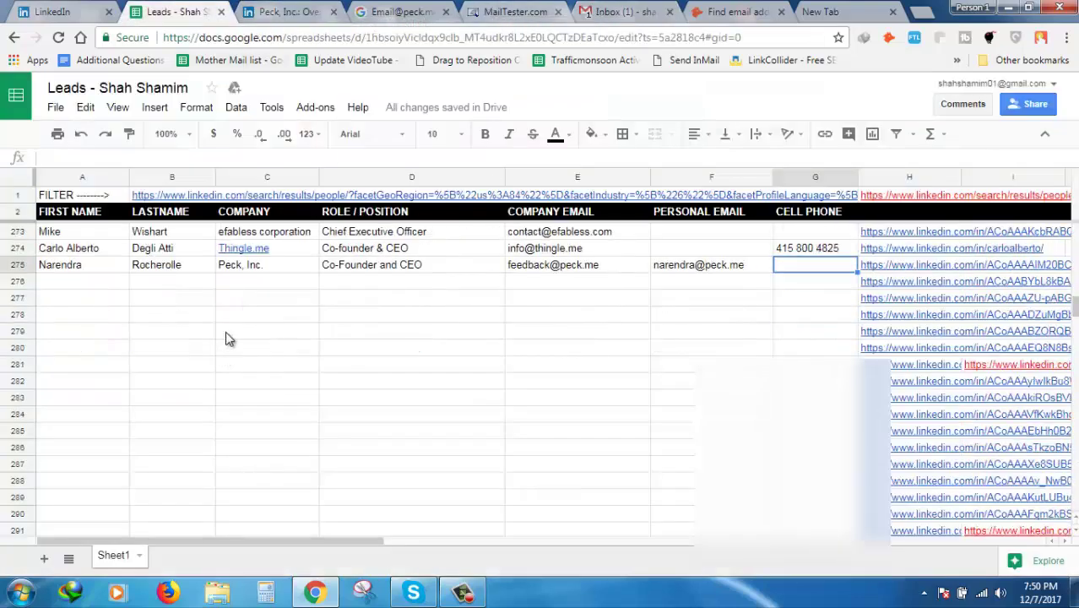
left_click(87, 285)
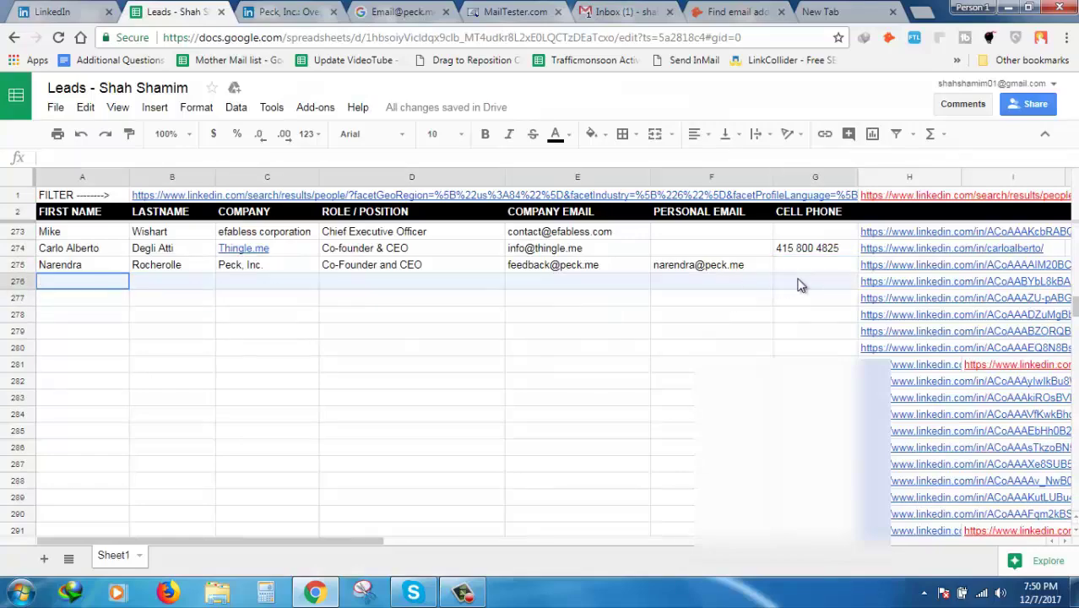
scroll(708, 353, "up", 2)
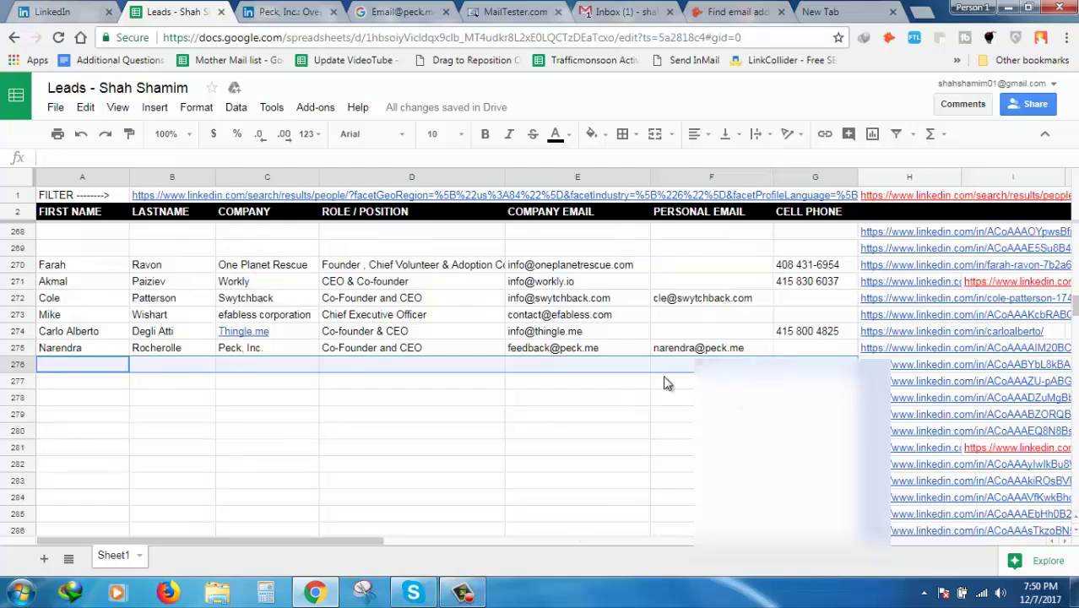
scroll(657, 391, "up", 1)
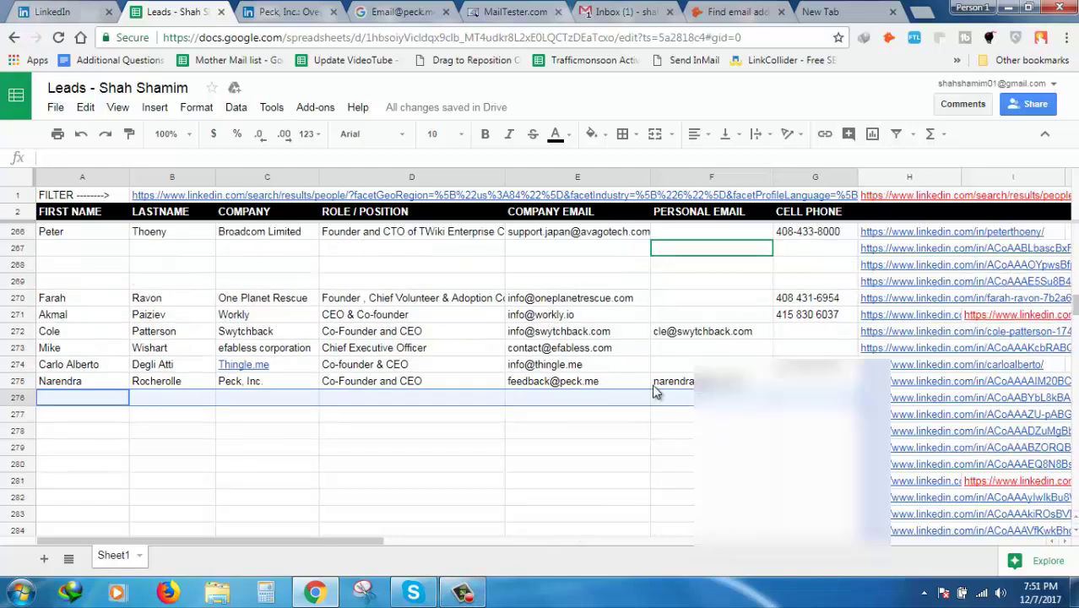